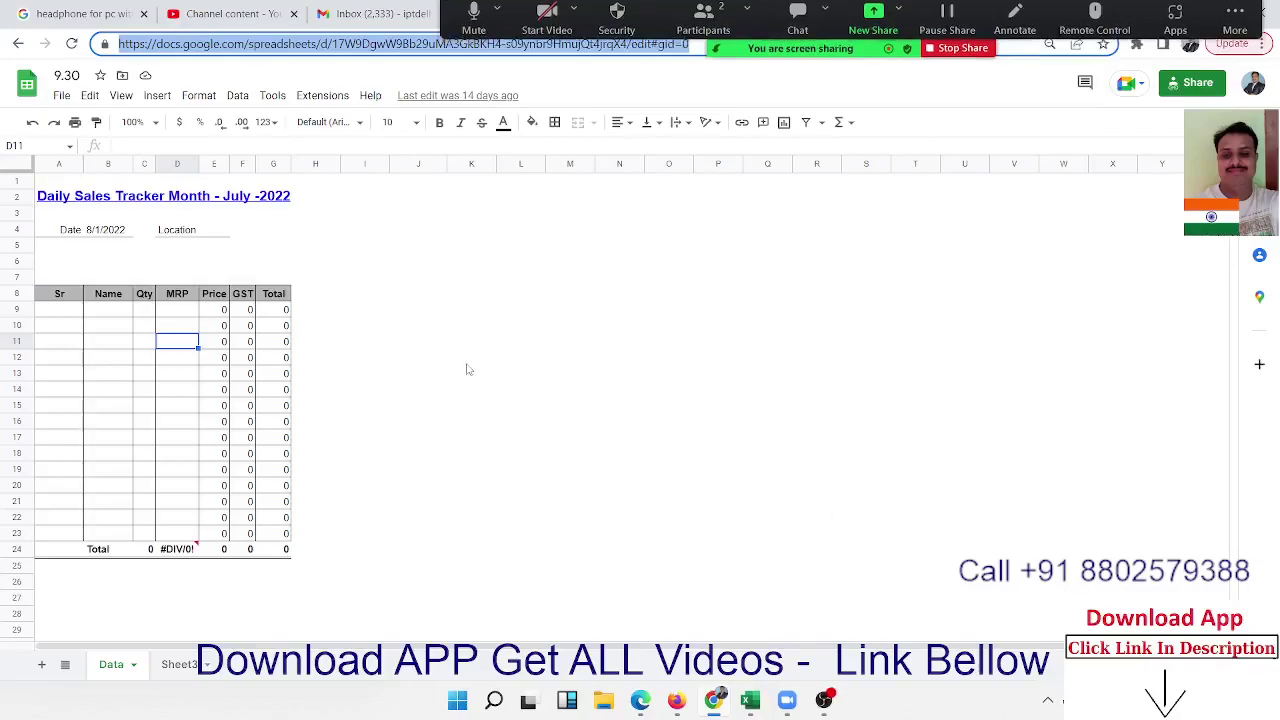
Glance at the File menu, then close it without making changes.
{"action": "left_click", "coordinate": [413, 285]}
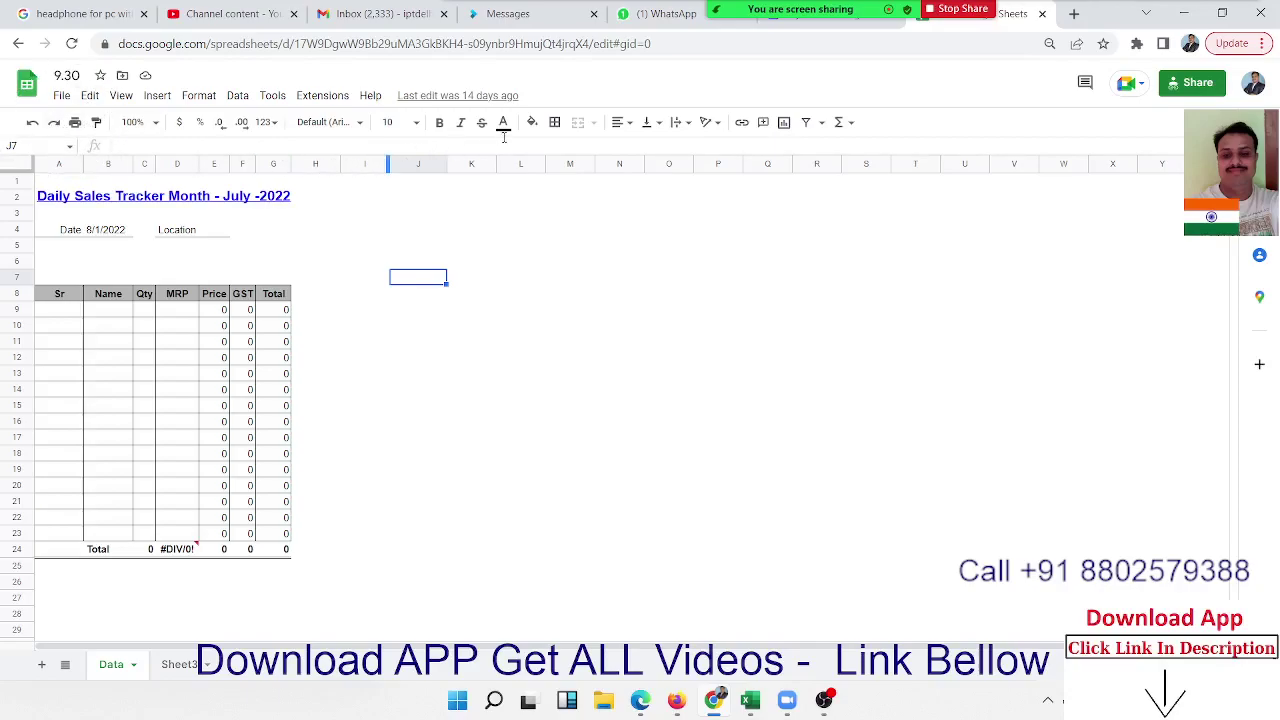
{"action": "left_click", "coordinate": [54, 100]}
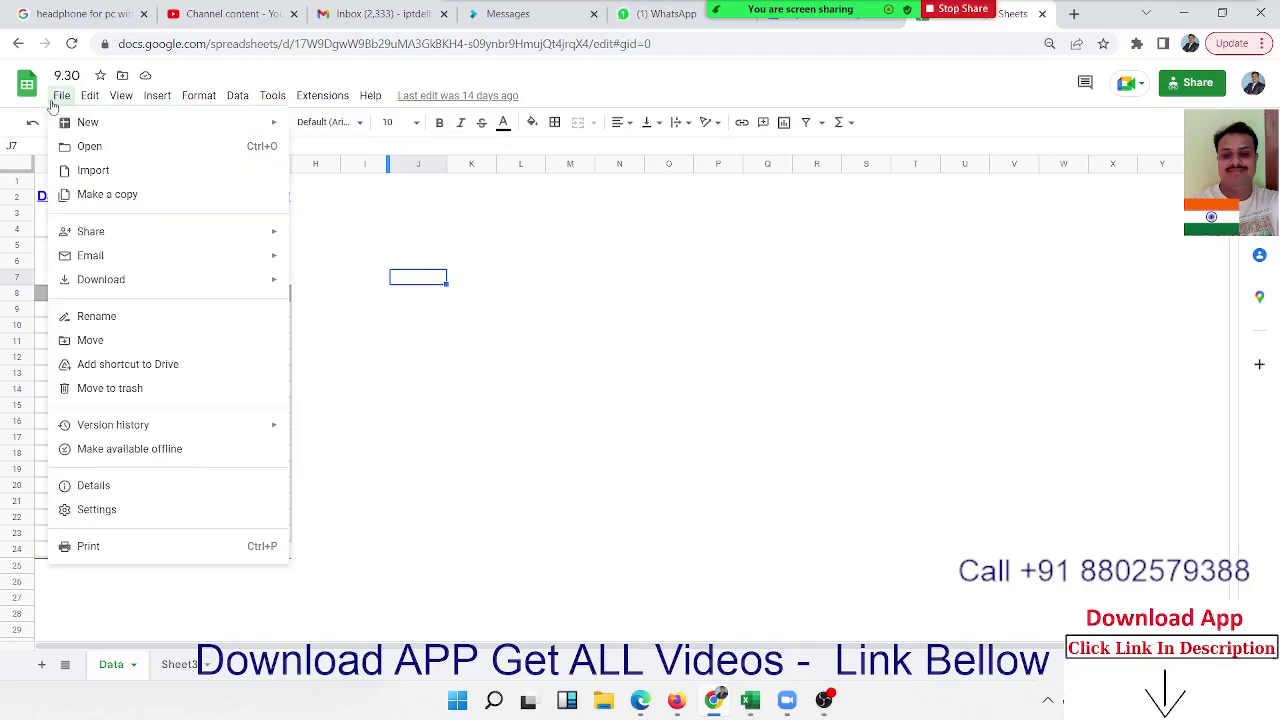
{"action": "left_click", "coordinate": [566, 214]}
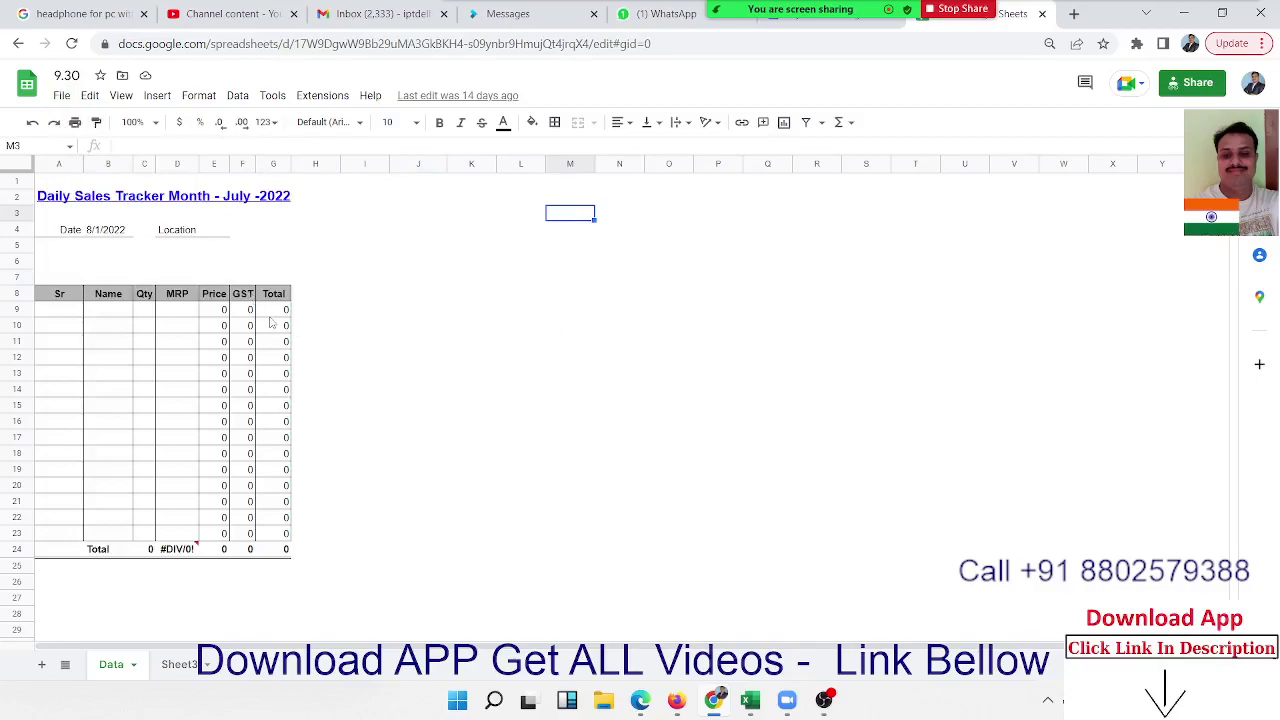
Magnify the sales tracker sheet to 200% zoom.
{"action": "left_click", "coordinate": [138, 122]}
{"action": "left_click", "coordinate": [138, 293]}
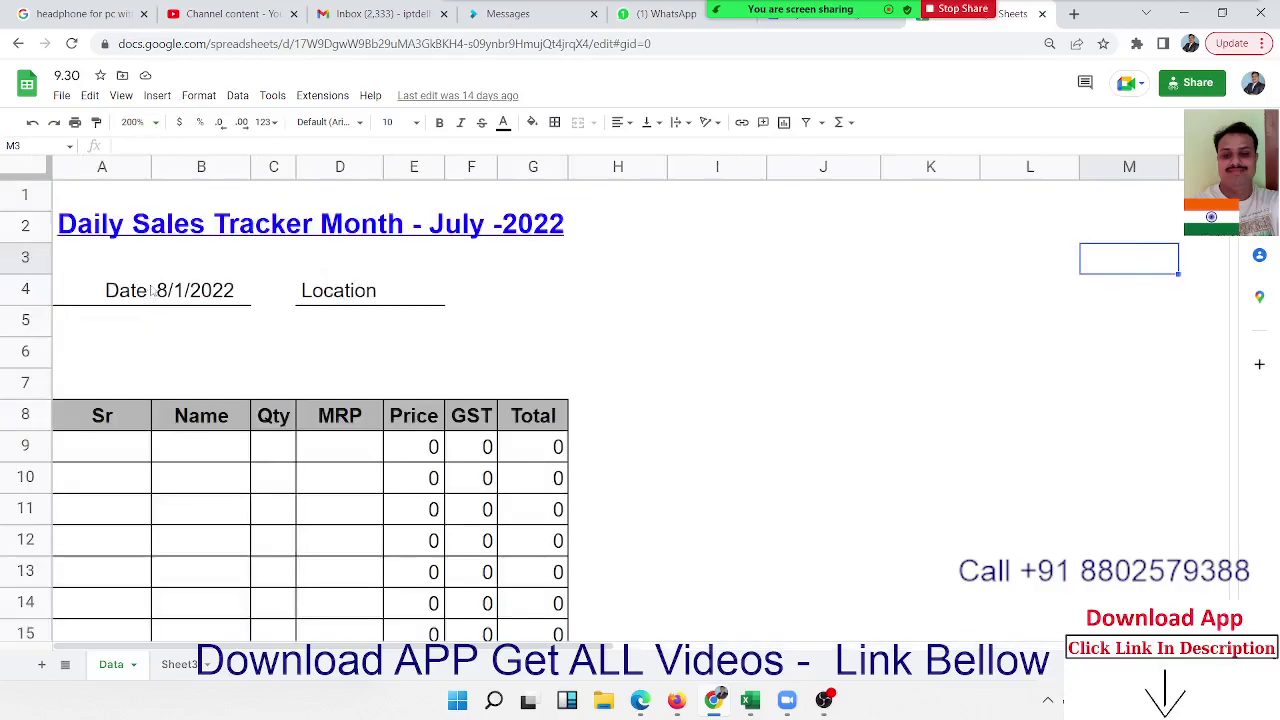
{"action": "scroll", "coordinate": [443, 452], "scroll_direction": "down", "scroll_amount": 2}
{"action": "scroll", "coordinate": [443, 452], "scroll_direction": "up", "scroll_amount": 2}
Inspect the Price formulas in cells E10 and E9.
{"action": "left_click", "coordinate": [752, 418]}
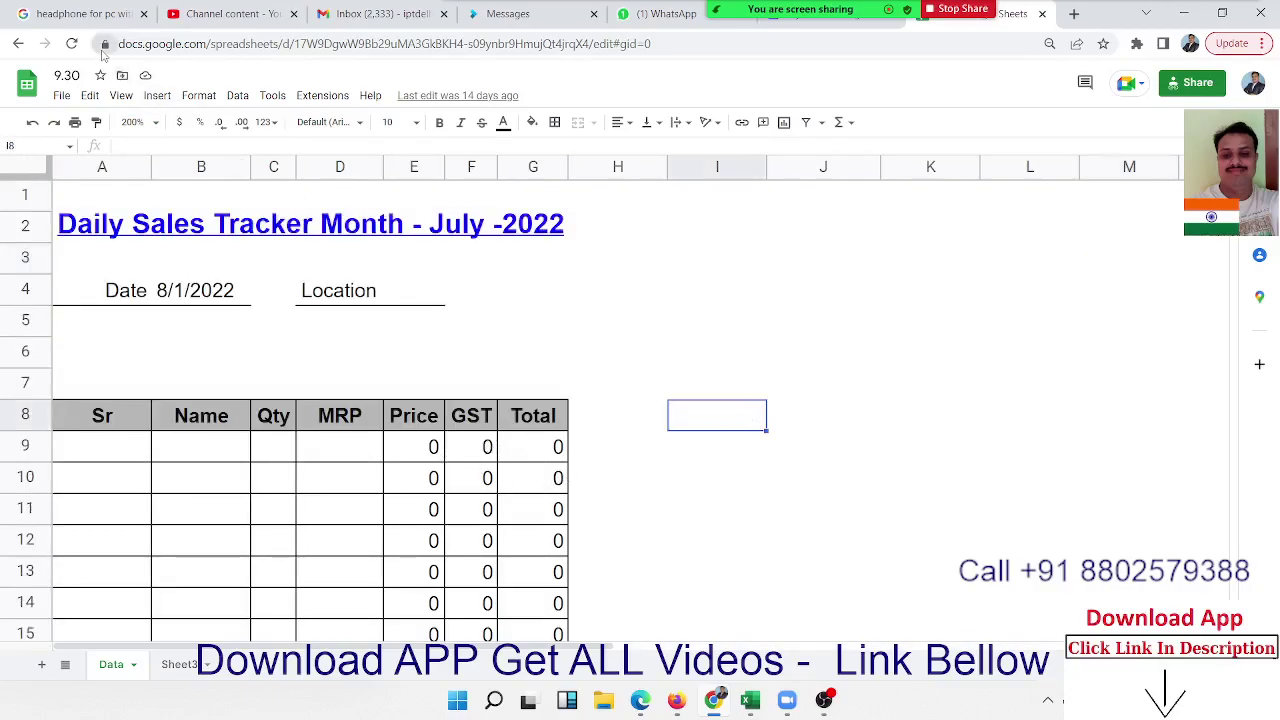
{"action": "left_click", "coordinate": [432, 474]}
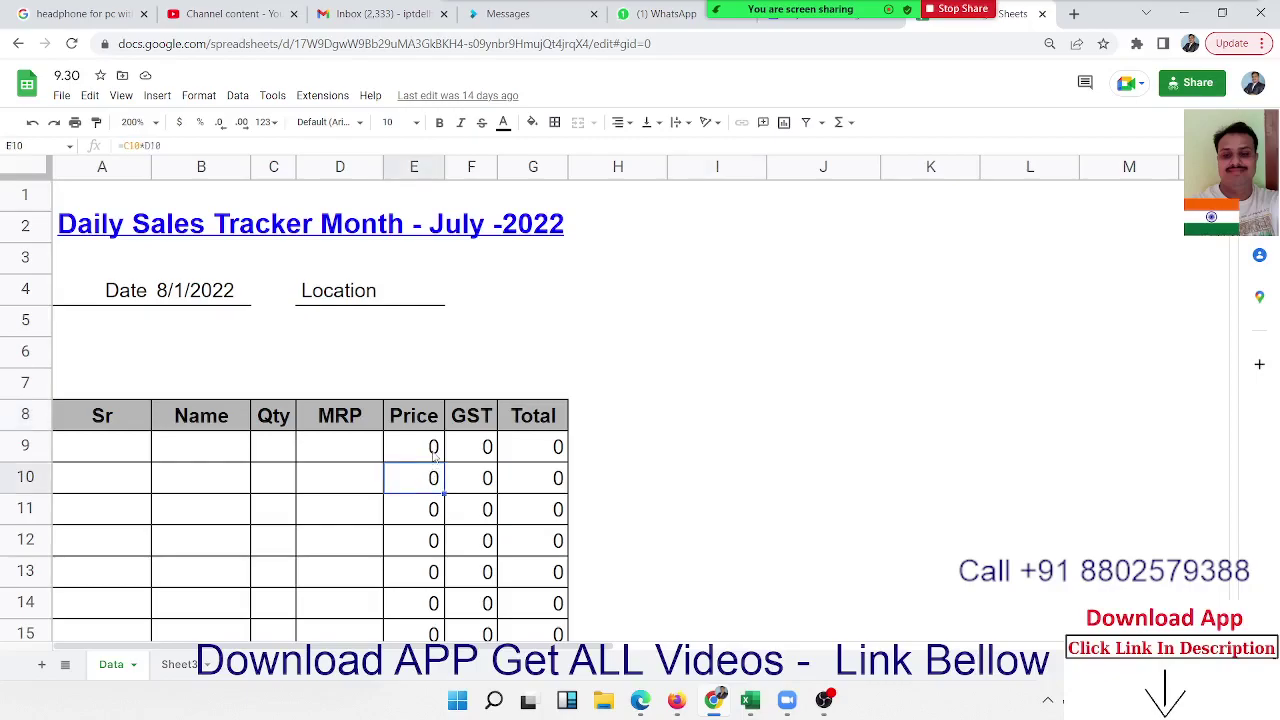
{"action": "left_click", "coordinate": [435, 451]}
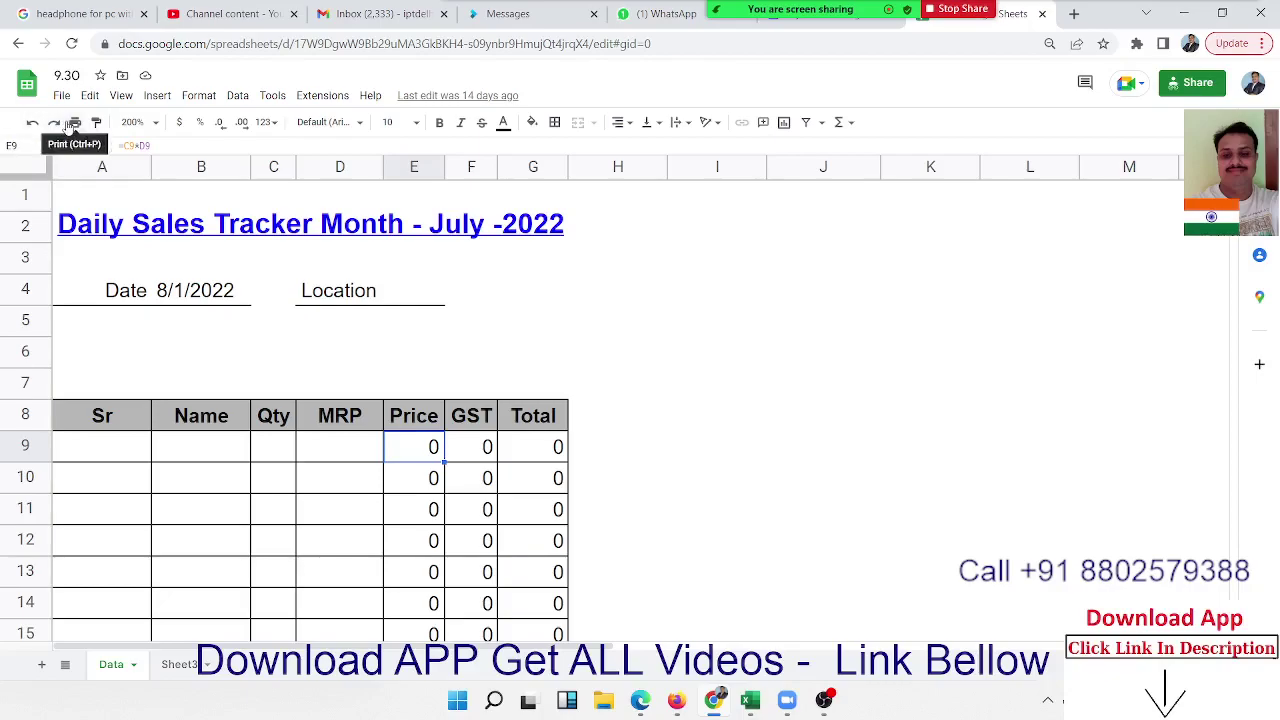
{"action": "left_click", "coordinate": [73, 122]}
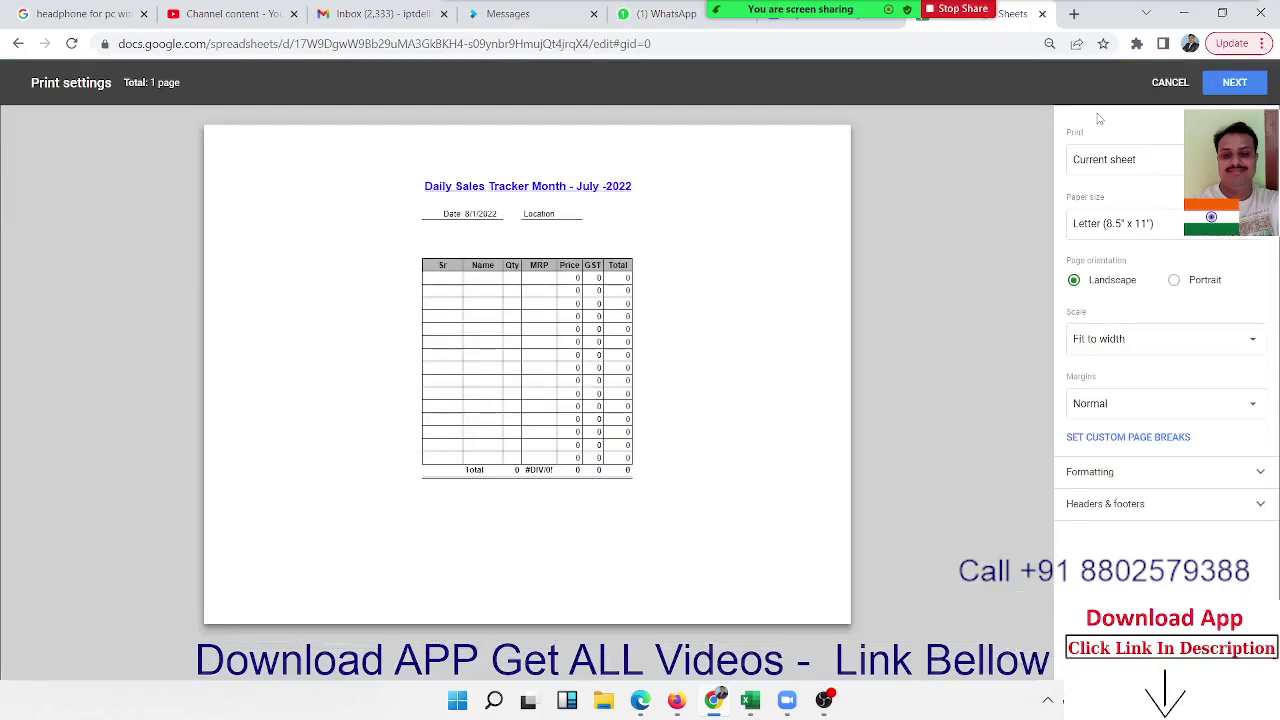
{"action": "left_click", "coordinate": [1185, 81]}
{"action": "key", "text": "ctrl+p"}
{"action": "left_click", "coordinate": [1170, 85]}
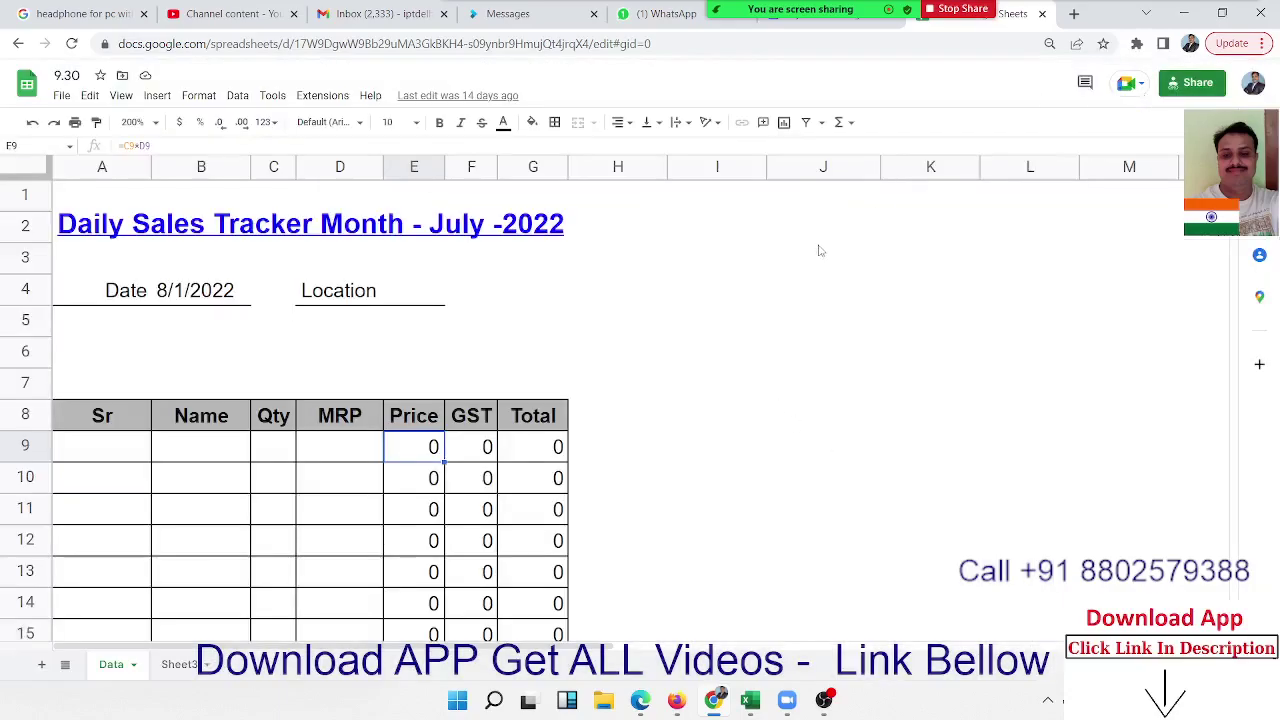
Select the range I5 through K5.
{"action": "left_click", "coordinate": [688, 316]}
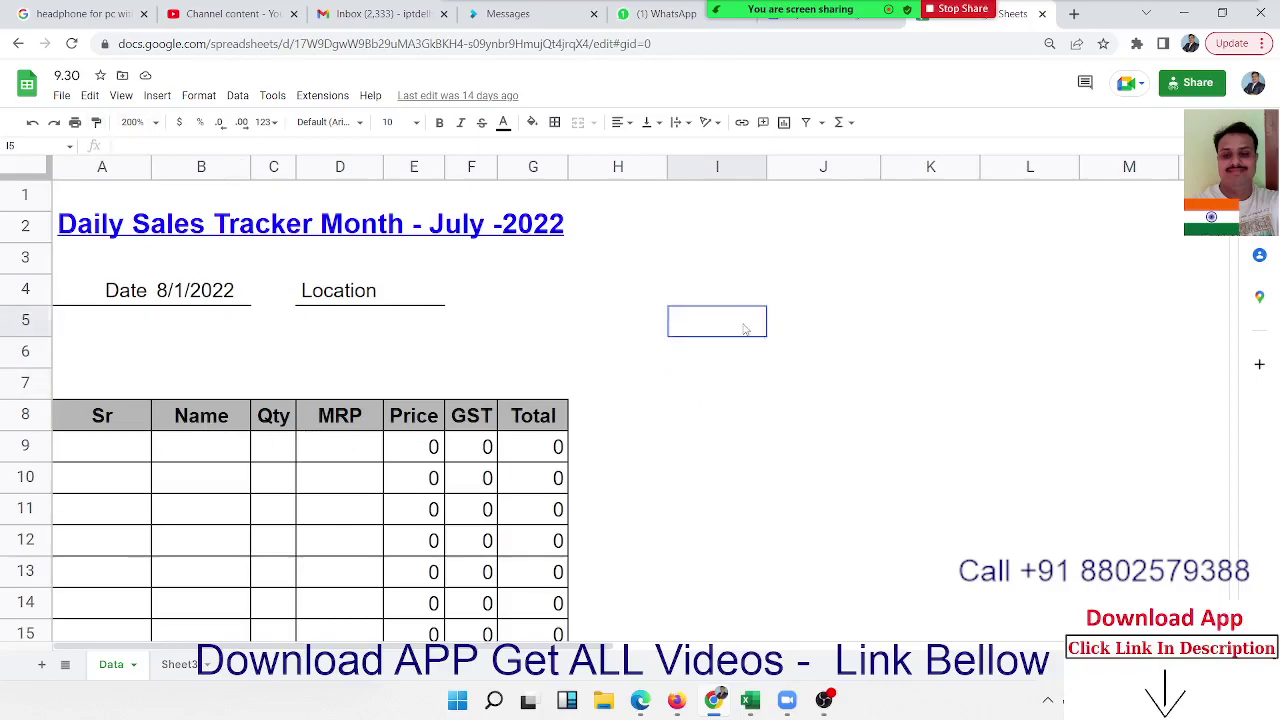
{"action": "left_click_drag", "start_coordinate": [743, 331], "coordinate": [952, 333]}
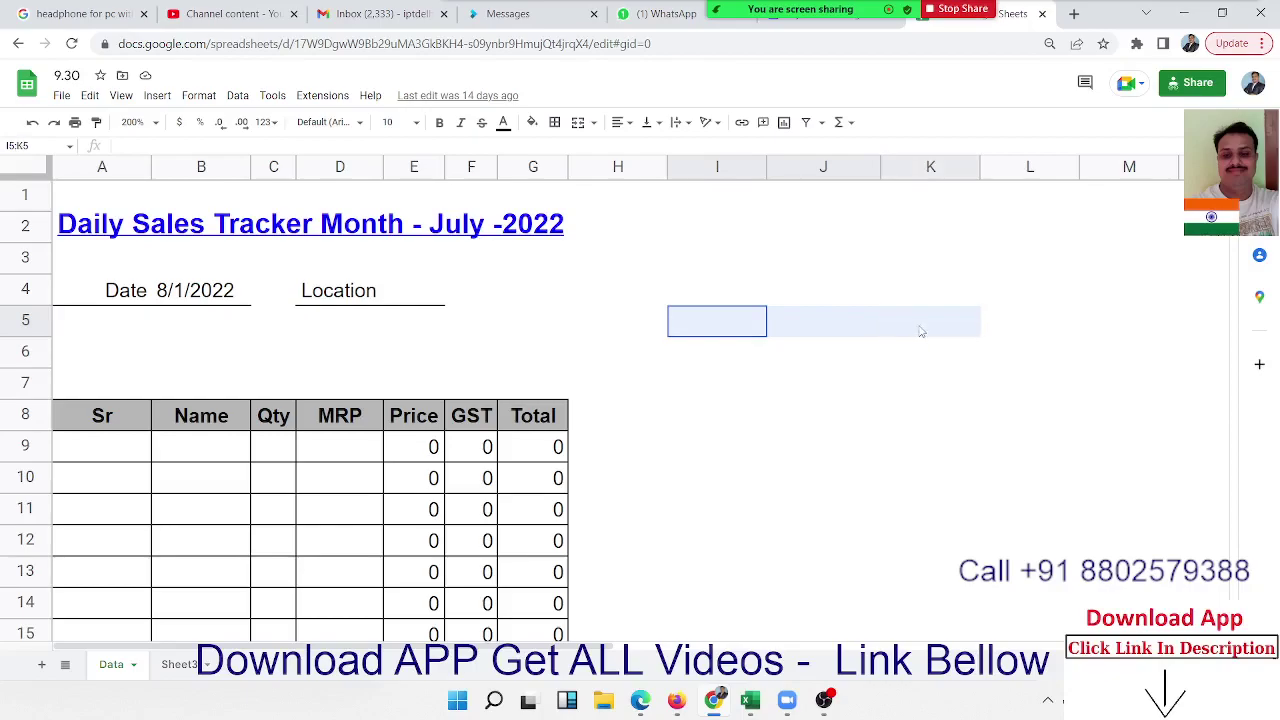
{"action": "left_click_drag", "start_coordinate": [907, 333], "coordinate": [905, 335]}
Copy the Sr header cell A8's grey bordered formatting onto H4:J4 with Paint format.
{"action": "left_click", "coordinate": [130, 415]}
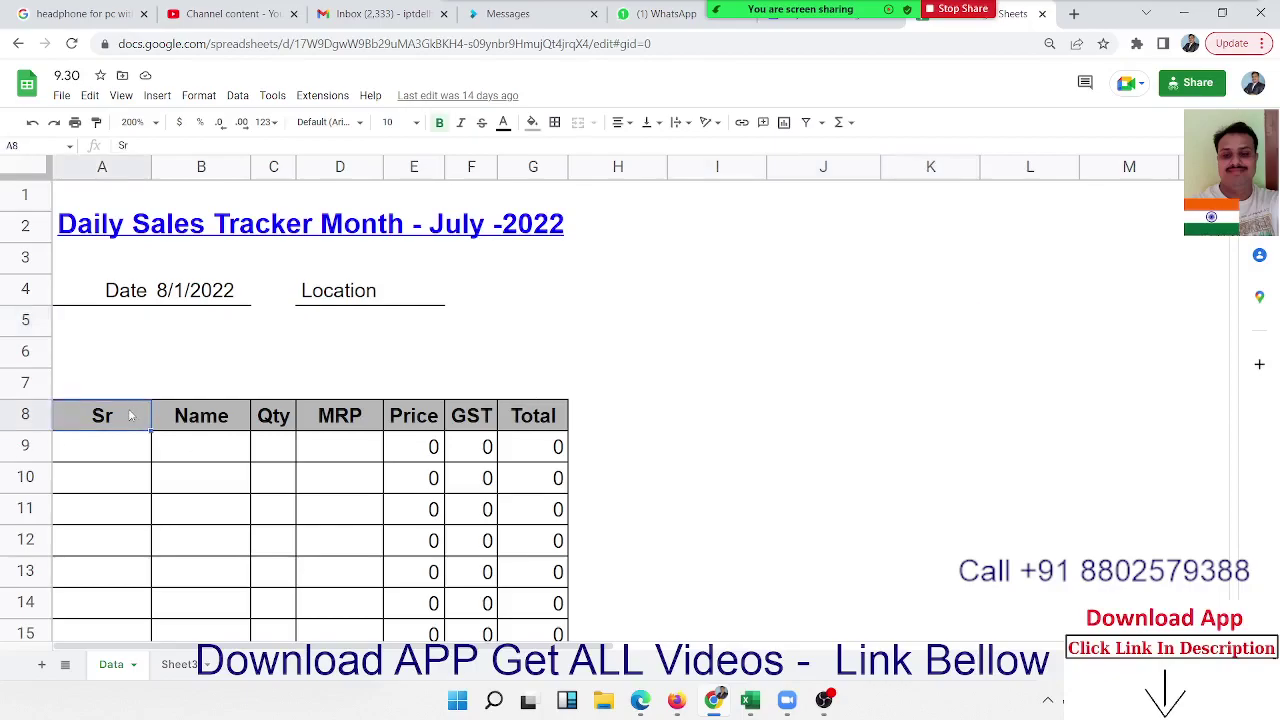
{"action": "left_click", "coordinate": [808, 289]}
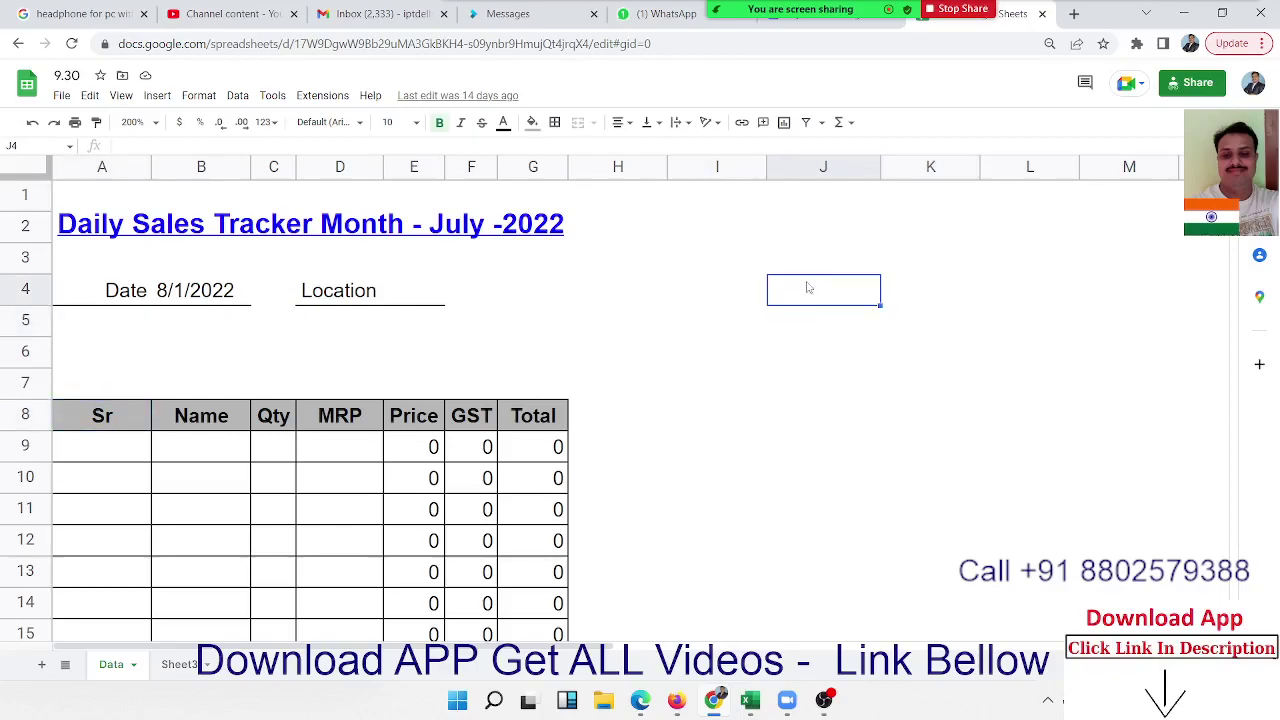
{"action": "left_click", "coordinate": [70, 422]}
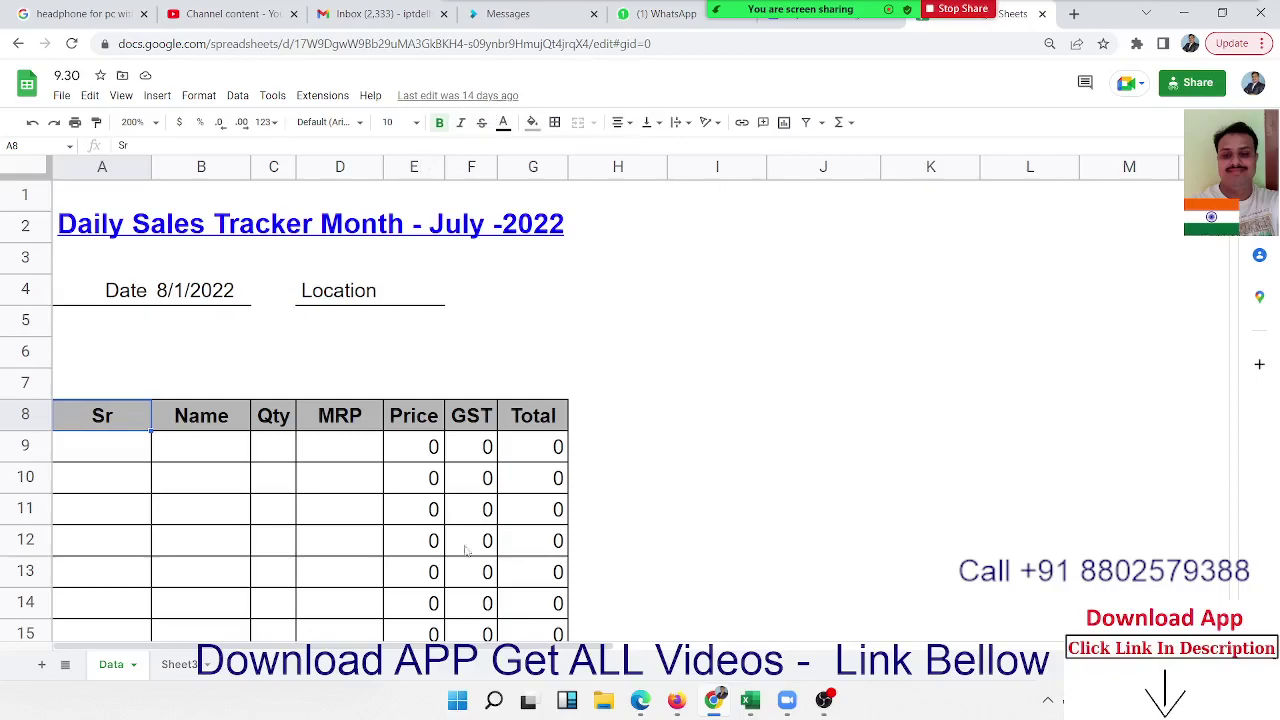
{"action": "left_click", "coordinate": [96, 128]}
{"action": "left_click_drag", "start_coordinate": [660, 298], "coordinate": [786, 292]}
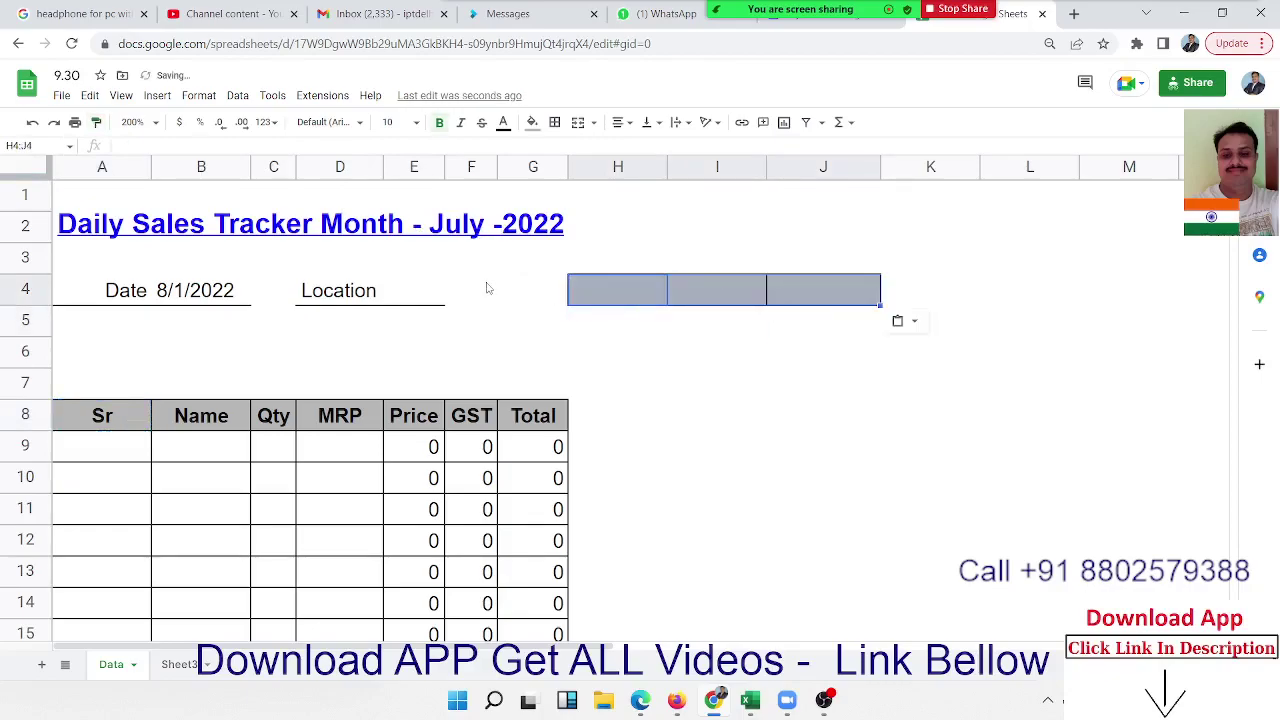
{"action": "left_click", "coordinate": [657, 360]}
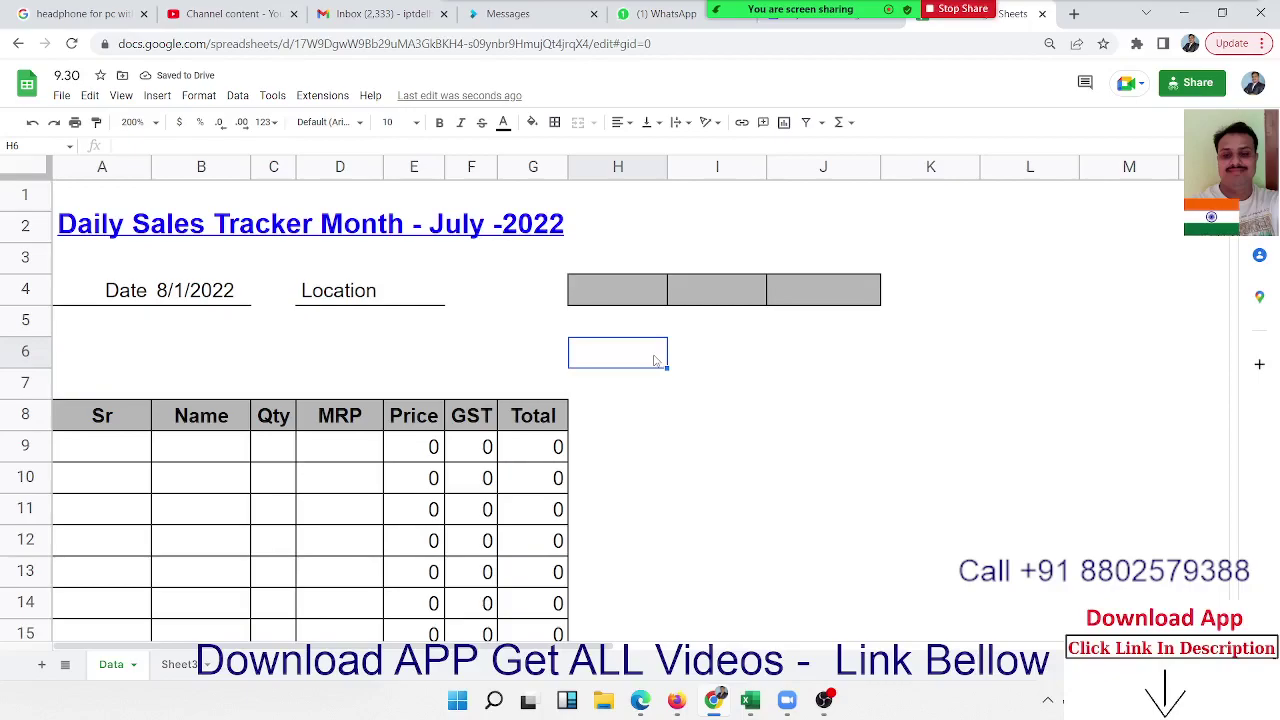
{"action": "left_click", "coordinate": [149, 420]}
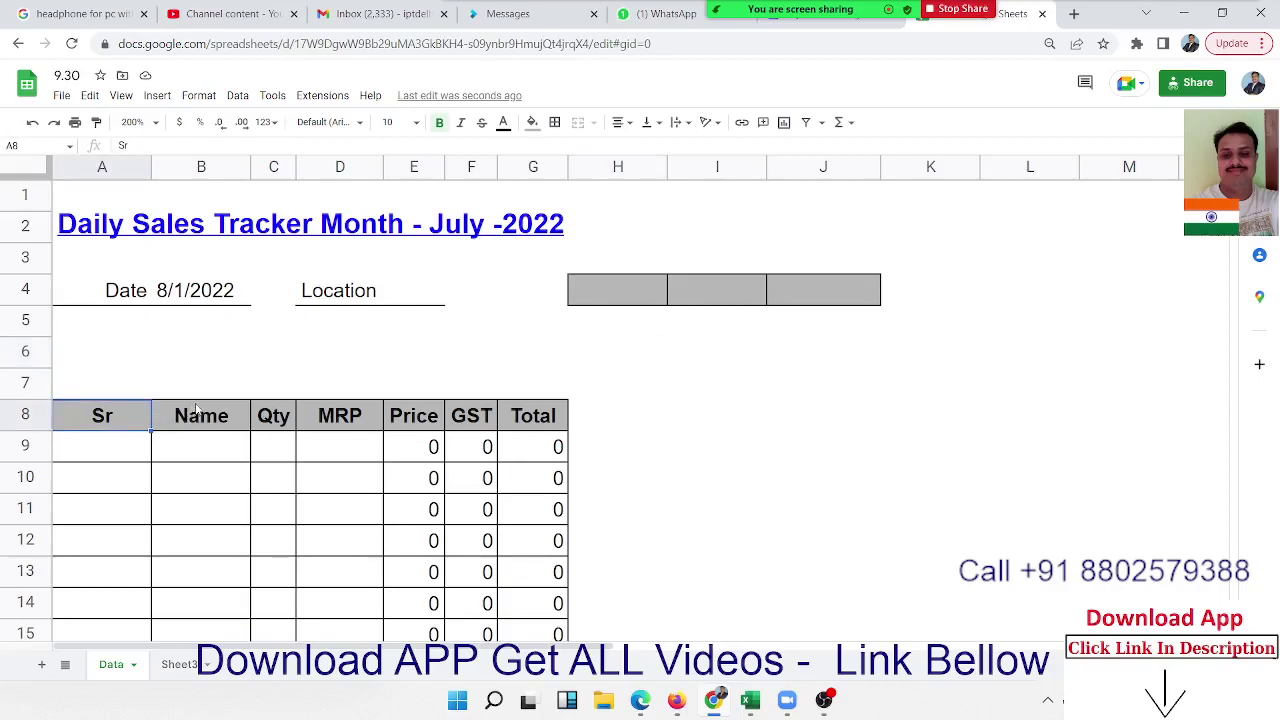
{"action": "left_click", "coordinate": [598, 390]}
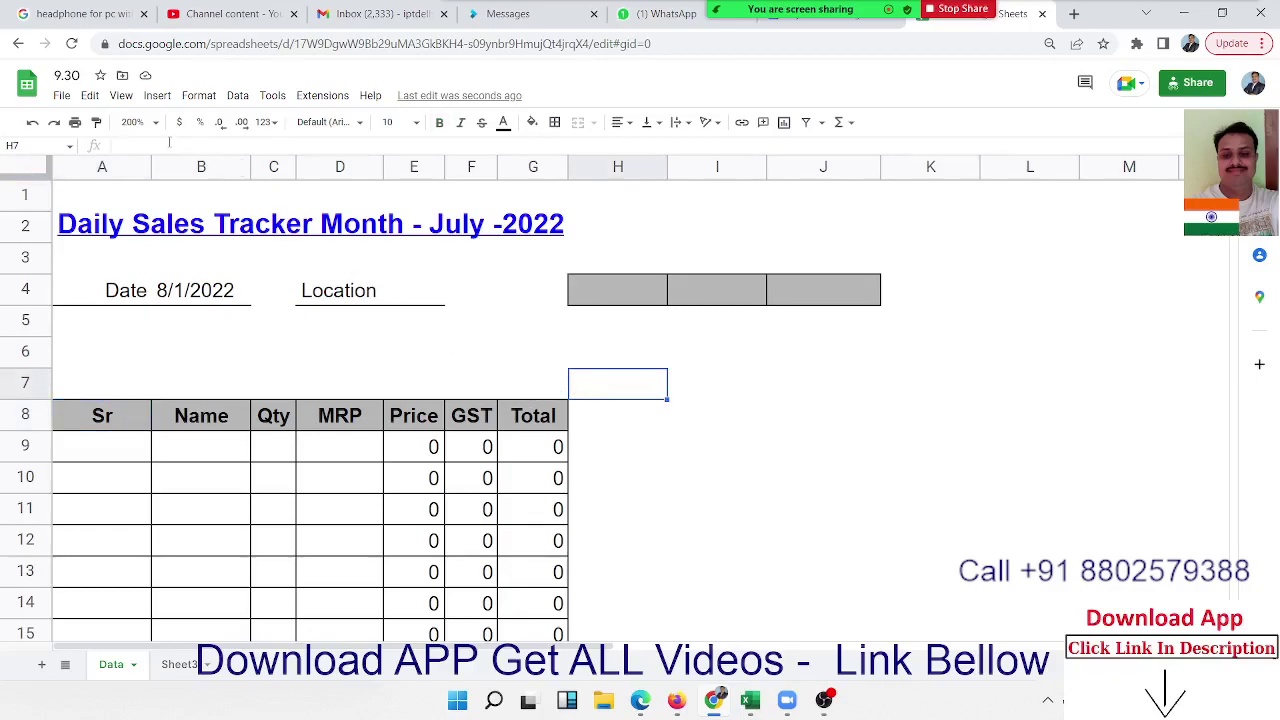
Enlarge the browser page to 125% with Ctrl+Plus, keeping the sheet zoom at 200%.
{"action": "left_click", "coordinate": [156, 126]}
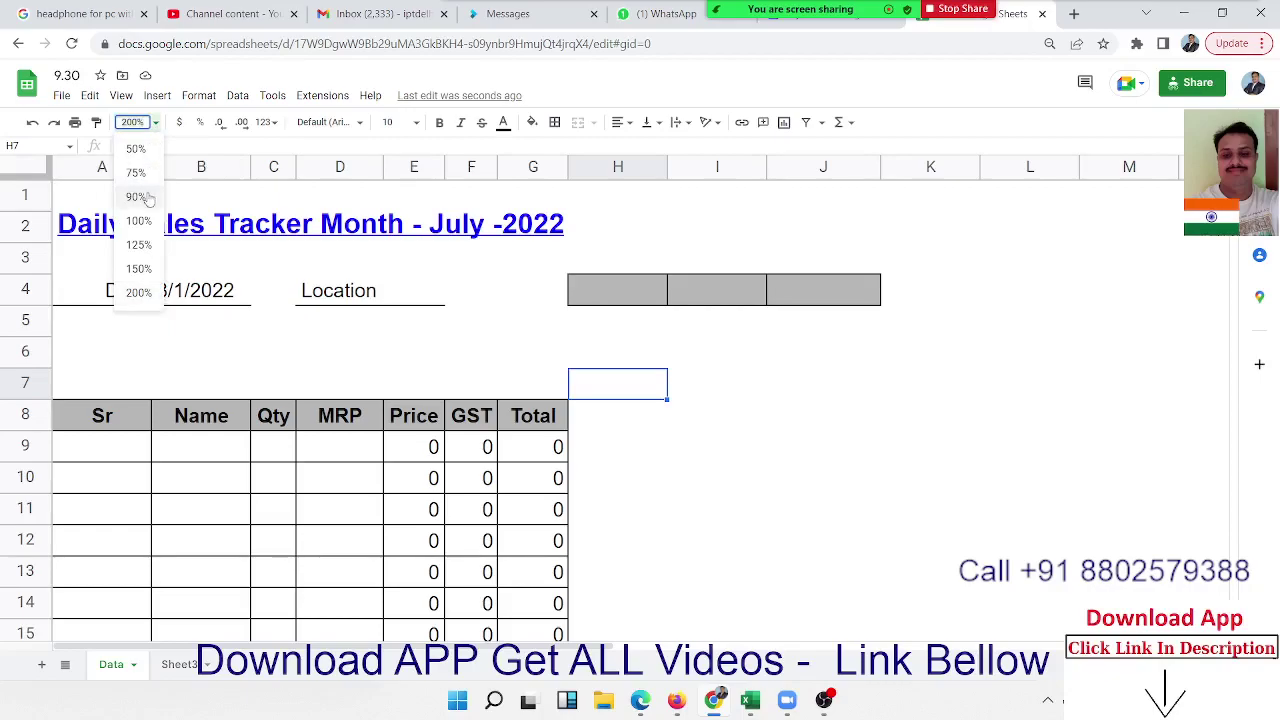
{"action": "left_click", "coordinate": [673, 387]}
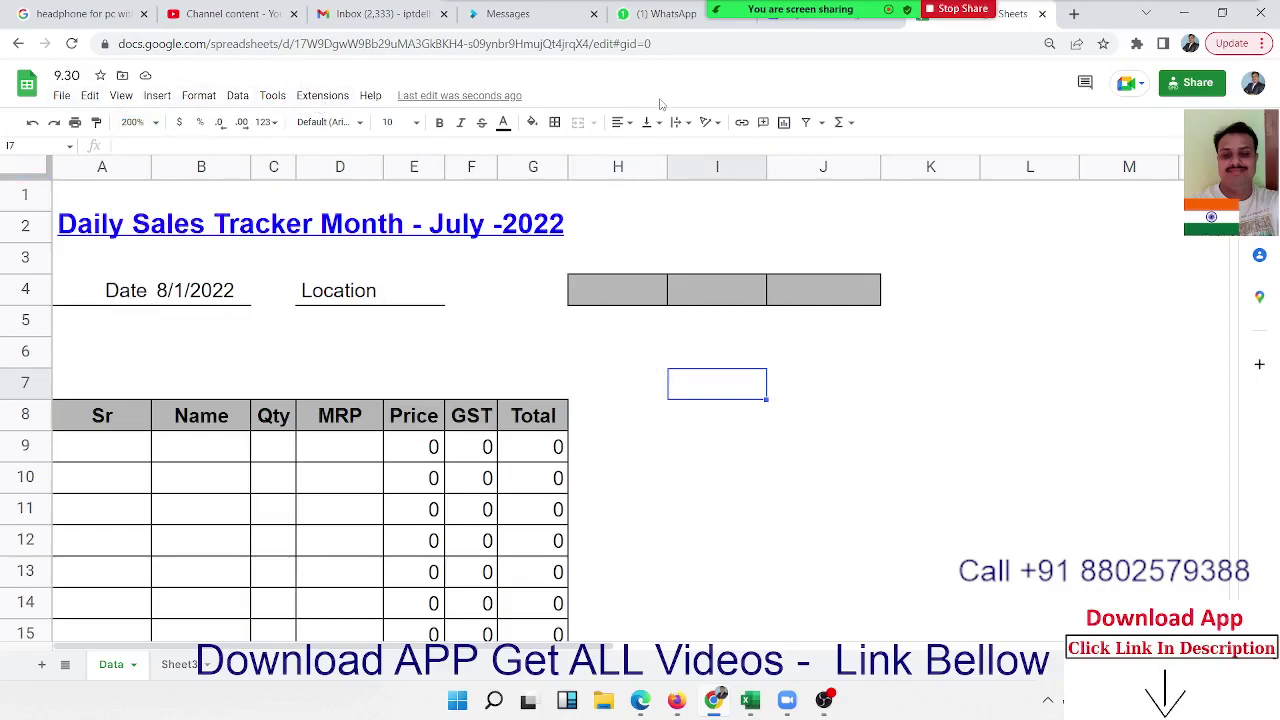
{"action": "key", "text": "ctrl+plus"}
{"action": "key", "text": "ctrl+plus"}
{"action": "key", "text": "ctrl+plus"}
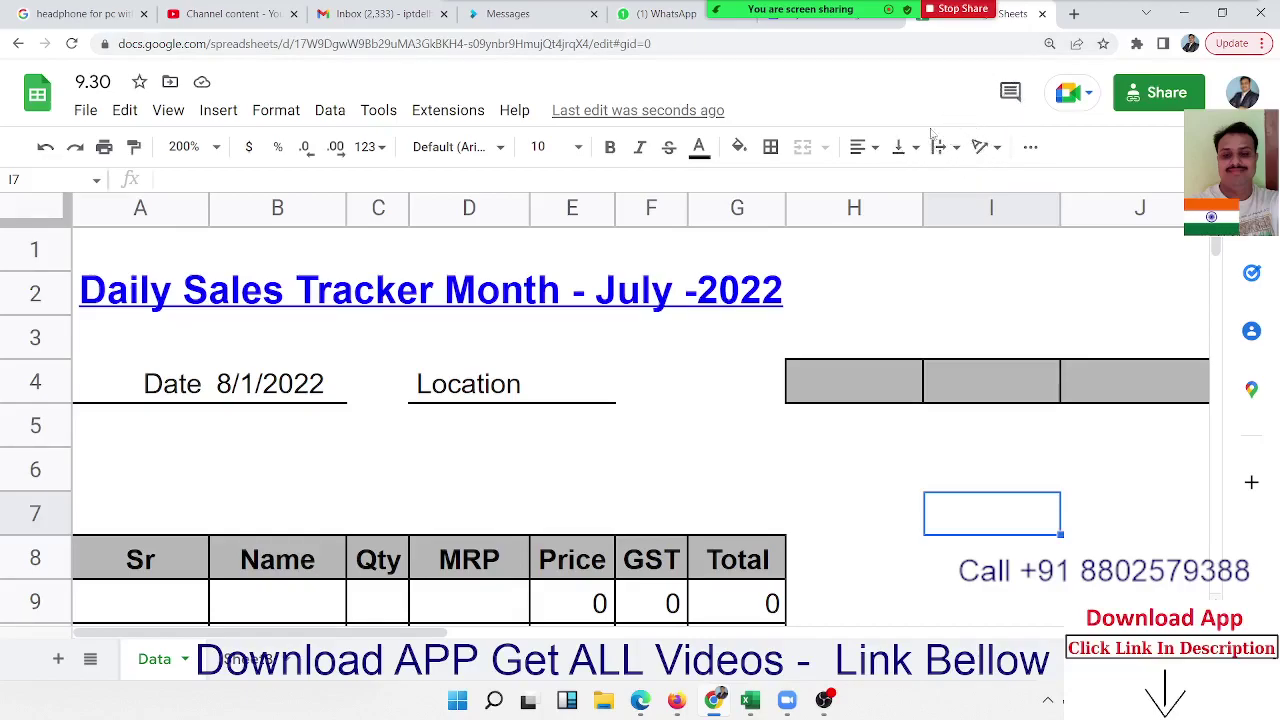
{"action": "left_click", "coordinate": [217, 148]}
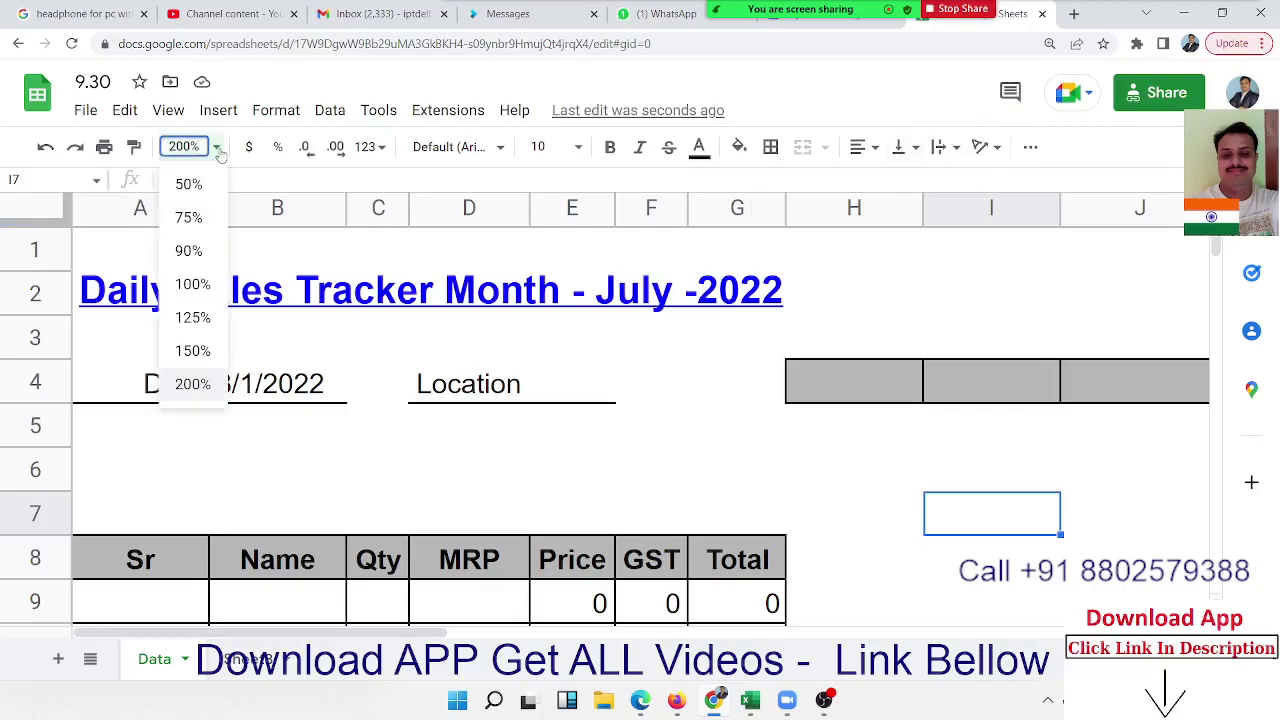
{"action": "left_click", "coordinate": [218, 148]}
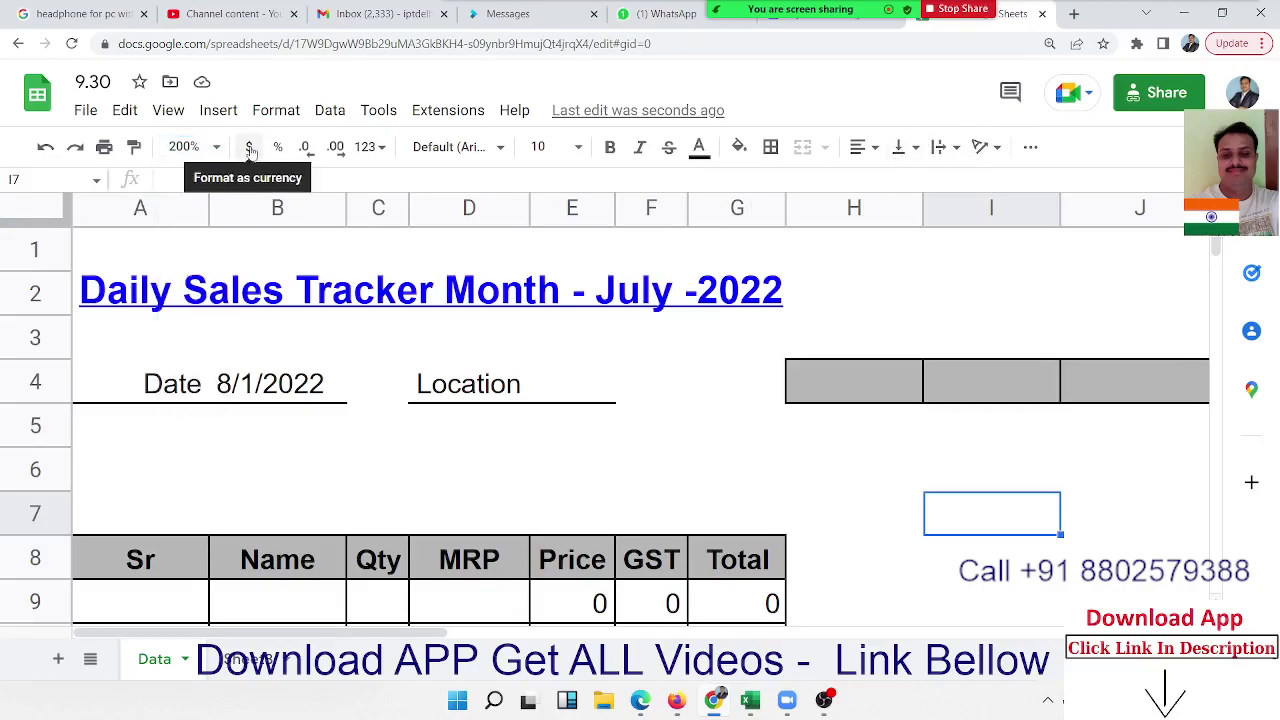
Enter 100 in I4 and format it as currency so it shows $100.00.
{"action": "left_click", "coordinate": [918, 378]}
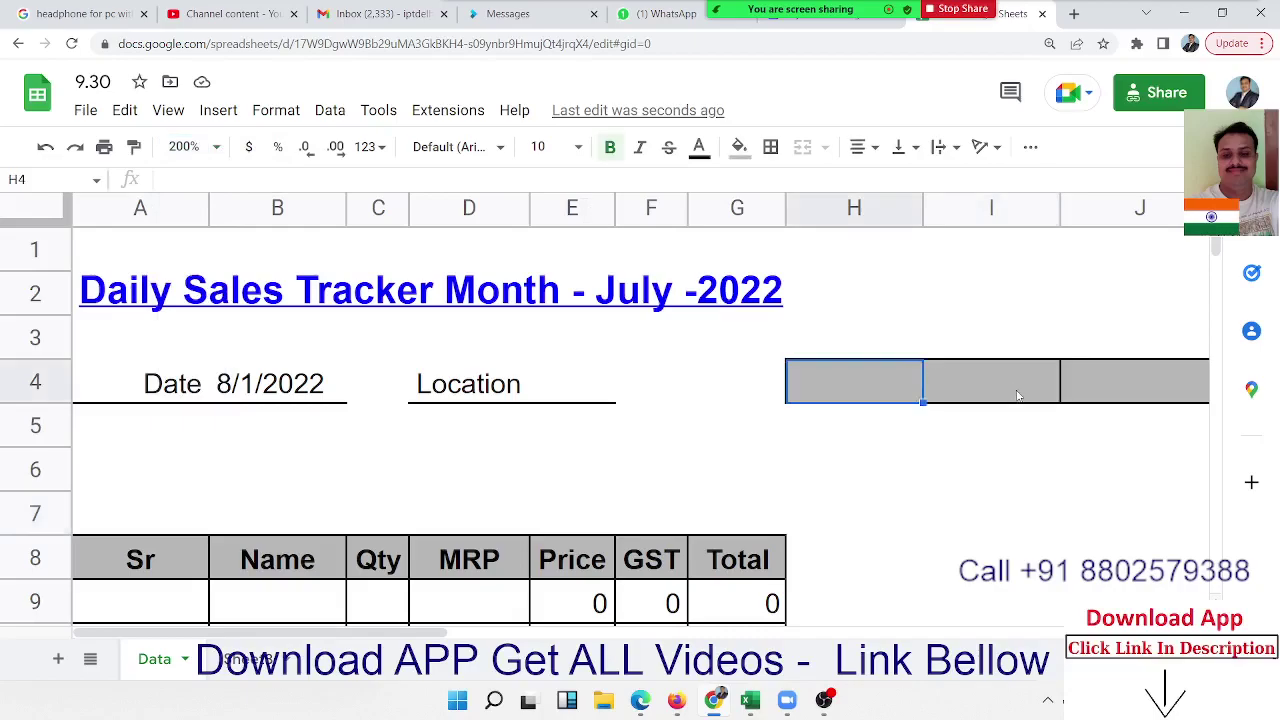
{"action": "left_click", "coordinate": [1018, 396]}
{"action": "type", "text": "100"}
{"action": "key", "text": "Return"}
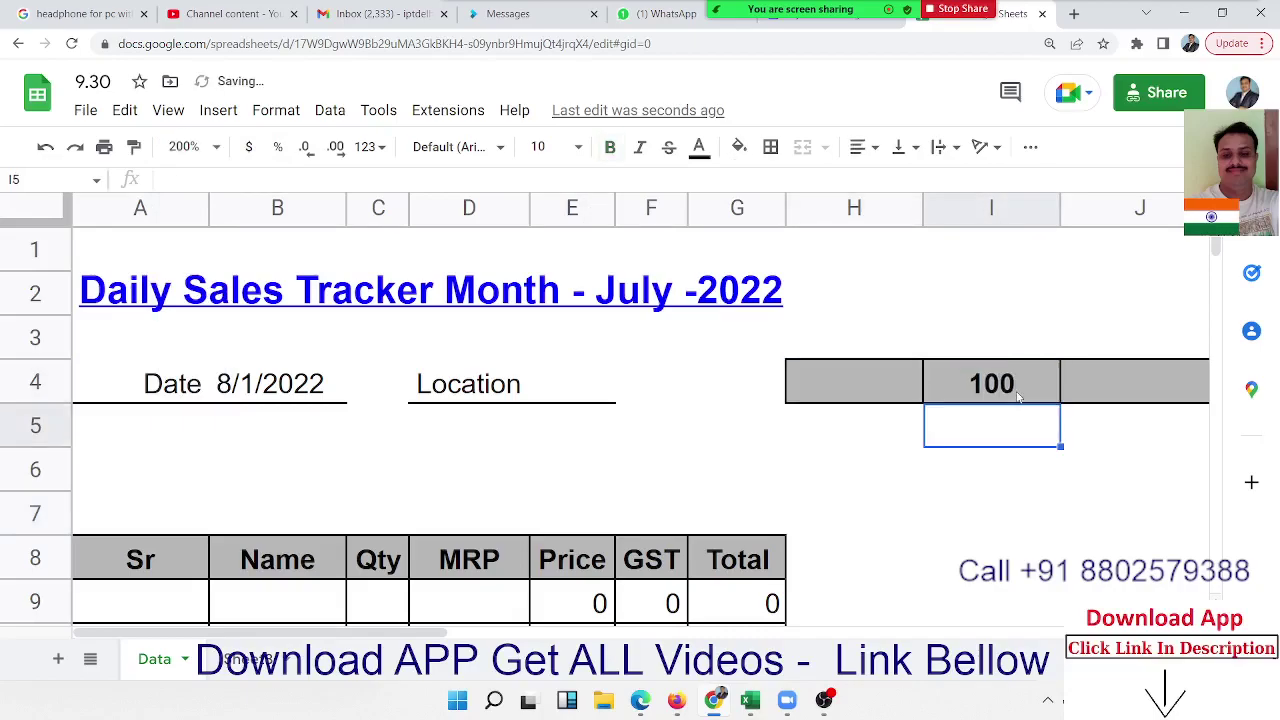
{"action": "left_click", "coordinate": [1018, 396]}
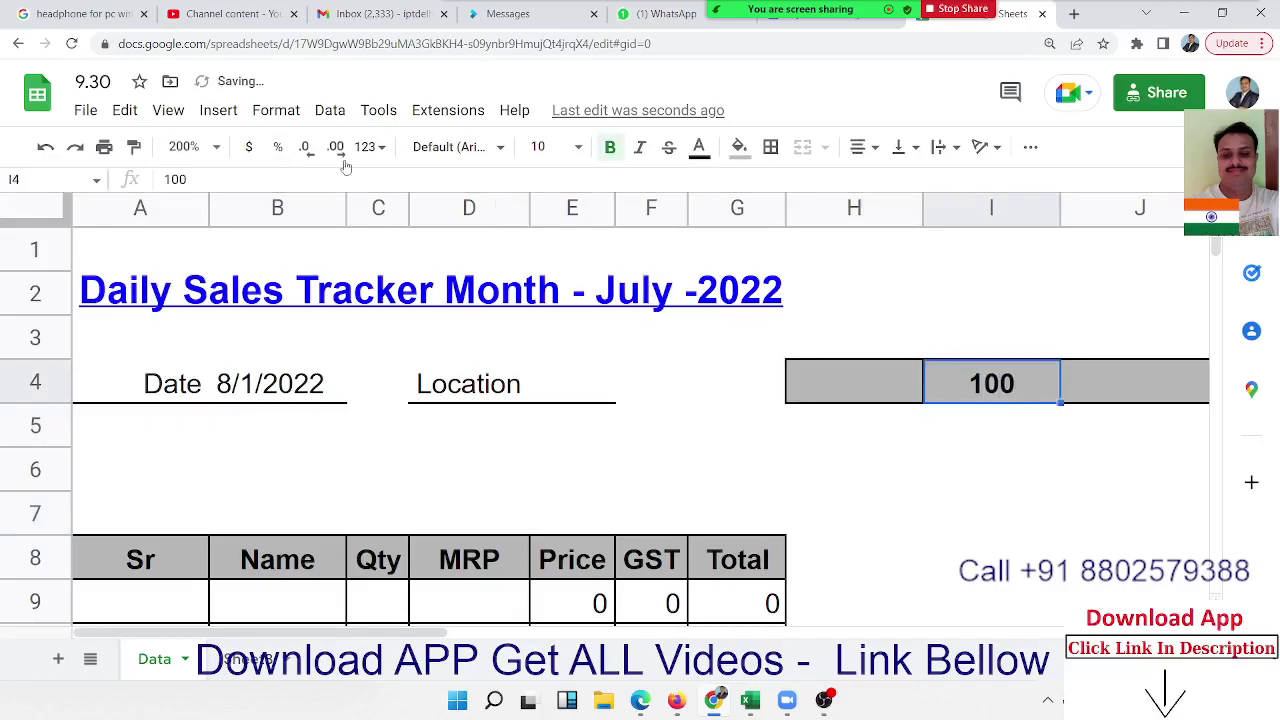
{"action": "left_click", "coordinate": [250, 148]}
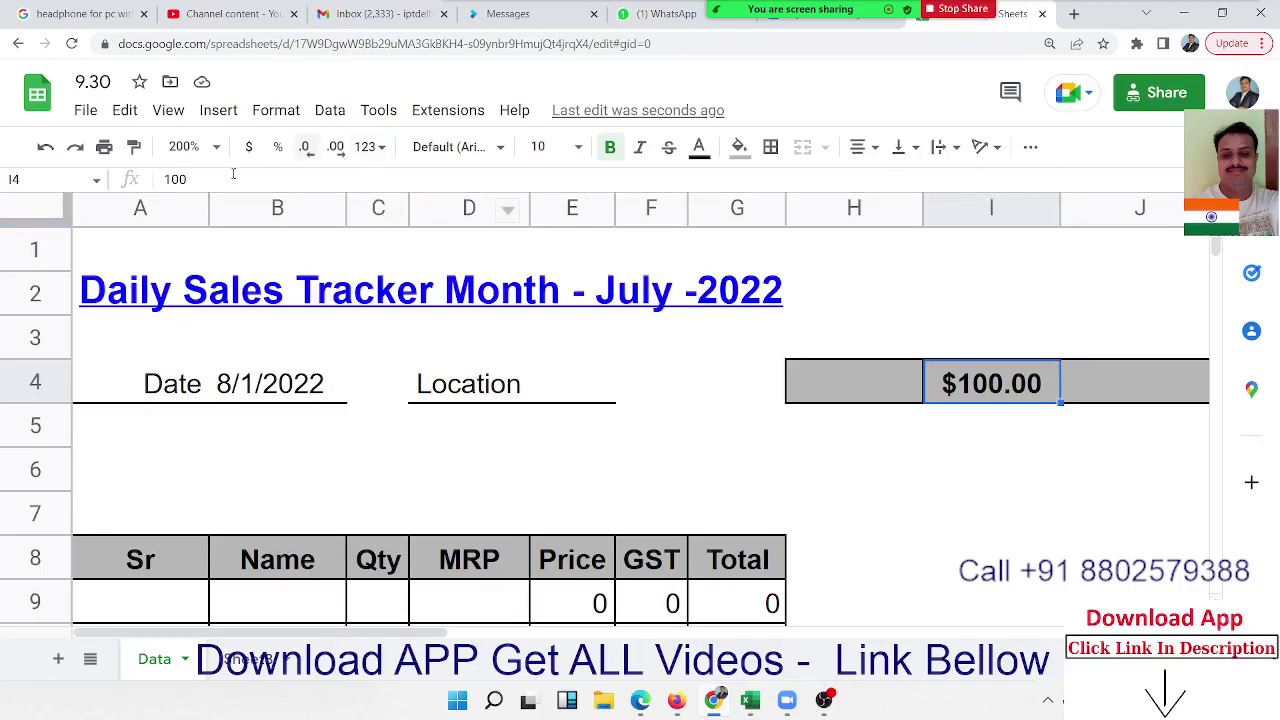
Enter 0.20 in H4 and display it as a one-decimal percentage, 20.0%.
{"action": "left_click", "coordinate": [856, 390]}
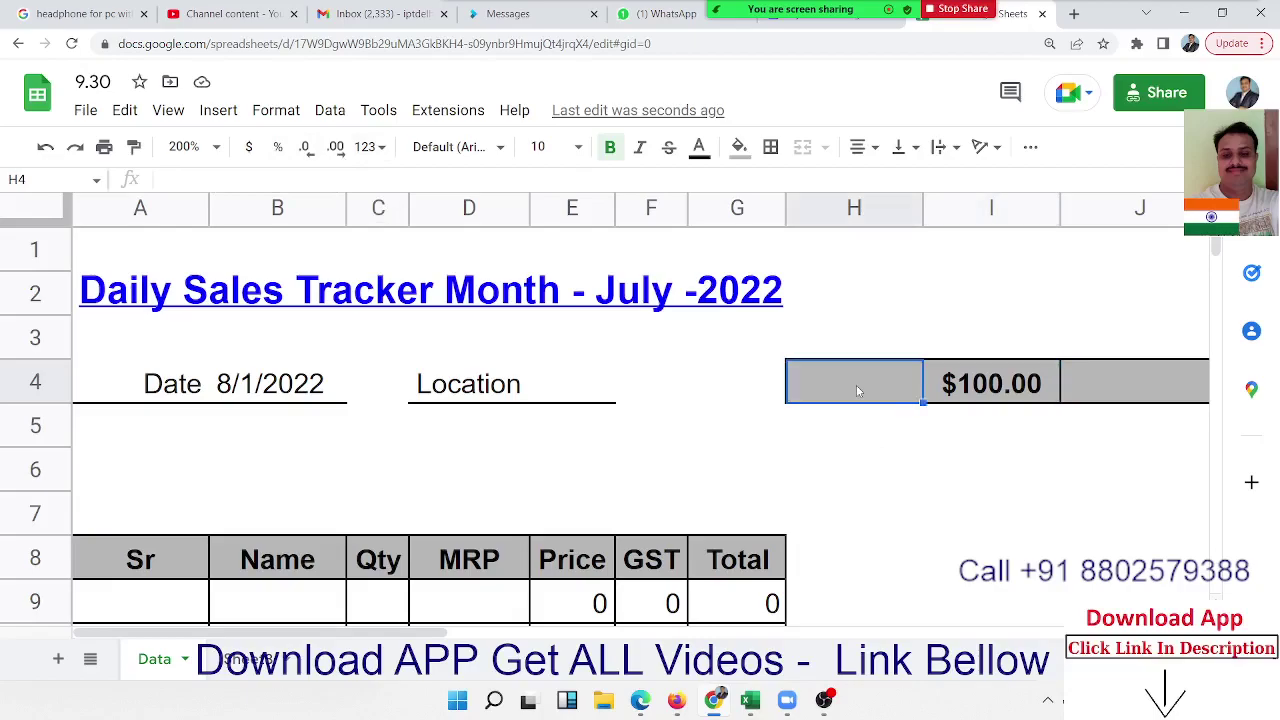
{"action": "type", "text": "0.2"}
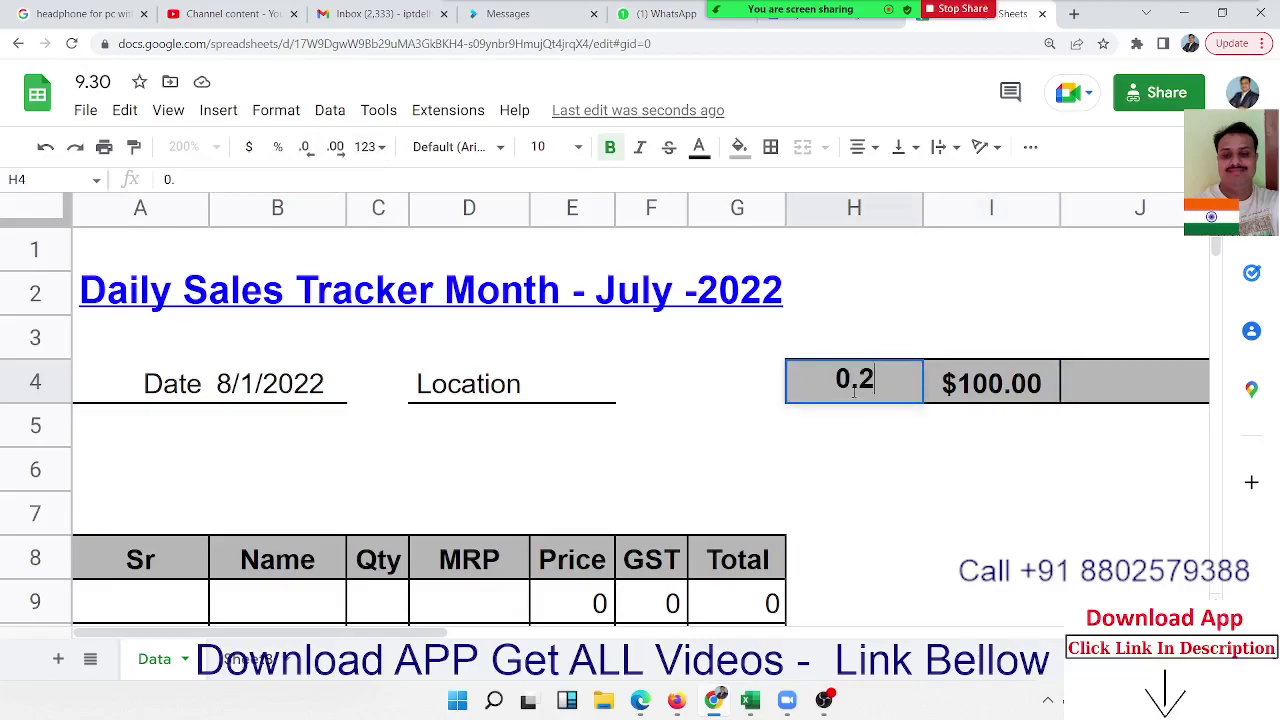
{"action": "type", "text": "0"}
{"action": "key", "text": "Return"}
{"action": "left_click", "coordinate": [855, 397]}
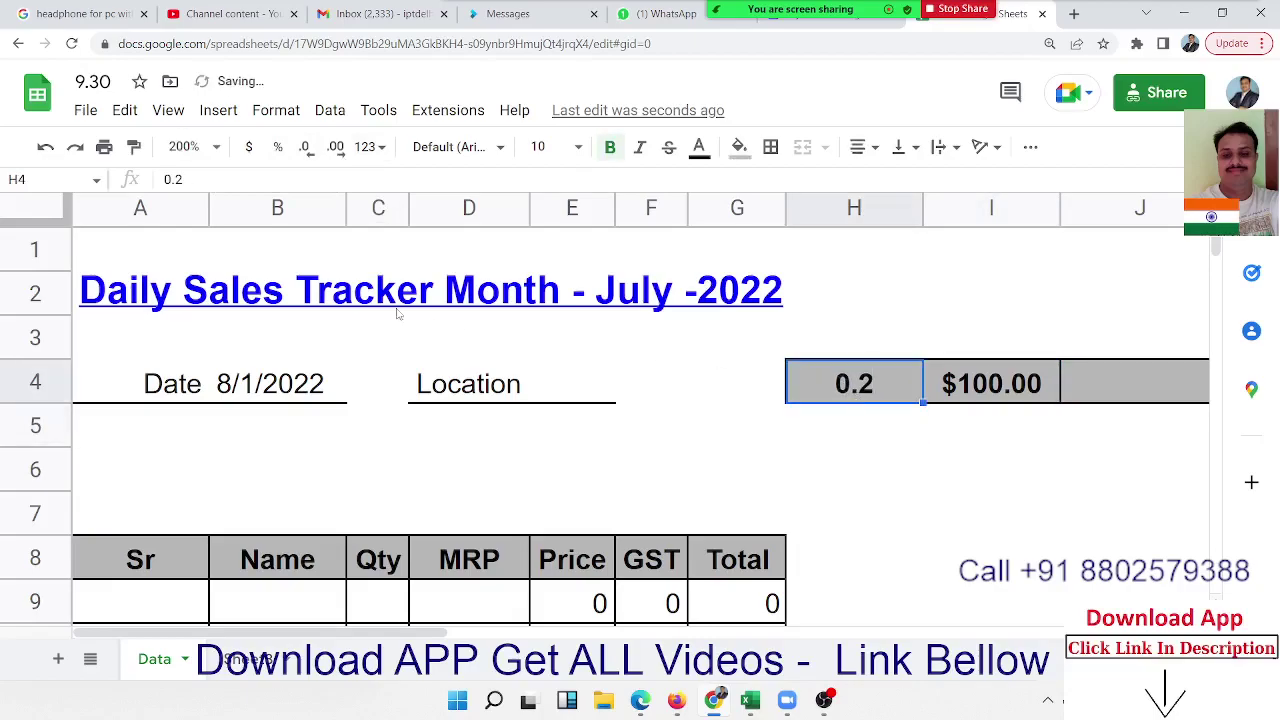
{"action": "left_click", "coordinate": [279, 147]}
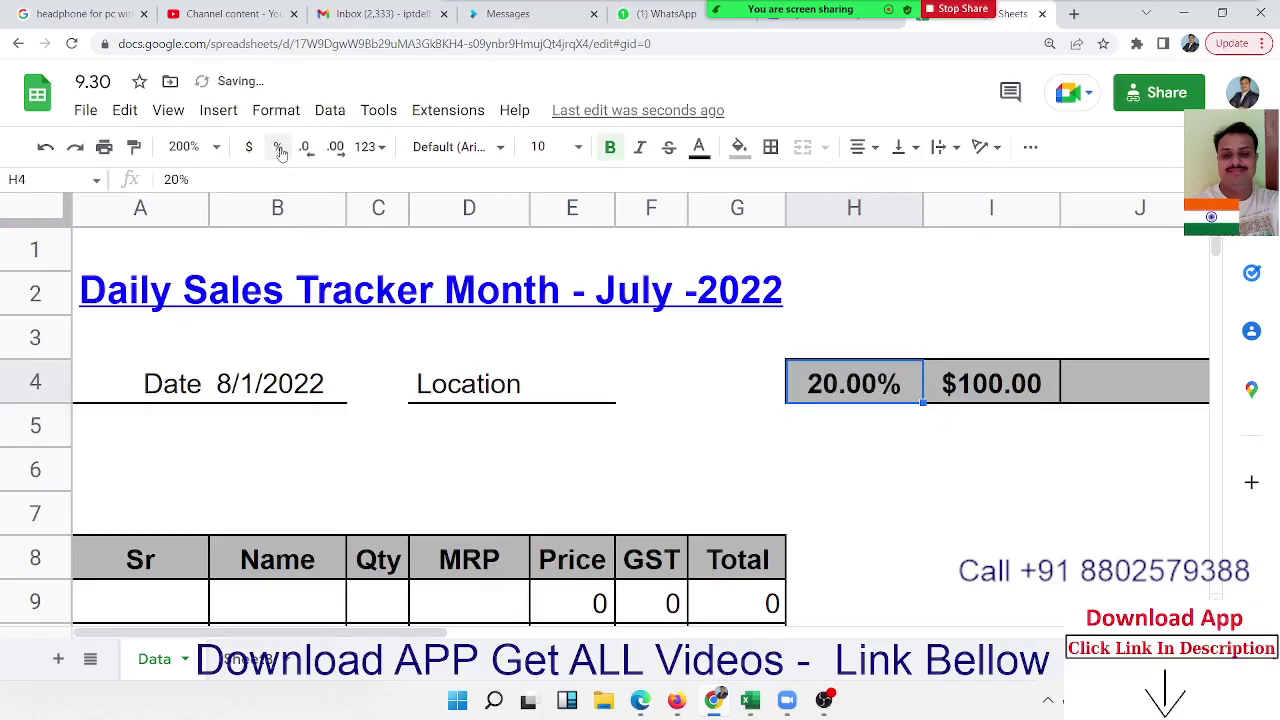
{"action": "left_click", "coordinate": [335, 150]}
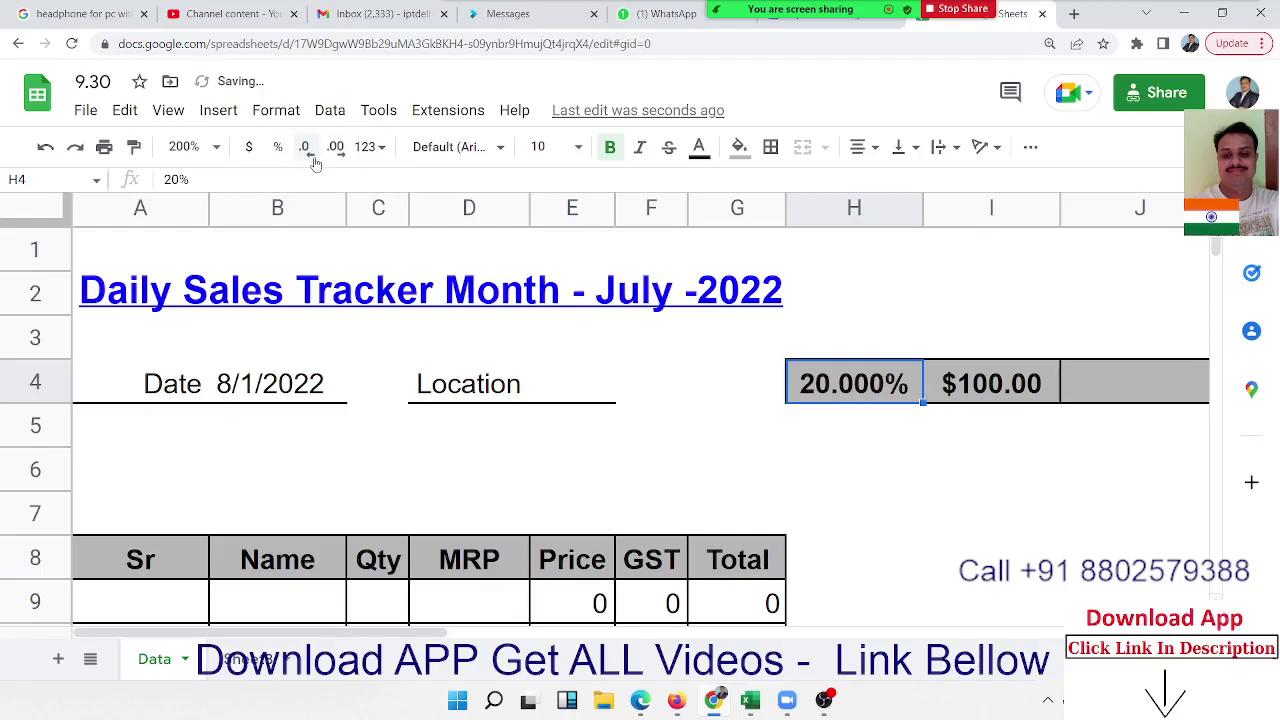
{"action": "left_click", "coordinate": [312, 158]}
{"action": "left_click", "coordinate": [312, 158]}
{"action": "left_click", "coordinate": [312, 158]}
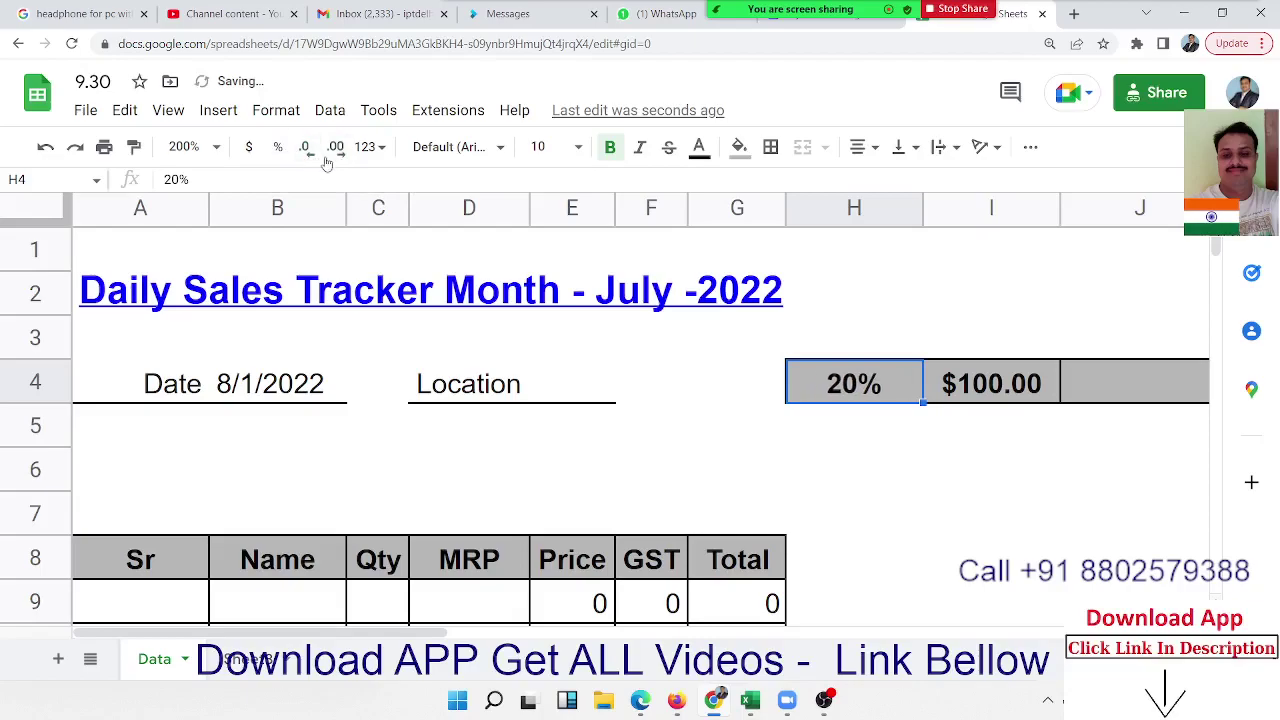
{"action": "left_click", "coordinate": [336, 158]}
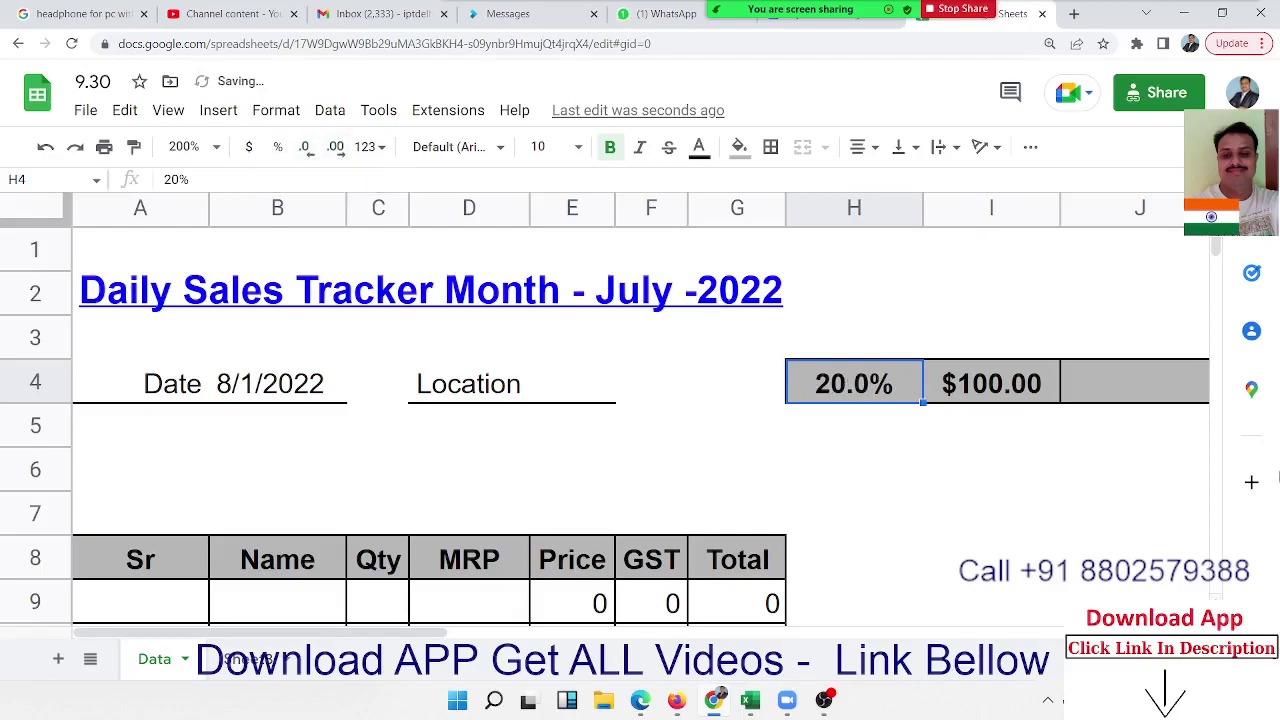
{"action": "left_click", "coordinate": [1078, 380]}
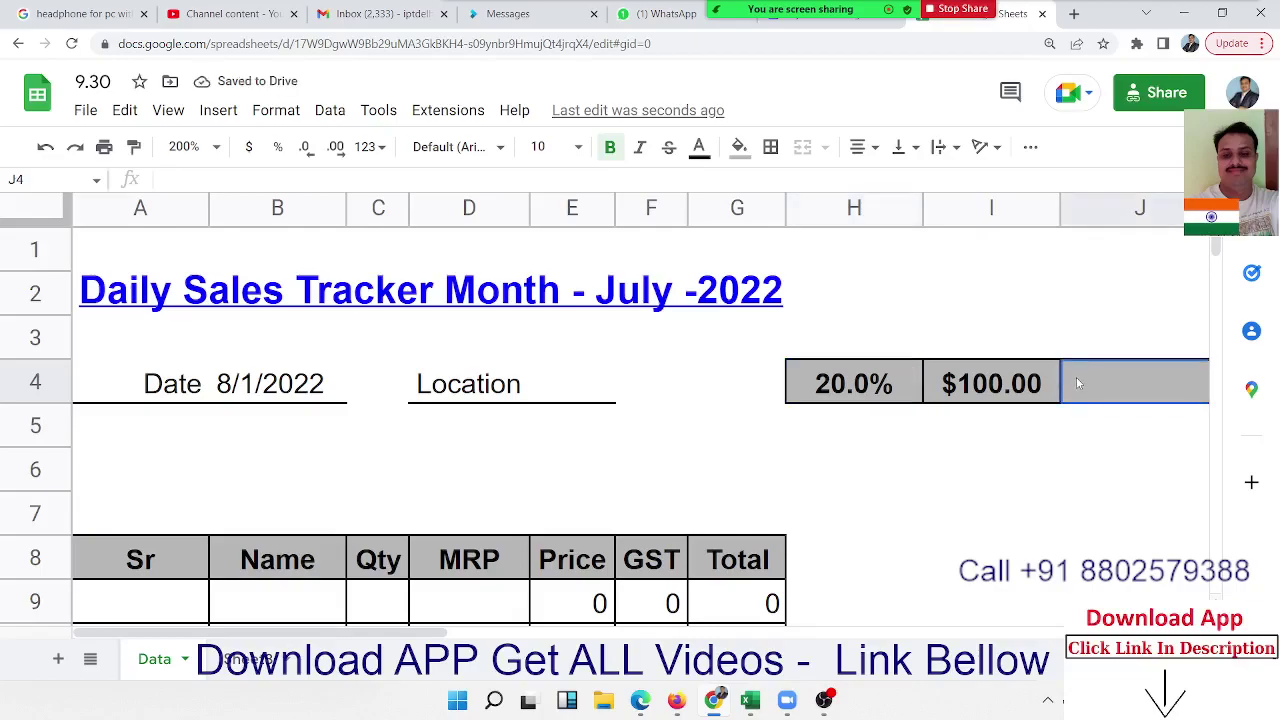
{"action": "key", "text": "Left"}
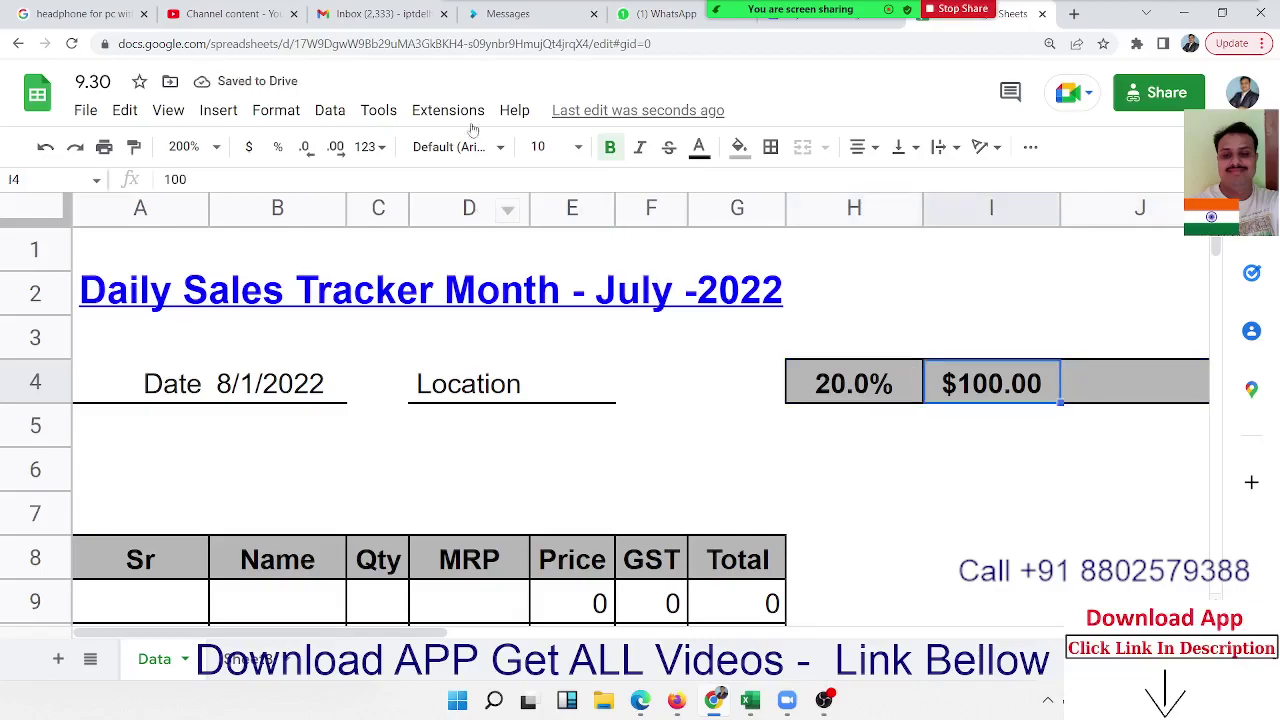
Try the Number, Accounting and Financial formats on the 100 in I4.
{"action": "left_click", "coordinate": [380, 149]}
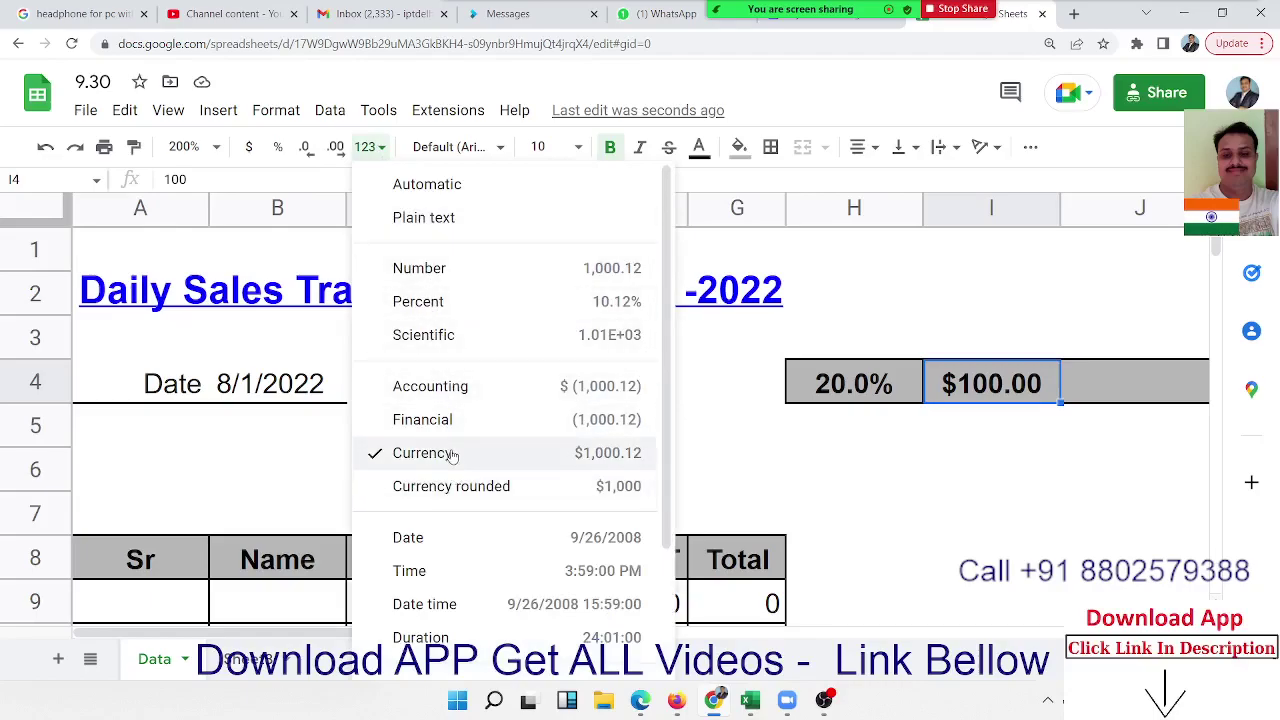
{"action": "left_click", "coordinate": [596, 456]}
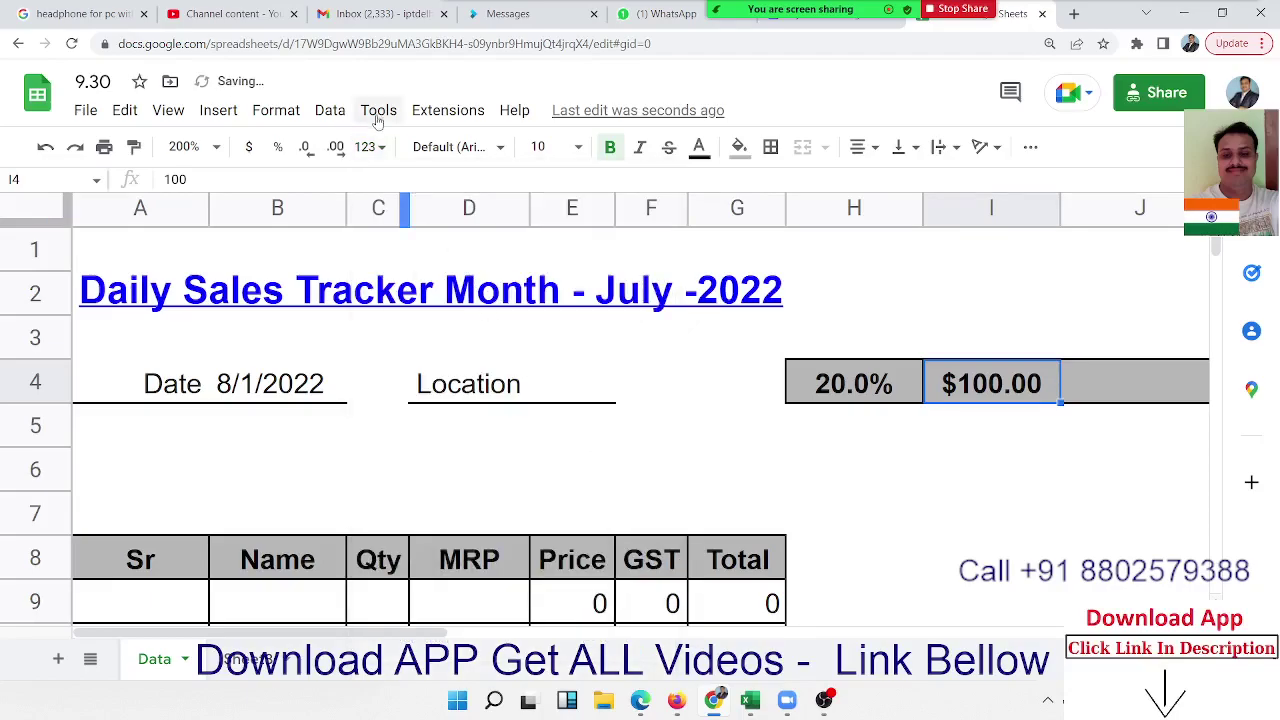
{"action": "left_click", "coordinate": [382, 147]}
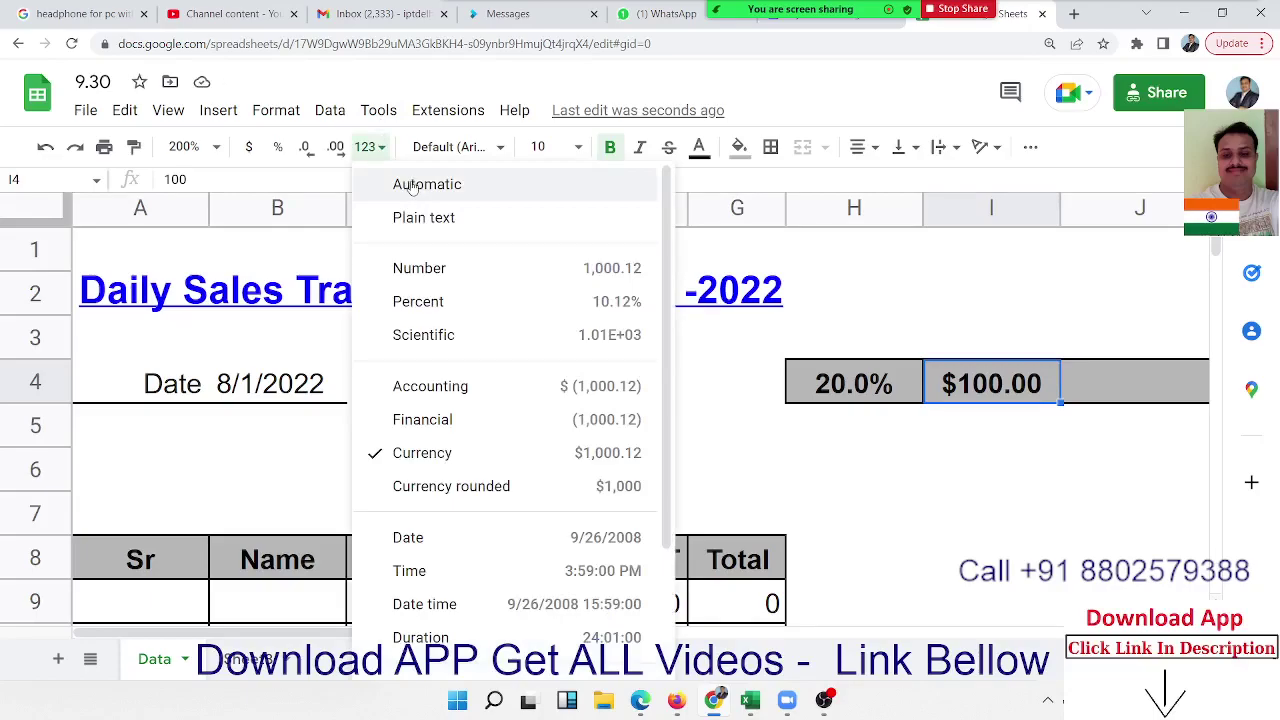
{"action": "left_click", "coordinate": [419, 268]}
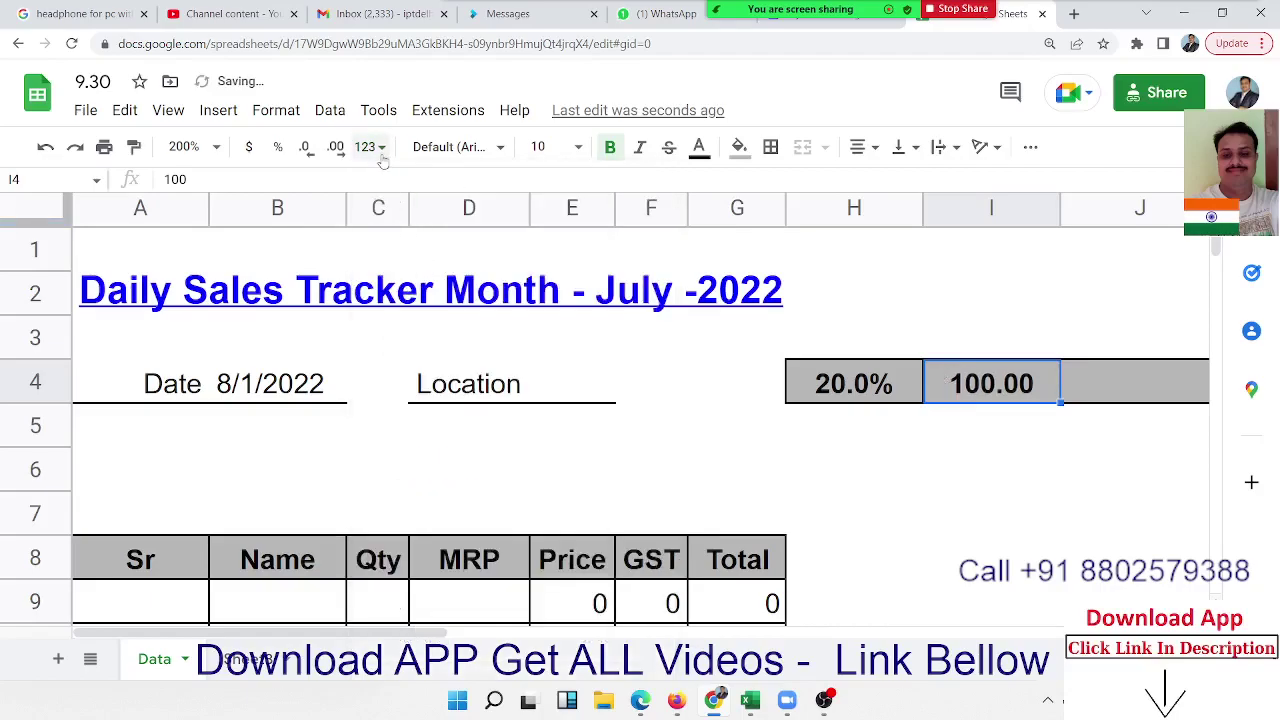
{"action": "left_click", "coordinate": [370, 147]}
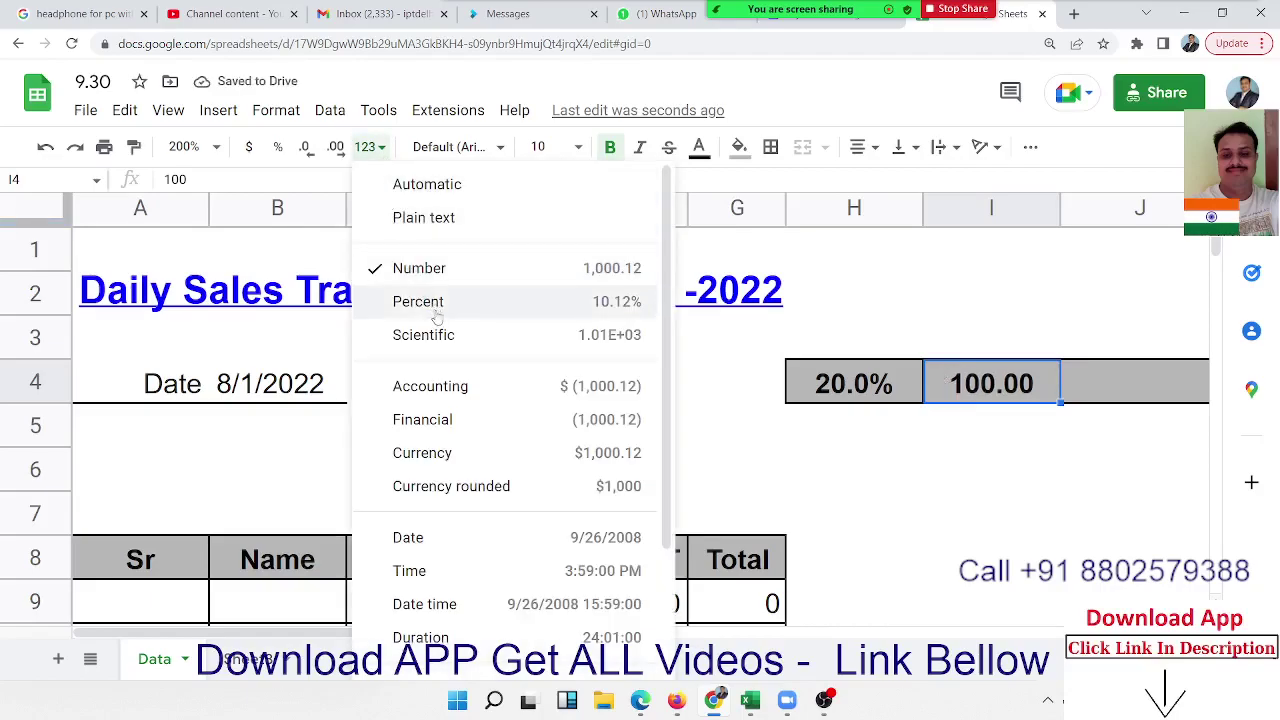
{"action": "left_click", "coordinate": [449, 390]}
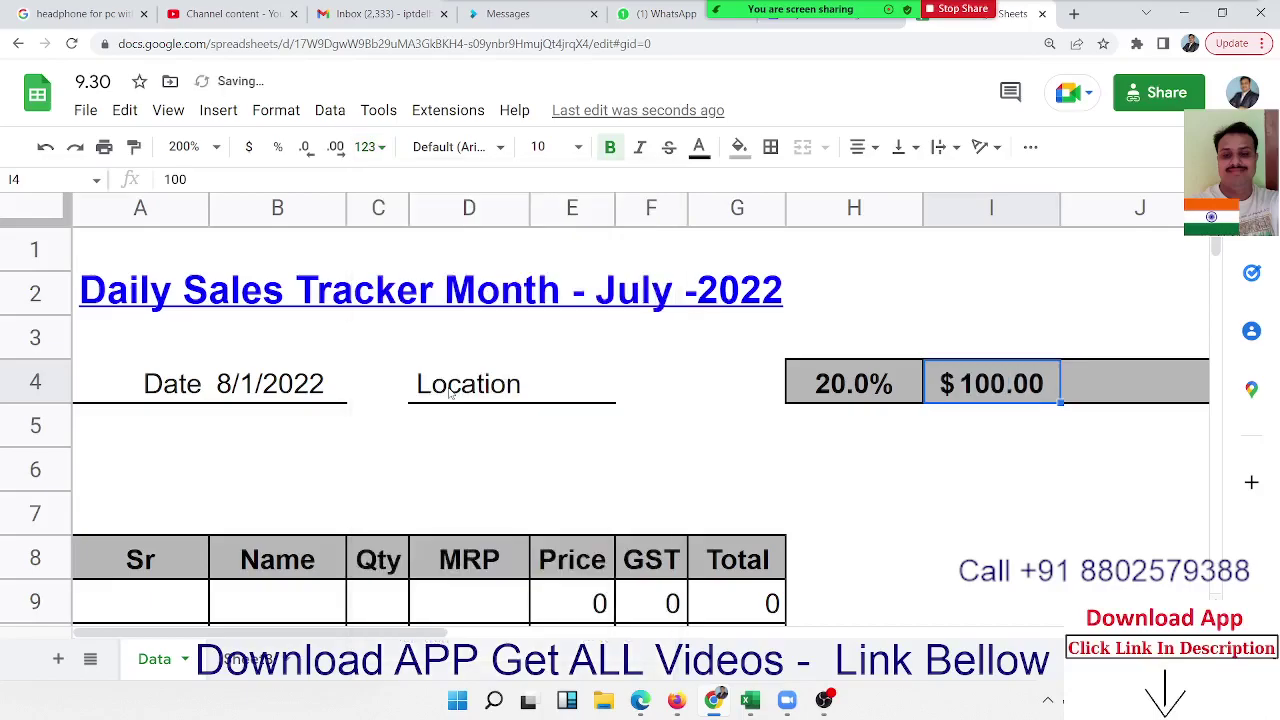
{"action": "left_click", "coordinate": [368, 150]}
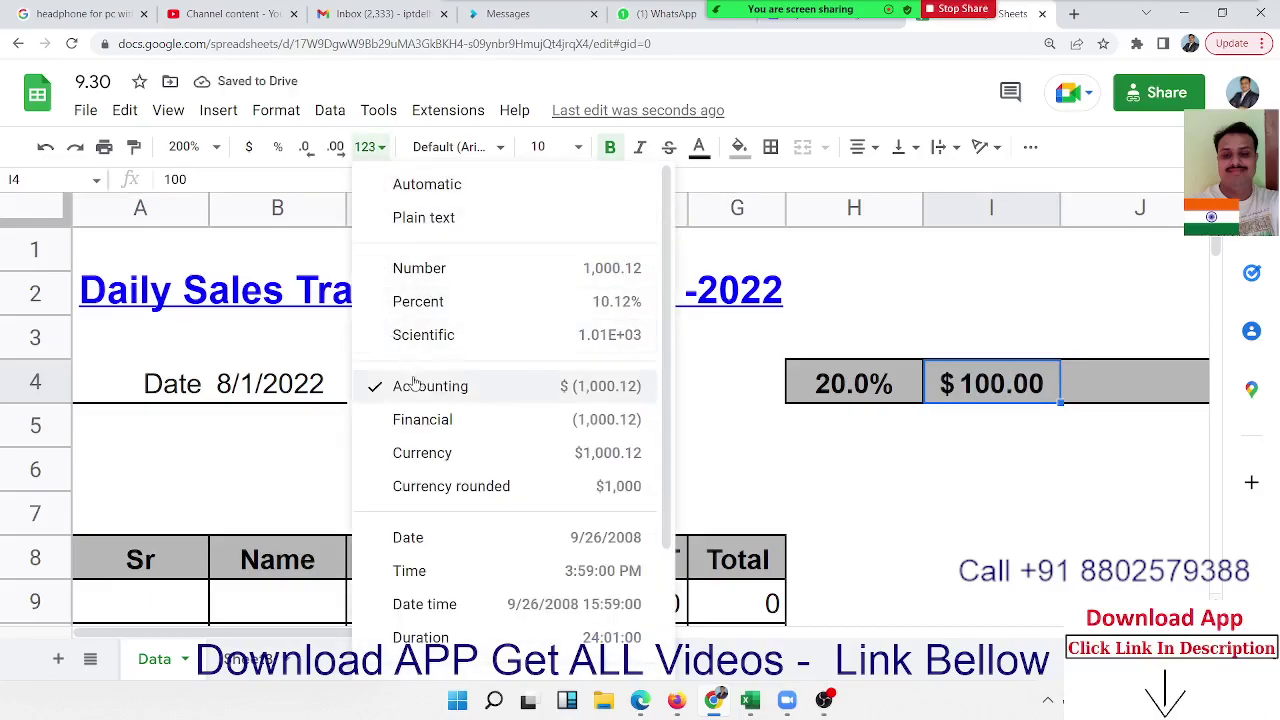
{"action": "left_click", "coordinate": [422, 419]}
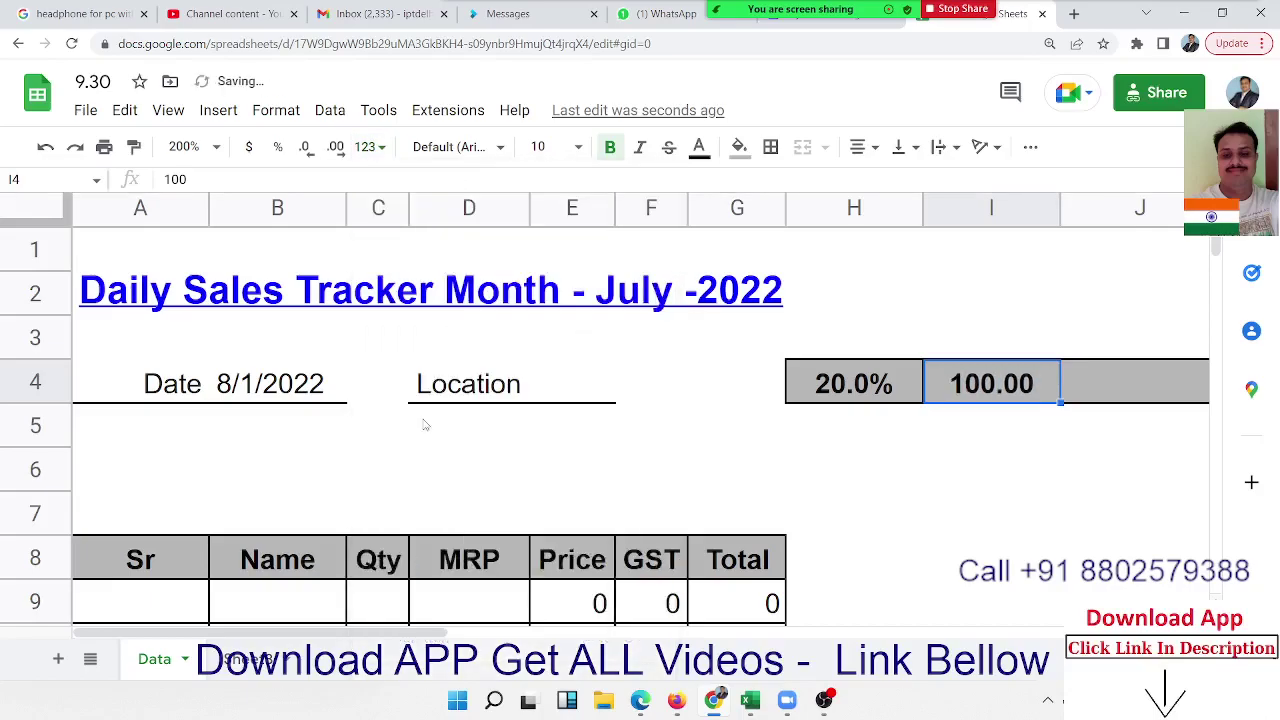
{"action": "left_click", "coordinate": [373, 150]}
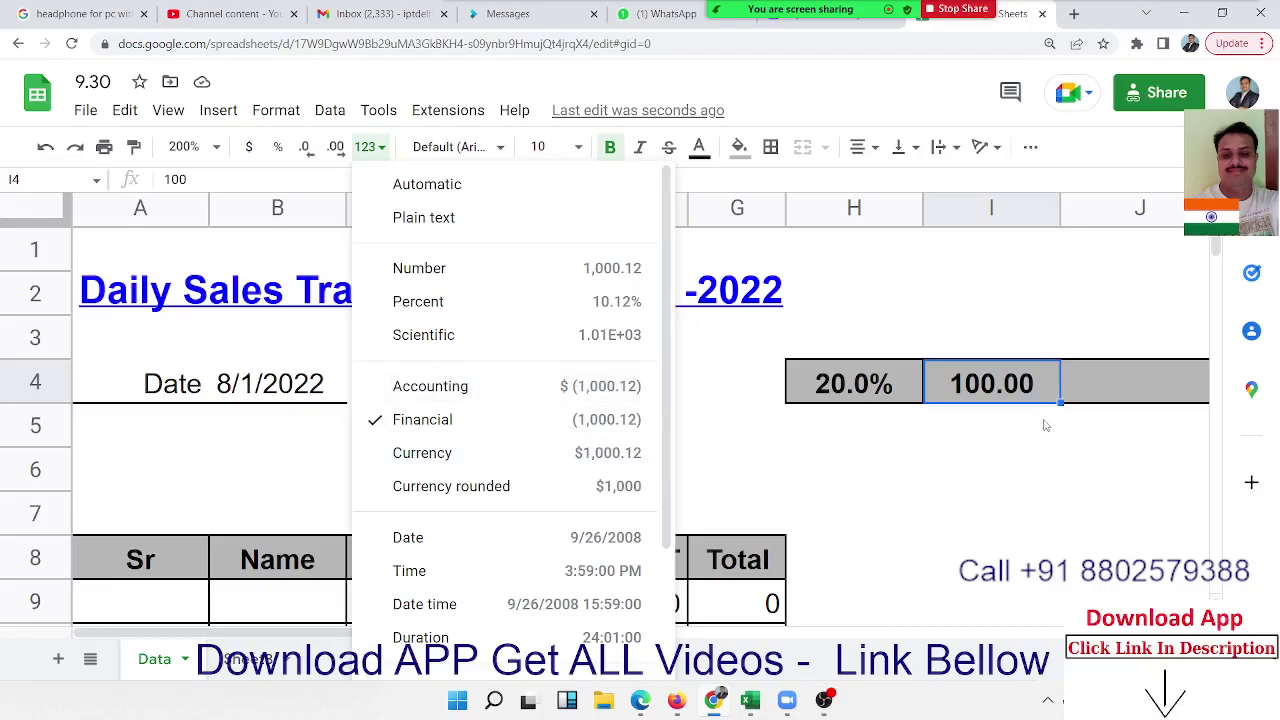
{"action": "left_click", "coordinate": [1017, 392]}
Enter -100 in I4 to see the negative display, then restore 100.
{"action": "type", "text": "-100"}
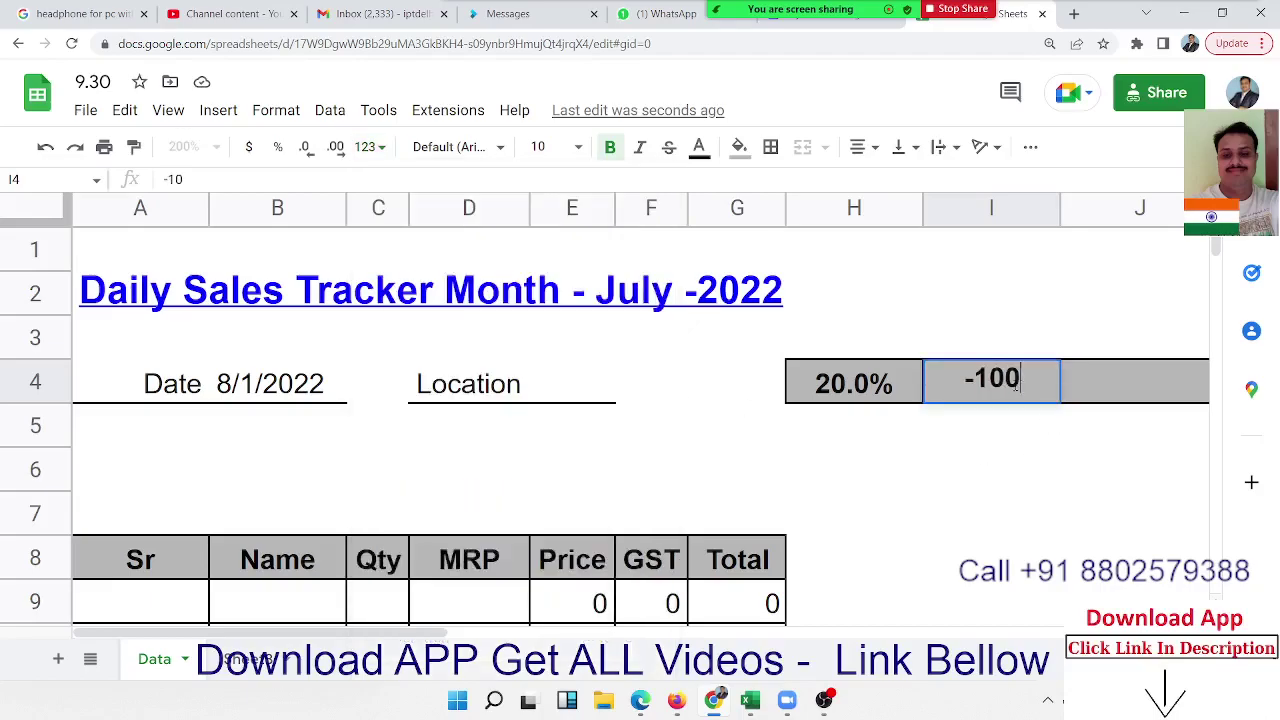
{"action": "key", "text": "Return"}
{"action": "left_click", "coordinate": [1017, 392]}
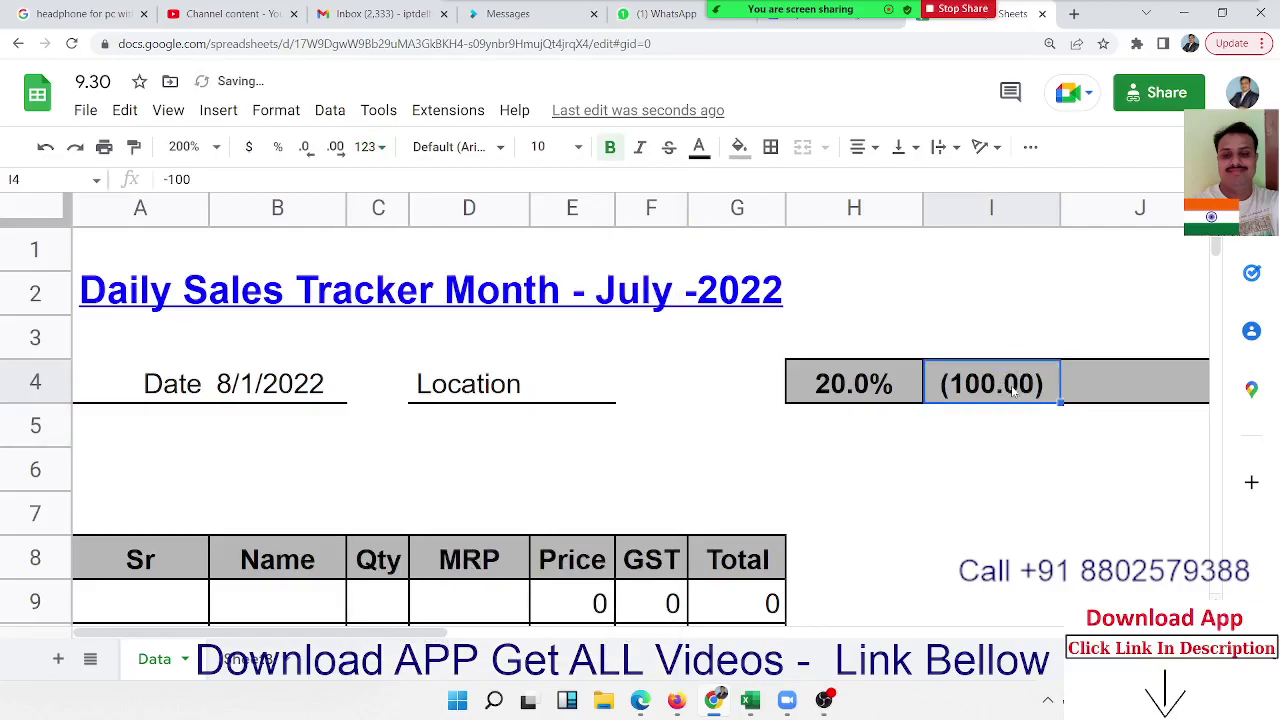
{"action": "type", "text": "100"}
{"action": "key", "text": "Return"}
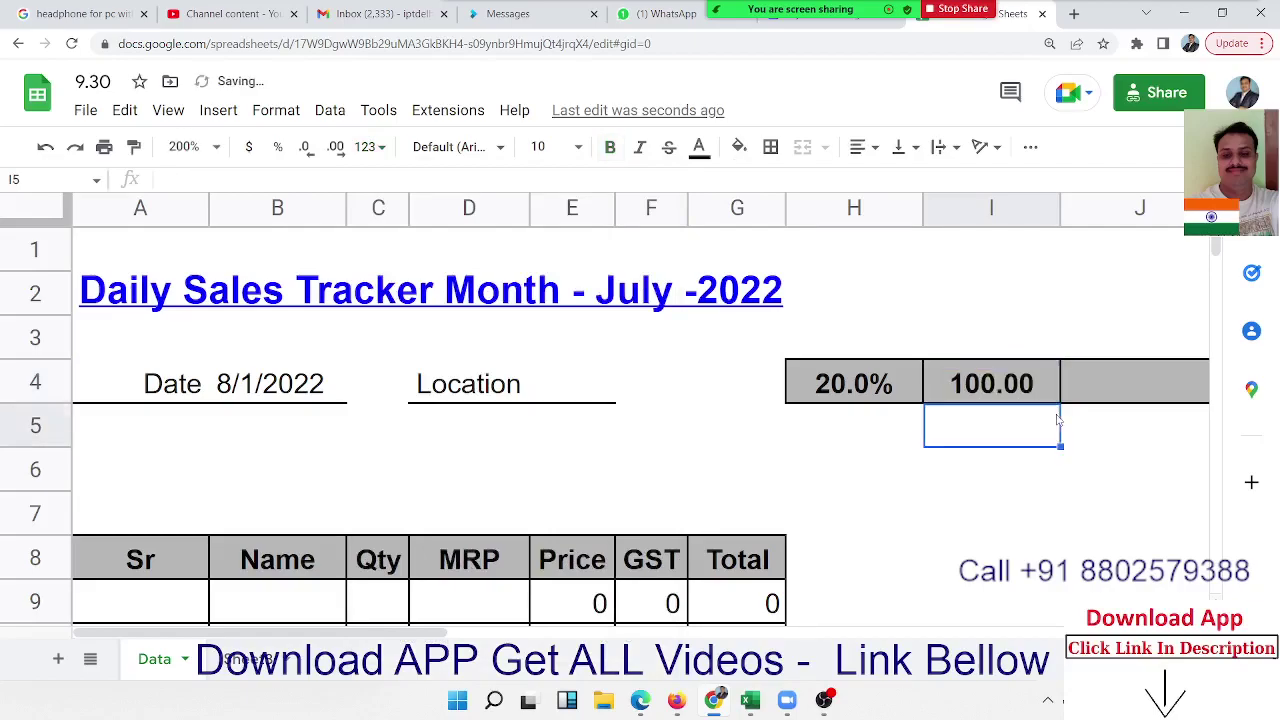
{"action": "key", "text": "Up"}
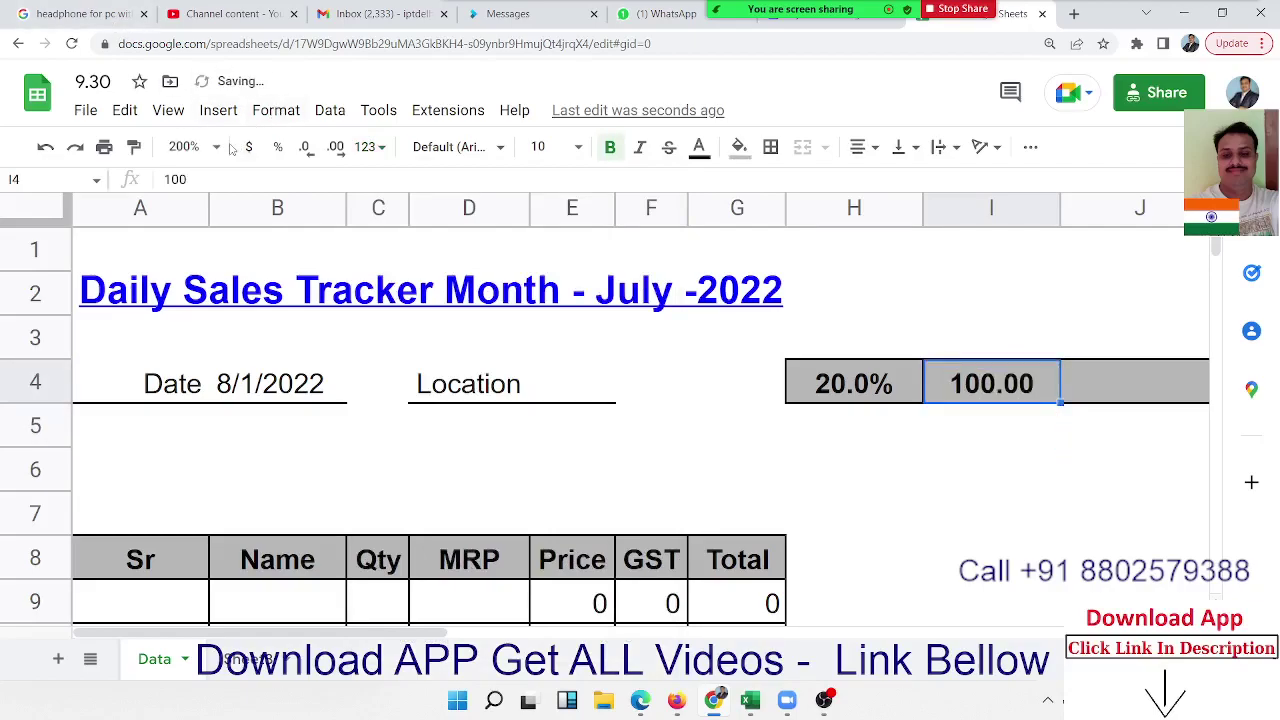
Apply Currency, then Currency rounded to I4 so it shows $100.
{"action": "left_click", "coordinate": [369, 147]}
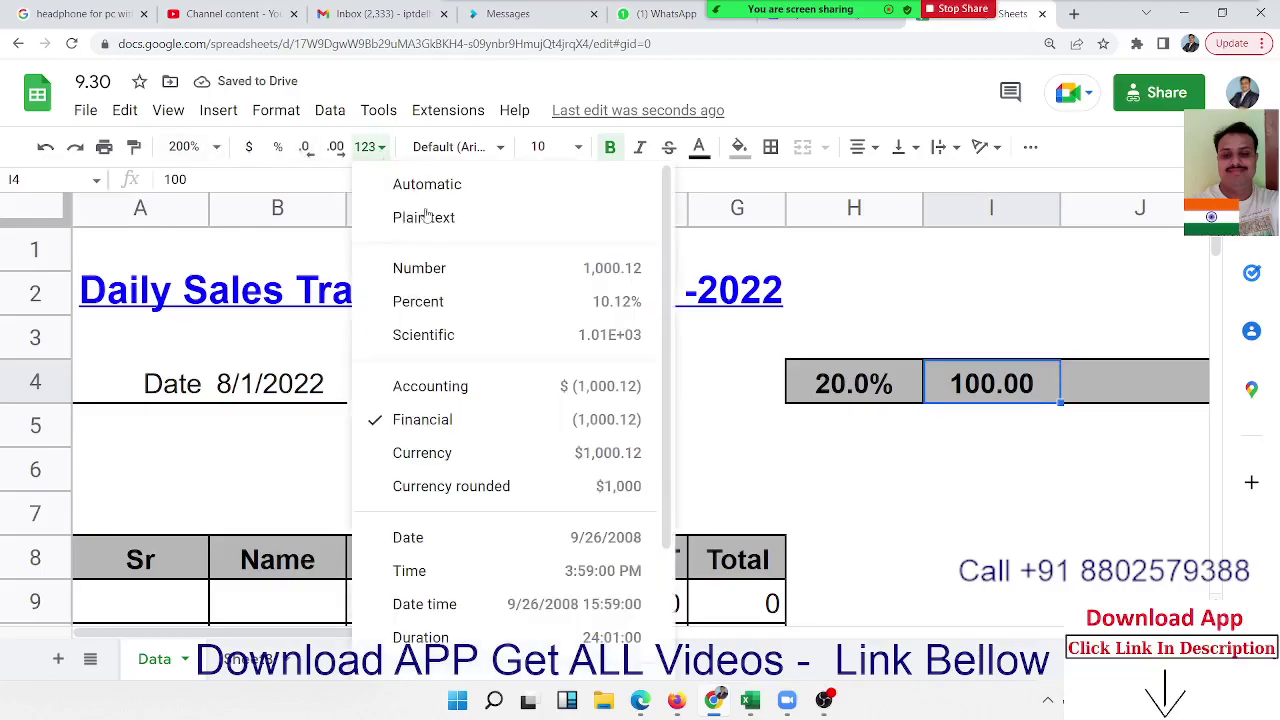
{"action": "left_click", "coordinate": [473, 455]}
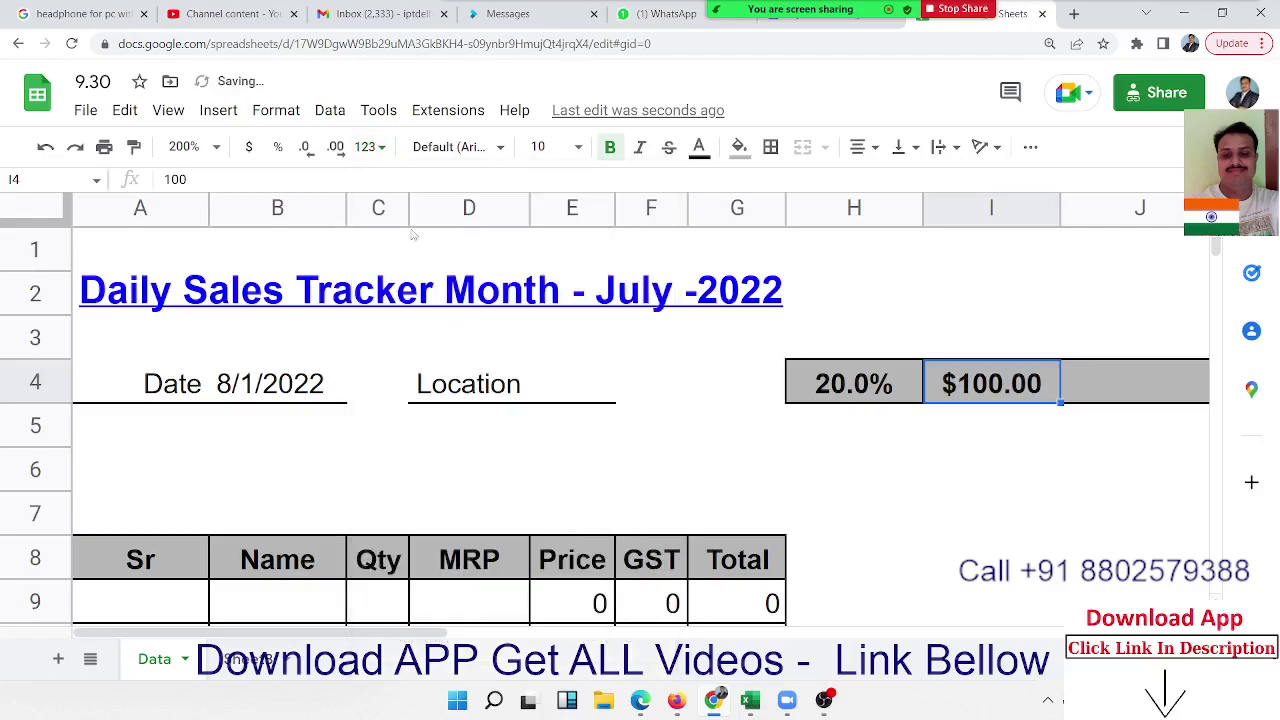
{"action": "left_click", "coordinate": [380, 152]}
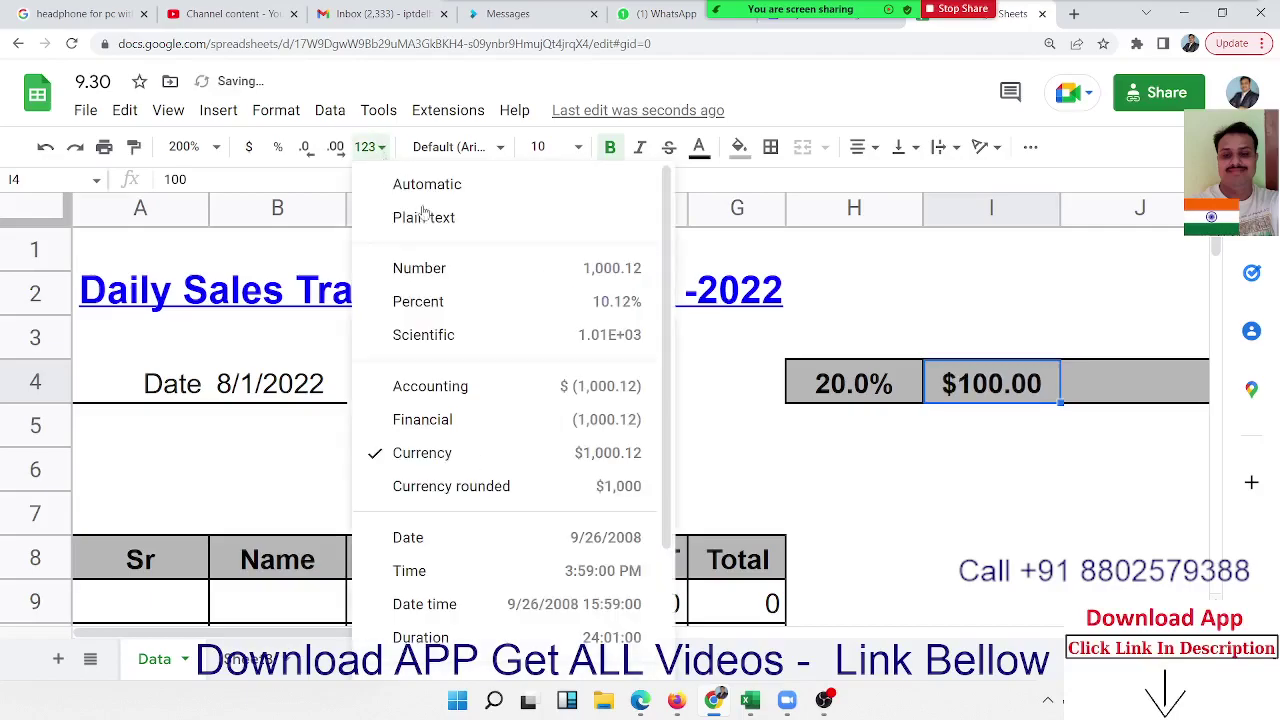
{"action": "left_click", "coordinate": [483, 486]}
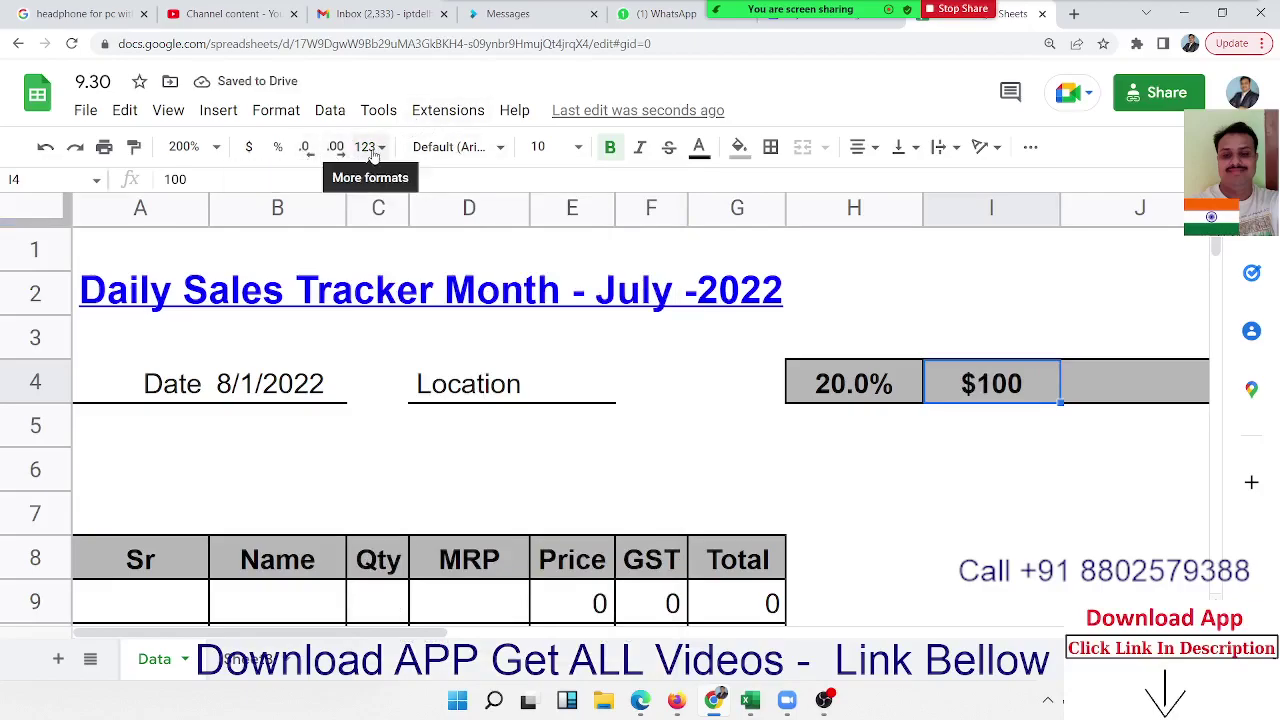
{"action": "left_click", "coordinate": [380, 150]}
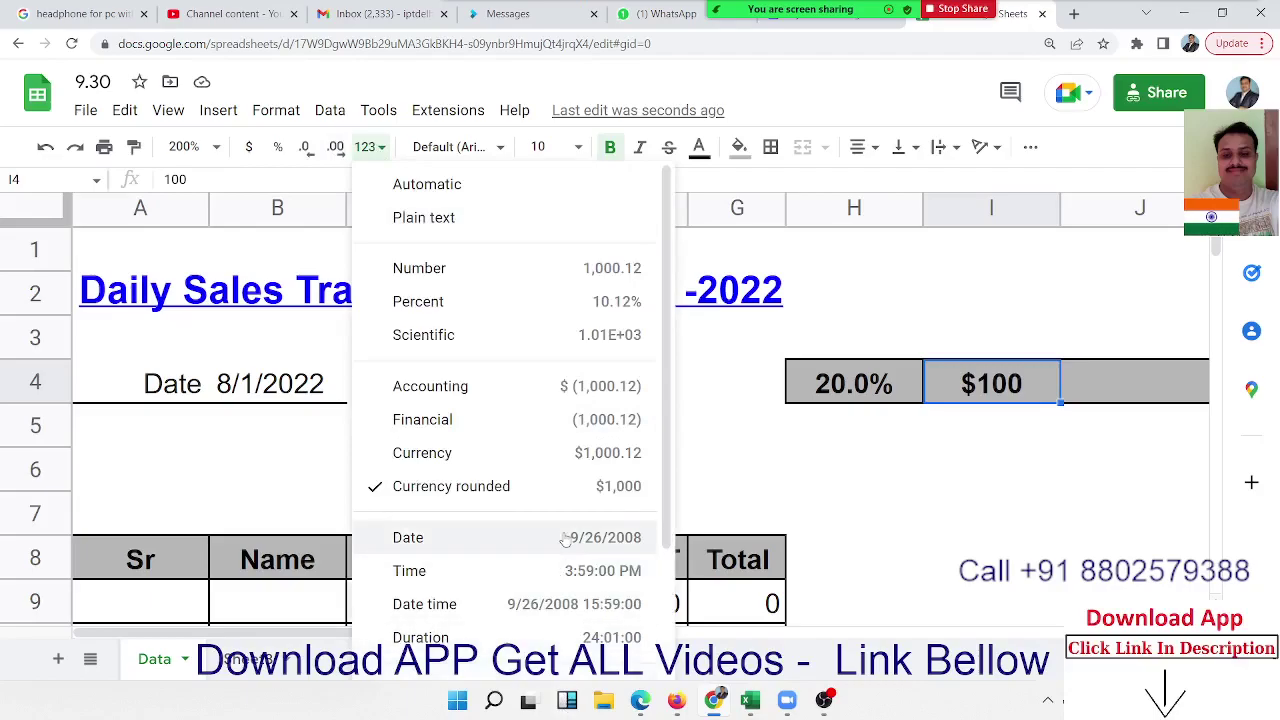
{"action": "scroll", "coordinate": [560, 533], "scroll_direction": "down", "scroll_amount": 2}
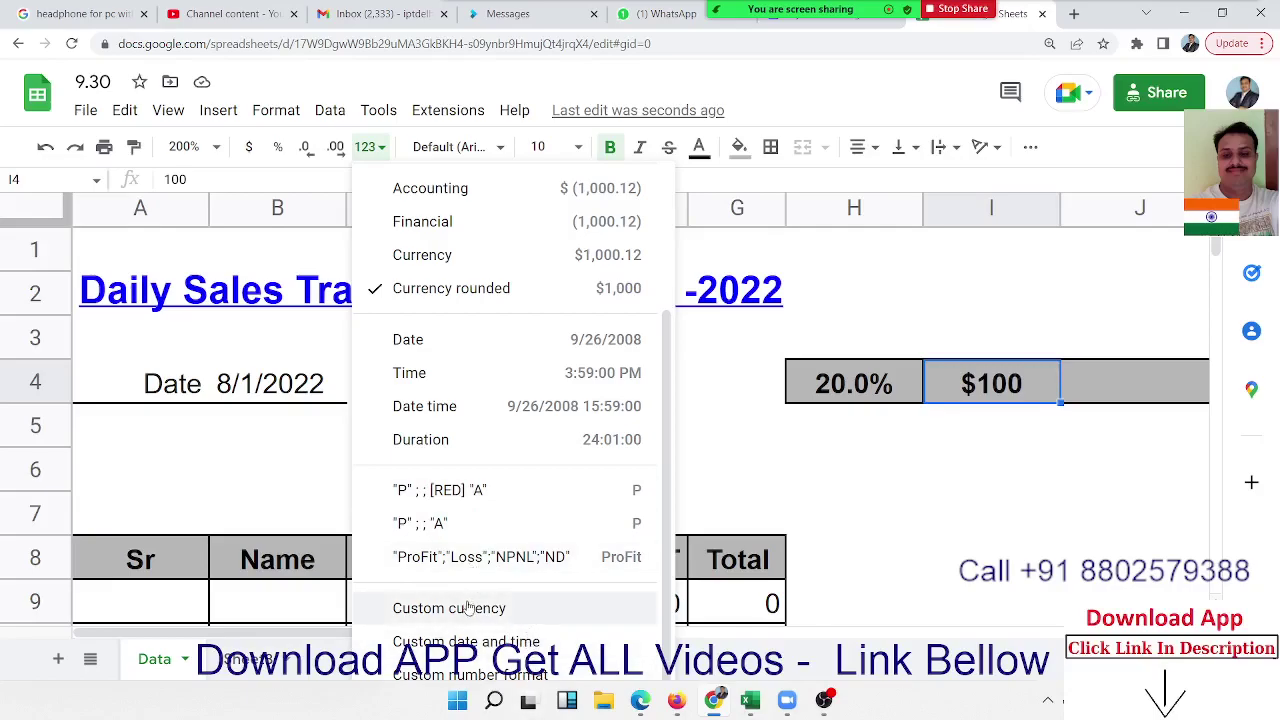
Apply the Indian Rupee custom currency to I4 so it reads ₹100.00.
{"action": "left_click", "coordinate": [468, 607]}
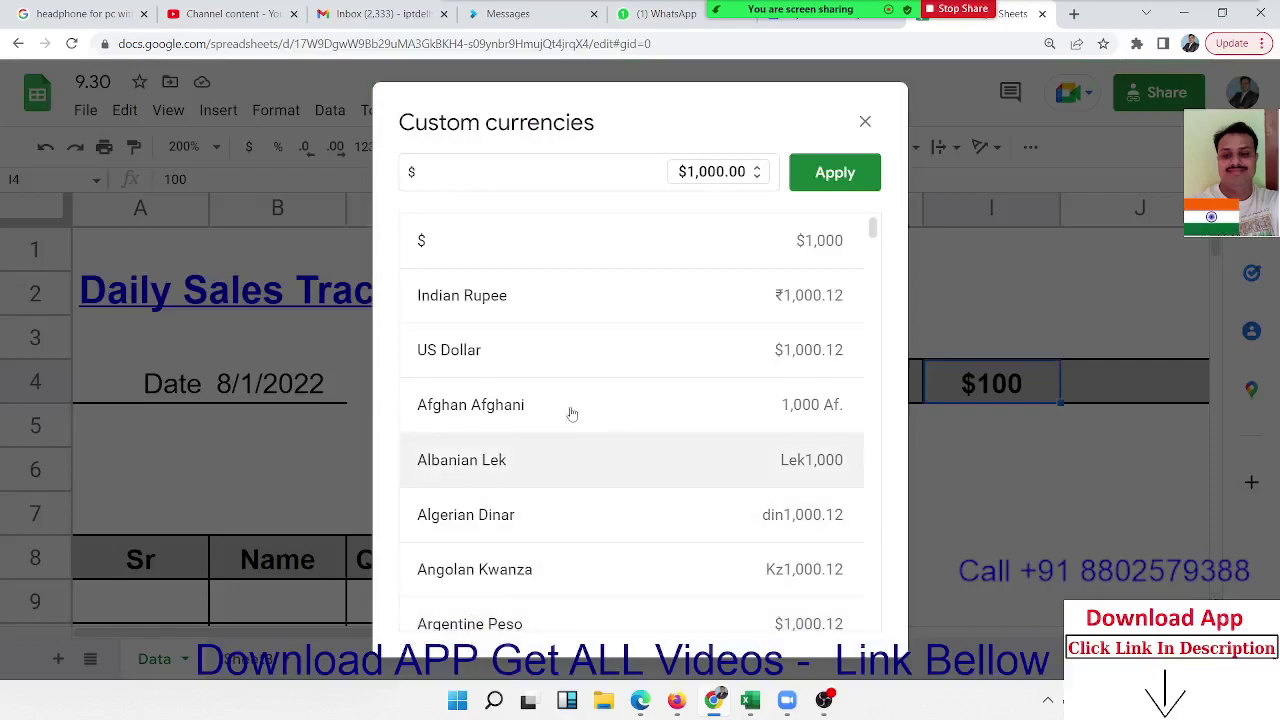
{"action": "left_click", "coordinate": [480, 306]}
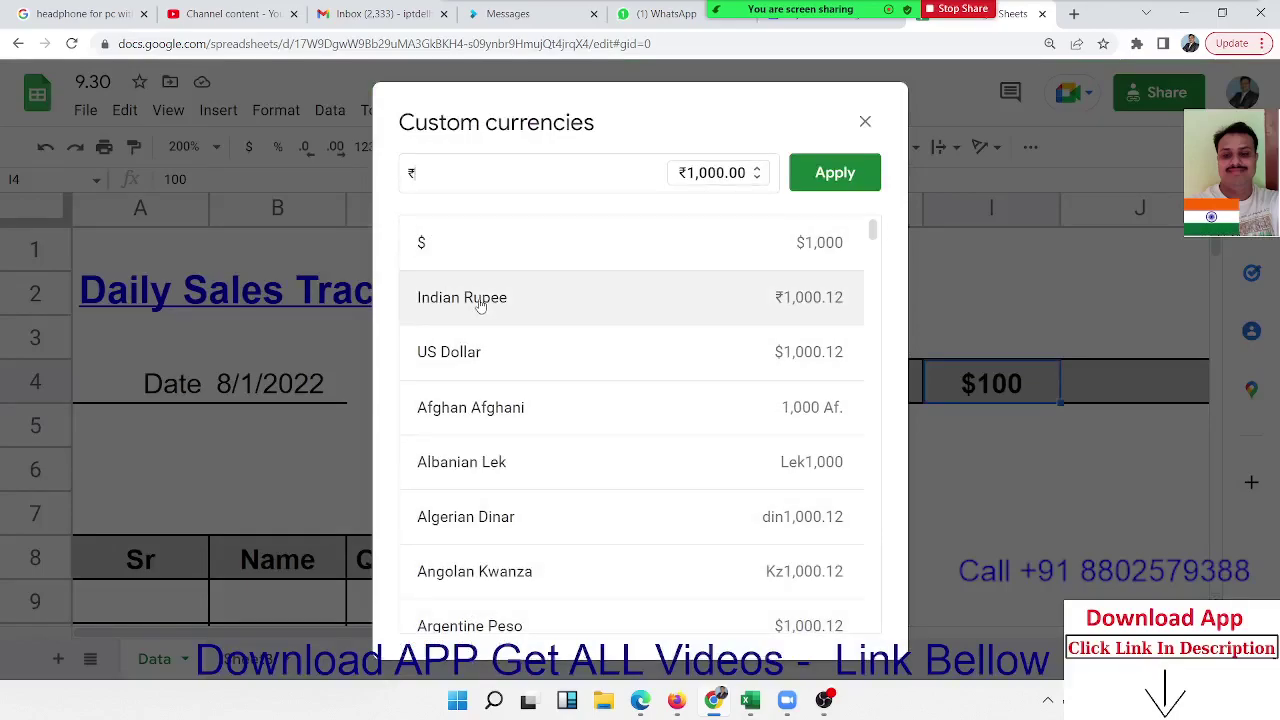
{"action": "left_click", "coordinate": [831, 180]}
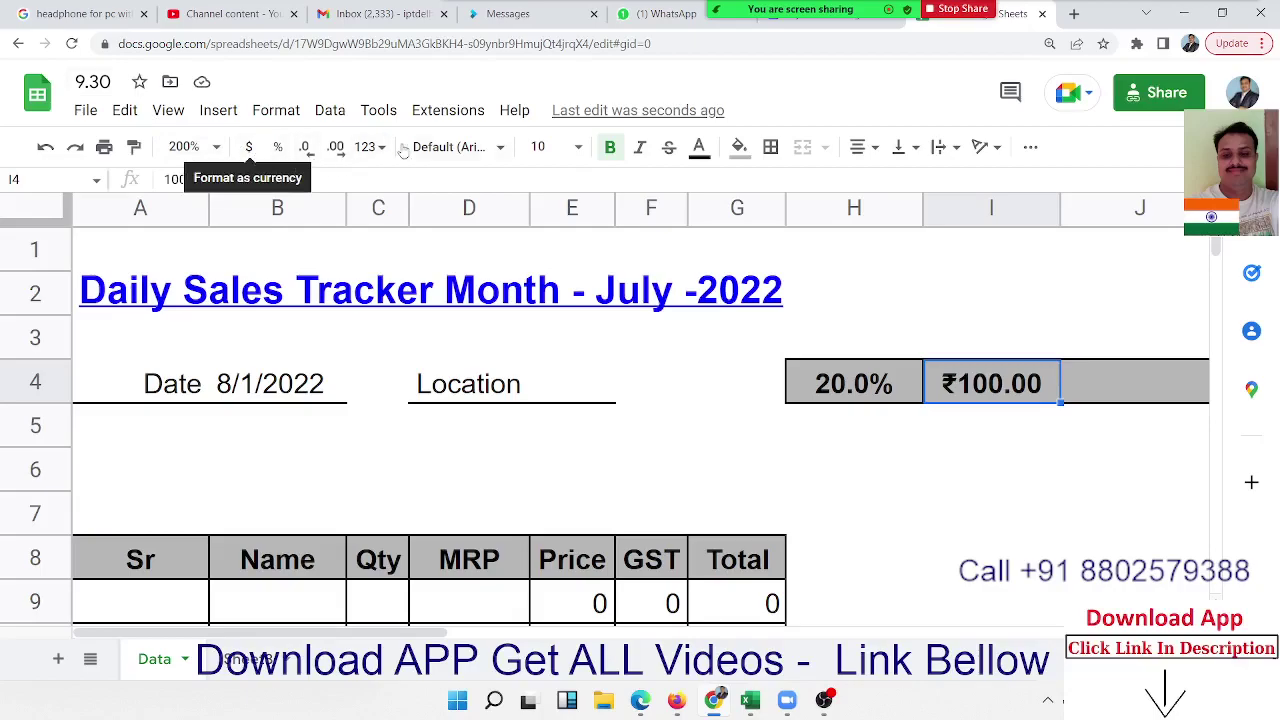
{"action": "left_click", "coordinate": [368, 147]}
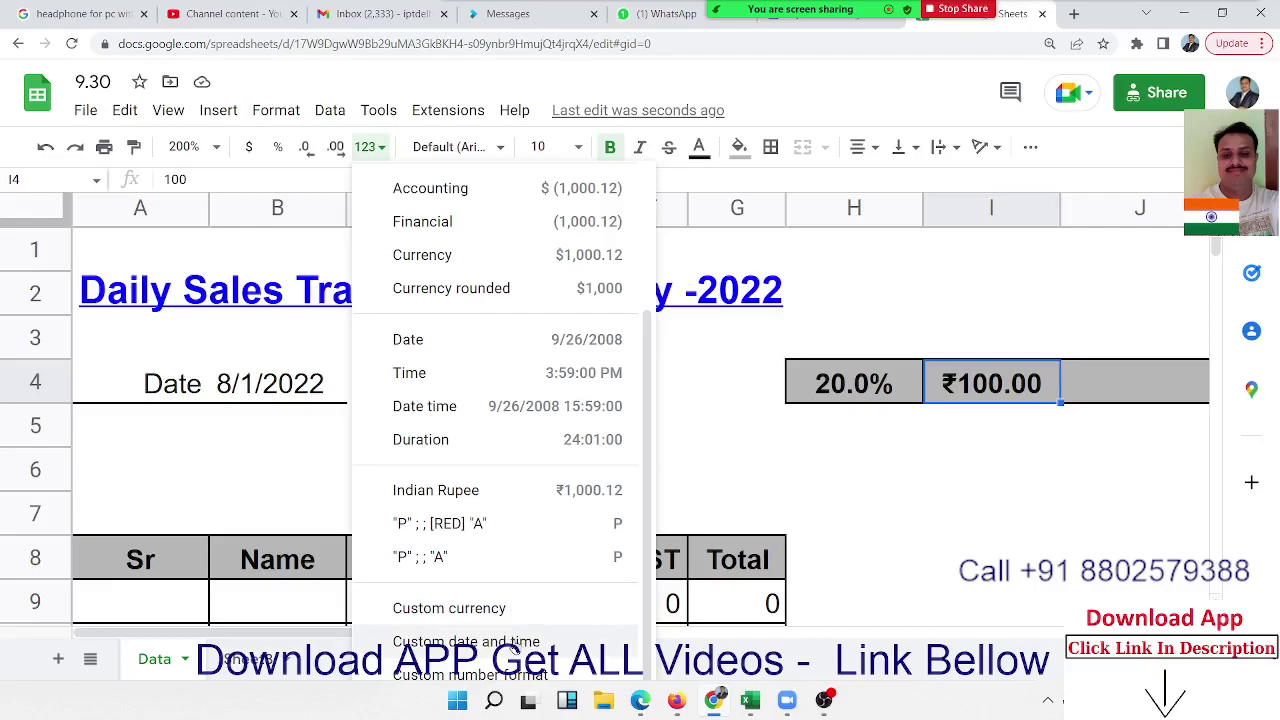
{"action": "left_click", "coordinate": [512, 648]}
{"action": "scroll", "coordinate": [465, 362], "scroll_direction": "down", "scroll_amount": 10}
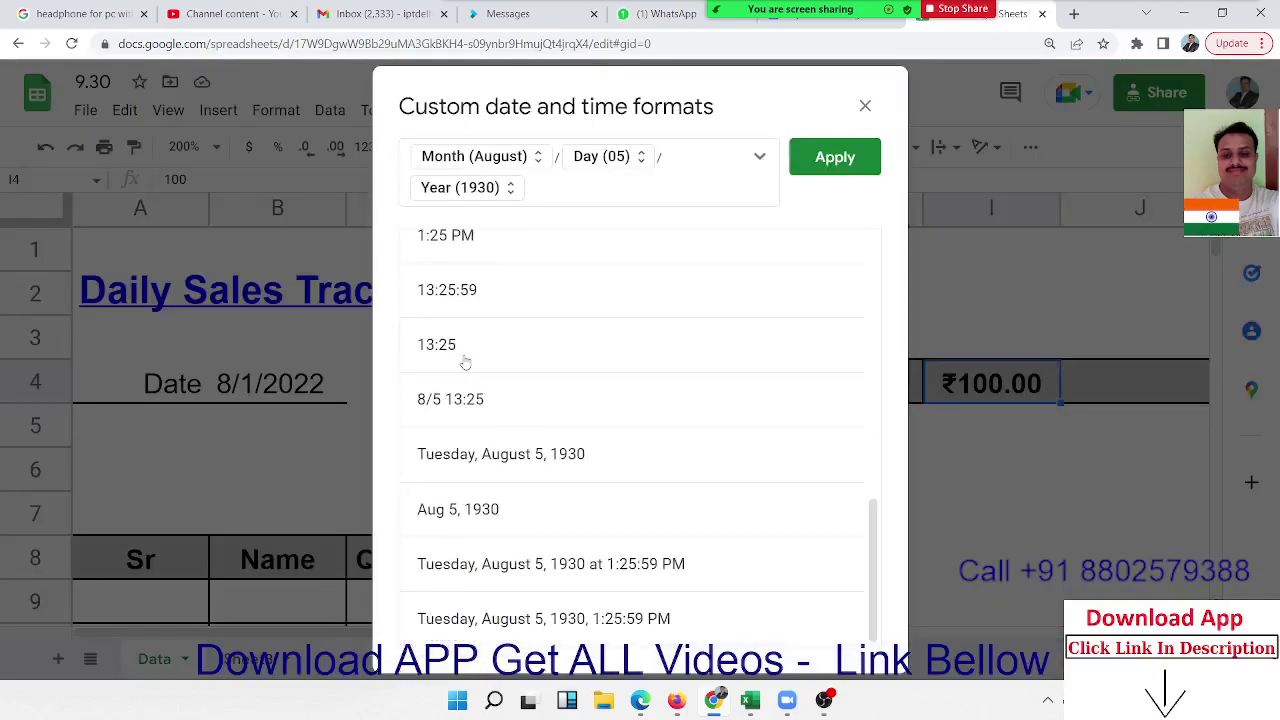
{"action": "scroll", "coordinate": [465, 362], "scroll_direction": "up", "scroll_amount": 10}
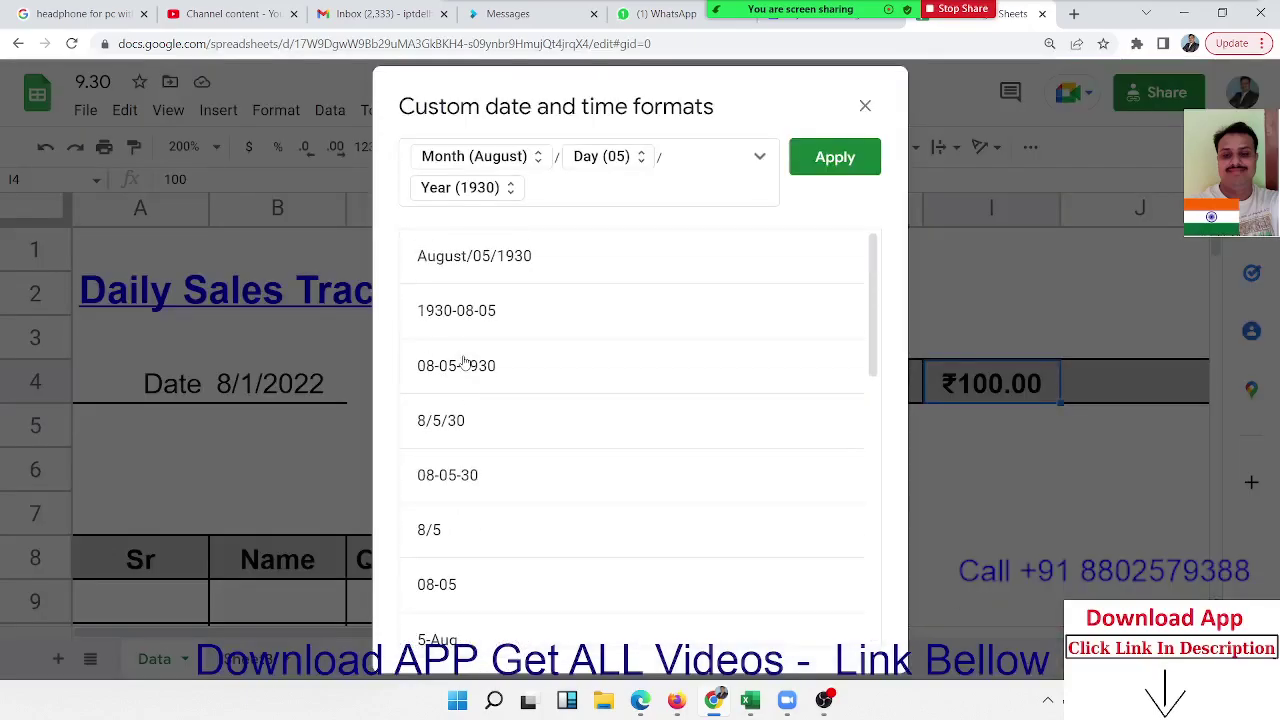
{"action": "left_click", "coordinate": [864, 107]}
{"action": "left_click", "coordinate": [370, 147]}
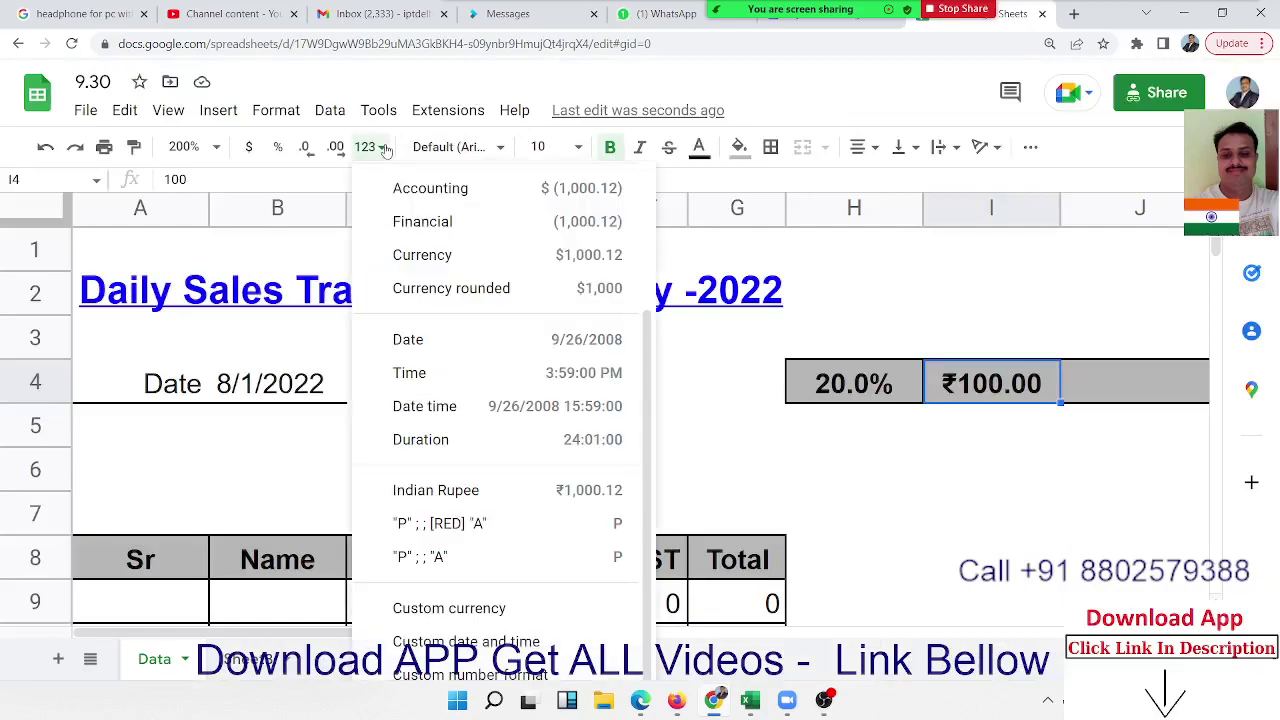
{"action": "left_click", "coordinate": [503, 678]}
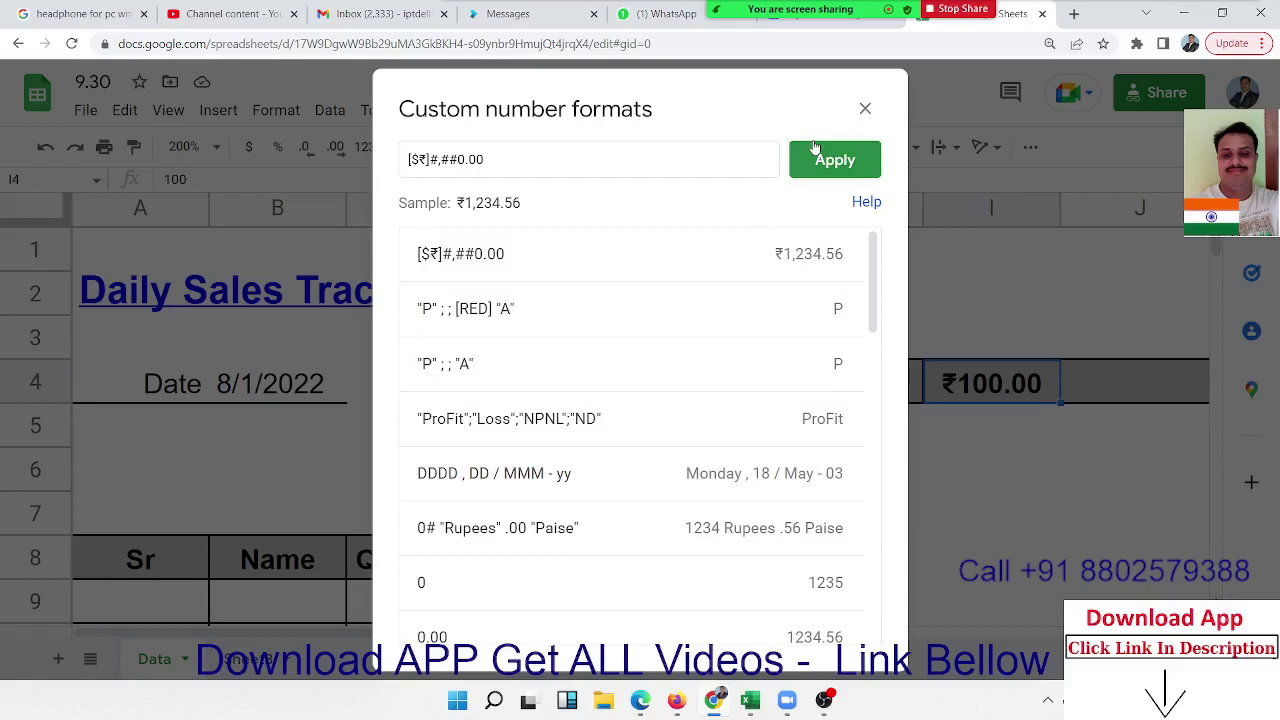
{"action": "scroll", "coordinate": [680, 343], "scroll_direction": "down", "scroll_amount": 5}
{"action": "scroll", "coordinate": [680, 343], "scroll_direction": "down", "scroll_amount": 5}
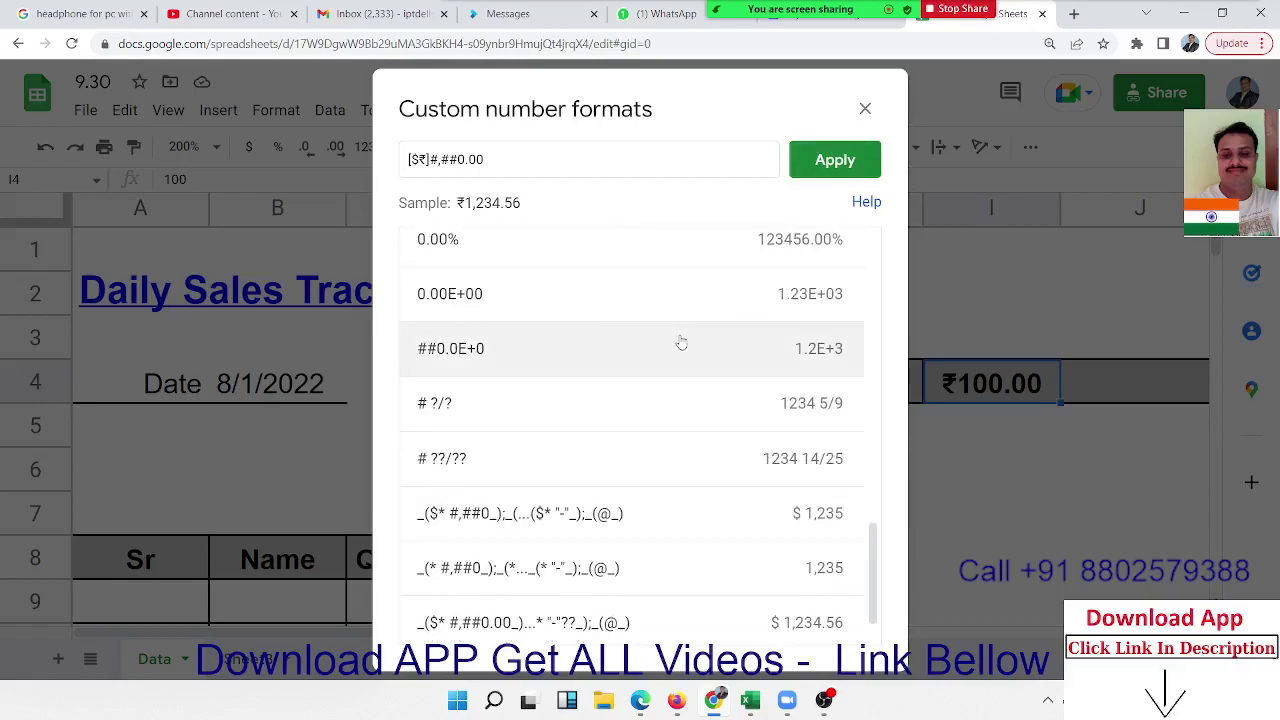
{"action": "scroll", "coordinate": [680, 343], "scroll_direction": "up", "scroll_amount": 3}
{"action": "scroll", "coordinate": [680, 343], "scroll_direction": "up", "scroll_amount": 3}
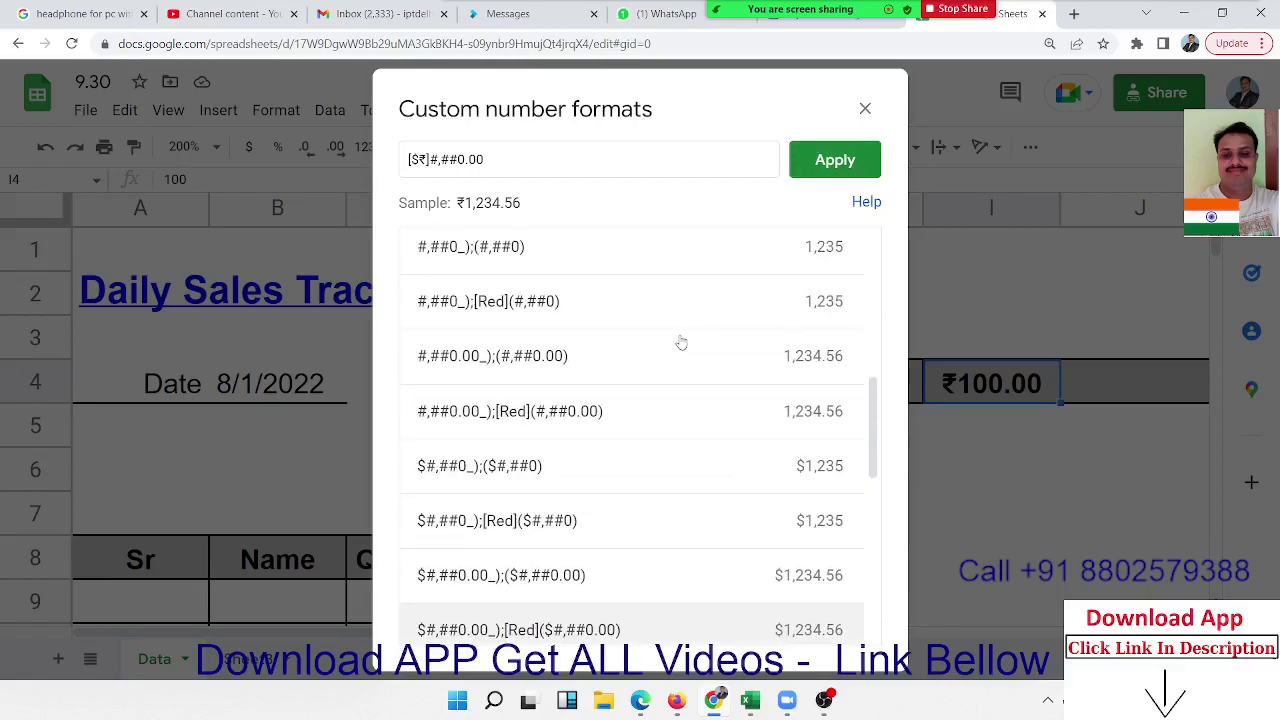
{"action": "scroll", "coordinate": [680, 343], "scroll_direction": "up", "scroll_amount": 3}
{"action": "scroll", "coordinate": [680, 343], "scroll_direction": "up", "scroll_amount": 3}
{"action": "left_click", "coordinate": [864, 108]}
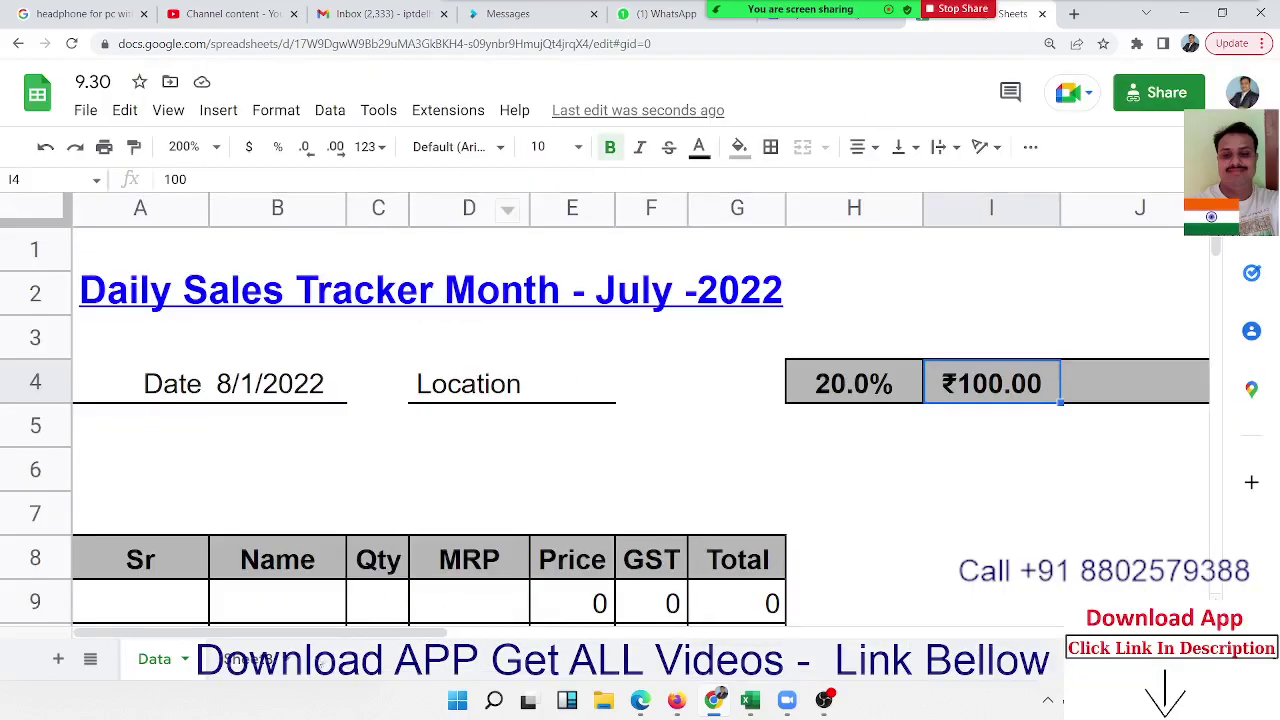
{"action": "left_click", "coordinate": [258, 668]}
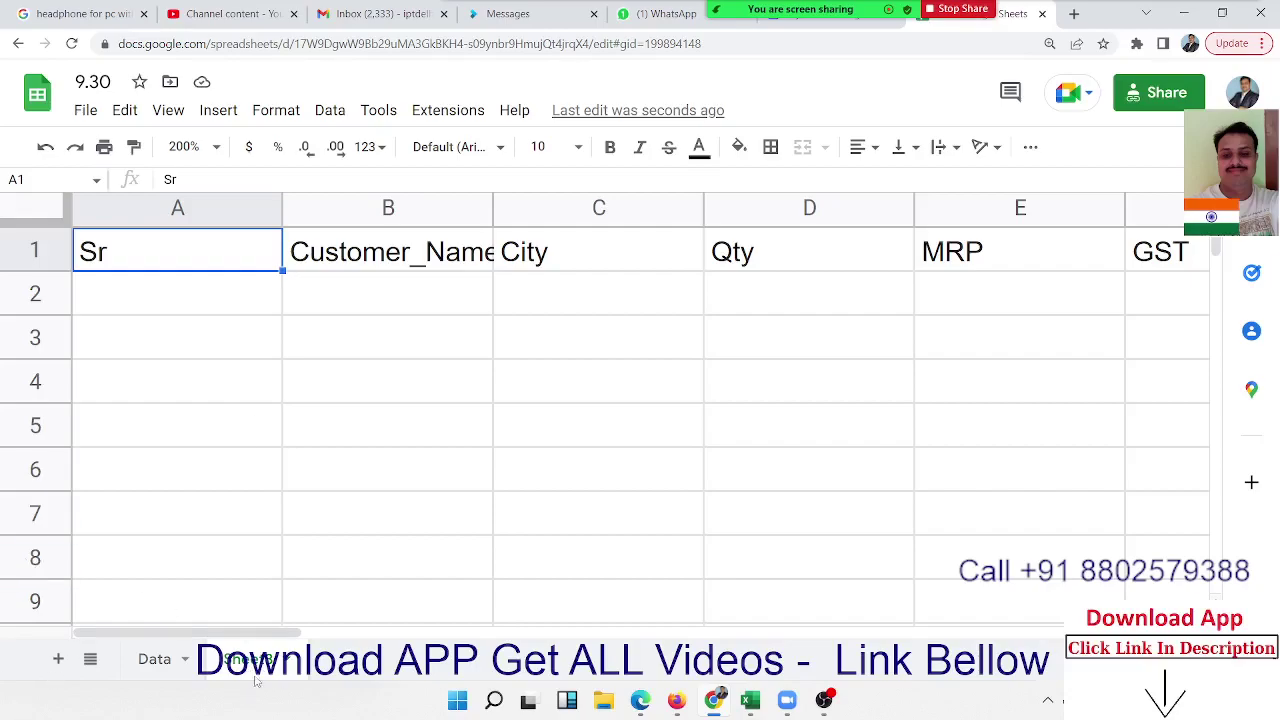
{"action": "left_click", "coordinate": [341, 482]}
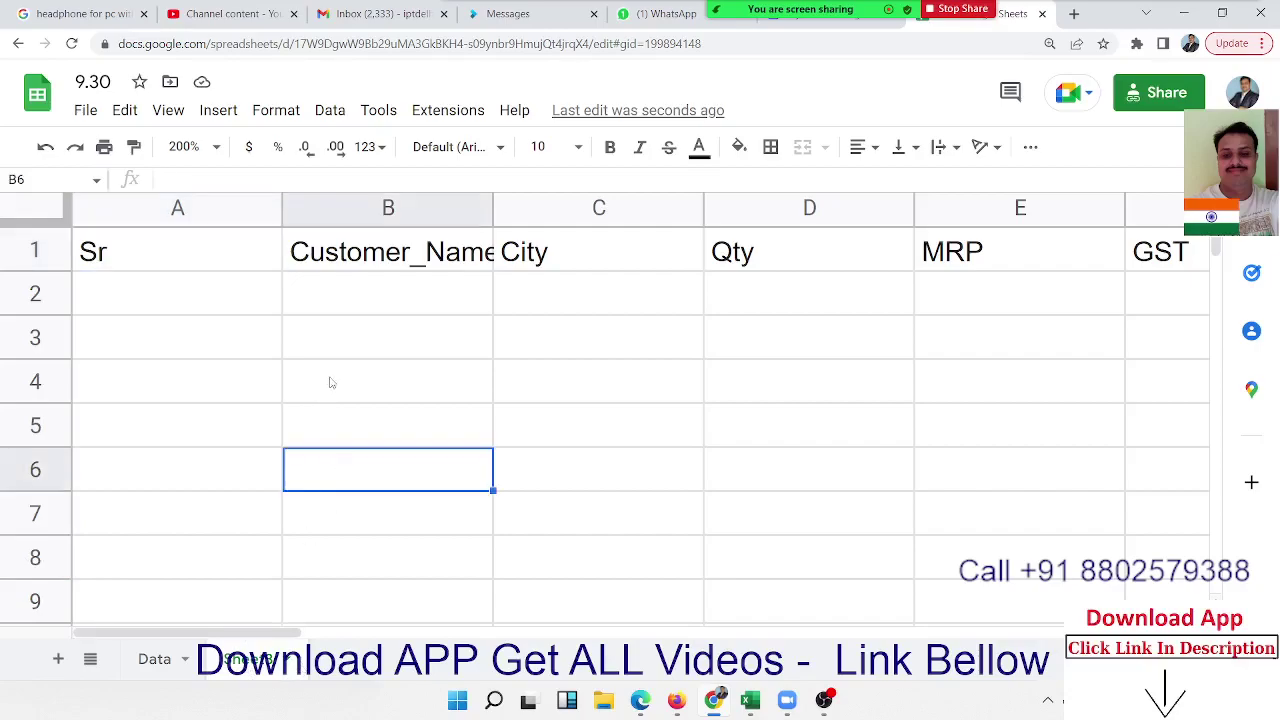
{"action": "scroll", "coordinate": [330, 382], "scroll_direction": "down", "scroll_amount": 3}
{"action": "left_click", "coordinate": [234, 351]}
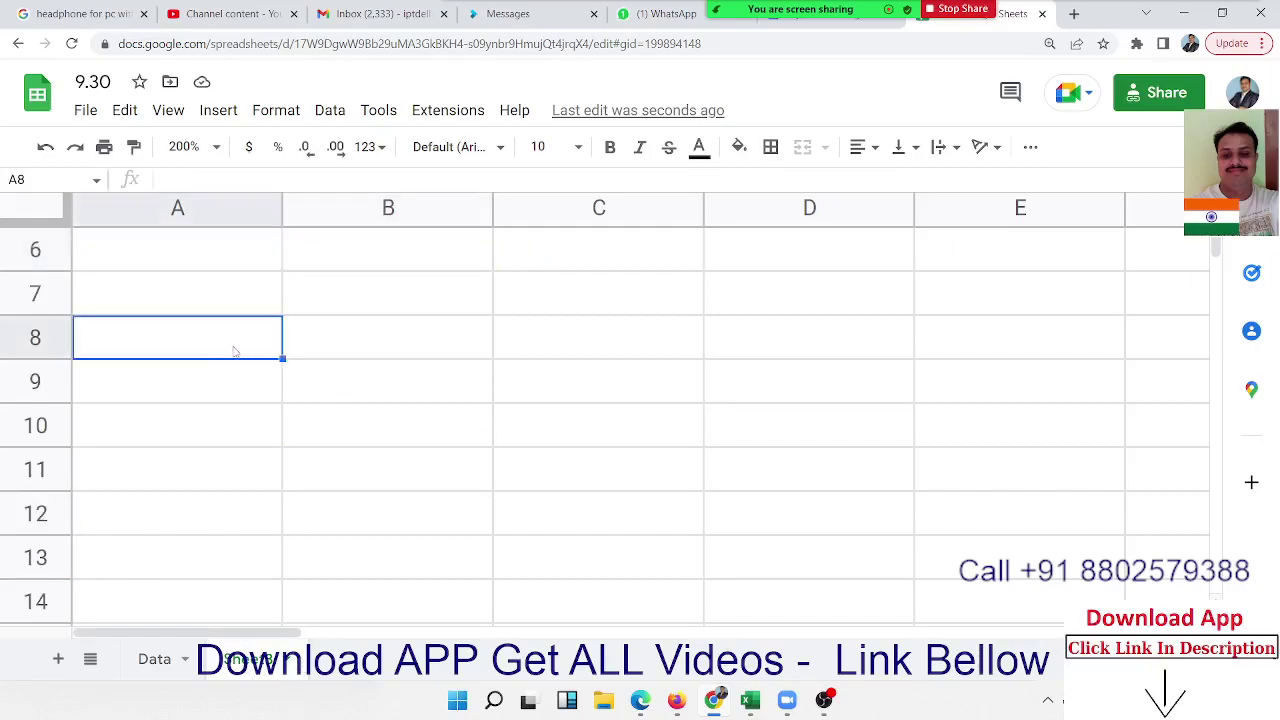
{"action": "type", "text": "123456"}
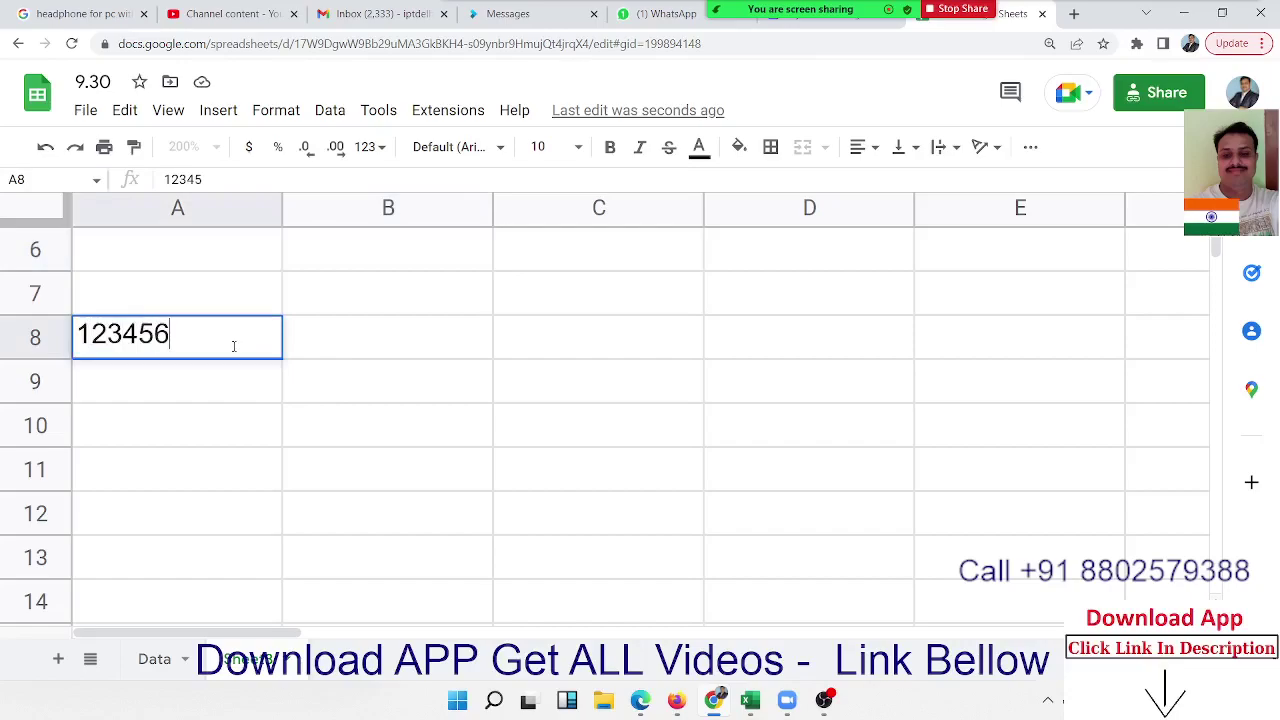
{"action": "type", "text": "7891"}
{"action": "type", "text": "1"}
{"action": "key", "text": "Return"}
{"action": "key", "text": "Up"}
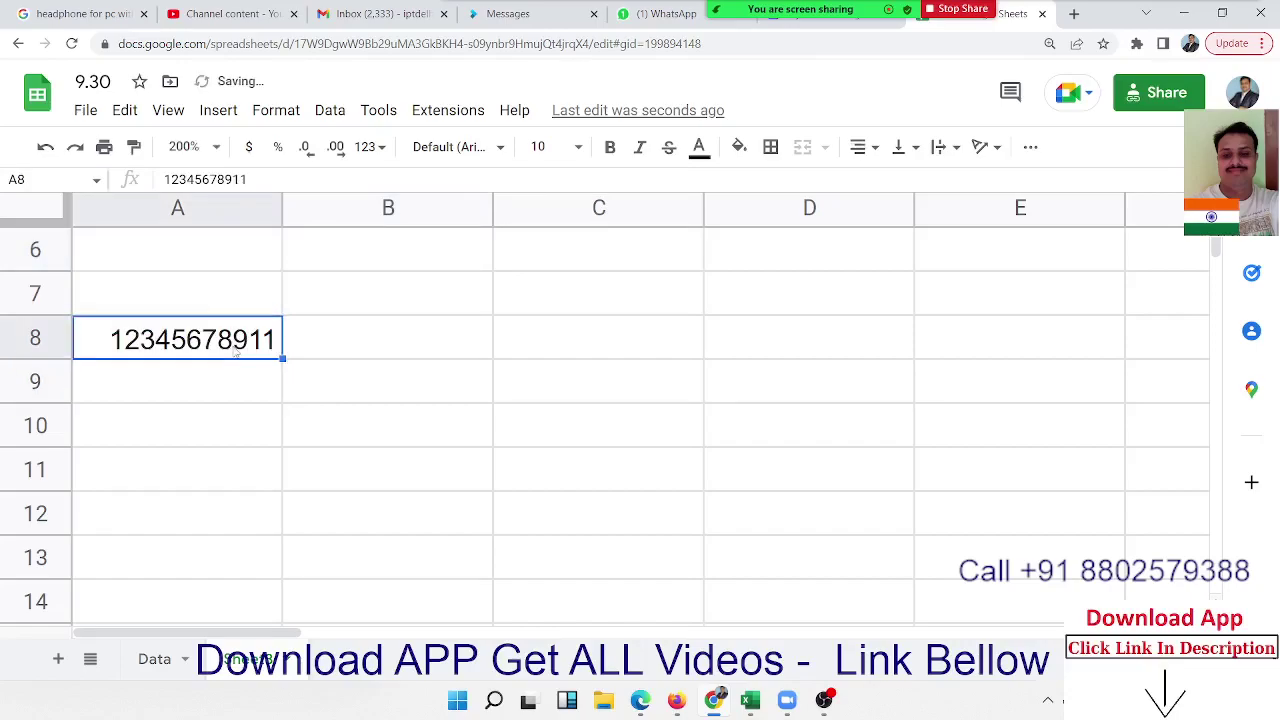
{"action": "left_click", "coordinate": [289, 181]}
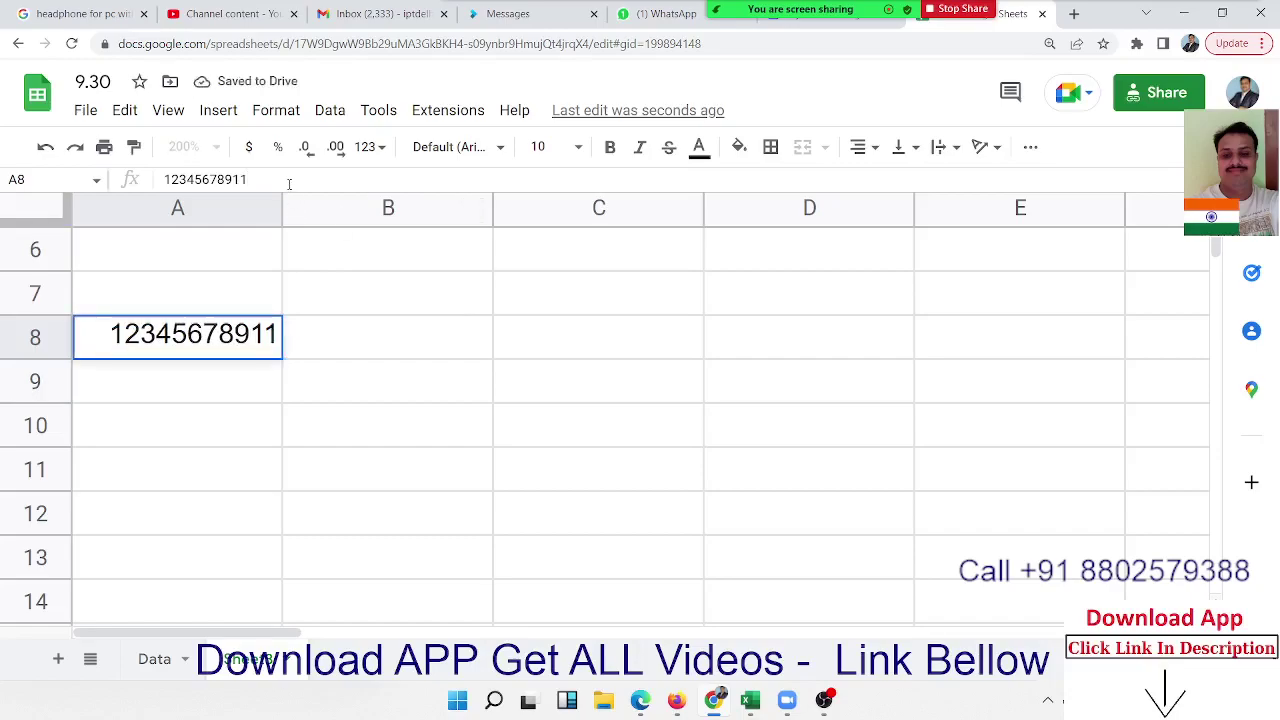
{"action": "type", "text": "2"}
{"action": "key", "text": "Return"}
{"action": "key", "text": "Up"}
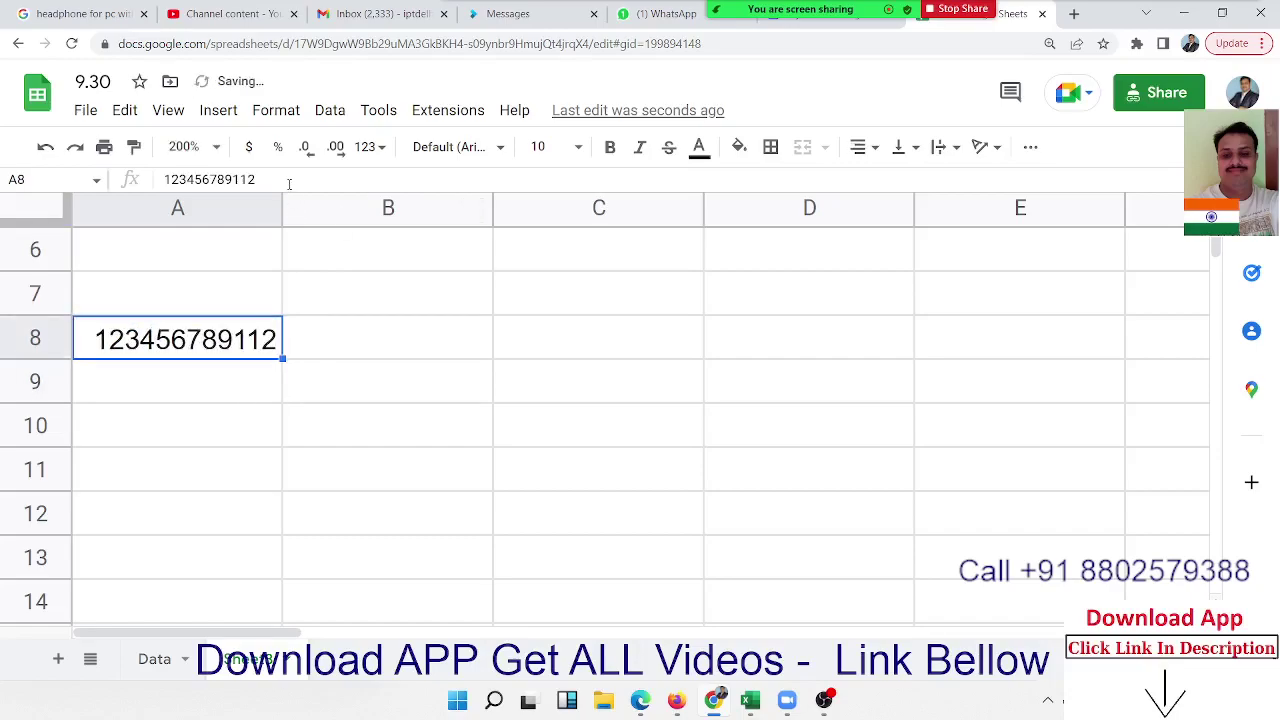
{"action": "left_click", "coordinate": [289, 181]}
{"action": "type", "text": "3653"}
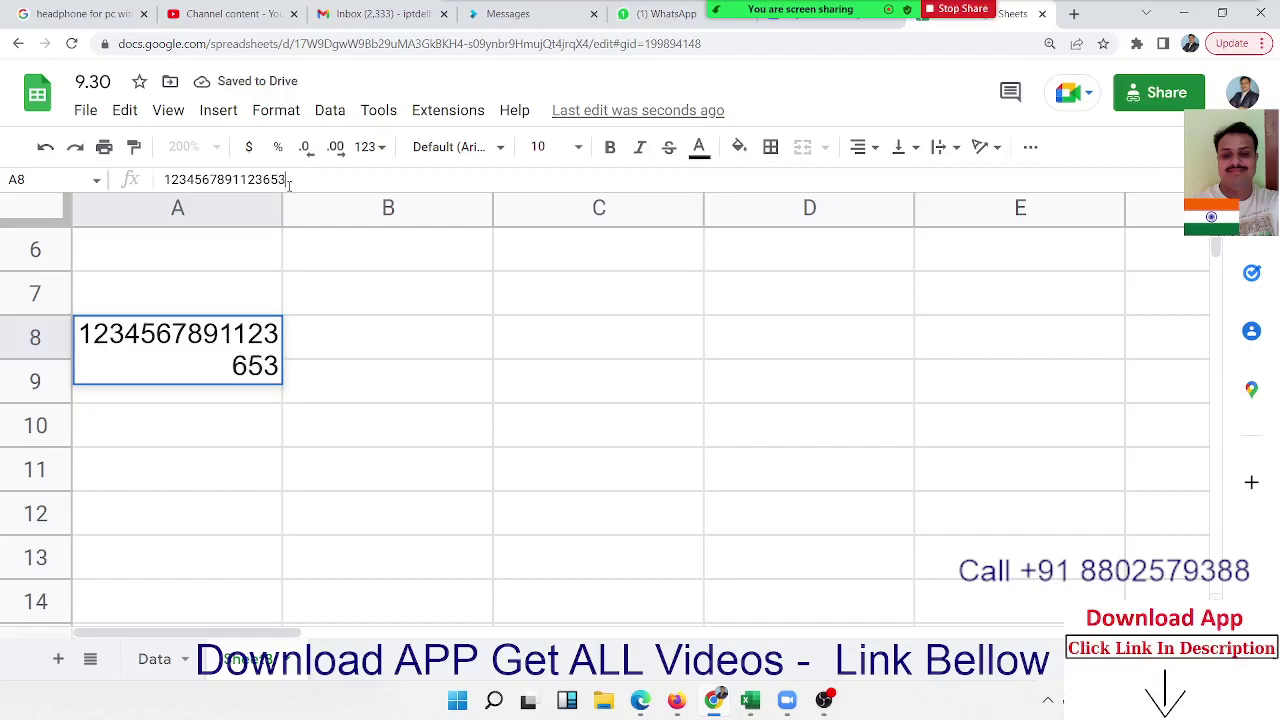
{"action": "key", "text": "Return"}
{"action": "key", "text": "Up"}
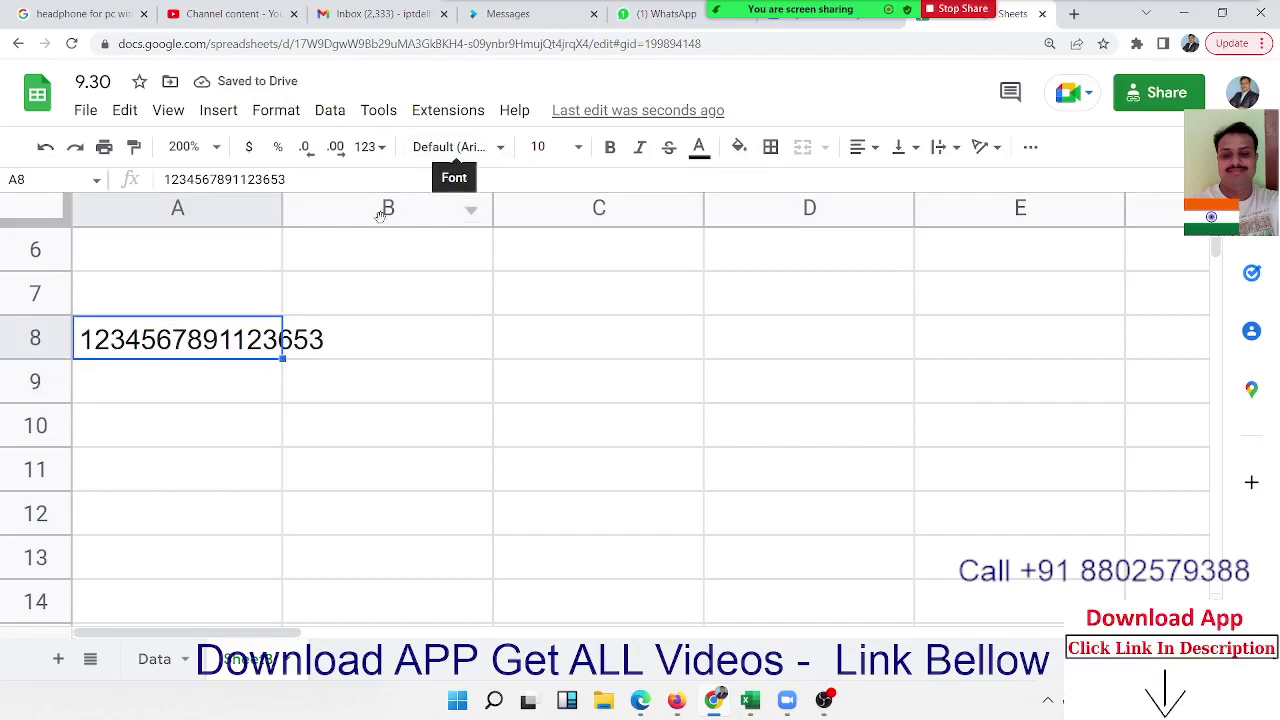
Auto-fit column A, apply Number format to A8, then drag column A wider to show it fully.
{"action": "left_click_drag", "start_coordinate": [281, 213], "coordinate": [279, 213]}
{"action": "double_click", "coordinate": [279, 213]}
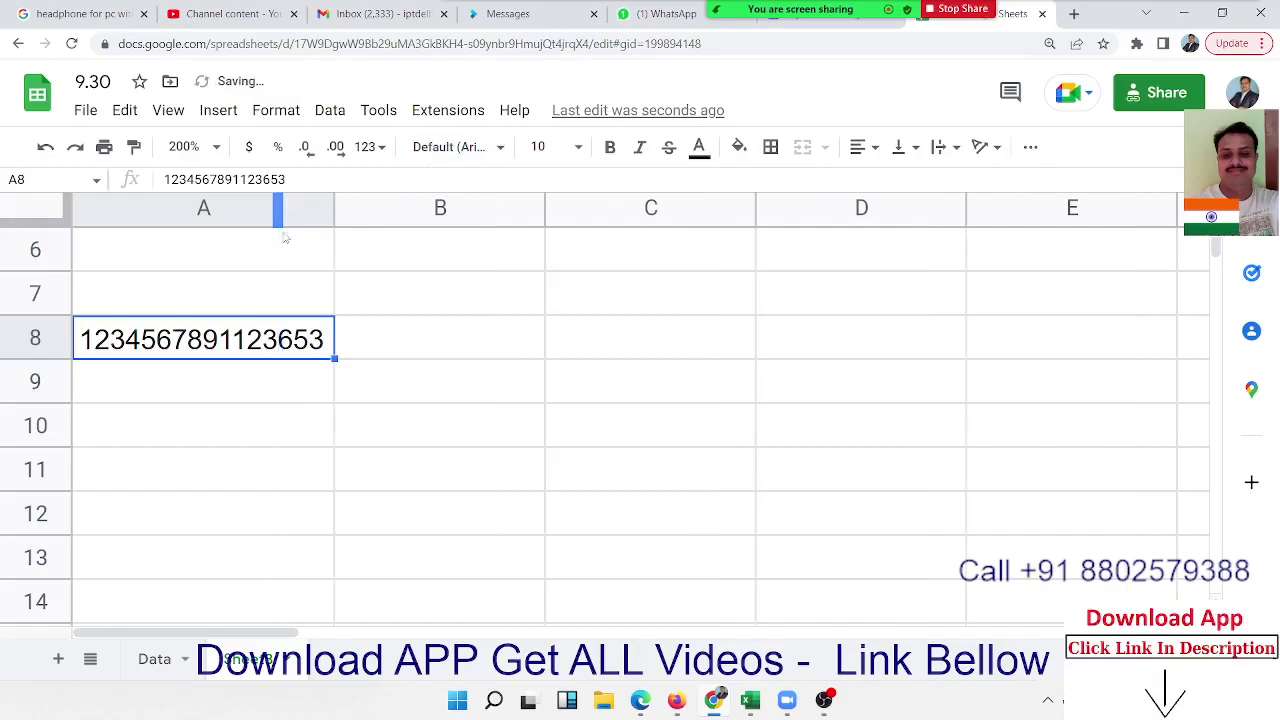
{"action": "left_click", "coordinate": [479, 158]}
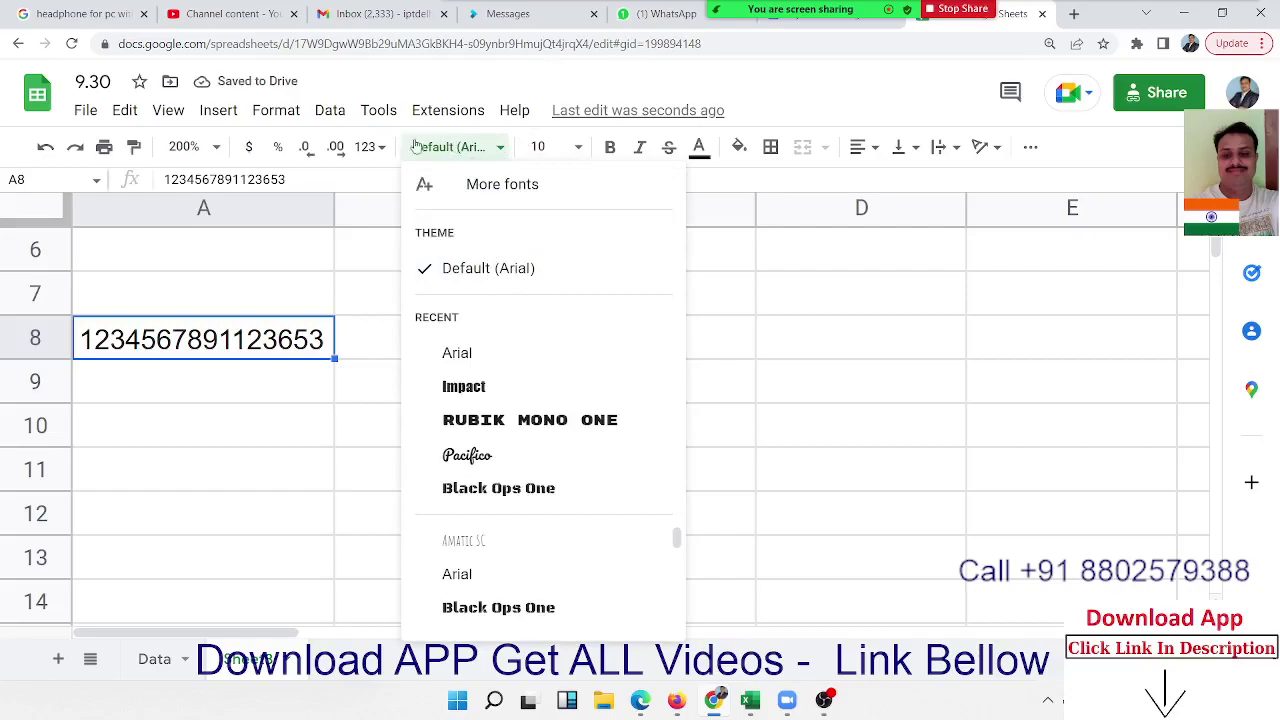
{"action": "left_click", "coordinate": [370, 147]}
{"action": "scroll", "coordinate": [403, 205], "scroll_direction": "up", "scroll_amount": 2}
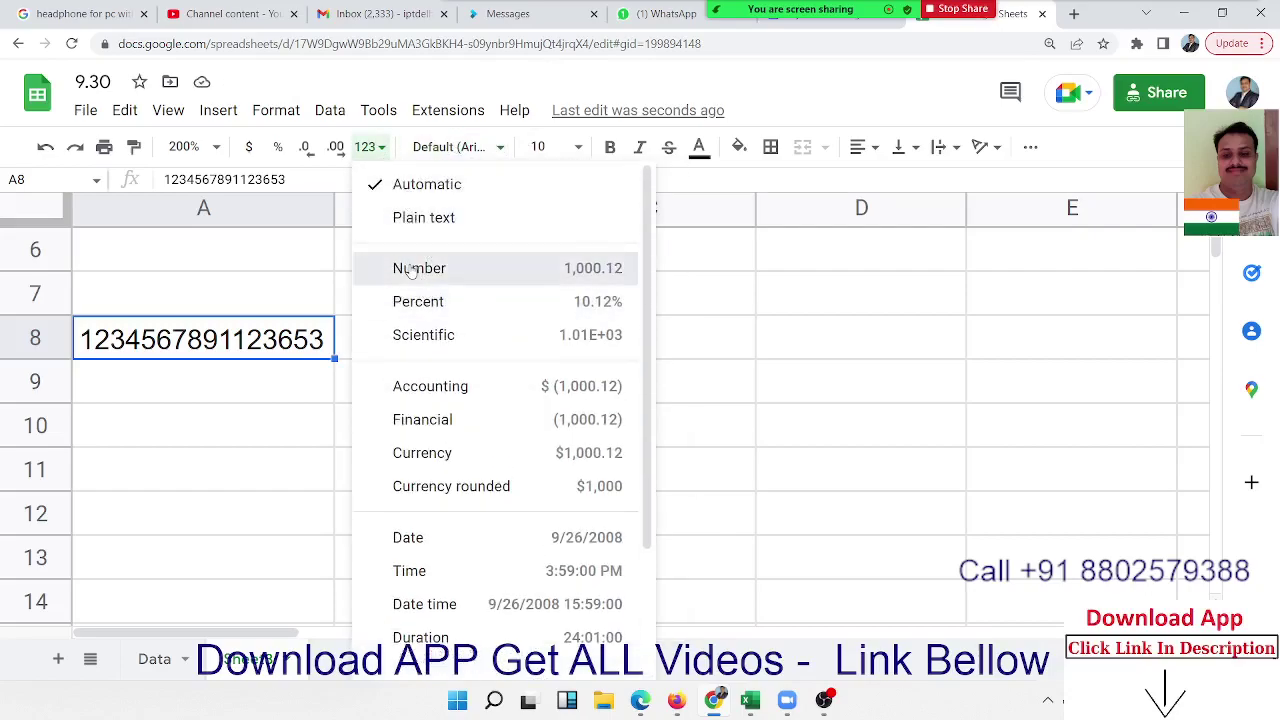
{"action": "left_click", "coordinate": [410, 270]}
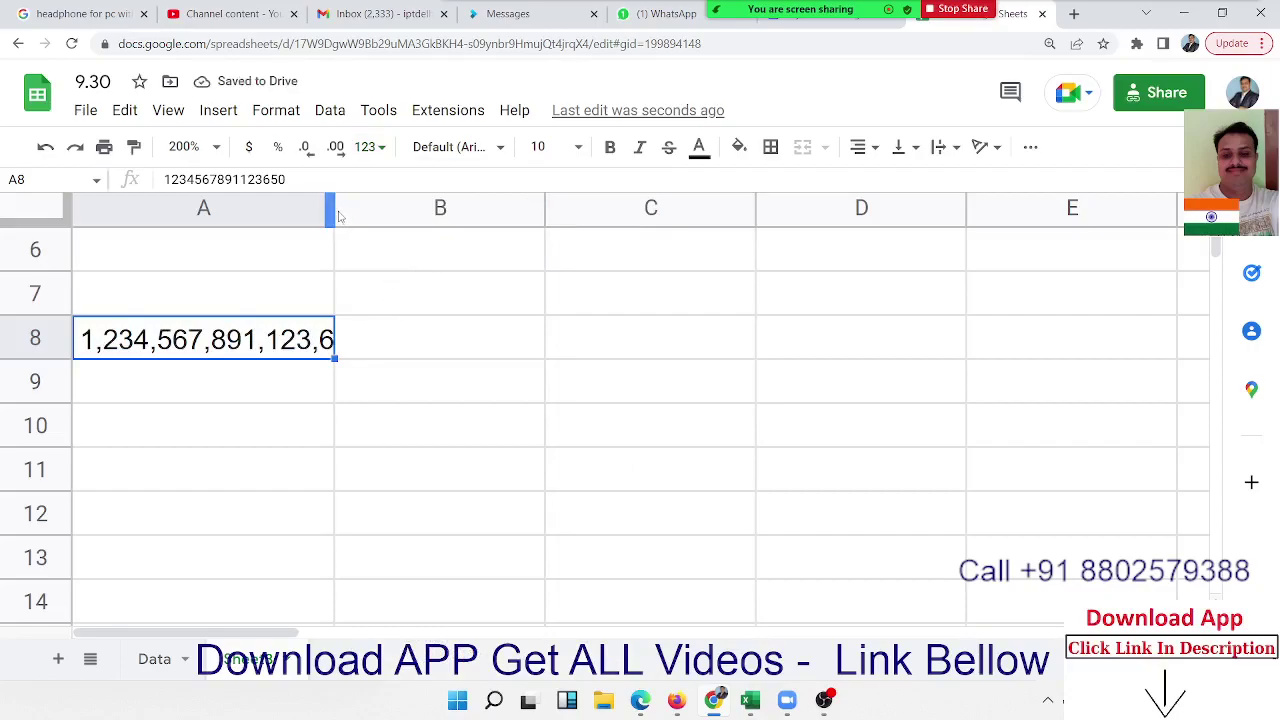
{"action": "left_click_drag", "start_coordinate": [338, 215], "coordinate": [385, 212]}
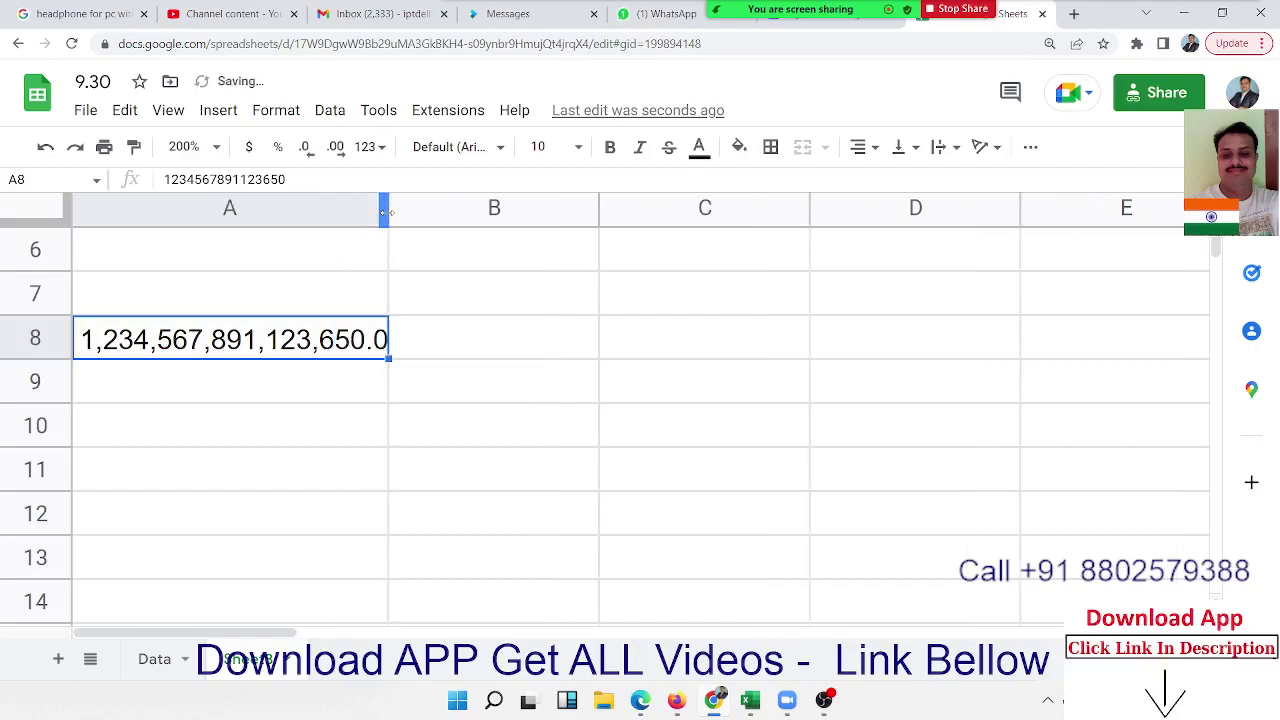
{"action": "left_click", "coordinate": [315, 181]}
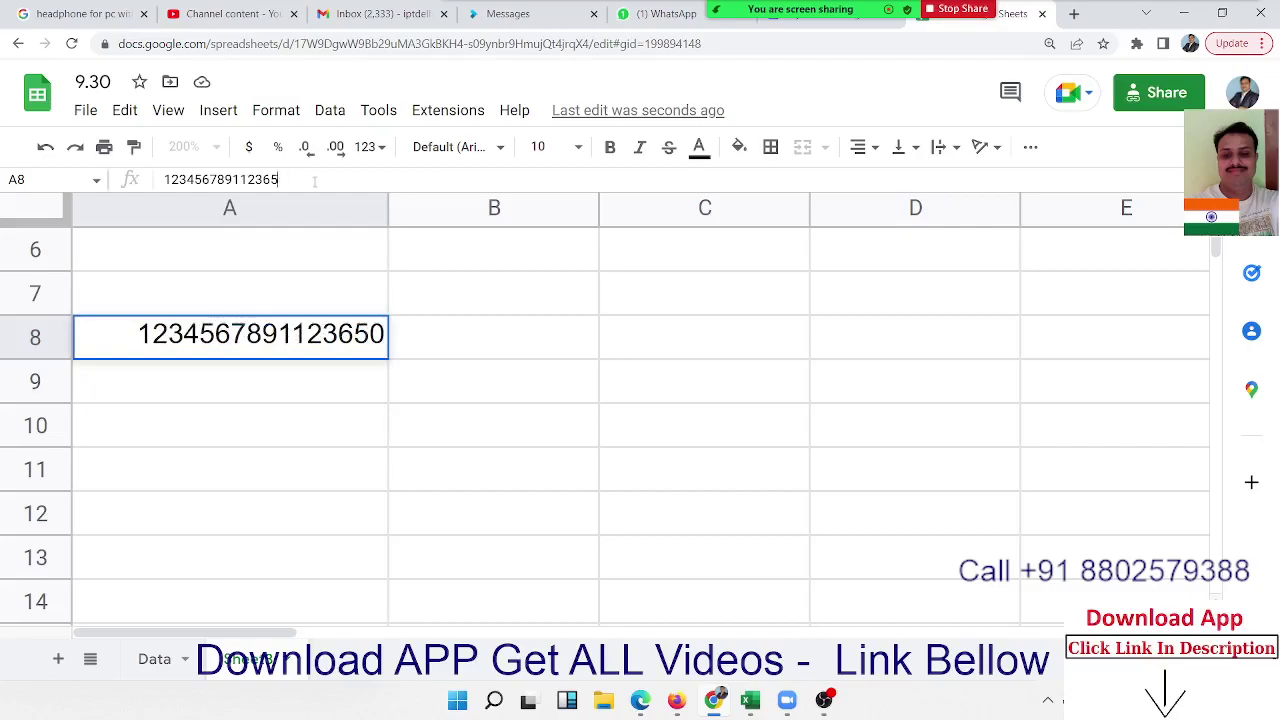
{"action": "key", "text": "BackSpace"}
{"action": "type", "text": "9"}
{"action": "key", "text": "Return"}
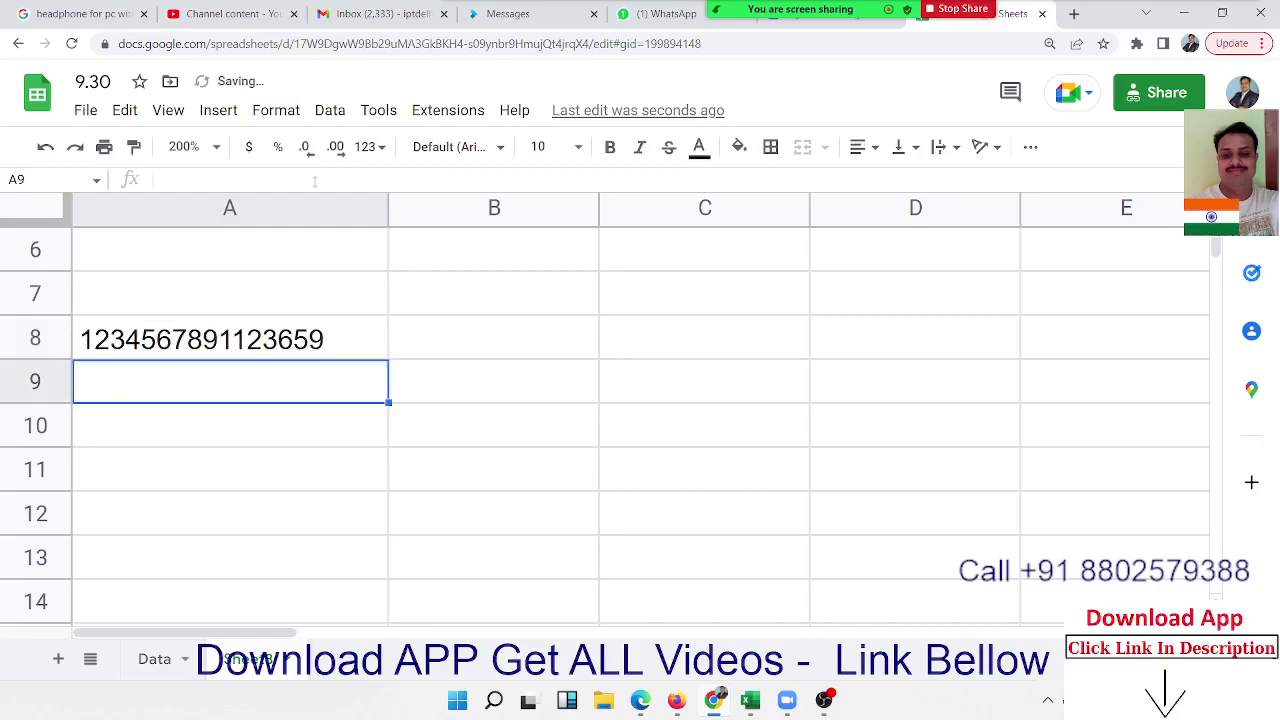
{"action": "key", "text": "Up"}
{"action": "left_click", "coordinate": [315, 181]}
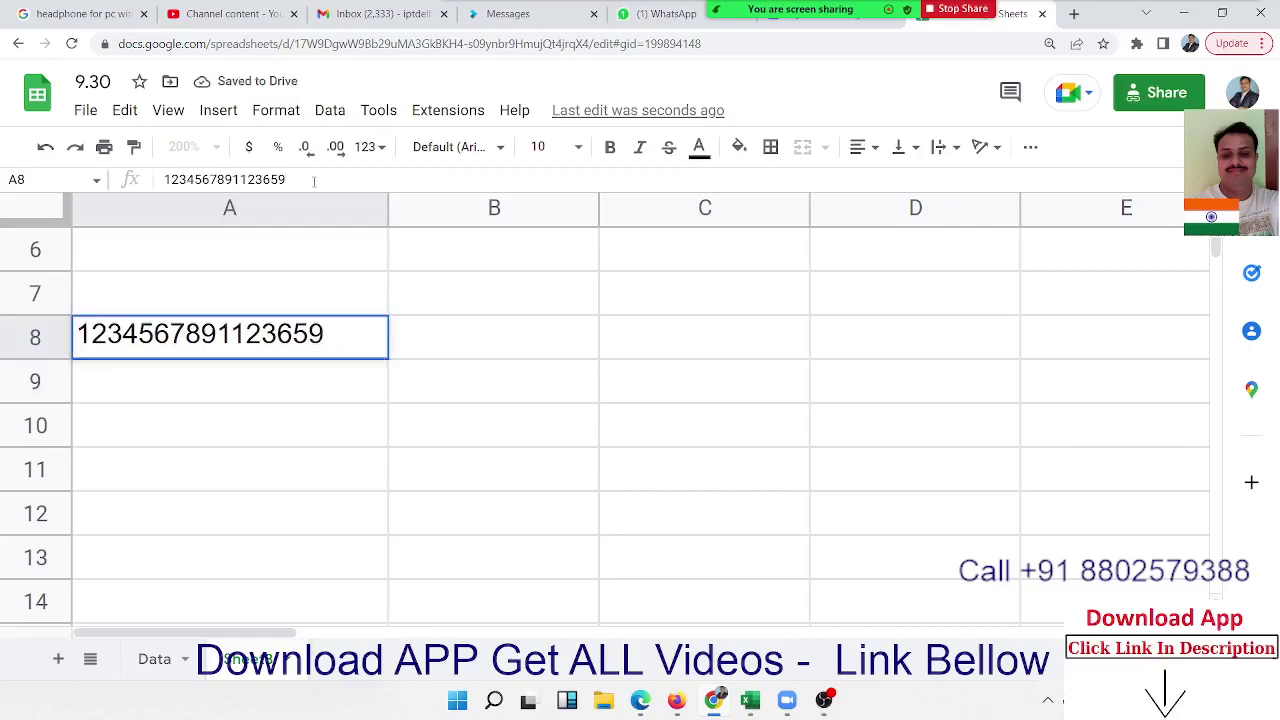
{"action": "type", "text": "789585"}
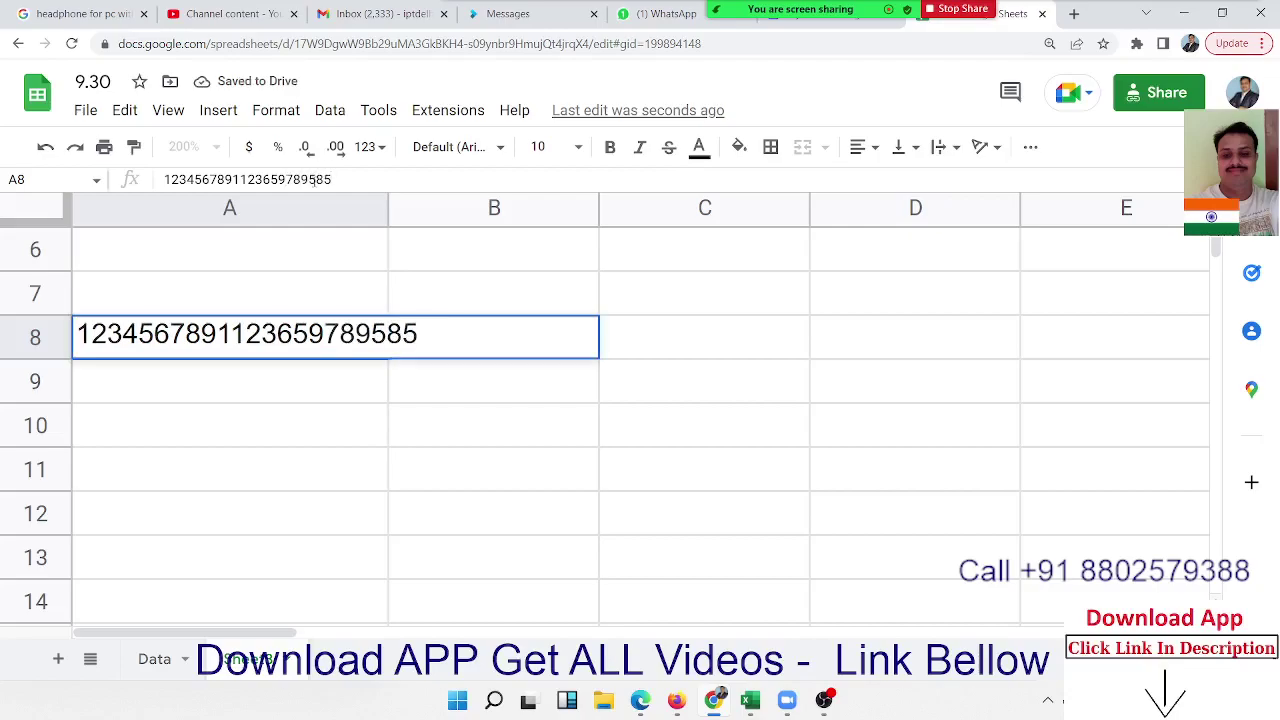
{"action": "type", "text": "26385"}
{"action": "key", "text": "Return"}
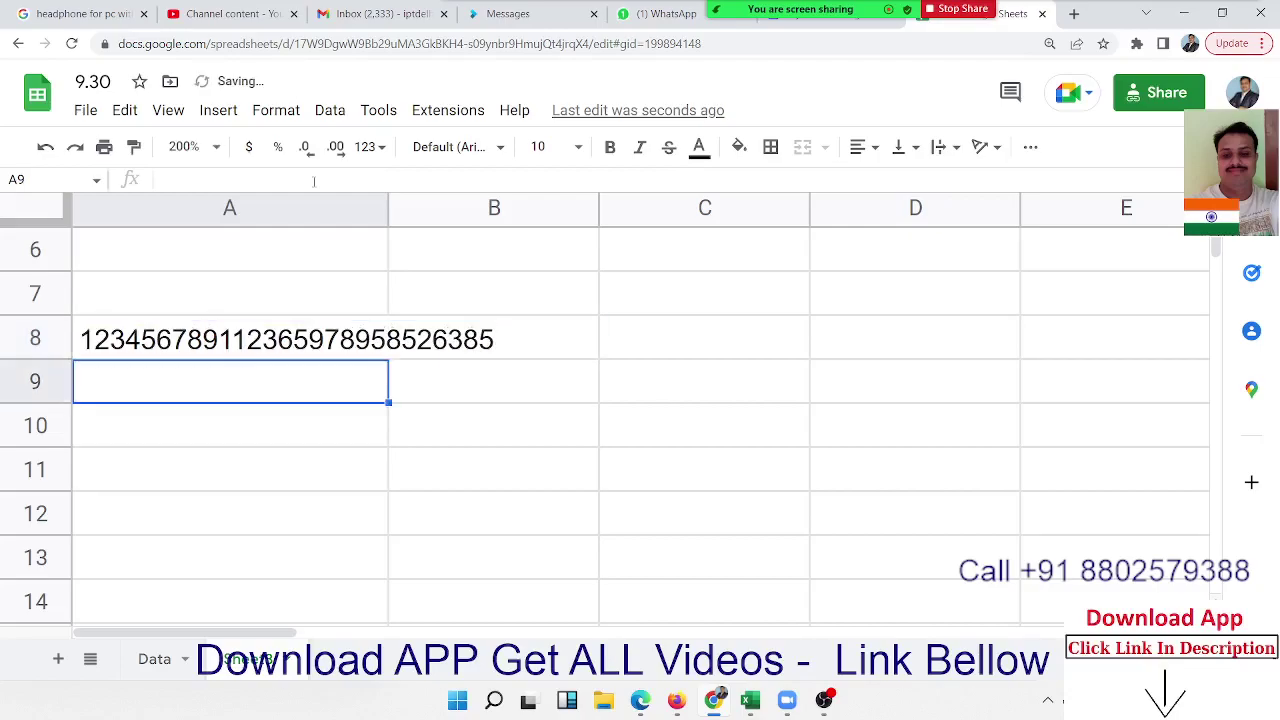
{"action": "key", "text": "Up"}
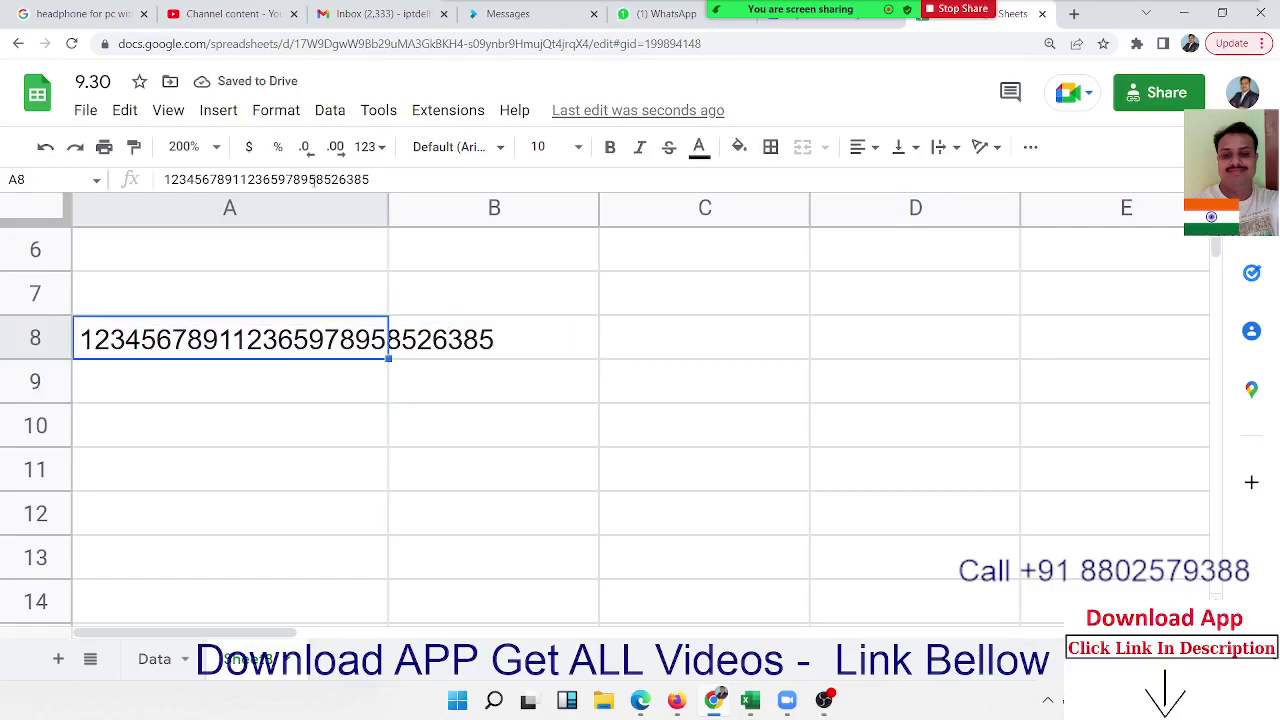
Delete the long number from A8 and browse the number-format list.
{"action": "key", "text": "Delete"}
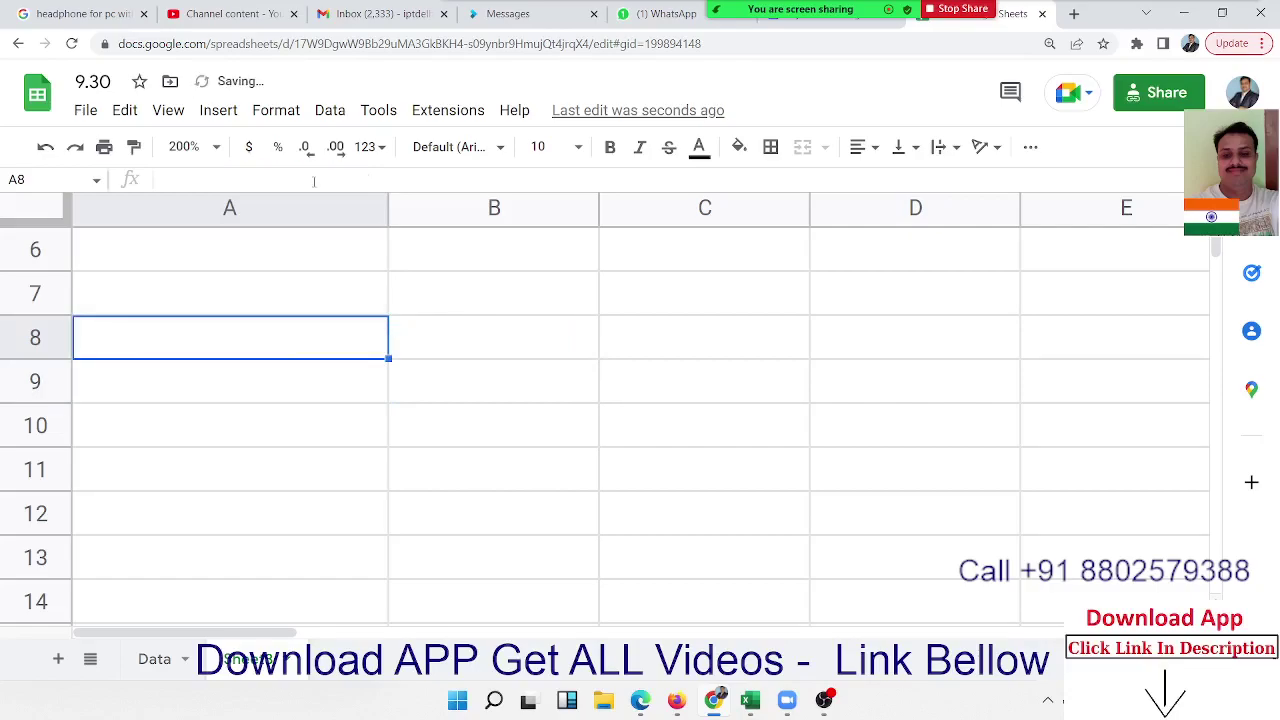
{"action": "left_click", "coordinate": [385, 150]}
{"action": "scroll", "coordinate": [512, 470], "scroll_direction": "down", "scroll_amount": 3}
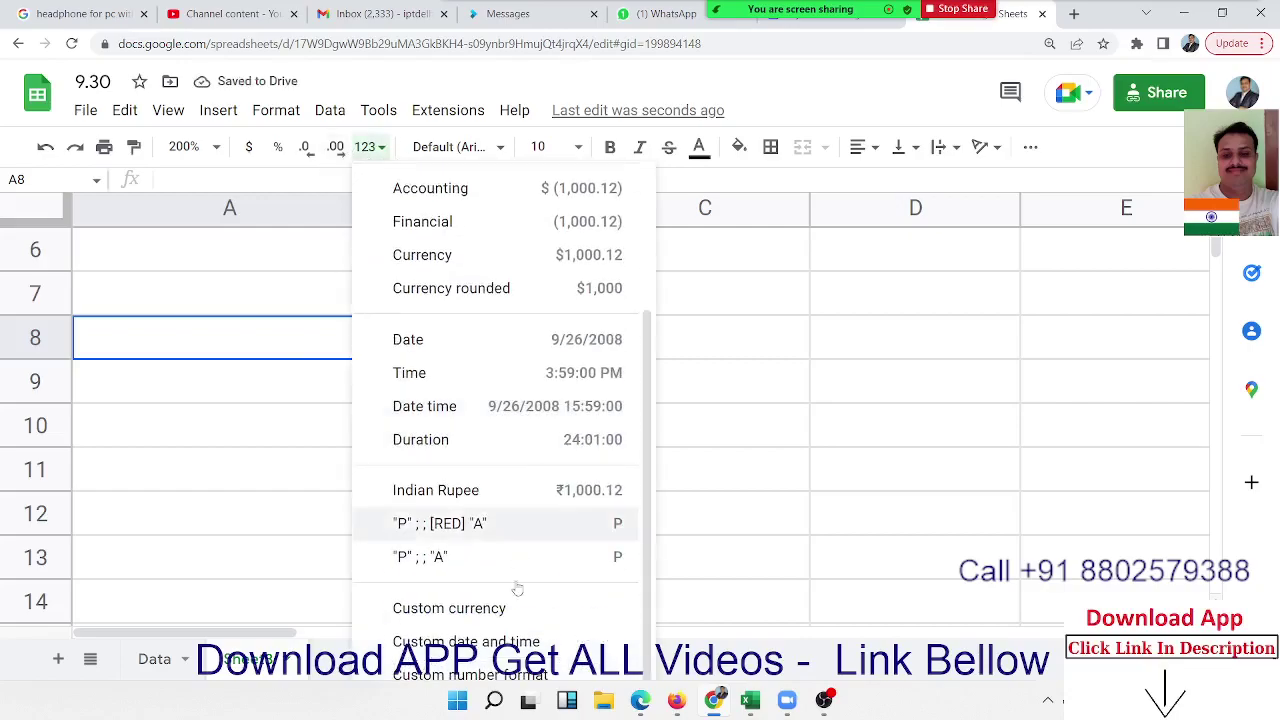
Enter 1500 in cell A7.
{"action": "left_click", "coordinate": [706, 410]}
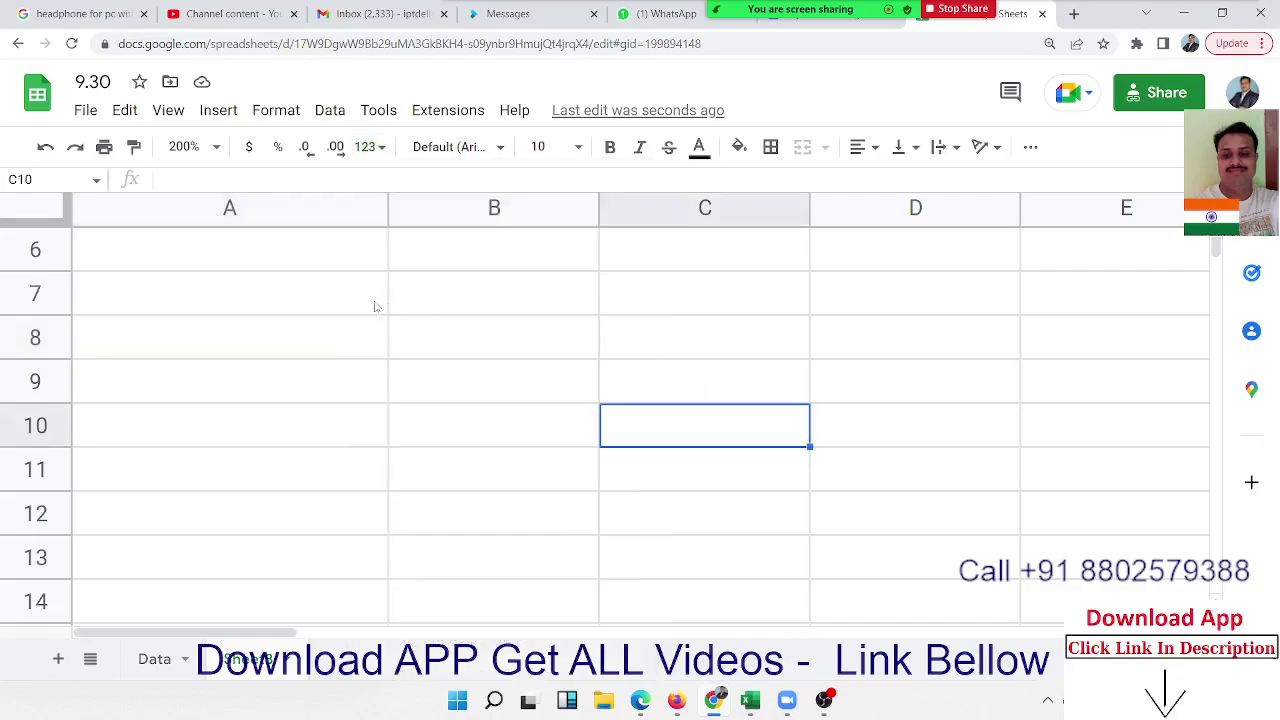
{"action": "left_click", "coordinate": [351, 303]}
{"action": "type", "text": "1500"}
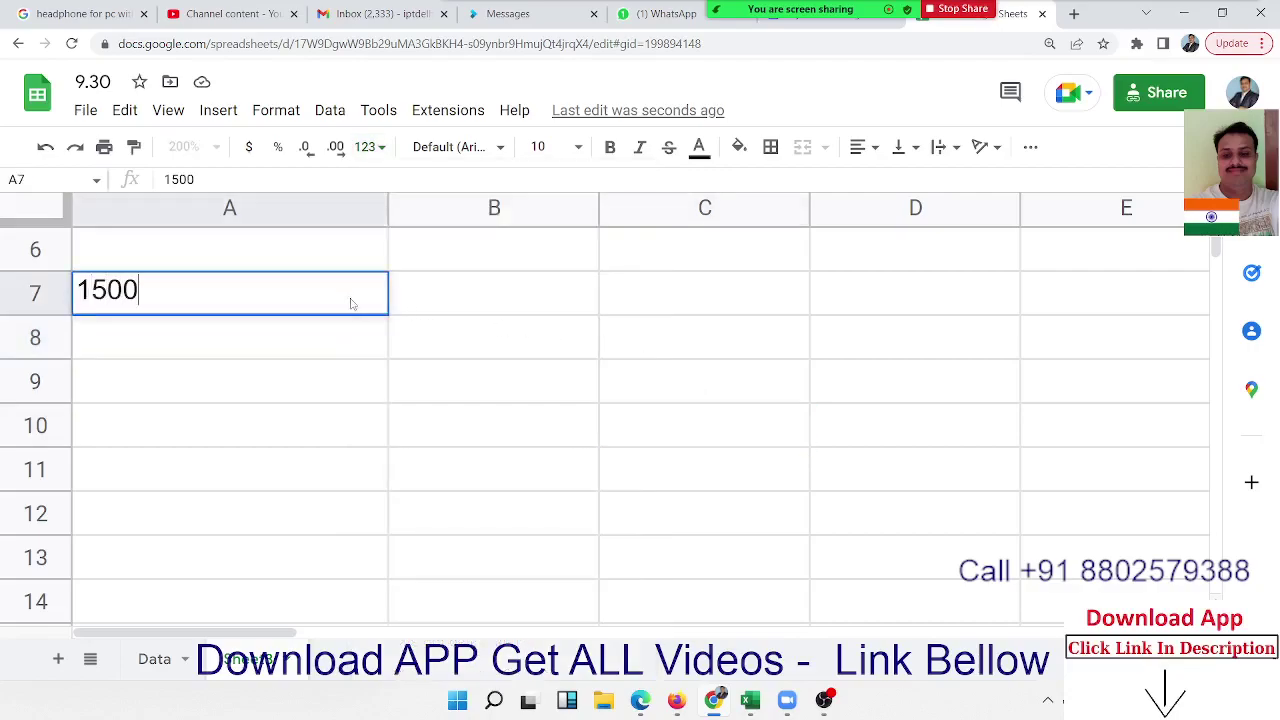
{"action": "key", "text": "ctrl+Return"}
Give A7 the custom number format "MRP" 0.
{"action": "left_click", "coordinate": [368, 147]}
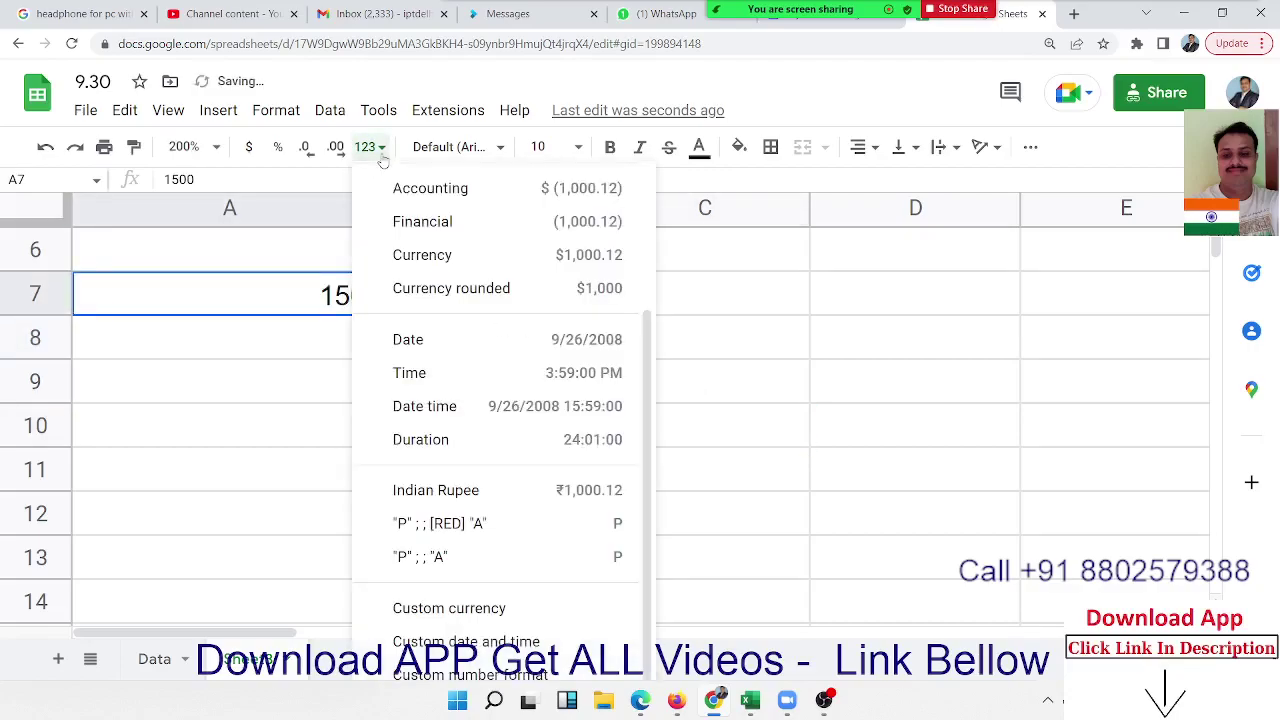
{"action": "left_click", "coordinate": [470, 676]}
{"action": "left_click", "coordinate": [469, 160]}
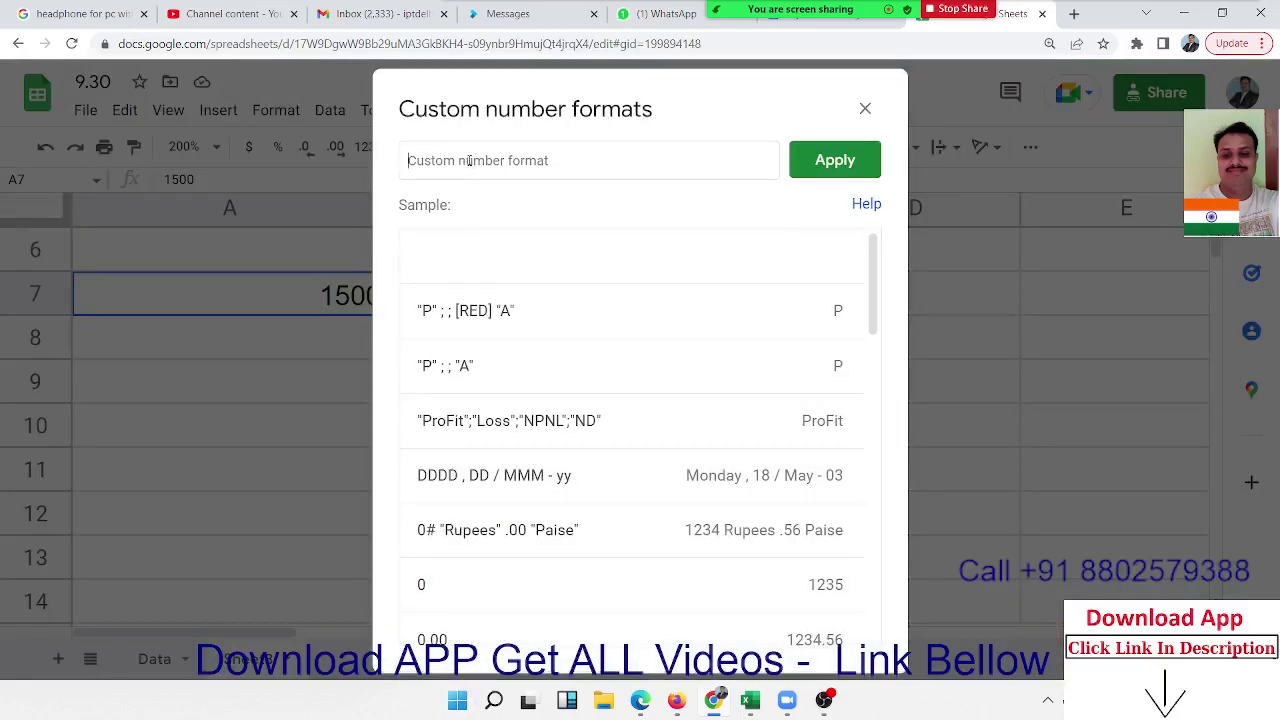
{"action": "type", "text": "\""}
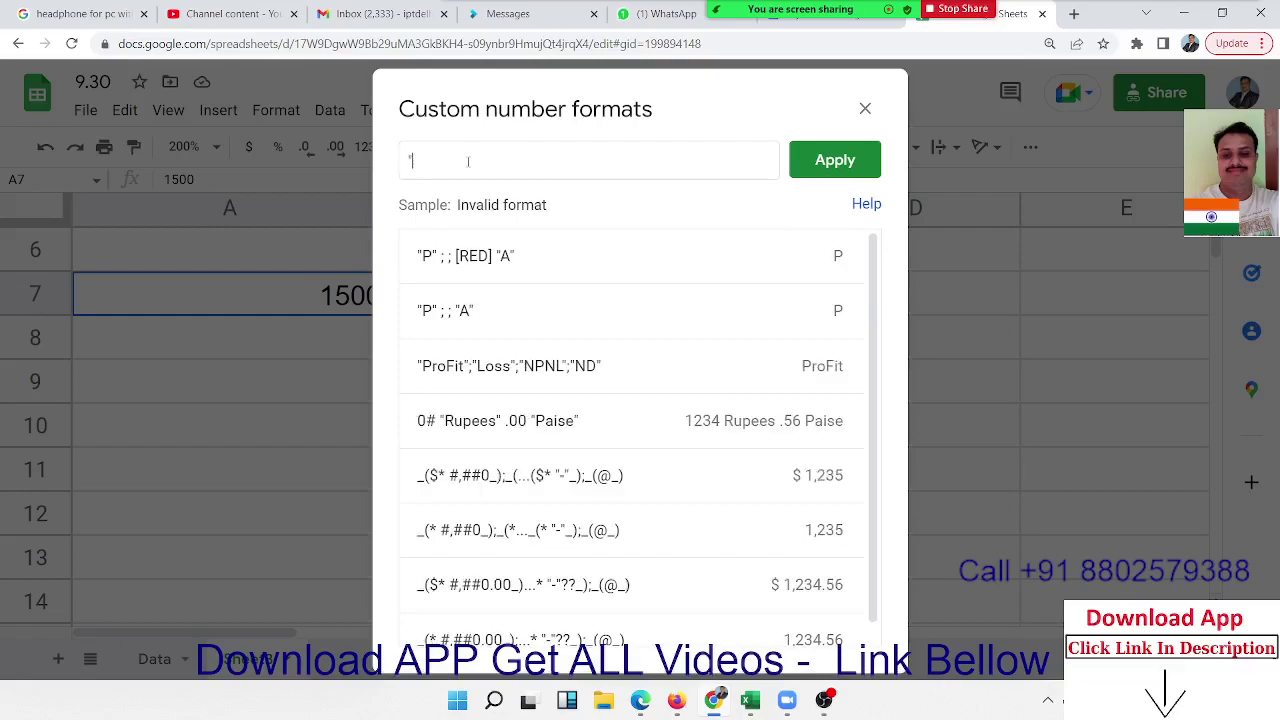
{"action": "type", "text": "MRP\""}
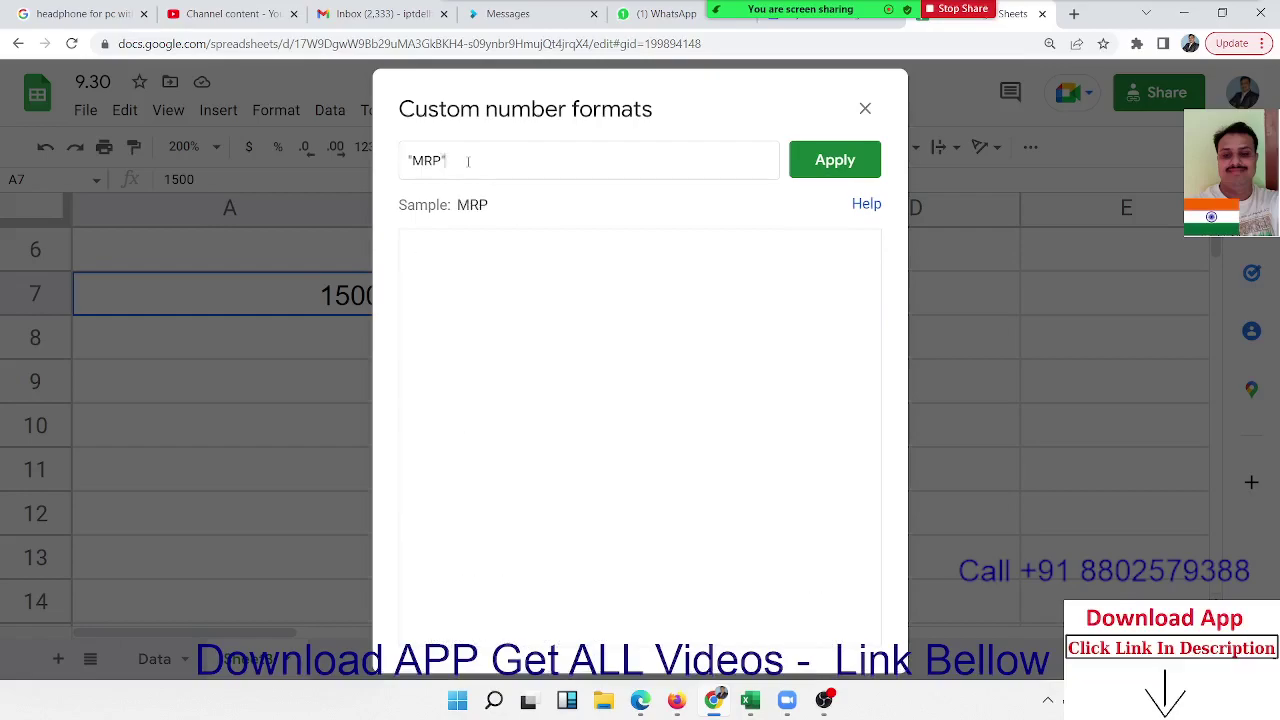
{"action": "type", "text": " 0"}
{"action": "left_click", "coordinate": [795, 168]}
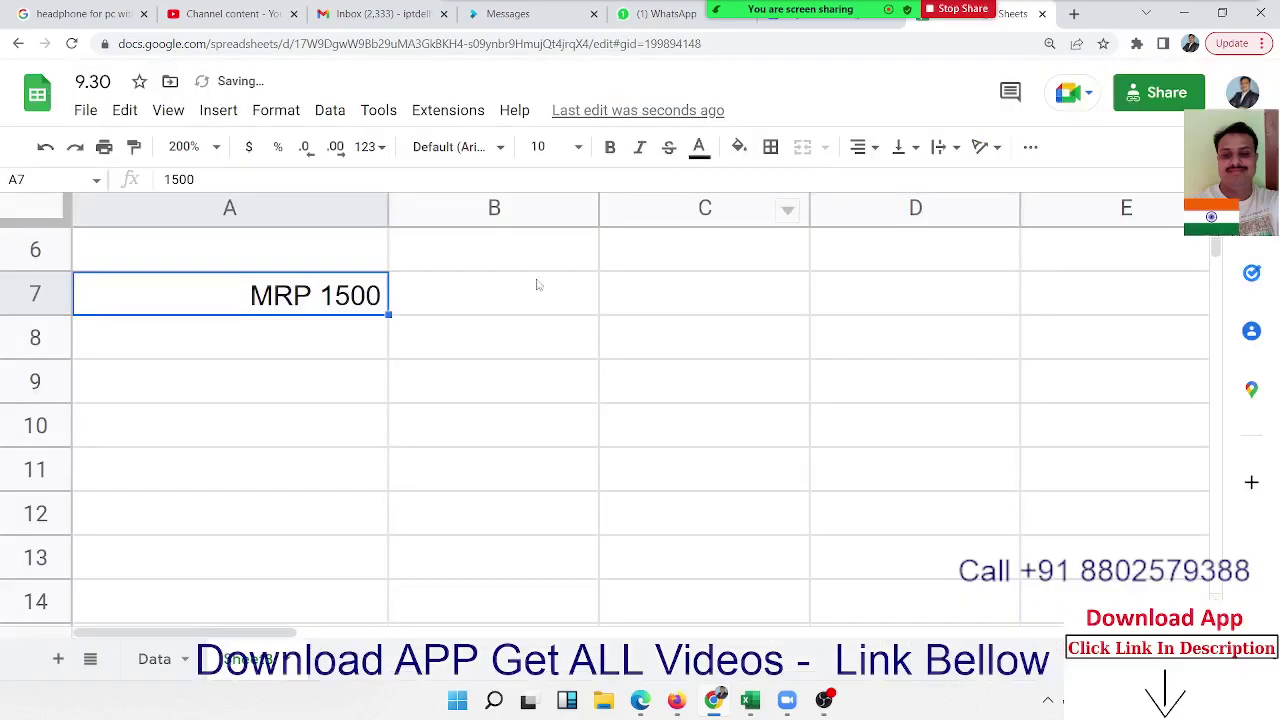
Re-enter A7 as 5955, then 6526, so it displays MRP 6526.
{"action": "type", "text": "59"}
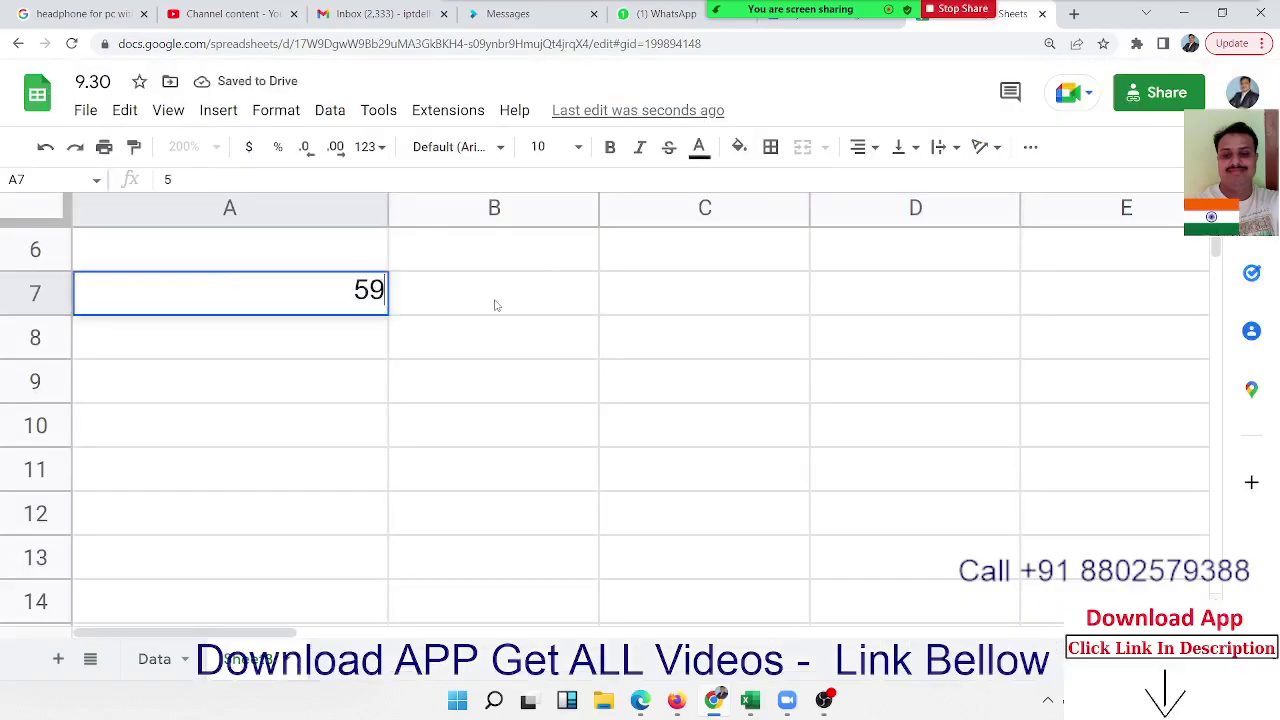
{"action": "type", "text": "55"}
{"action": "key", "text": "Return"}
{"action": "key", "text": "Up"}
{"action": "type", "text": "65"}
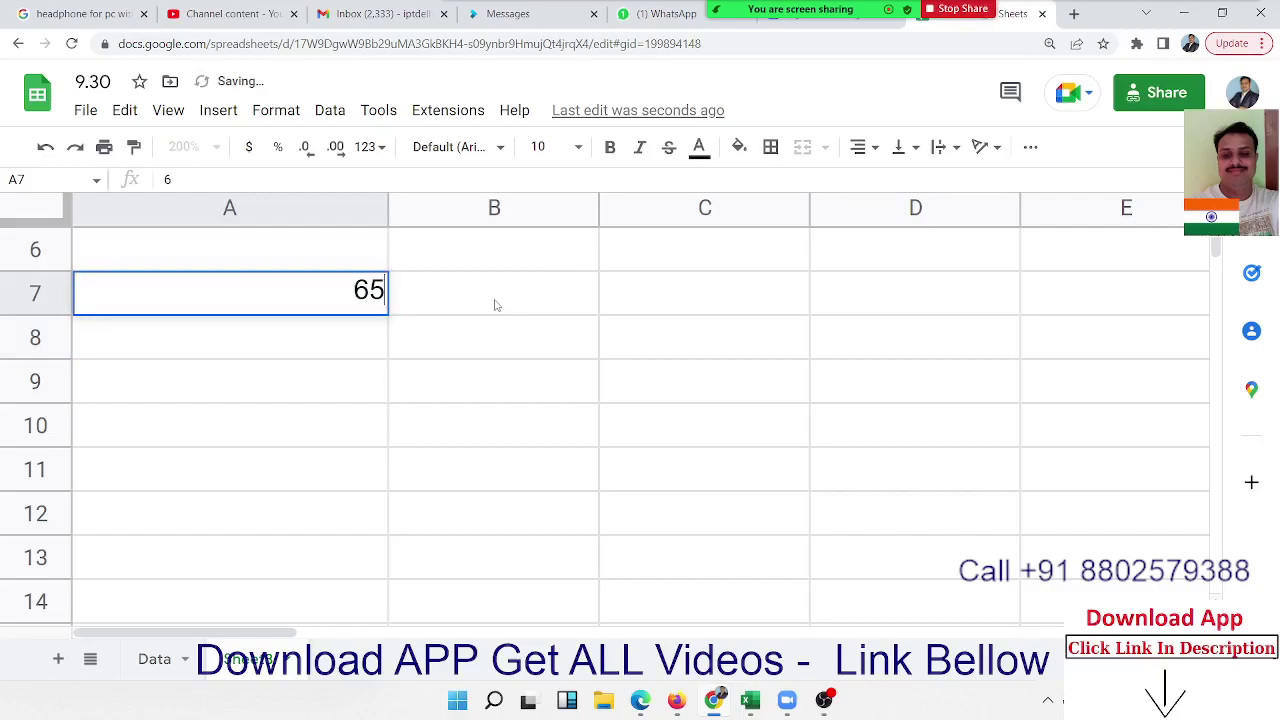
{"action": "type", "text": "26"}
{"action": "key", "text": "Return"}
{"action": "key", "text": "Up"}
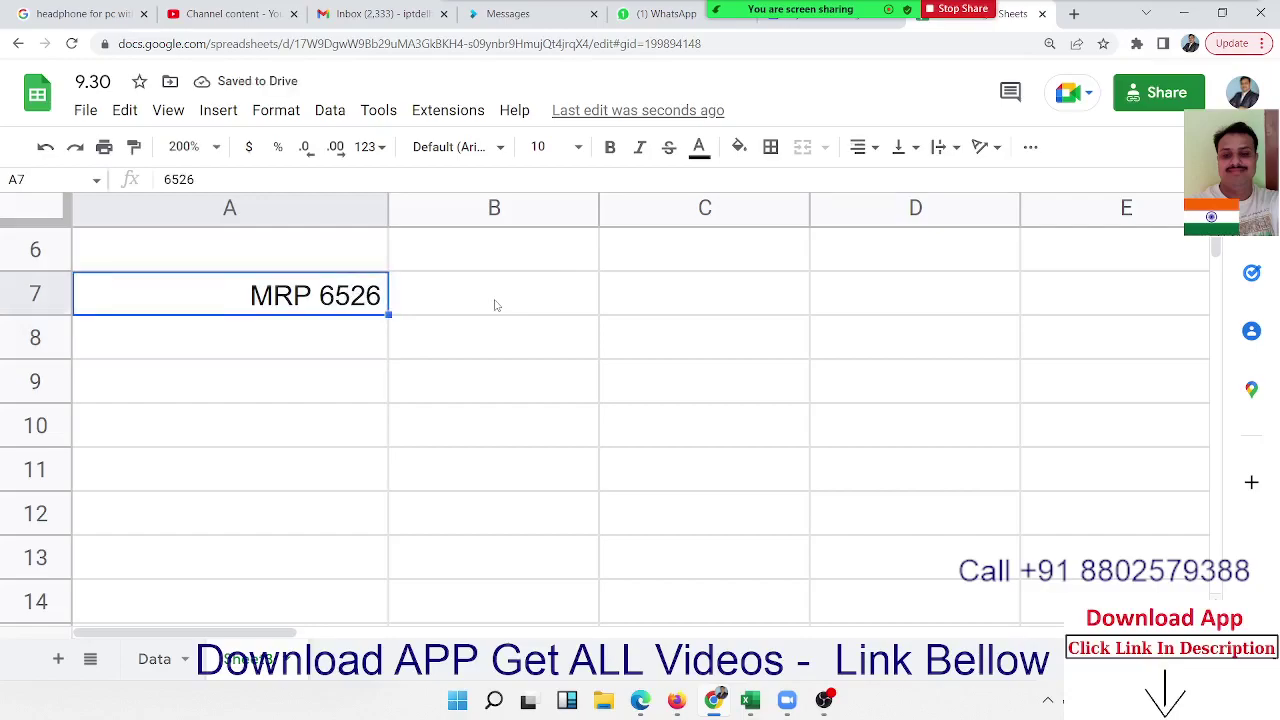
Recheck A7's number format, then go to the Data sheet.
{"action": "left_click", "coordinate": [494, 305]}
{"action": "left_click", "coordinate": [360, 306]}
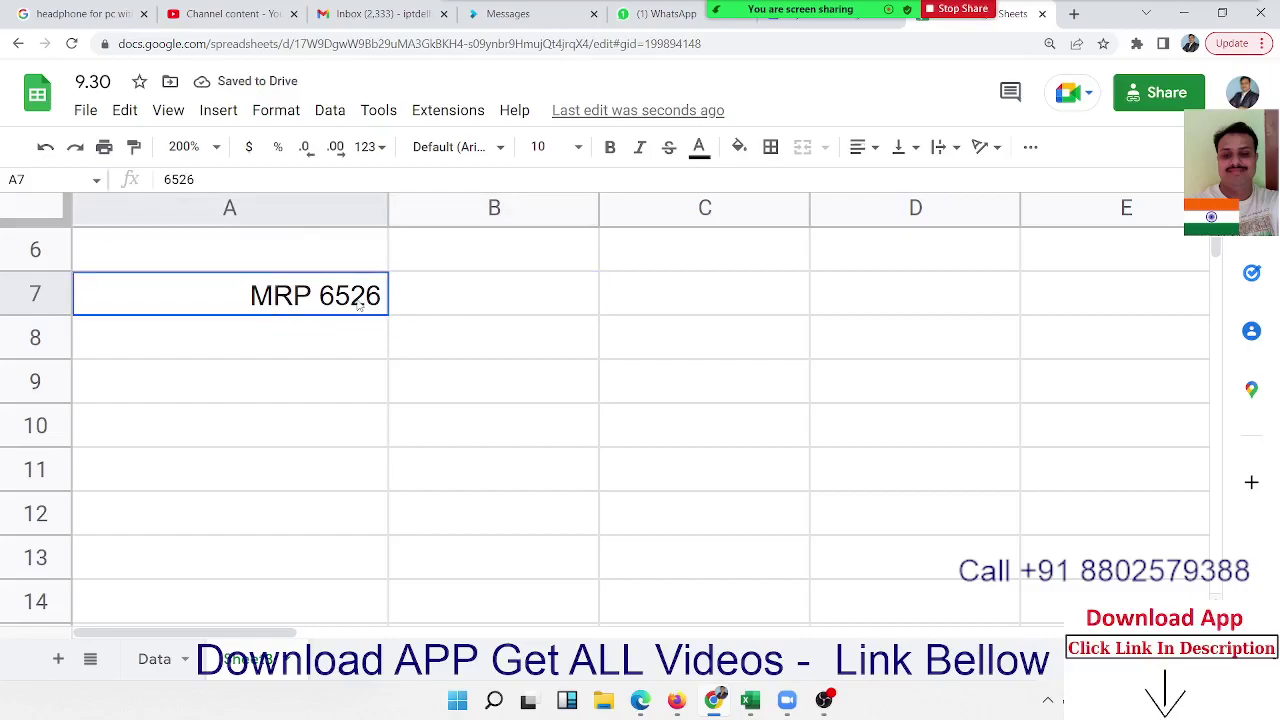
{"action": "left_click", "coordinate": [368, 147]}
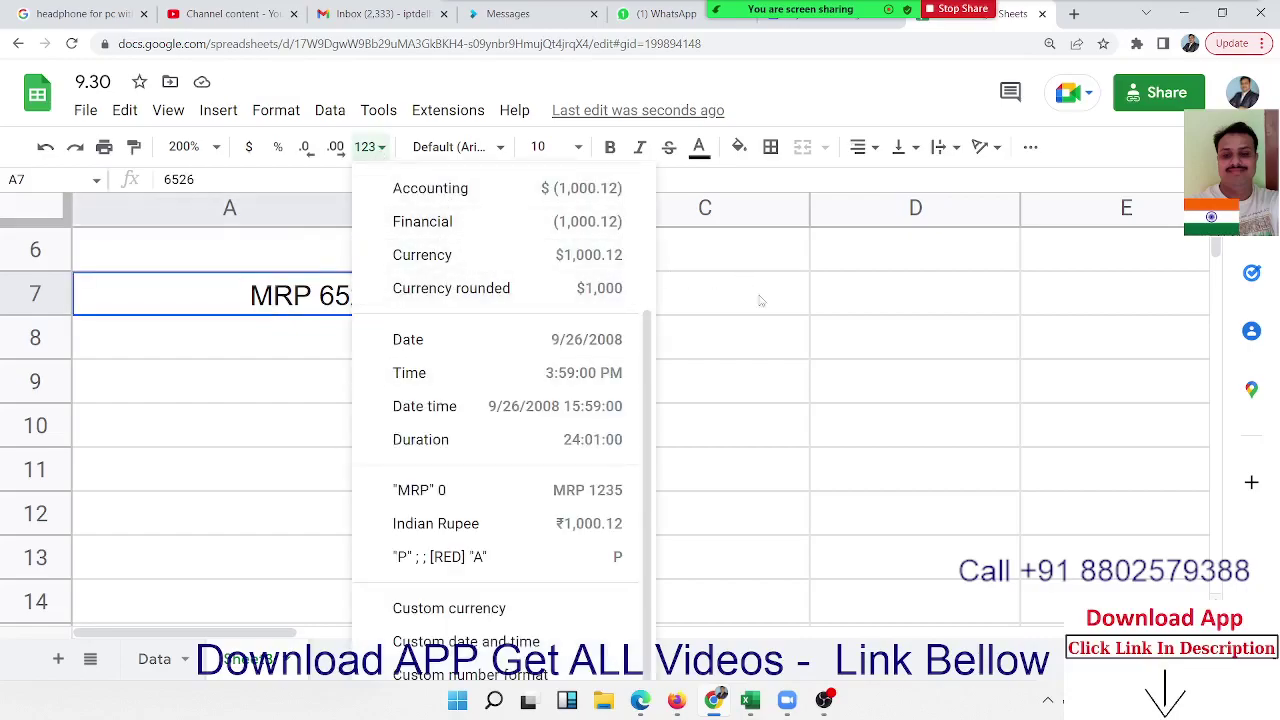
{"action": "left_click", "coordinate": [808, 330]}
{"action": "left_click", "coordinate": [333, 297]}
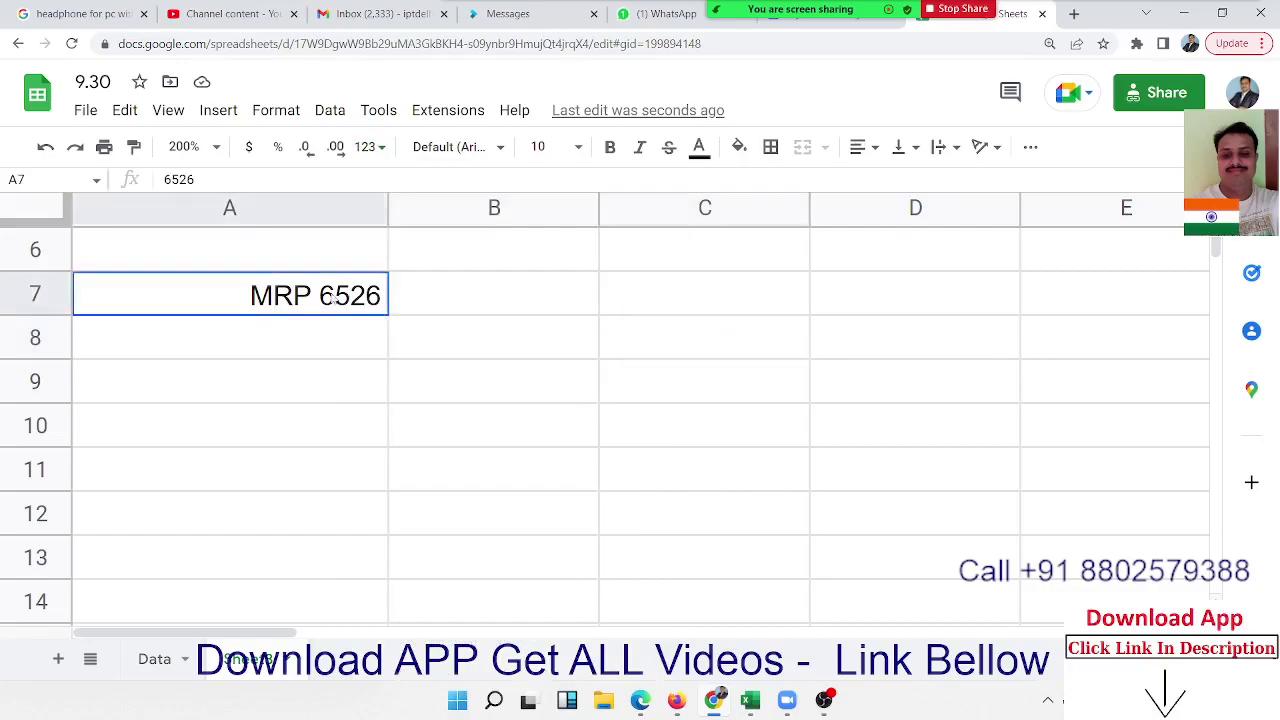
{"action": "left_click", "coordinate": [172, 660]}
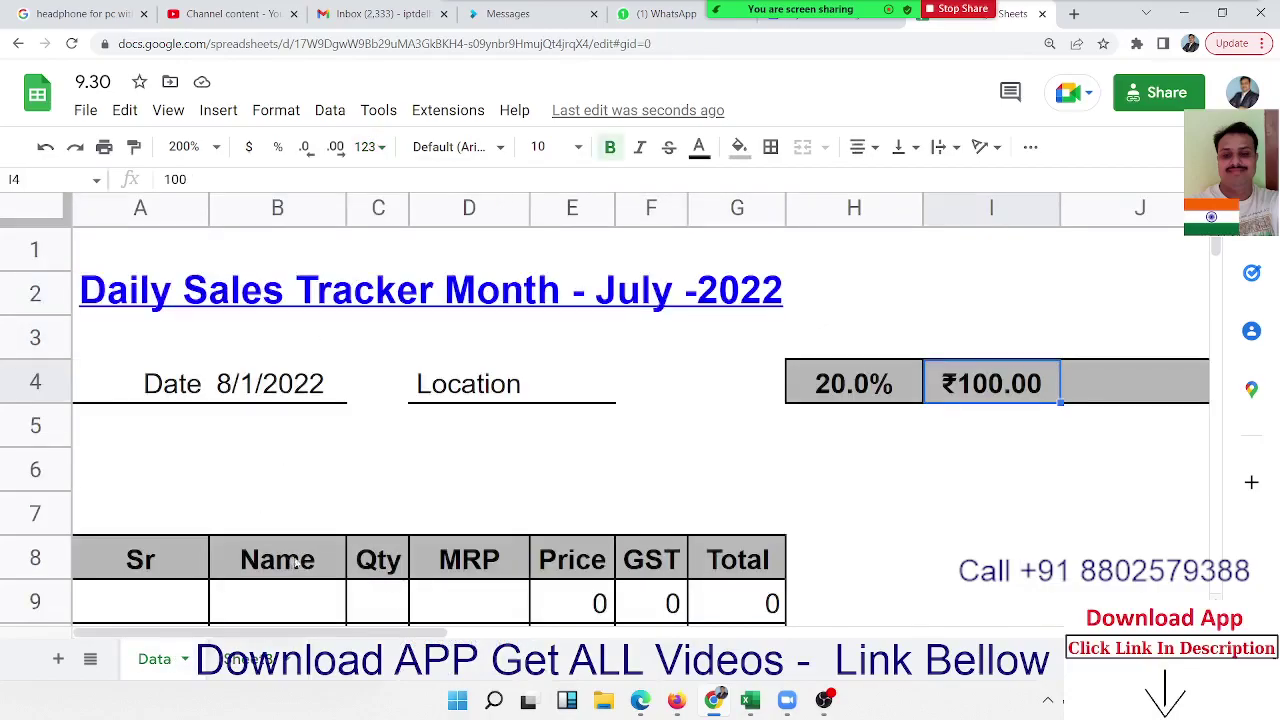
Look through the font and font size options for the Location cell D4.
{"action": "left_click", "coordinate": [448, 400]}
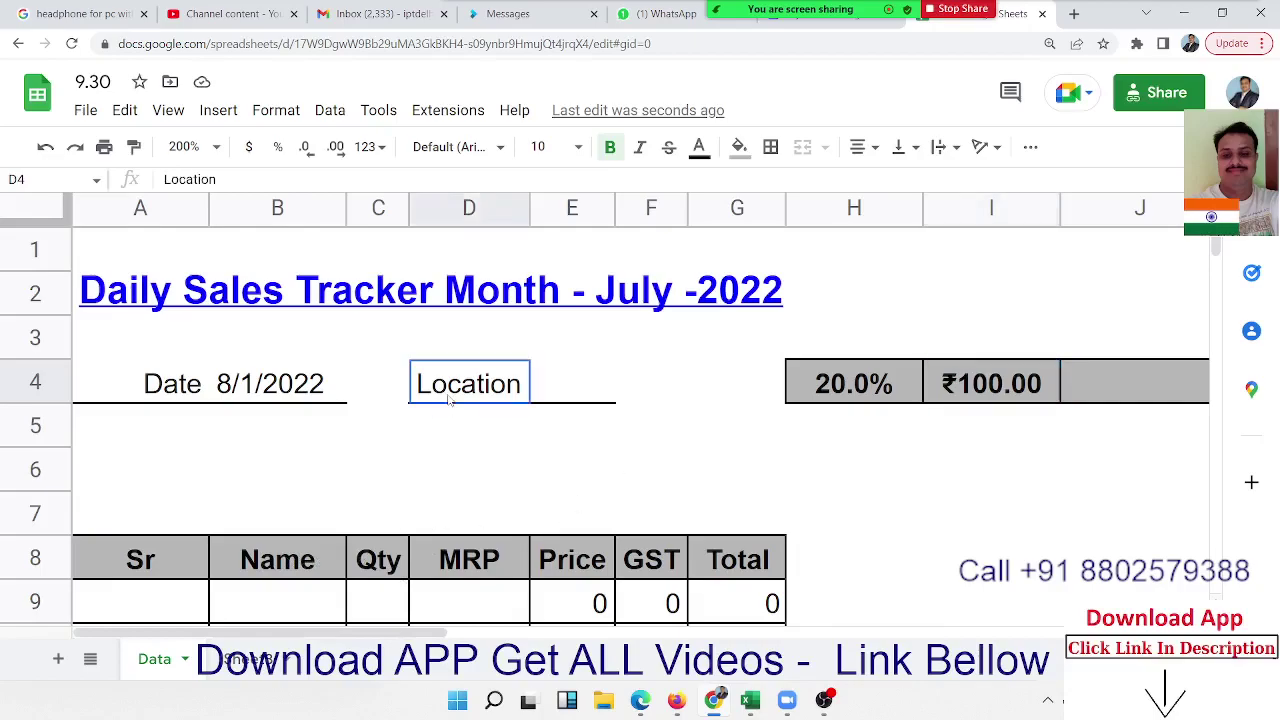
{"action": "left_click", "coordinate": [492, 150]}
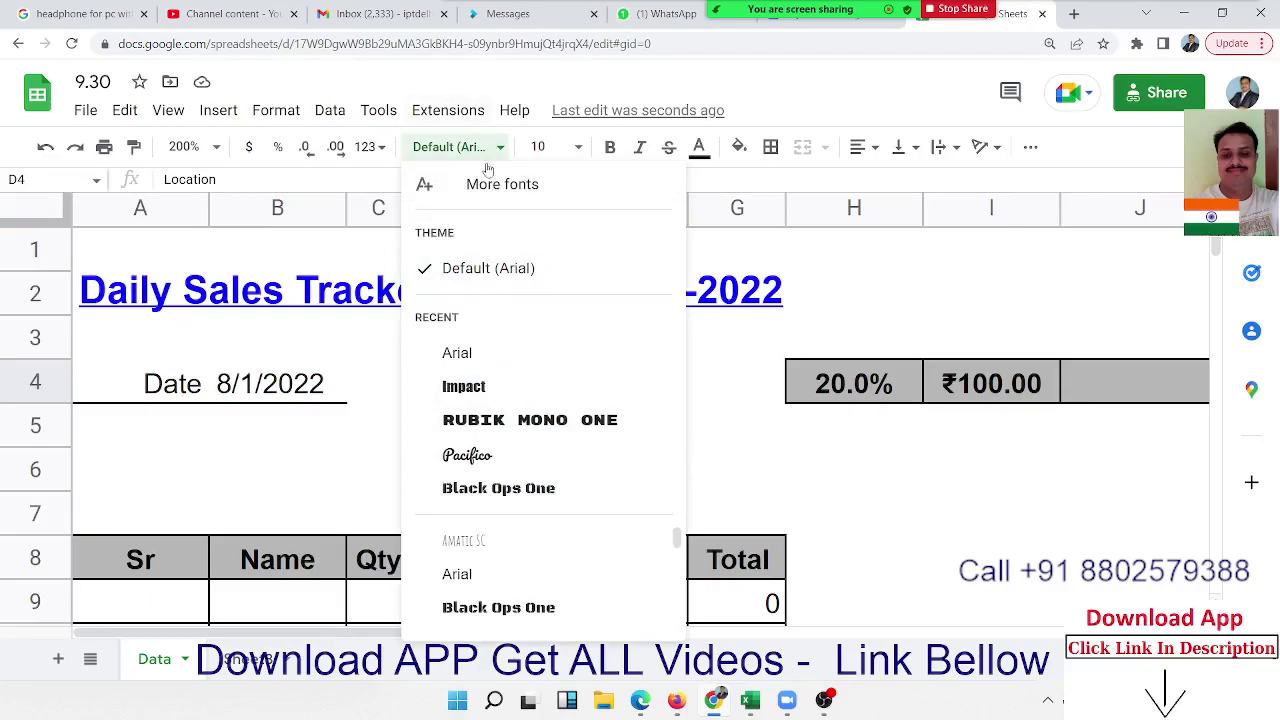
{"action": "left_click", "coordinate": [578, 150]}
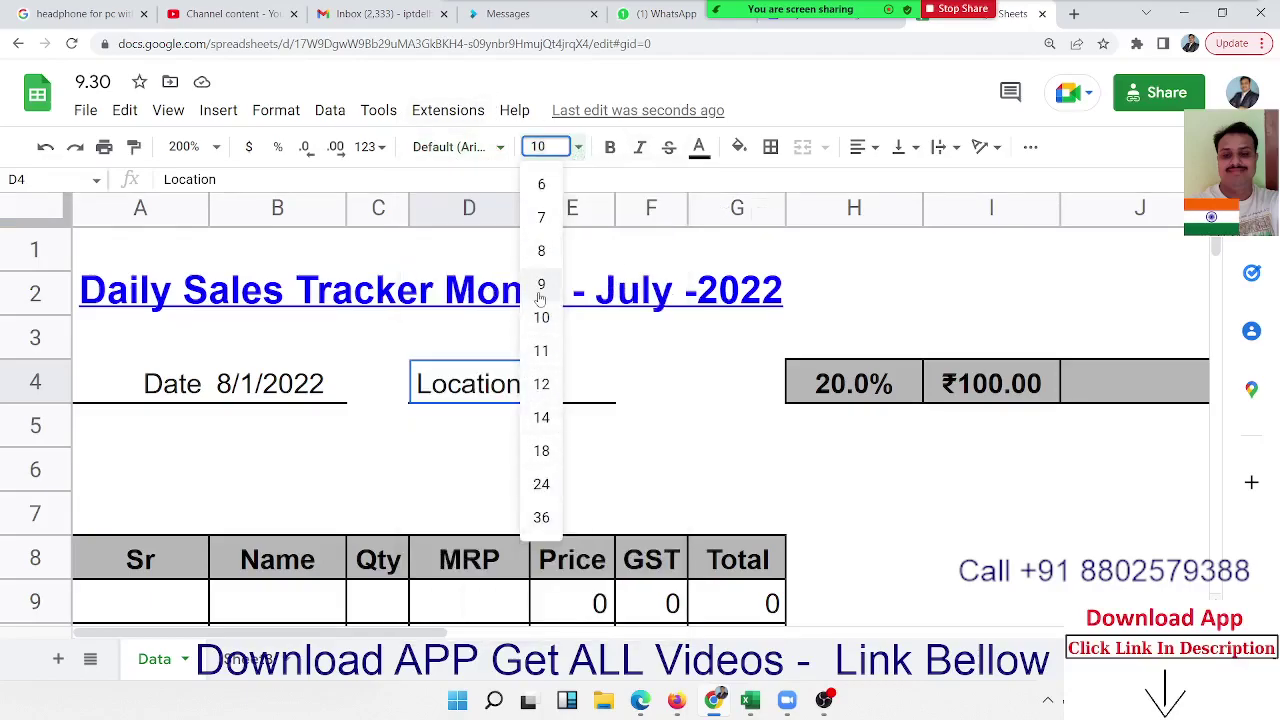
{"action": "left_click", "coordinate": [456, 430]}
{"action": "left_click", "coordinate": [462, 389]}
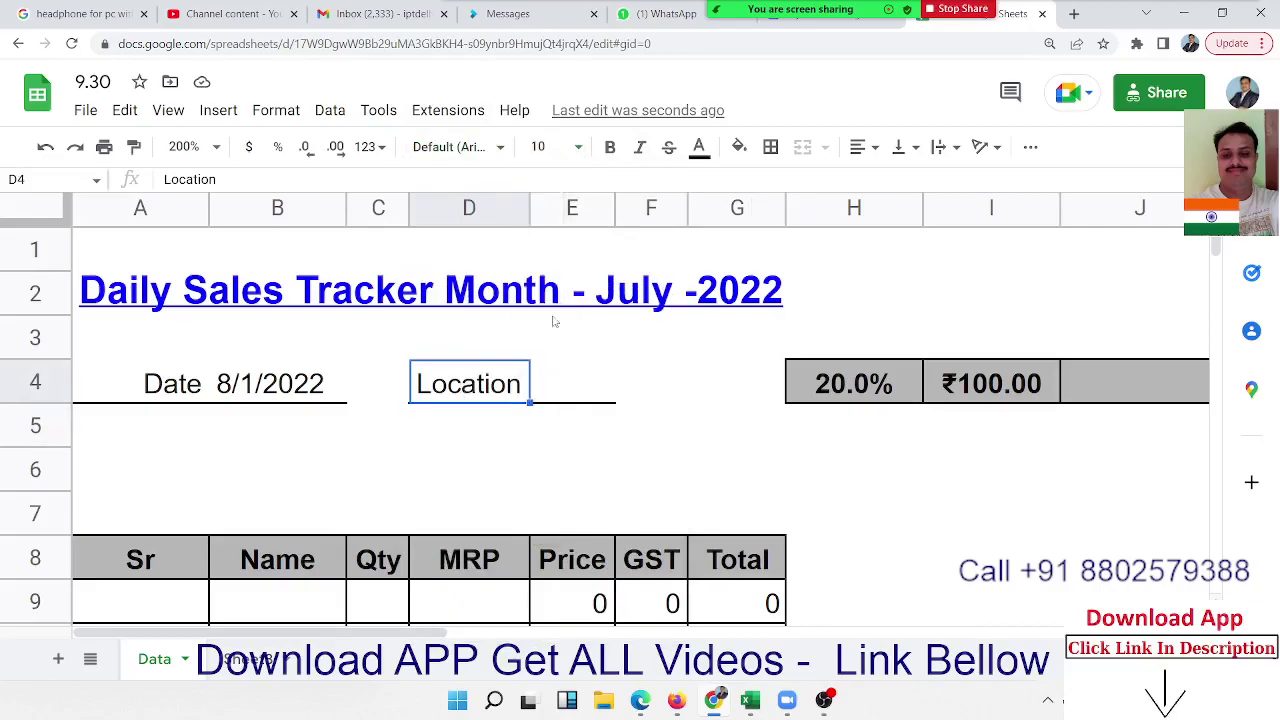
Toggle bold, italic and strikethrough on and off for Location, then switch to WhatsApp Web.
{"action": "left_click", "coordinate": [610, 148]}
{"action": "left_click", "coordinate": [610, 148]}
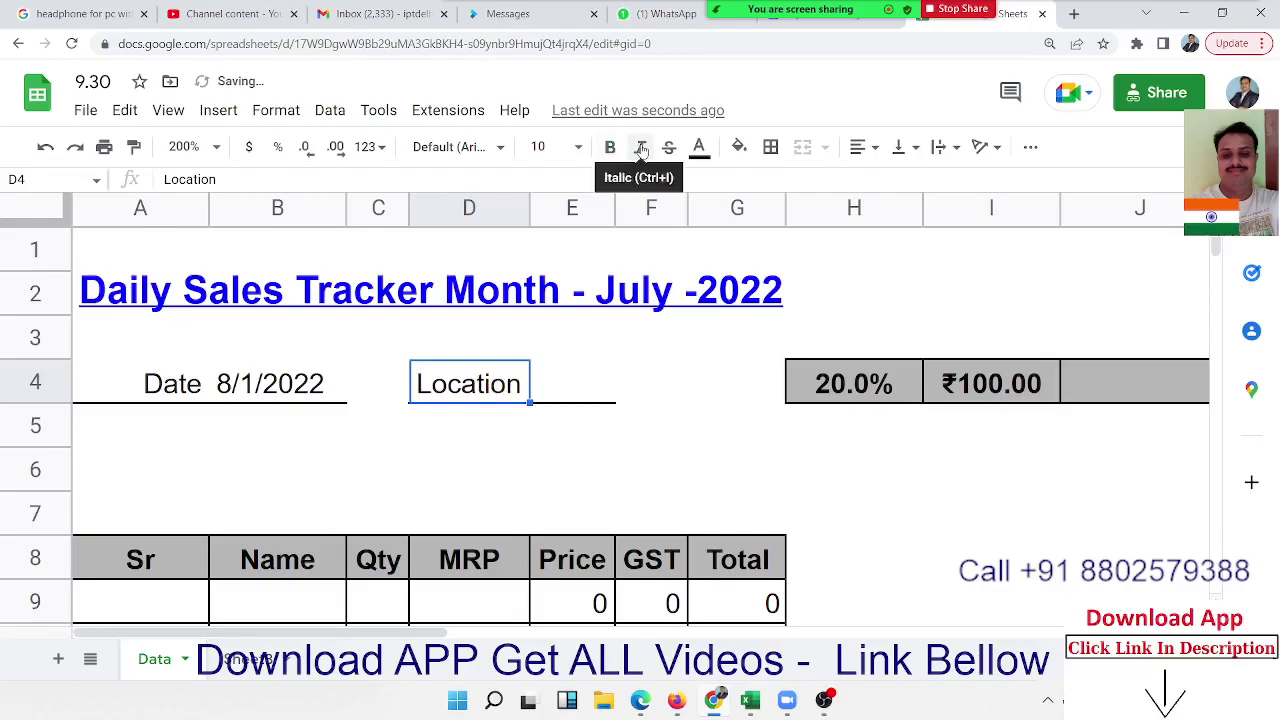
{"action": "left_click", "coordinate": [641, 147]}
{"action": "left_click", "coordinate": [641, 147]}
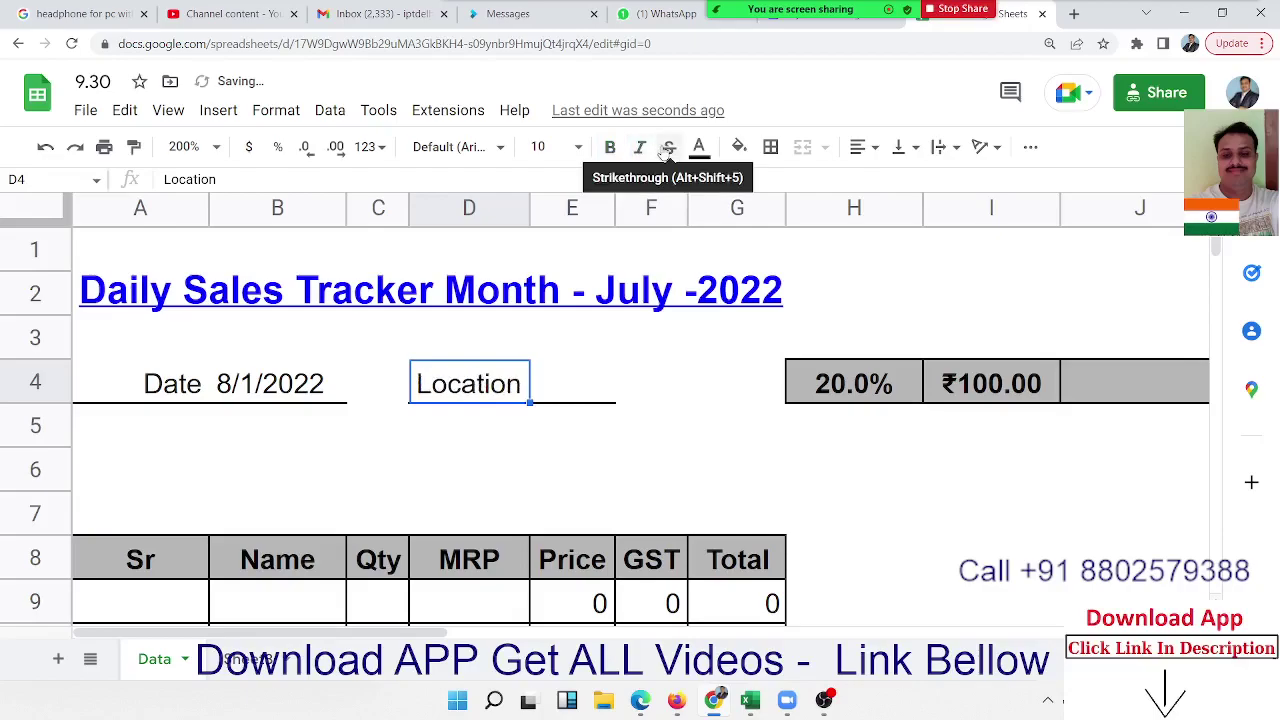
{"action": "left_click", "coordinate": [668, 147]}
{"action": "left_click", "coordinate": [665, 150]}
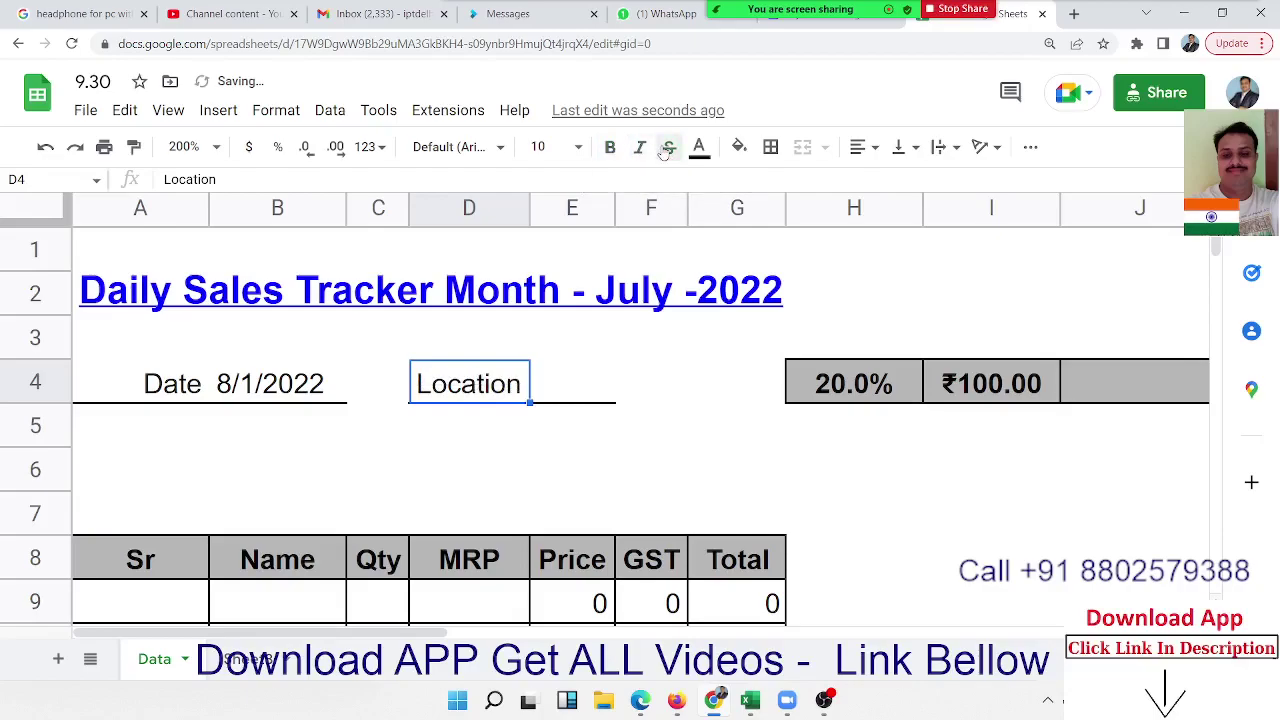
{"action": "left_click", "coordinate": [662, 14]}
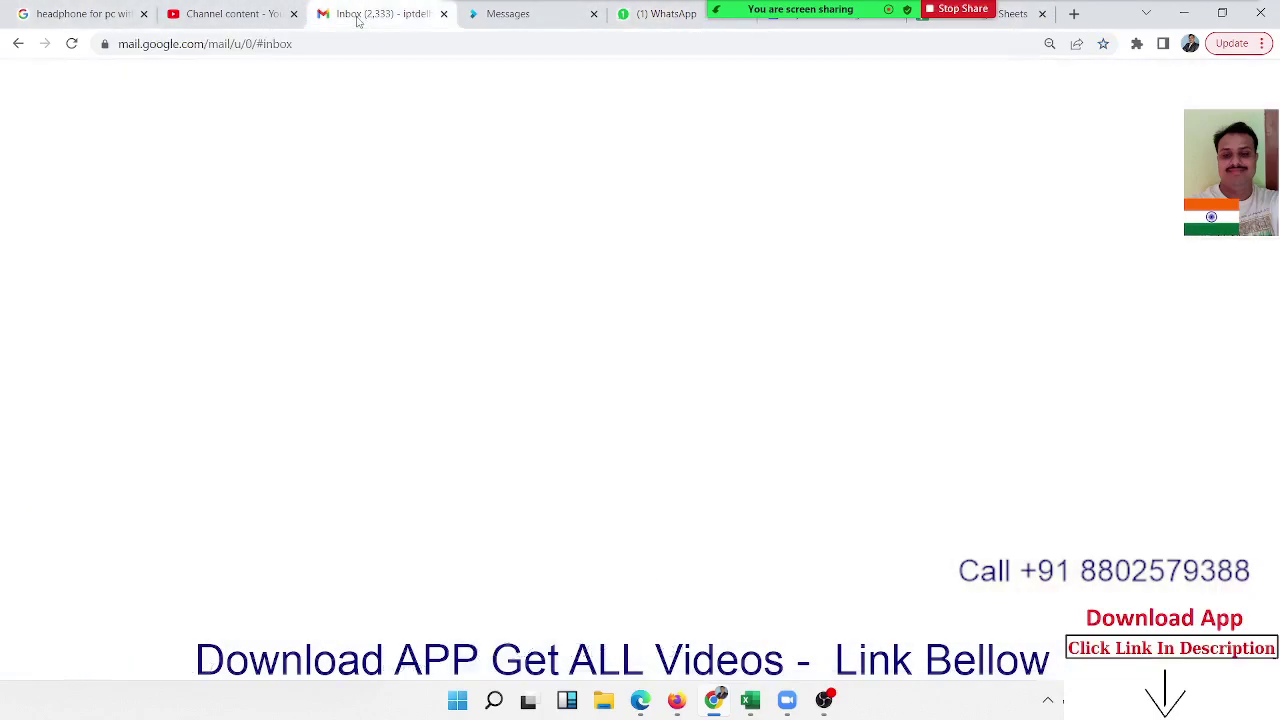
In Gmail, glance through the Google Forms and Zoom emails, returning to the inbox.
{"action": "left_click", "coordinate": [365, 18]}
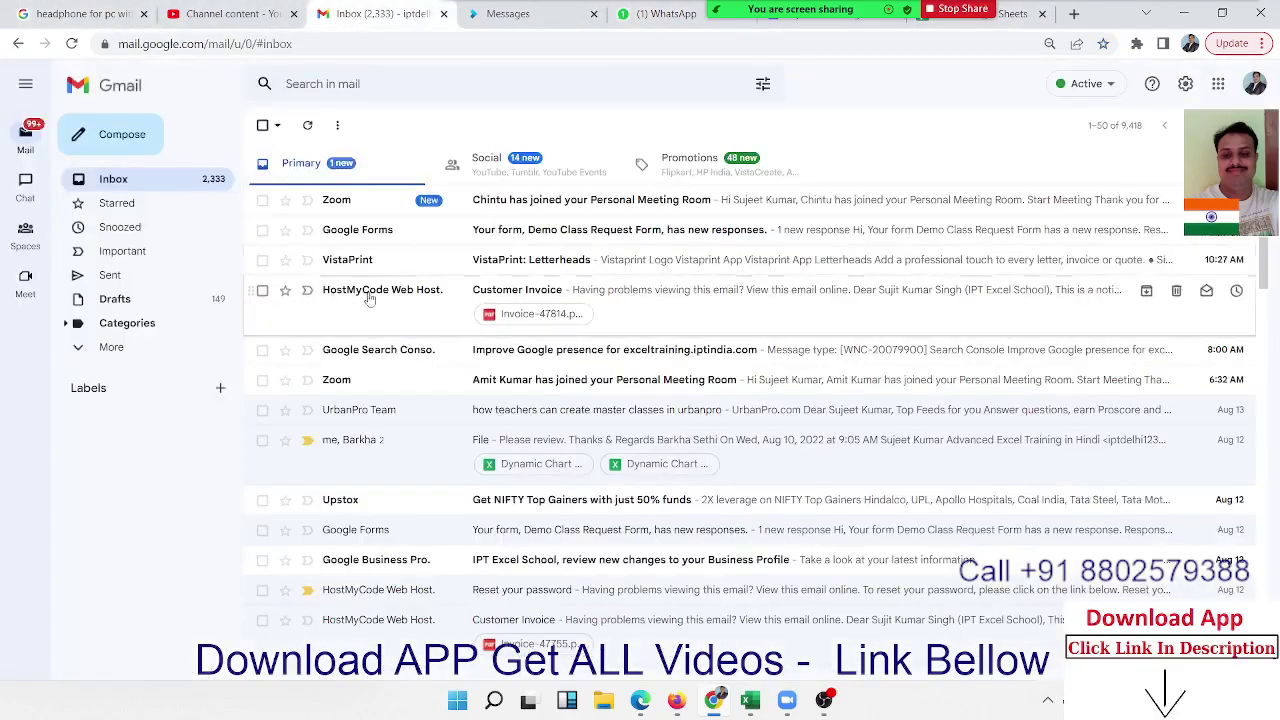
{"action": "left_click", "coordinate": [498, 242]}
{"action": "scroll", "coordinate": [500, 265], "scroll_direction": "down", "scroll_amount": 2}
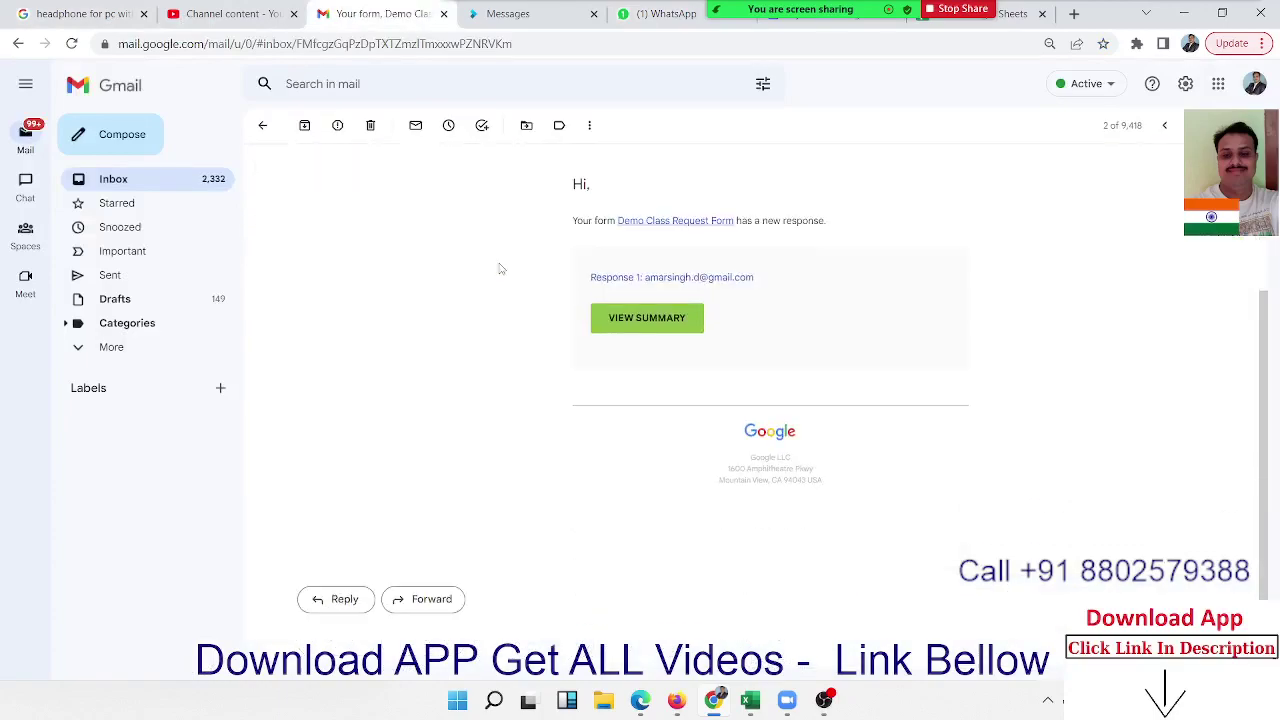
{"action": "scroll", "coordinate": [500, 262], "scroll_direction": "up", "scroll_amount": 2}
{"action": "left_click", "coordinate": [149, 182]}
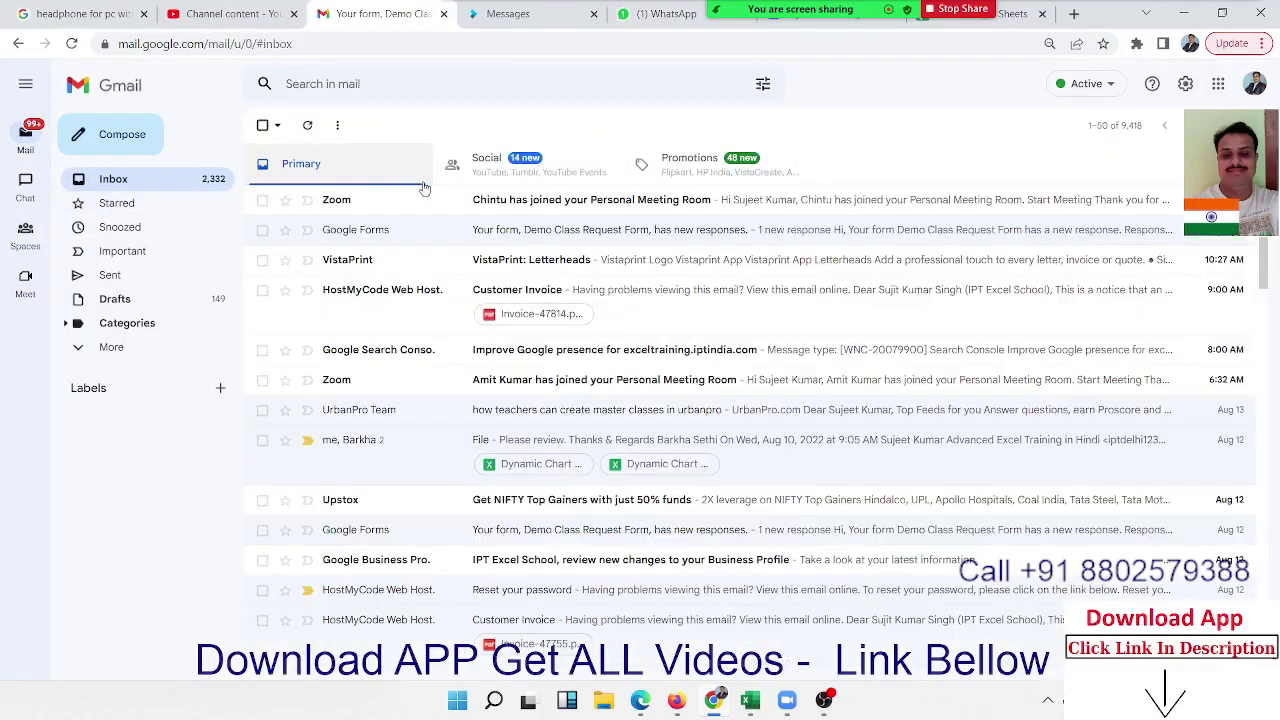
{"action": "left_click", "coordinate": [490, 200]}
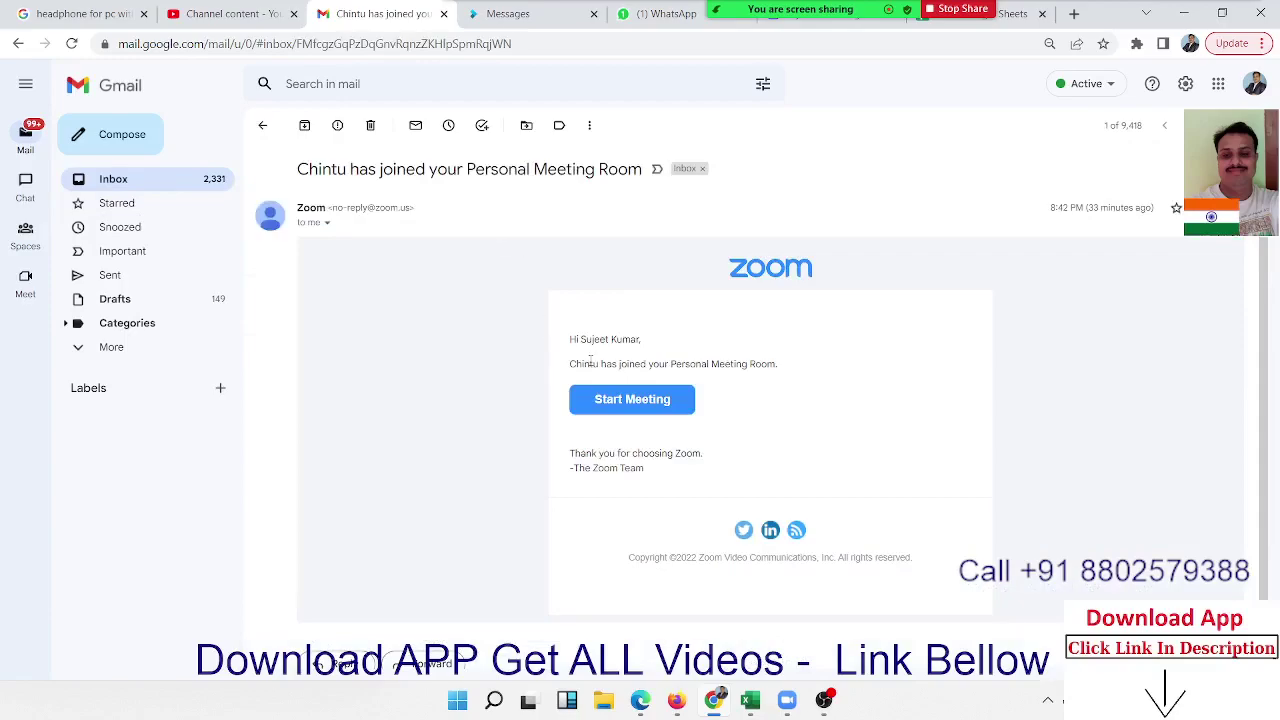
{"action": "scroll", "coordinate": [580, 375], "scroll_direction": "down", "scroll_amount": 2}
{"action": "scroll", "coordinate": [580, 375], "scroll_direction": "up", "scroll_amount": 2}
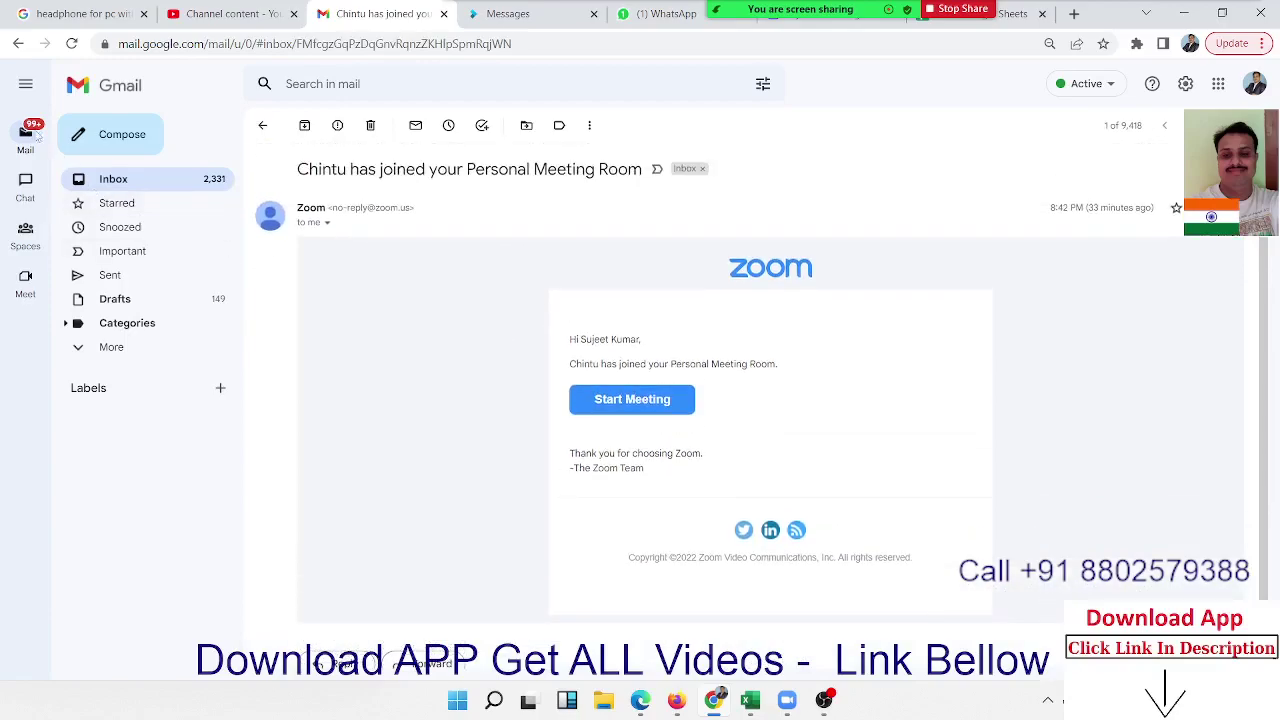
{"action": "left_click", "coordinate": [100, 180]}
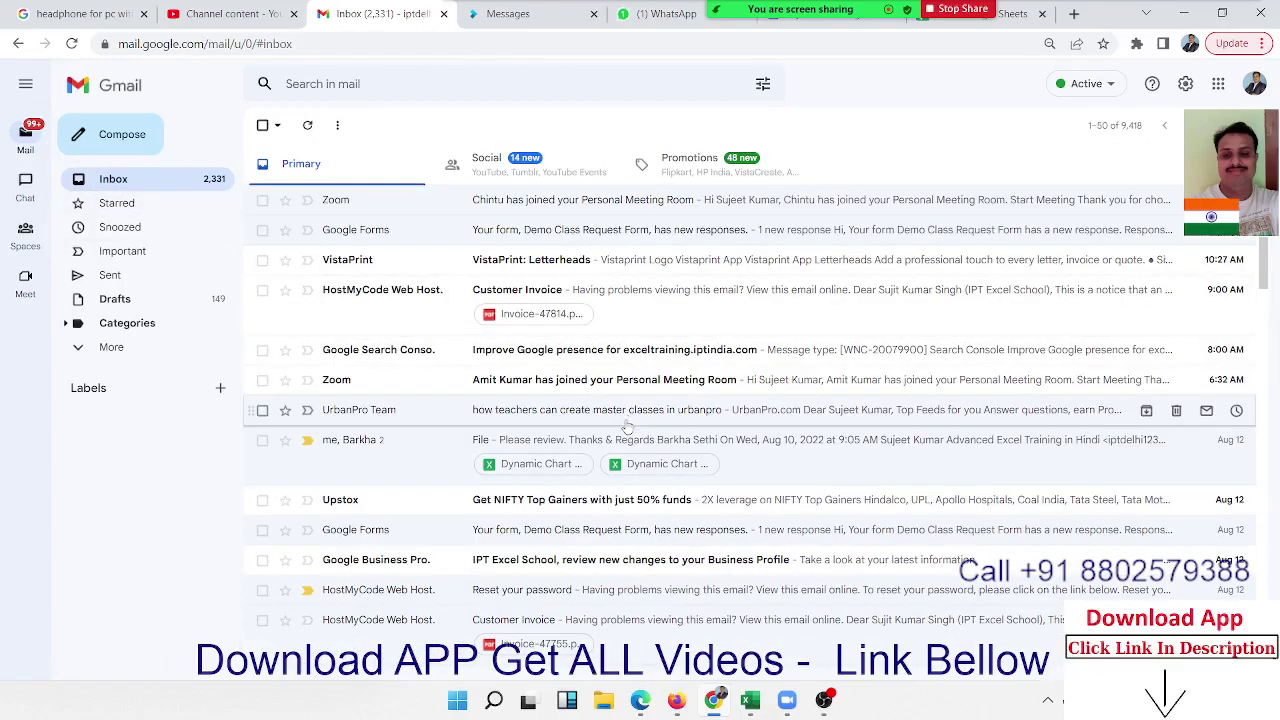
Open the Search Console email and copy its paragraph about the verified Domain property.
{"action": "left_click", "coordinate": [612, 352]}
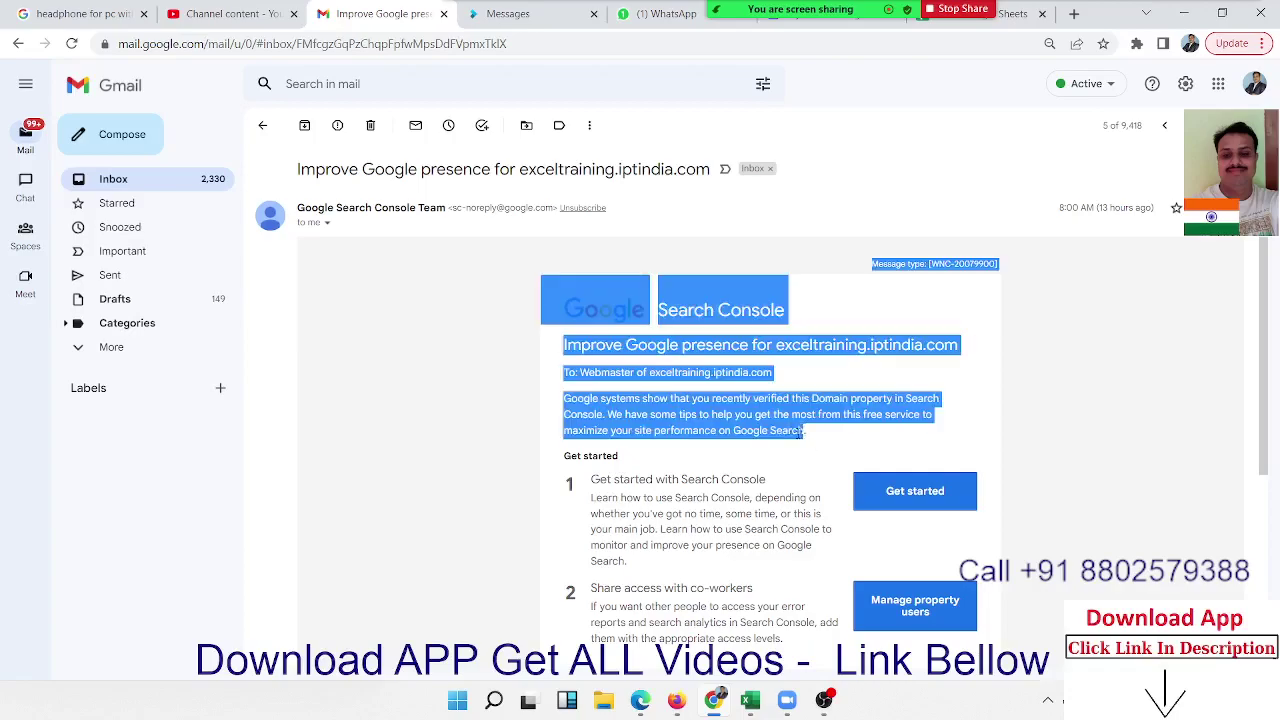
{"action": "mouse_move", "coordinate": [808, 444]}
{"action": "left_mouse_down"}
{"action": "mouse_move", "coordinate": [558, 395]}
{"action": "mouse_move", "coordinate": [857, 447]}
{"action": "left_mouse_up"}
{"action": "left_click", "coordinate": [558, 395]}
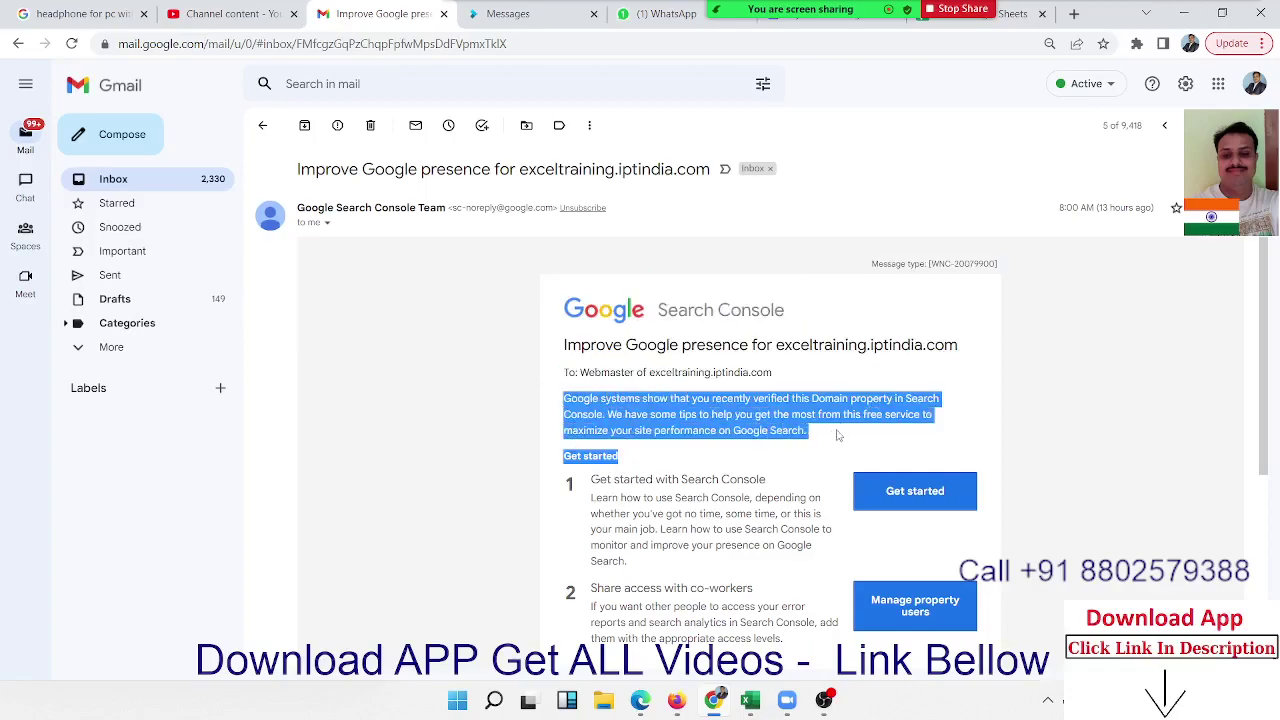
{"action": "left_click_drag", "start_coordinate": [810, 436], "coordinate": [562, 403]}
{"action": "key", "text": "ctrl+c"}
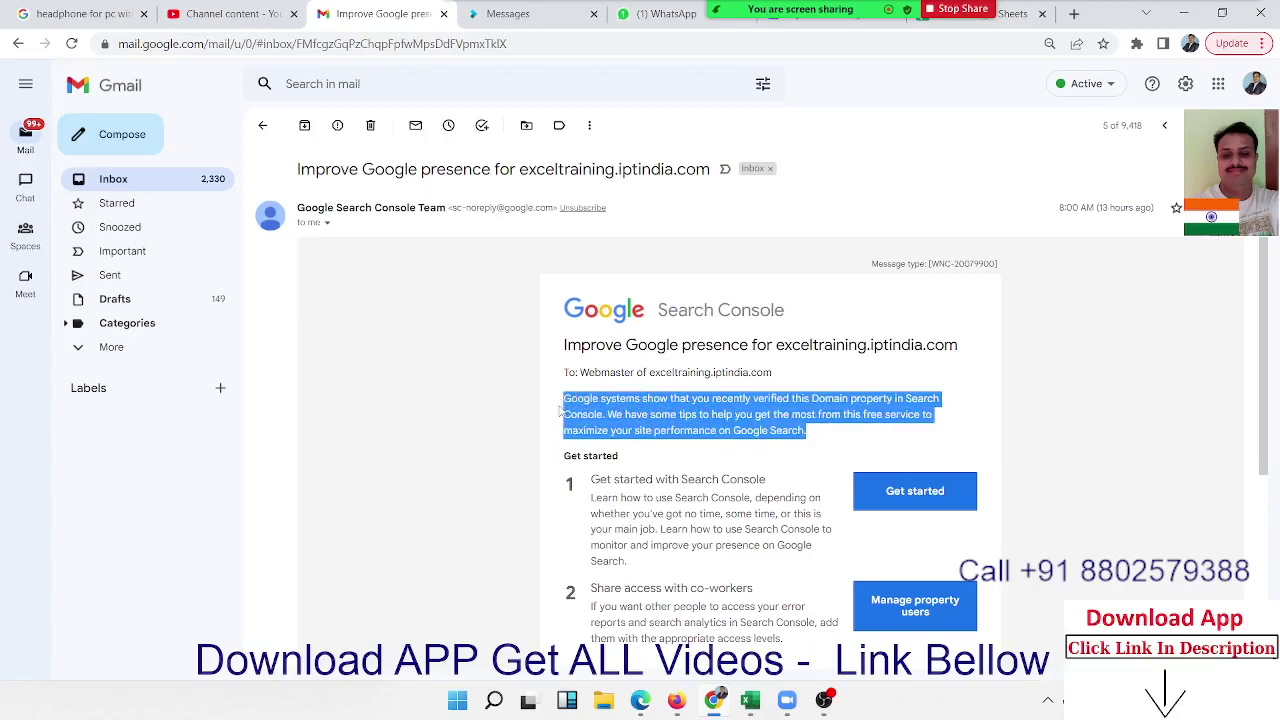
{"action": "mouse_move", "coordinate": [1020, 6]}
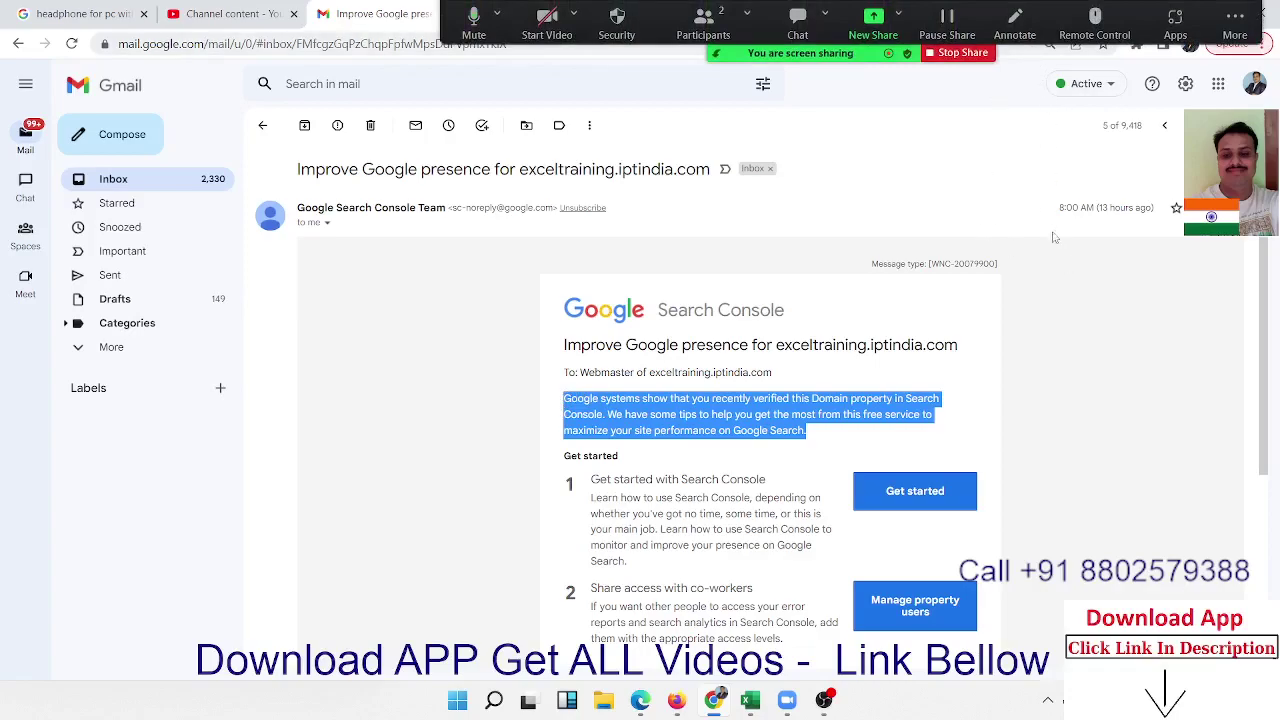
{"action": "left_click", "coordinate": [716, 56]}
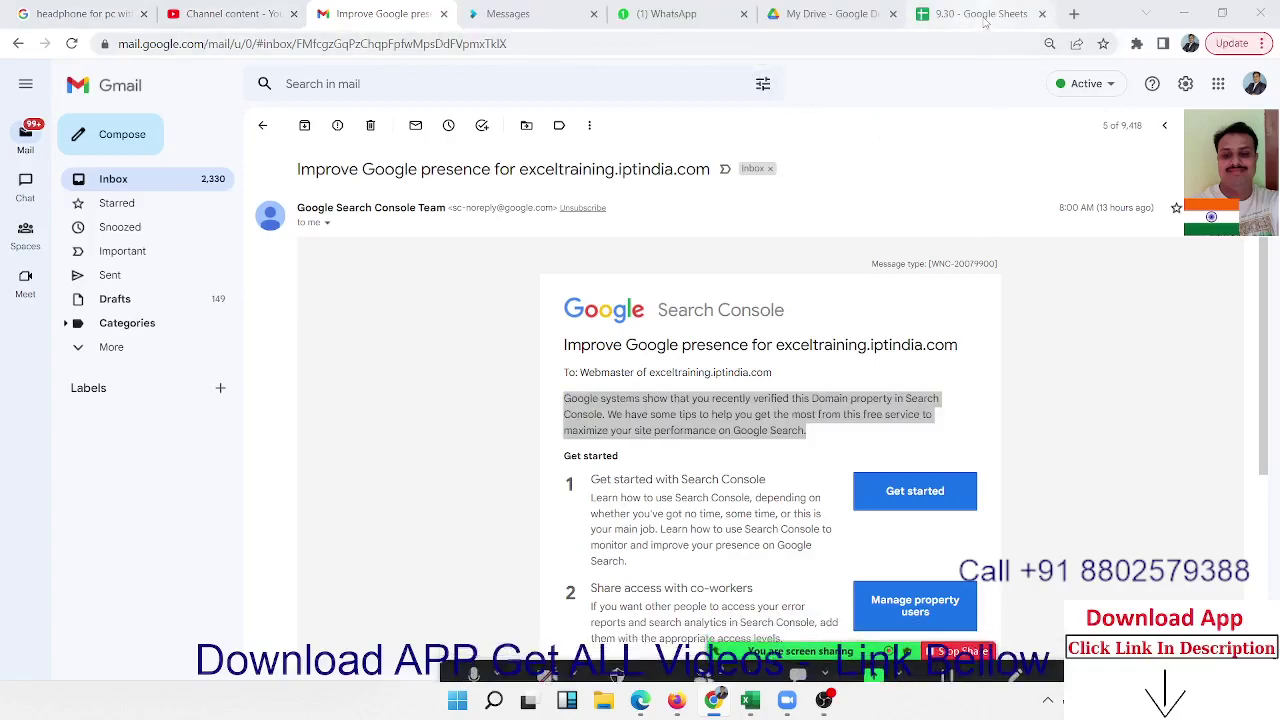
Merge cells B12:D14 on the empty sheet of the 9.30 spreadsheet.
{"action": "left_click", "coordinate": [985, 22]}
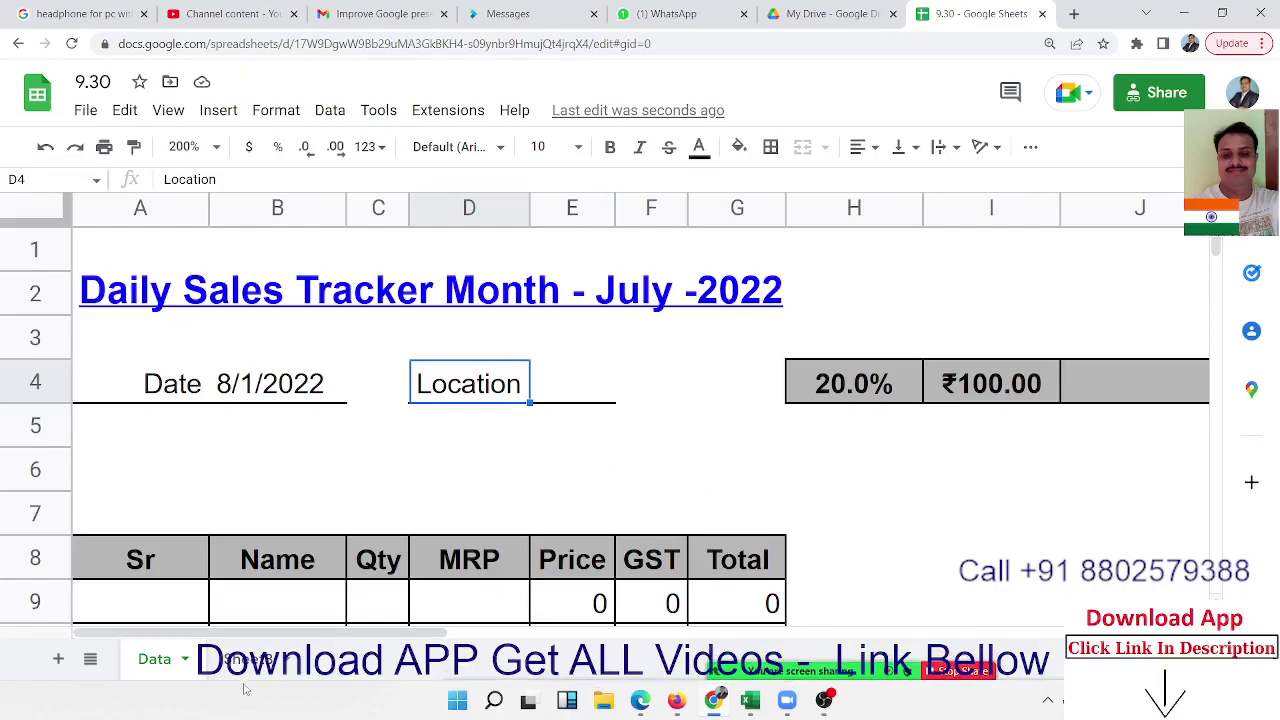
{"action": "left_click", "coordinate": [258, 660]}
{"action": "left_click", "coordinate": [508, 304]}
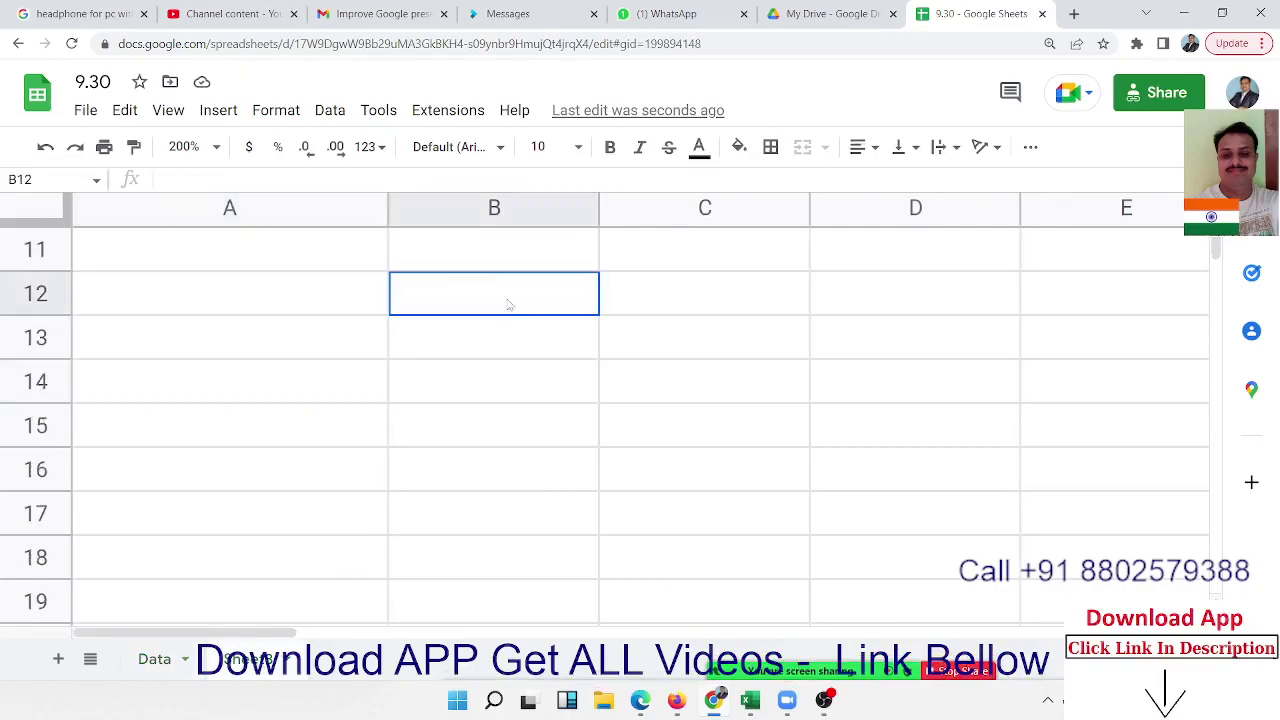
{"action": "left_click_drag", "start_coordinate": [508, 304], "coordinate": [876, 399]}
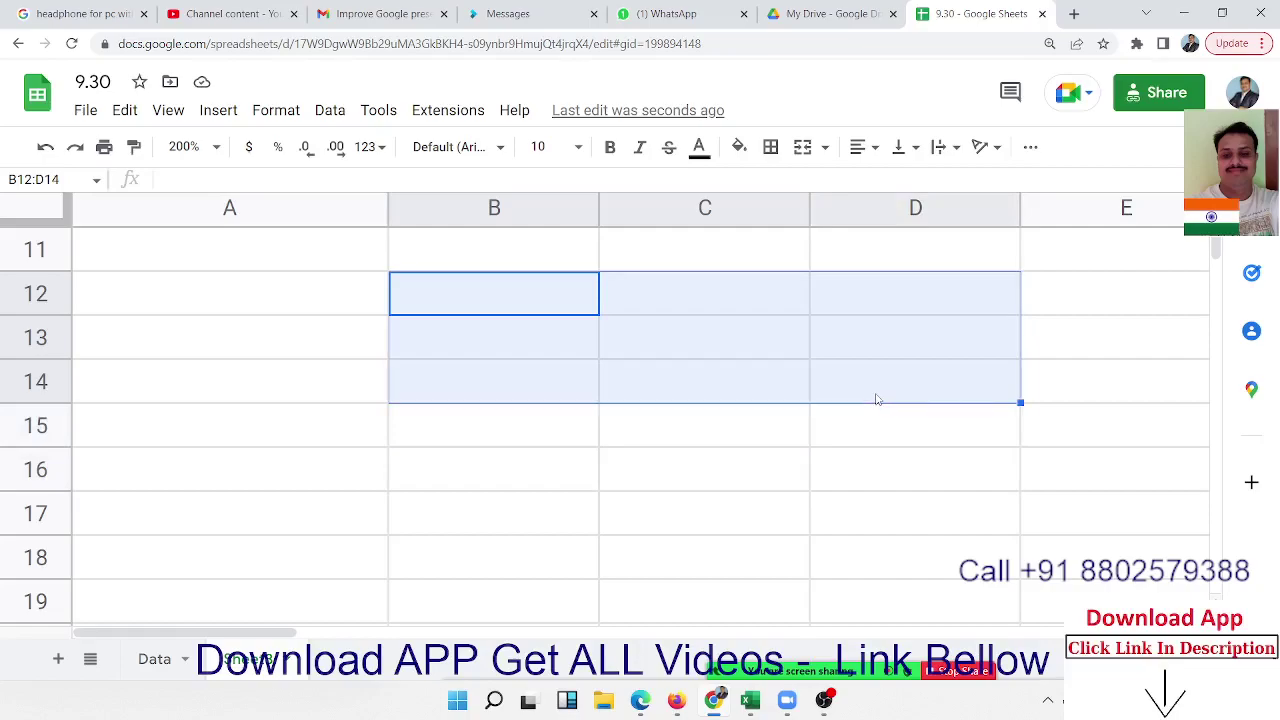
{"action": "left_click", "coordinate": [806, 152]}
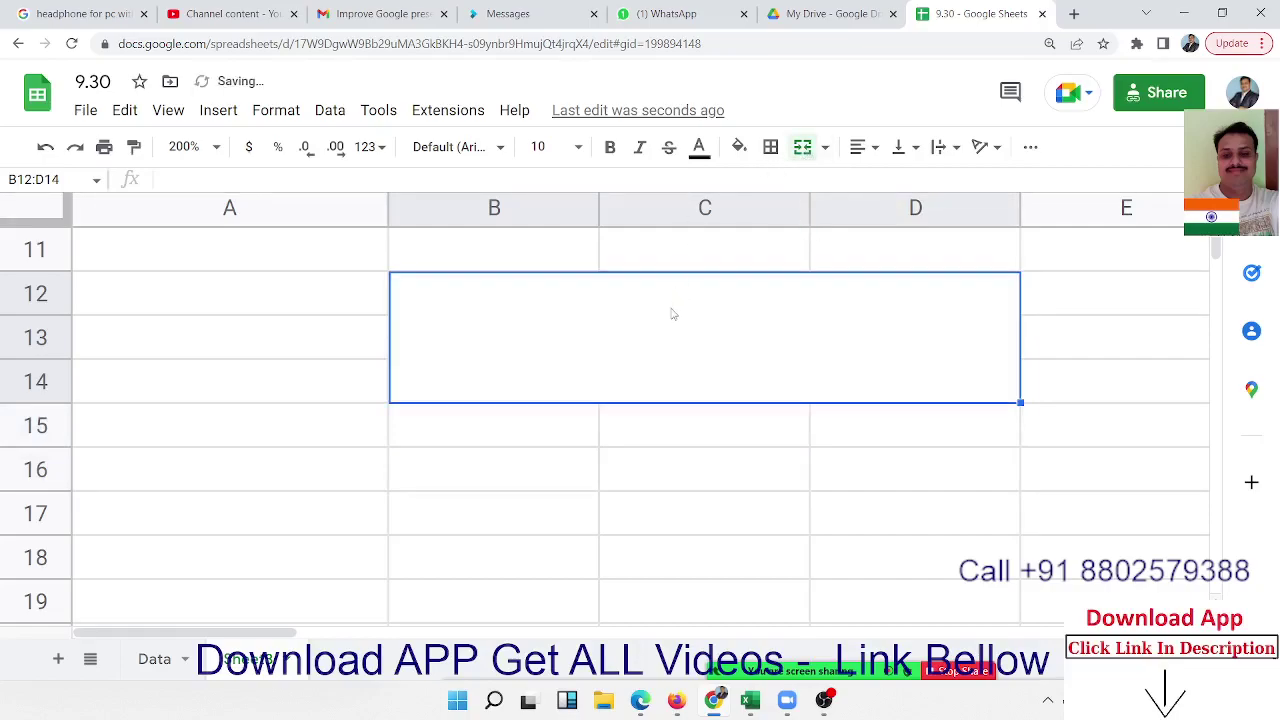
Paste the copied Search Console paragraph inside the merged B12:D14 cell.
{"action": "key", "text": "ctrl+v"}
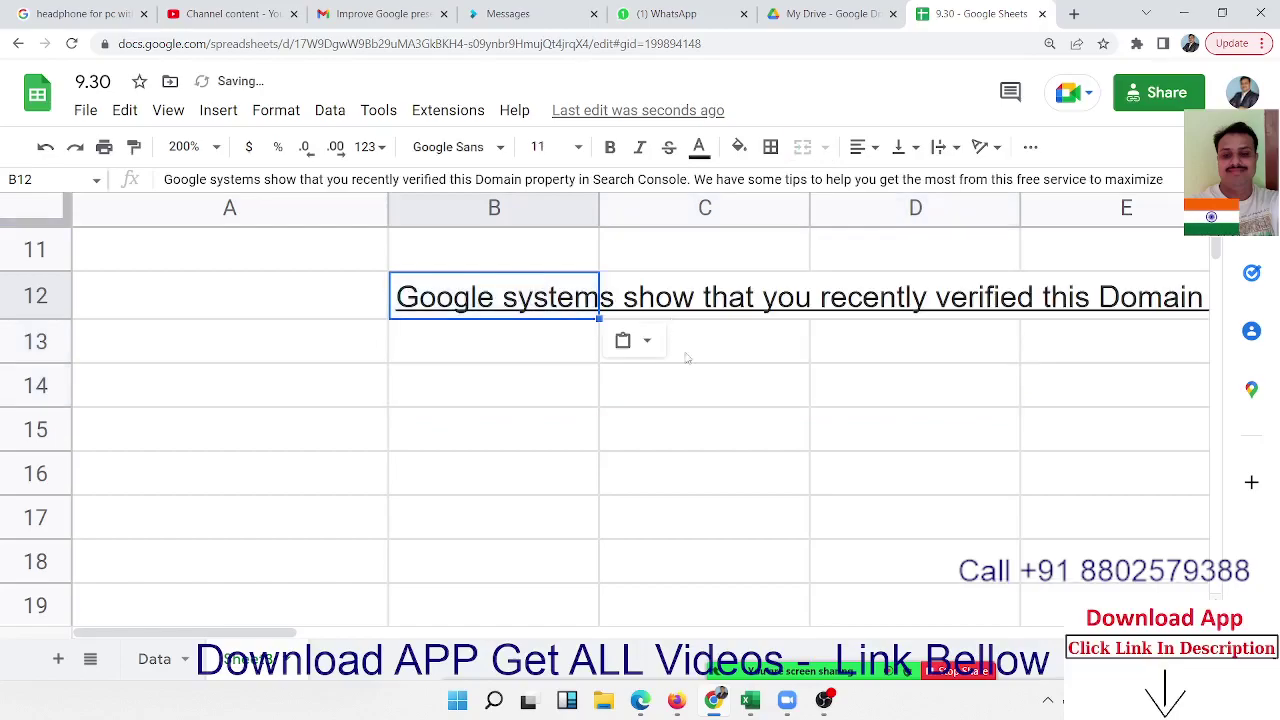
{"action": "left_click", "coordinate": [727, 407]}
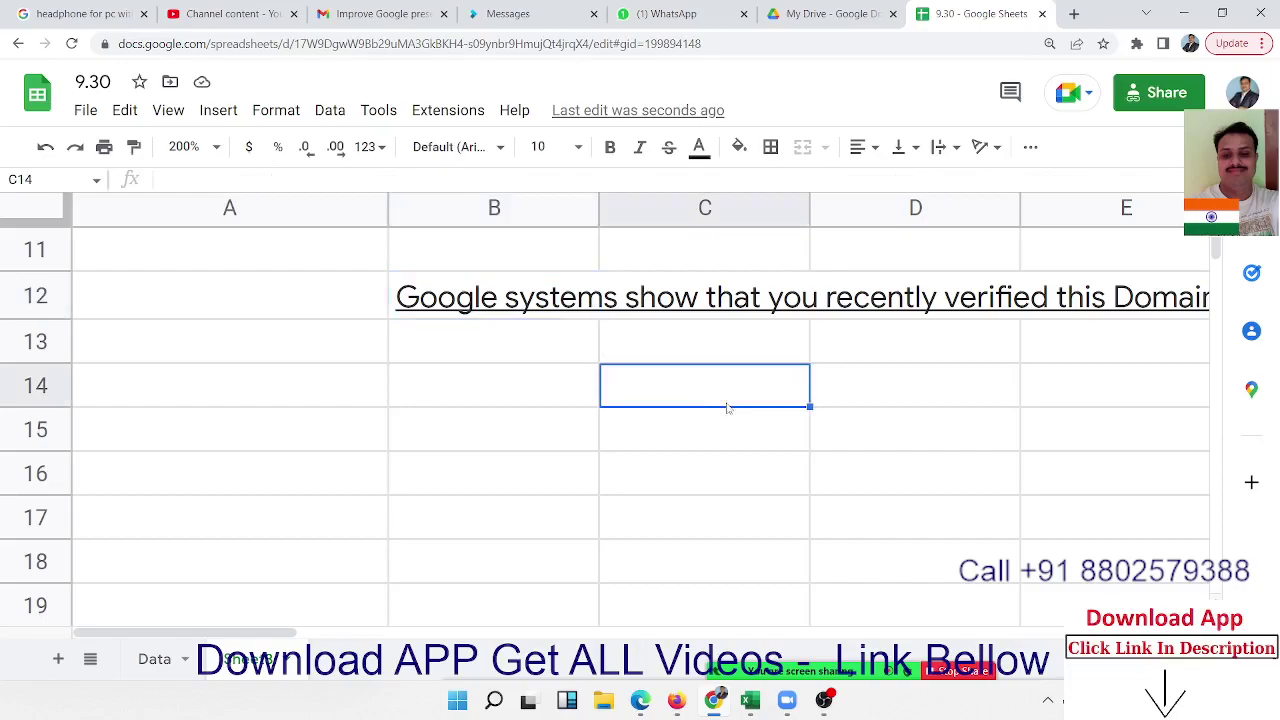
{"action": "key", "text": "ctrl+z"}
{"action": "double_click", "coordinate": [671, 343]}
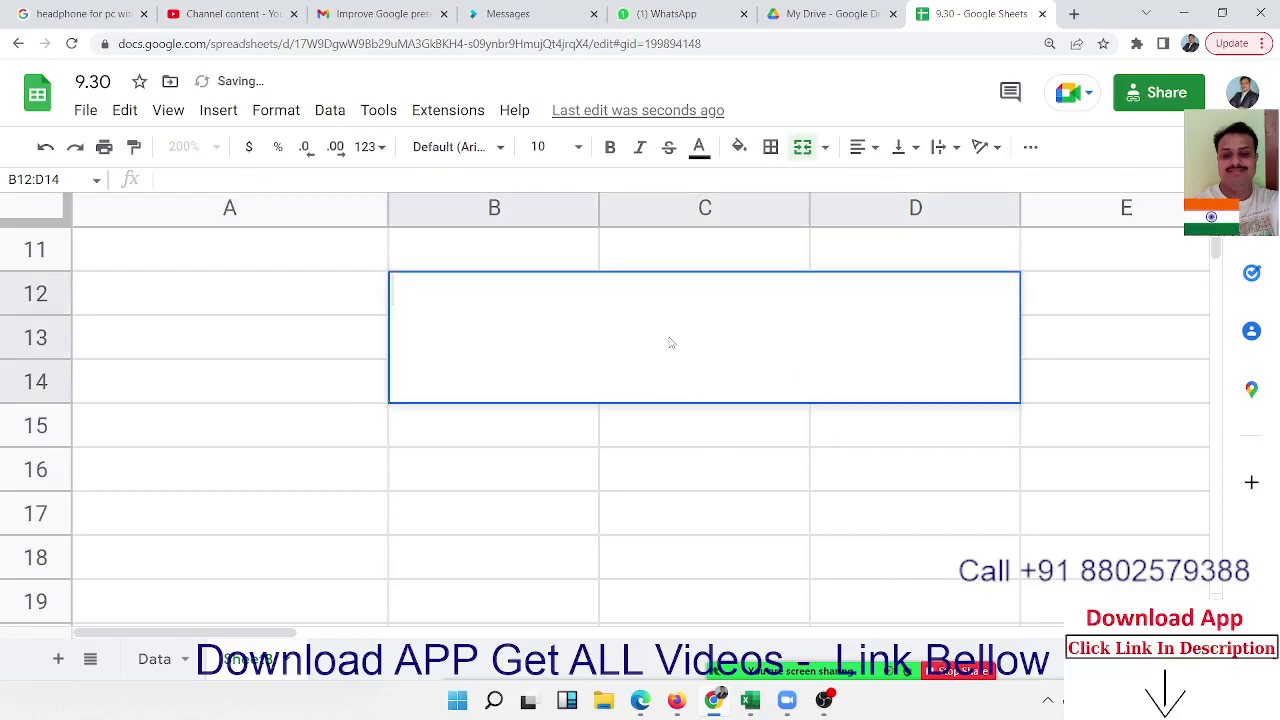
{"action": "key", "text": "ctrl+v"}
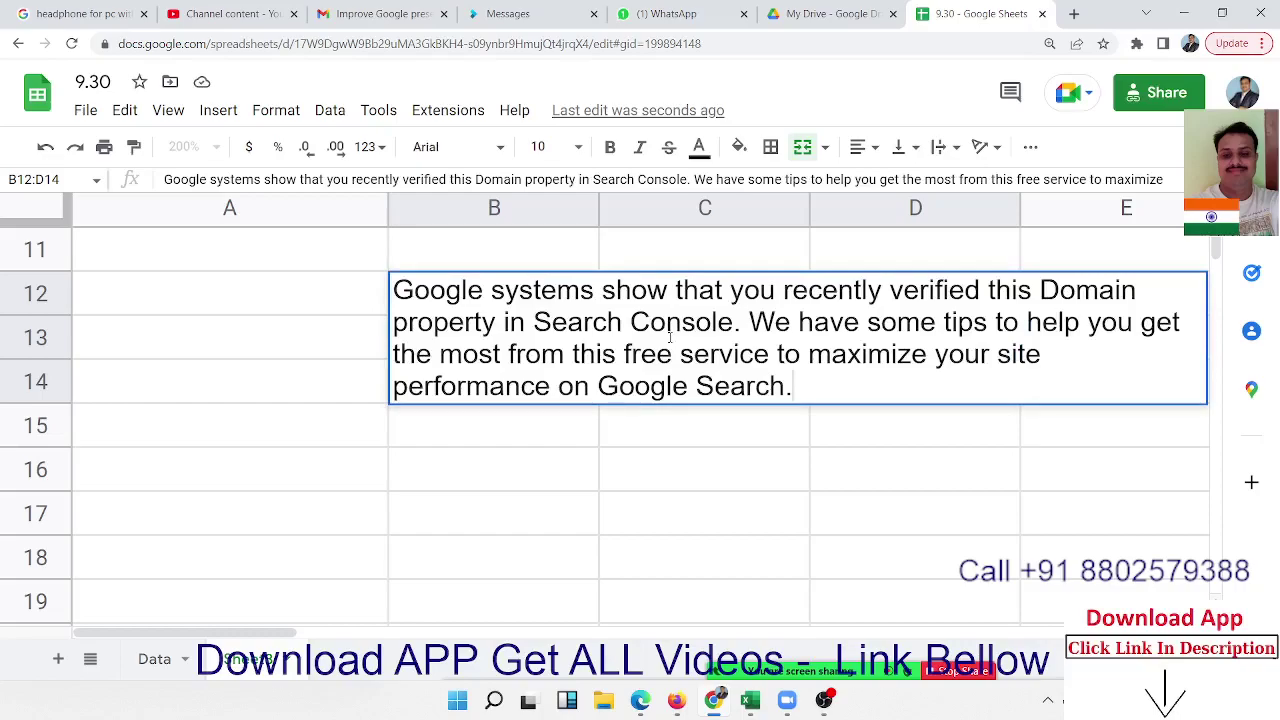
{"action": "key", "text": "Return"}
{"action": "left_click", "coordinate": [703, 525]}
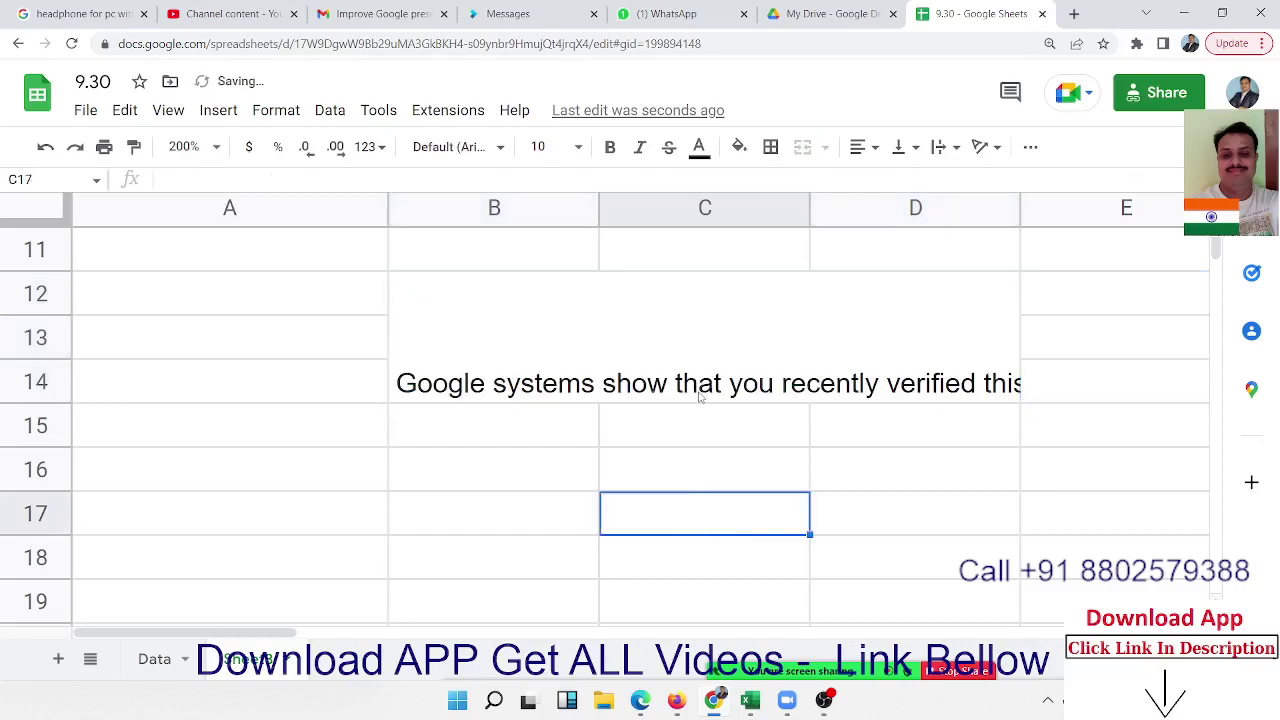
{"action": "left_click", "coordinate": [700, 397]}
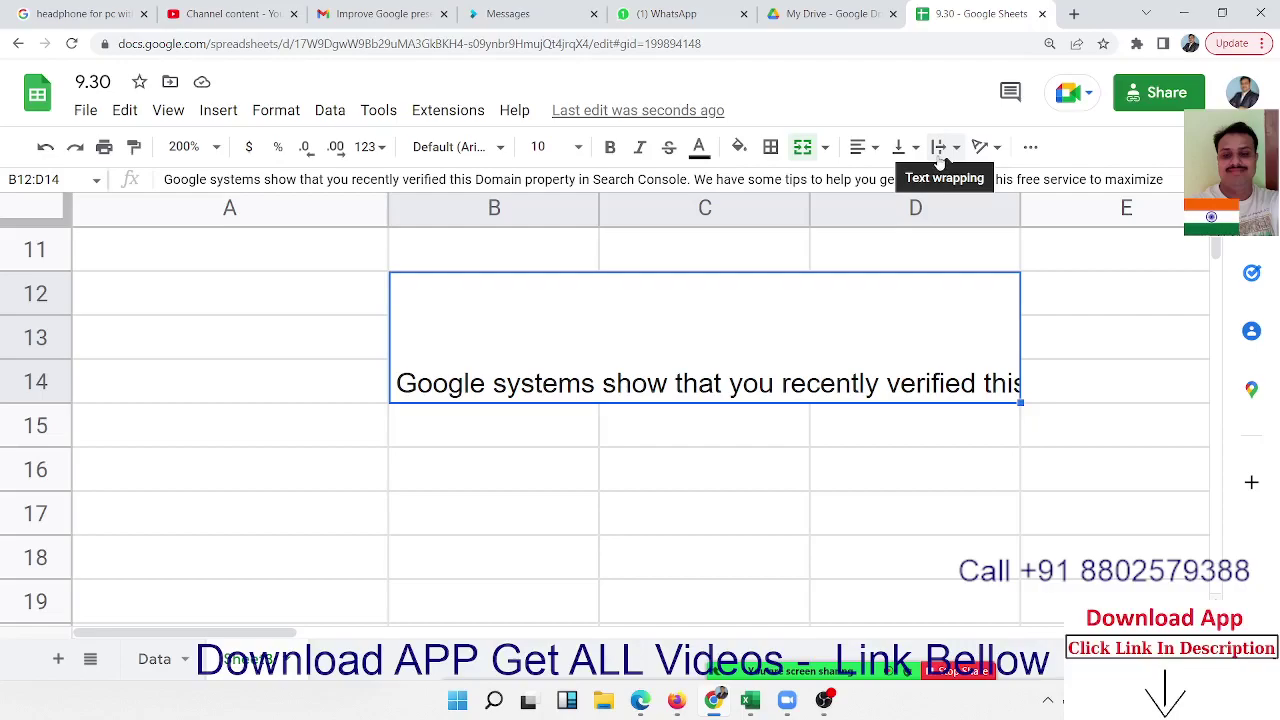
Set merged B12:D14 to Wrap text wrapping, then select the word maximize for editing.
{"action": "left_click", "coordinate": [940, 150]}
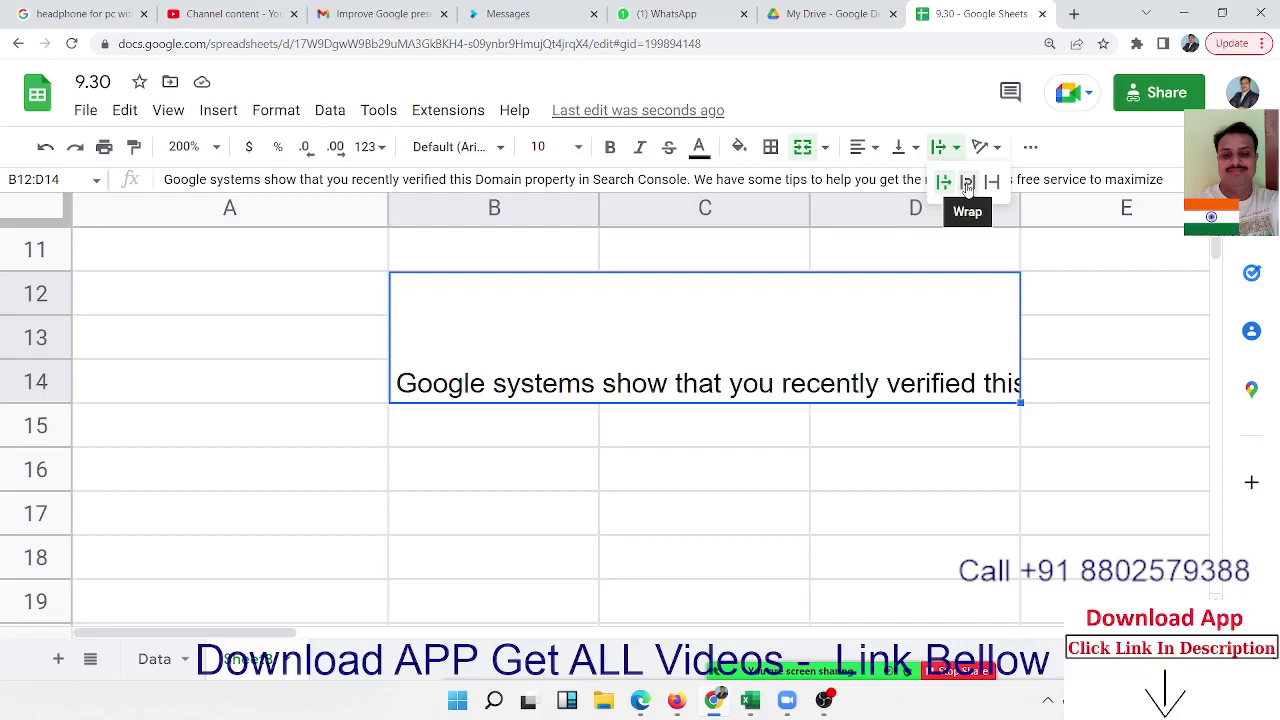
{"action": "left_click", "coordinate": [967, 183]}
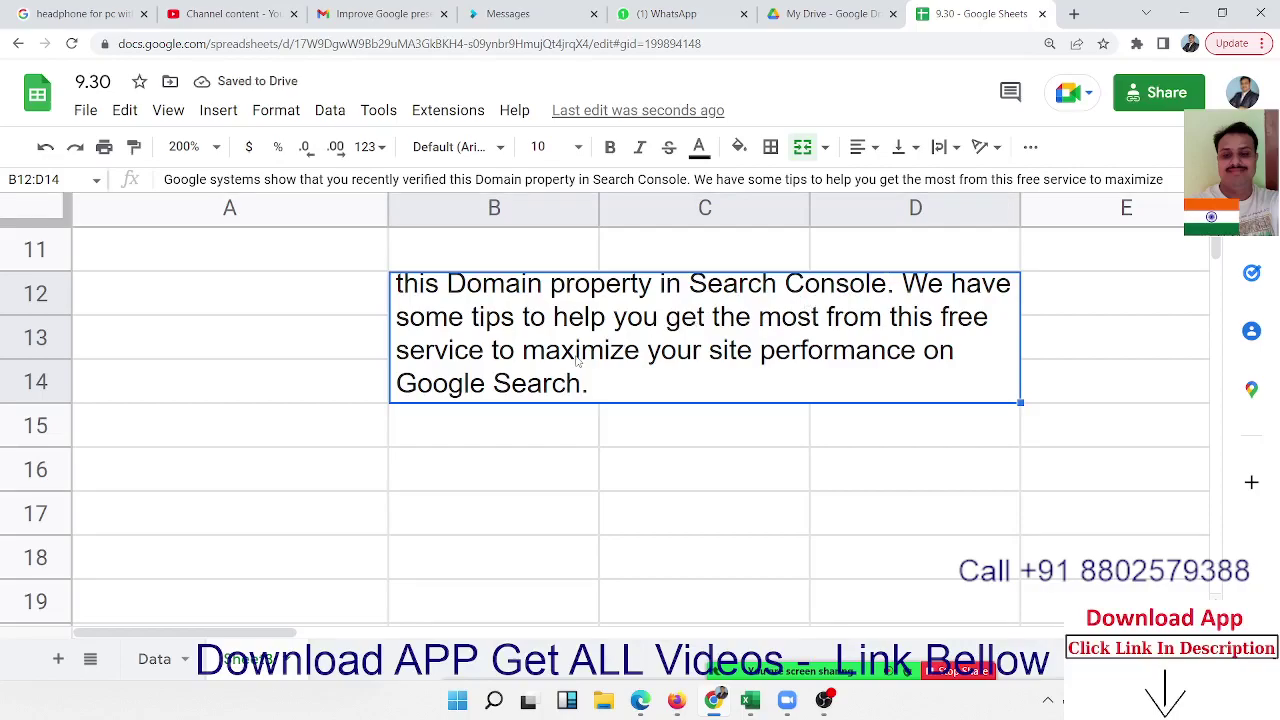
{"action": "key", "text": "Return"}
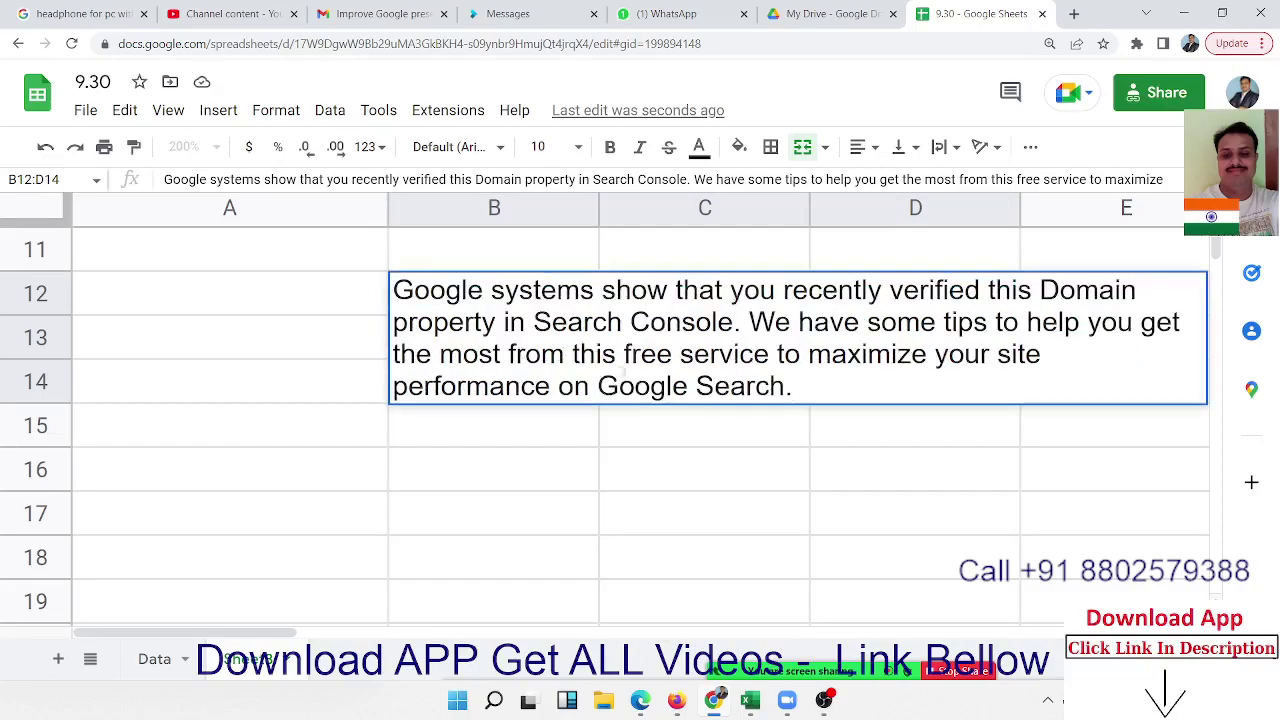
{"action": "double_click", "coordinate": [840, 358]}
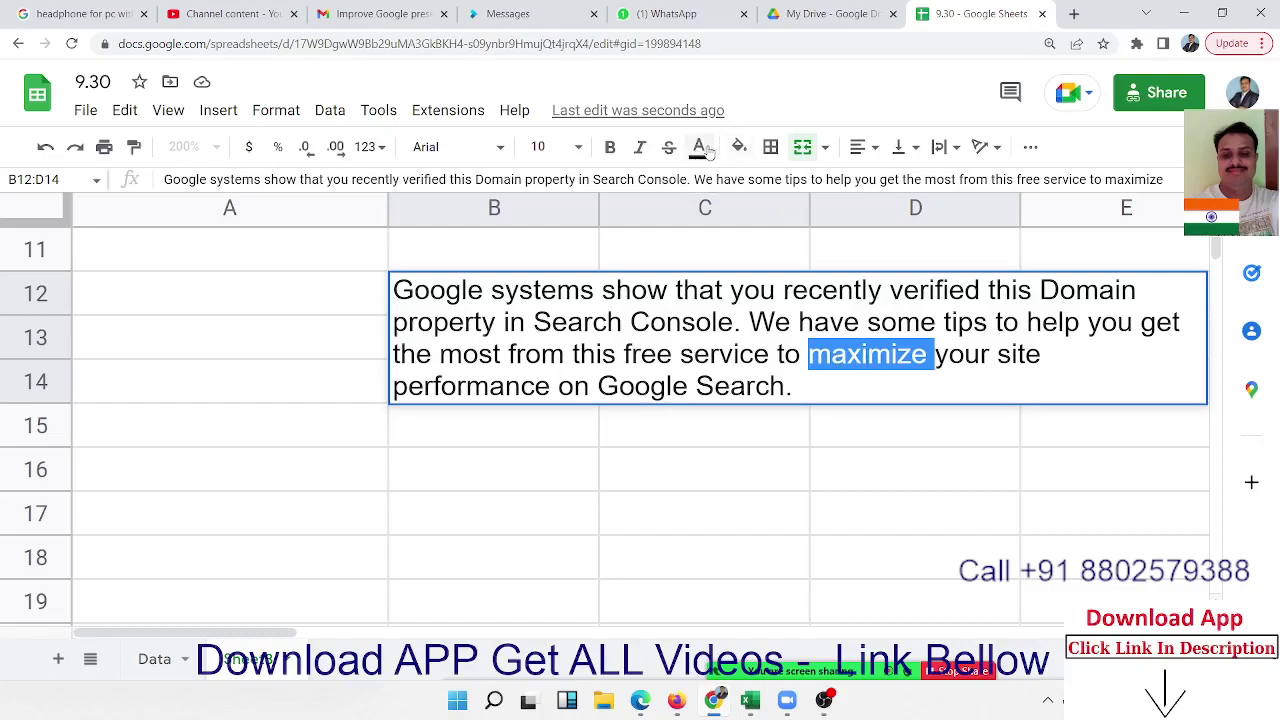
Color the word maximize red, strike it through, and finish editing the cell.
{"action": "left_click", "coordinate": [703, 150]}
{"action": "left_click", "coordinate": [729, 343]}
{"action": "left_click", "coordinate": [669, 150]}
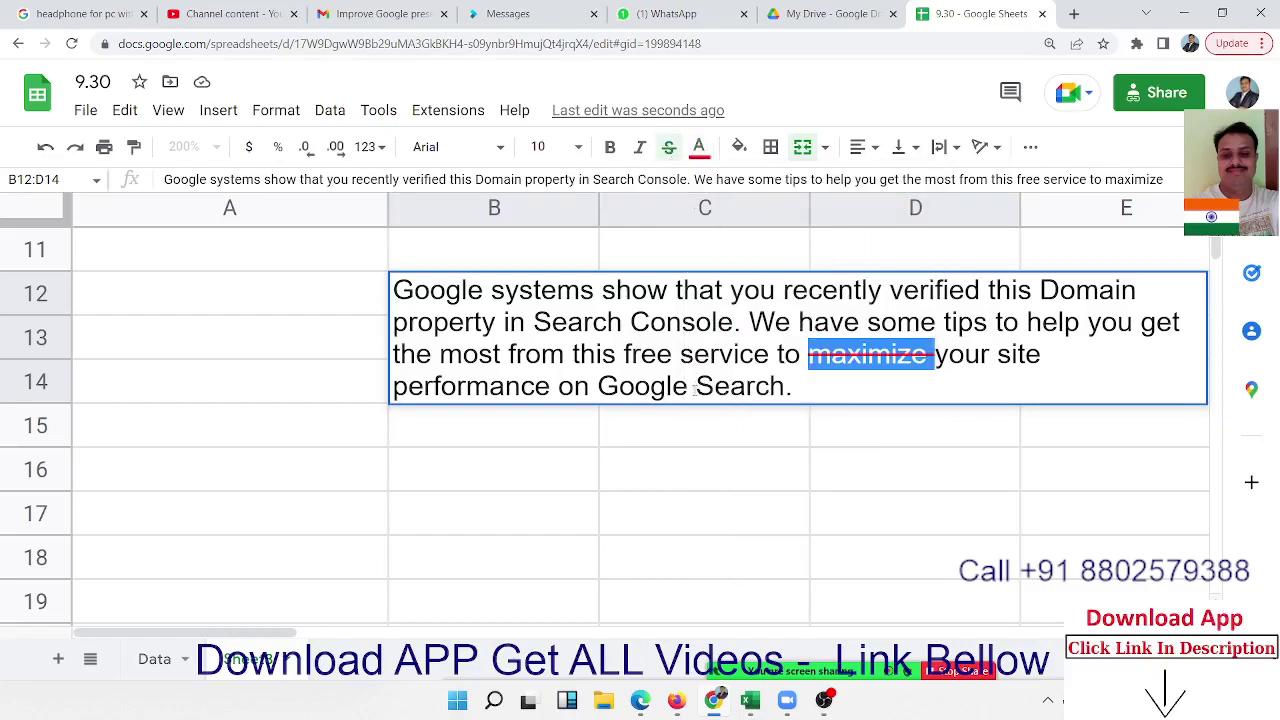
{"action": "left_click", "coordinate": [703, 455]}
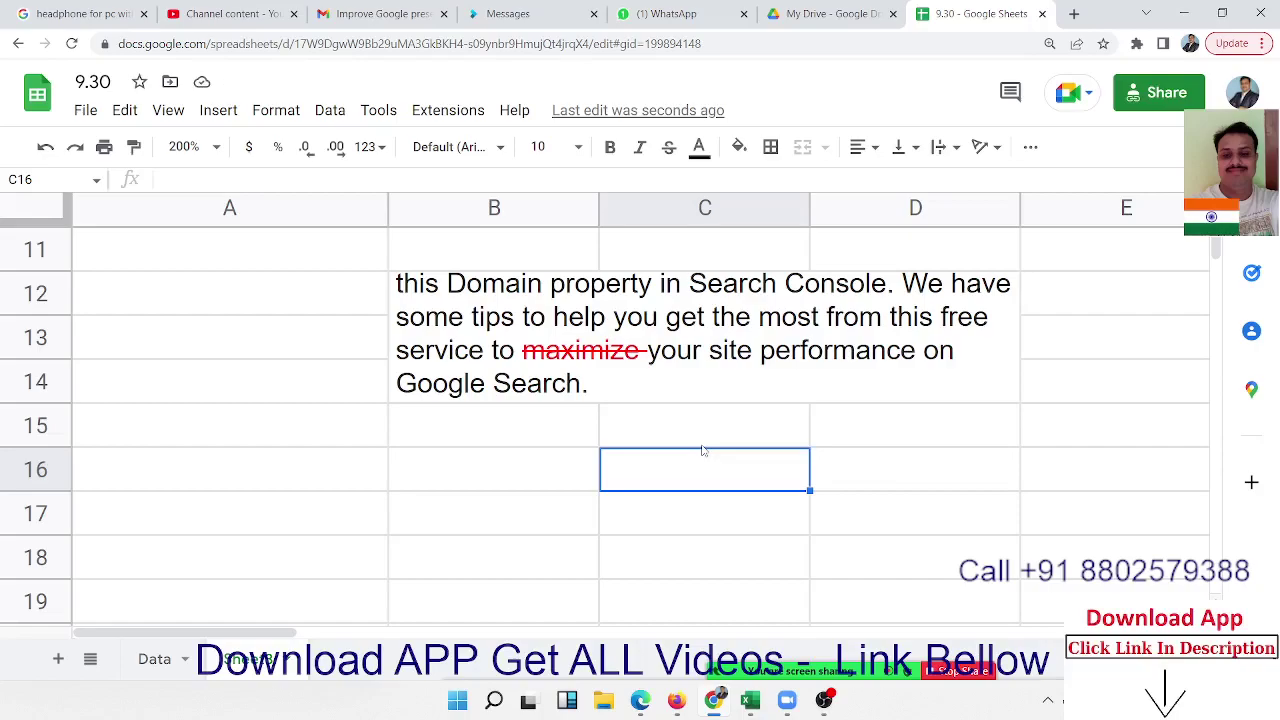
{"action": "left_click", "coordinate": [513, 457]}
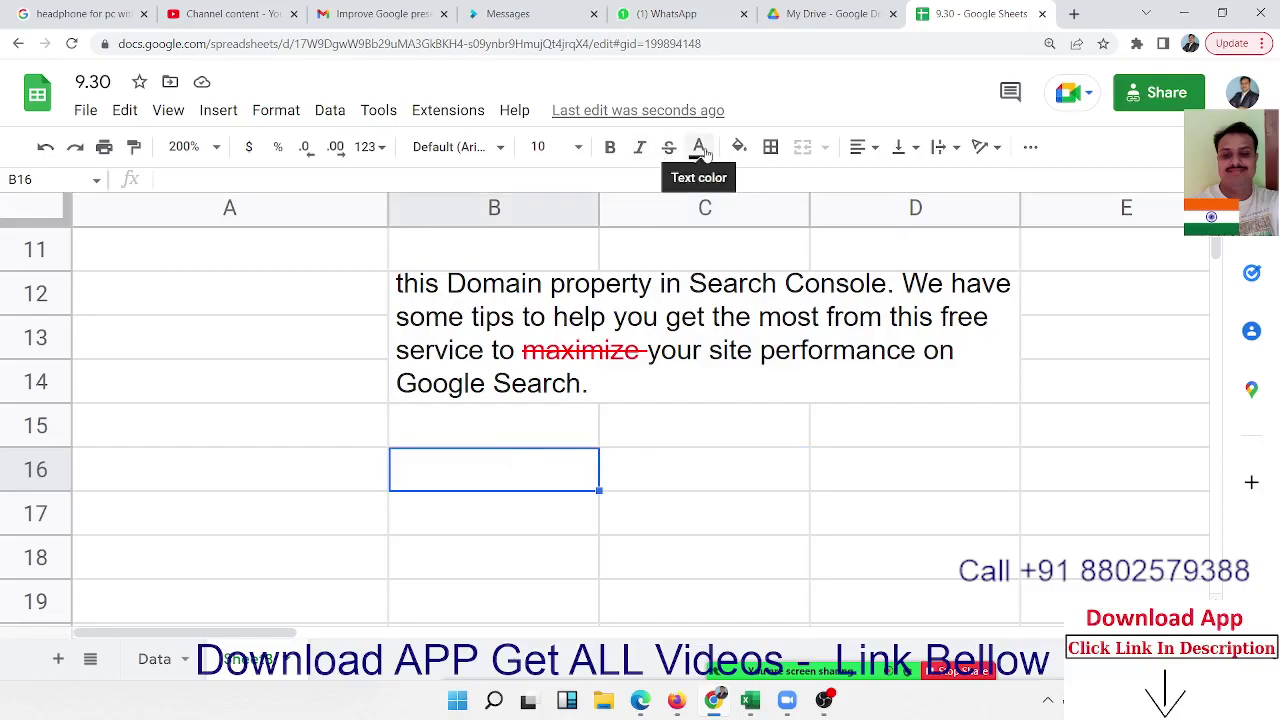
{"action": "scroll", "coordinate": [249, 518], "scroll_direction": "up", "scroll_amount": 5}
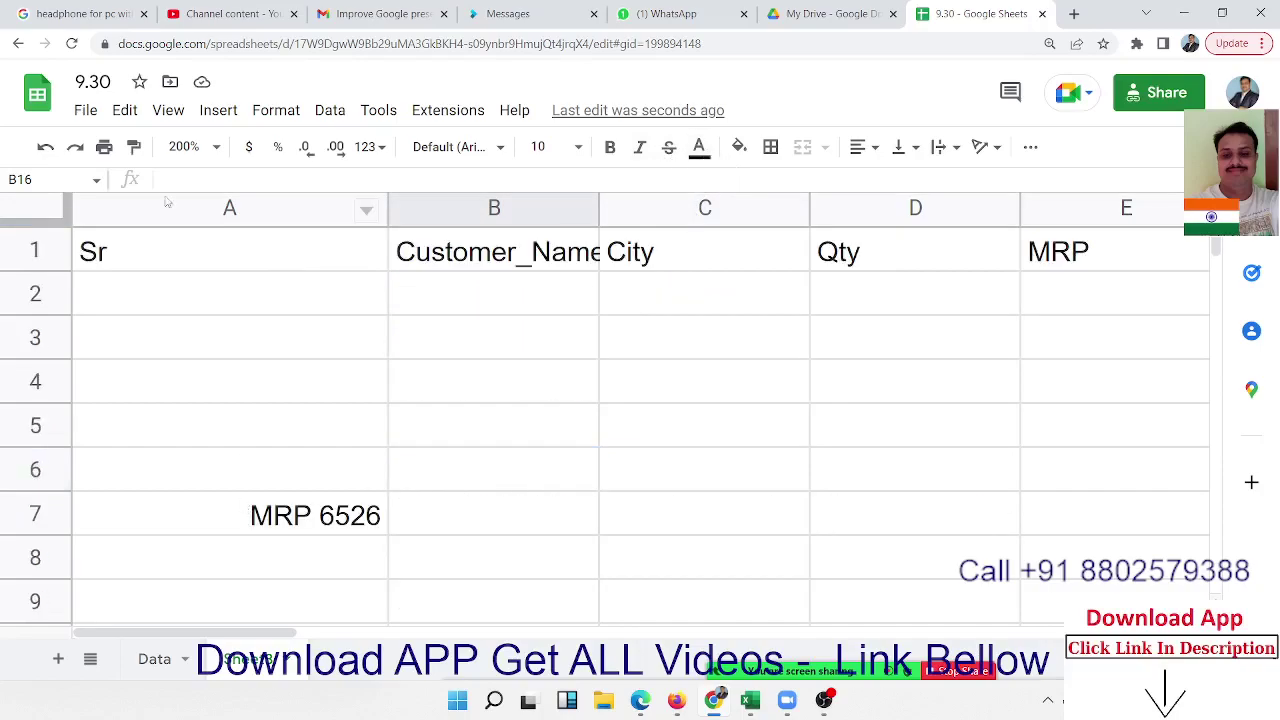
{"action": "left_click_drag", "start_coordinate": [178, 254], "coordinate": [877, 251]}
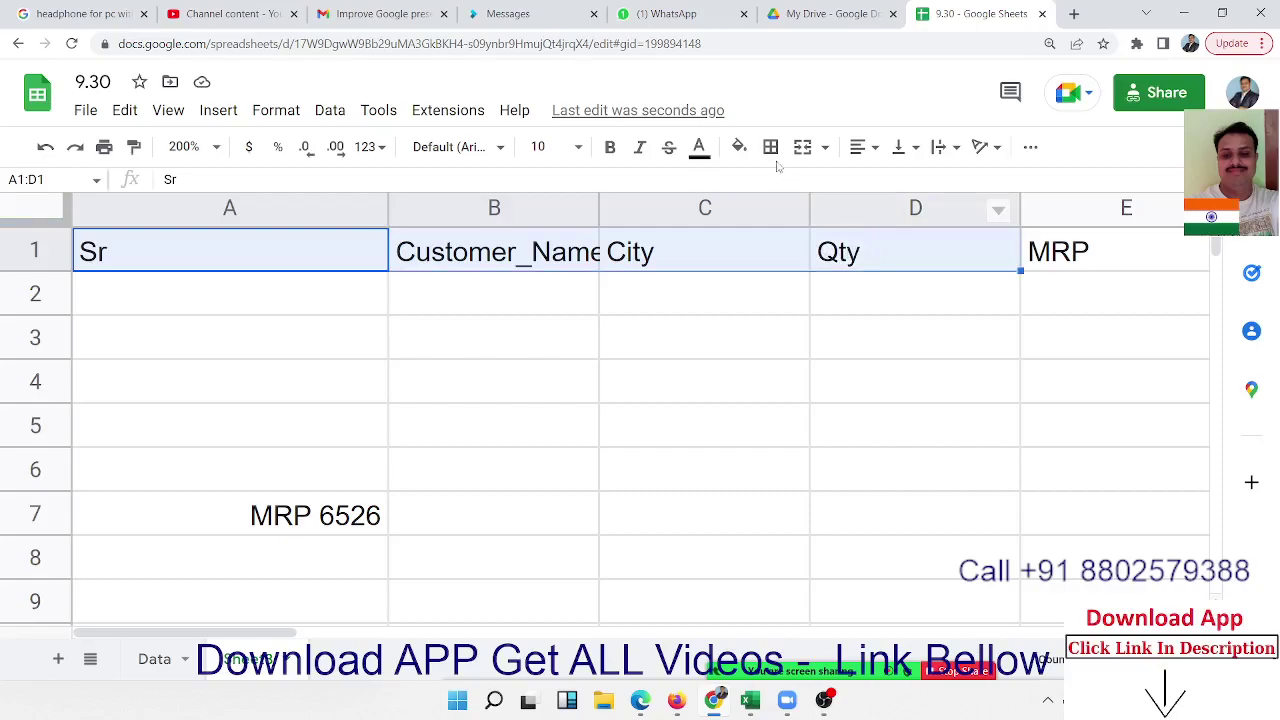
{"action": "left_click", "coordinate": [738, 148]}
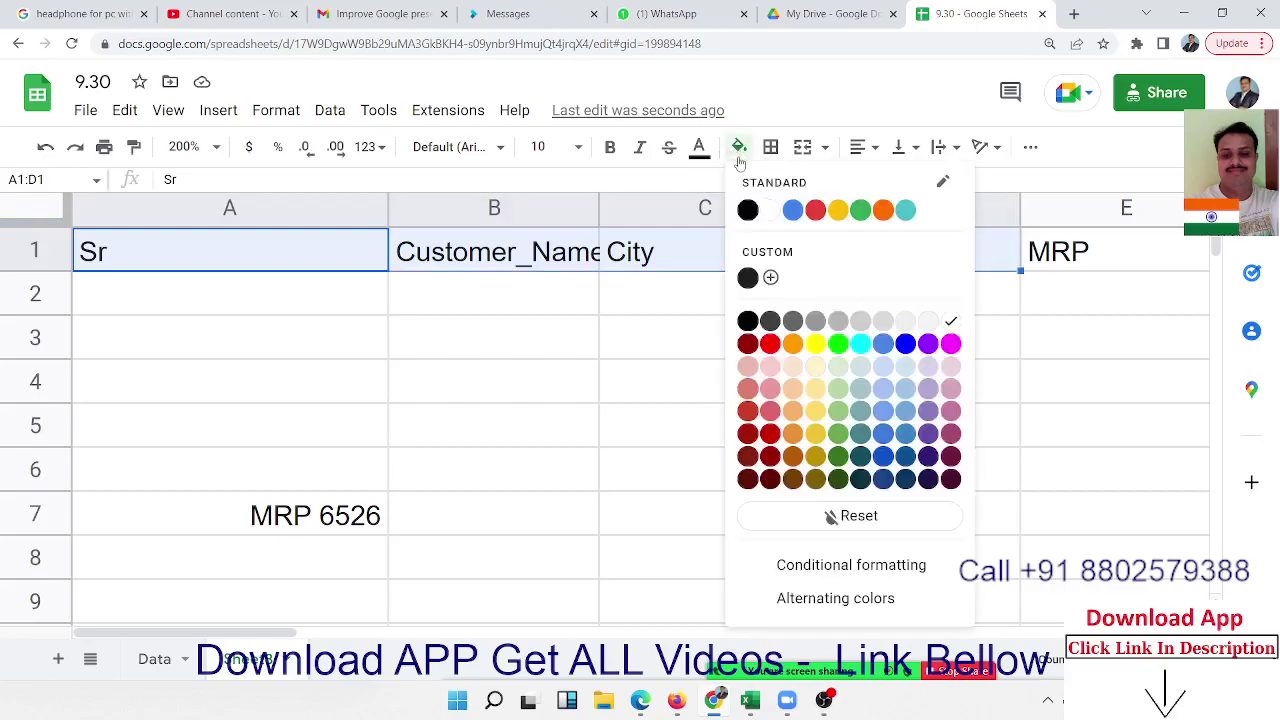
{"action": "left_click", "coordinate": [815, 324]}
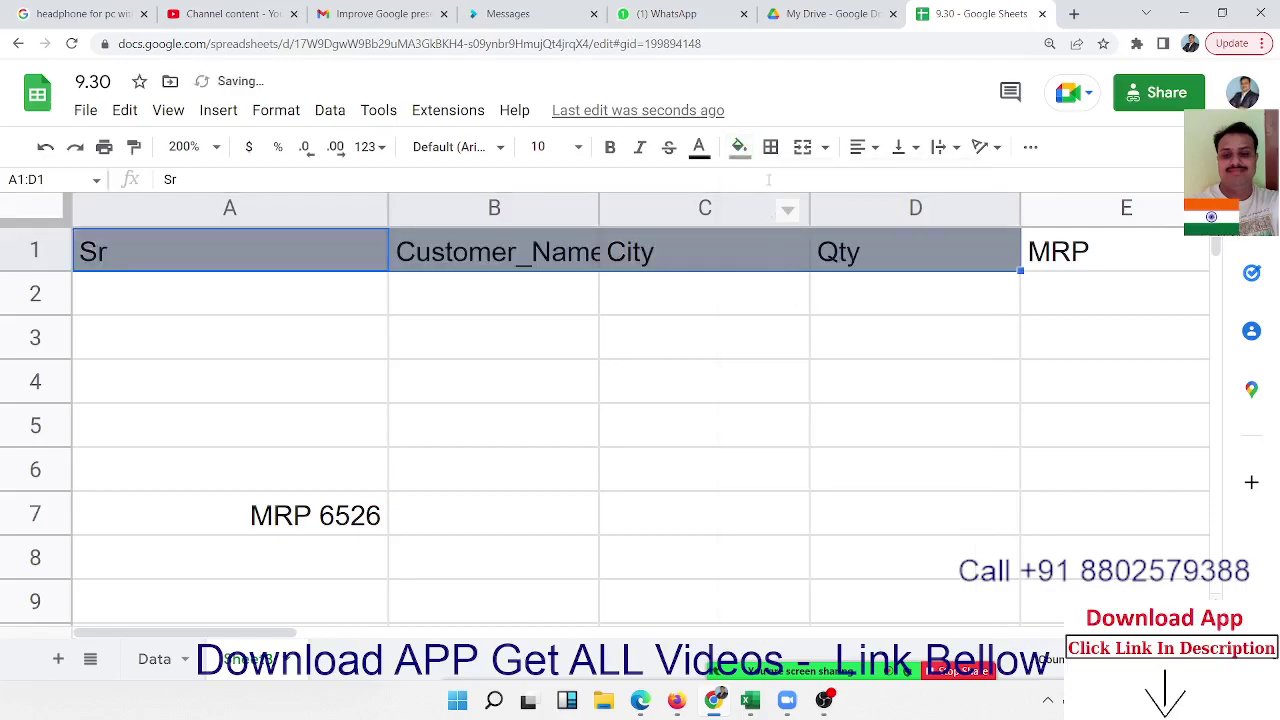
{"action": "left_click", "coordinate": [743, 152]}
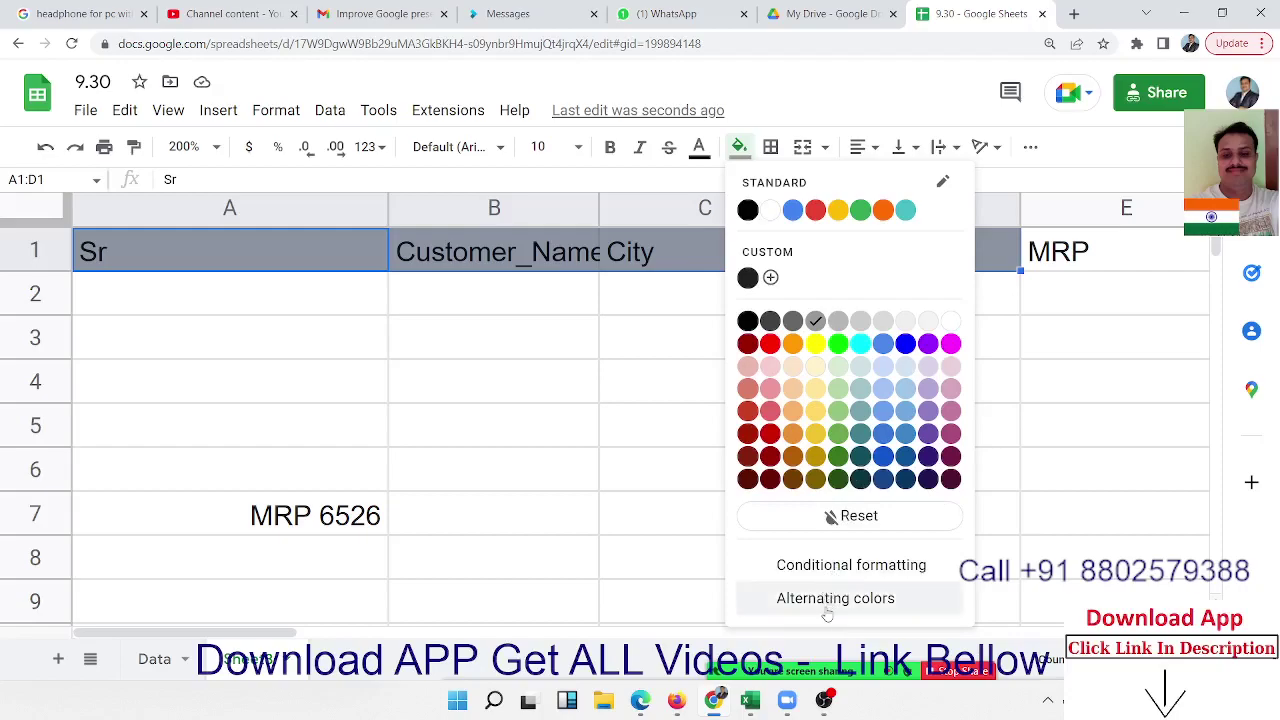
{"action": "left_click", "coordinate": [220, 110]}
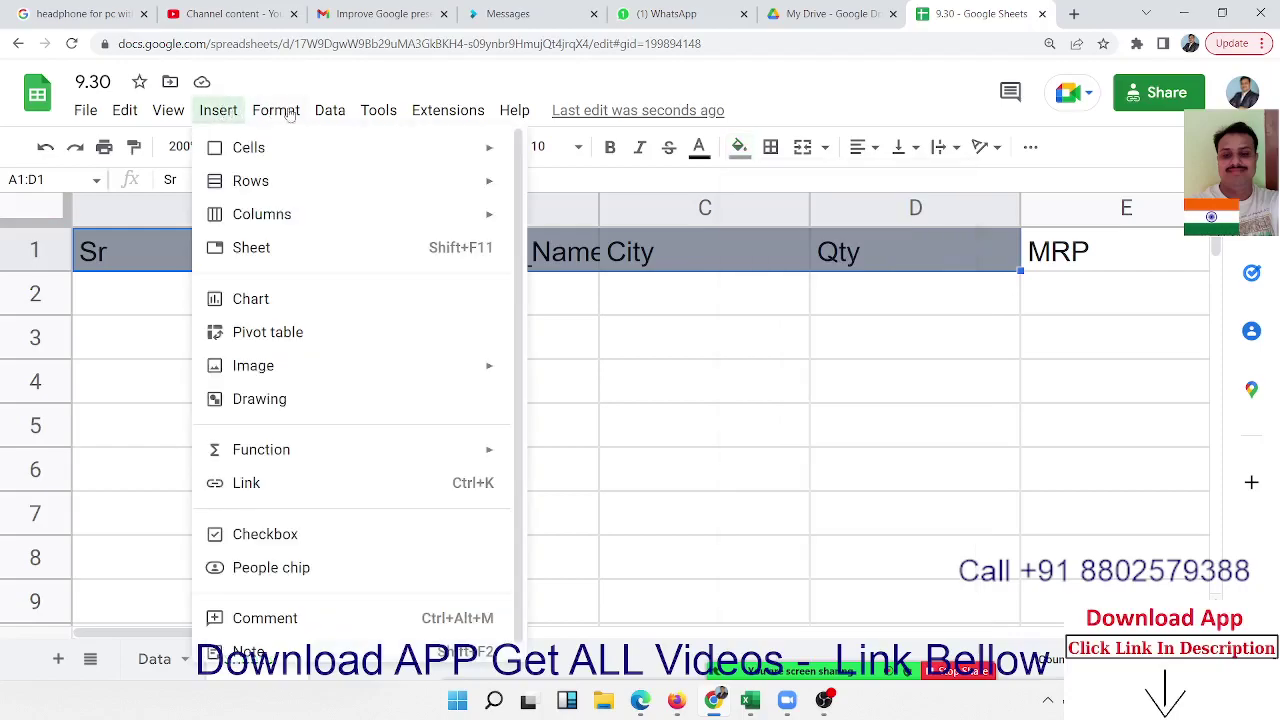
{"action": "mouse_move", "coordinate": [330, 110]}
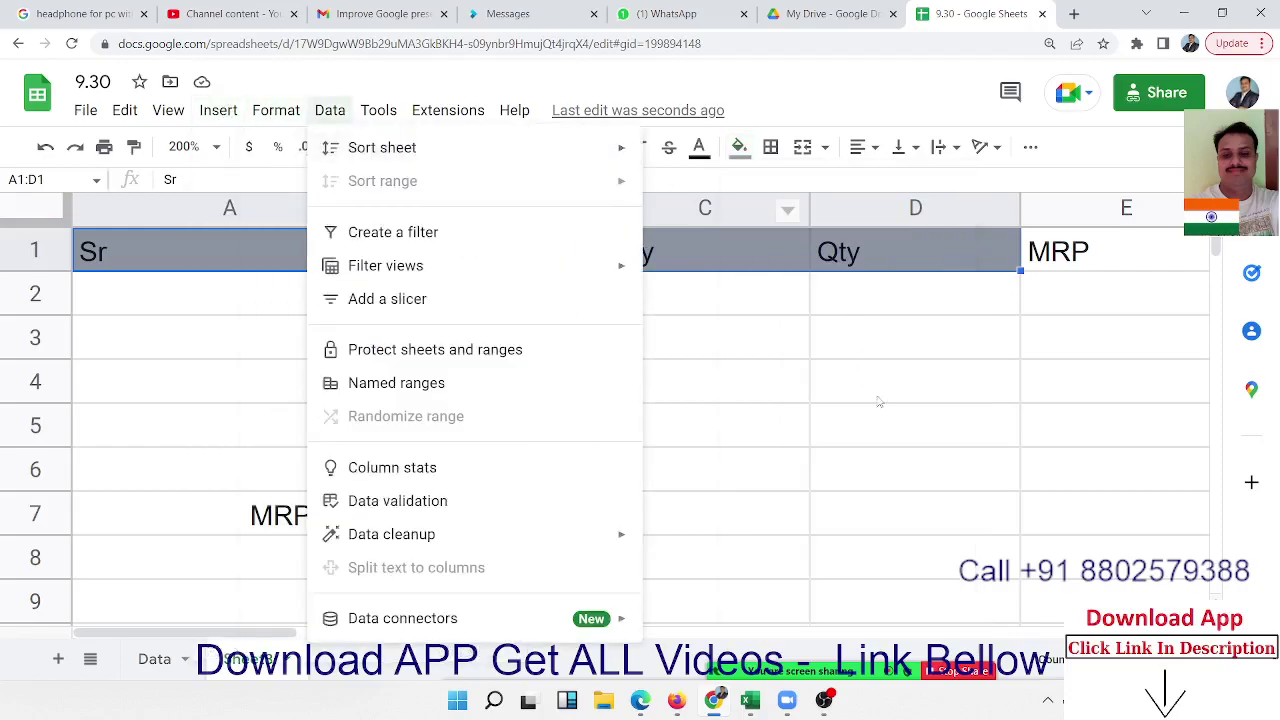
{"action": "left_click", "coordinate": [760, 287]}
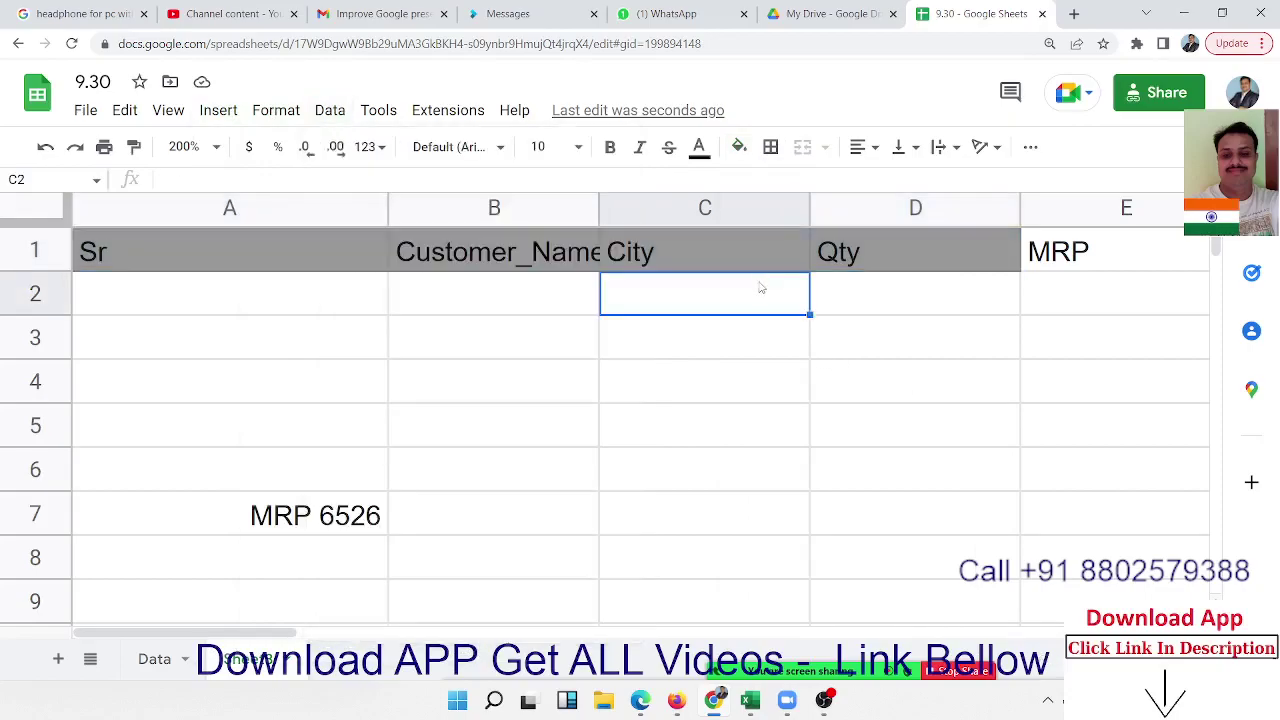
{"action": "left_click", "coordinate": [724, 244]}
{"action": "left_click", "coordinate": [739, 147]}
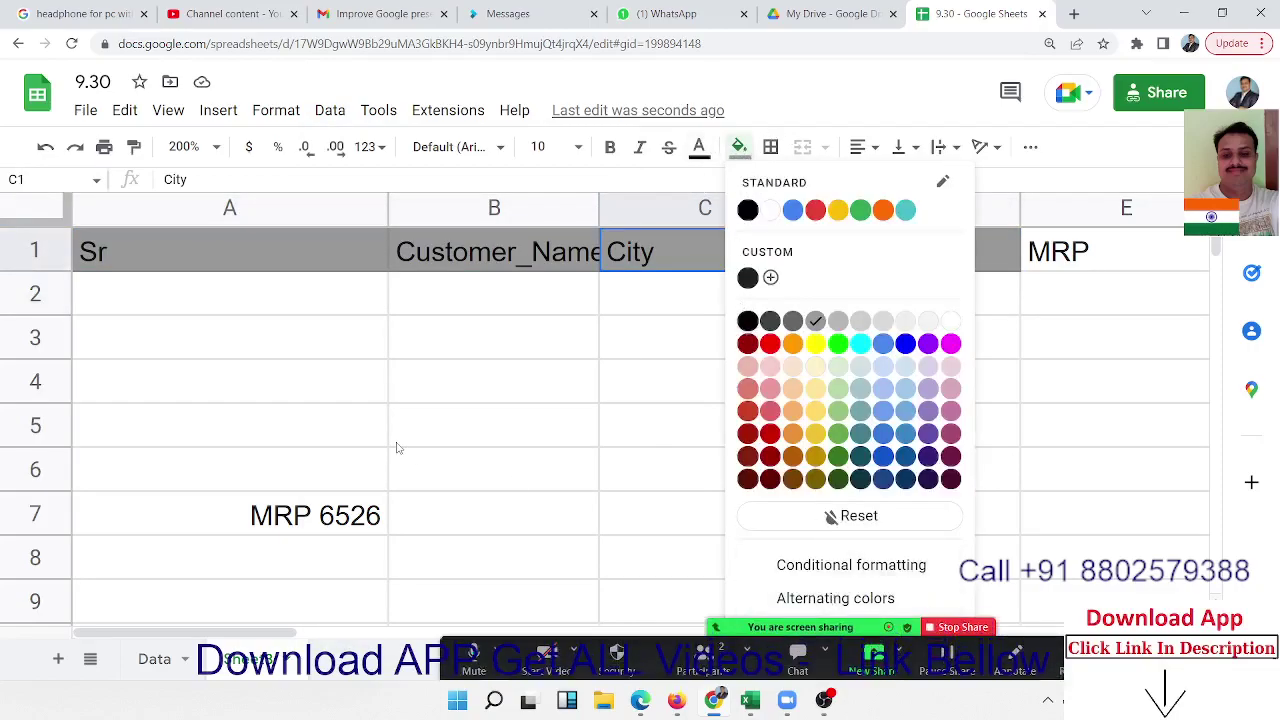
{"action": "left_click", "coordinate": [395, 488]}
Add a new sheet and apply alternating colors to A1:D7.
{"action": "left_click", "coordinate": [58, 659]}
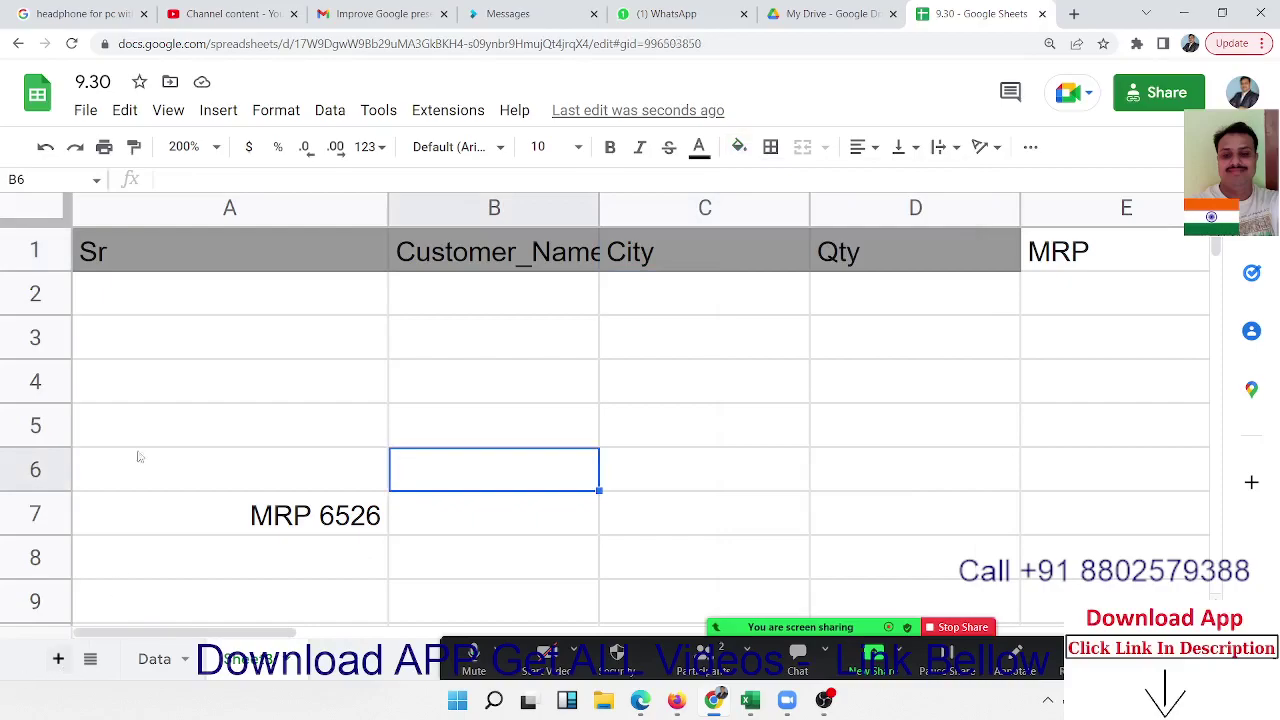
{"action": "left_click_drag", "start_coordinate": [168, 258], "coordinate": [760, 530]}
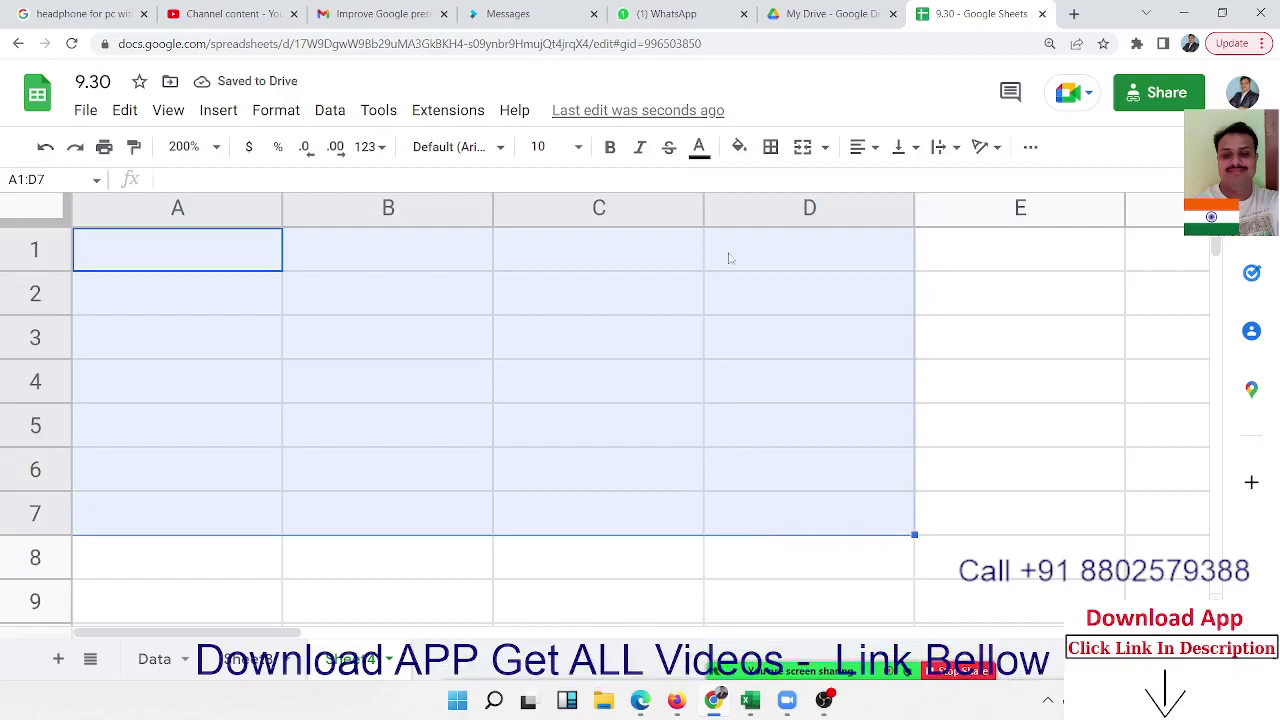
{"action": "left_click", "coordinate": [739, 147]}
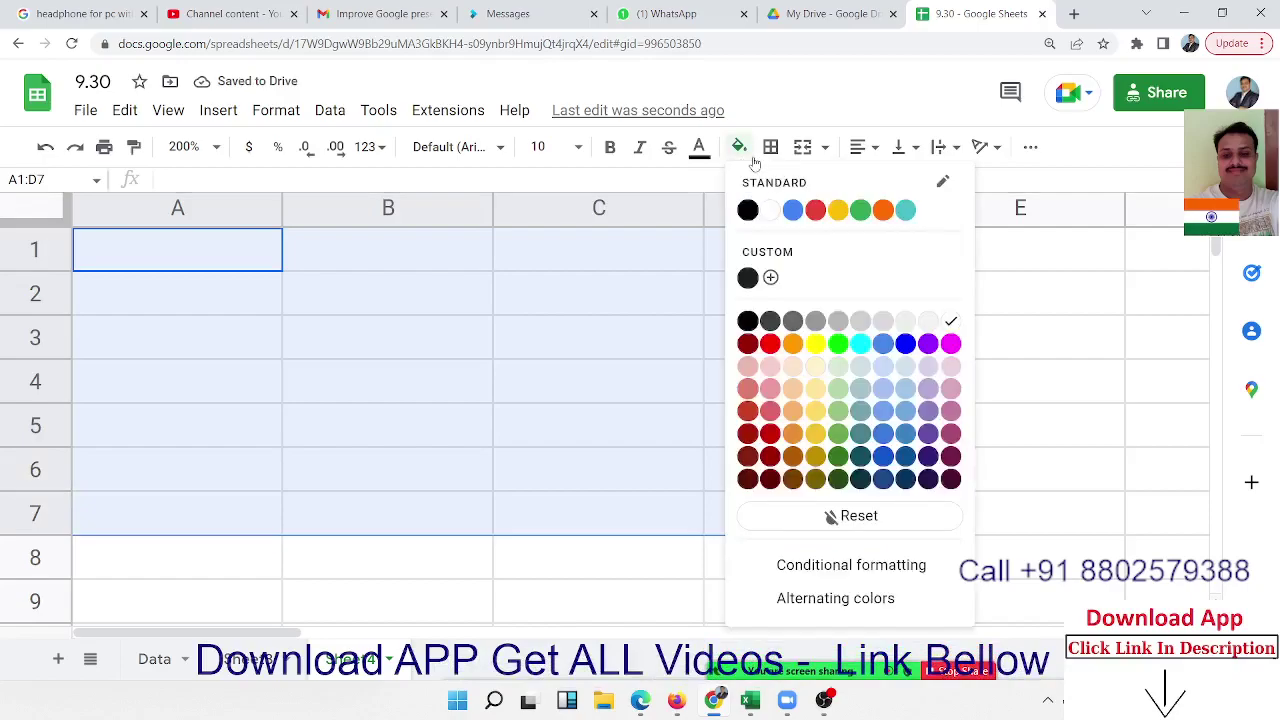
{"action": "left_click", "coordinate": [823, 598]}
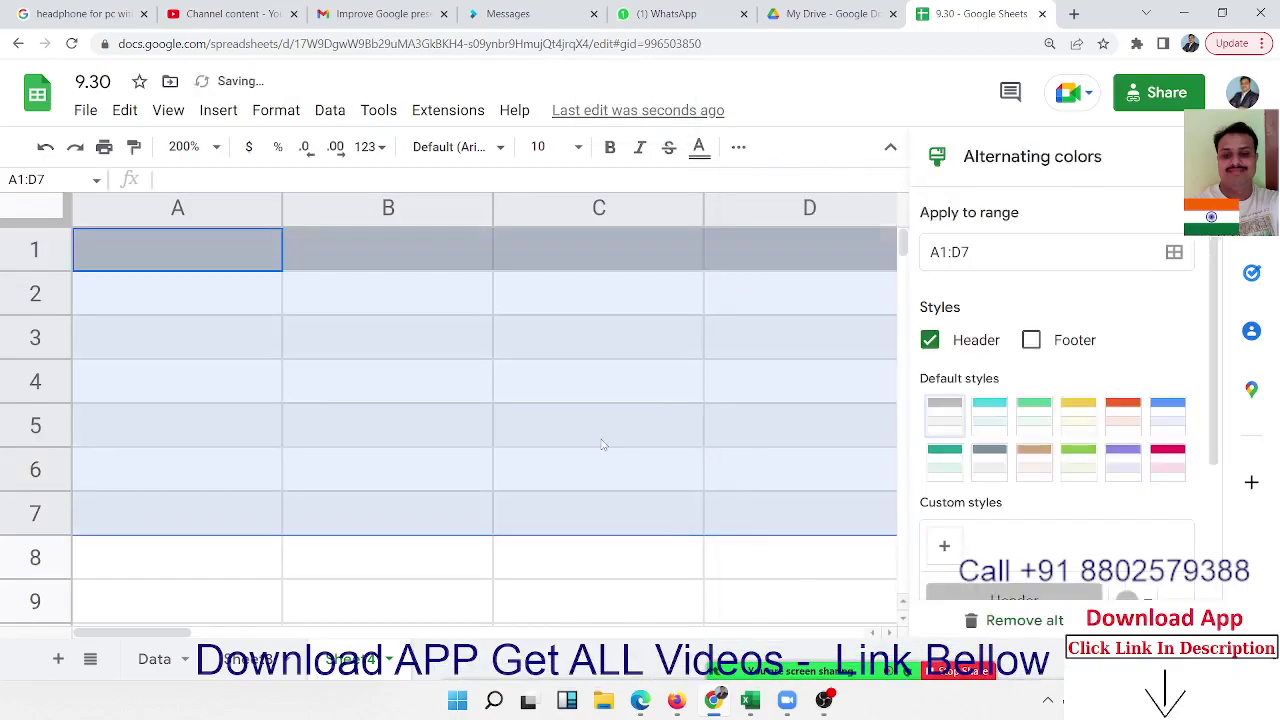
Inspect the banding, toggle the header row, and try orange then pink styles.
{"action": "left_click", "coordinate": [602, 444]}
{"action": "left_click", "coordinate": [411, 266]}
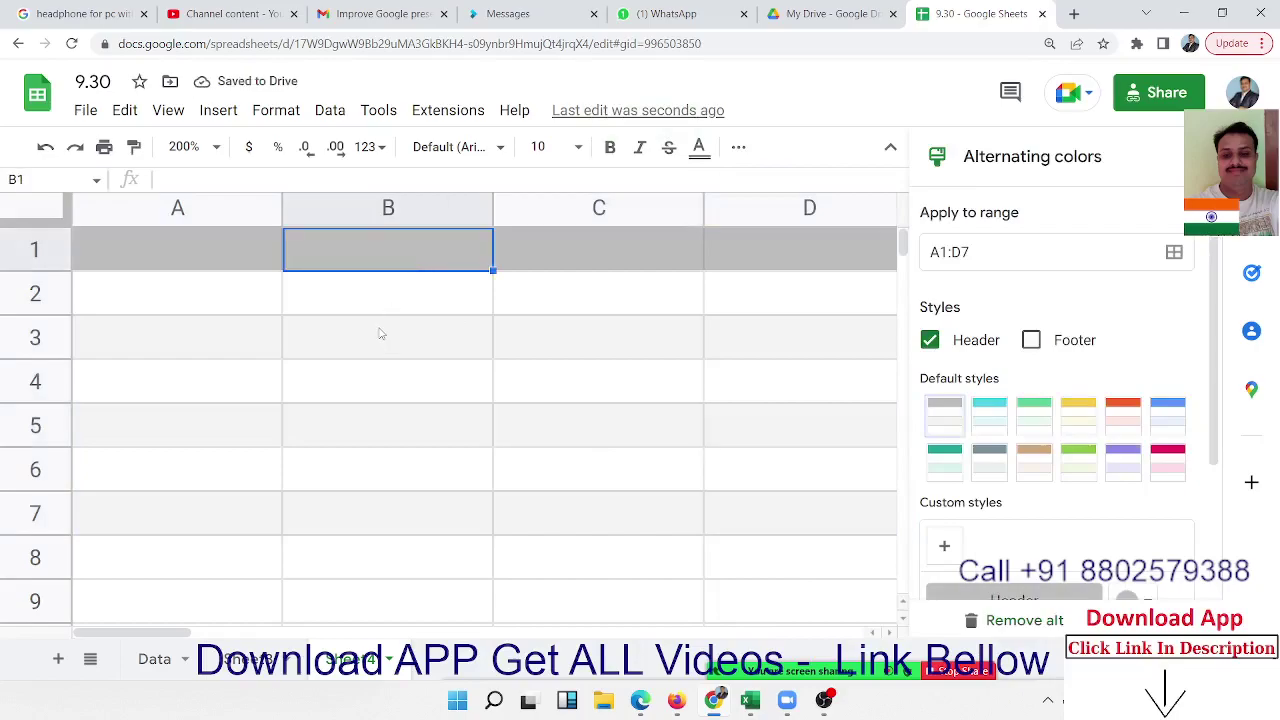
{"action": "left_click", "coordinate": [383, 311]}
{"action": "left_click", "coordinate": [373, 337]}
{"action": "left_click", "coordinate": [380, 415]}
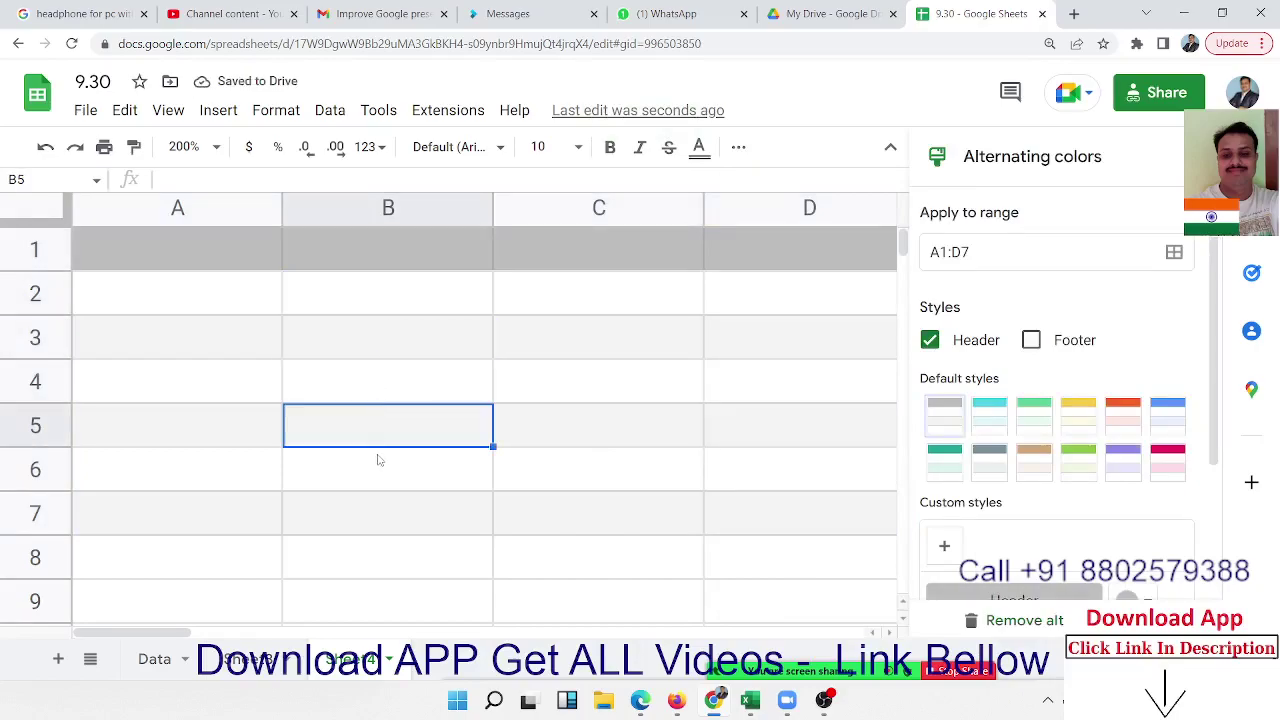
{"action": "left_click", "coordinate": [384, 476]}
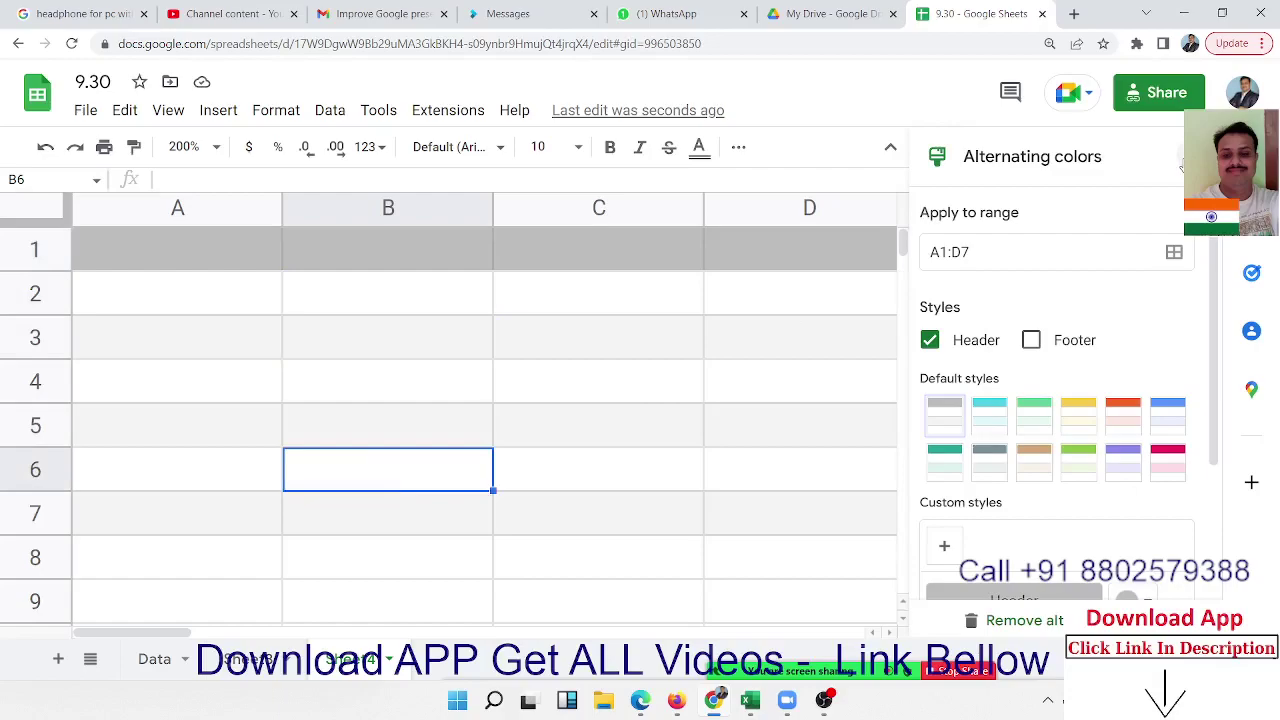
{"action": "left_click", "coordinate": [931, 341]}
{"action": "left_click", "coordinate": [931, 341]}
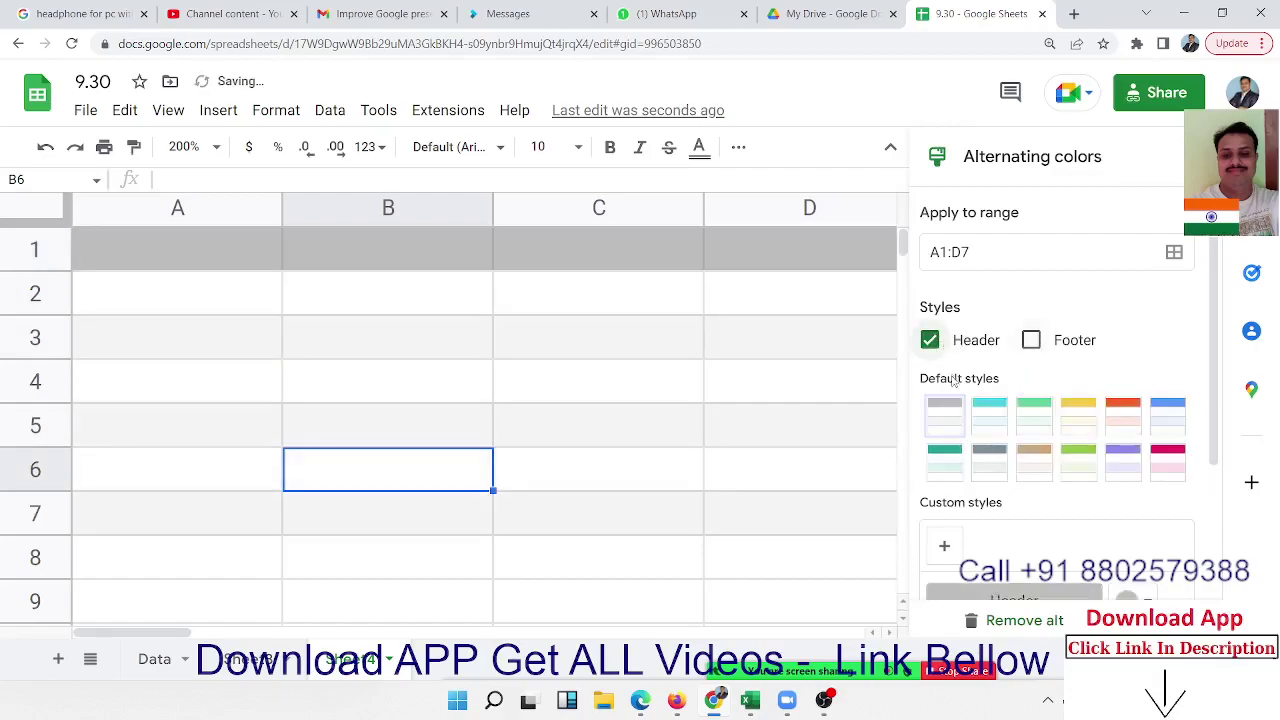
{"action": "left_click", "coordinate": [1125, 425]}
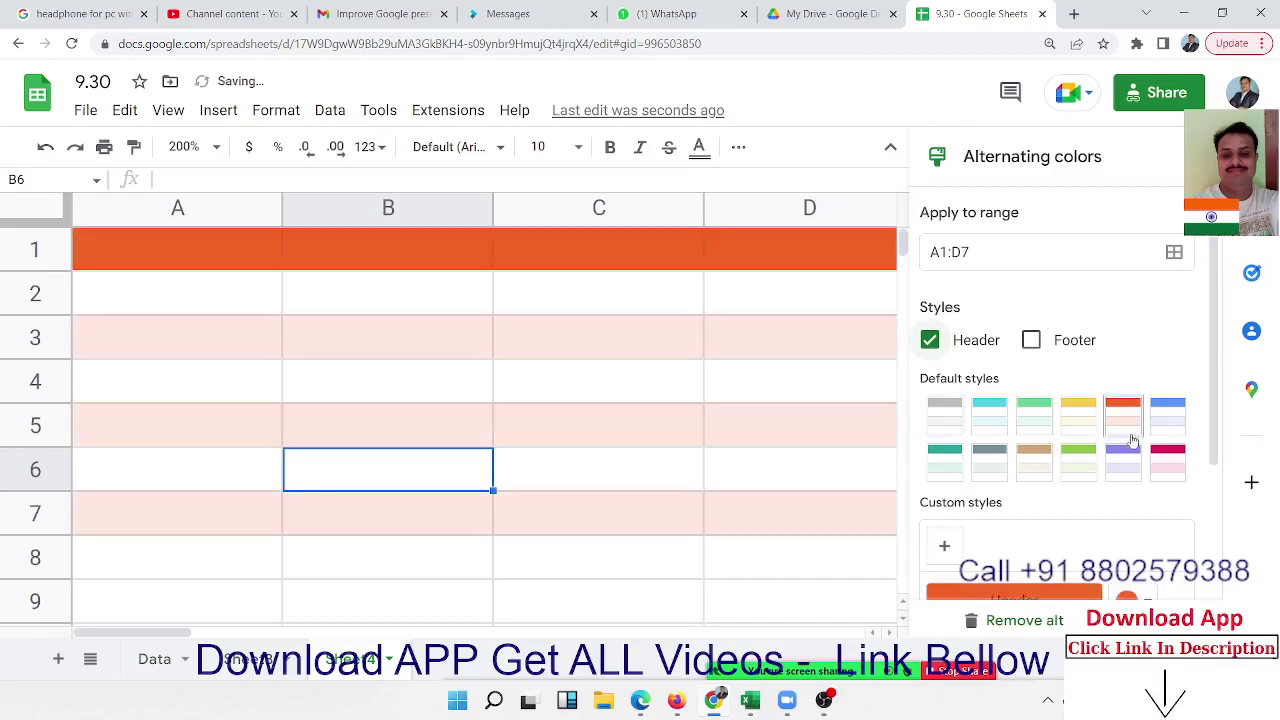
{"action": "left_click", "coordinate": [1160, 468]}
{"action": "scroll", "coordinate": [1157, 470], "scroll_direction": "down", "scroll_amount": 2}
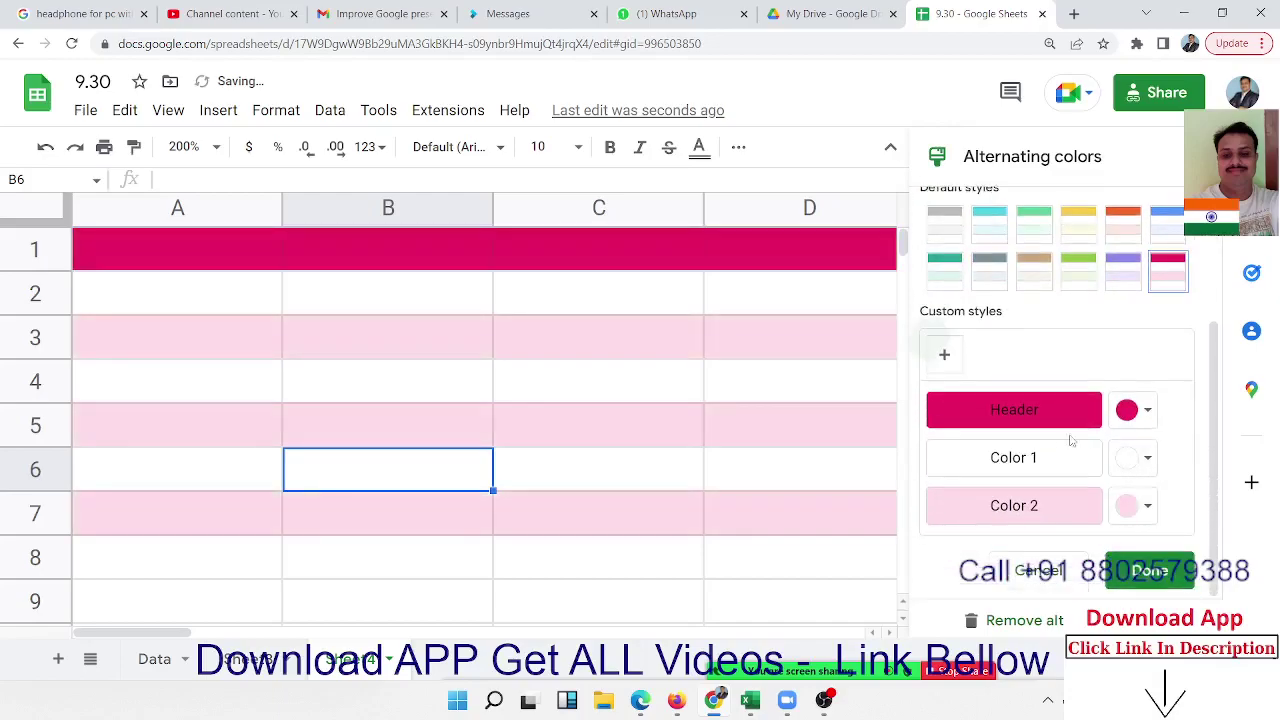
Set the header color to green and Color 2 to light blue.
{"action": "left_click", "coordinate": [1133, 410]}
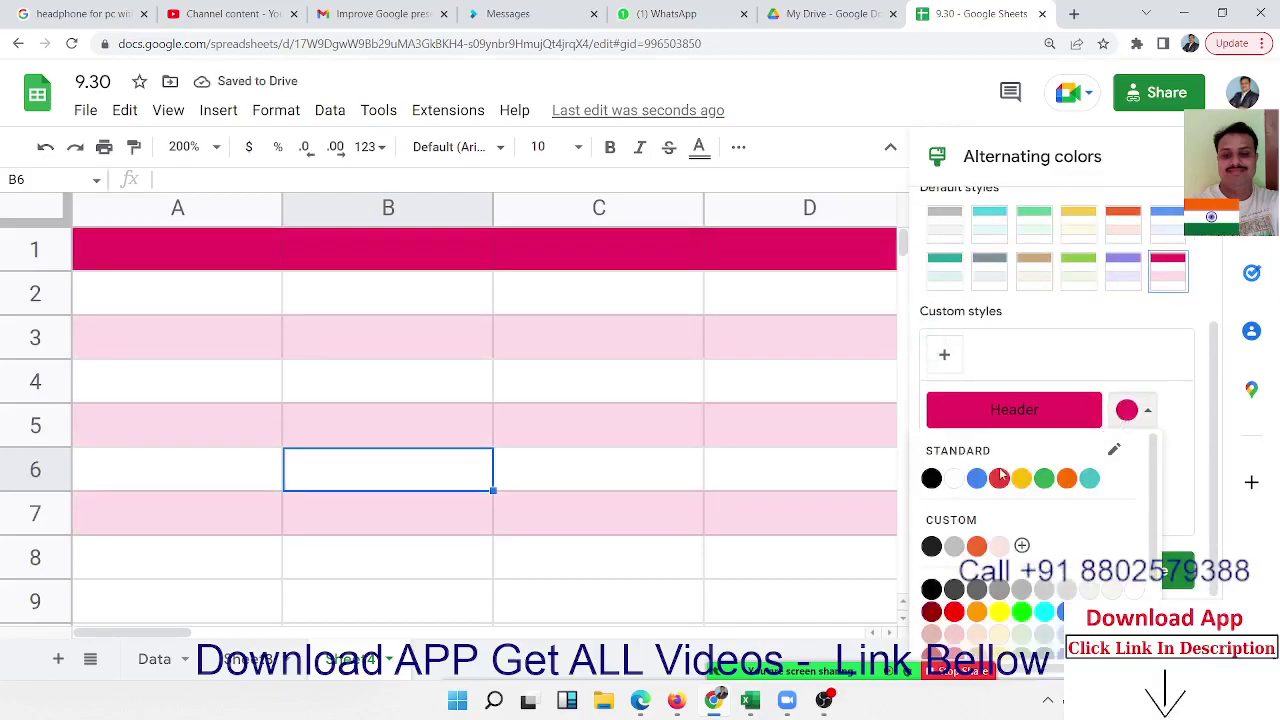
{"action": "left_click", "coordinate": [1043, 479]}
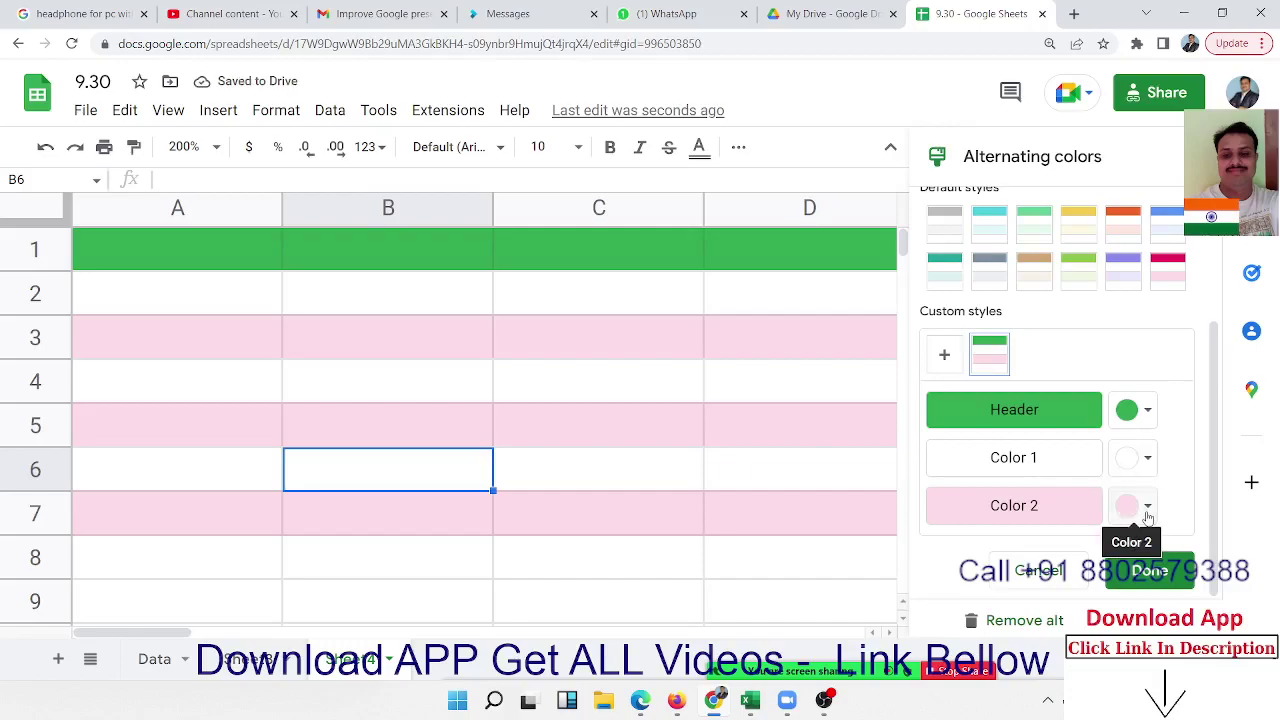
{"action": "left_click", "coordinate": [1135, 507]}
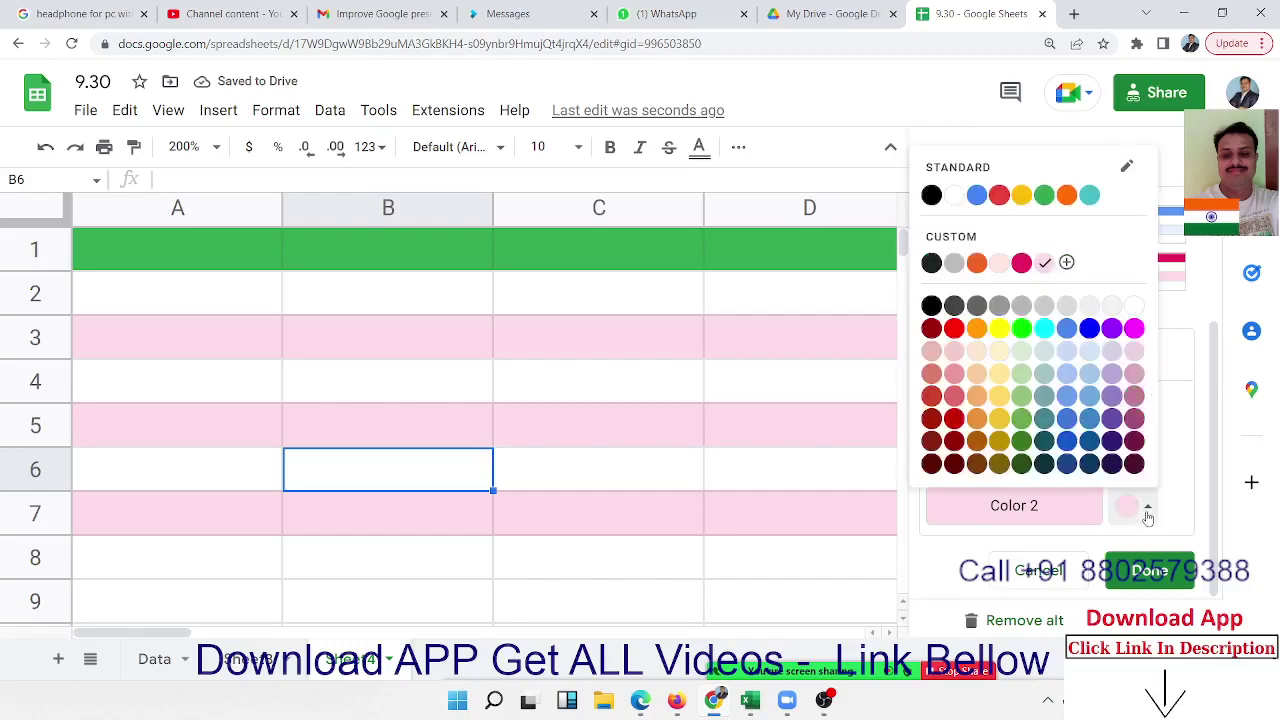
{"action": "left_click", "coordinate": [1089, 374]}
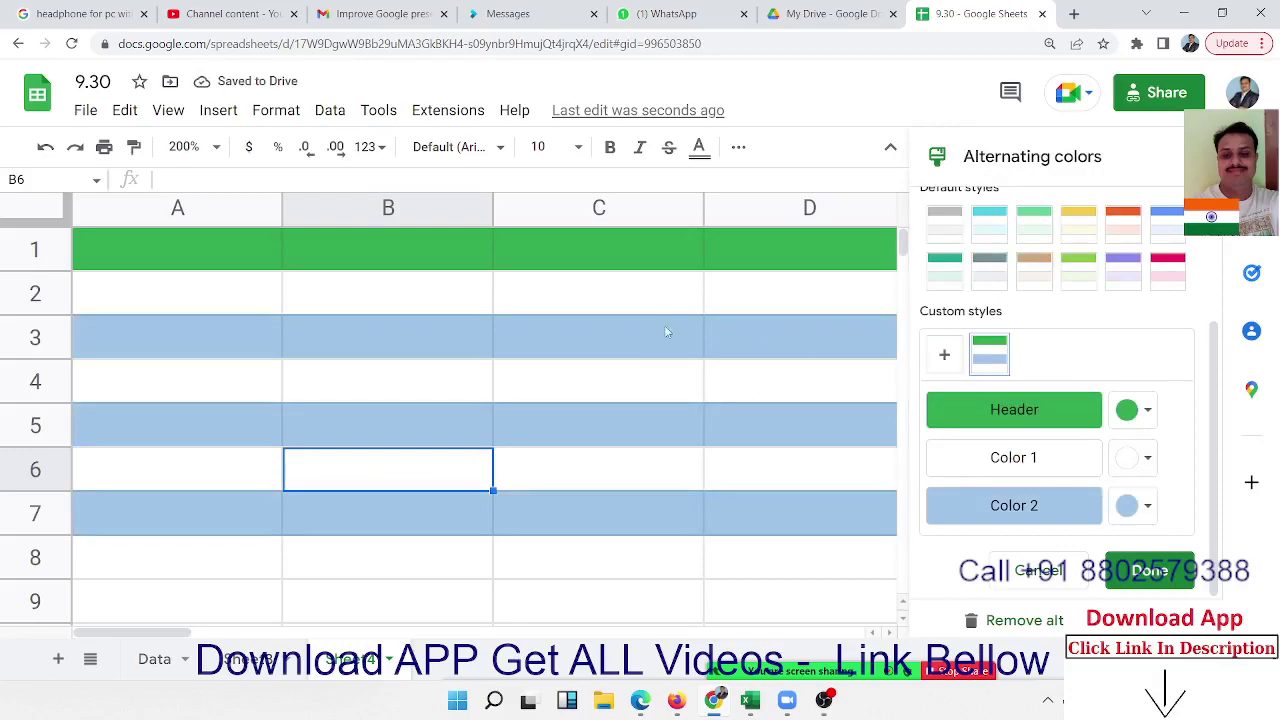
{"action": "left_click", "coordinate": [635, 345]}
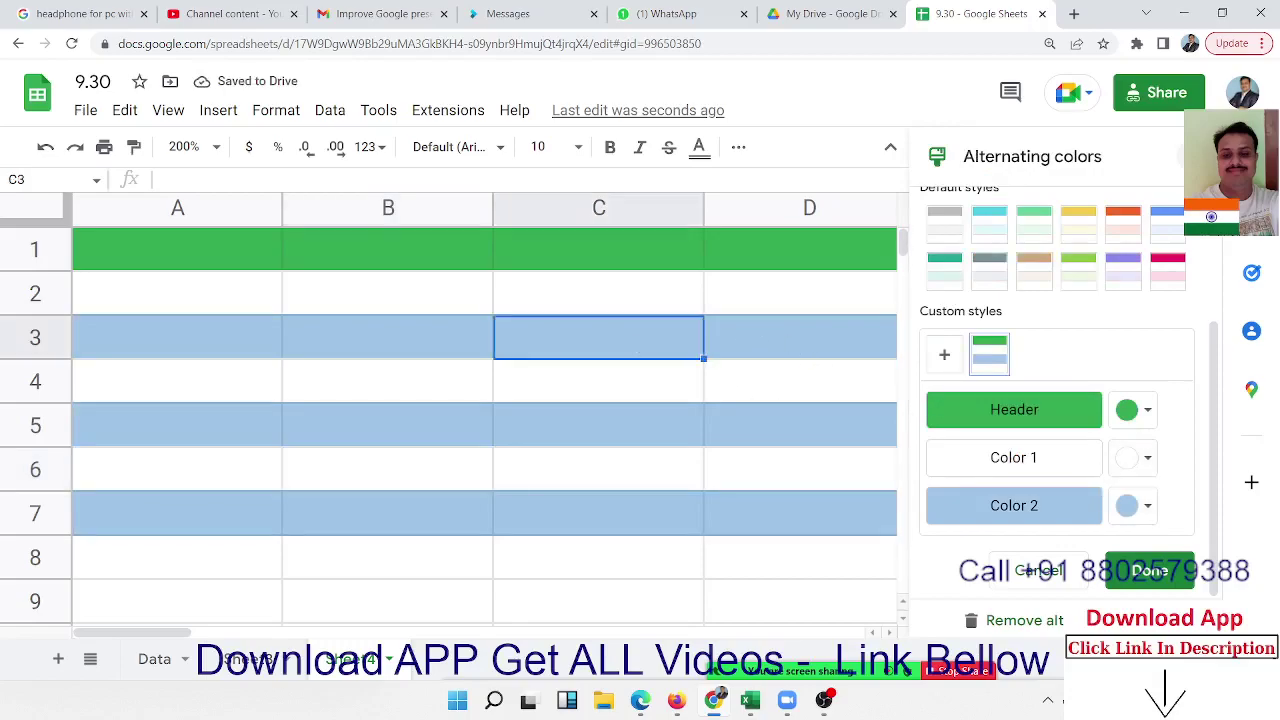
{"action": "left_click", "coordinate": [1195, 156]}
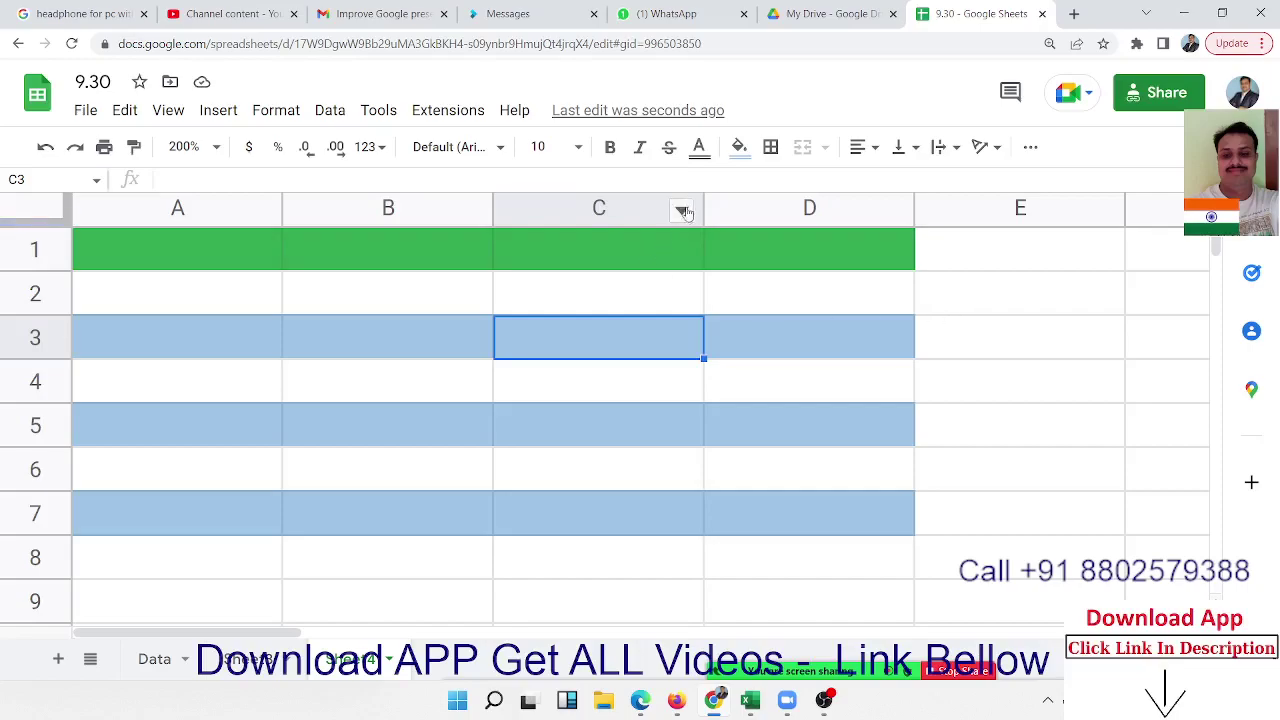
{"action": "left_click", "coordinate": [738, 150]}
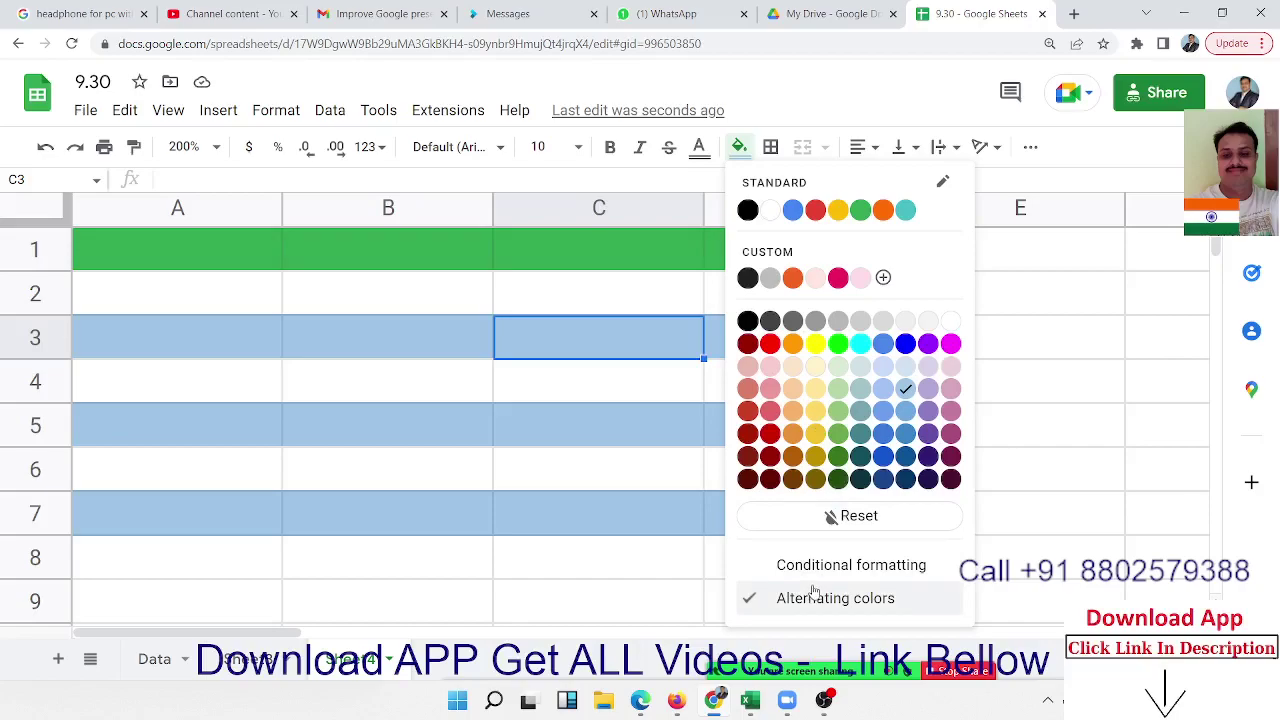
{"action": "left_click", "coordinate": [400, 428]}
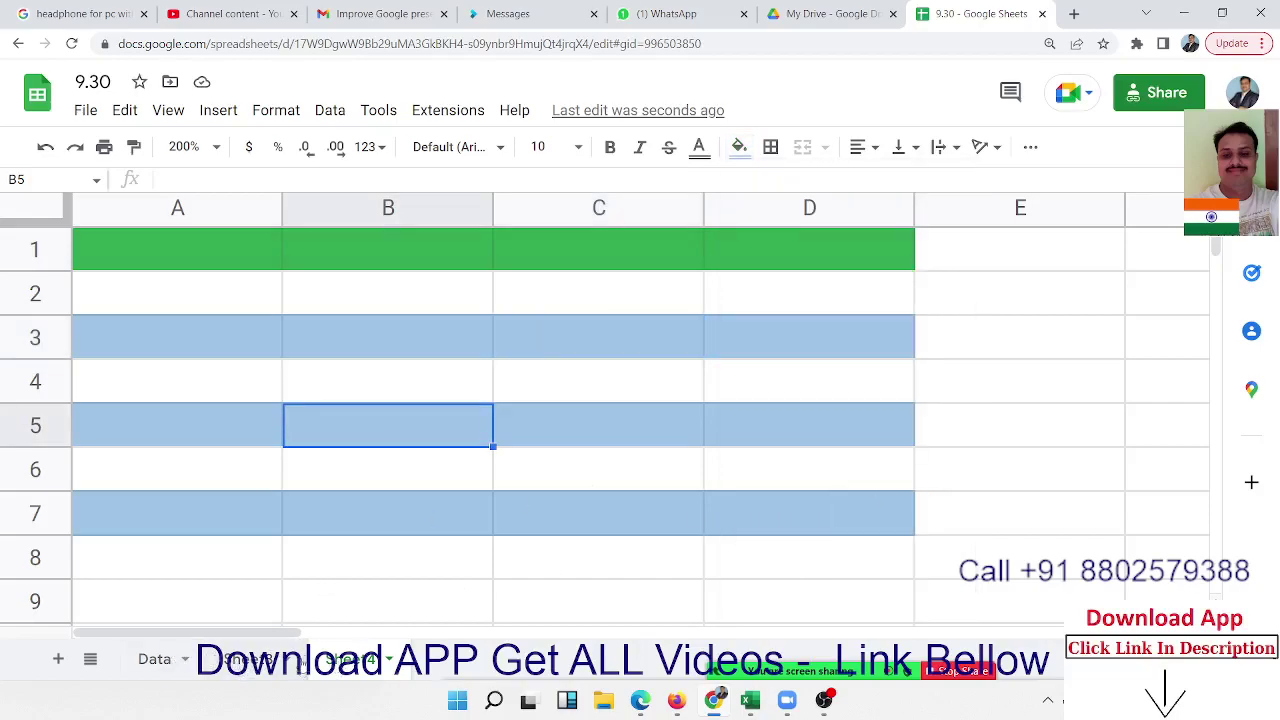
{"action": "scroll", "coordinate": [297, 580], "scroll_direction": "down", "scroll_amount": 5}
{"action": "left_click_drag", "start_coordinate": [296, 313], "coordinate": [672, 476]}
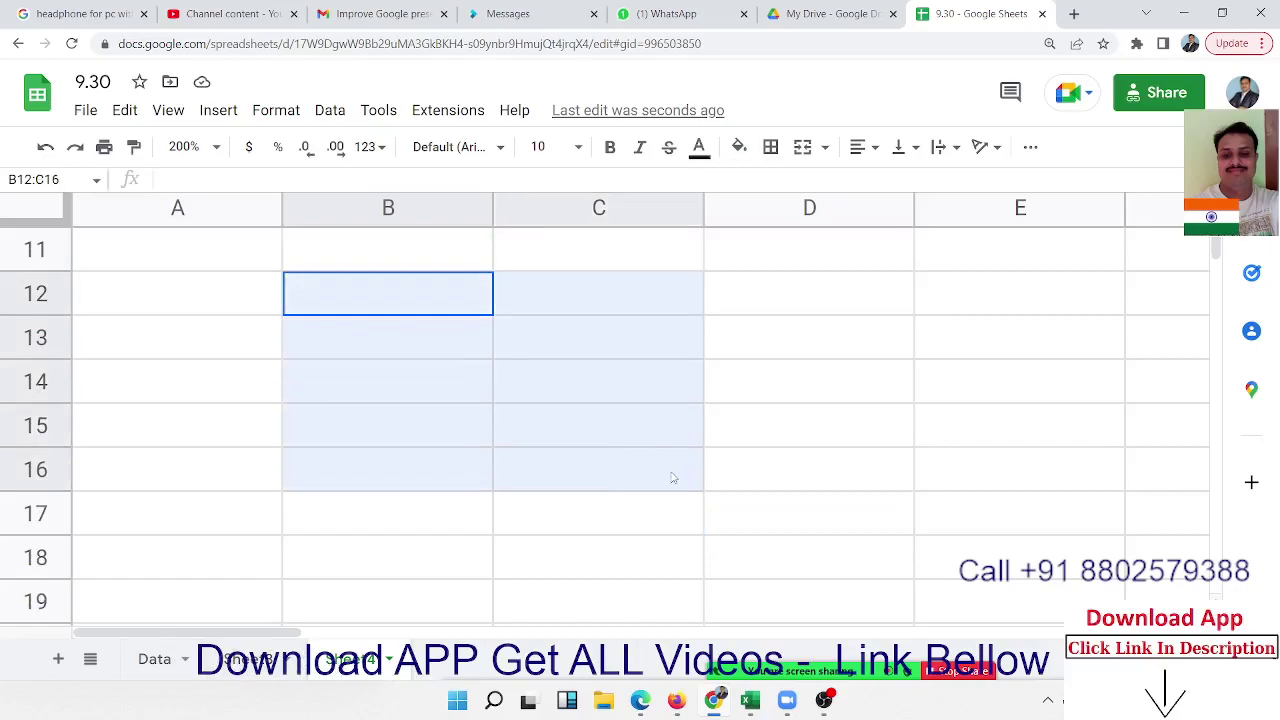
{"action": "left_click", "coordinate": [778, 407]}
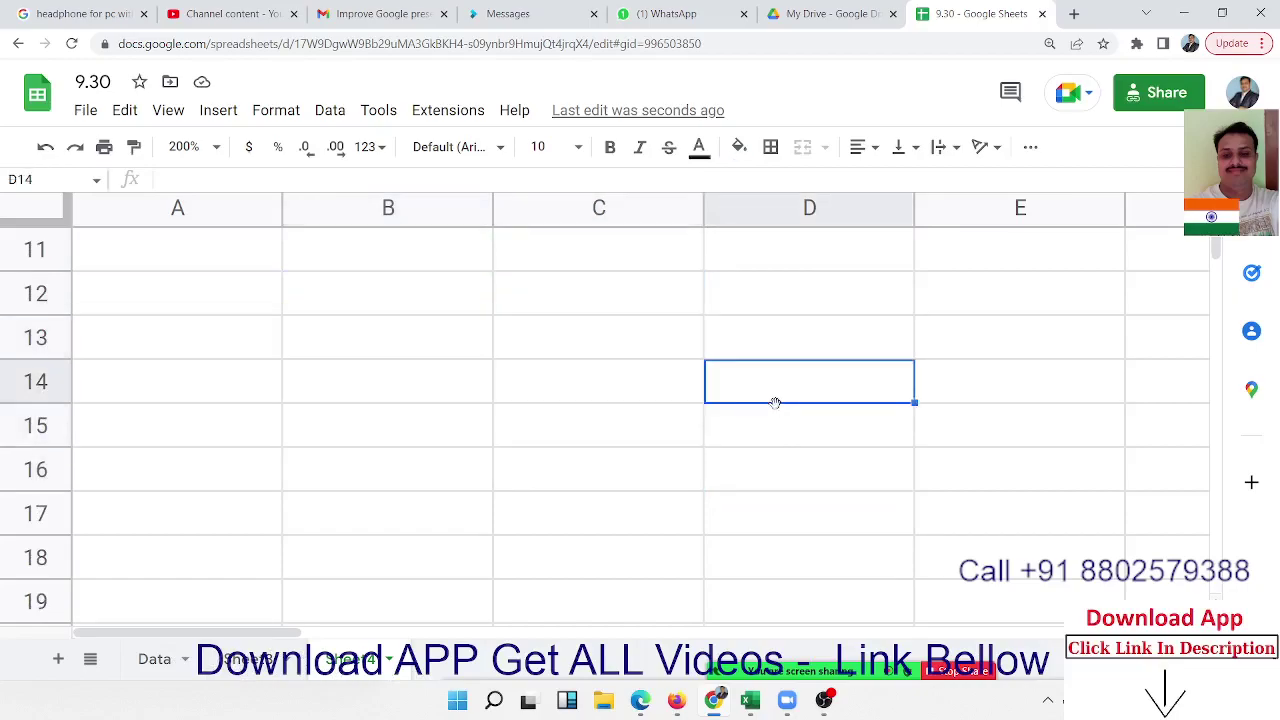
{"action": "key", "text": "ctrl+p"}
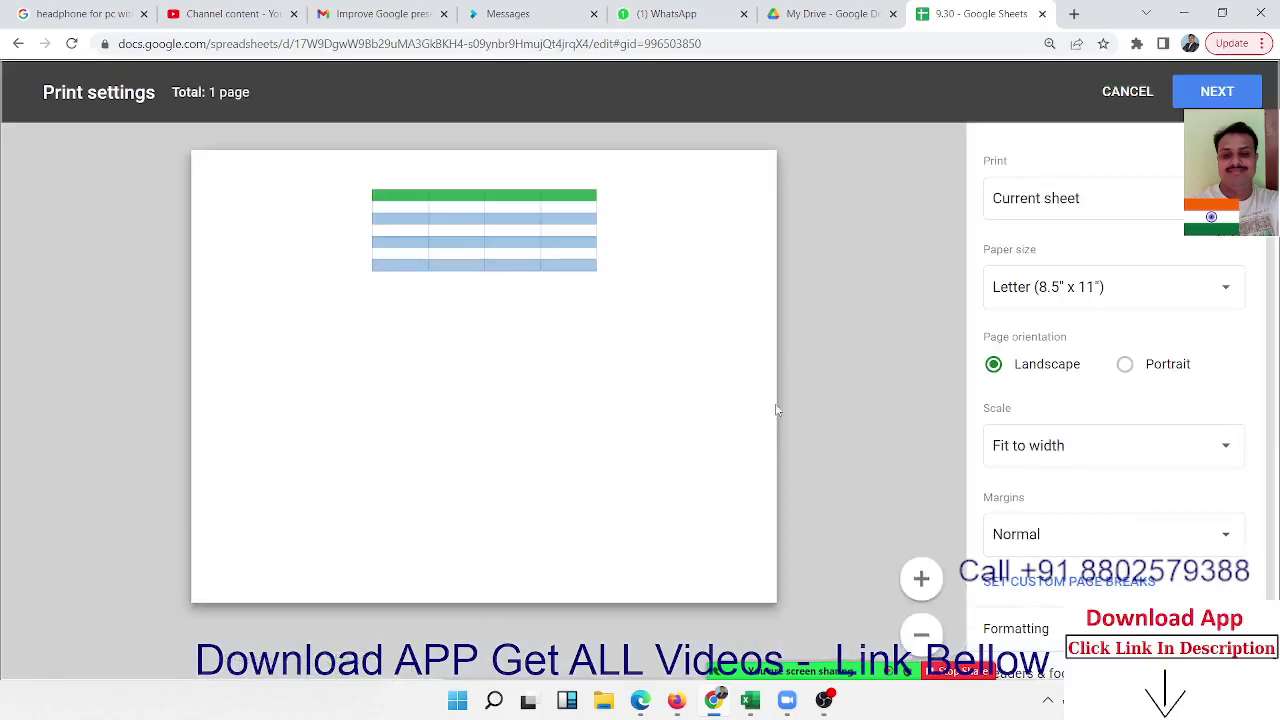
{"action": "key", "text": "Escape"}
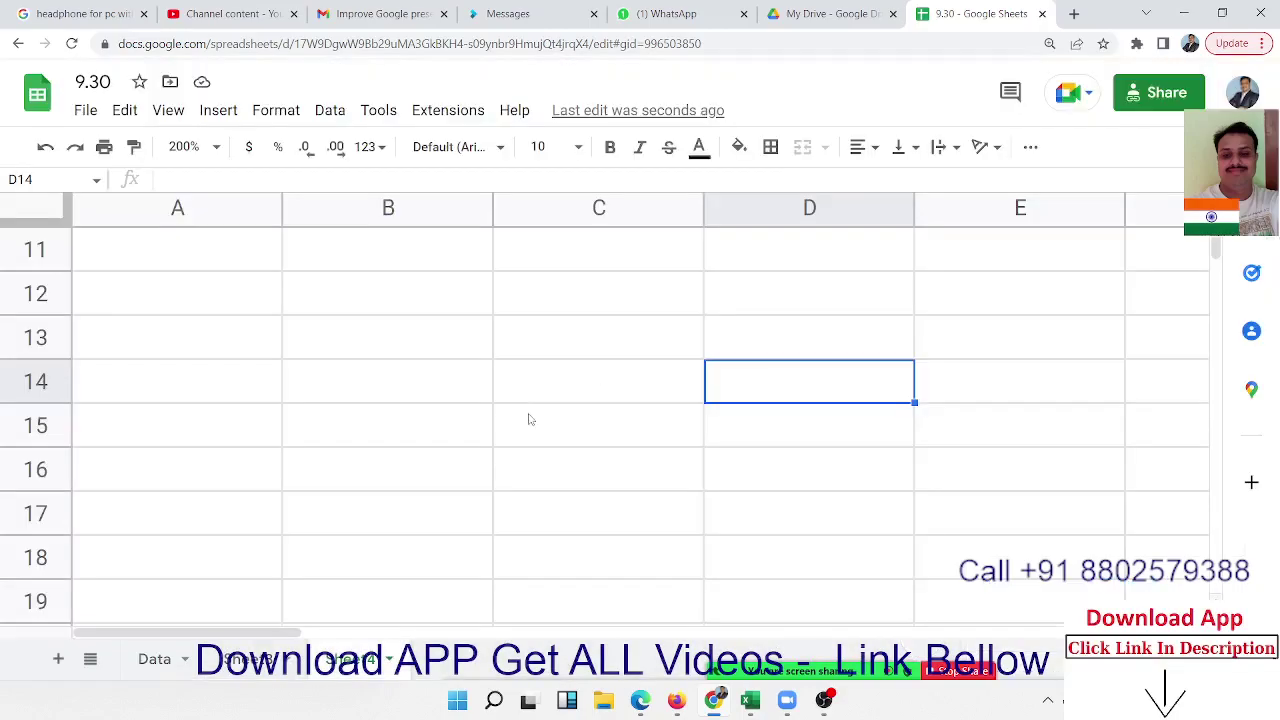
{"action": "left_click", "coordinate": [584, 346]}
{"action": "left_click_drag", "start_coordinate": [331, 268], "coordinate": [806, 514]}
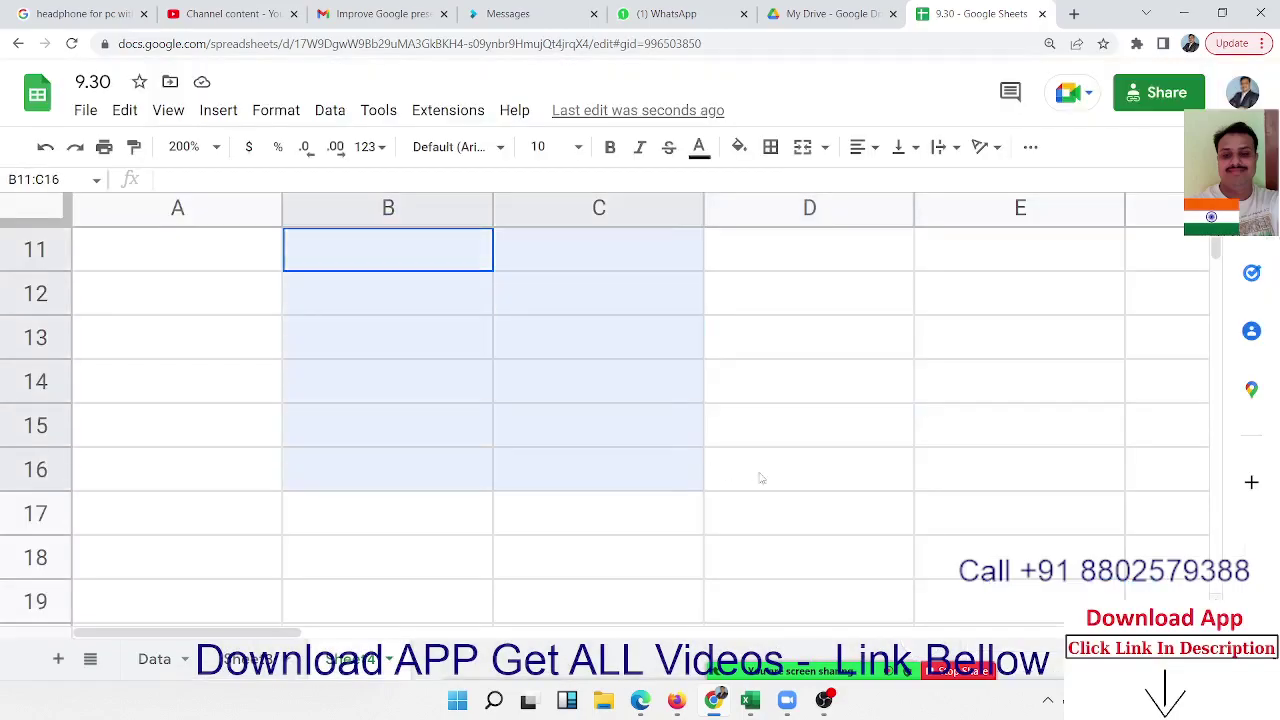
Put all borders on B11:D17 in blue with a dotted line style.
{"action": "left_click", "coordinate": [771, 150]}
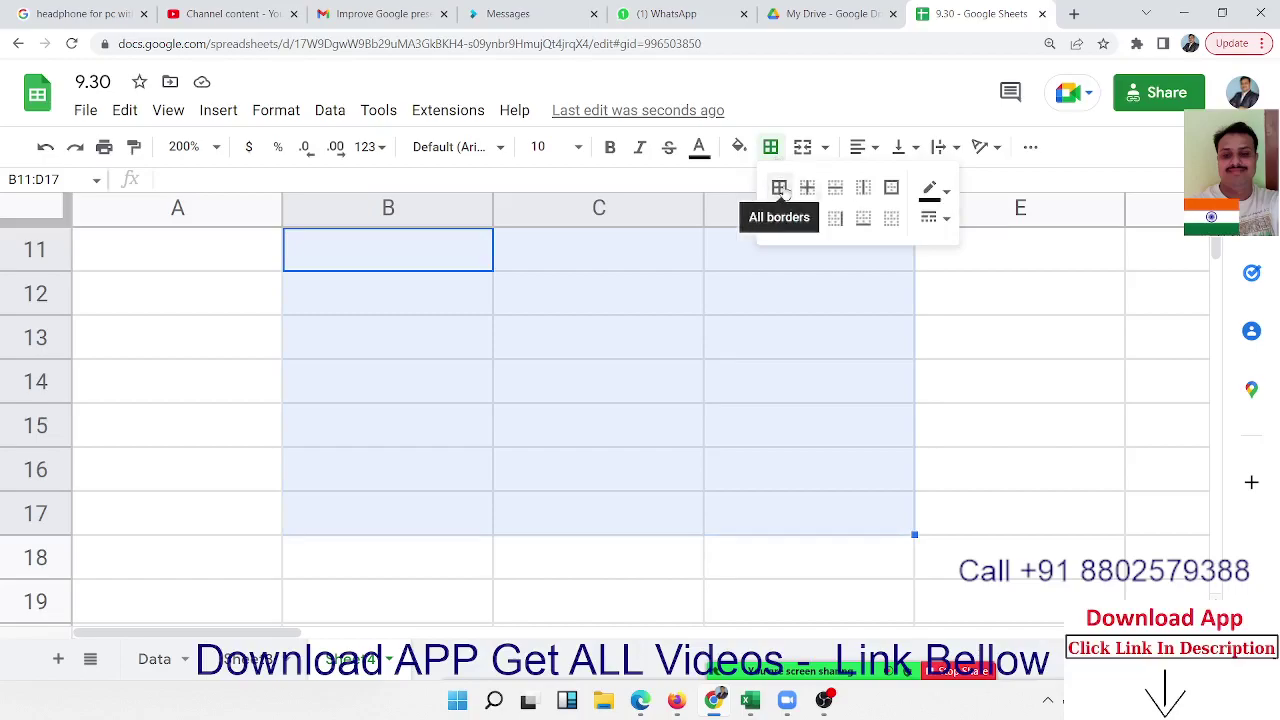
{"action": "left_click", "coordinate": [780, 189]}
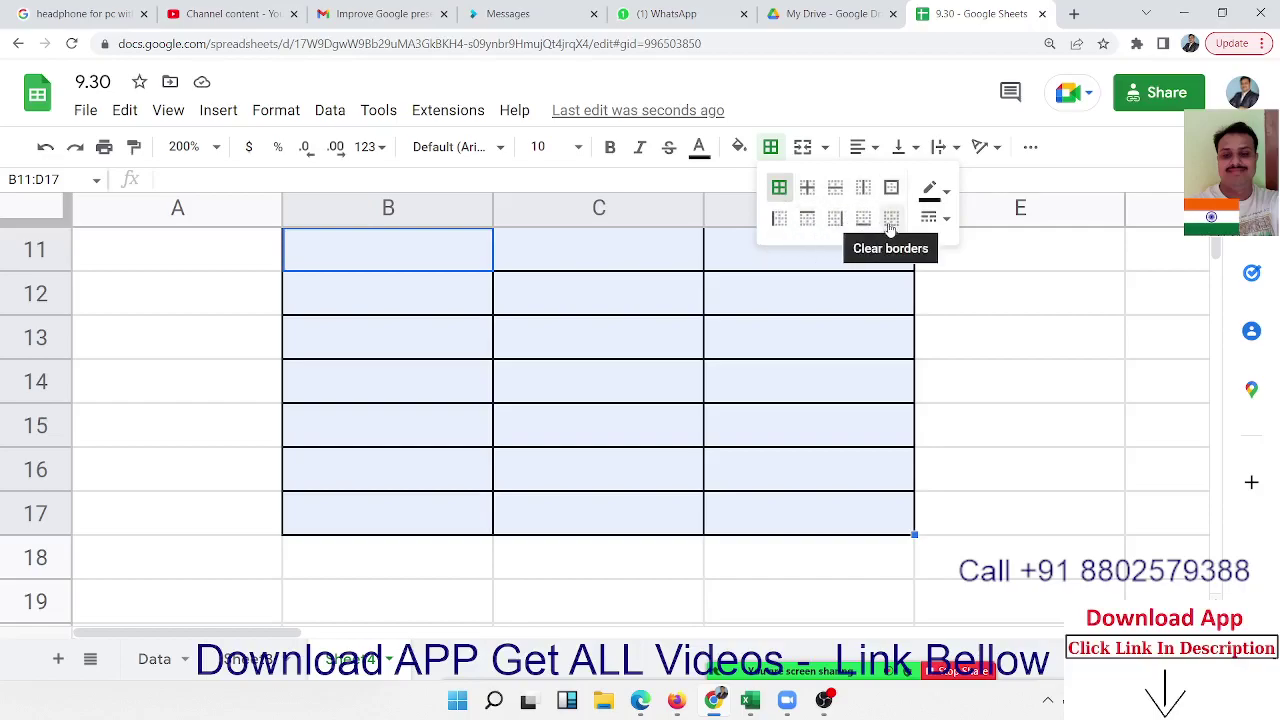
{"action": "left_click", "coordinate": [953, 196]}
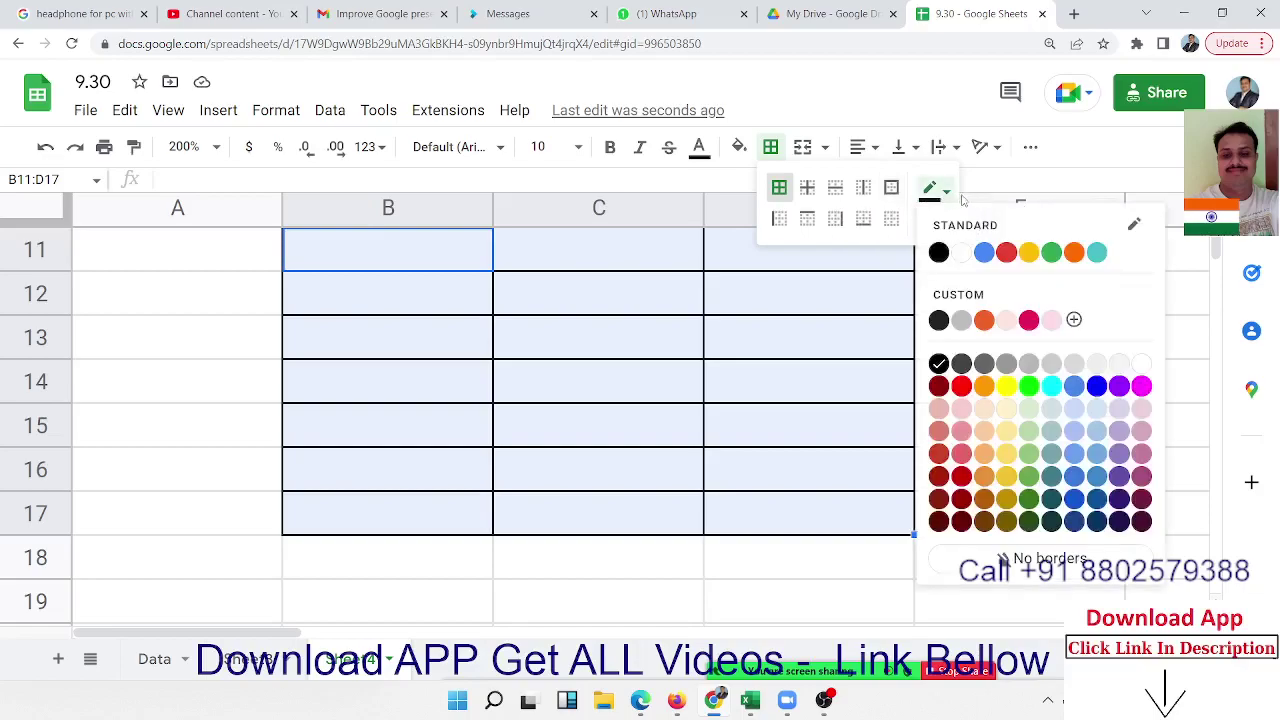
{"action": "left_click", "coordinate": [1097, 386]}
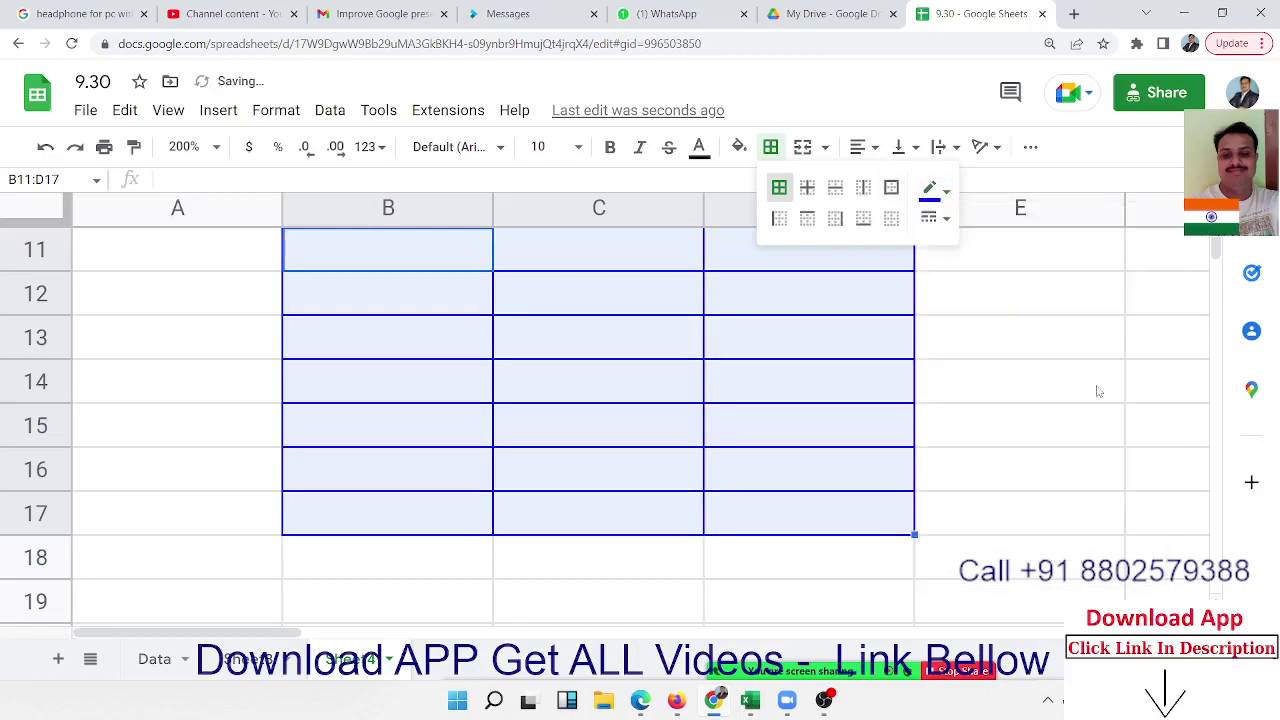
{"action": "left_click", "coordinate": [940, 217]}
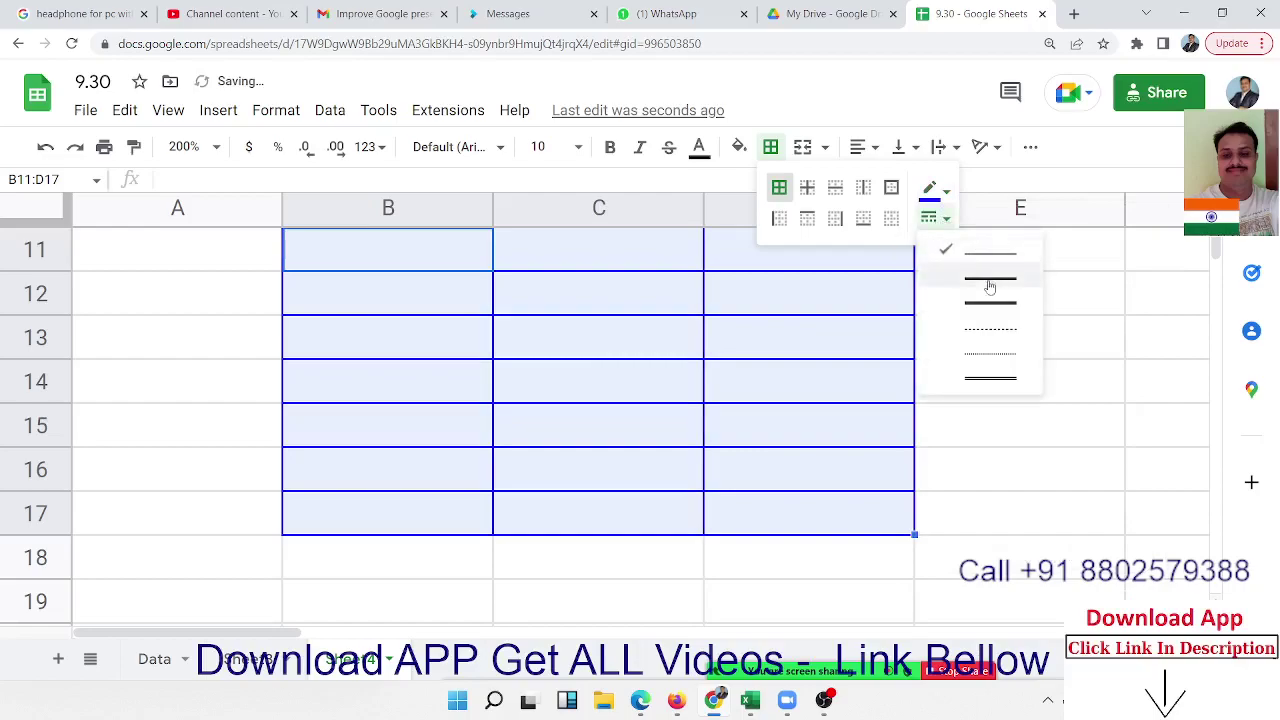
{"action": "left_click", "coordinate": [981, 355]}
{"action": "left_click", "coordinate": [941, 222]}
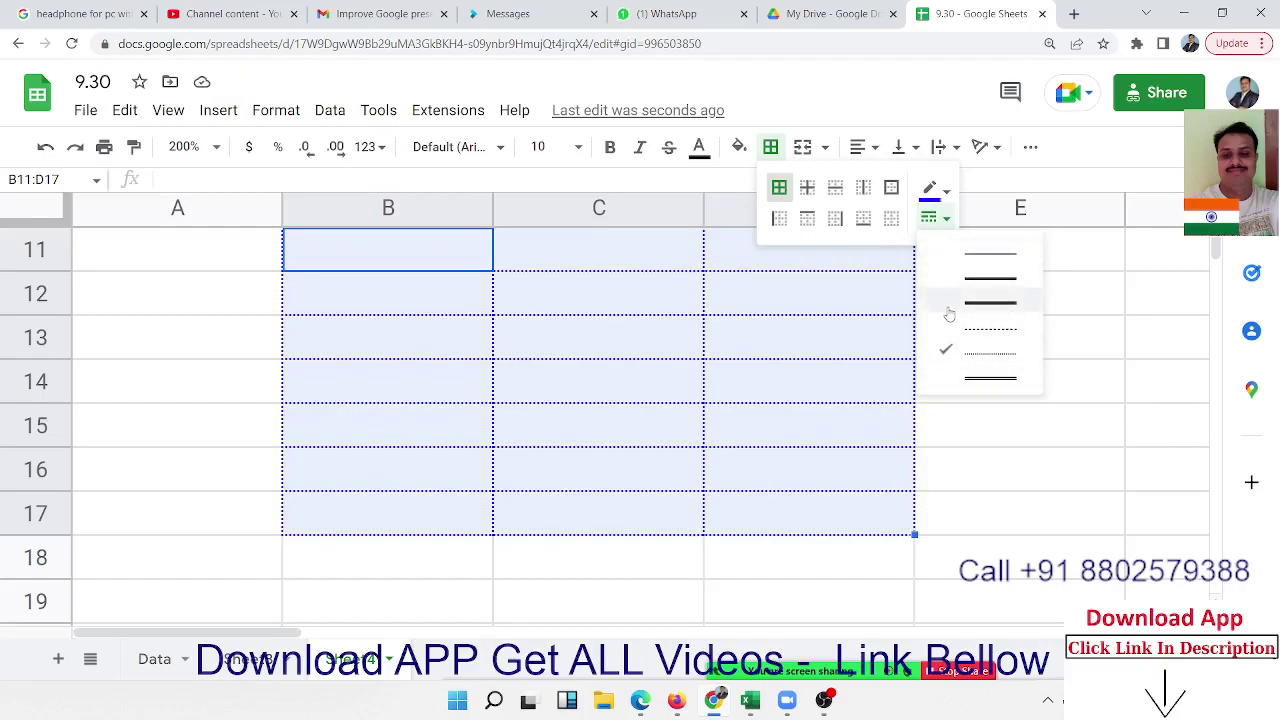
{"action": "left_click", "coordinate": [589, 372]}
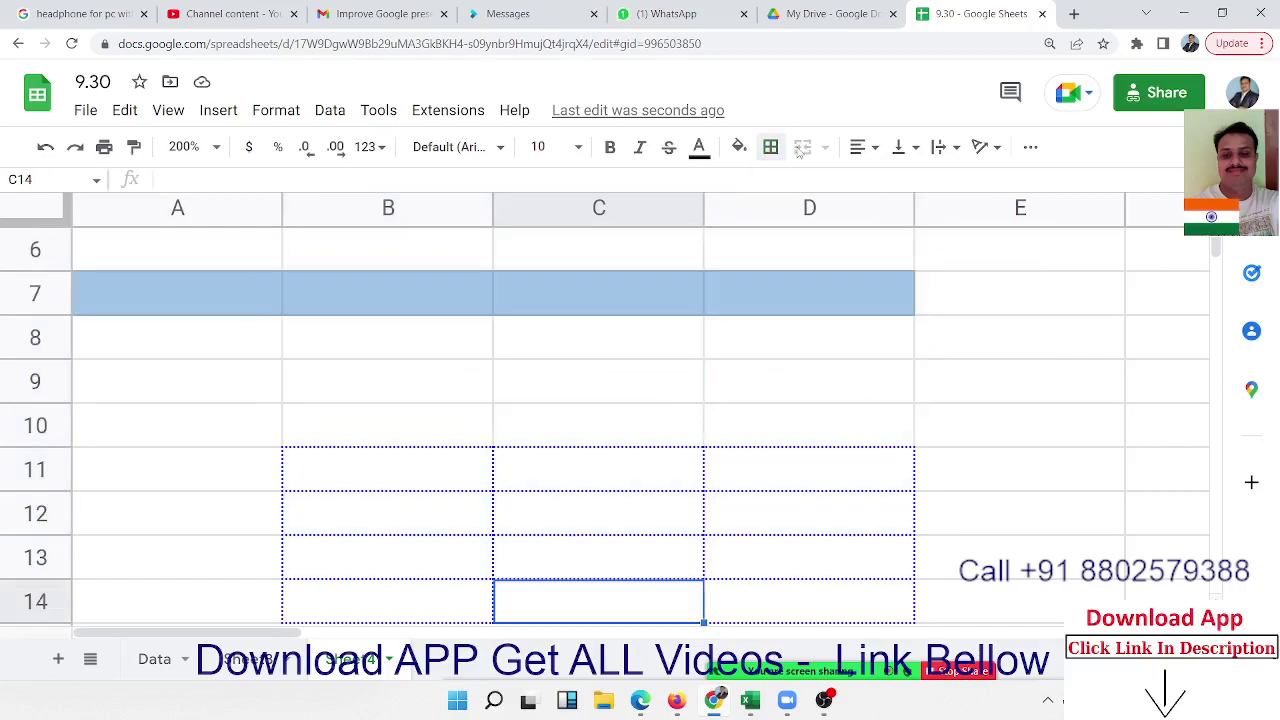
{"action": "scroll", "coordinate": [489, 346], "scroll_direction": "down", "scroll_amount": 2}
{"action": "left_click_drag", "start_coordinate": [358, 385], "coordinate": [846, 514]}
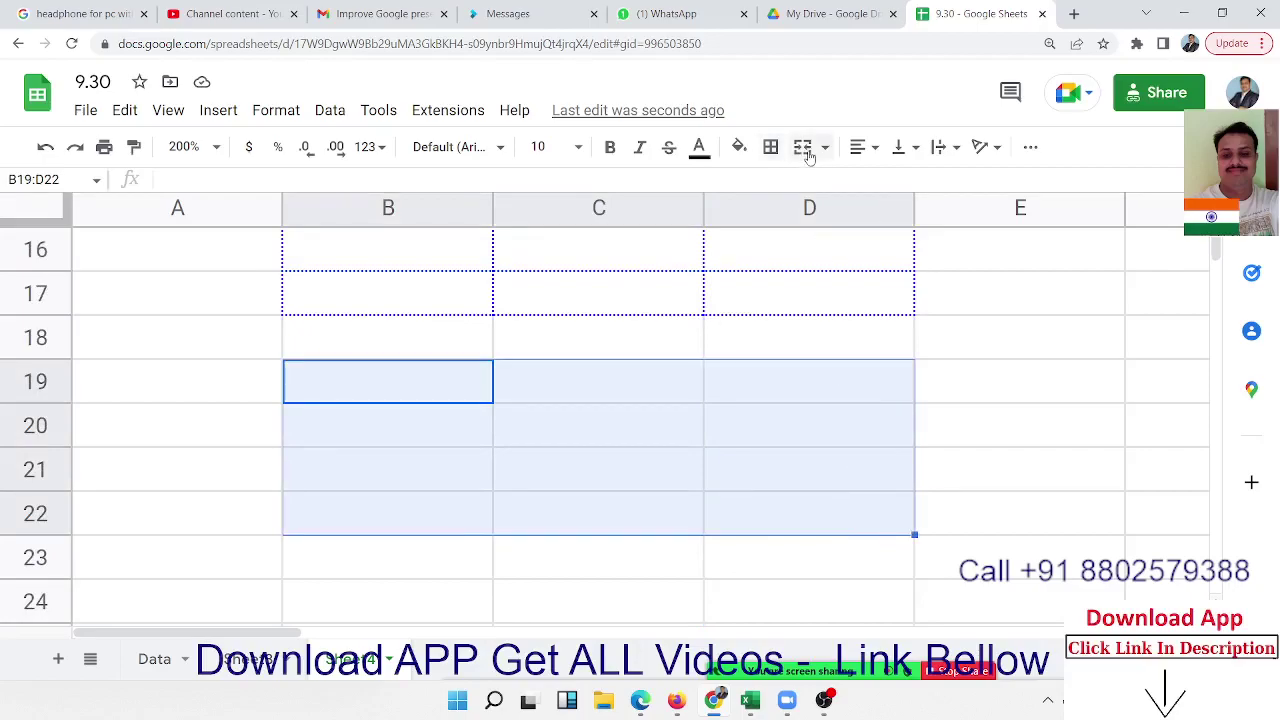
{"action": "left_click", "coordinate": [805, 150]}
{"action": "left_click", "coordinate": [806, 150]}
{"action": "left_click", "coordinate": [806, 150]}
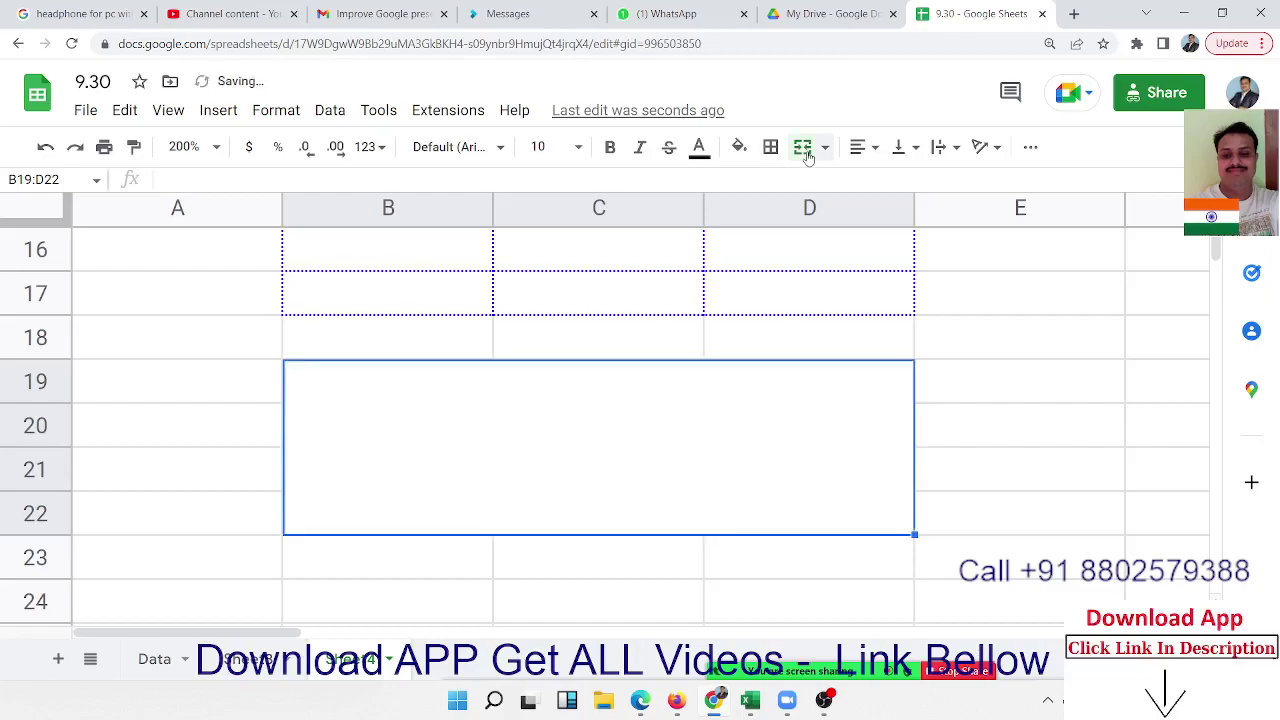
{"action": "left_click", "coordinate": [806, 150]}
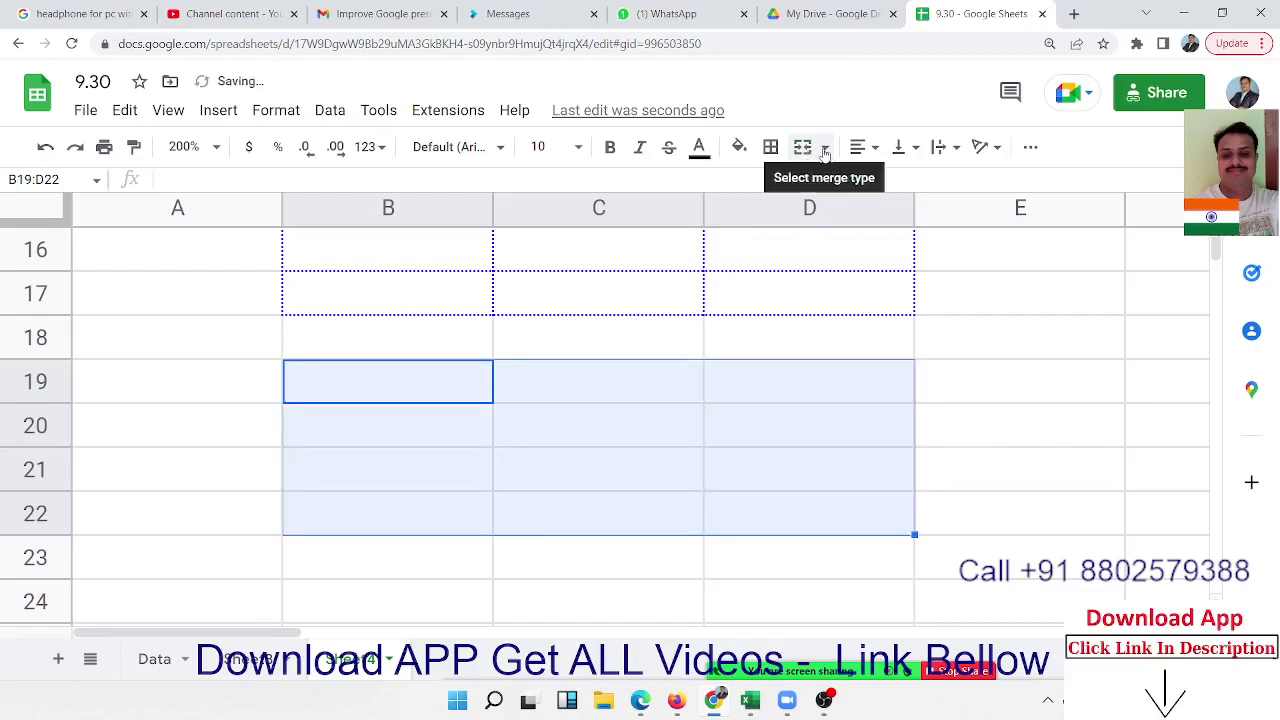
{"action": "left_click", "coordinate": [825, 148]}
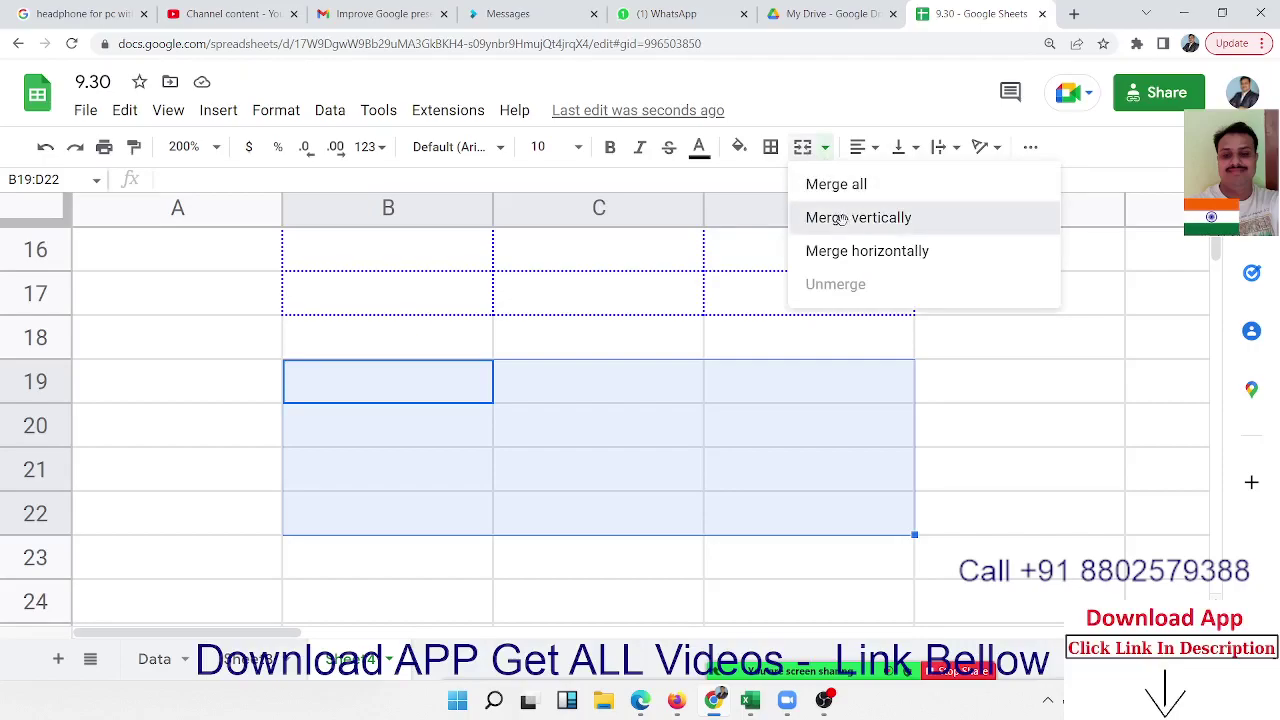
{"action": "left_click", "coordinate": [843, 219]}
{"action": "left_click", "coordinate": [560, 435]}
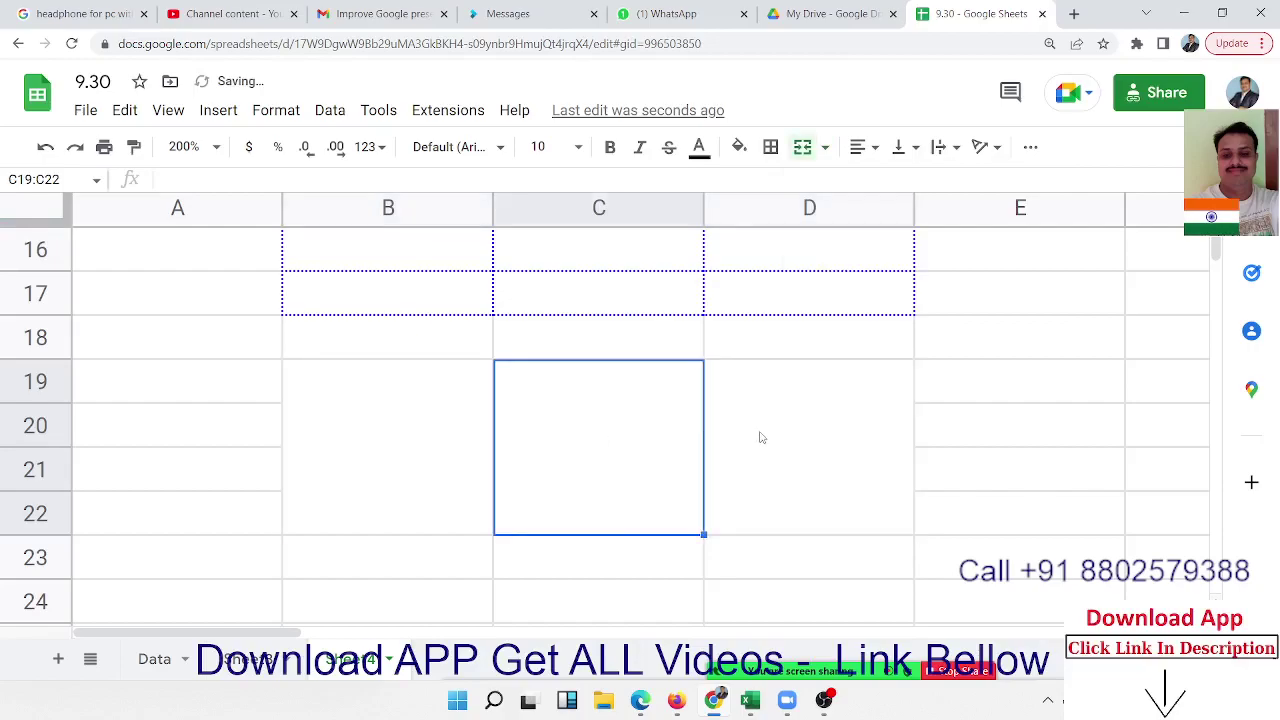
{"action": "left_click", "coordinate": [740, 435]}
{"action": "left_click", "coordinate": [678, 440]}
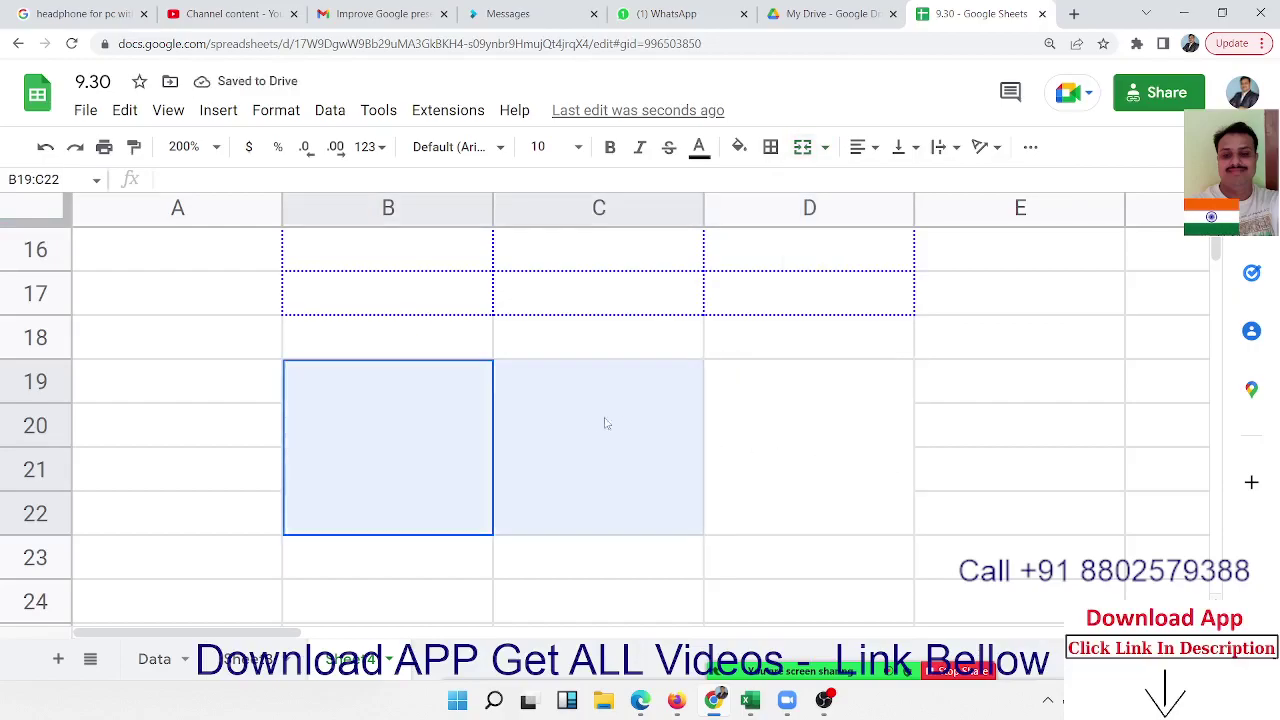
{"action": "left_click_drag", "start_coordinate": [449, 425], "coordinate": [788, 440]}
{"action": "left_click", "coordinate": [811, 152]}
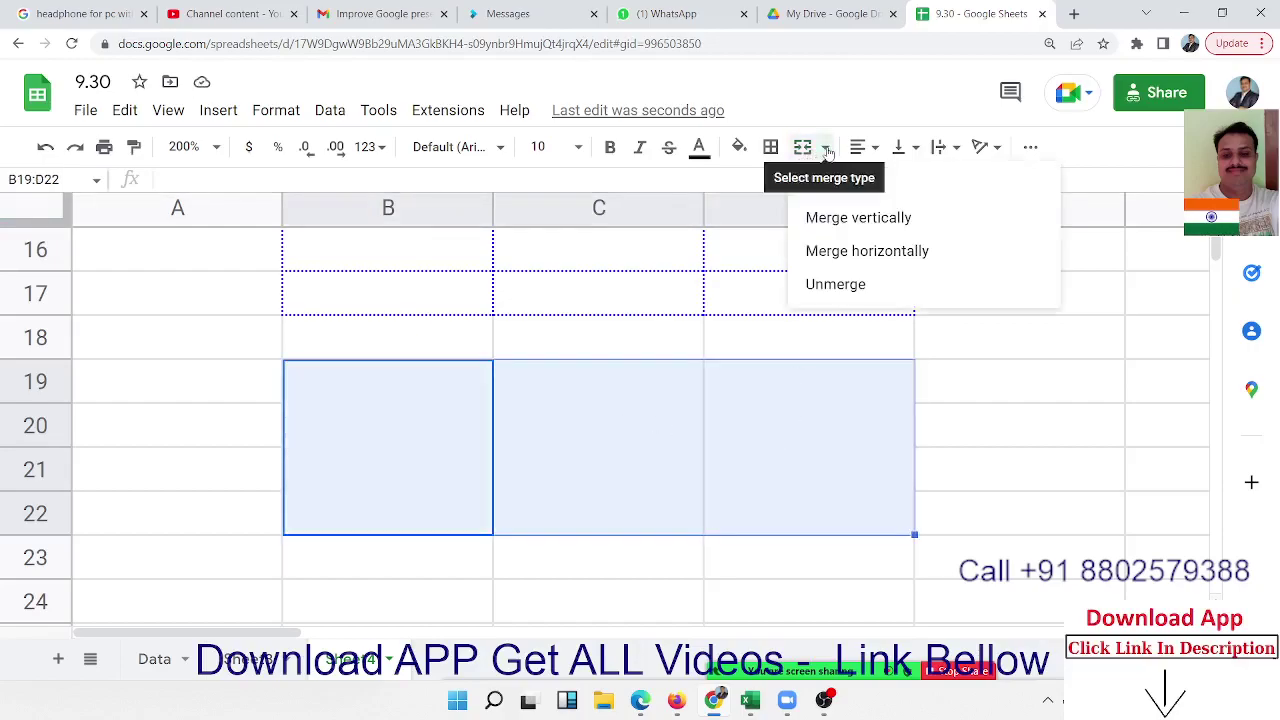
{"action": "left_click", "coordinate": [830, 250]}
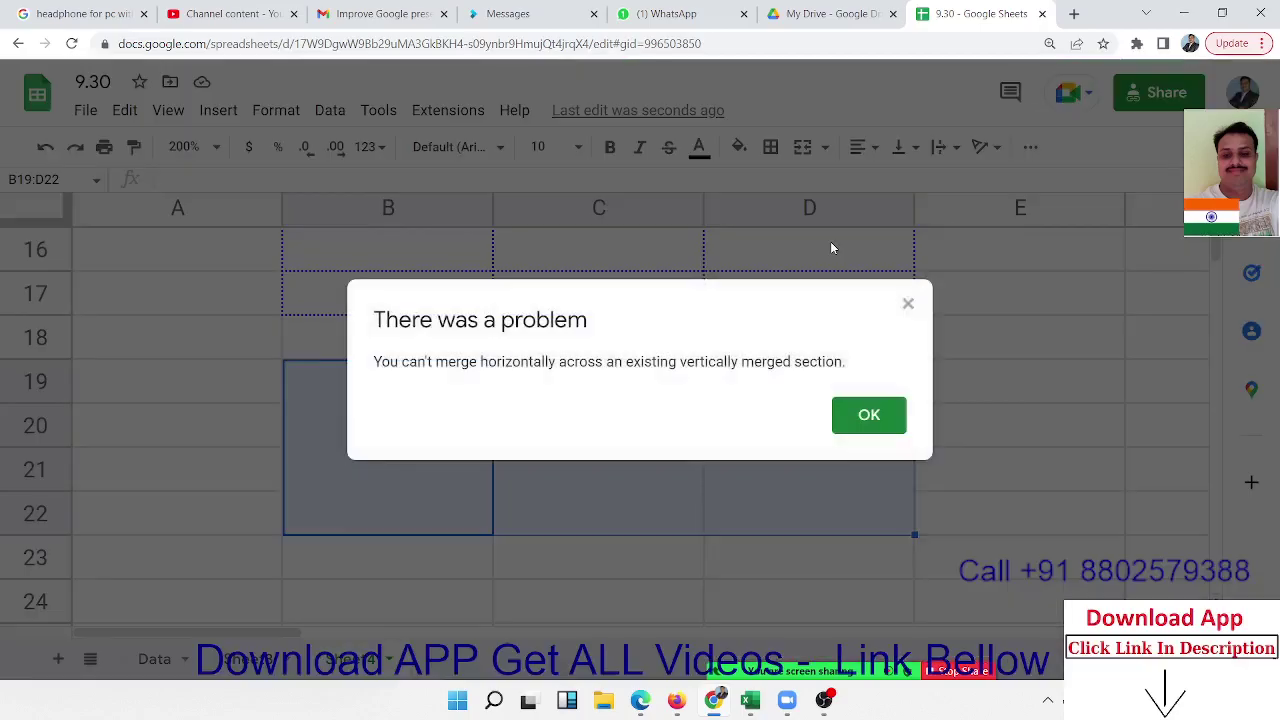
{"action": "left_click", "coordinate": [866, 414]}
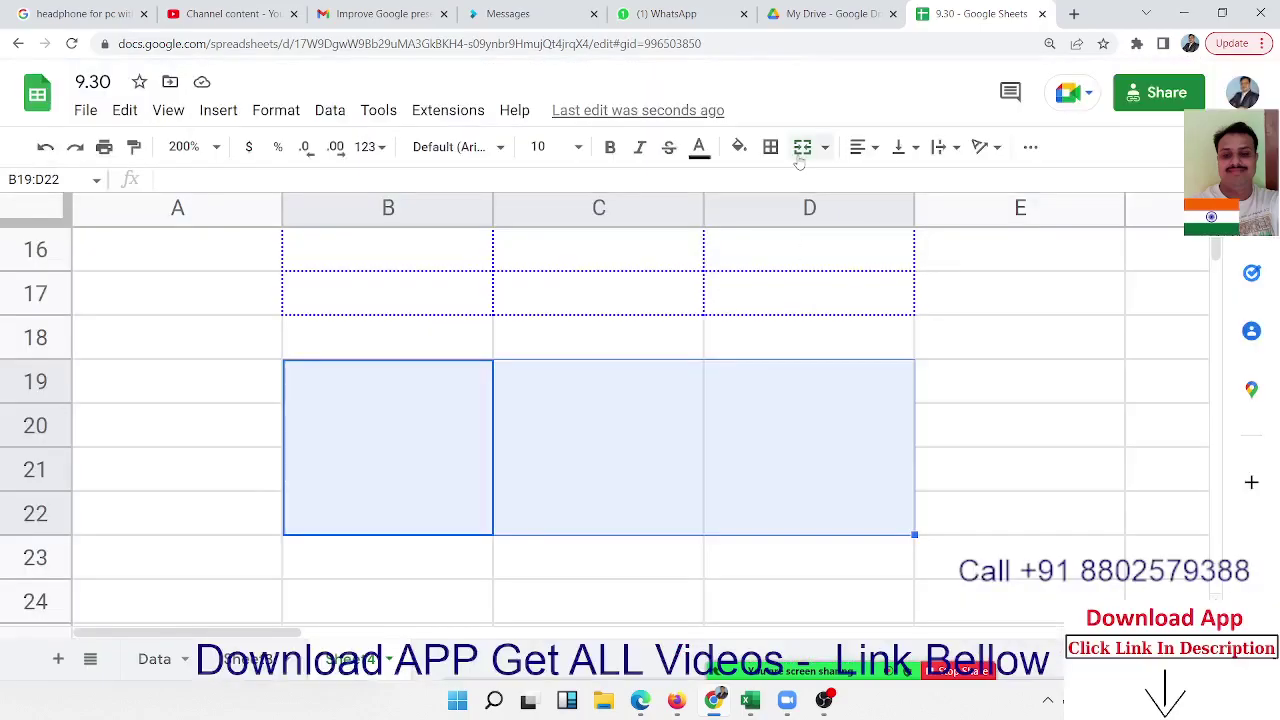
{"action": "left_click", "coordinate": [804, 152]}
{"action": "left_click", "coordinate": [809, 155]}
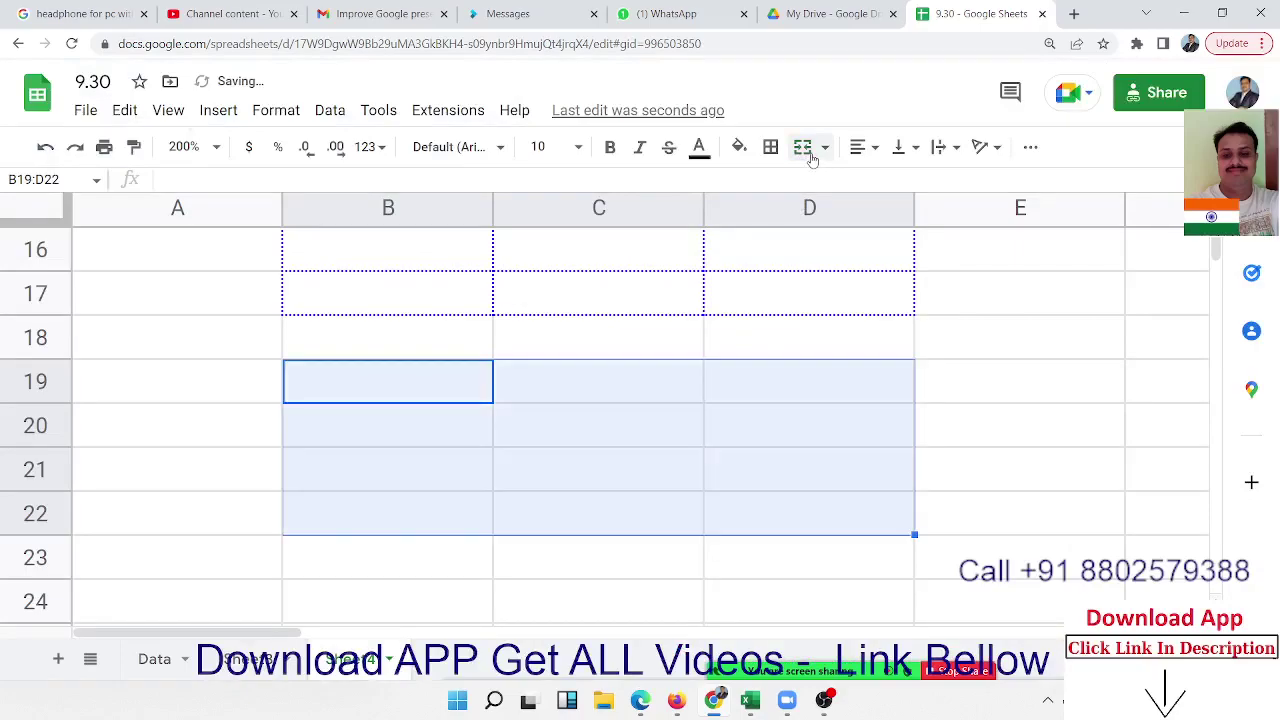
{"action": "left_click", "coordinate": [822, 149]}
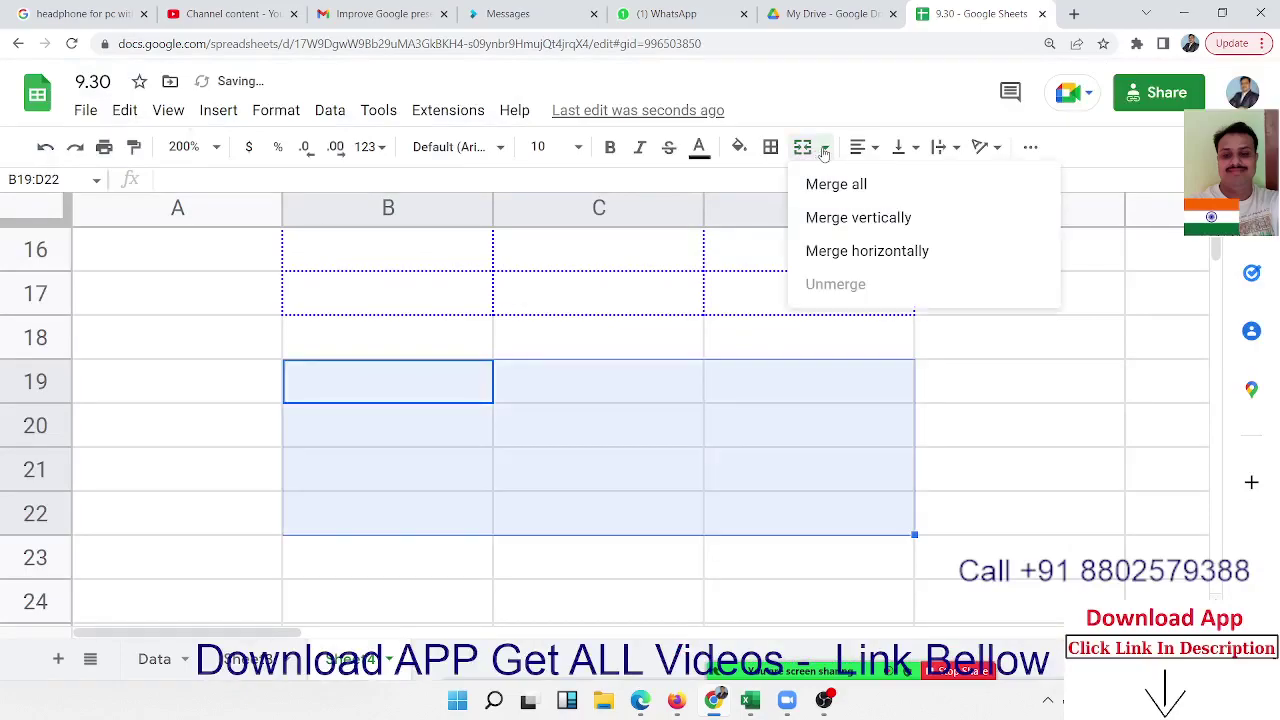
{"action": "left_click", "coordinate": [840, 249]}
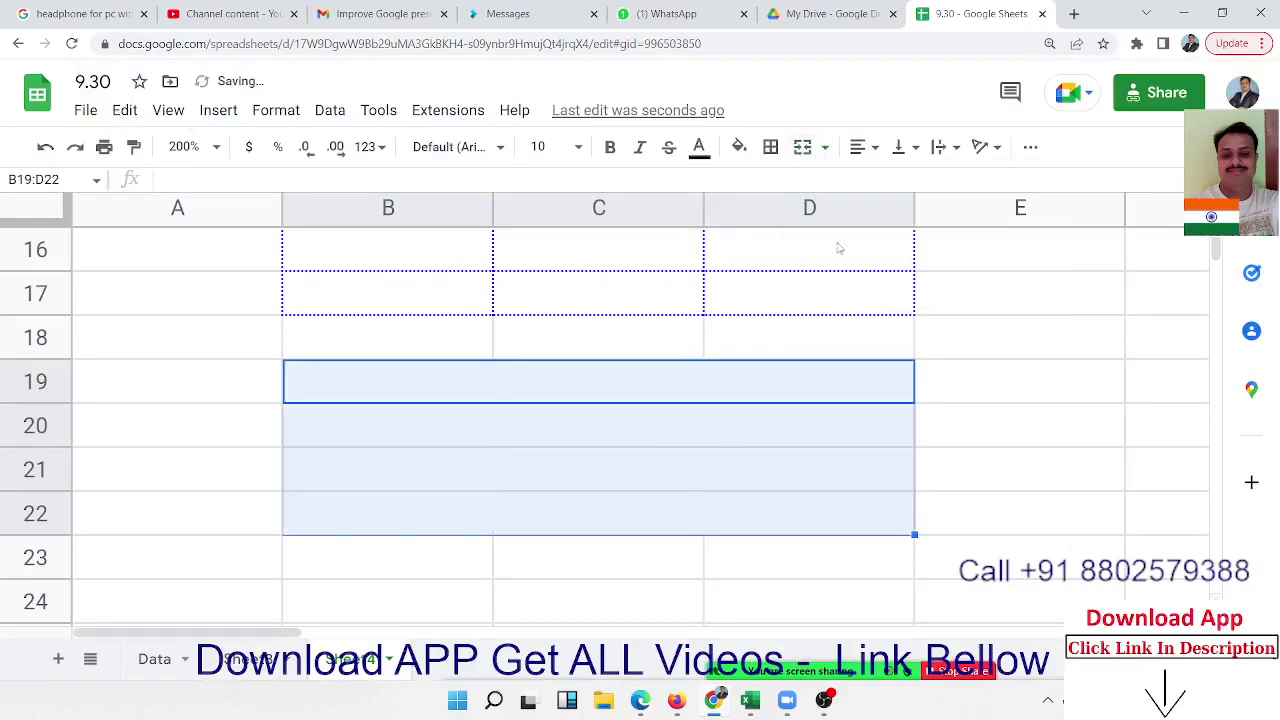
{"action": "left_click", "coordinate": [673, 440]}
{"action": "left_click", "coordinate": [672, 468]}
{"action": "left_click", "coordinate": [676, 516]}
{"action": "left_click_drag", "start_coordinate": [682, 515], "coordinate": [712, 388]}
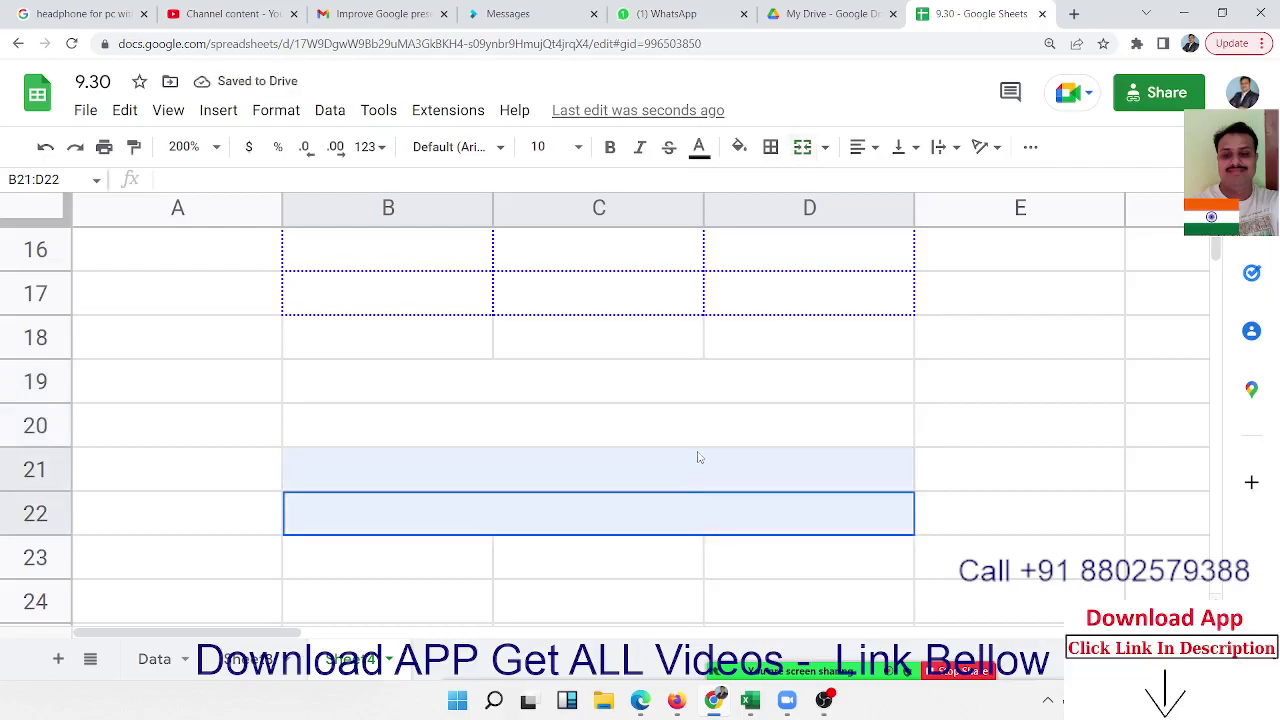
{"action": "left_click", "coordinate": [772, 147]}
{"action": "left_click", "coordinate": [801, 148]}
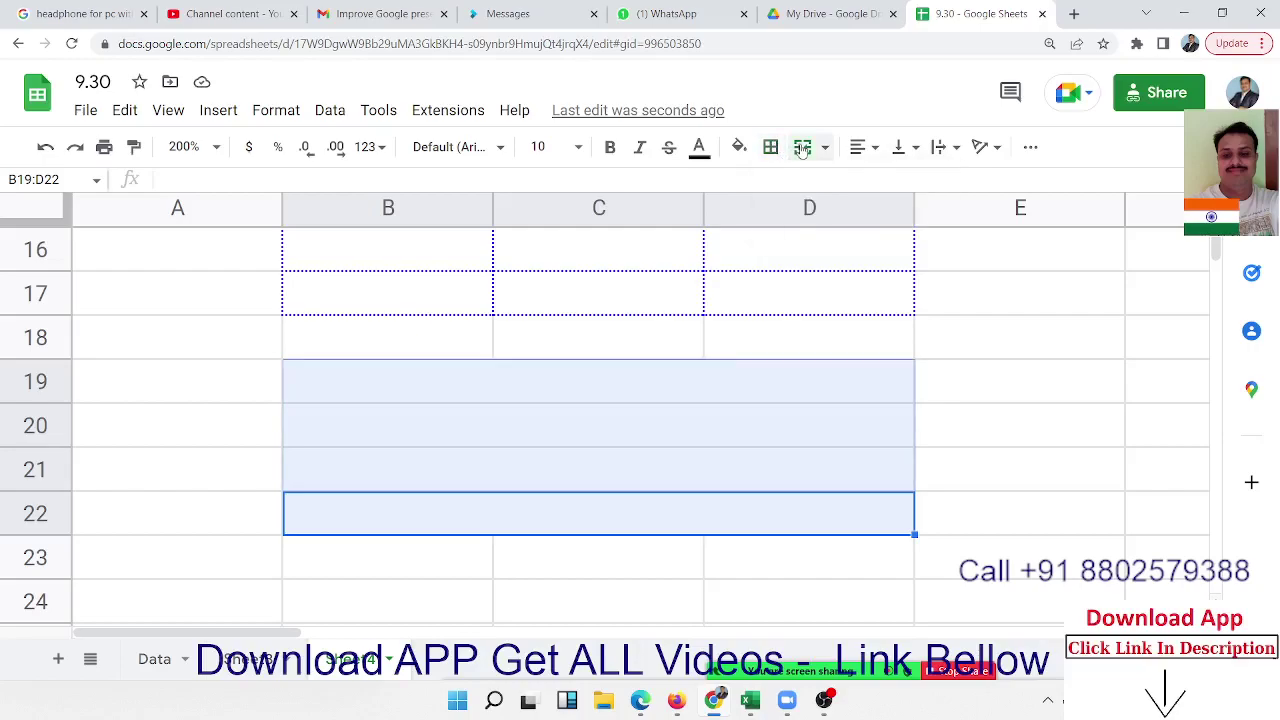
{"action": "left_click", "coordinate": [801, 150]}
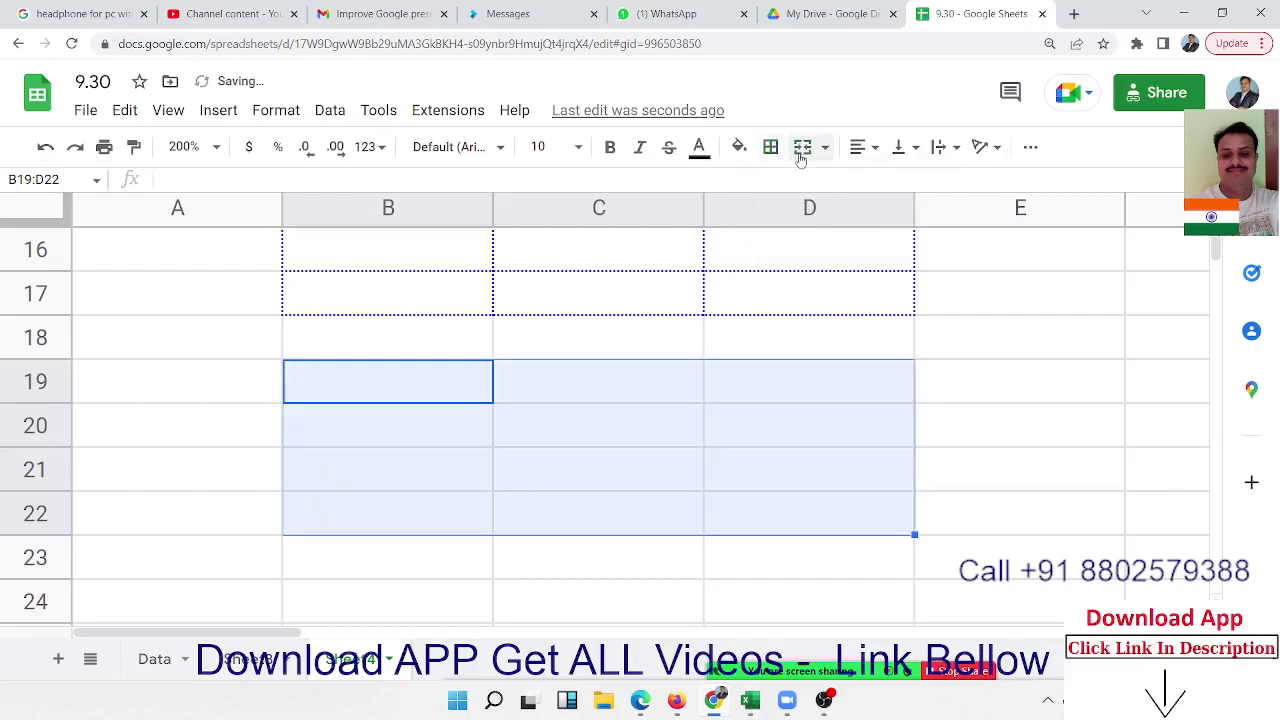
{"action": "left_click", "coordinate": [824, 148]}
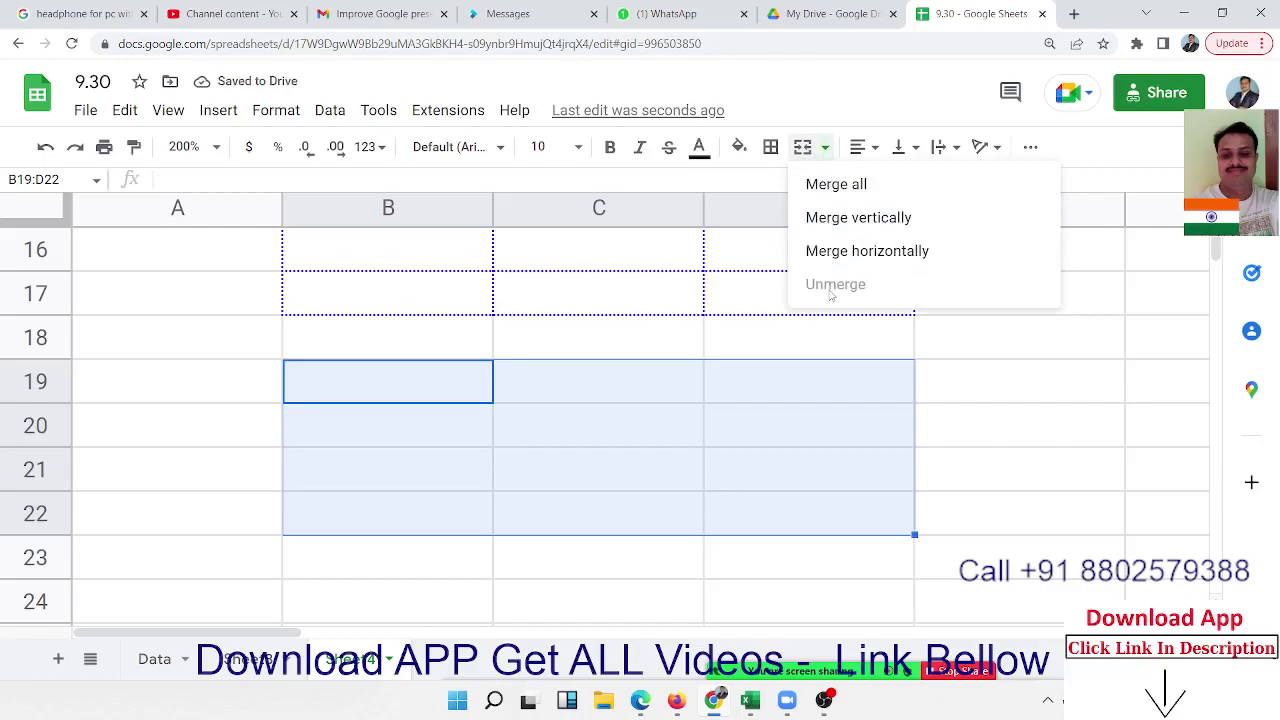
Type the person's full name into B20, then make row 20 taller and column B wider.
{"action": "left_click", "coordinate": [201, 435]}
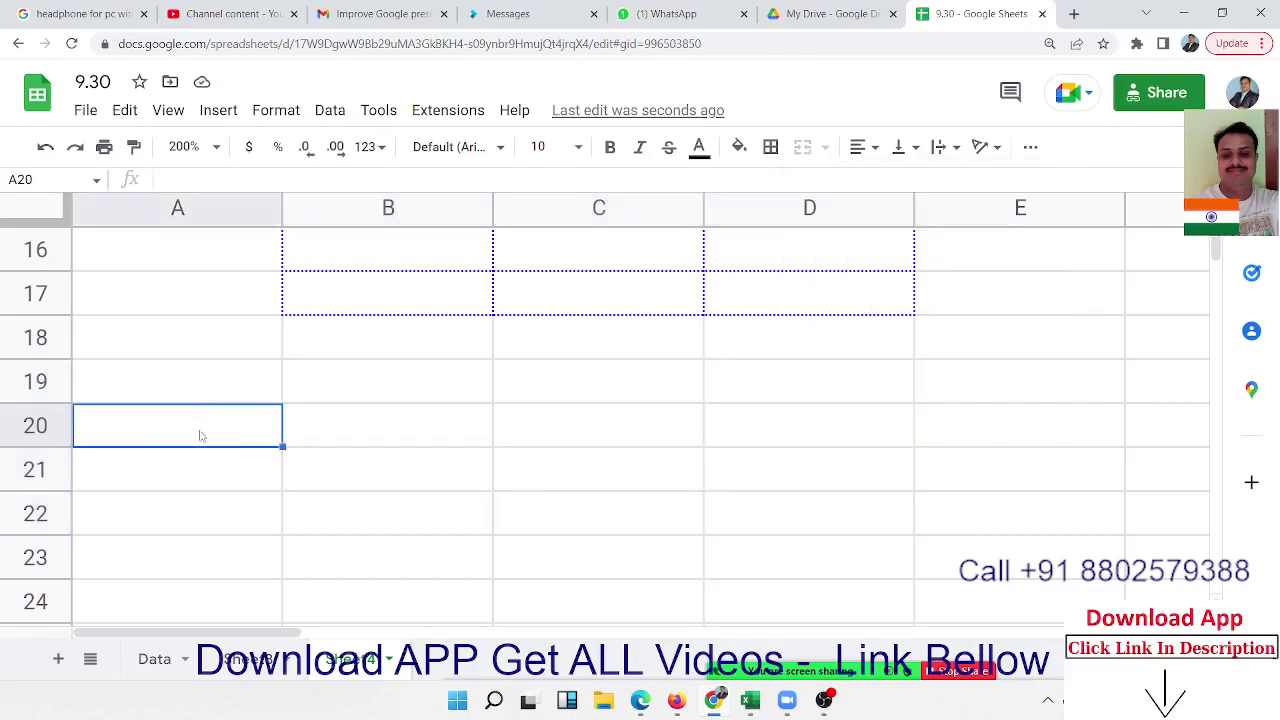
{"action": "left_click", "coordinate": [309, 429]}
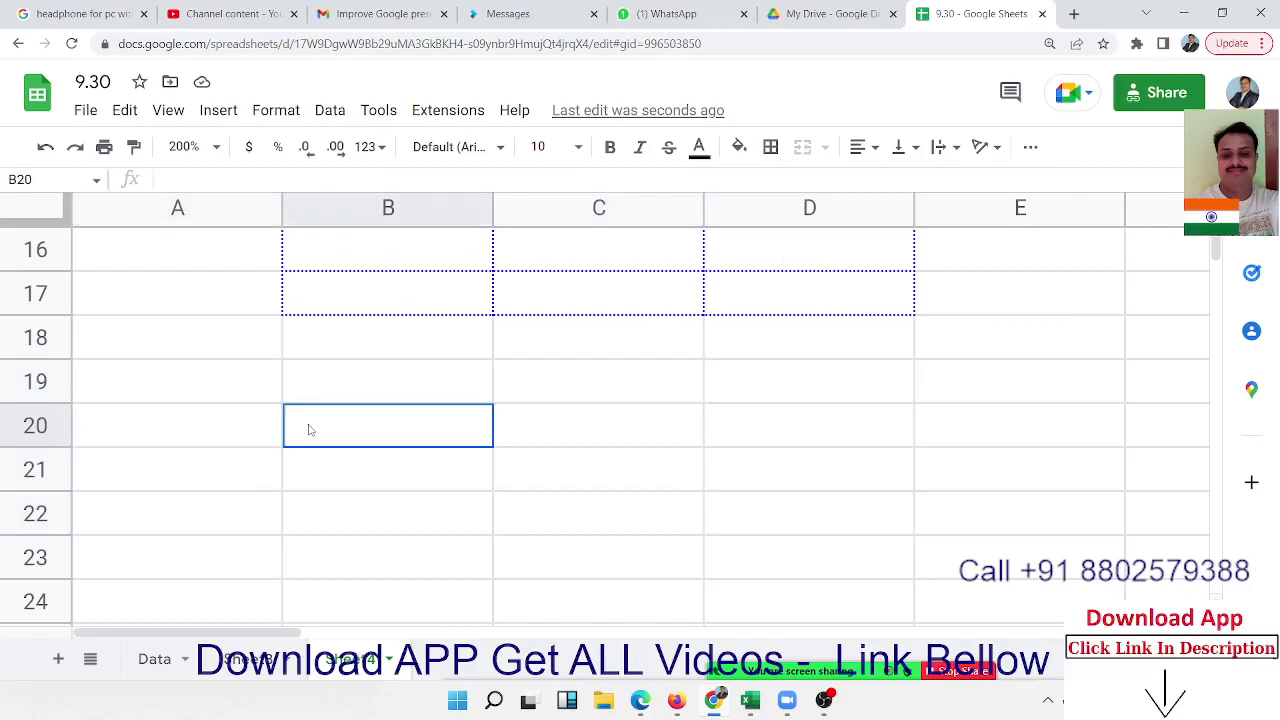
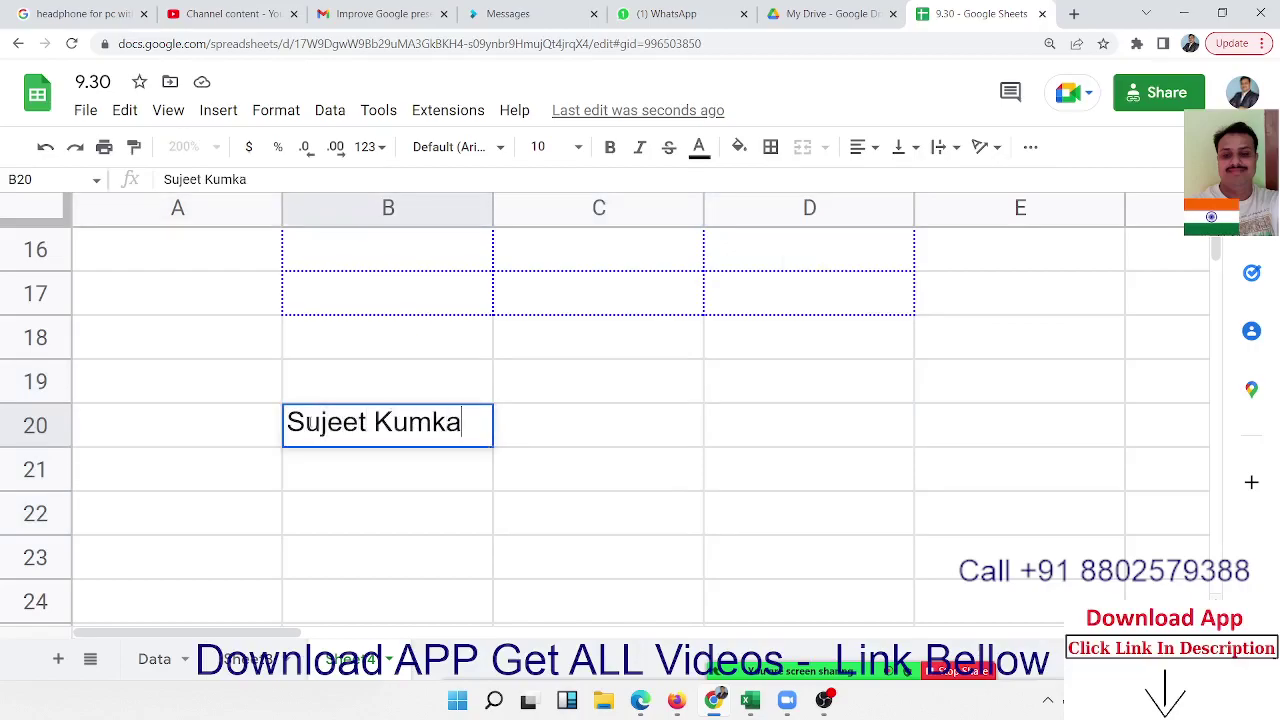
{"action": "key", "text": "Return"}
{"action": "left_click", "coordinate": [310, 428]}
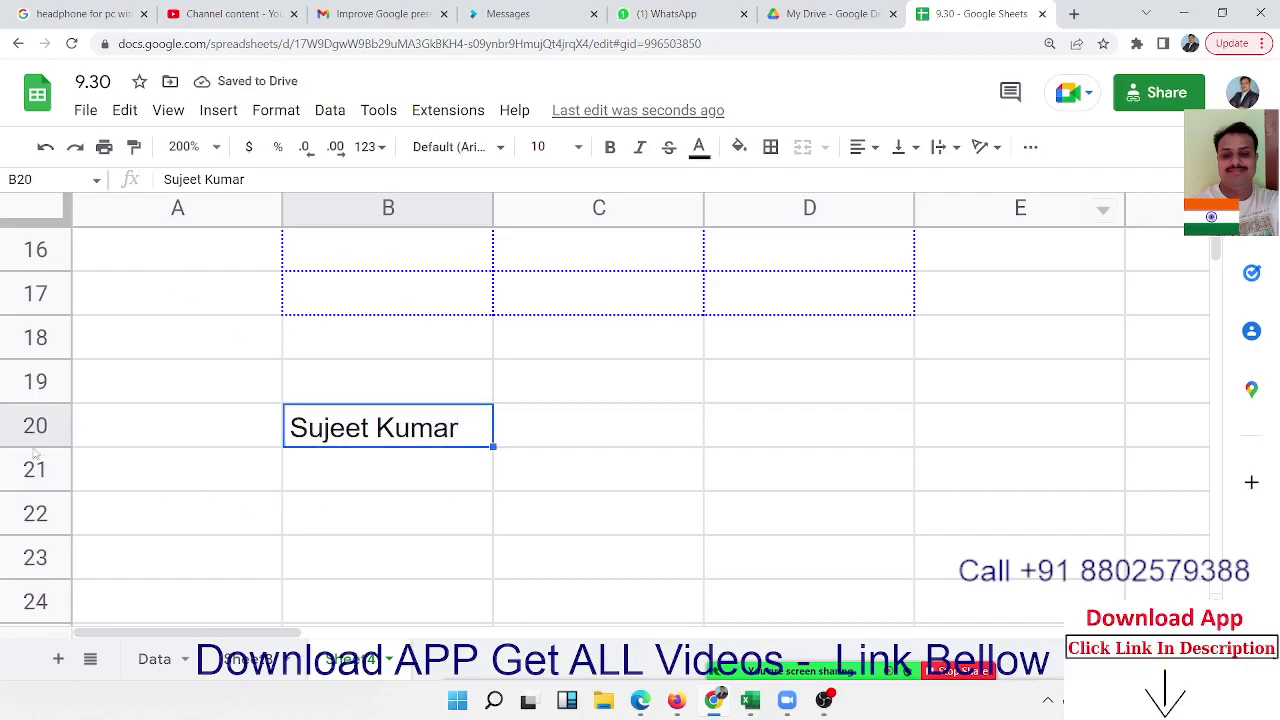
{"action": "left_click_drag", "start_coordinate": [32, 446], "coordinate": [38, 525]}
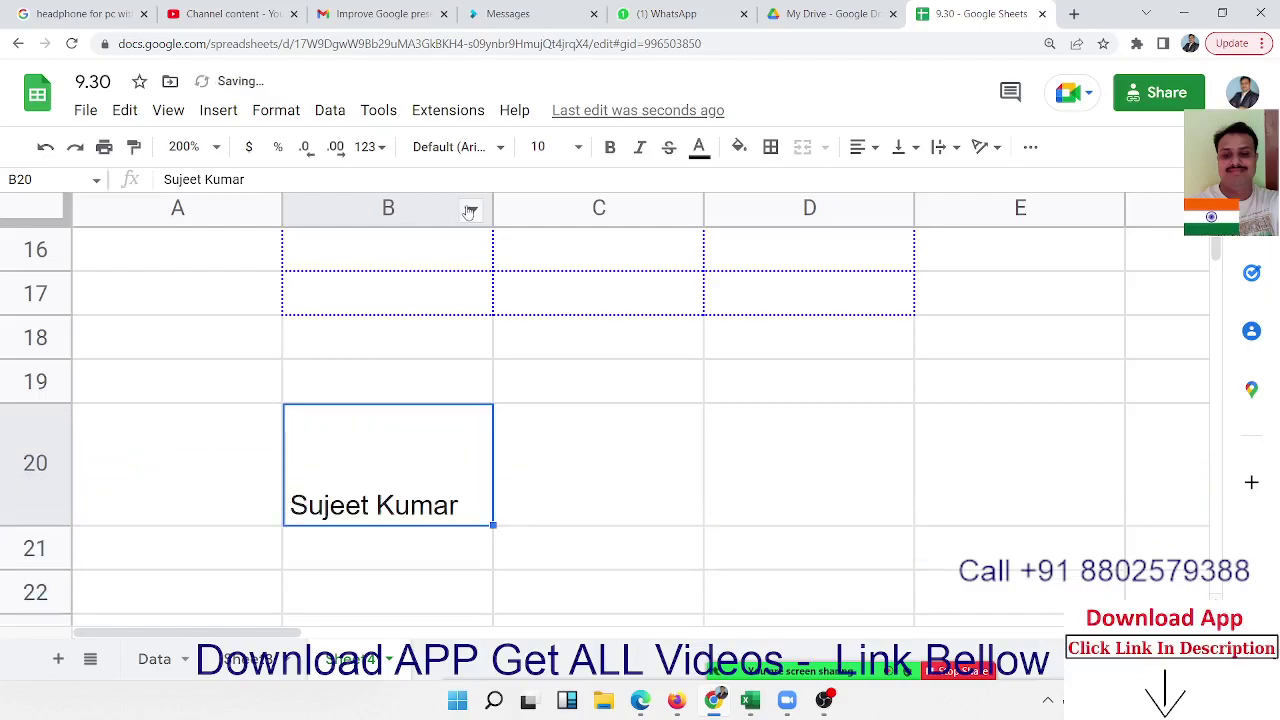
{"action": "left_click_drag", "start_coordinate": [492, 213], "coordinate": [562, 213]}
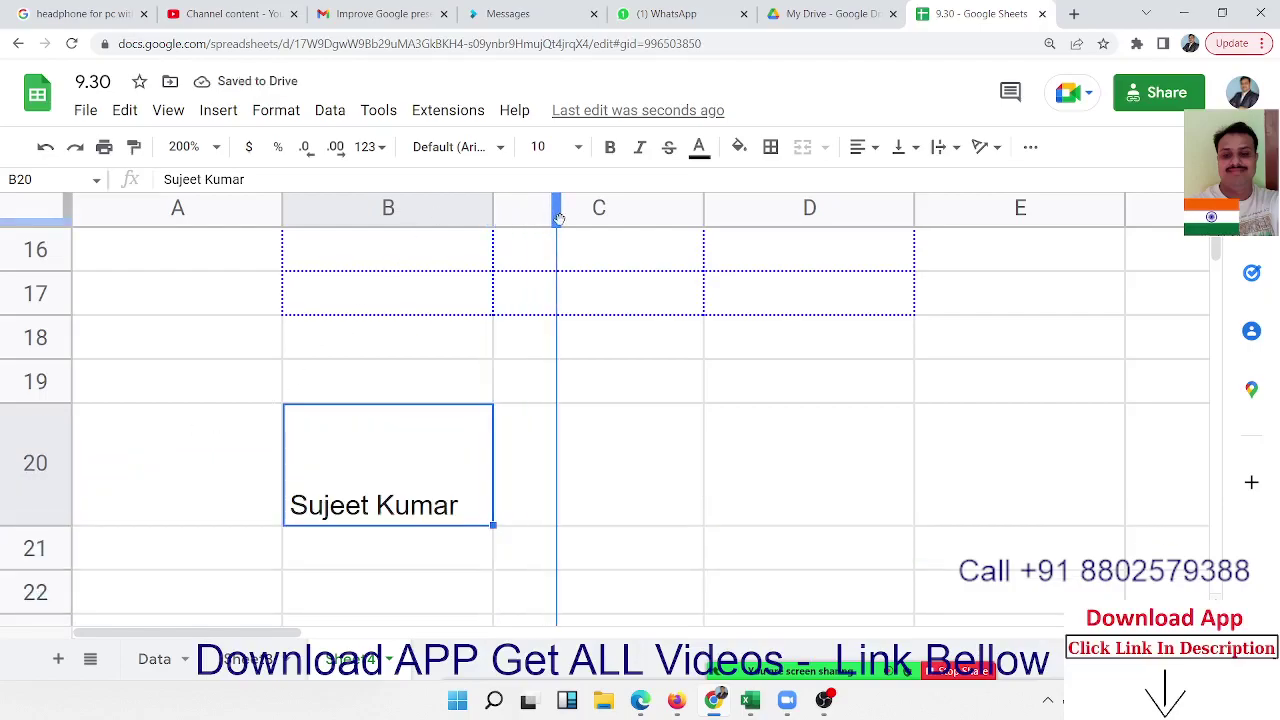
Left-align the name in B20 after trying centre and right alignment.
{"action": "left_click", "coordinate": [862, 147]}
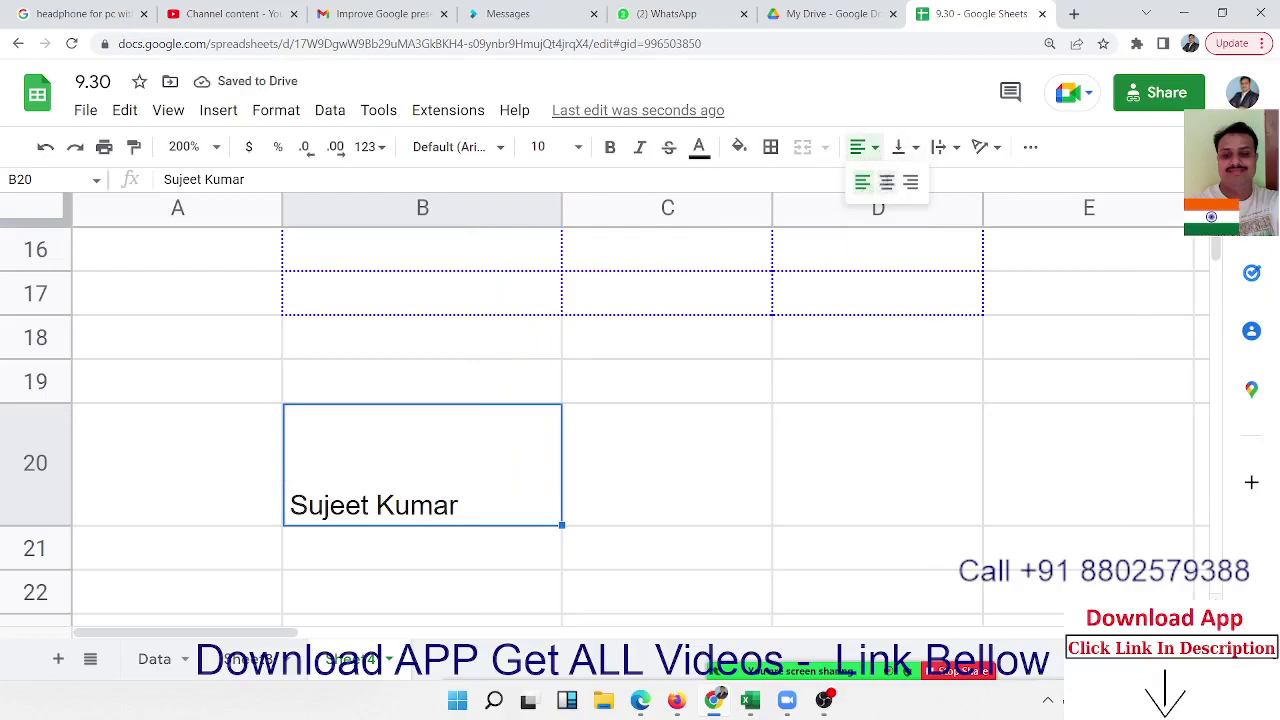
{"action": "left_click", "coordinate": [886, 182]}
{"action": "left_click", "coordinate": [866, 148]}
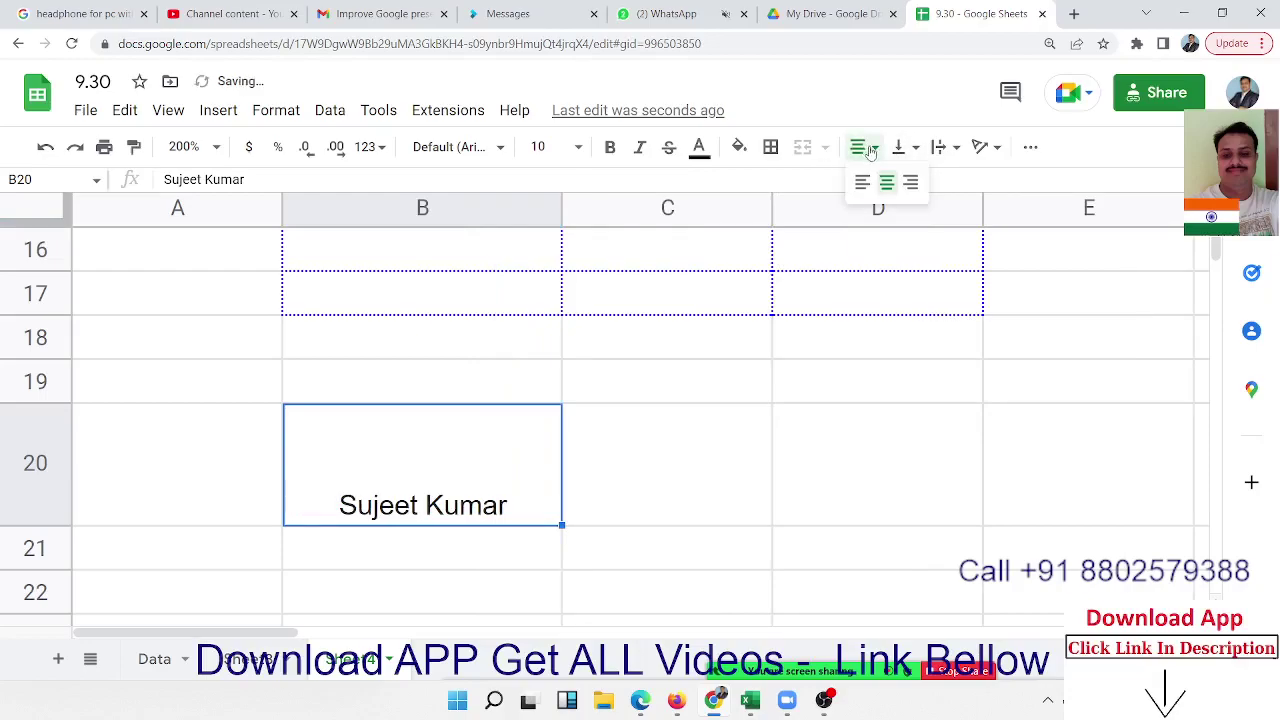
{"action": "left_click", "coordinate": [910, 182]}
{"action": "left_click", "coordinate": [866, 147]}
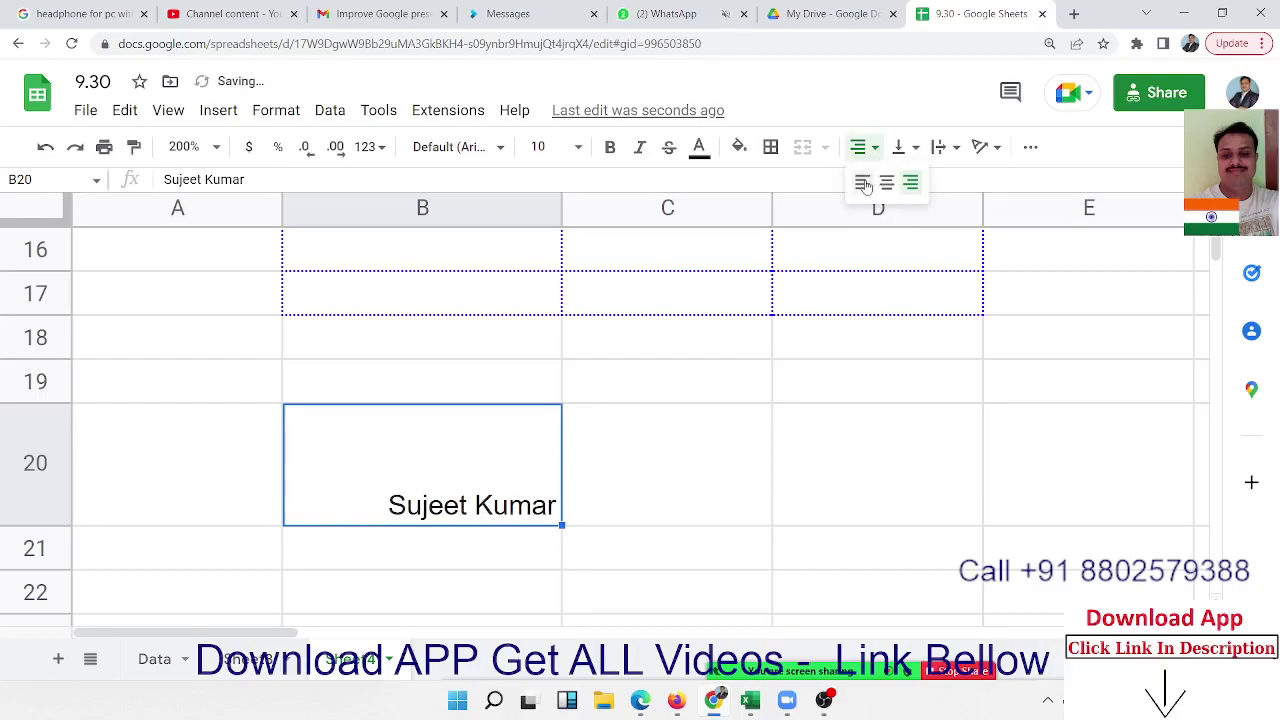
{"action": "left_click", "coordinate": [862, 182]}
Try top and middle vertical alignment on B20, settling on bottom.
{"action": "left_click", "coordinate": [876, 150]}
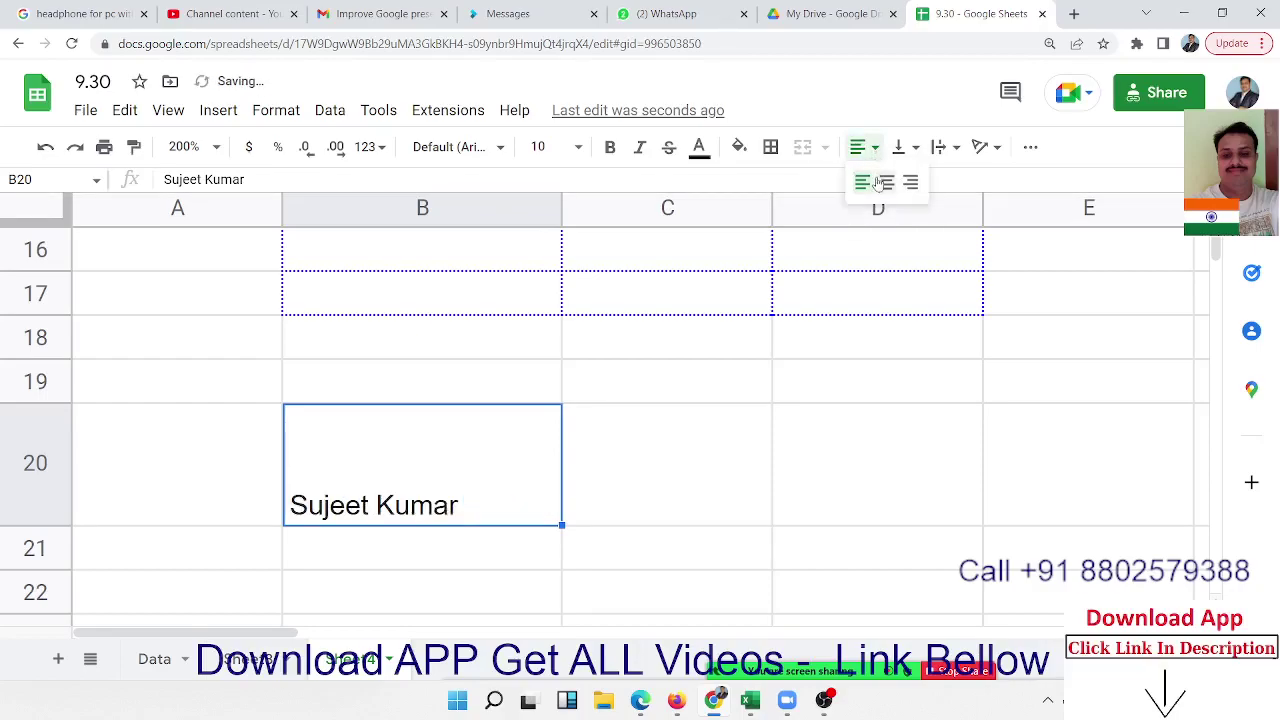
{"action": "left_click", "coordinate": [918, 148]}
{"action": "left_click", "coordinate": [918, 148]}
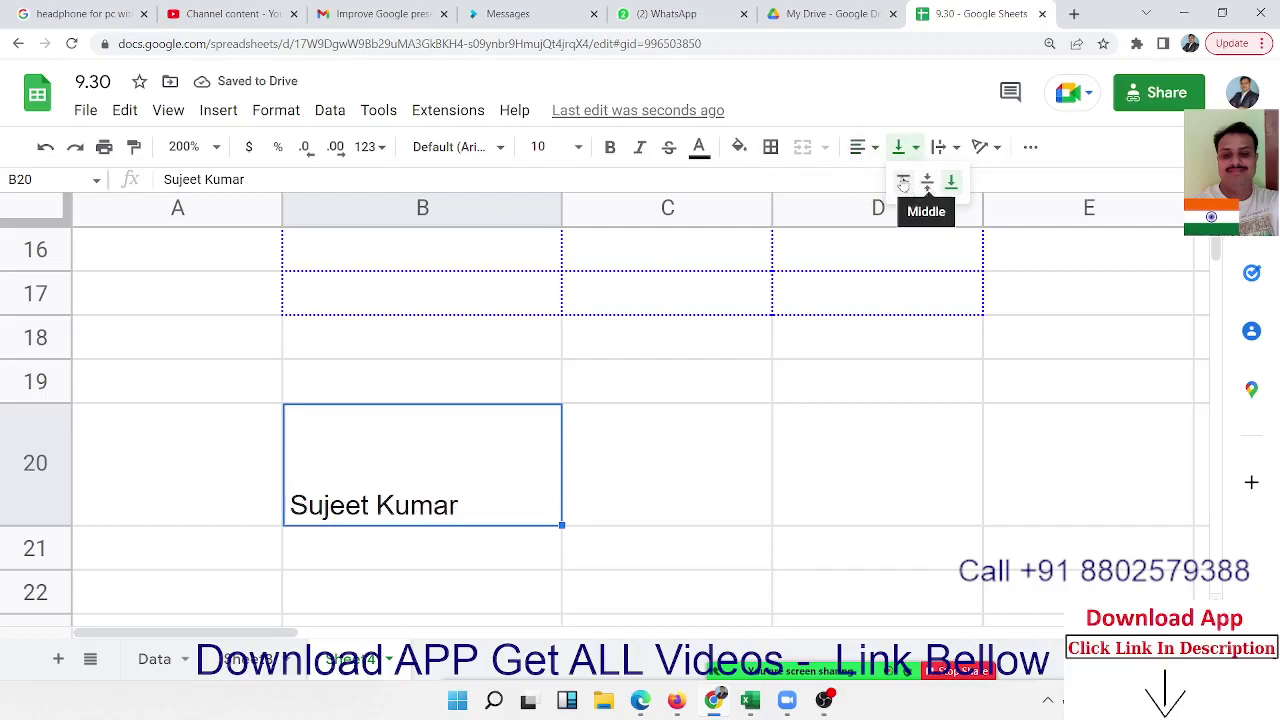
{"action": "left_click", "coordinate": [902, 181]}
{"action": "left_click", "coordinate": [905, 147]}
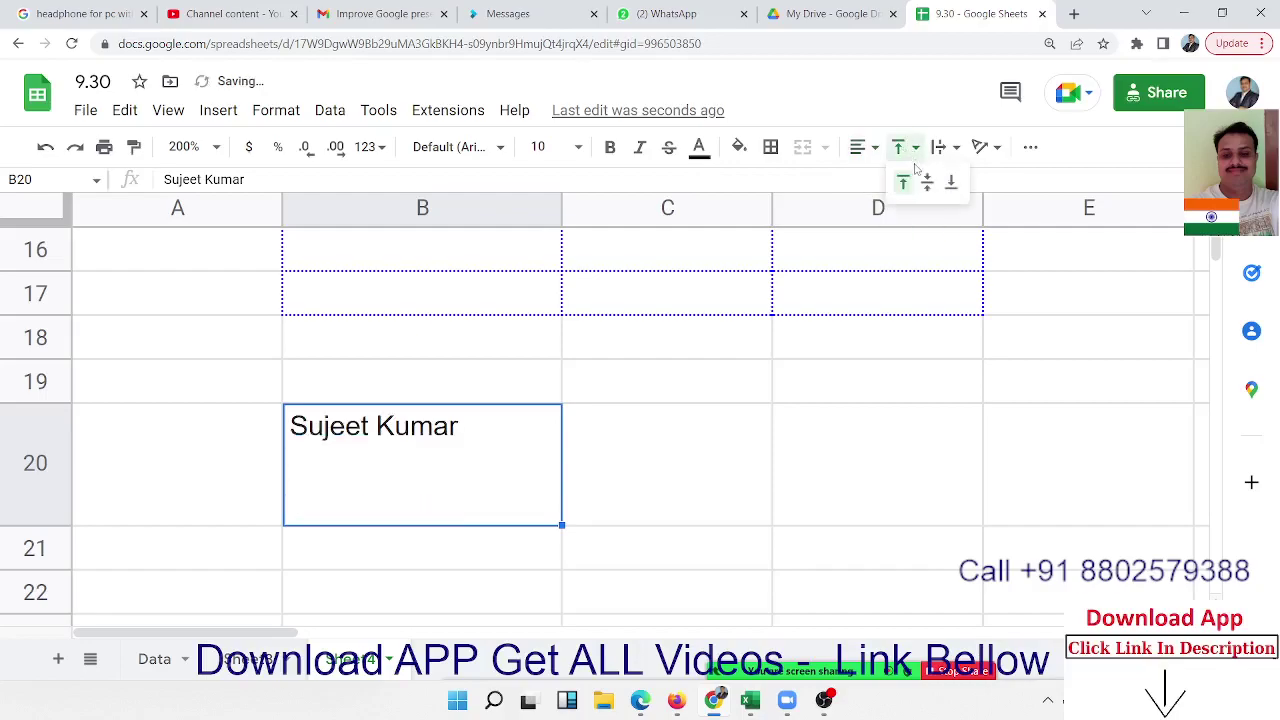
{"action": "left_click", "coordinate": [922, 181]}
{"action": "left_click", "coordinate": [906, 147]}
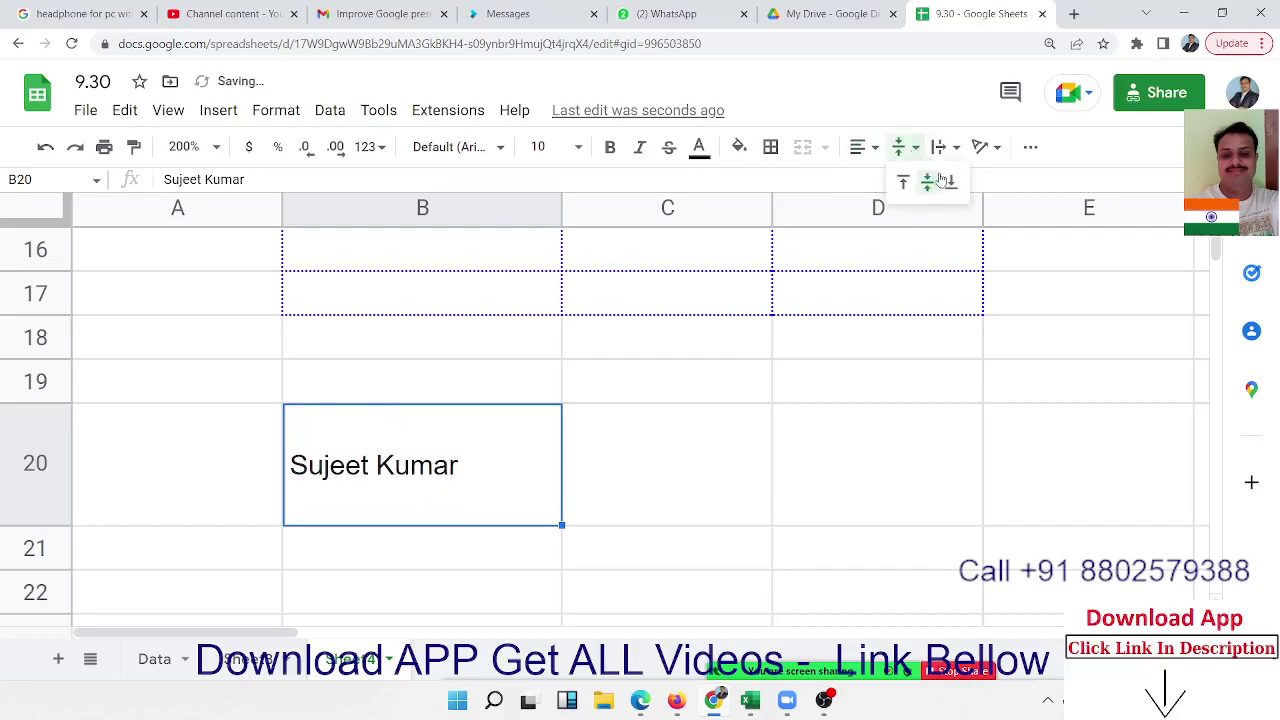
{"action": "left_click", "coordinate": [944, 179]}
{"action": "left_click", "coordinate": [905, 147]}
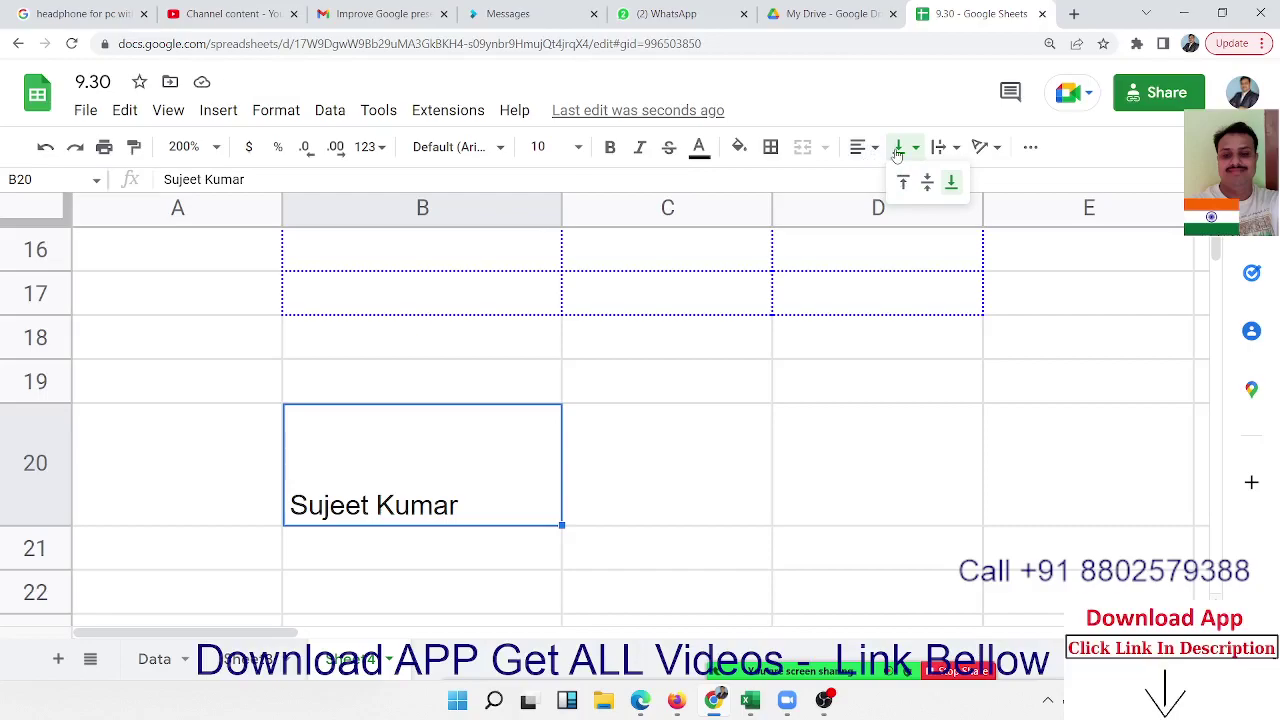
{"action": "left_click", "coordinate": [960, 148]}
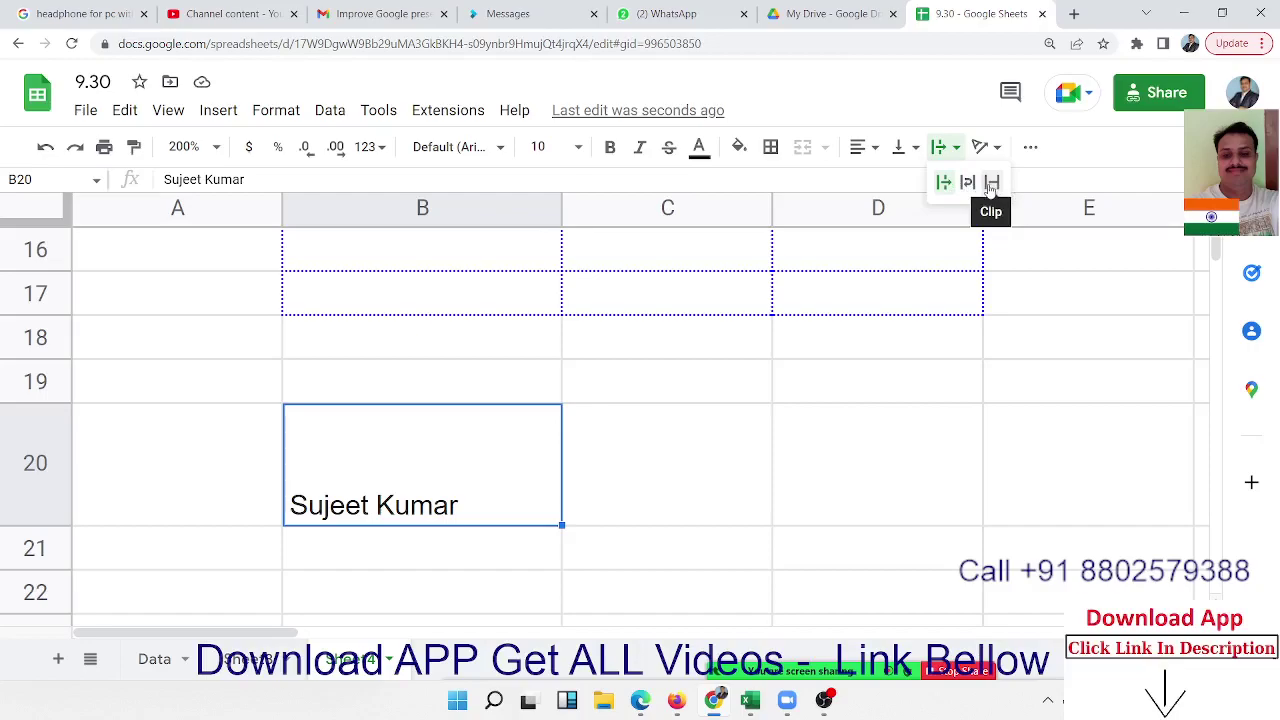
Close the wrapping menu, then make column B narrower and row 20 shorter.
{"action": "left_click", "coordinate": [613, 459]}
{"action": "left_click", "coordinate": [525, 466]}
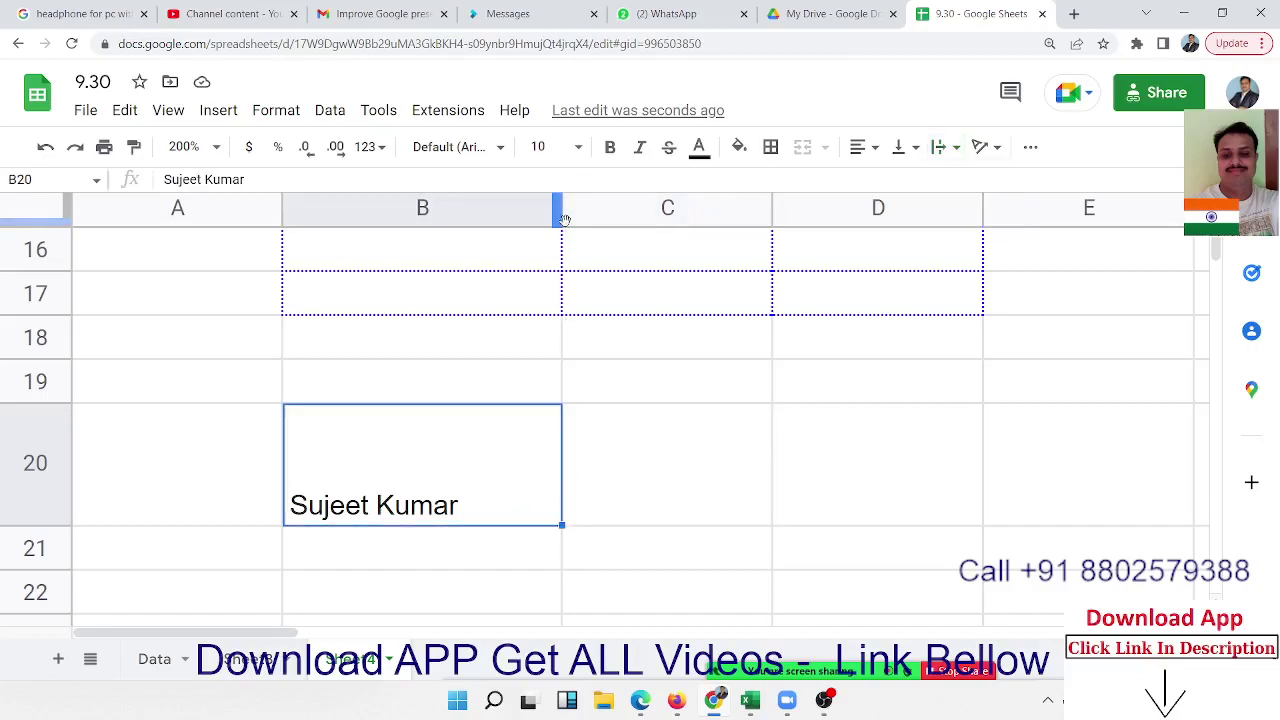
{"action": "left_click_drag", "start_coordinate": [560, 212], "coordinate": [413, 250]}
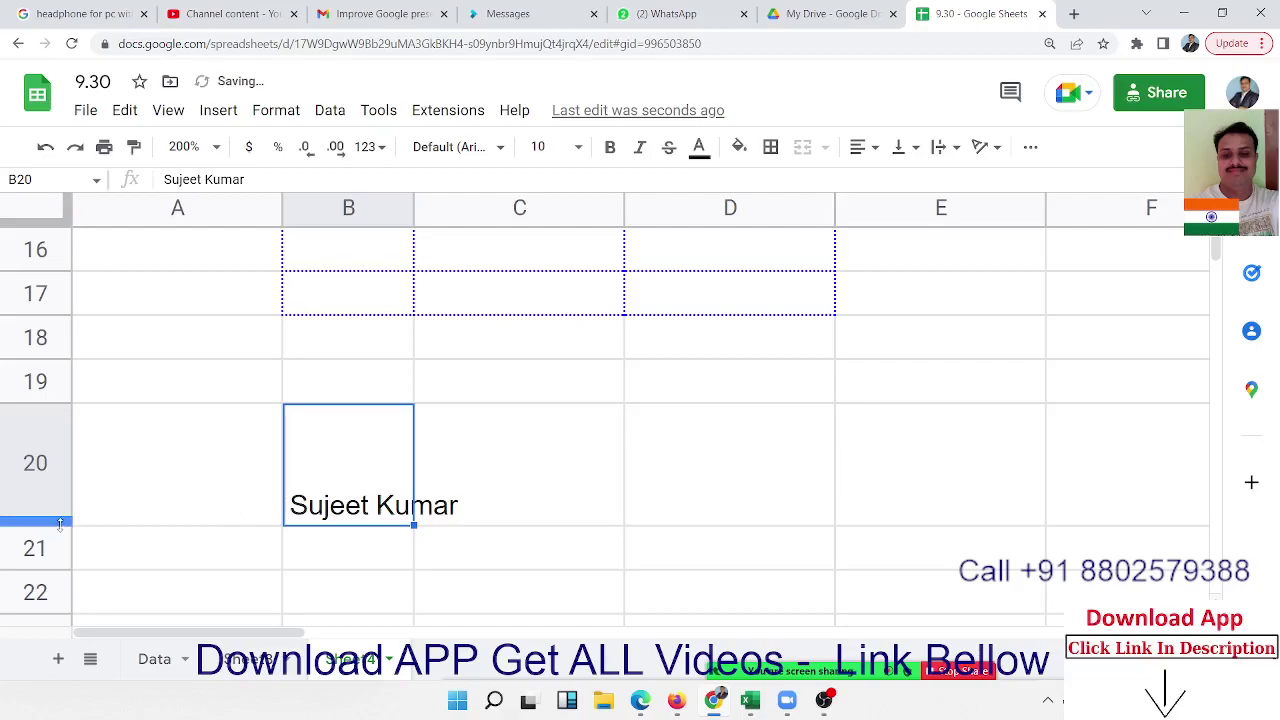
{"action": "left_click_drag", "start_coordinate": [60, 522], "coordinate": [72, 447]}
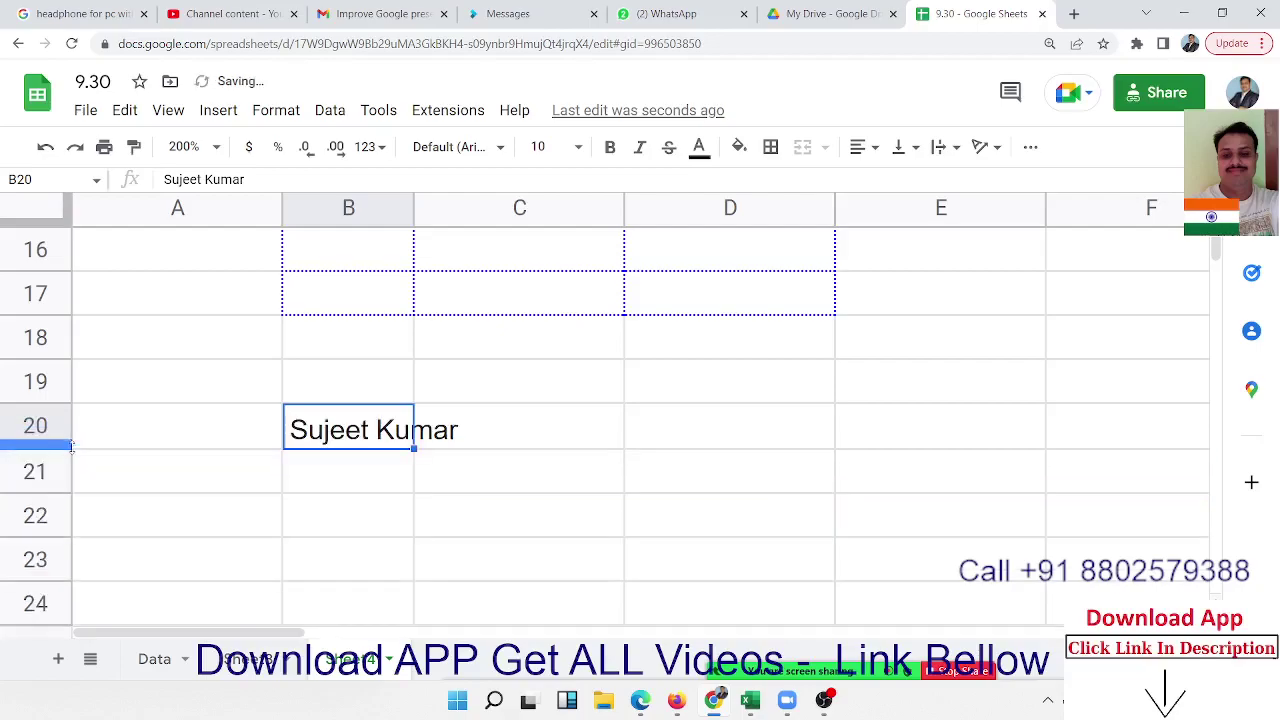
Apply Clip wrapping to B20, inspect the clipped name, then undo it.
{"action": "left_click", "coordinate": [344, 547]}
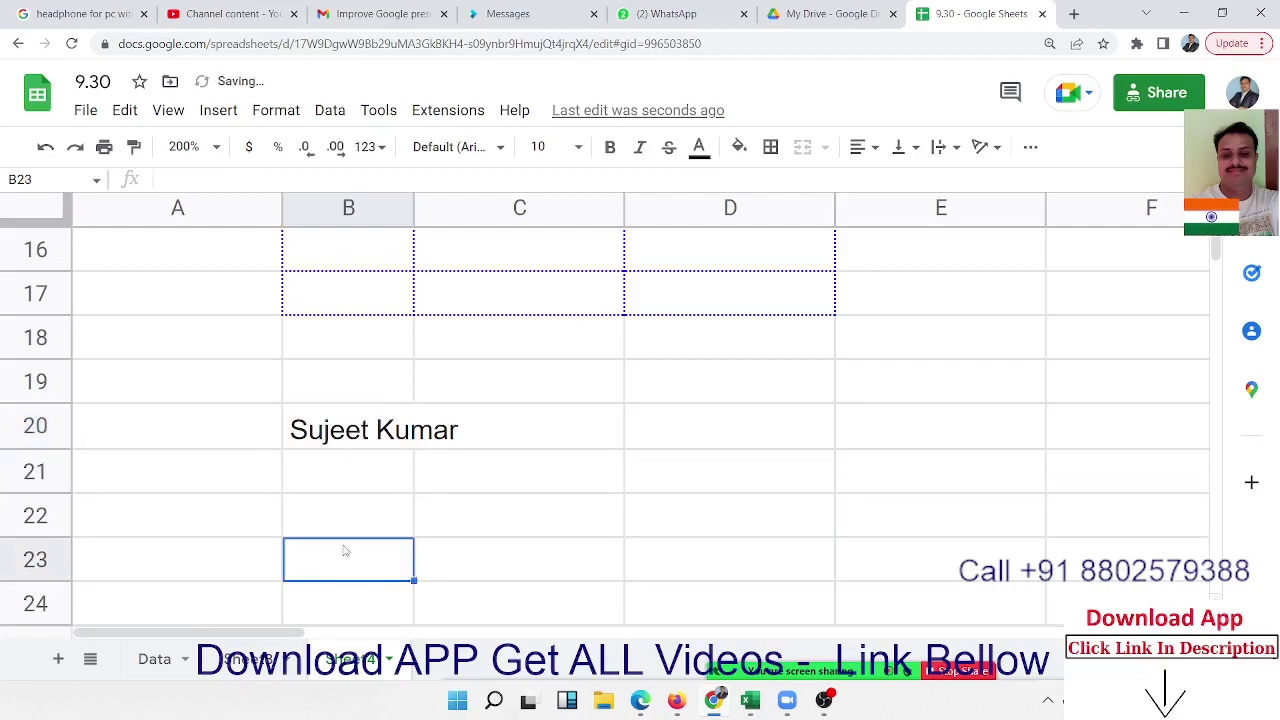
{"action": "left_click", "coordinate": [357, 433]}
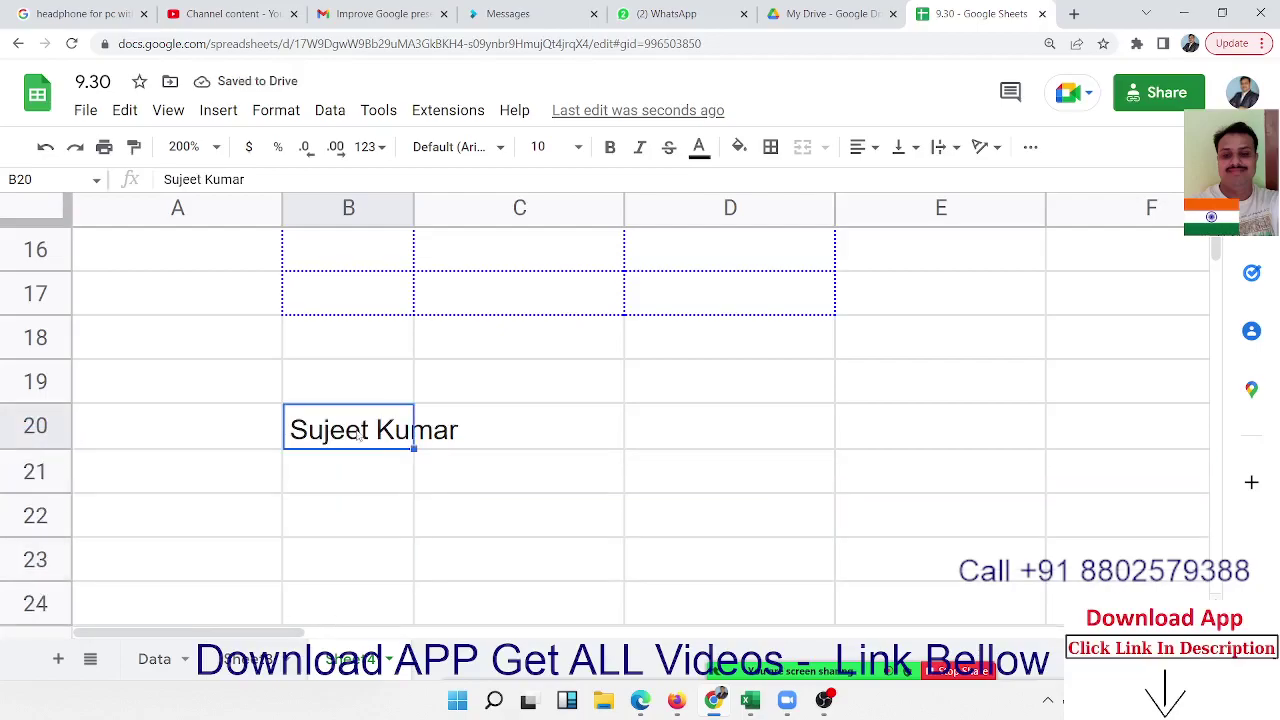
{"action": "left_click", "coordinate": [945, 147]}
{"action": "left_click", "coordinate": [991, 182]}
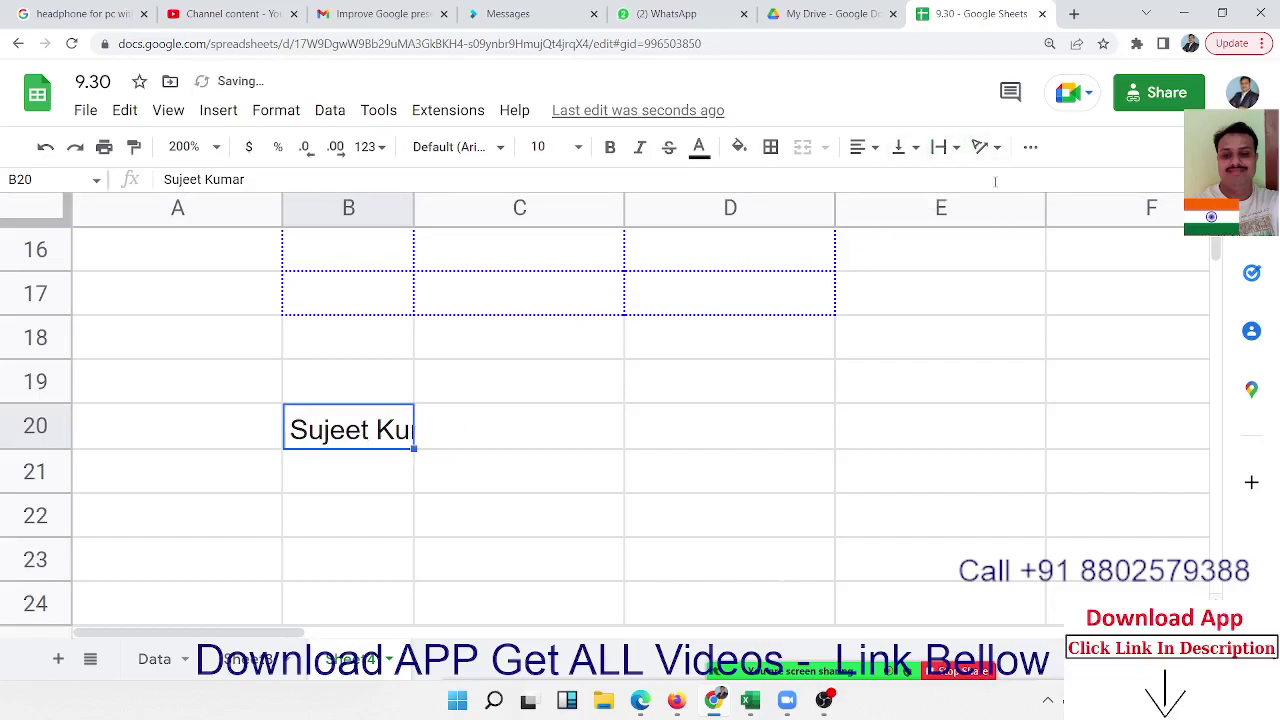
{"action": "left_click", "coordinate": [475, 557]}
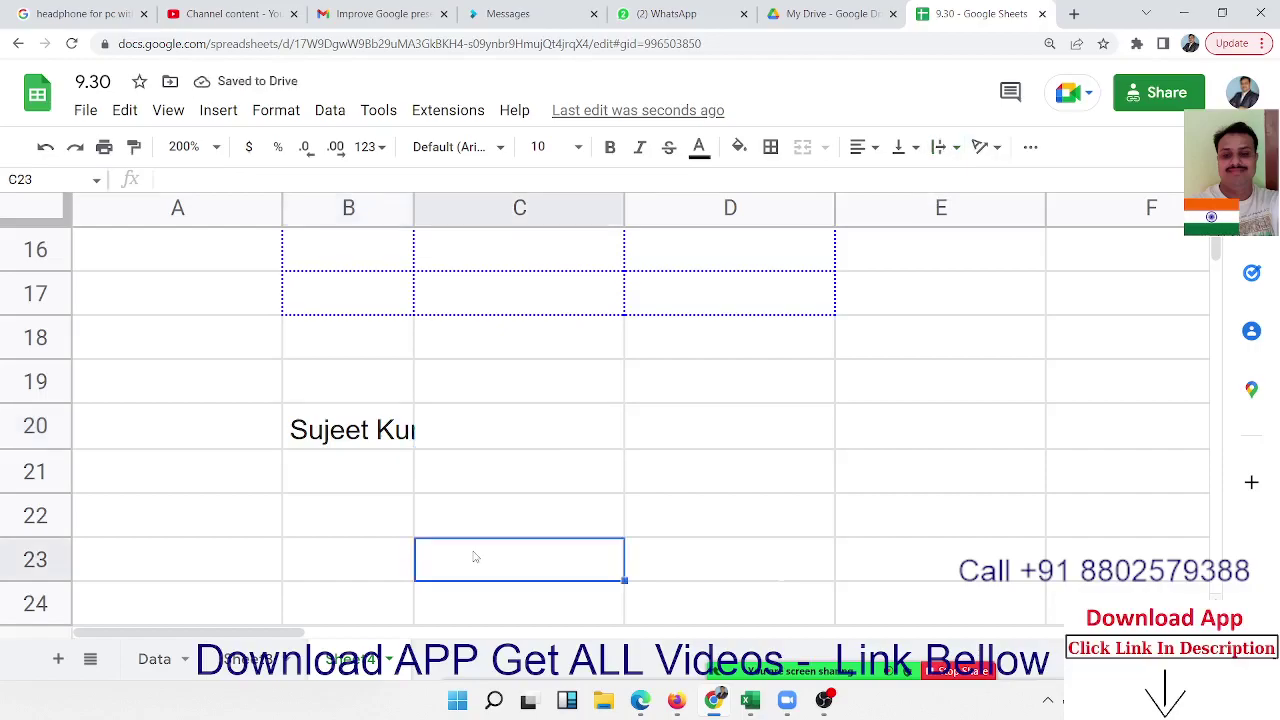
{"action": "left_click", "coordinate": [362, 446]}
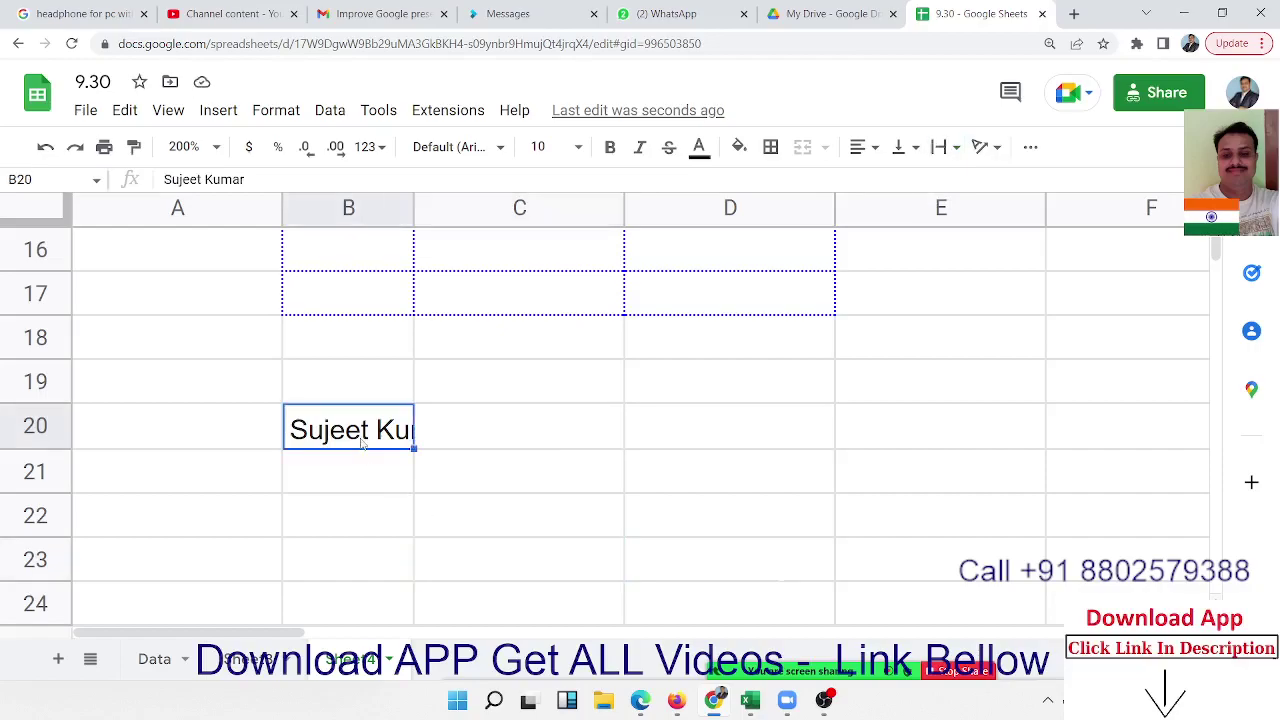
{"action": "key", "text": "ctrl+z"}
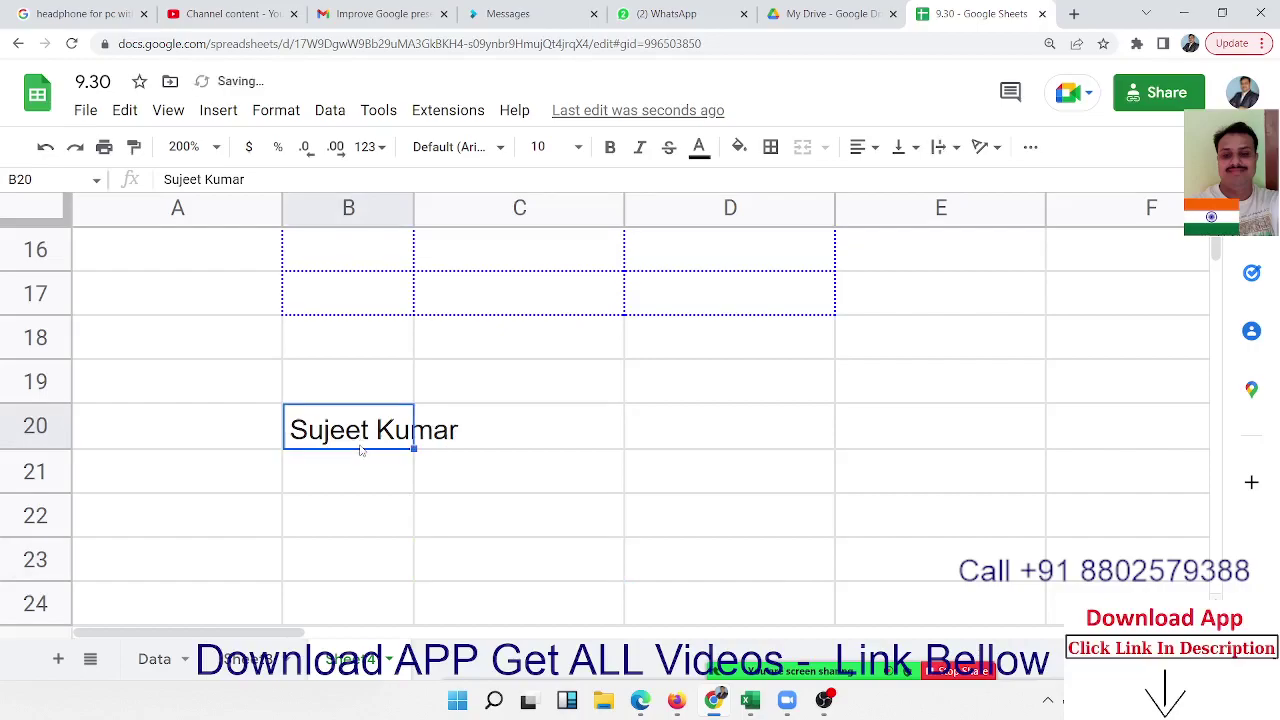
Enter 5 in C20 to test the overflow, then clear it and return to B20.
{"action": "left_click", "coordinate": [465, 488]}
{"action": "left_click", "coordinate": [471, 435]}
{"action": "type", "text": "5"}
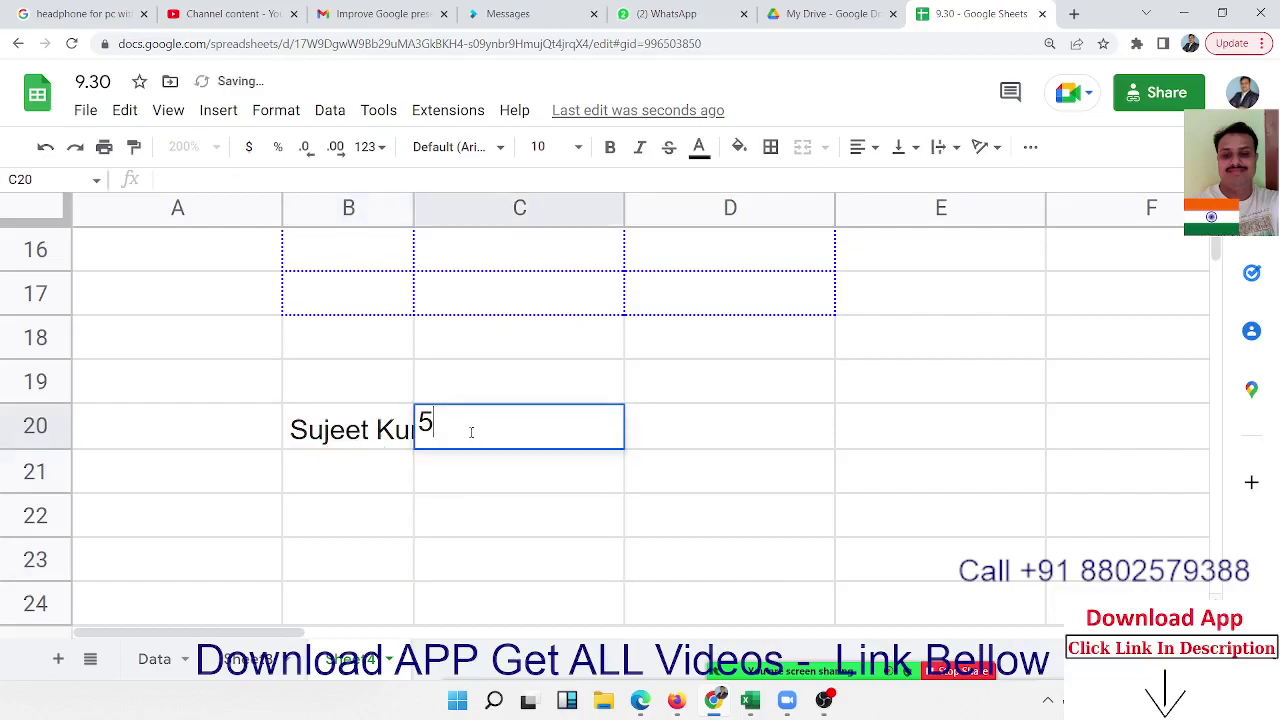
{"action": "key", "text": "Return"}
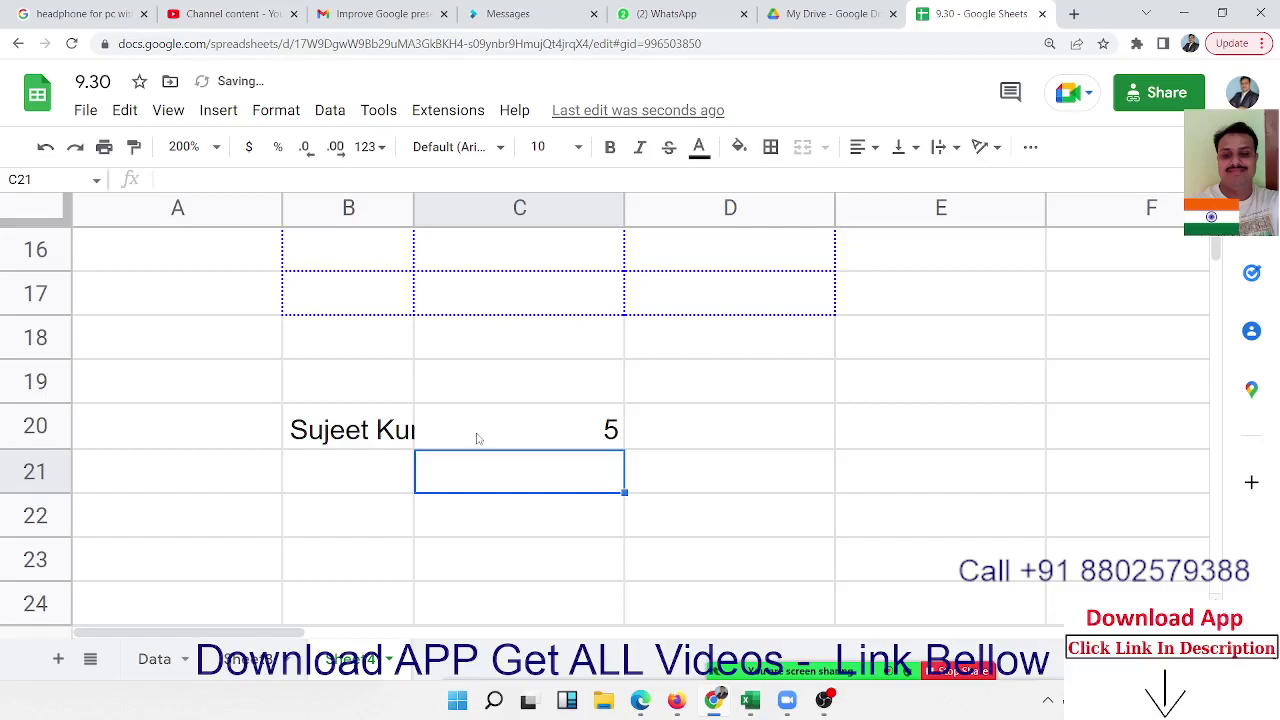
{"action": "left_click", "coordinate": [477, 437]}
{"action": "key", "text": "Delete"}
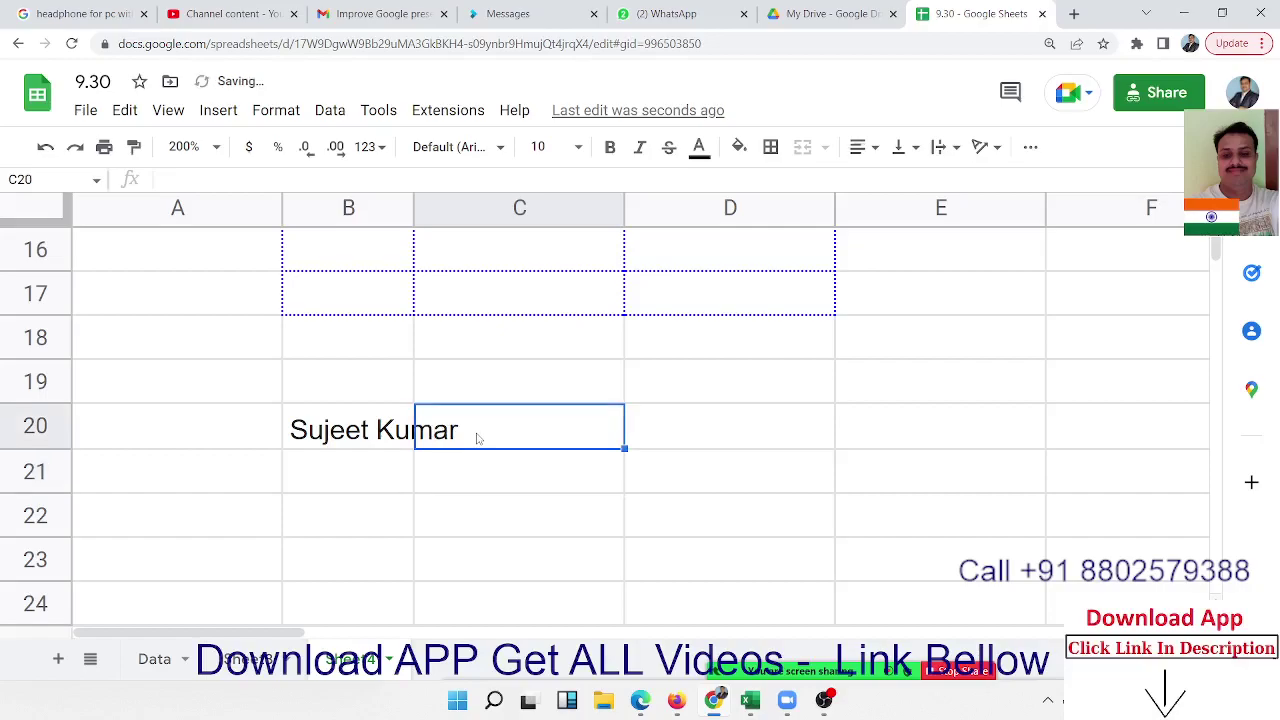
{"action": "key", "text": "Left"}
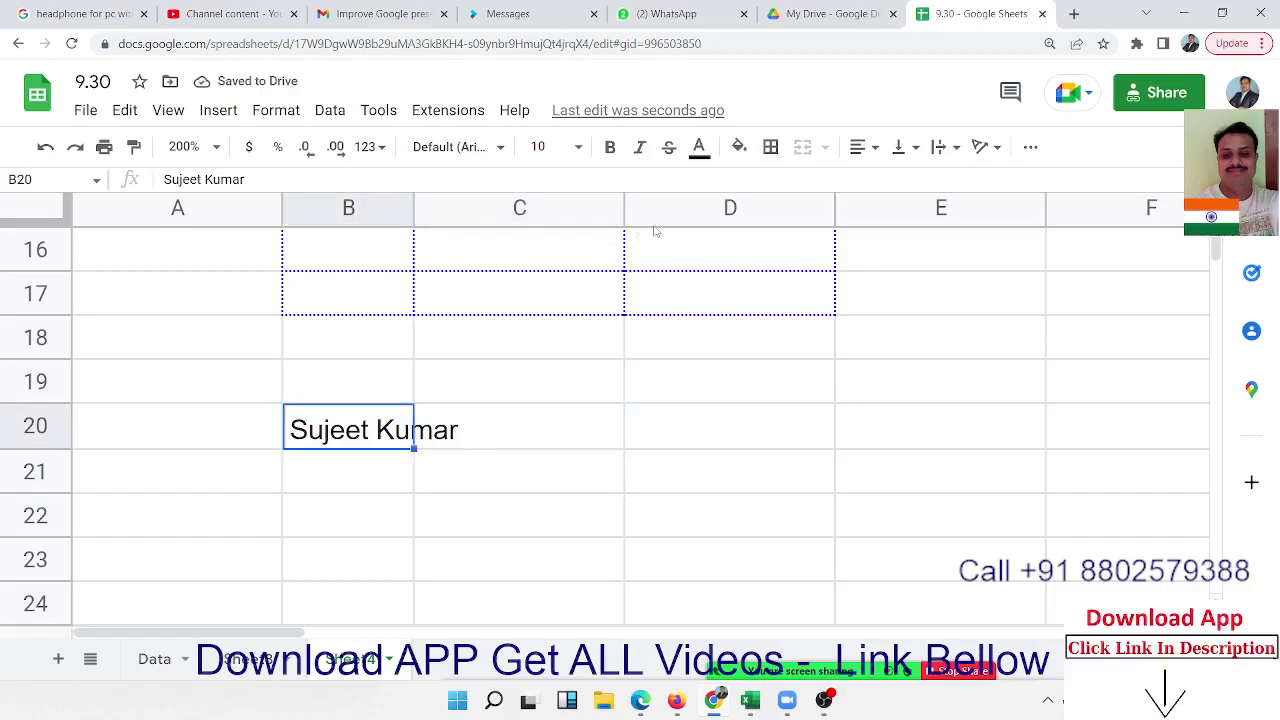
Open the text rotation options for B20.
{"action": "left_click", "coordinate": [955, 148]}
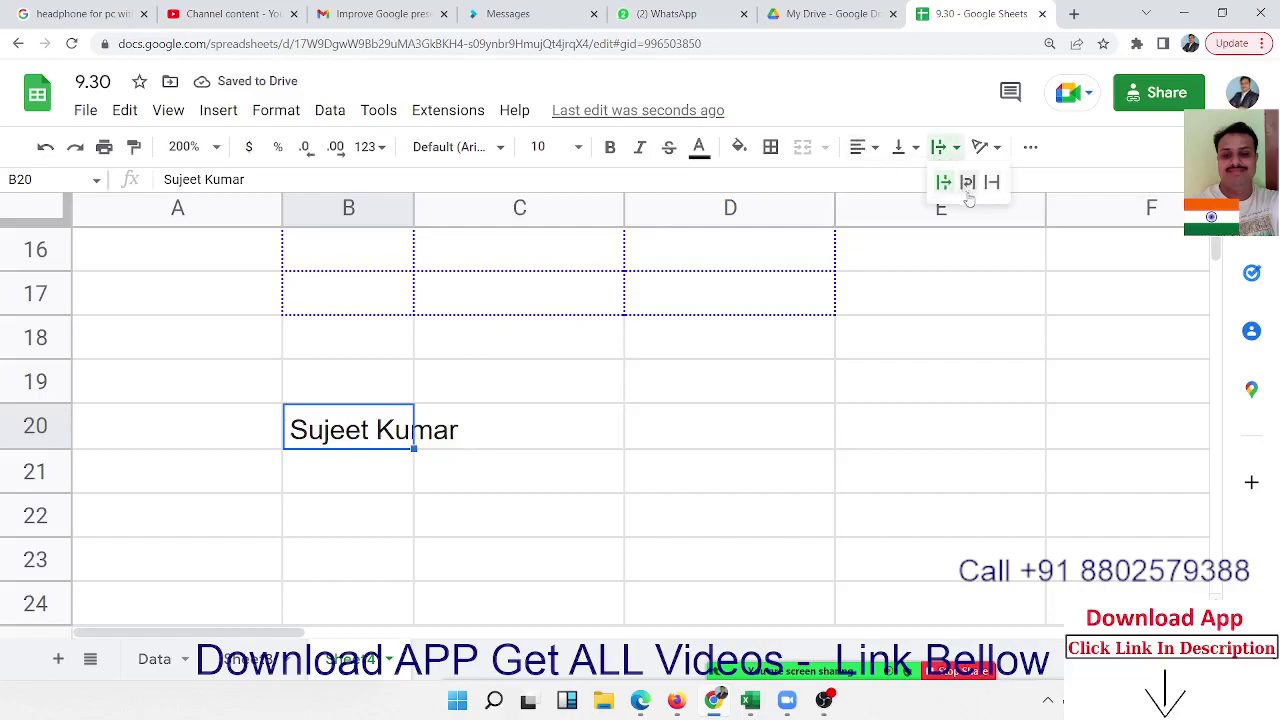
{"action": "left_click", "coordinate": [997, 150]}
{"action": "left_click", "coordinate": [999, 152]}
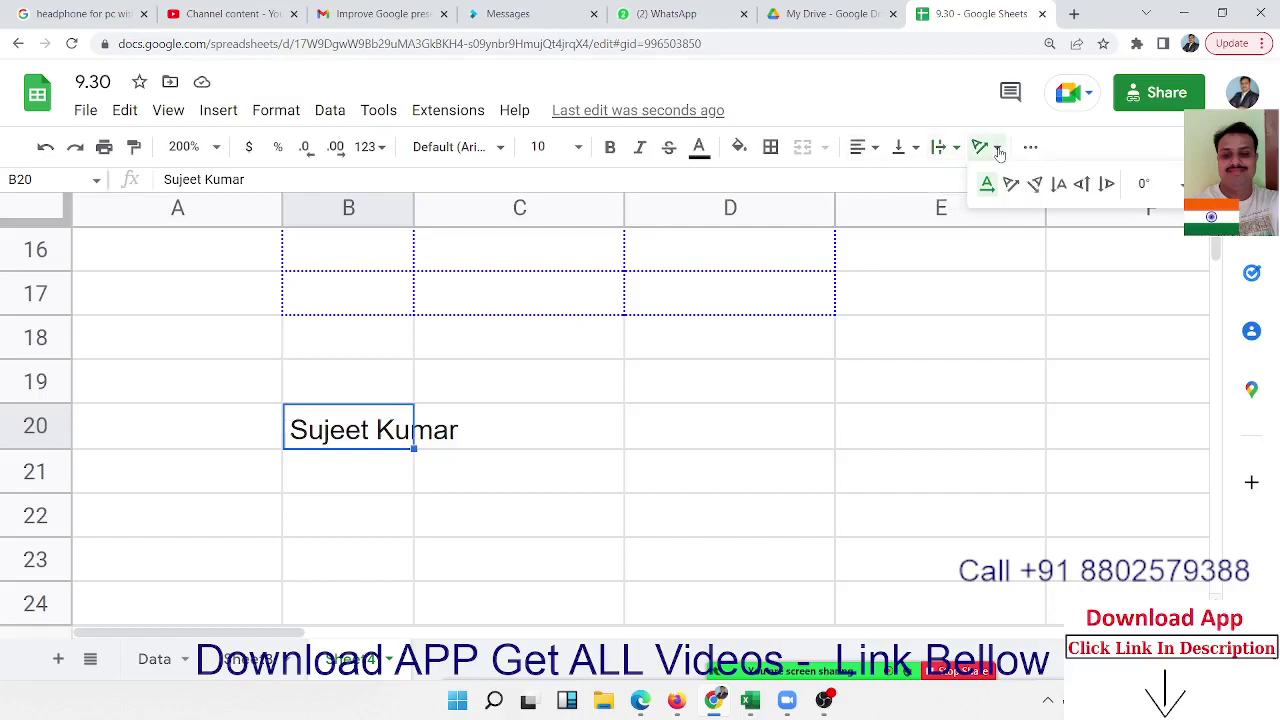
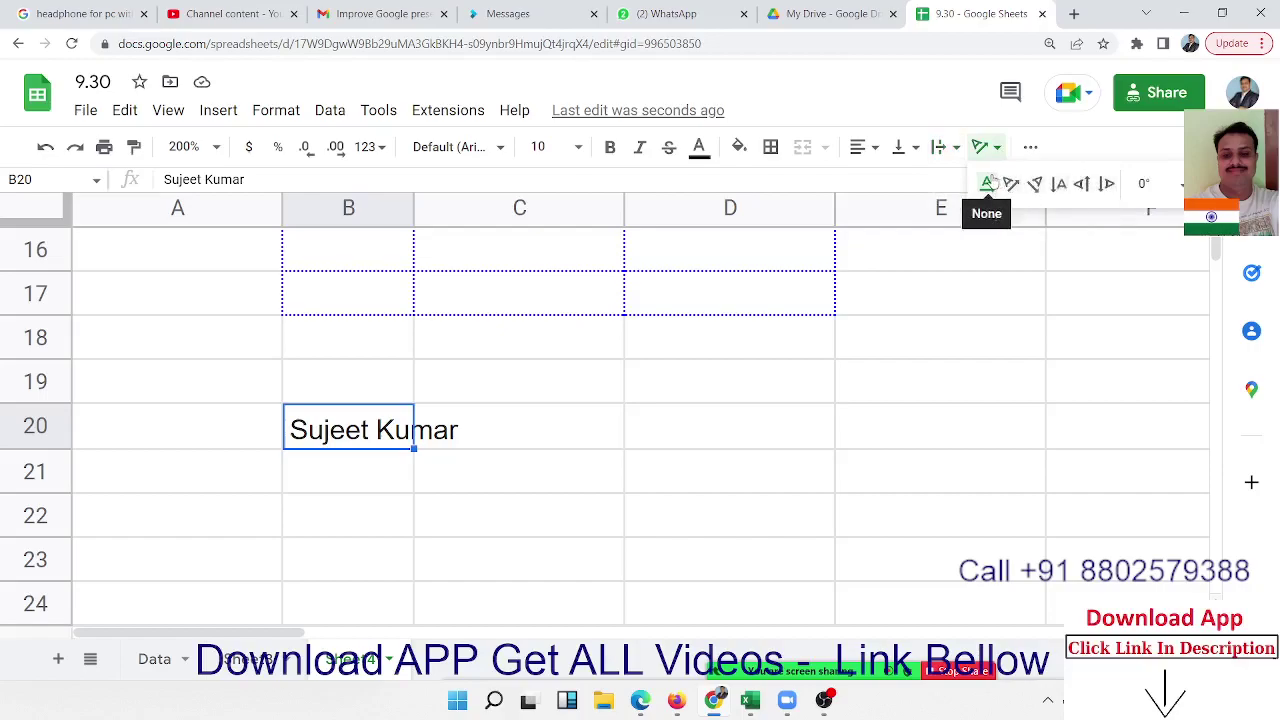
With cell D20 selected, choose More fonts from the Font list to open the Fonts dialog.
{"action": "left_click", "coordinate": [623, 415]}
{"action": "left_click", "coordinate": [657, 423]}
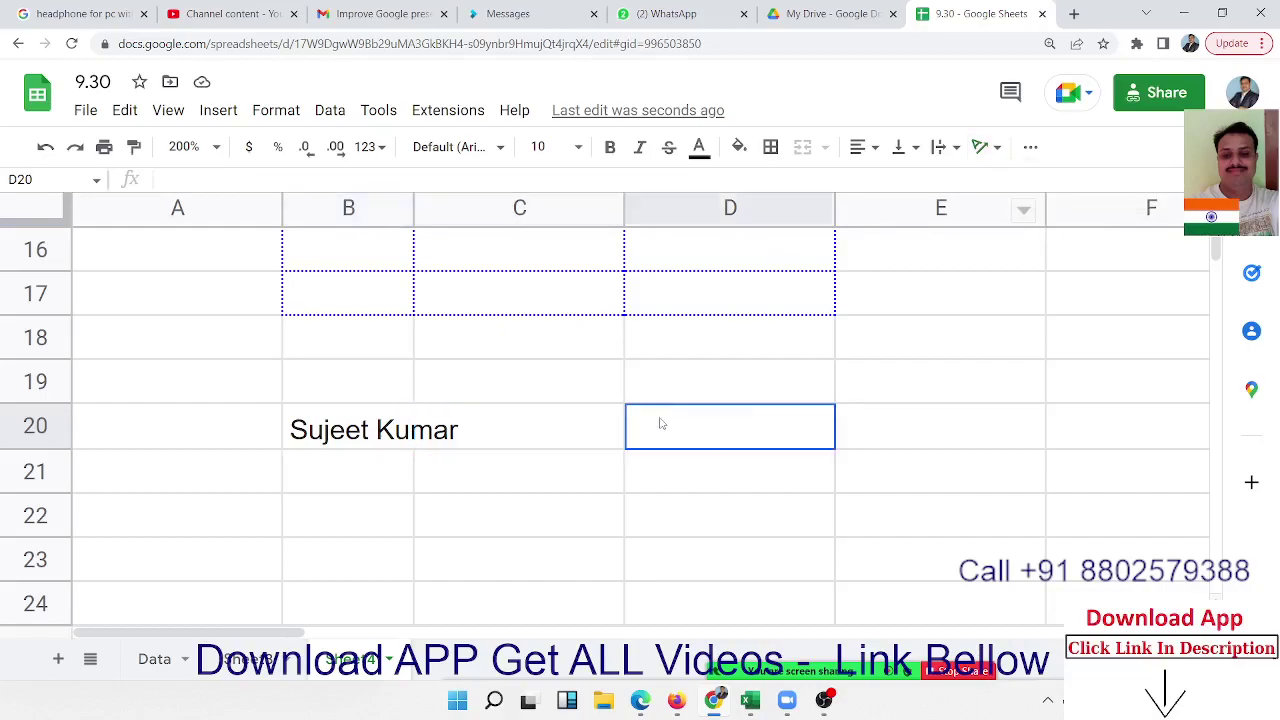
{"action": "left_click", "coordinate": [501, 150]}
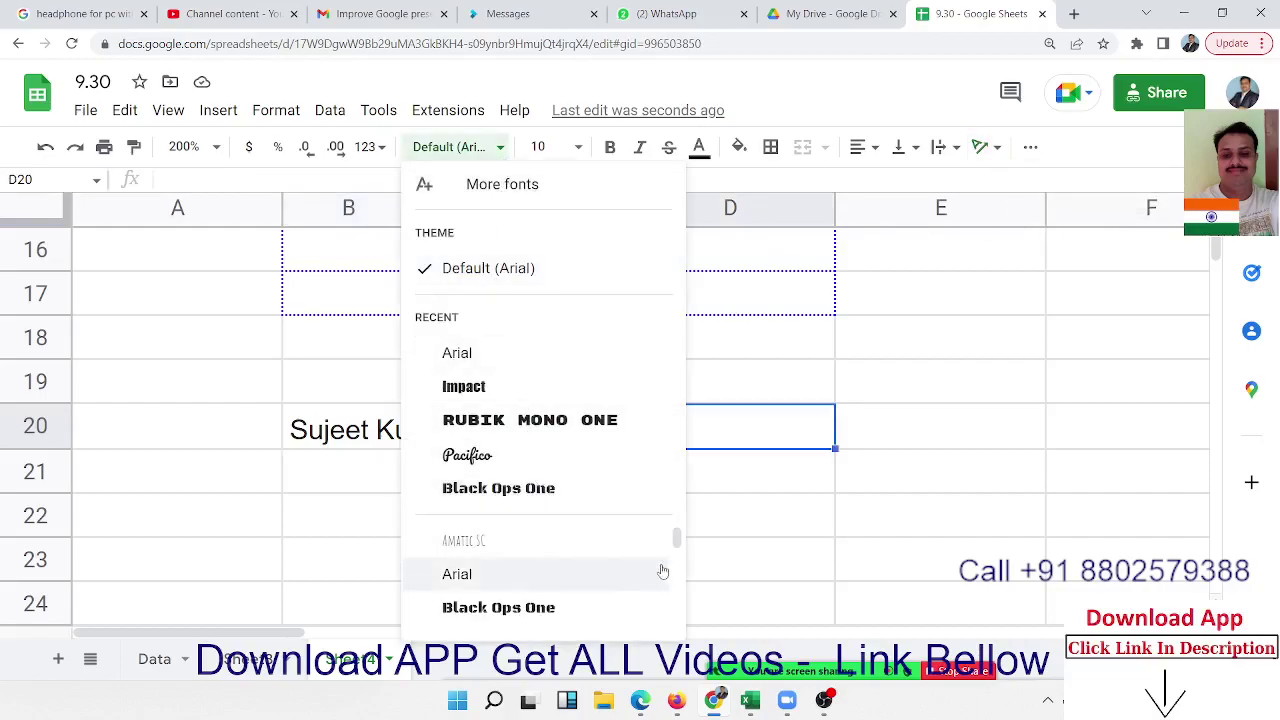
{"action": "mouse_move", "coordinate": [679, 546]}
{"action": "left_mouse_down"}
{"action": "mouse_move", "coordinate": [682, 637]}
{"action": "mouse_move", "coordinate": [703, 540]}
{"action": "left_mouse_up"}
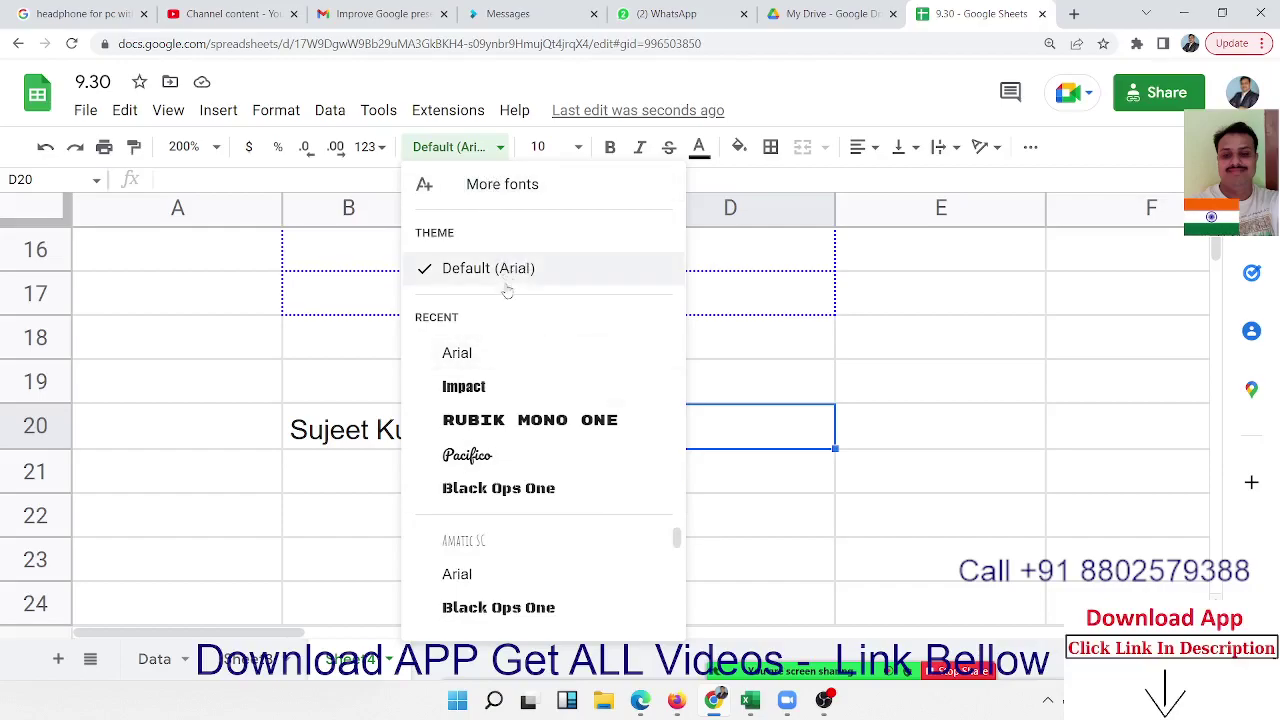
{"action": "left_click", "coordinate": [497, 190]}
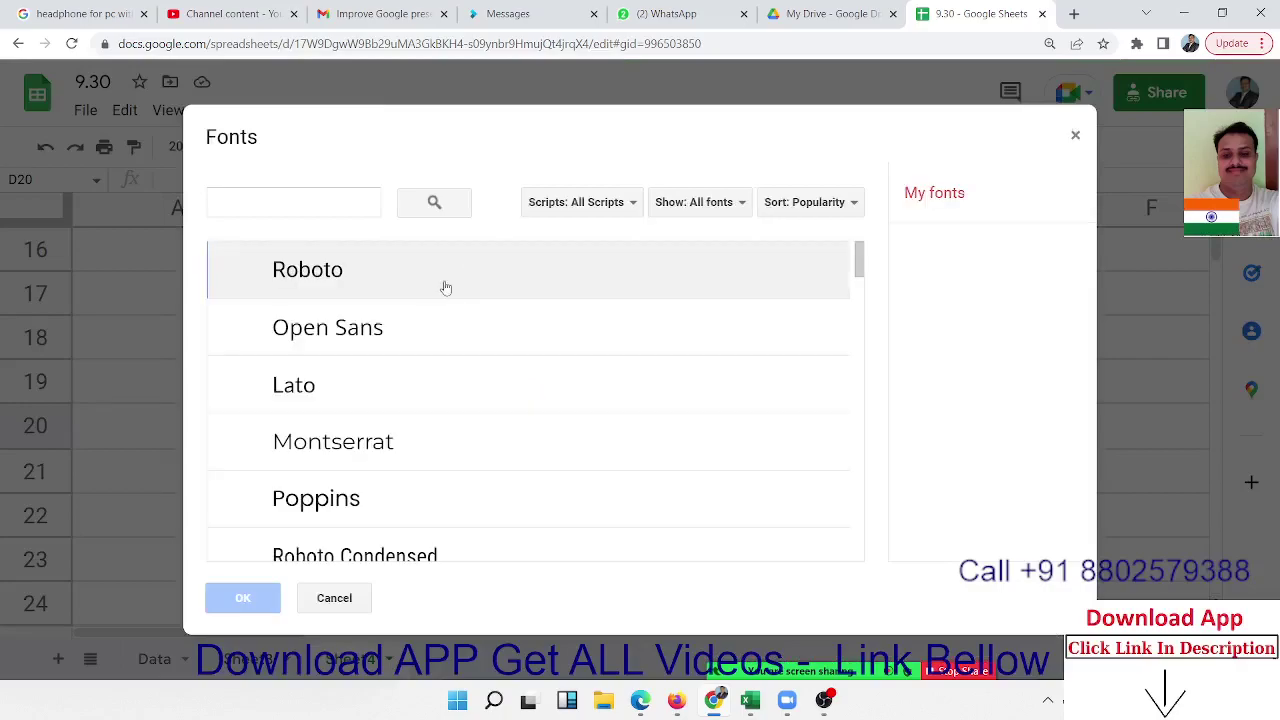
{"action": "type", "text": "wi"}
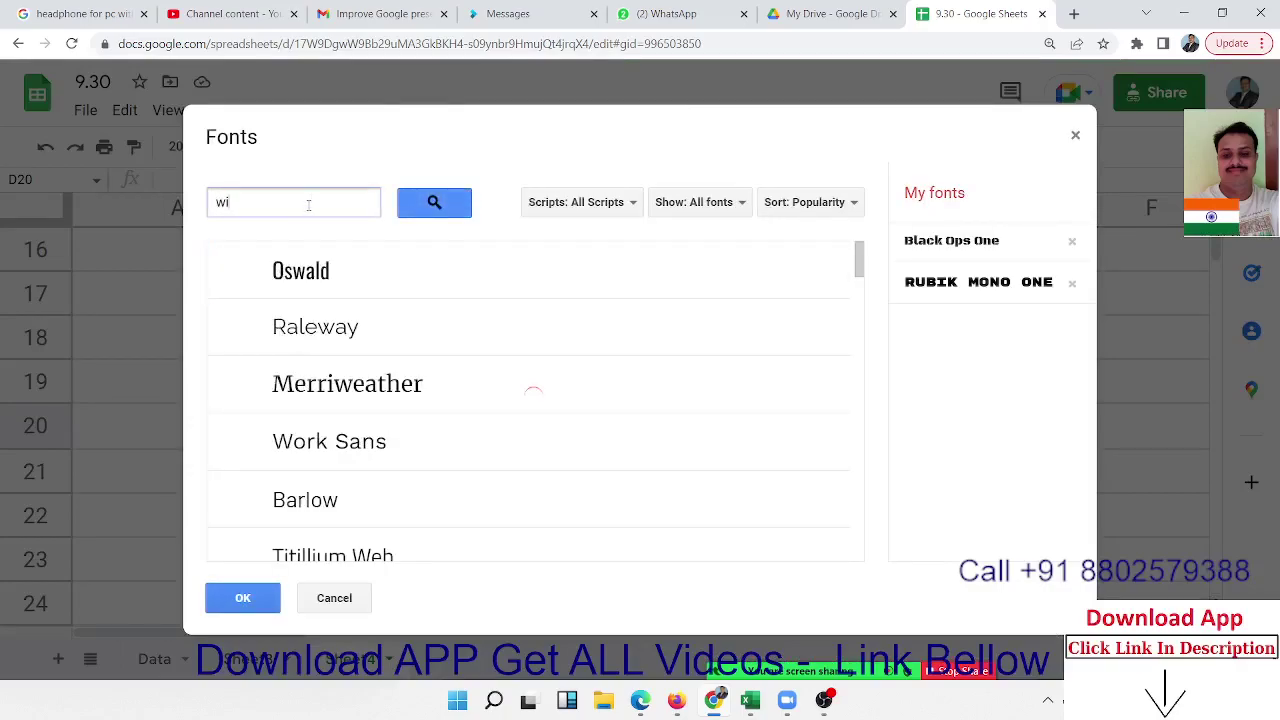
{"action": "type", "text": "nd"}
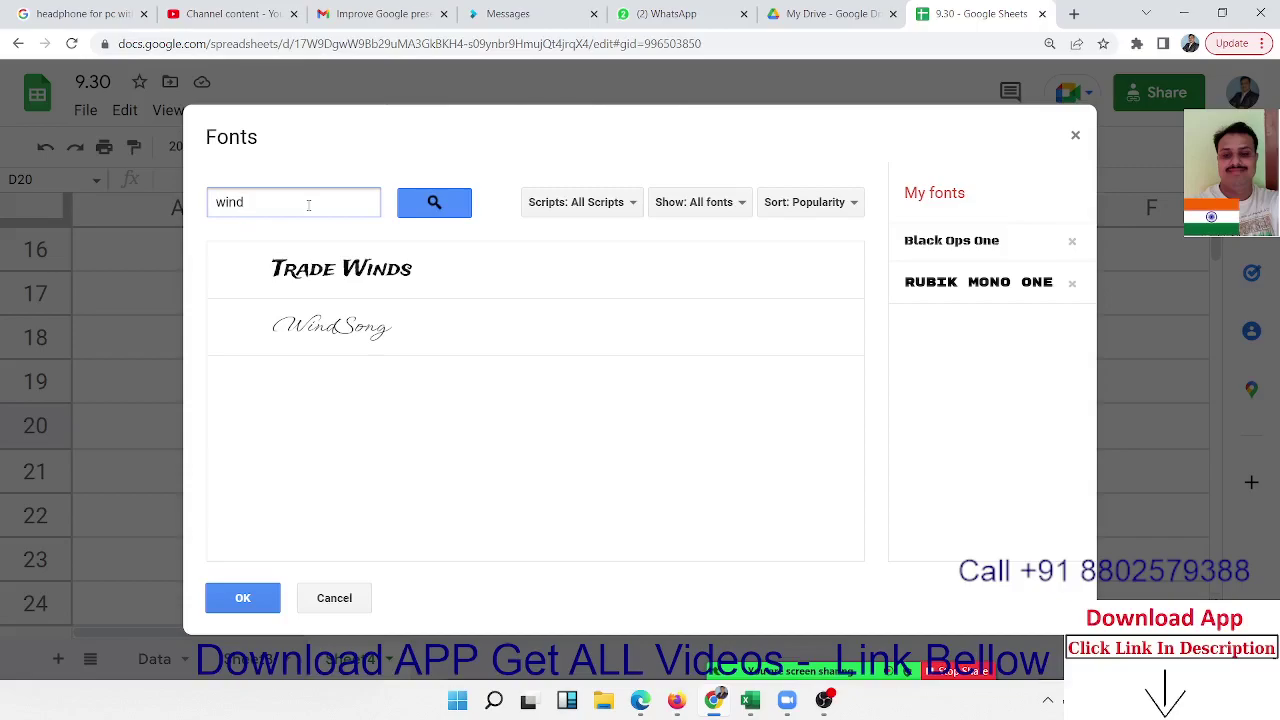
{"action": "left_click", "coordinate": [616, 204]}
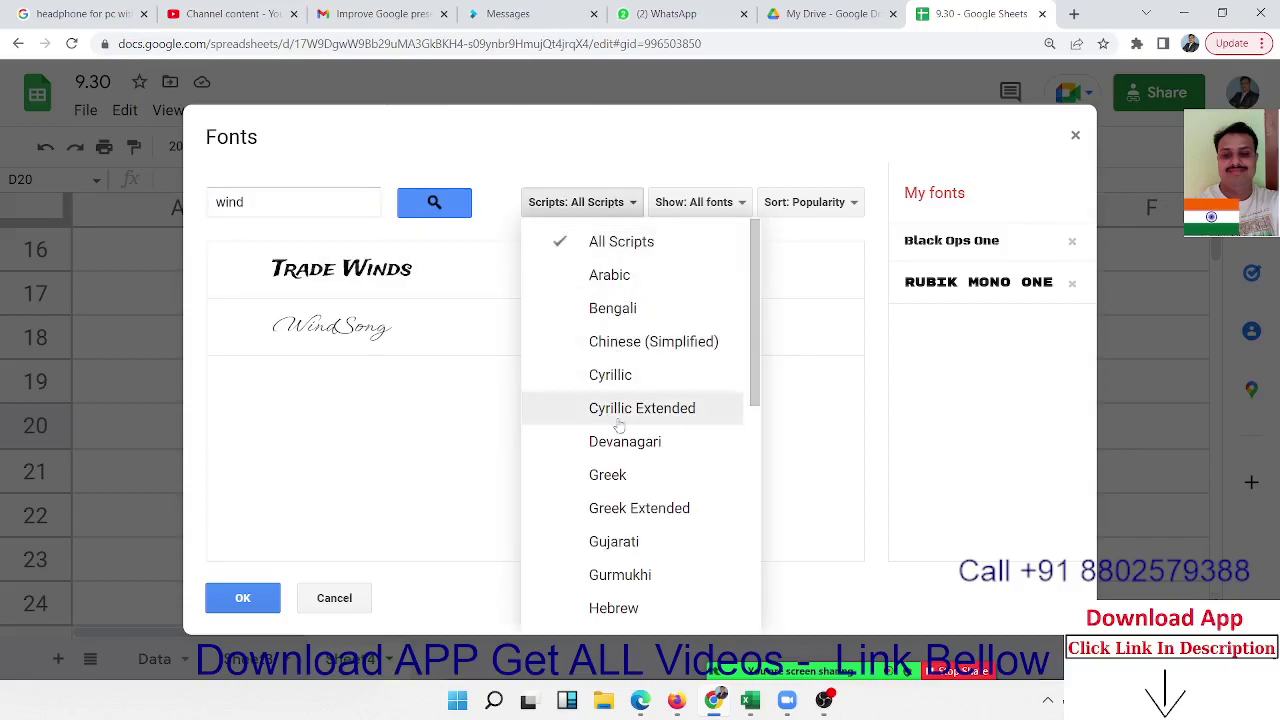
{"action": "scroll", "coordinate": [623, 456], "scroll_direction": "down", "scroll_amount": 5}
{"action": "scroll", "coordinate": [623, 456], "scroll_direction": "up", "scroll_amount": 1}
{"action": "scroll", "coordinate": [600, 445], "scroll_direction": "up", "scroll_amount": 5}
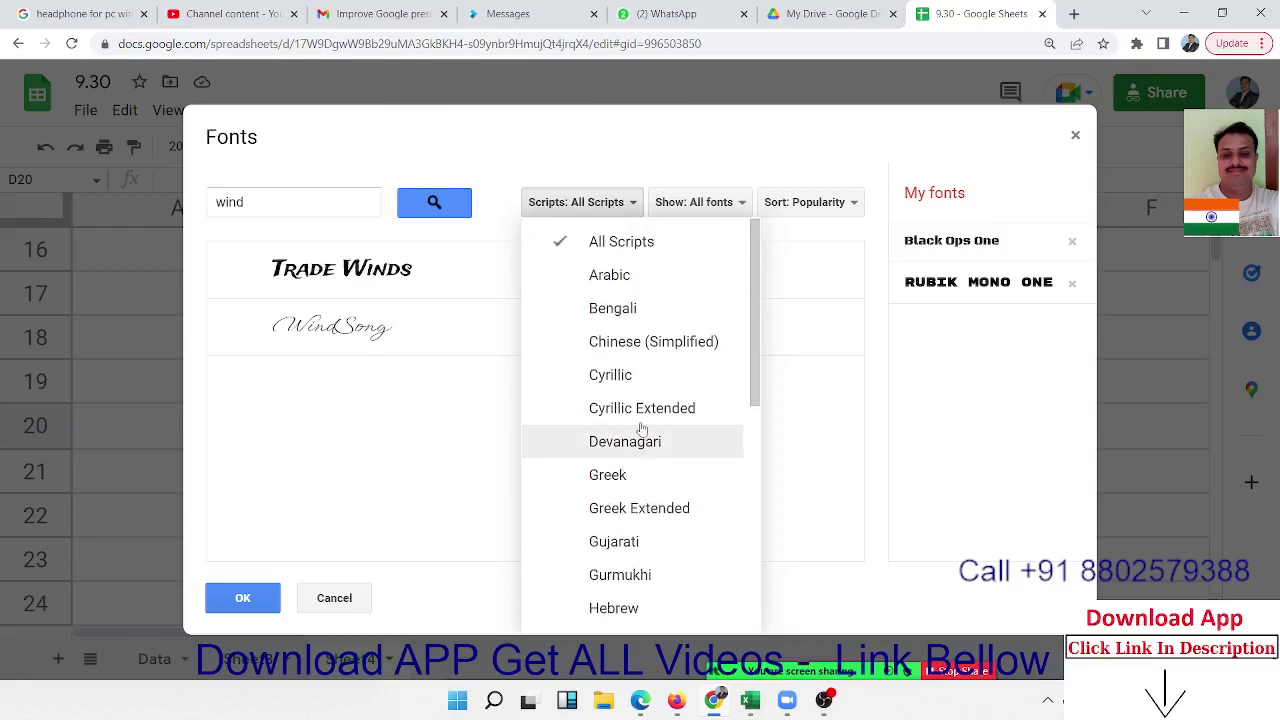
{"action": "left_click", "coordinate": [731, 206]}
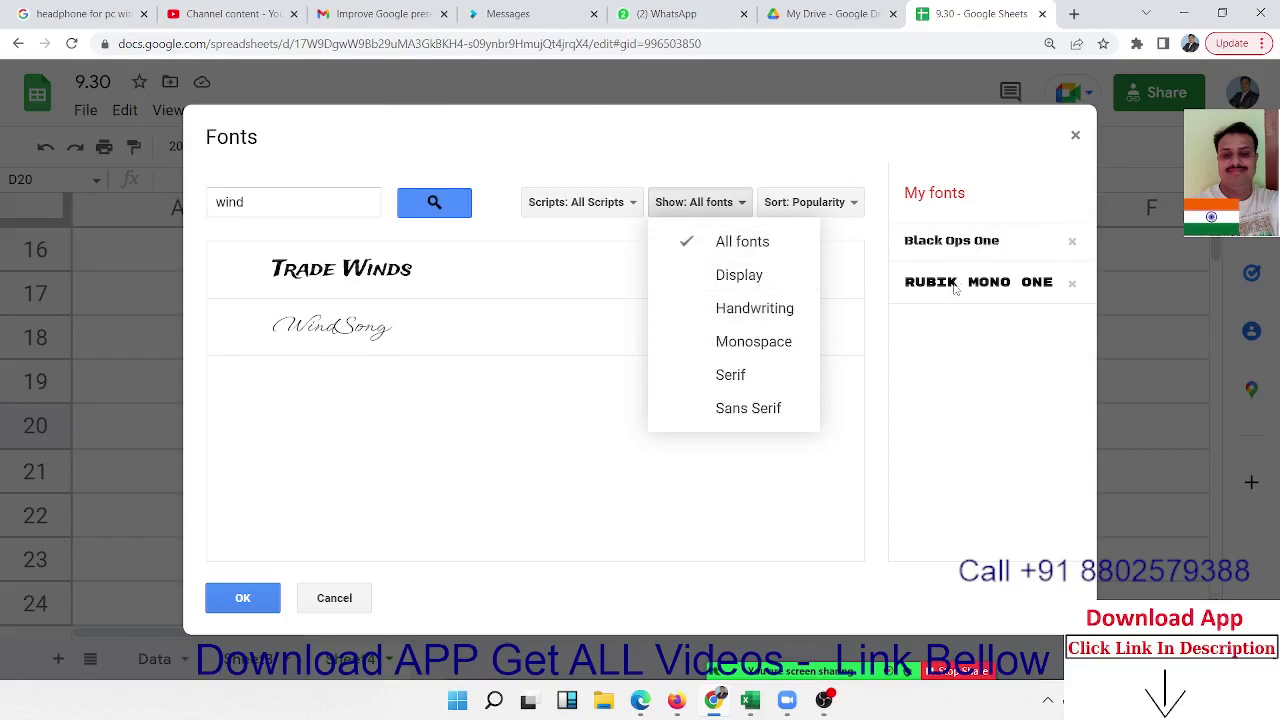
{"action": "left_click", "coordinate": [1032, 226]}
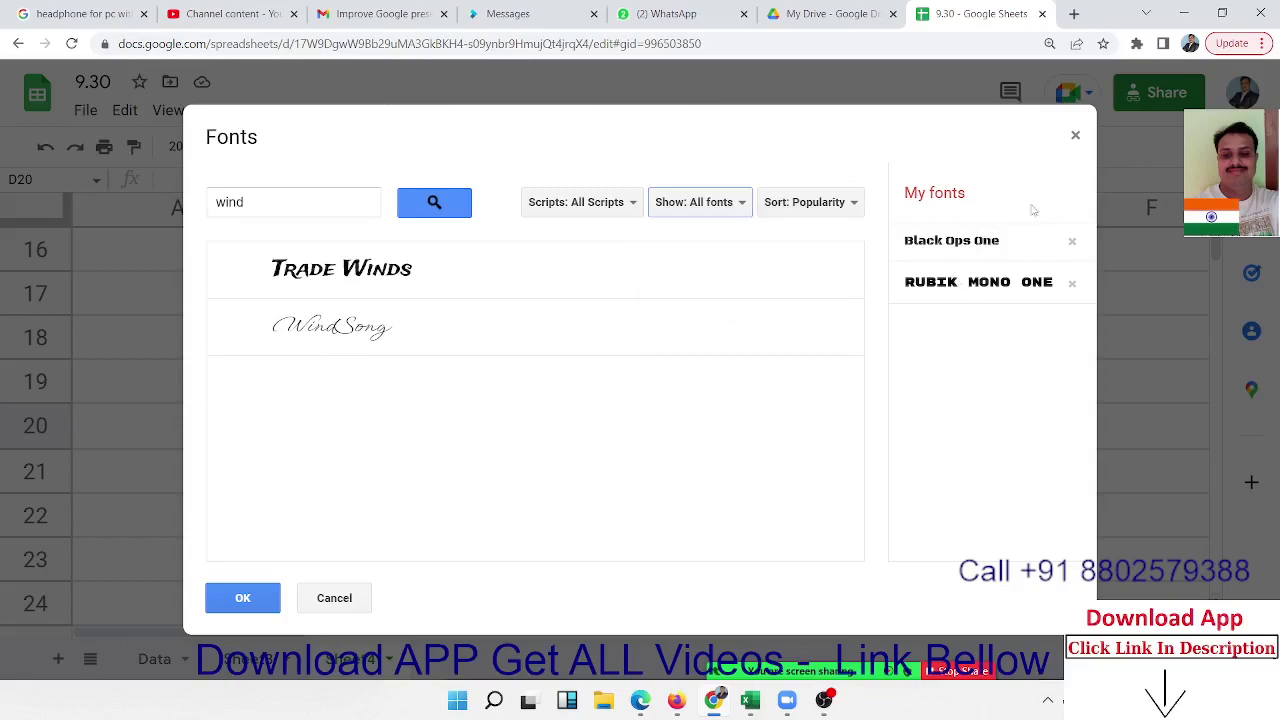
{"action": "left_click", "coordinate": [1073, 135]}
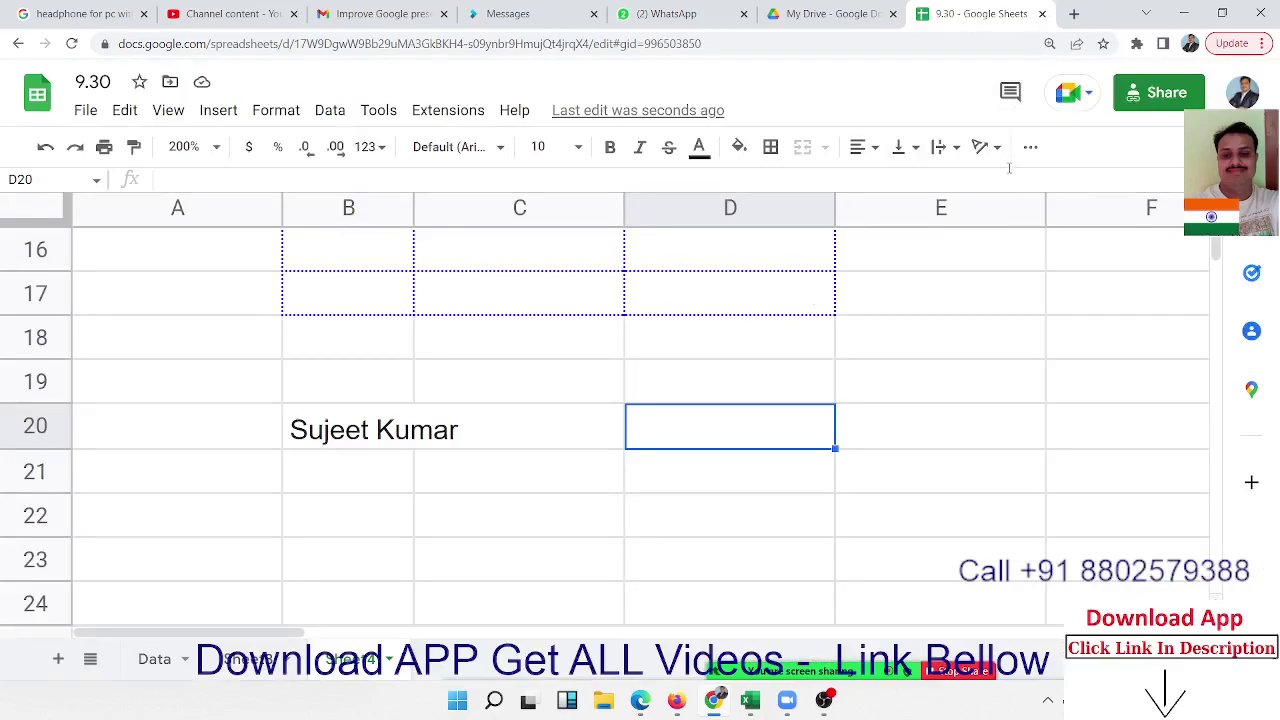
Add a new blank sheet, zoom the page out, and select cell A1.
{"action": "left_click", "coordinate": [58, 658]}
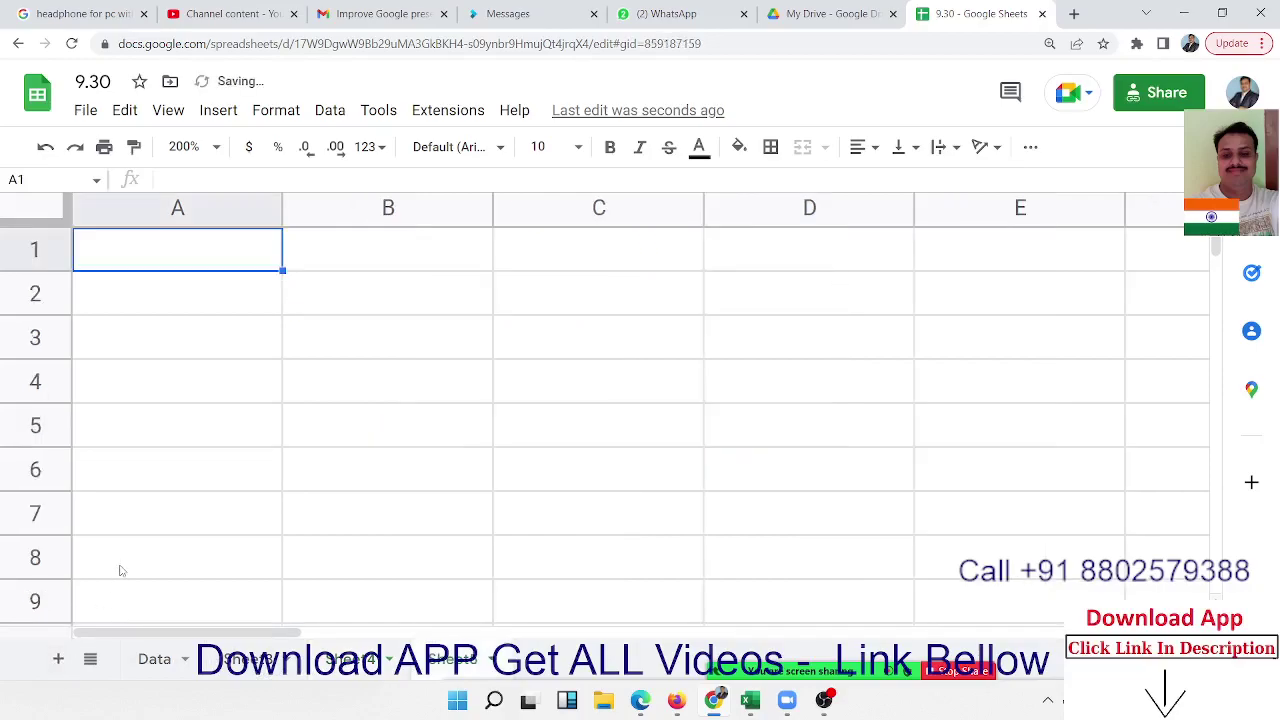
{"action": "scroll", "coordinate": [222, 452], "scroll_direction": "down", "scroll_amount": 5}
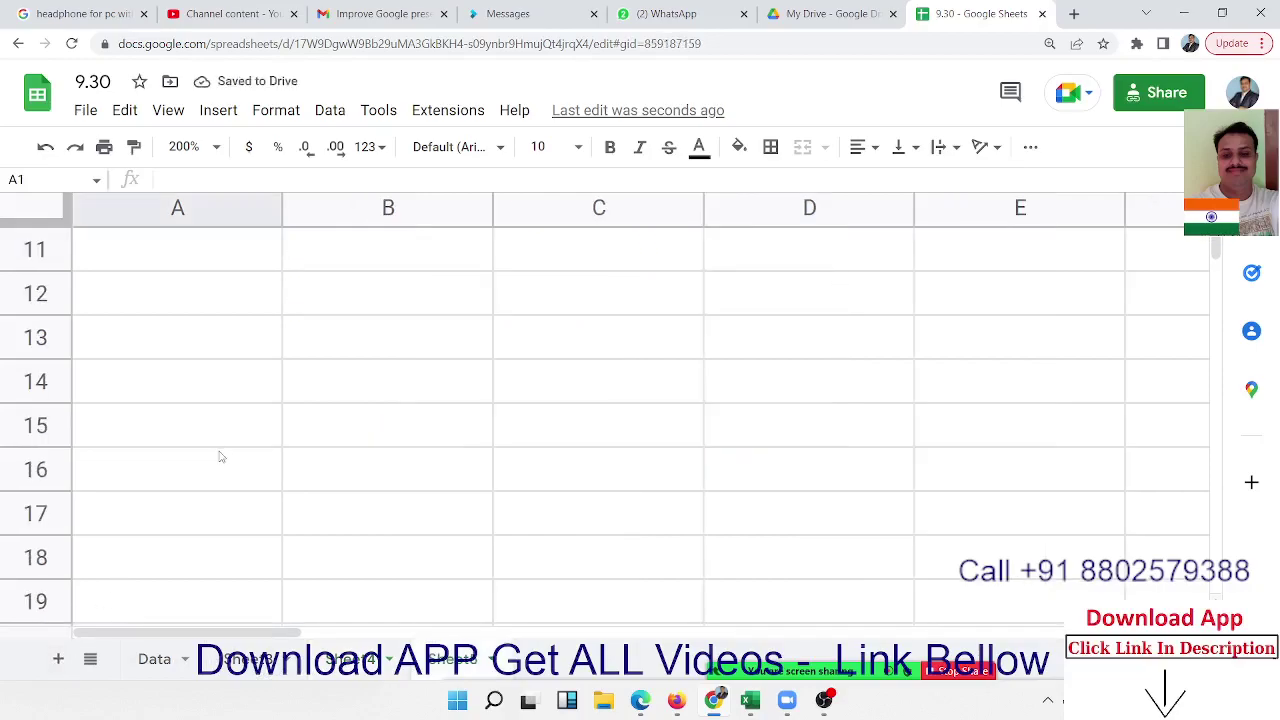
{"action": "scroll", "coordinate": [222, 455], "scroll_direction": "down", "scroll_amount": 5}
{"action": "scroll", "coordinate": [220, 449], "scroll_direction": "up", "scroll_amount": 5}
{"action": "scroll", "coordinate": [260, 429], "scroll_direction": "up", "scroll_amount": 5}
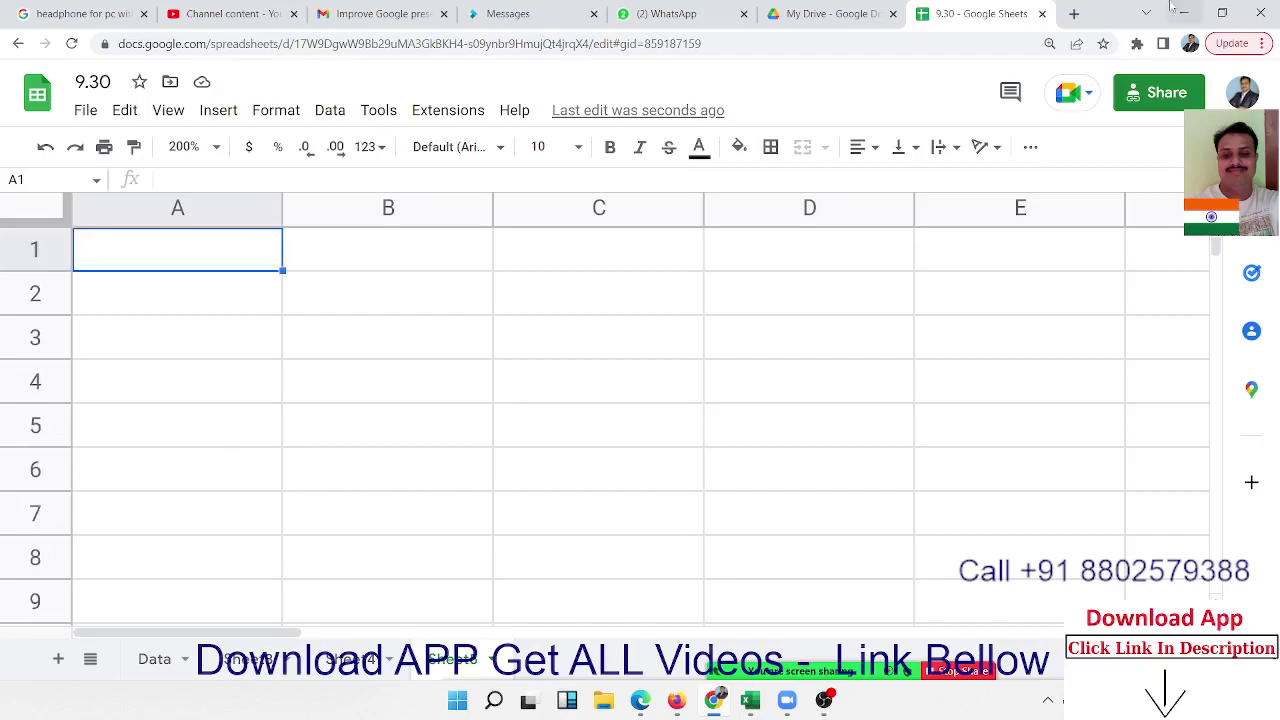
{"action": "key", "text": "ctrl+minus"}
{"action": "key", "text": "ctrl+minus"}
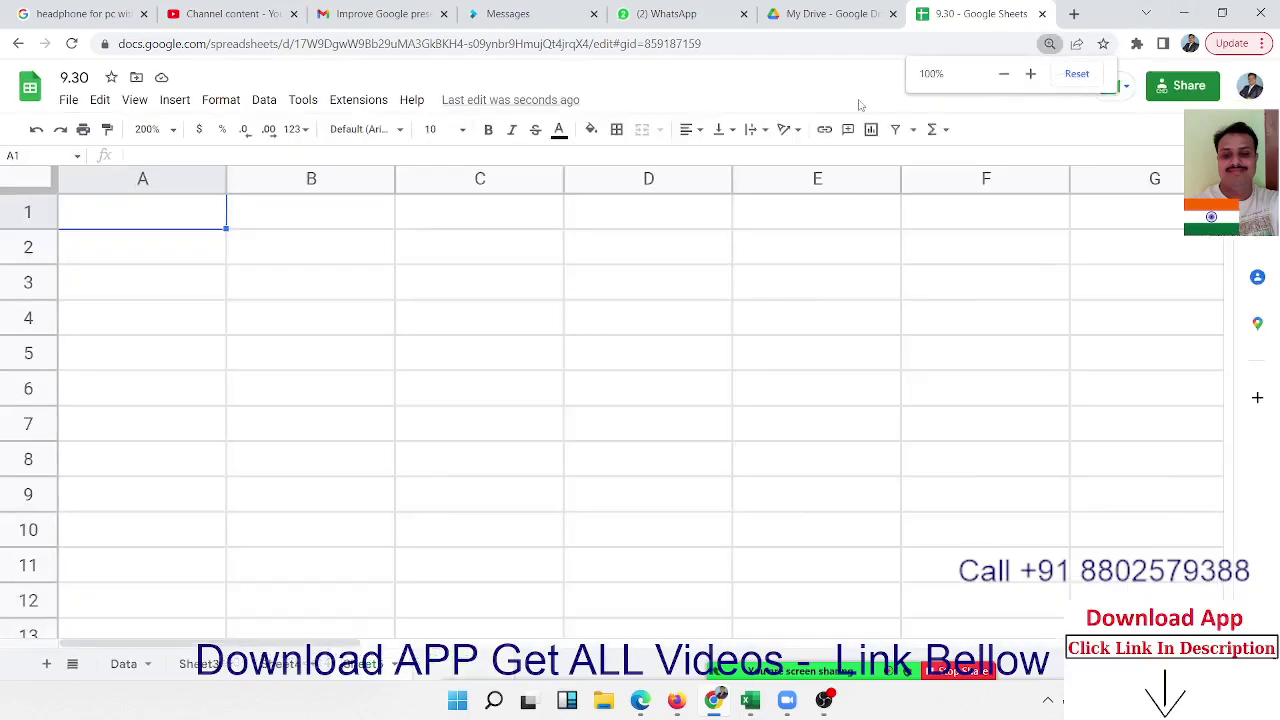
{"action": "left_click", "coordinate": [151, 243]}
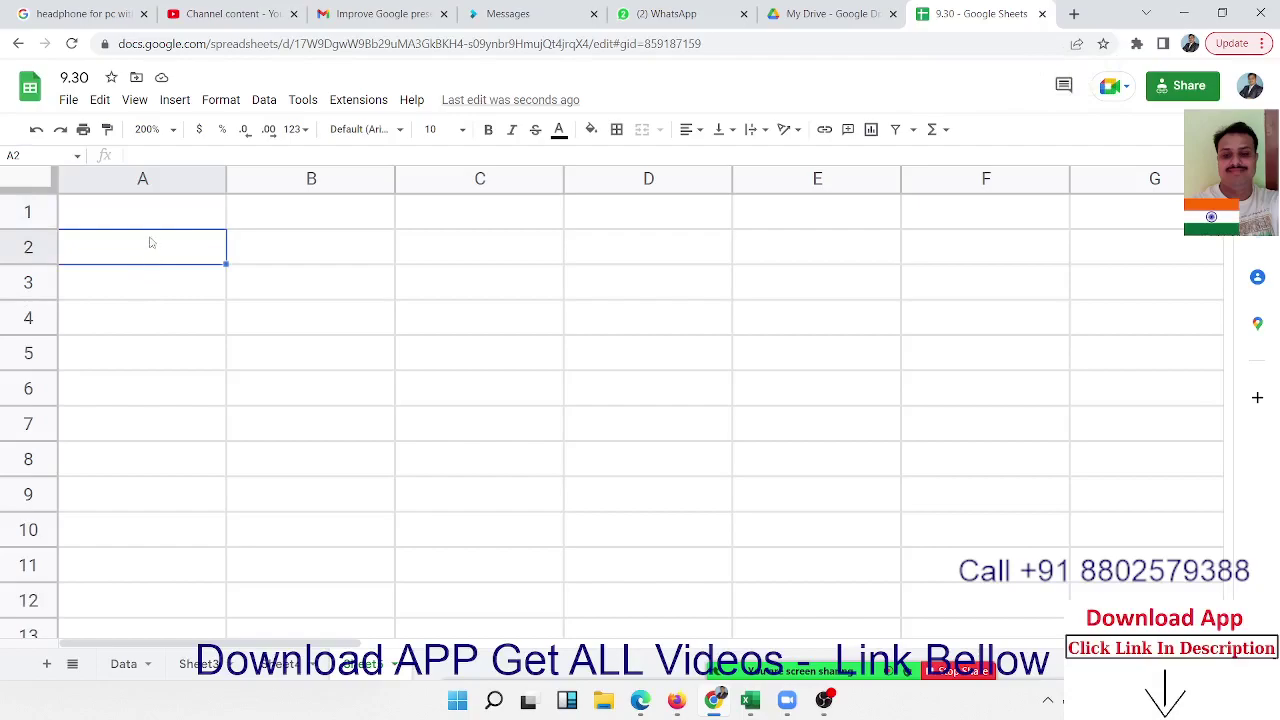
{"action": "left_click", "coordinate": [150, 225]}
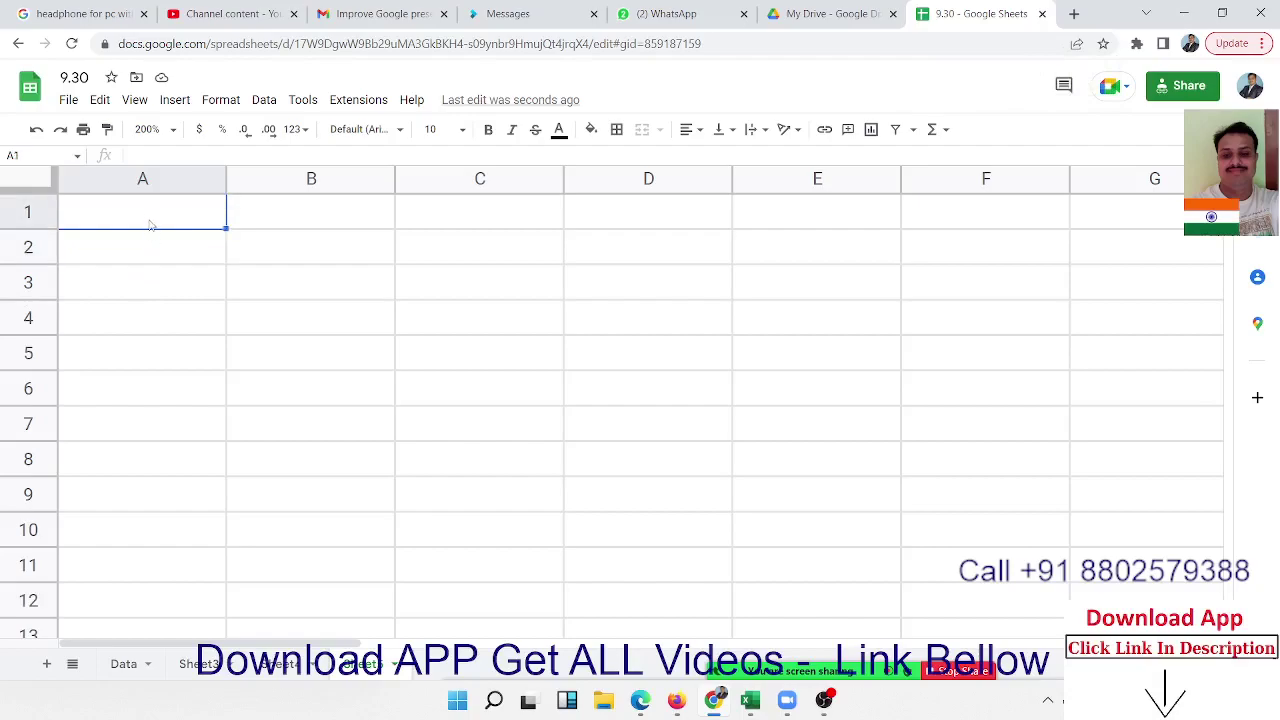
Enter the headers Sr, Name and Dep in A3:C3.
{"action": "key", "text": "Down"}
{"action": "key", "text": "Down"}
{"action": "type", "text": "S"}
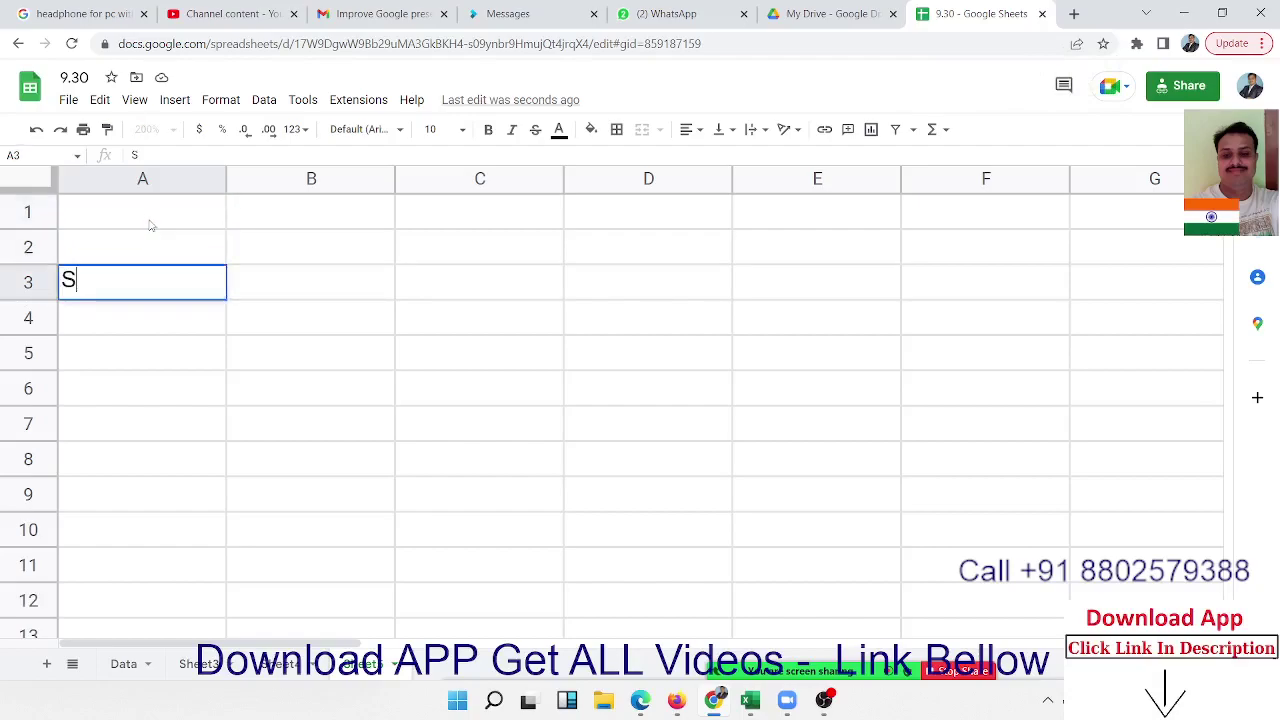
{"action": "key", "text": "Tab"}
{"action": "type", "text": "Nam"}
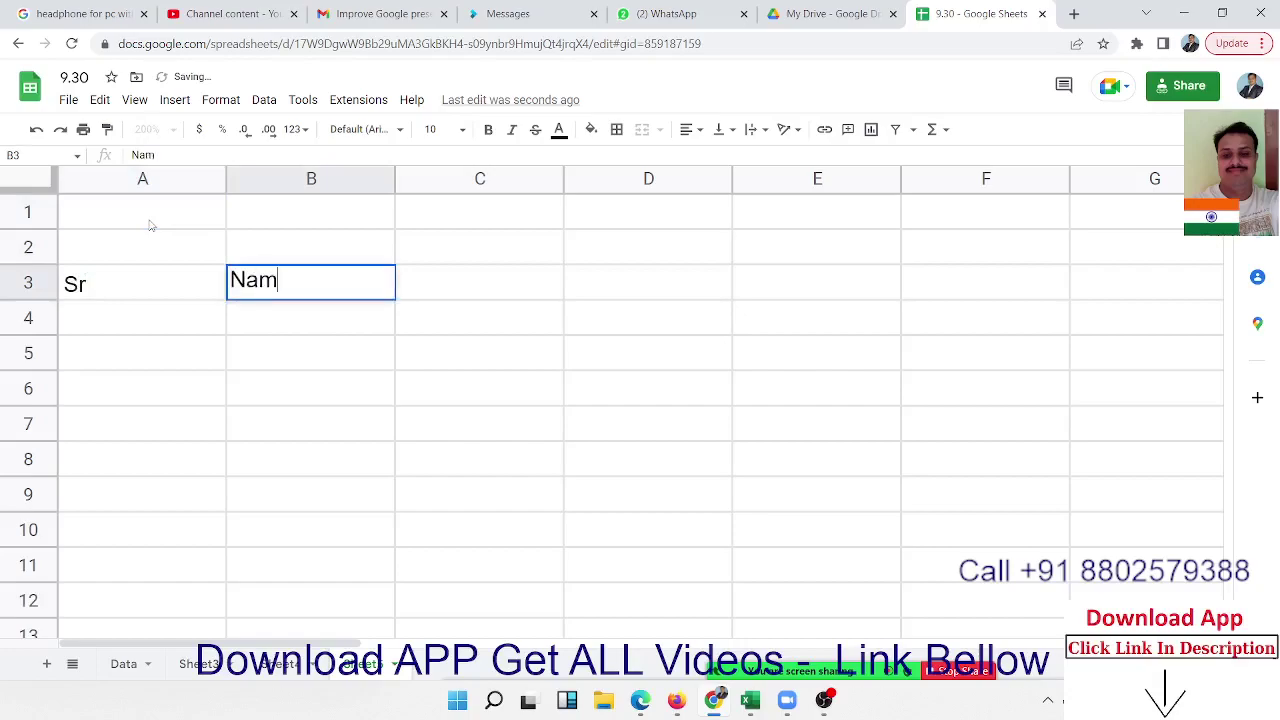
{"action": "key", "text": "Tab"}
{"action": "key", "text": "Left"}
{"action": "key", "text": "Return"}
{"action": "type", "text": "e"}
{"action": "key", "text": "Tab"}
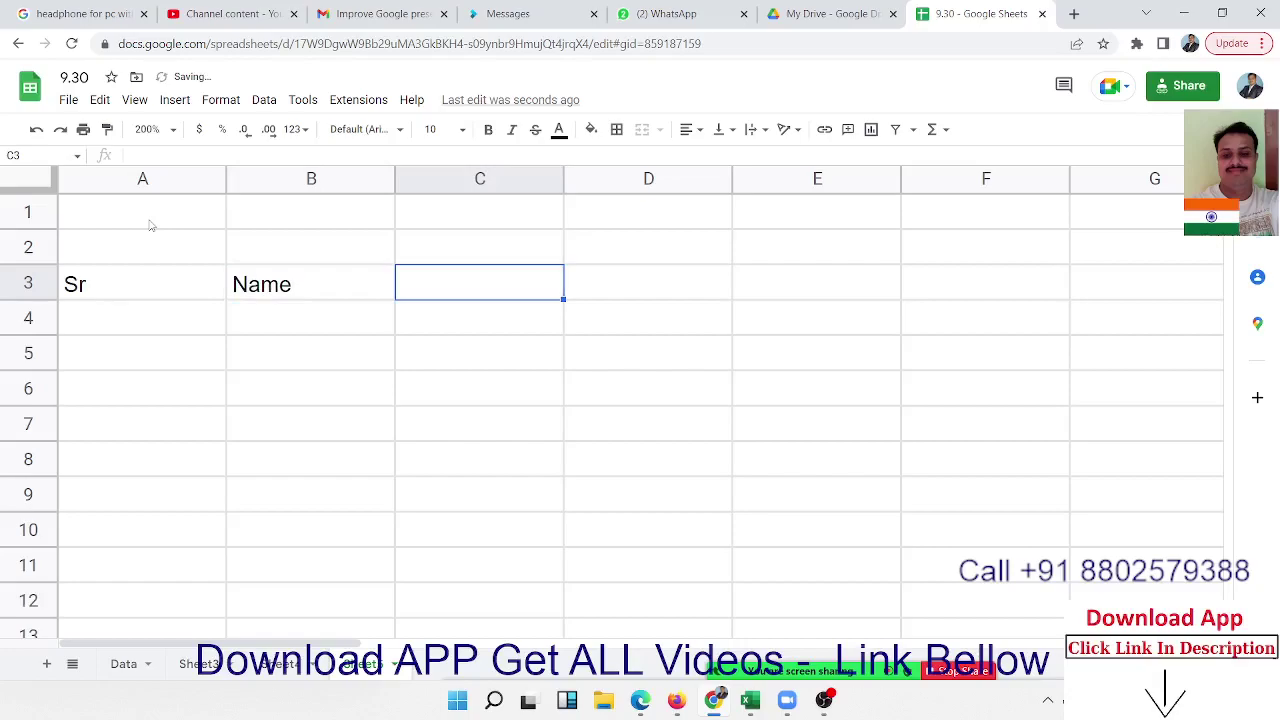
{"action": "type", "text": "Dep"}
{"action": "key", "text": "Tab"}
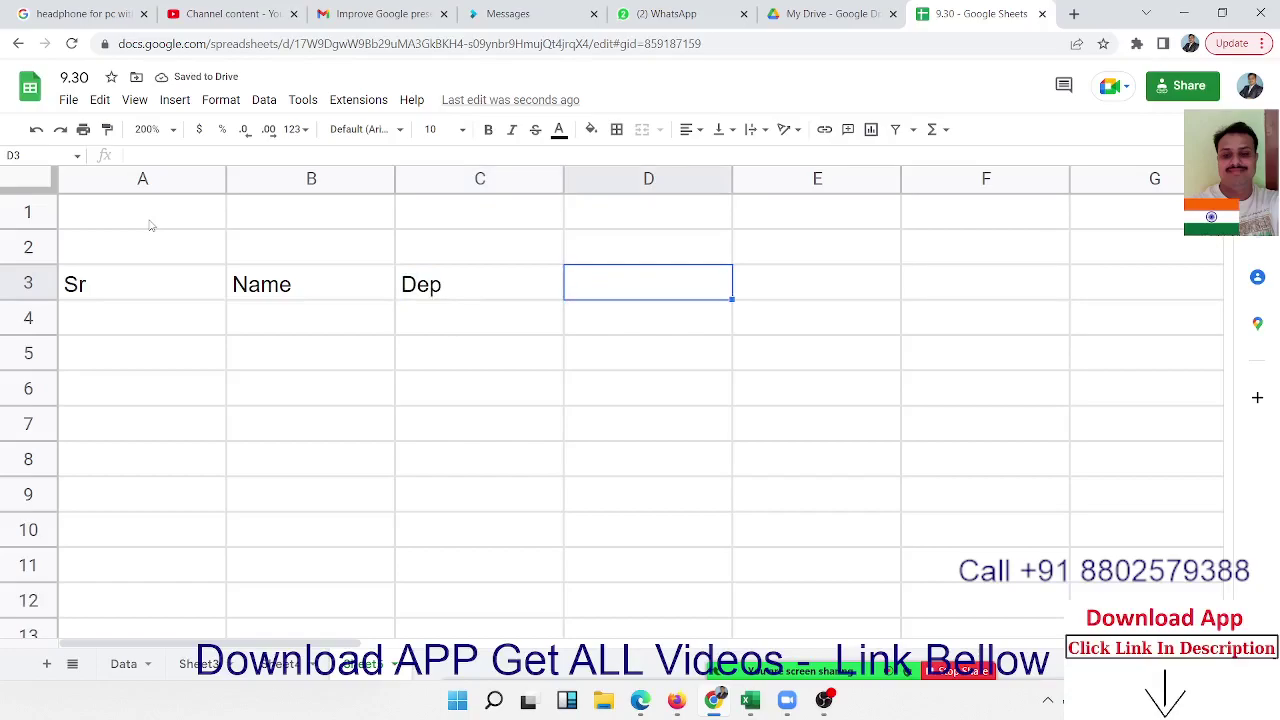
Enter 1-jul in D3 so it shows the date 7/1/2022.
{"action": "type", "text": "1/7"}
{"action": "key", "text": "Return"}
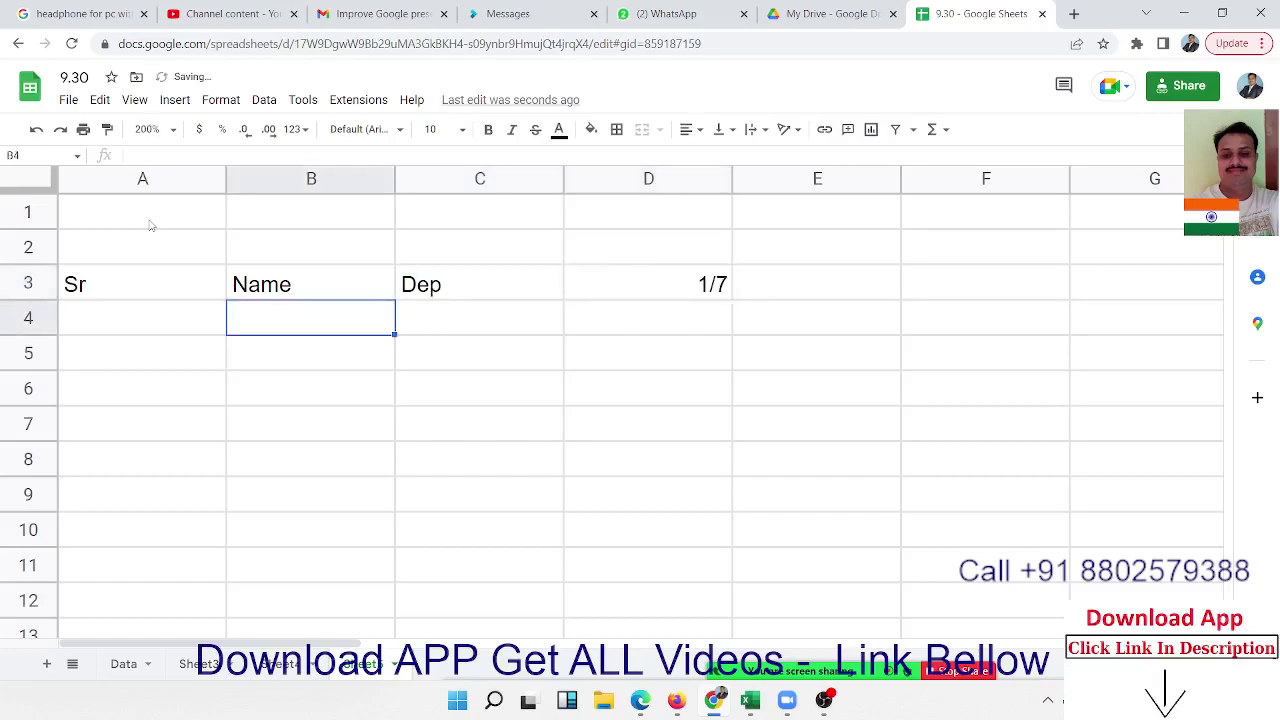
{"action": "key", "text": "Tab"}
{"action": "key", "text": "Up"}
{"action": "key", "text": "Right"}
{"action": "type", "text": "1-"}
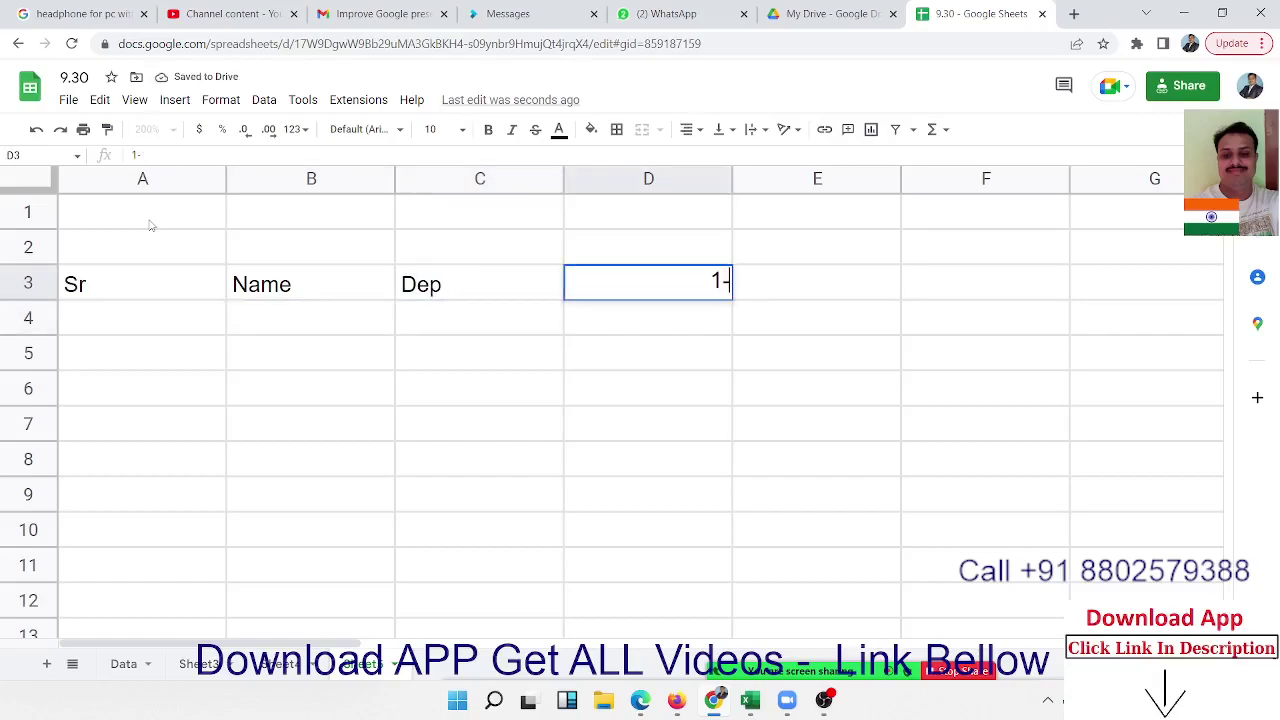
{"action": "type", "text": "jul"}
{"action": "key", "text": "Return"}
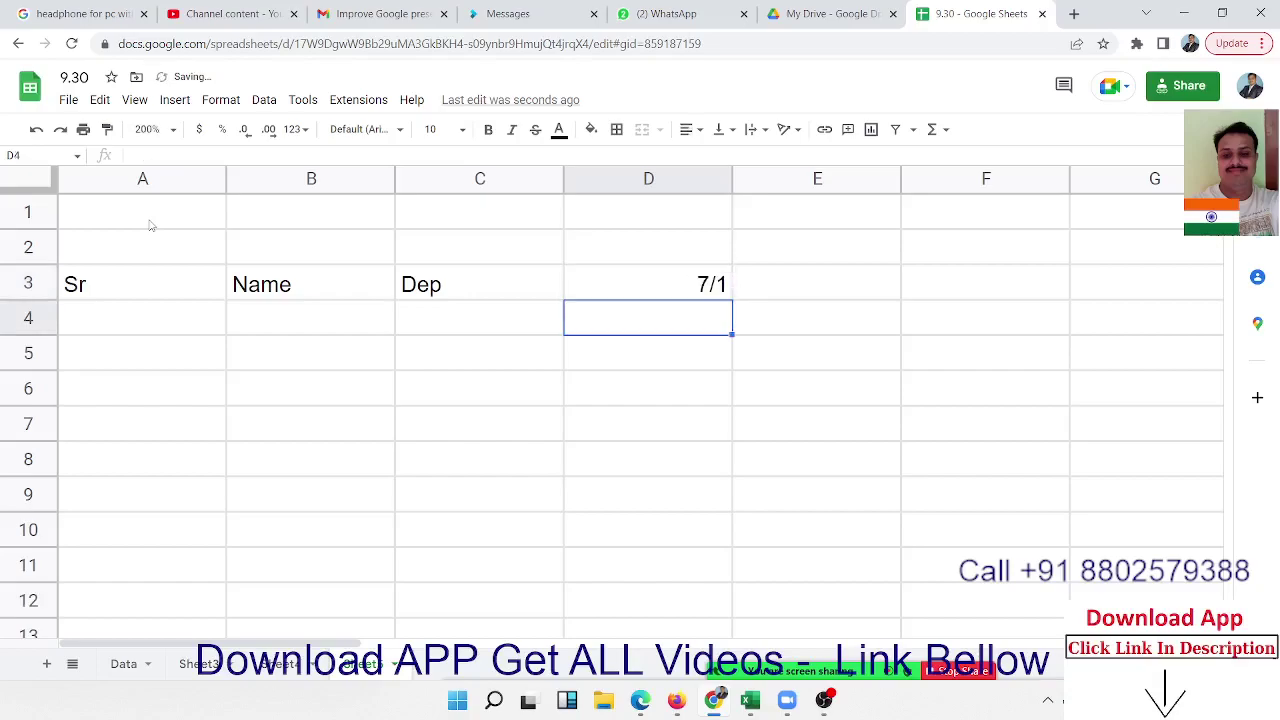
{"action": "key", "text": "Up"}
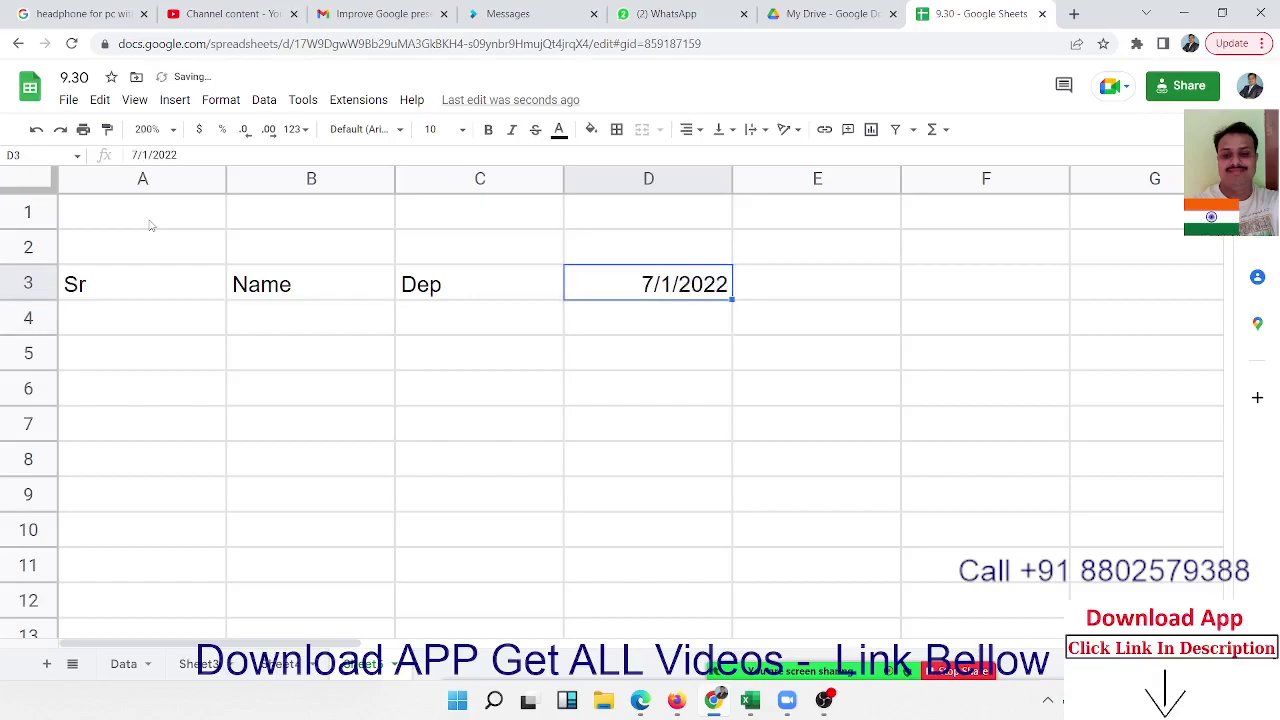
{"action": "key", "text": "Right"}
Enter the next-day formula =D3+1 in E3 and fill it right along row 3.
{"action": "type", "text": "="}
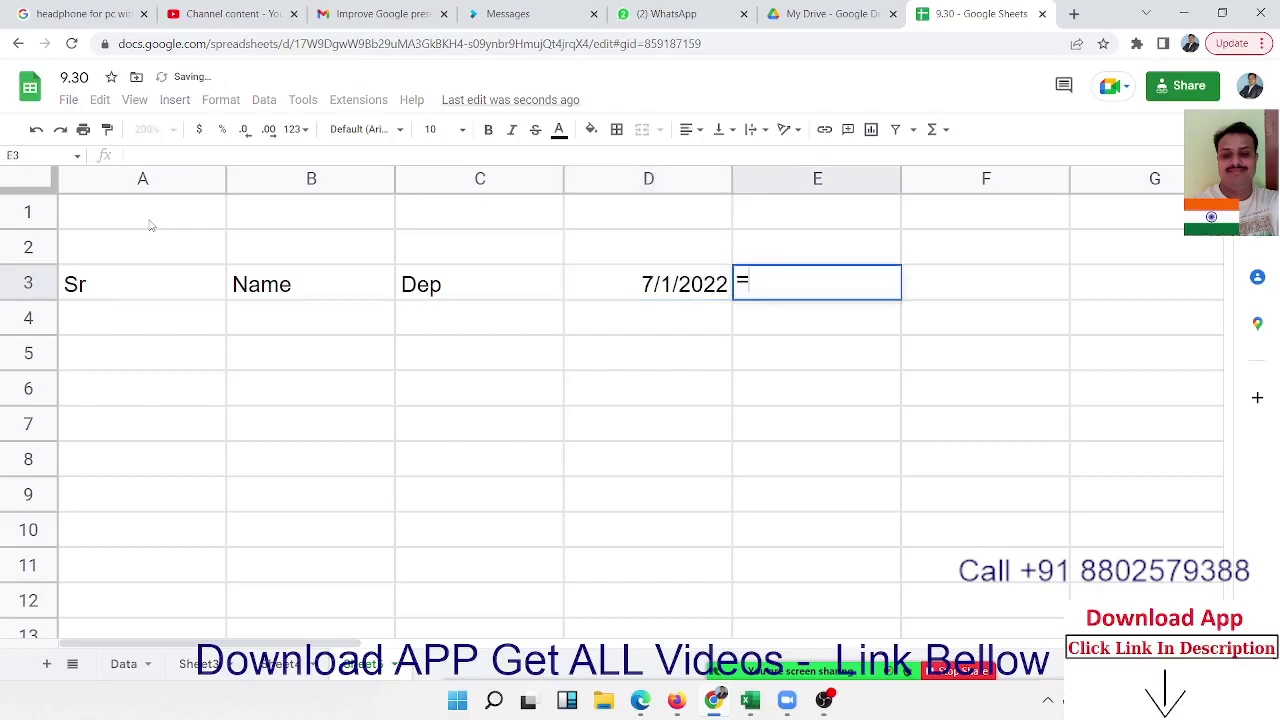
{"action": "key", "text": "Left"}
{"action": "type", "text": "+1"}
{"action": "key", "text": "Return"}
{"action": "key", "text": "Up"}
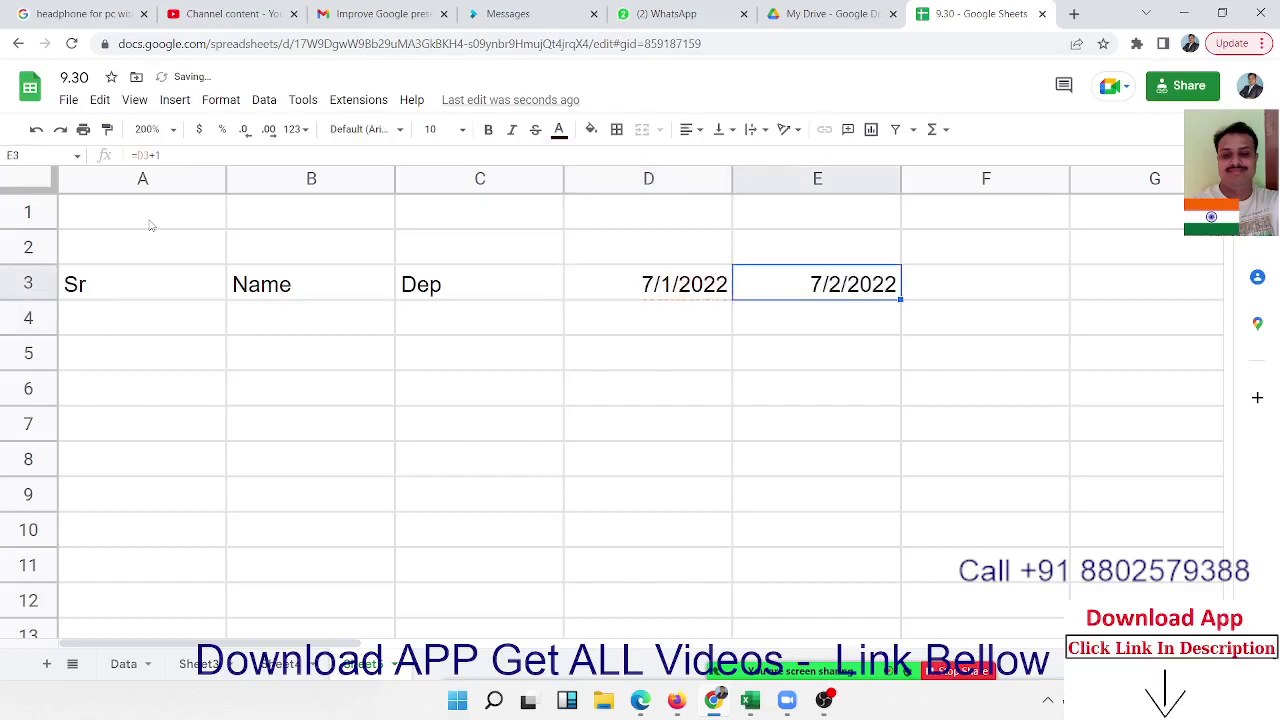
{"action": "key", "text": "shift+Right"}
{"action": "key", "text": "shift+Right"}
{"action": "key", "text": "shift+Right"}
{"action": "key", "text": "shift+Right"}
{"action": "key", "text": "shift+Right"}
{"action": "key", "text": "shift+Right"}
{"action": "key", "text": "shift+Right"}
{"action": "key", "text": "shift+Right"}
{"action": "key", "text": "shift+Right"}
{"action": "key", "text": "shift+Right"}
{"action": "key", "text": "shift+Right"}
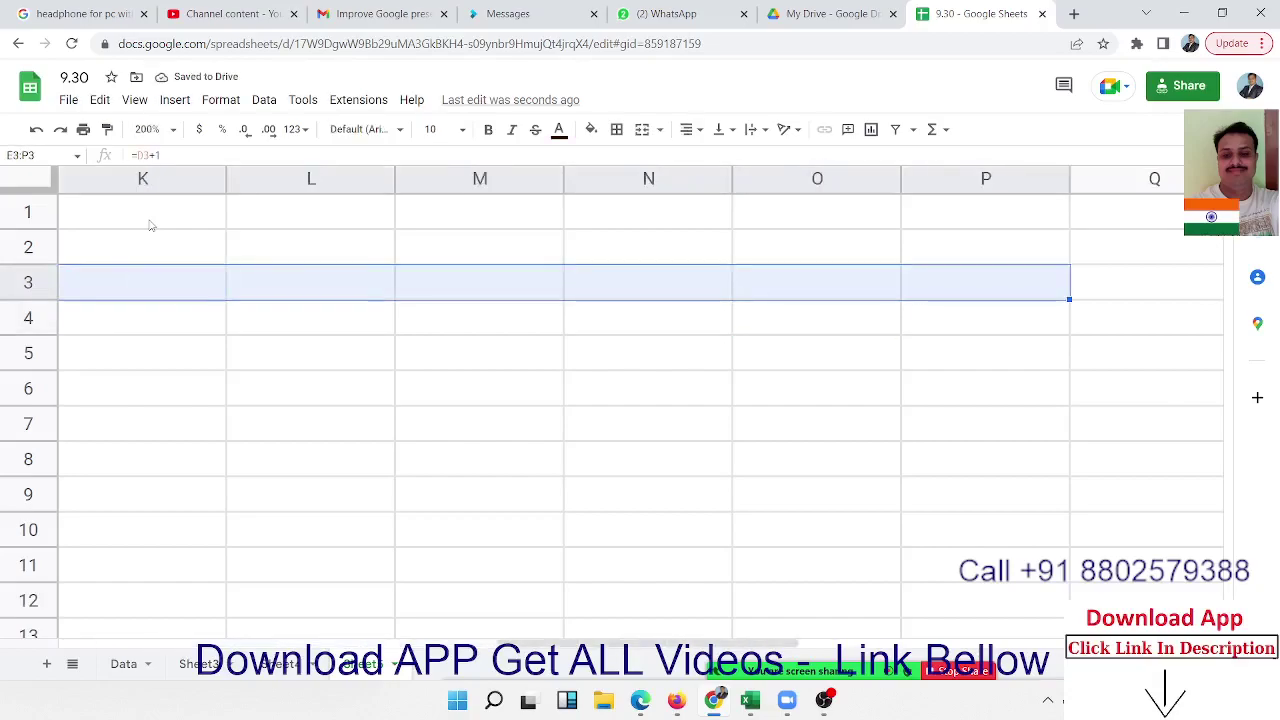
{"action": "key", "text": "shift+Right"}
{"action": "key", "text": "shift+Right"}
{"action": "key", "text": "shift+Right"}
{"action": "key", "text": "shift+Right"}
{"action": "key", "text": "shift+Right"}
{"action": "key", "text": "shift+Right"}
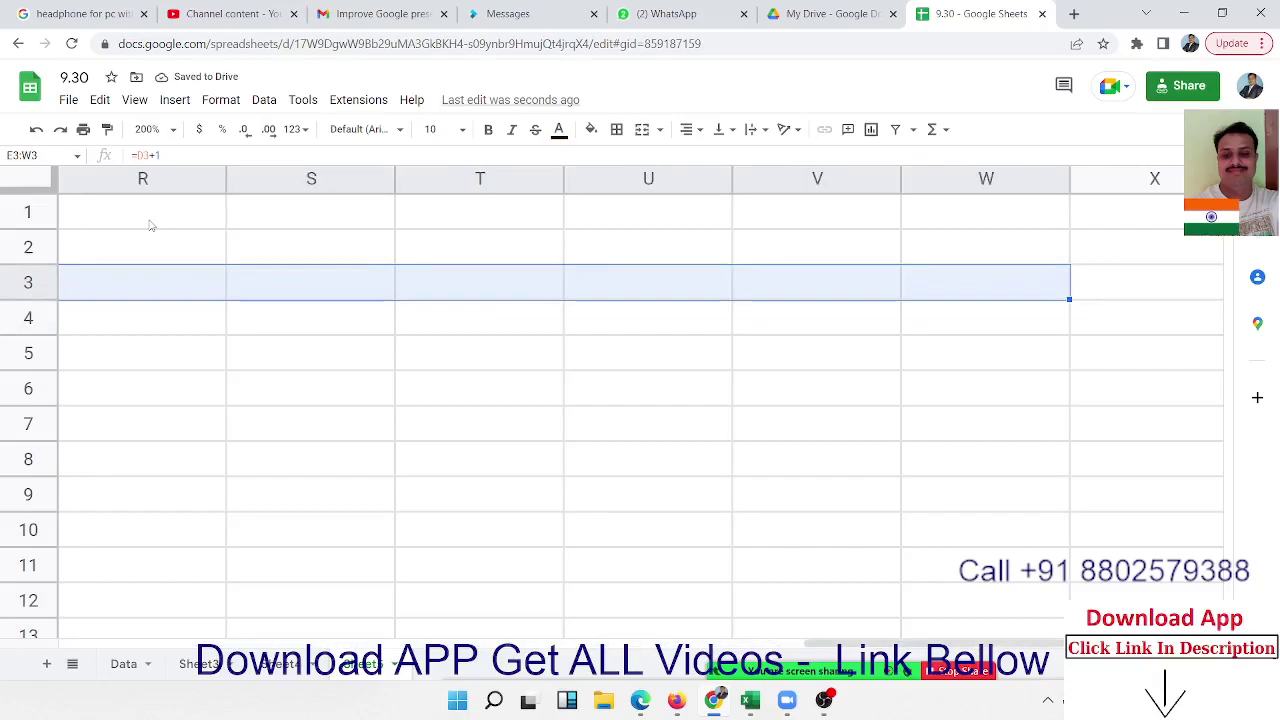
{"action": "key", "text": "ctrl+r"}
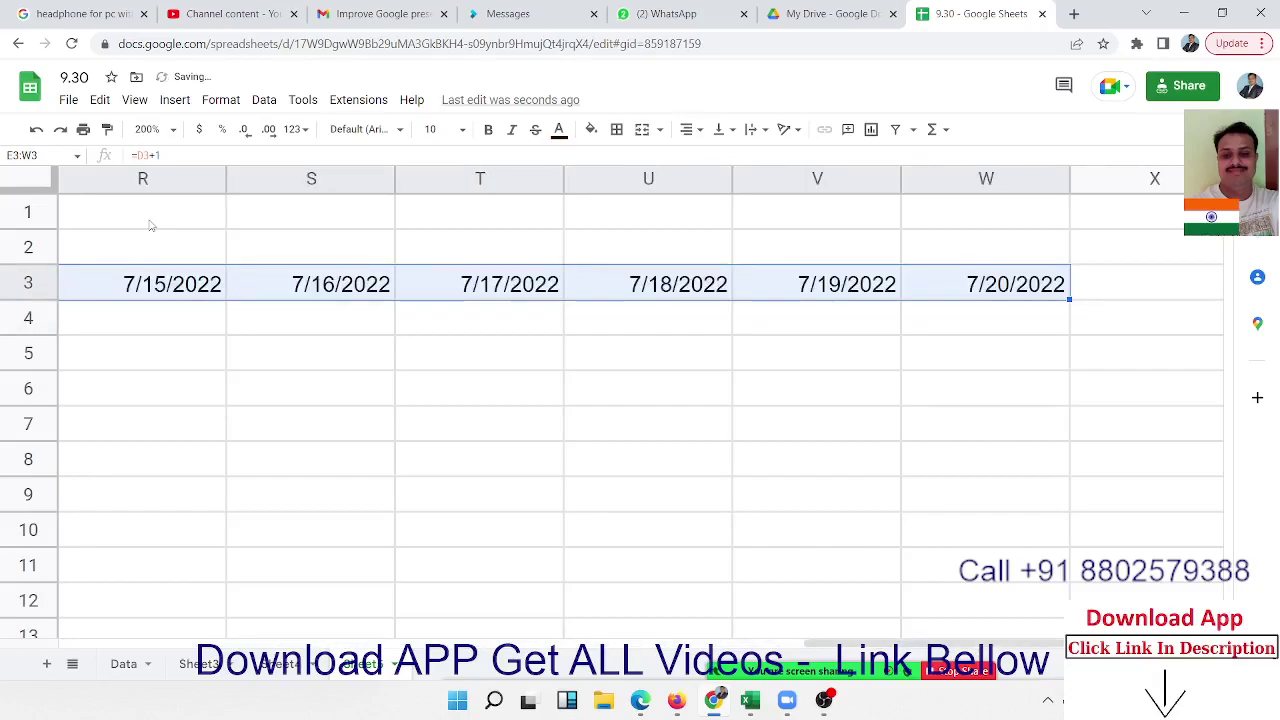
{"action": "key", "text": "Right"}
Fill the date formula from W3 into X3:Z3, ending at 7/23/2022.
{"action": "key", "text": "ctrl+Right"}
{"action": "key", "text": "shift+Right"}
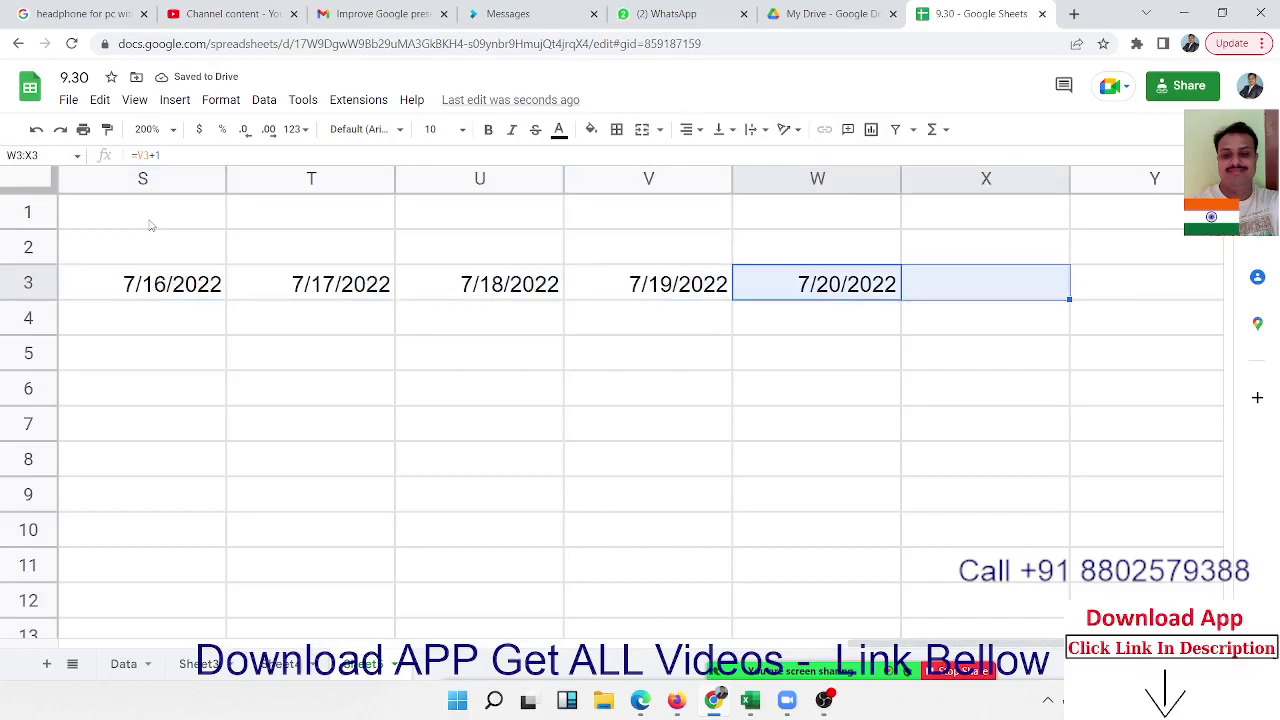
{"action": "key", "text": "shift+Right"}
{"action": "key", "text": "shift+Right"}
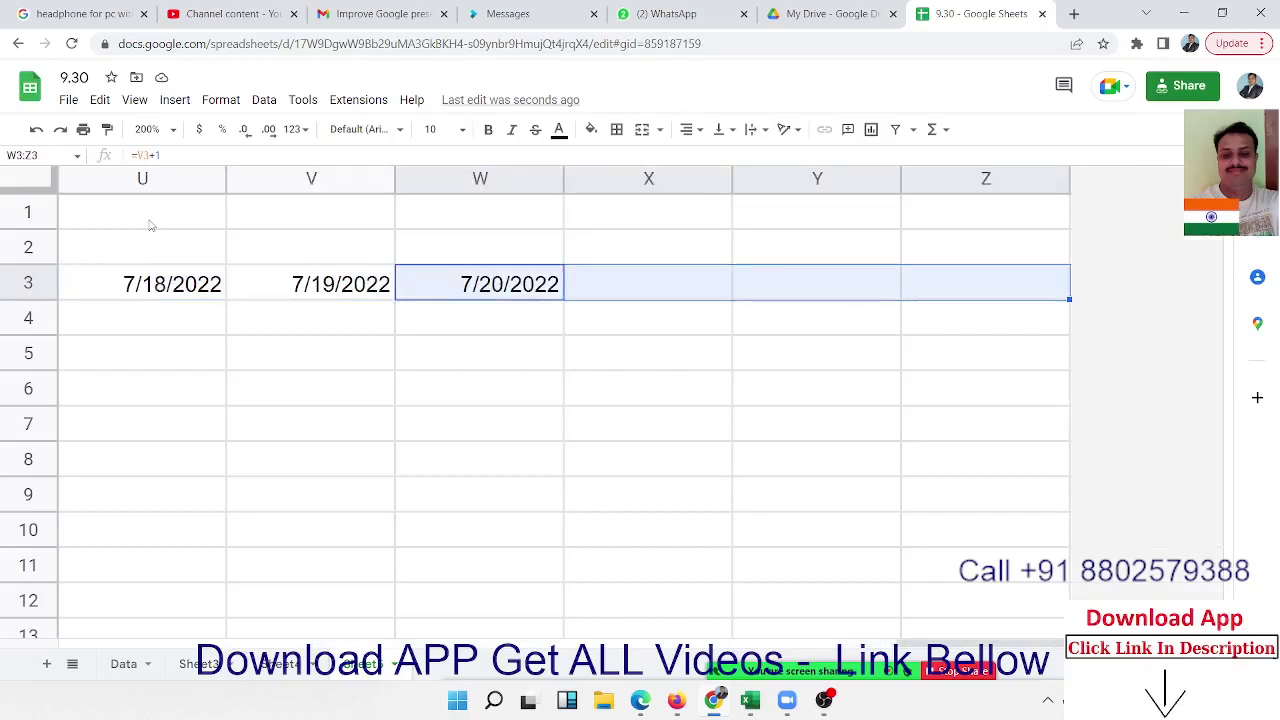
{"action": "key", "text": "ctrl+r"}
{"action": "key", "text": "Right"}
{"action": "key", "text": "shift+Right"}
{"action": "key", "text": "shift+Right"}
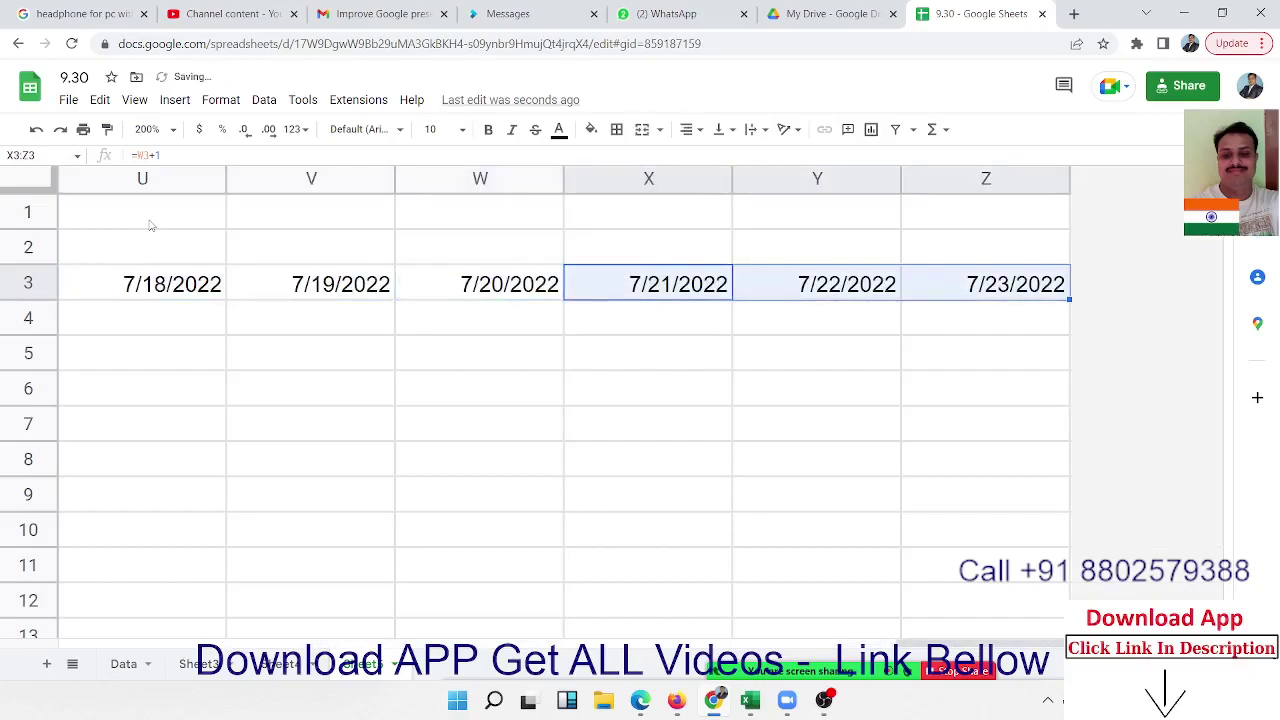
{"action": "key", "text": "Right"}
{"action": "key", "text": "Right"}
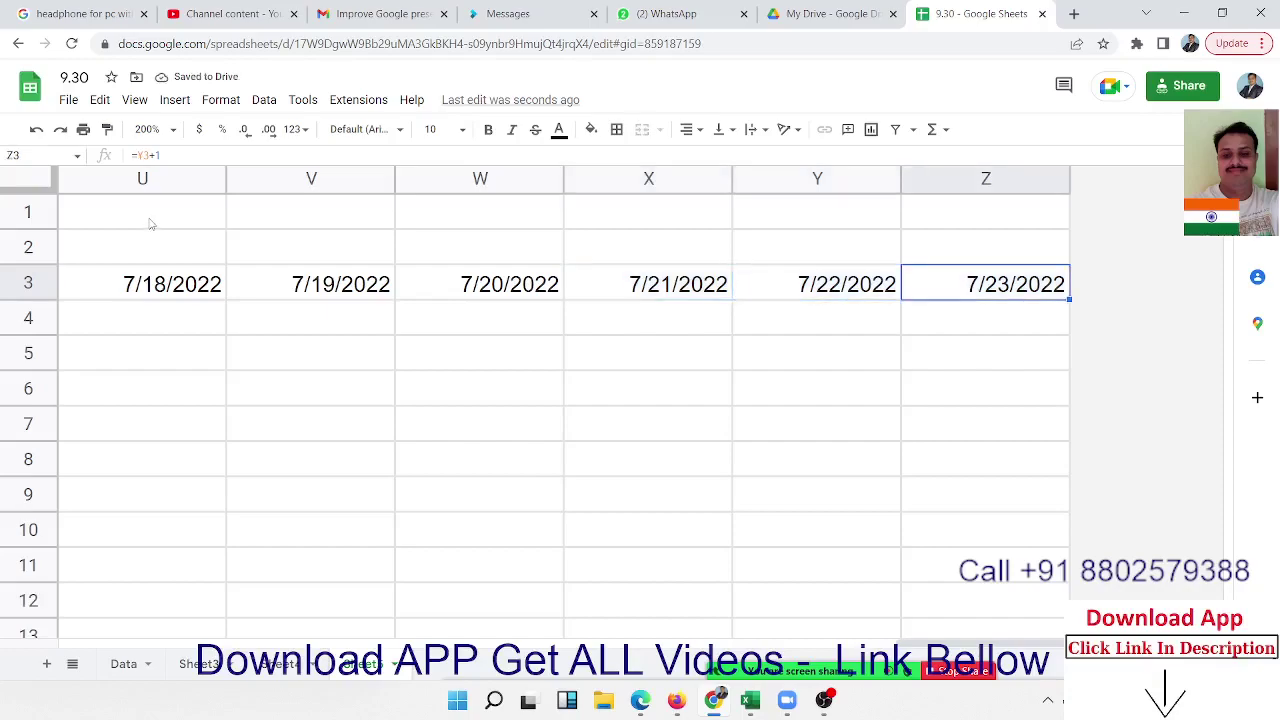
Insert a column before Z, then six more columns beside the V:AA selection.
{"action": "left_click", "coordinate": [1052, 180]}
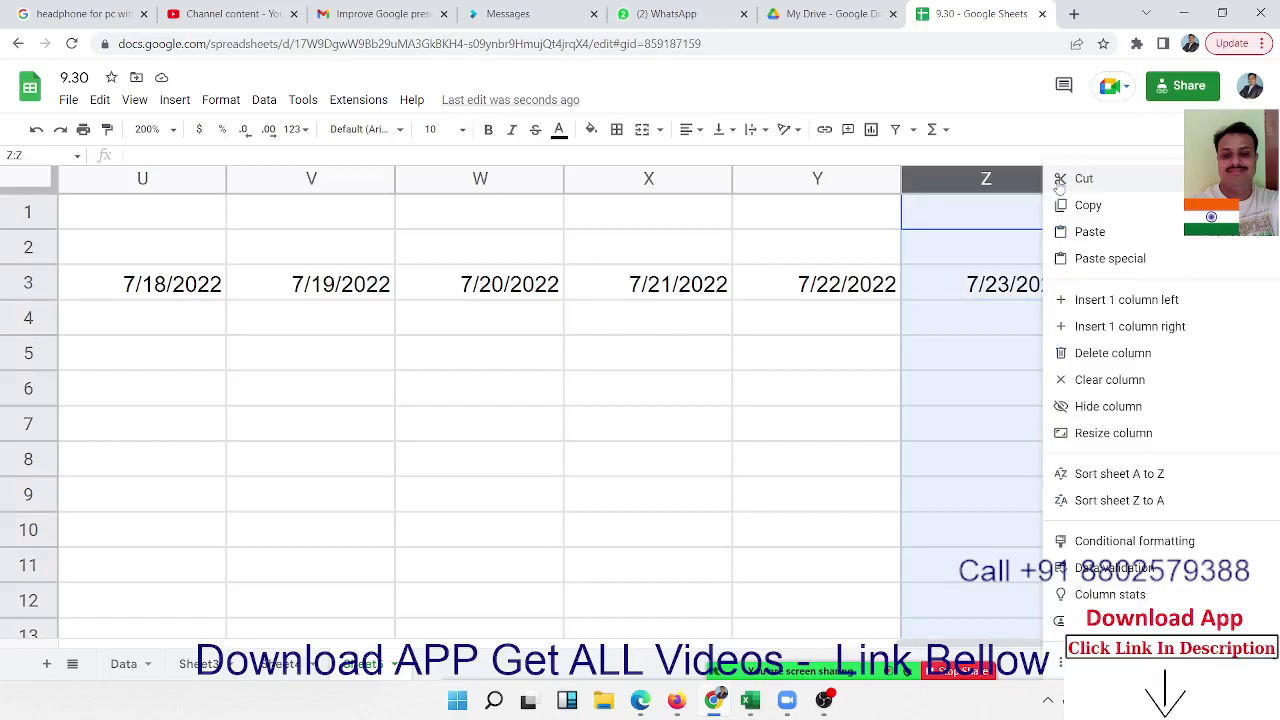
{"action": "left_click", "coordinate": [1087, 204]}
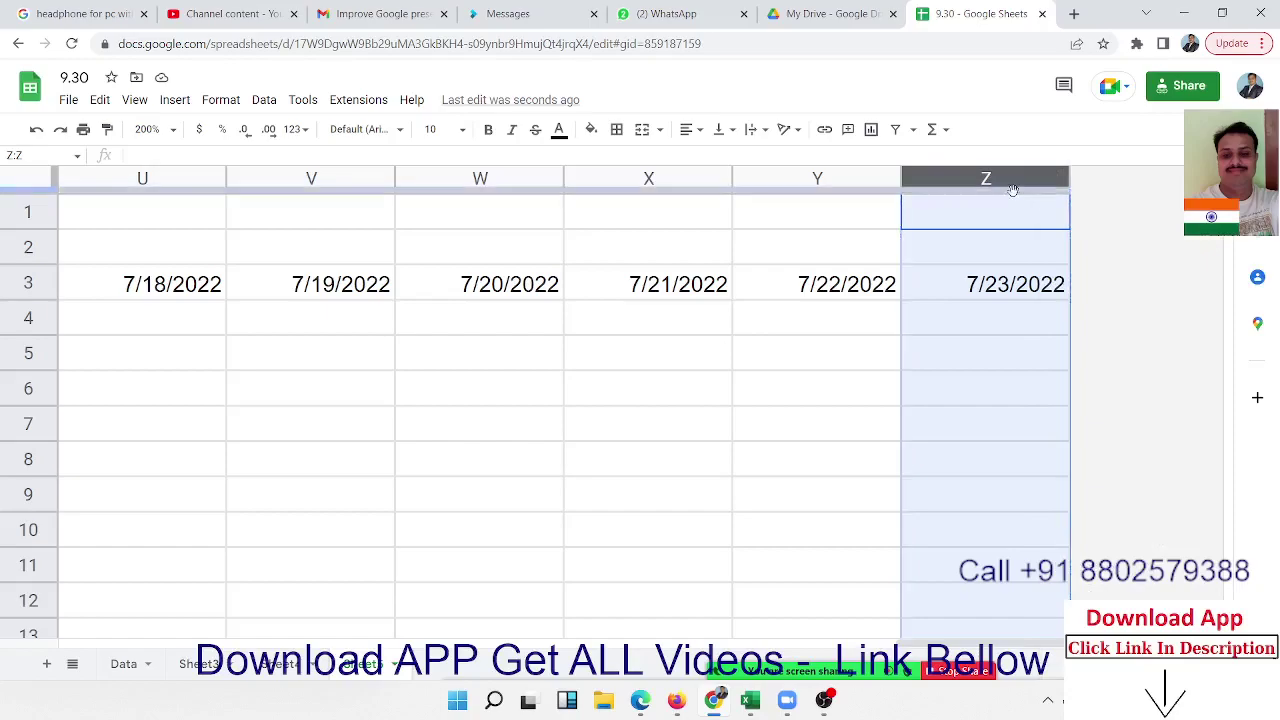
{"action": "right_click", "coordinate": [970, 182]}
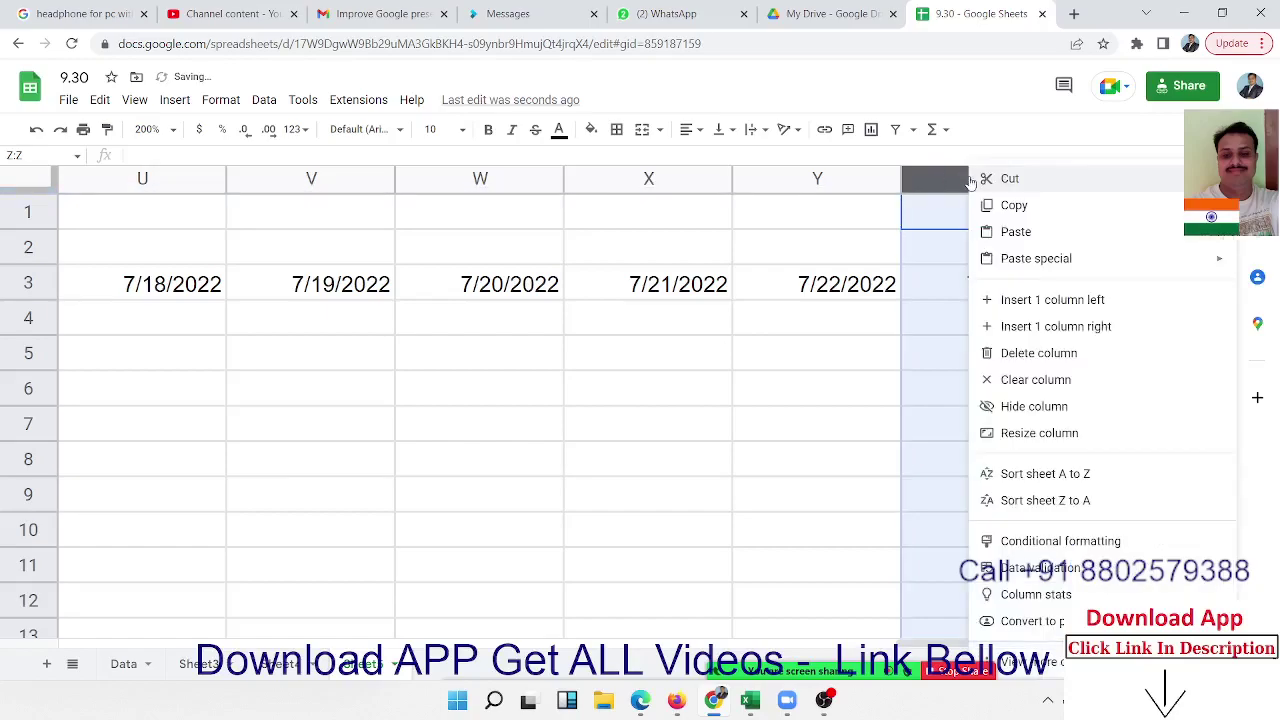
{"action": "left_click", "coordinate": [1036, 310]}
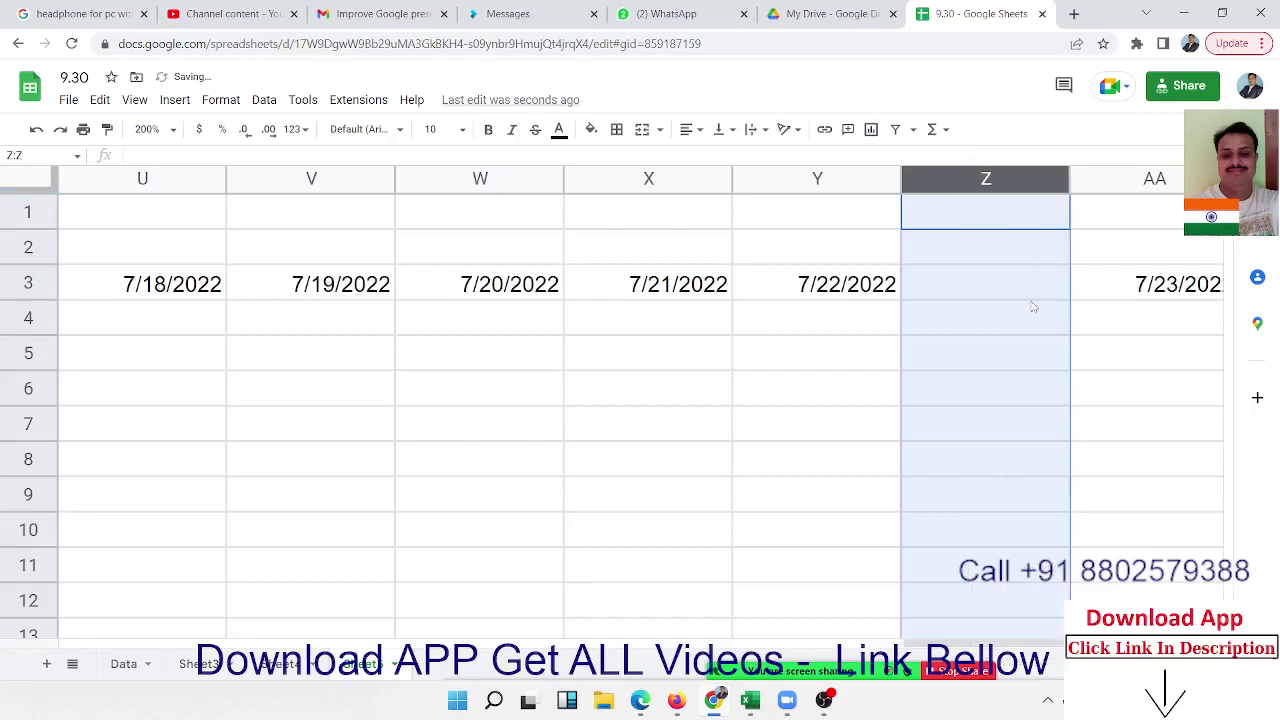
{"action": "right_click", "coordinate": [984, 181]}
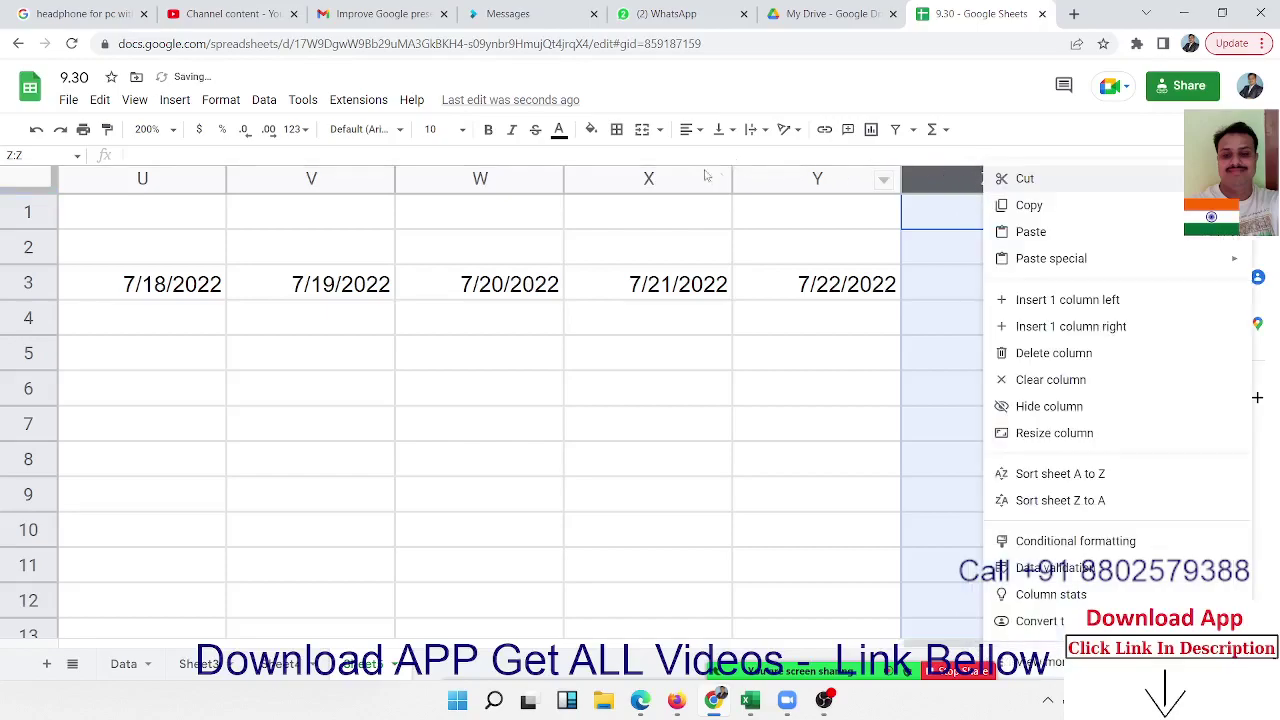
{"action": "left_click", "coordinate": [335, 185]}
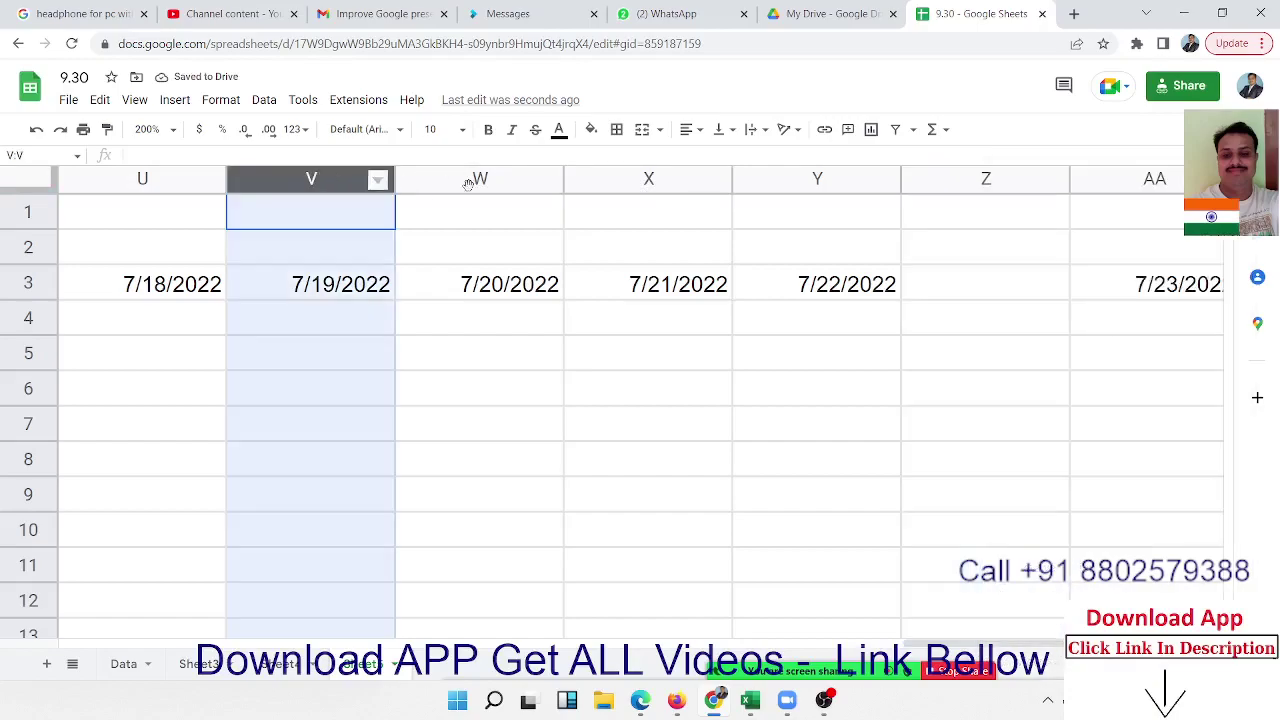
{"action": "left_click", "coordinate": [690, 185], "text": "shift"}
{"action": "left_click", "coordinate": [822, 190], "text": "shift"}
{"action": "left_click", "coordinate": [925, 180], "text": "shift"}
{"action": "left_click", "coordinate": [1090, 180], "text": "shift"}
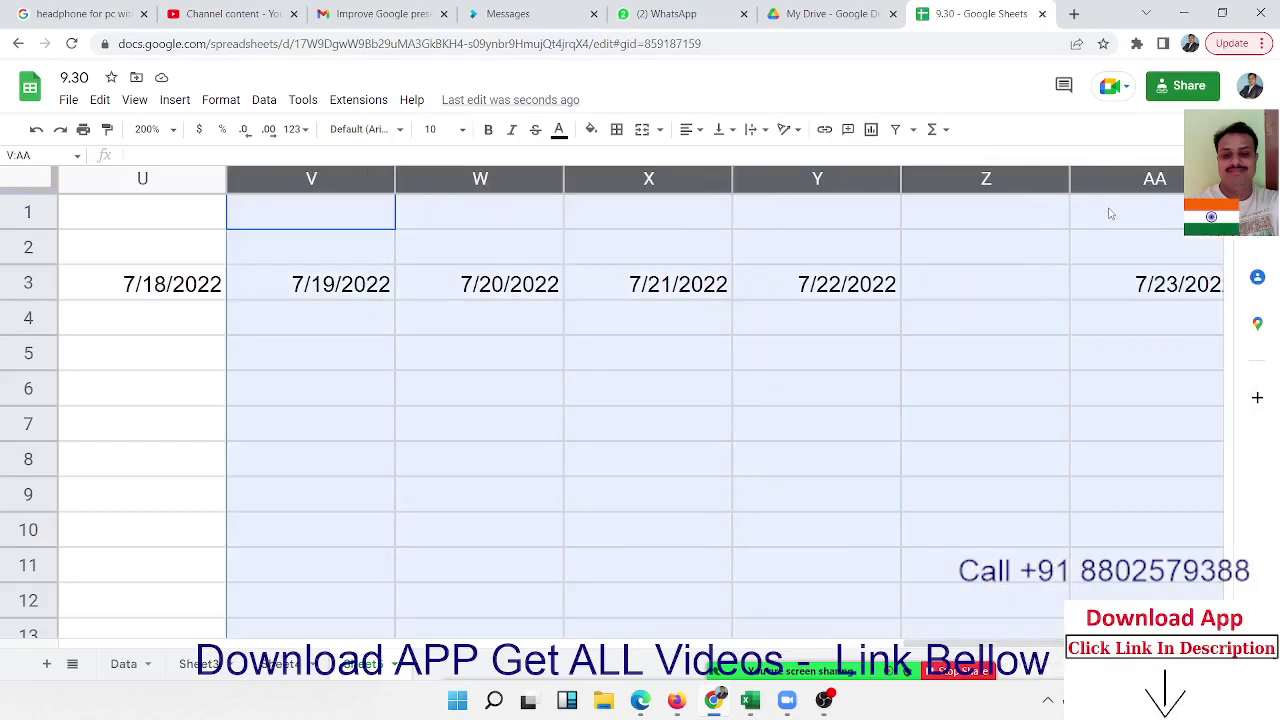
{"action": "right_click", "coordinate": [1038, 182]}
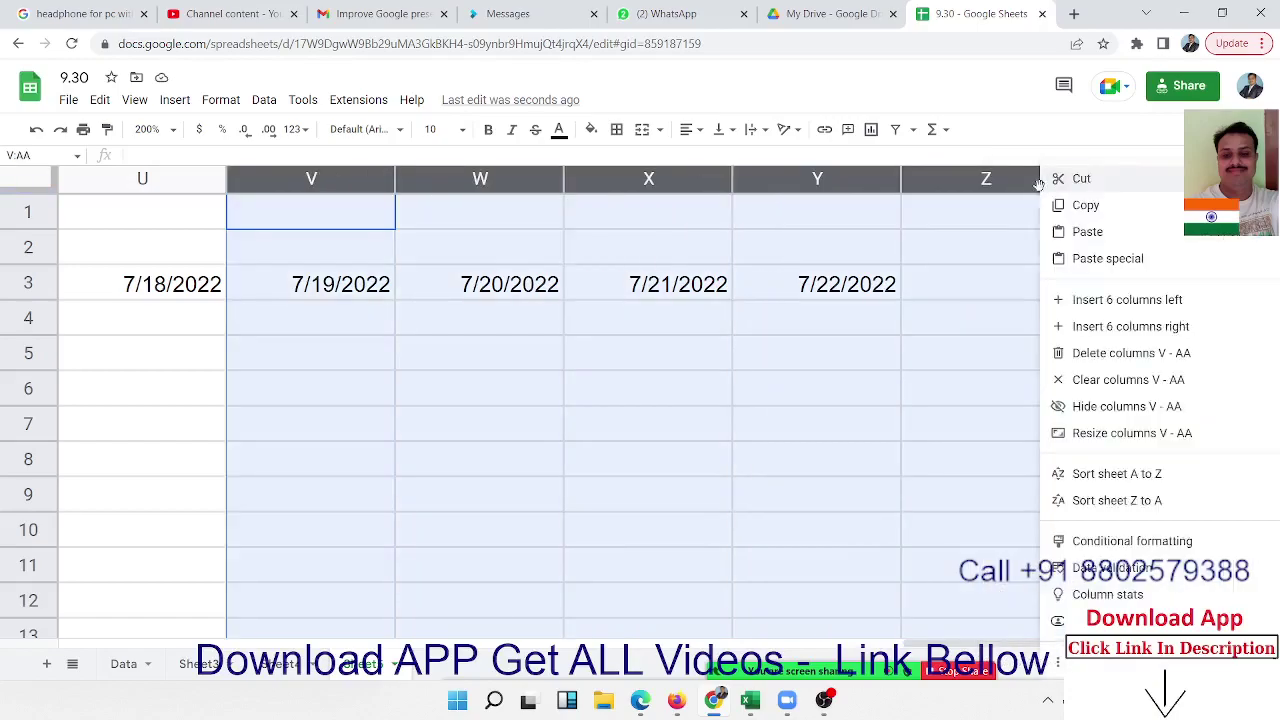
{"action": "left_click", "coordinate": [1095, 328]}
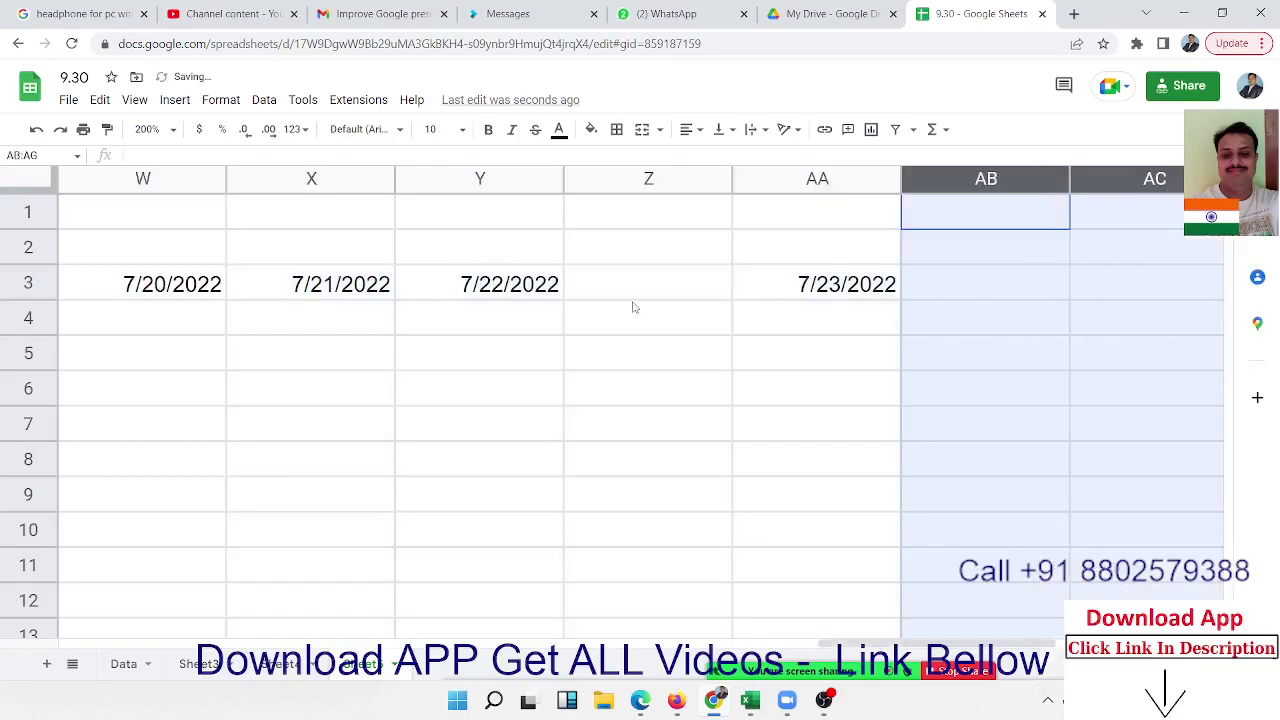
Copy the date formula from Y3 and paste it across Z3:AG3.
{"action": "left_click", "coordinate": [596, 296]}
{"action": "left_click", "coordinate": [545, 299]}
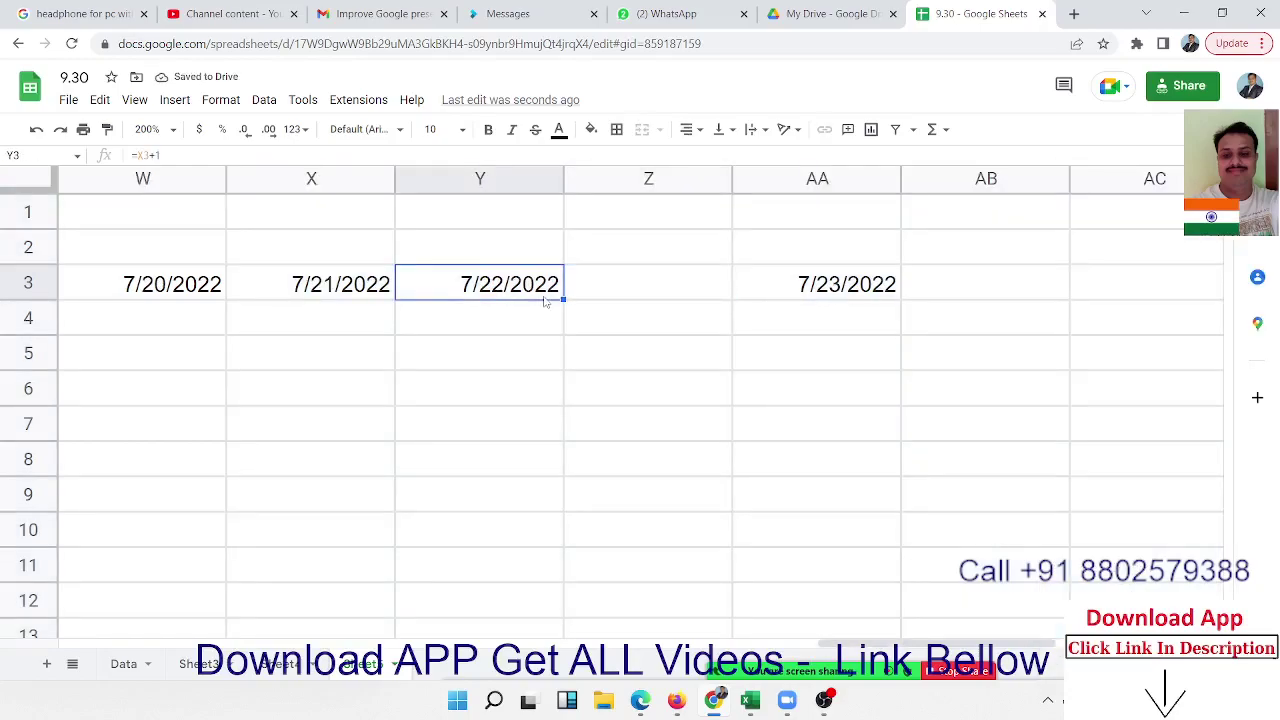
{"action": "key", "text": "shift+Right"}
{"action": "key", "text": "Left"}
{"action": "key", "text": "Right"}
{"action": "key", "text": "ctrl+c"}
{"action": "key", "text": "Right"}
{"action": "key", "text": "ctrl+shift+Right"}
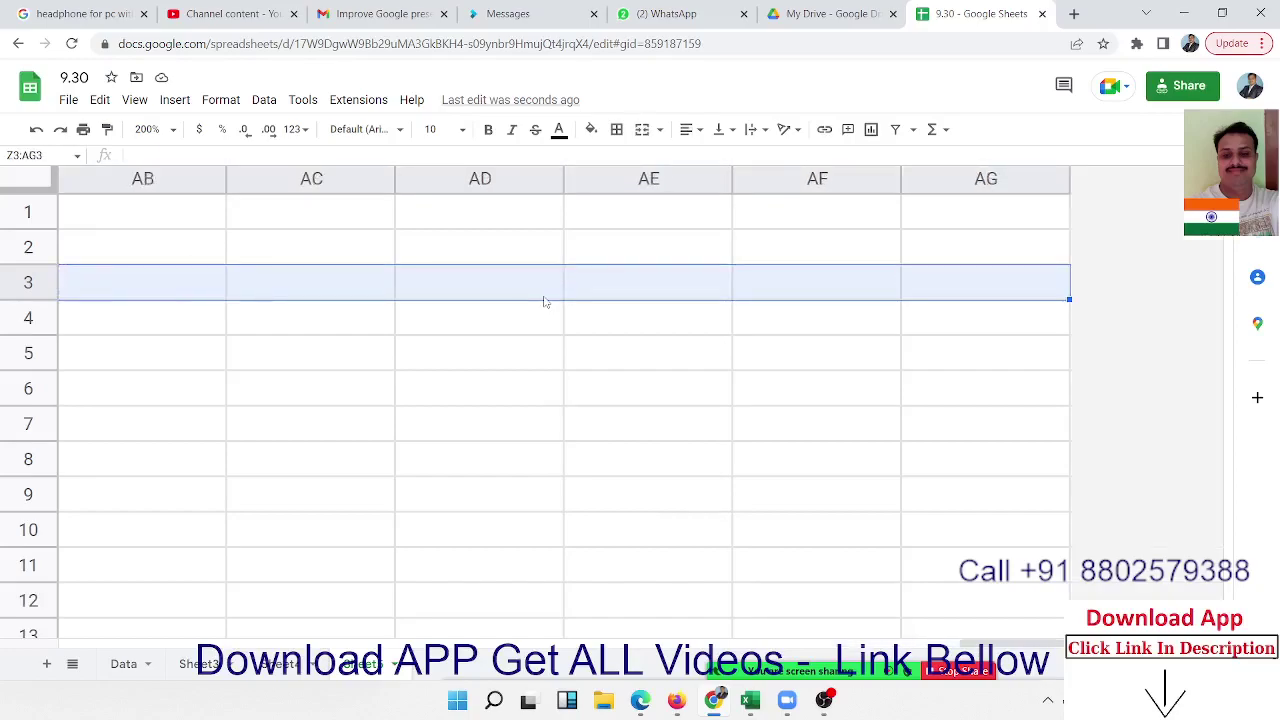
{"action": "key", "text": "ctrl+v"}
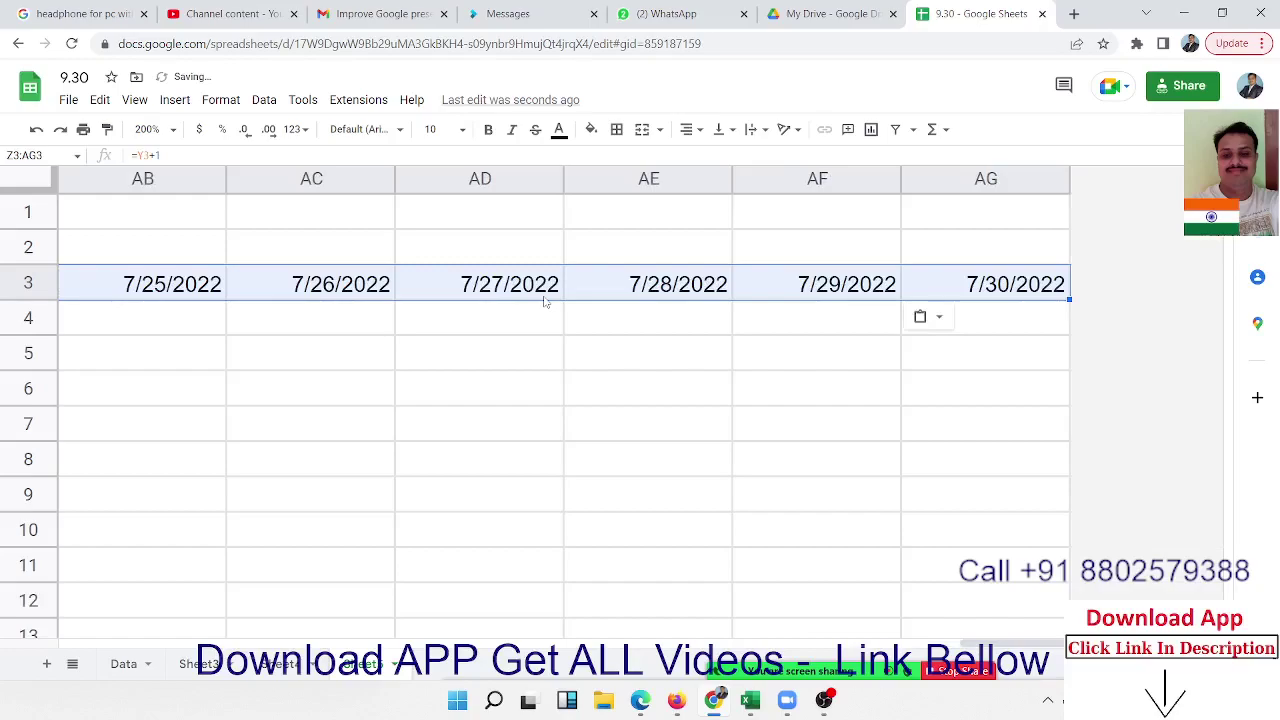
{"action": "key", "text": "Right"}
{"action": "key", "text": "ctrl+Right"}
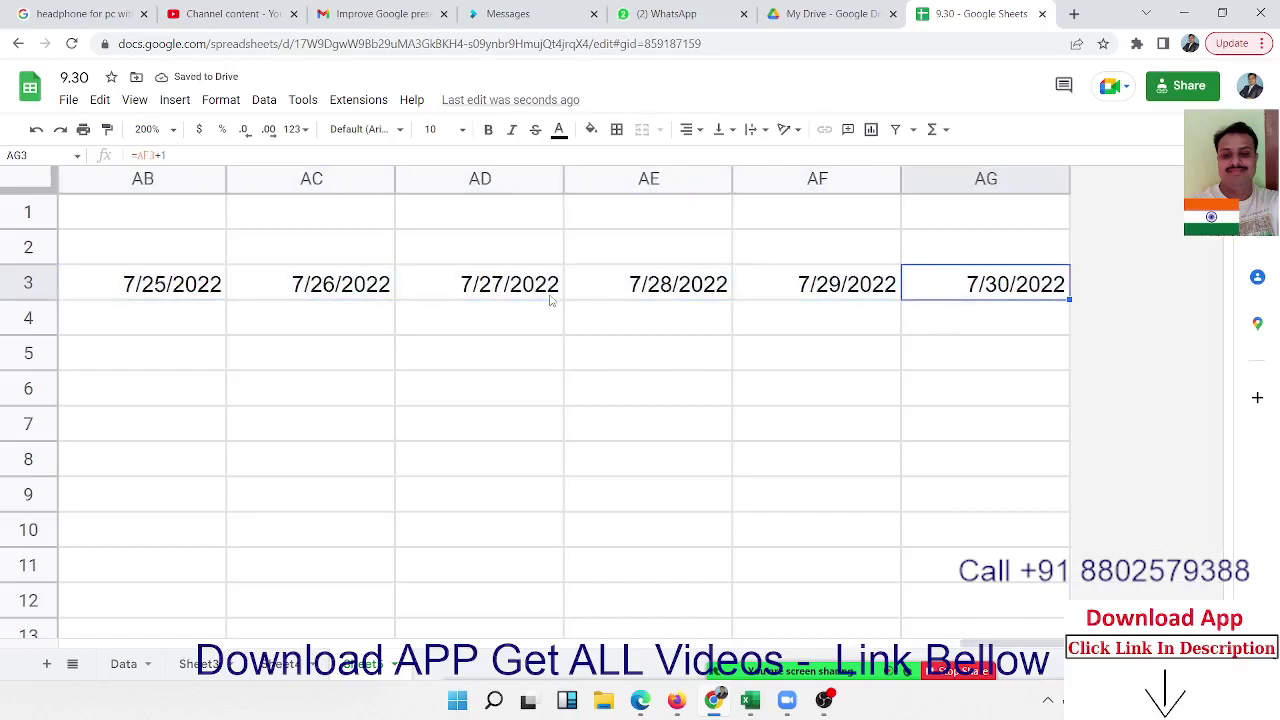
Insert a blank column before 7/30/2022 and paste the date formula into AG3 and AH3.
{"action": "right_click", "coordinate": [1025, 187]}
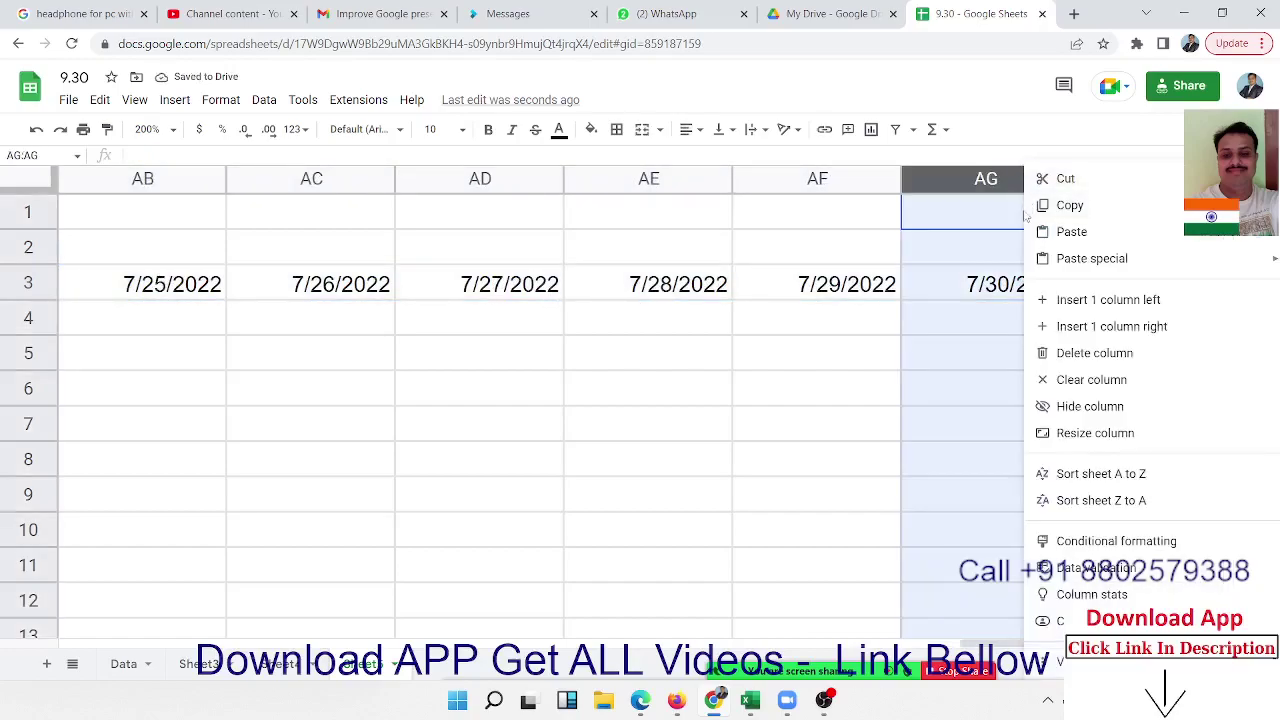
{"action": "left_click", "coordinate": [1080, 299]}
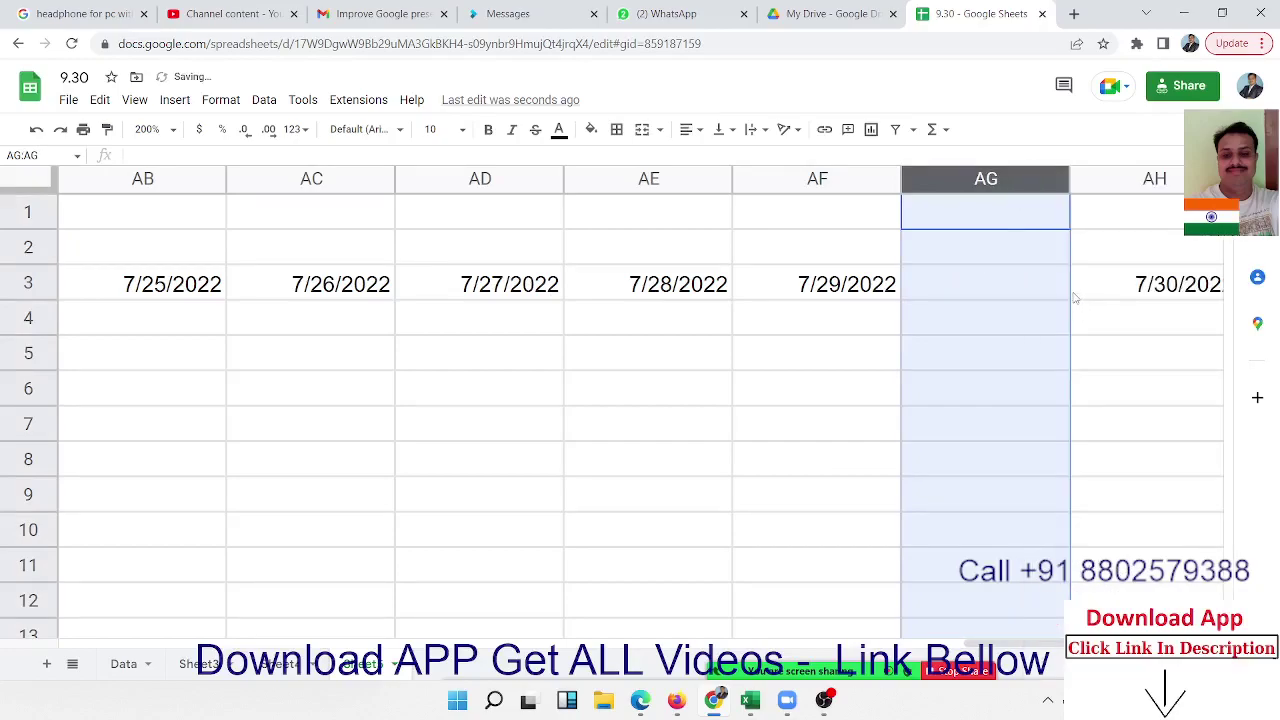
{"action": "left_click", "coordinate": [1167, 287]}
{"action": "key", "text": "ctrl+c"}
{"action": "key", "text": "Left"}
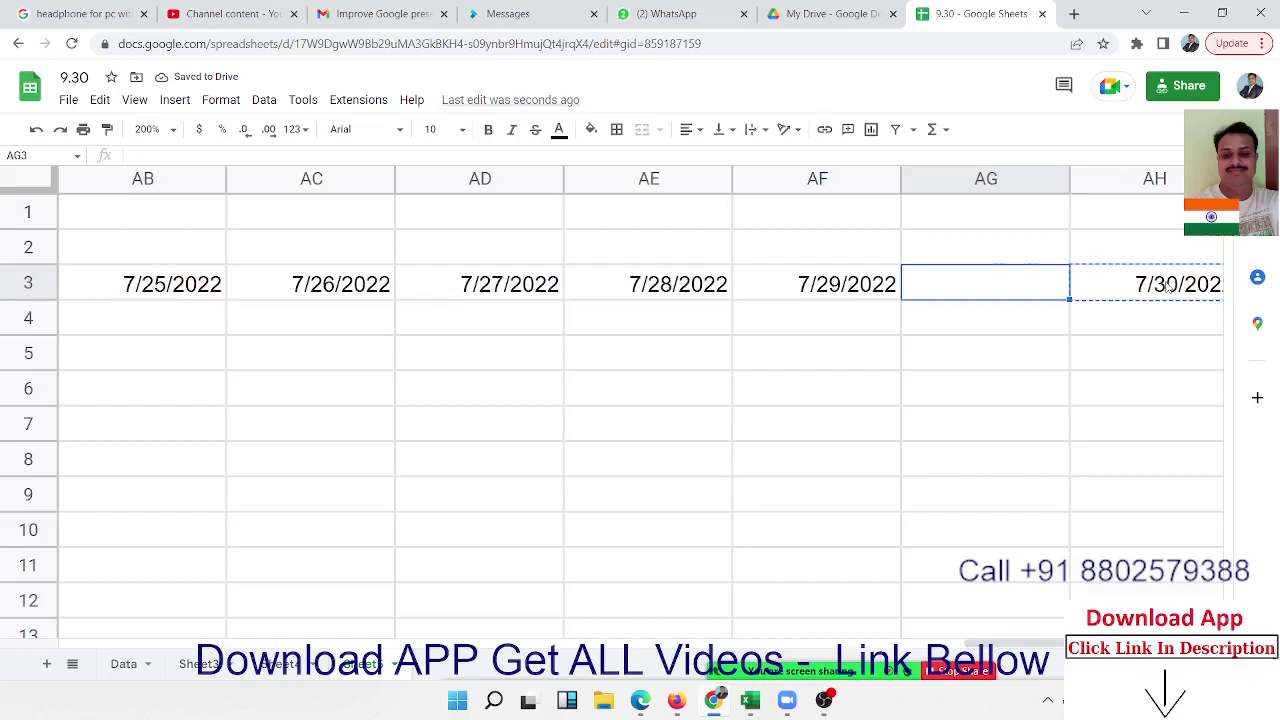
{"action": "key", "text": "Right"}
{"action": "key", "text": "Left"}
{"action": "key", "text": "ctrl+v"}
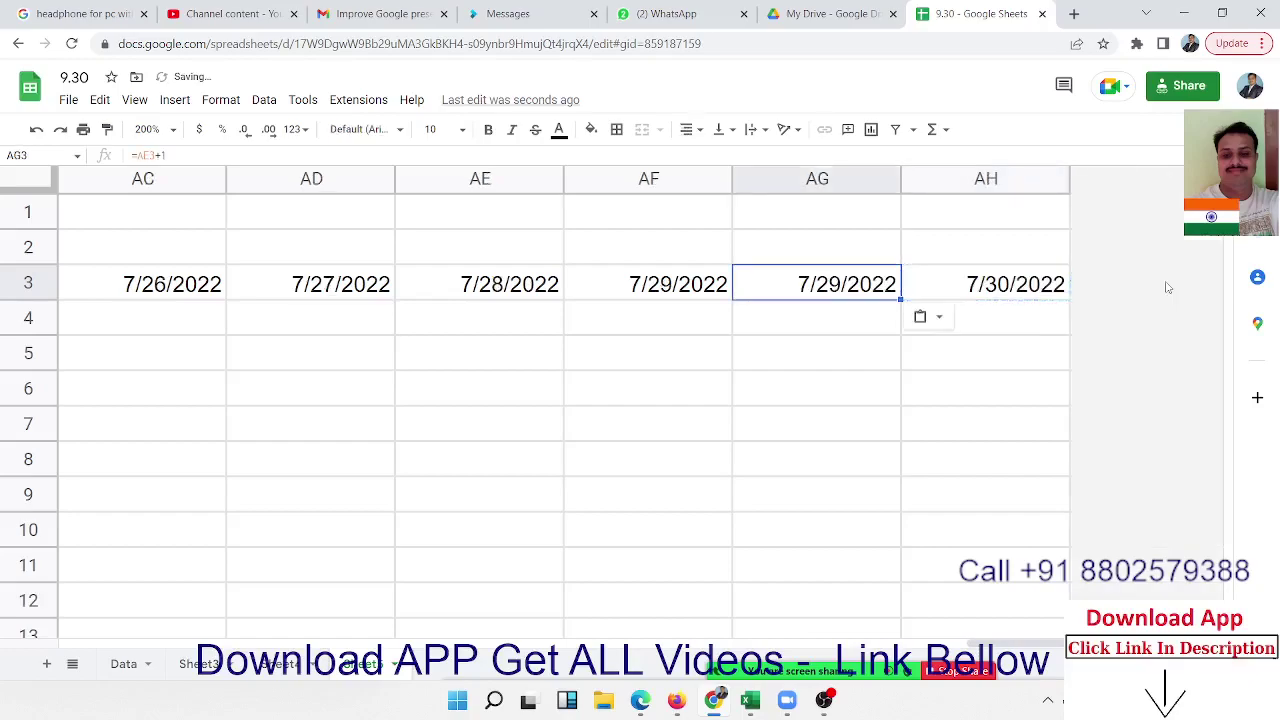
{"action": "key", "text": "Right"}
{"action": "key", "text": "Left"}
{"action": "key", "text": "ctrl+c"}
{"action": "key", "text": "Right"}
{"action": "key", "text": "ctrl+v"}
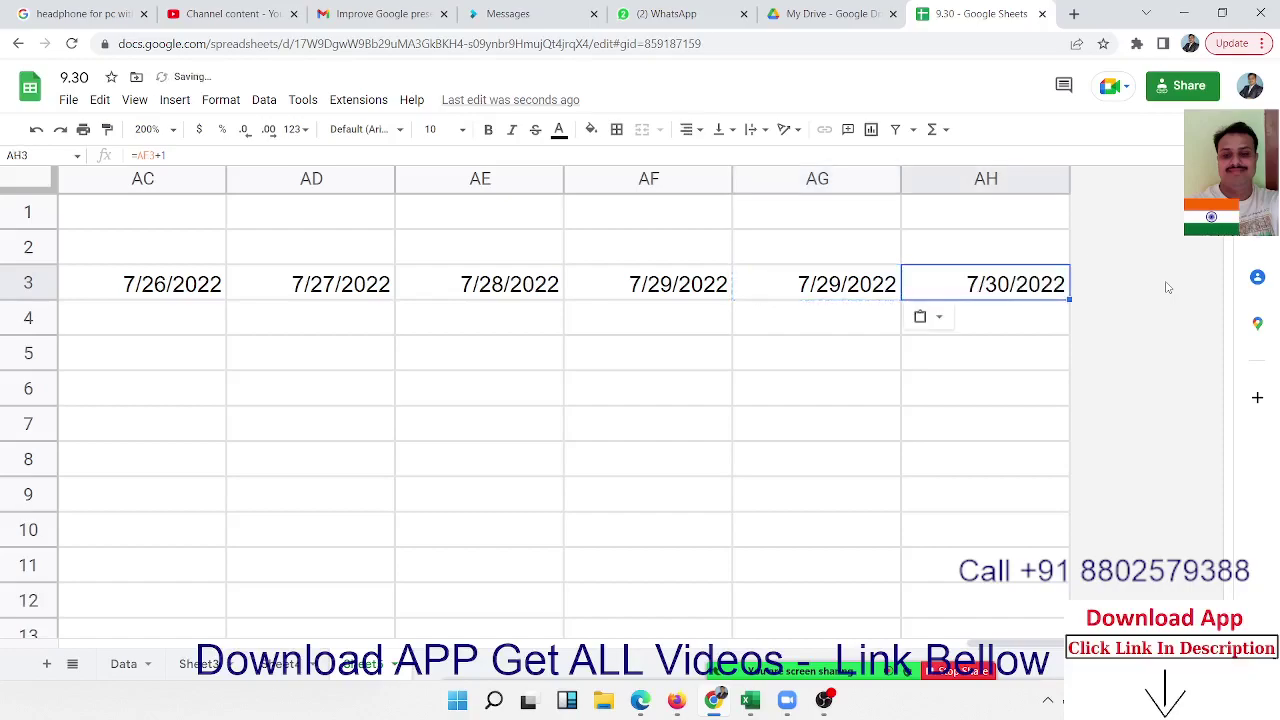
Copy AF3's formula into AG3:AH3 so the dates end at 7/31/2022.
{"action": "key", "text": "Left"}
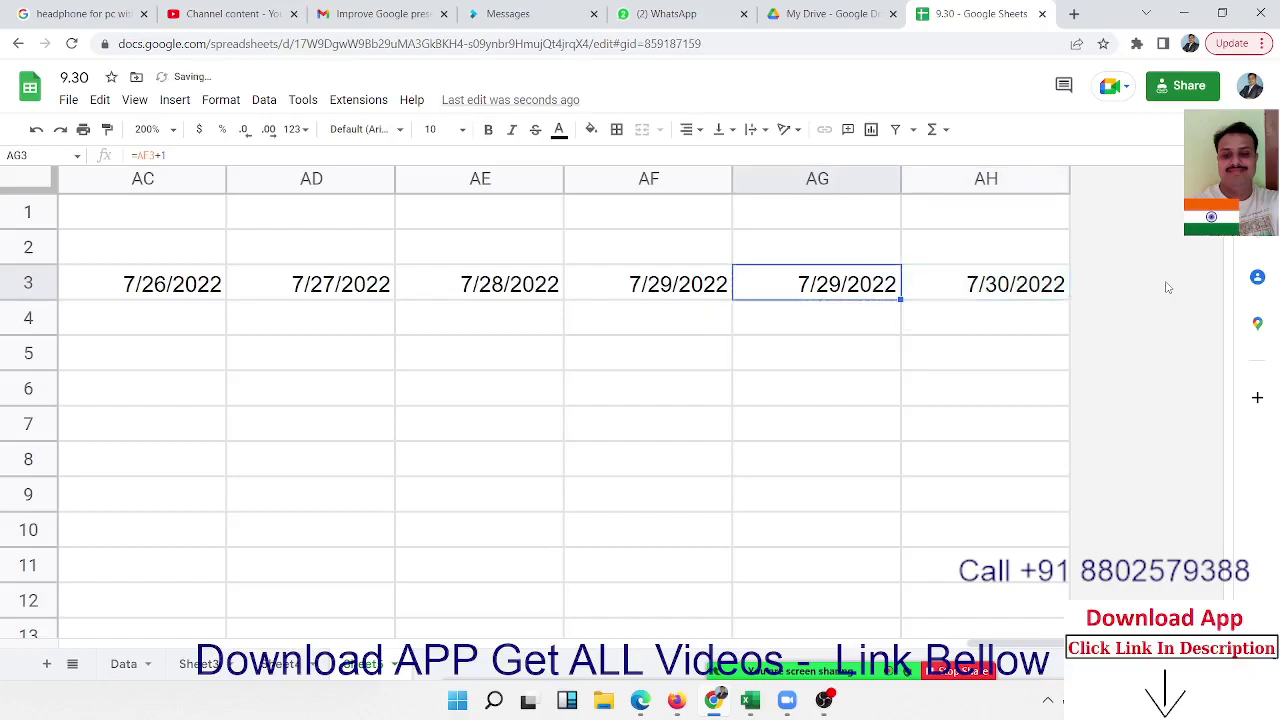
{"action": "key", "text": "Left"}
{"action": "key", "text": "Left"}
{"action": "key", "text": "Right"}
{"action": "key", "text": "ctrl+c"}
{"action": "key", "text": "Right"}
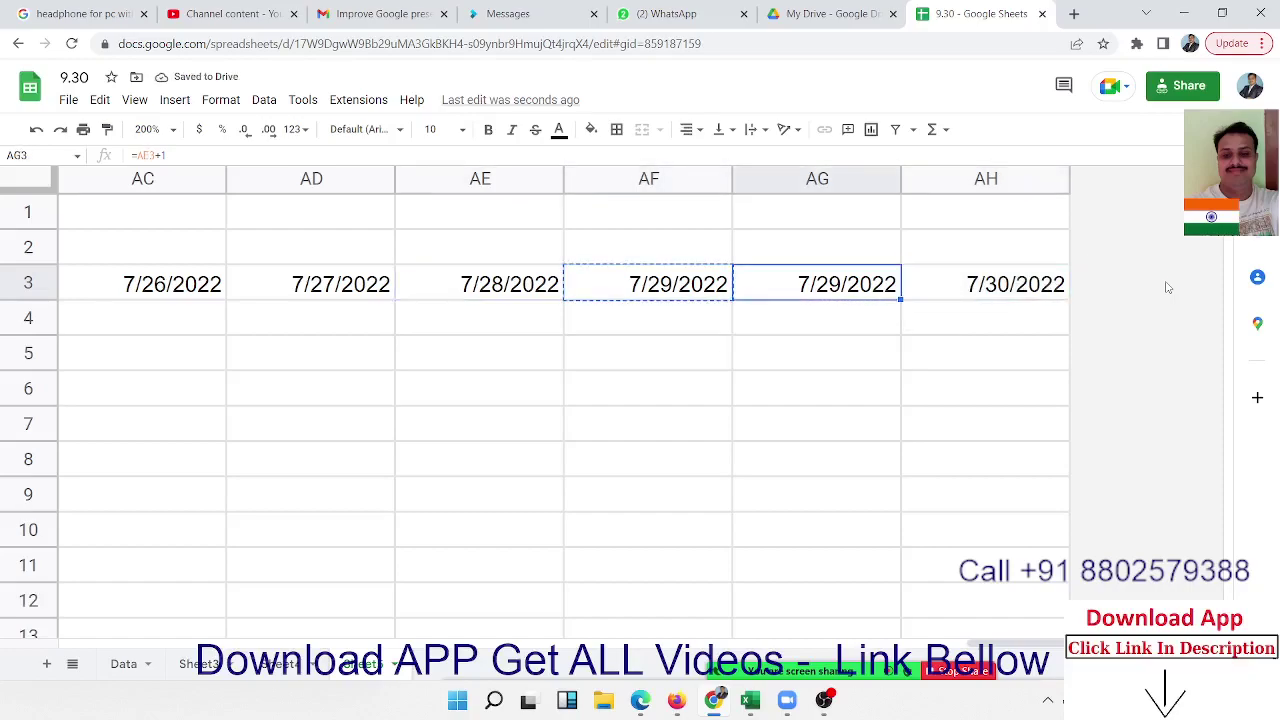
{"action": "key", "text": "shift+Right"}
{"action": "key", "text": "ctrl+v"}
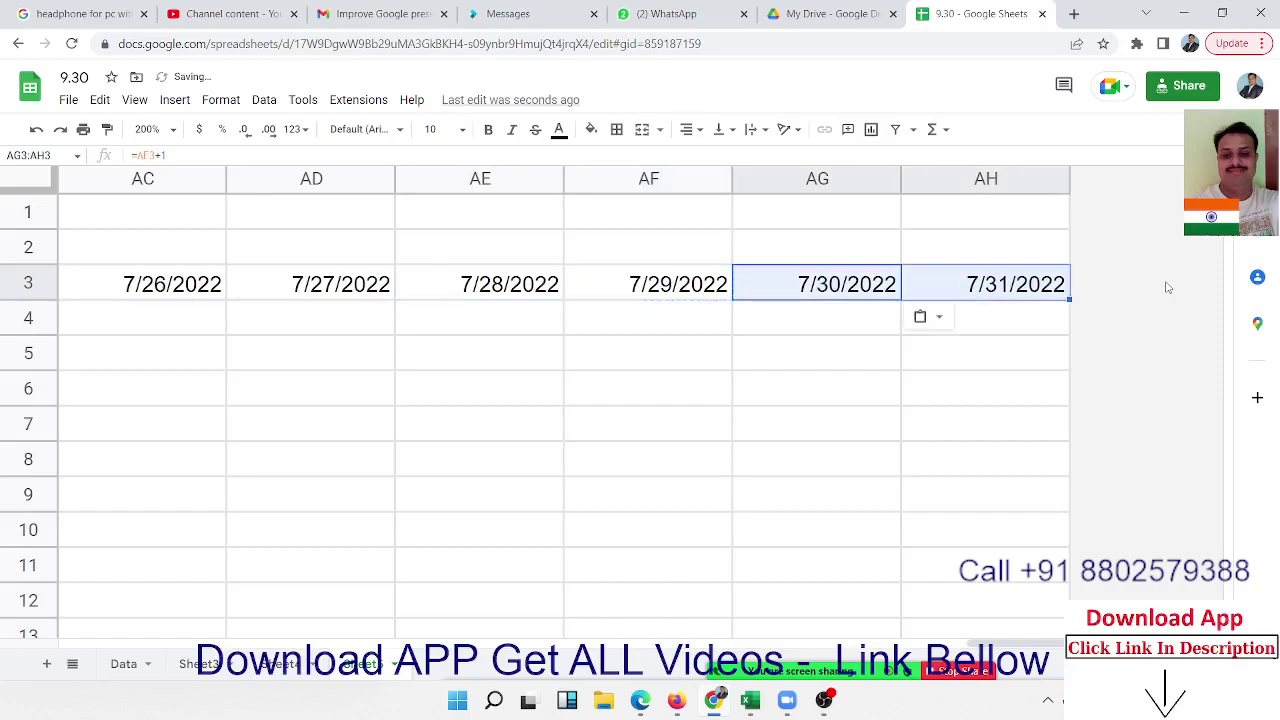
{"action": "key", "text": "Left"}
Apply dotted all-cell borders to the A3:AH range, then return to the header row.
{"action": "key", "text": "Home"}
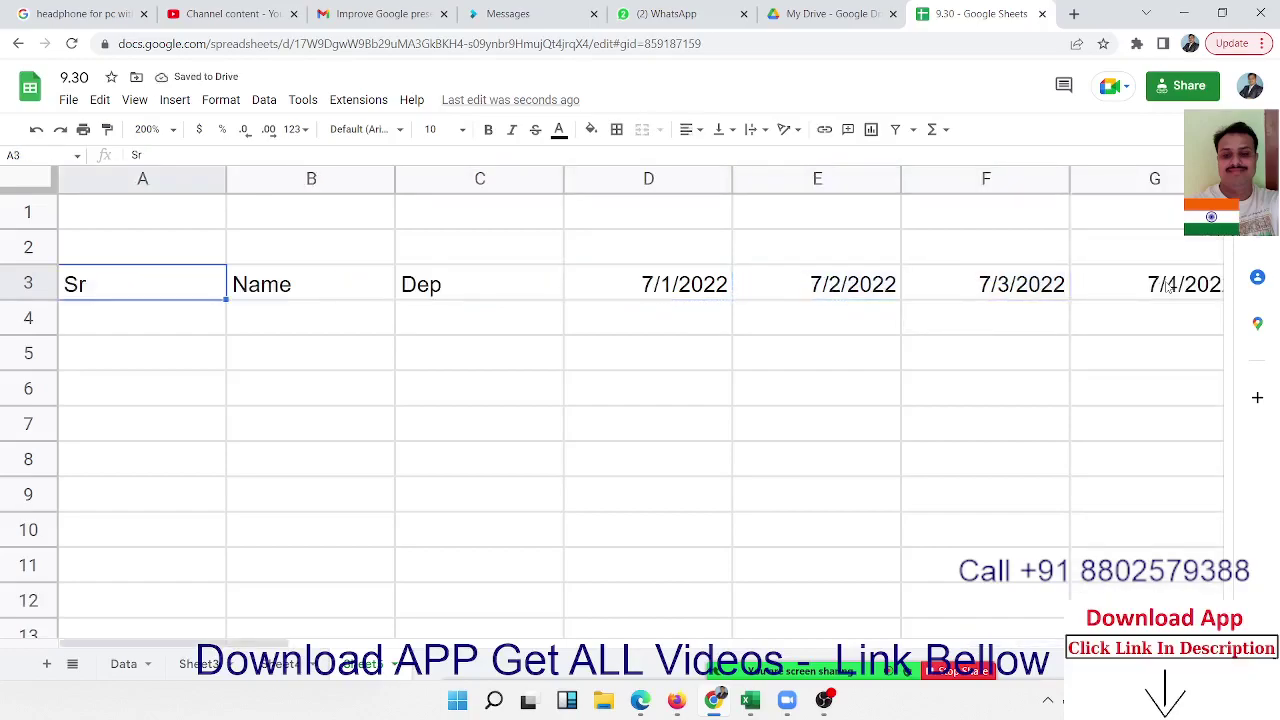
{"action": "key", "text": "ctrl+shift+Right"}
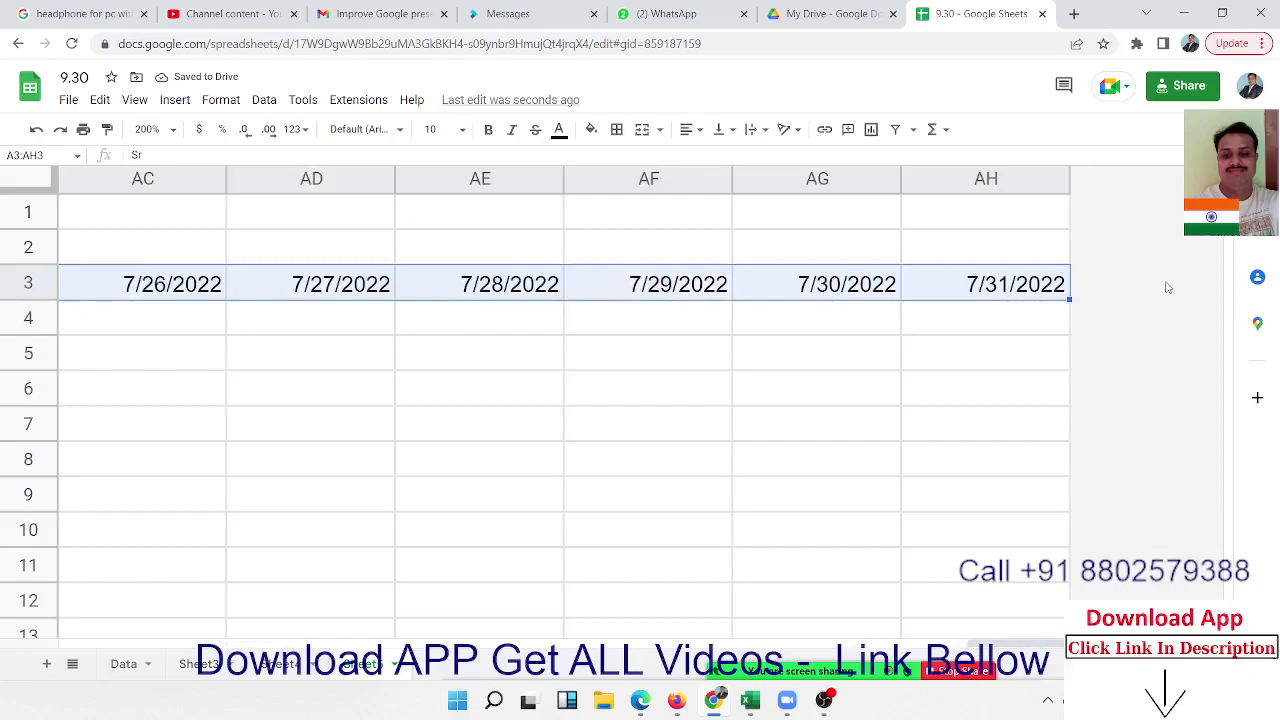
{"action": "key", "text": "shift+Down"}
{"action": "key", "text": "shift+Down"}
{"action": "key", "text": "shift+Down"}
{"action": "key", "text": "shift+Down"}
{"action": "key", "text": "shift+Down"}
{"action": "key", "text": "shift+Down"}
{"action": "key", "text": "shift+Down"}
{"action": "key", "text": "shift+Down"}
{"action": "key", "text": "shift+Down"}
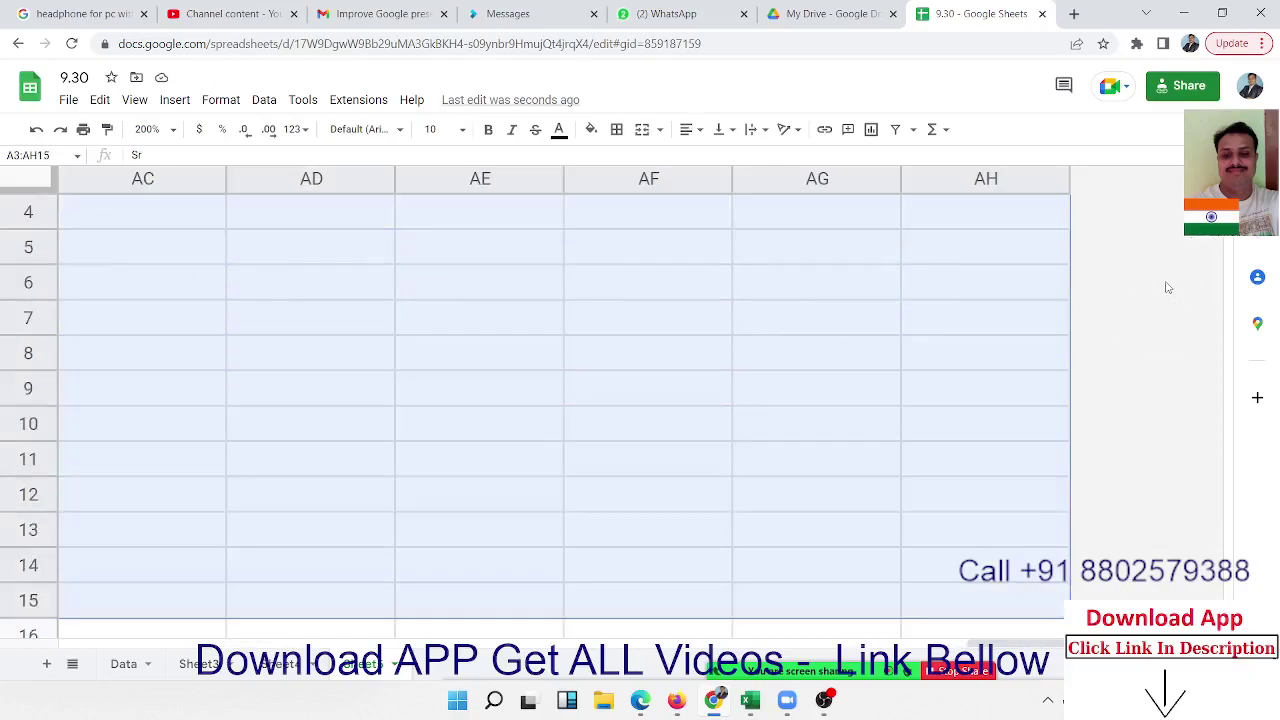
{"action": "key", "text": "shift+Down"}
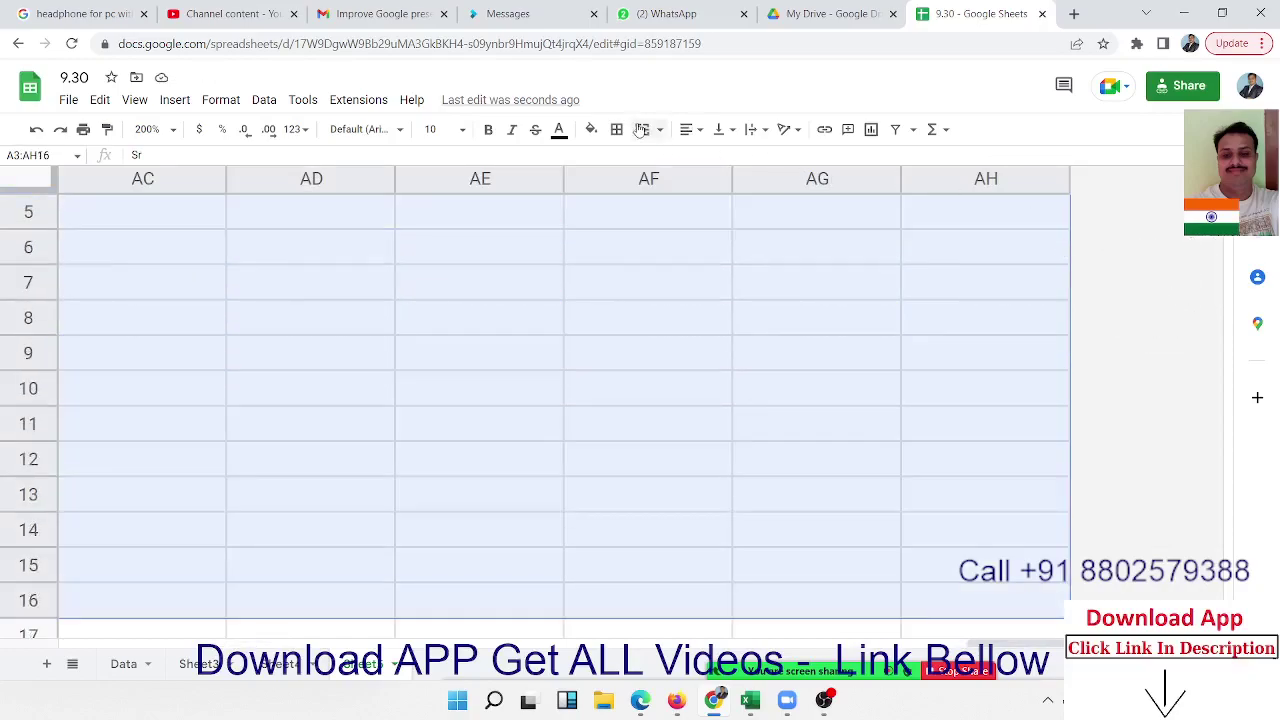
{"action": "left_click", "coordinate": [620, 130]}
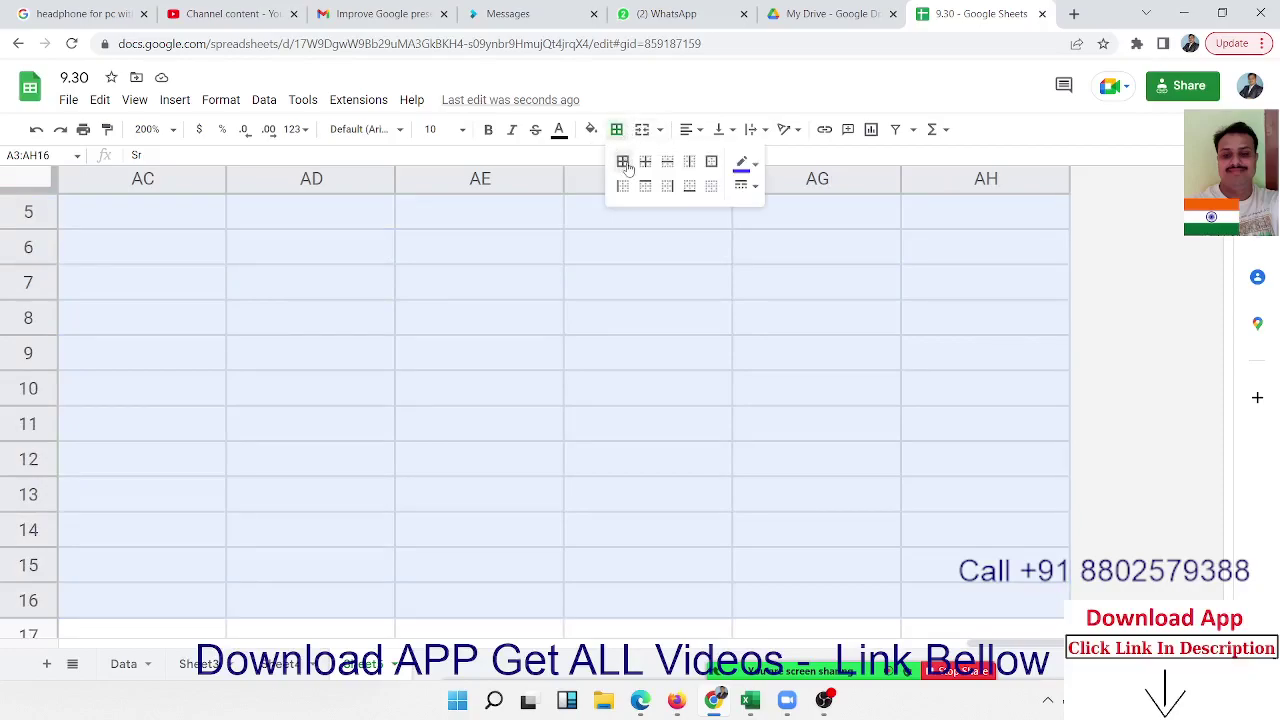
{"action": "left_click", "coordinate": [623, 162]}
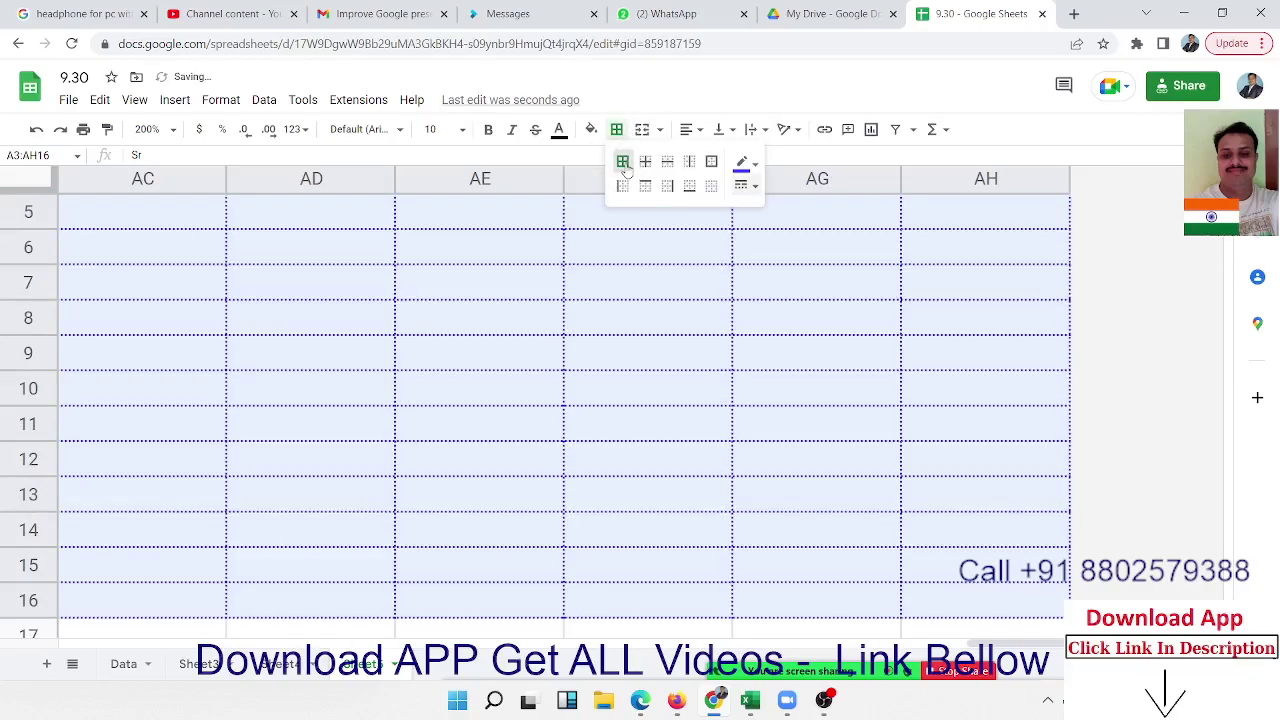
{"action": "left_click", "coordinate": [748, 185]}
{"action": "left_click", "coordinate": [431, 252]}
{"action": "key", "text": "Home"}
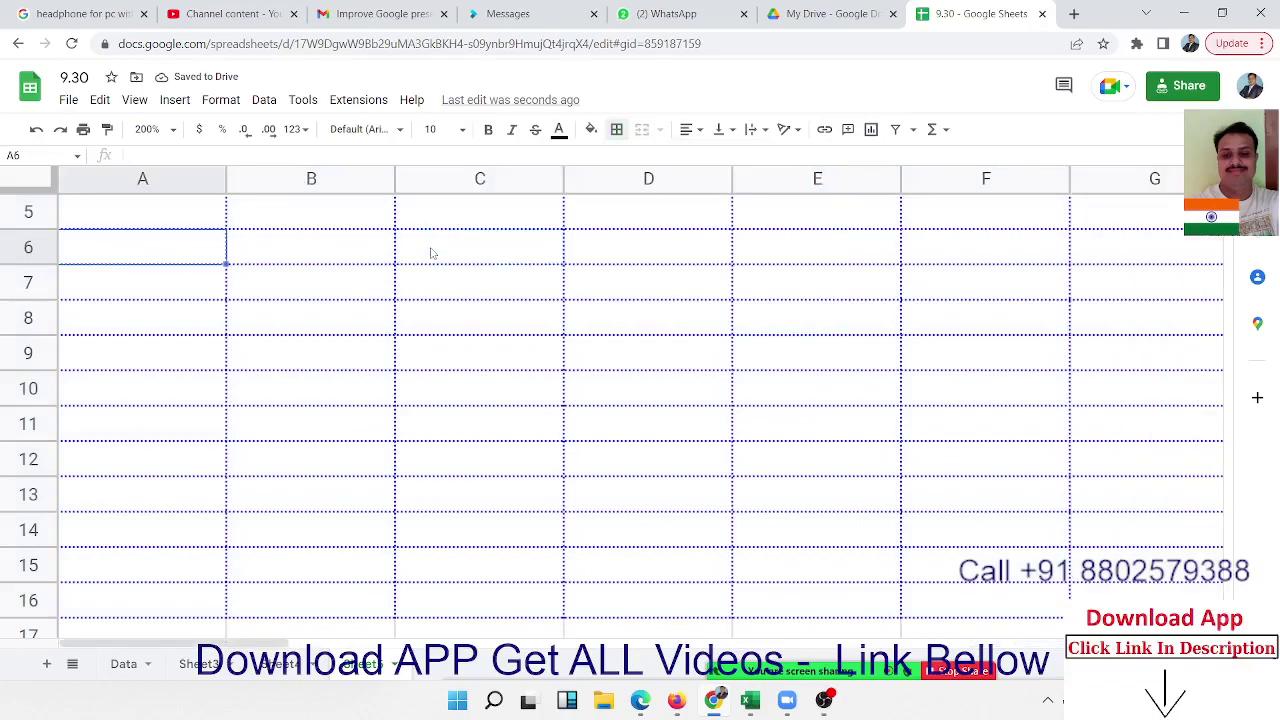
{"action": "key", "text": "Up"}
{"action": "key", "text": "Up"}
{"action": "key", "text": "Up"}
Type serial numbers 1 through 10 down A4:A13.
{"action": "key", "text": "Down"}
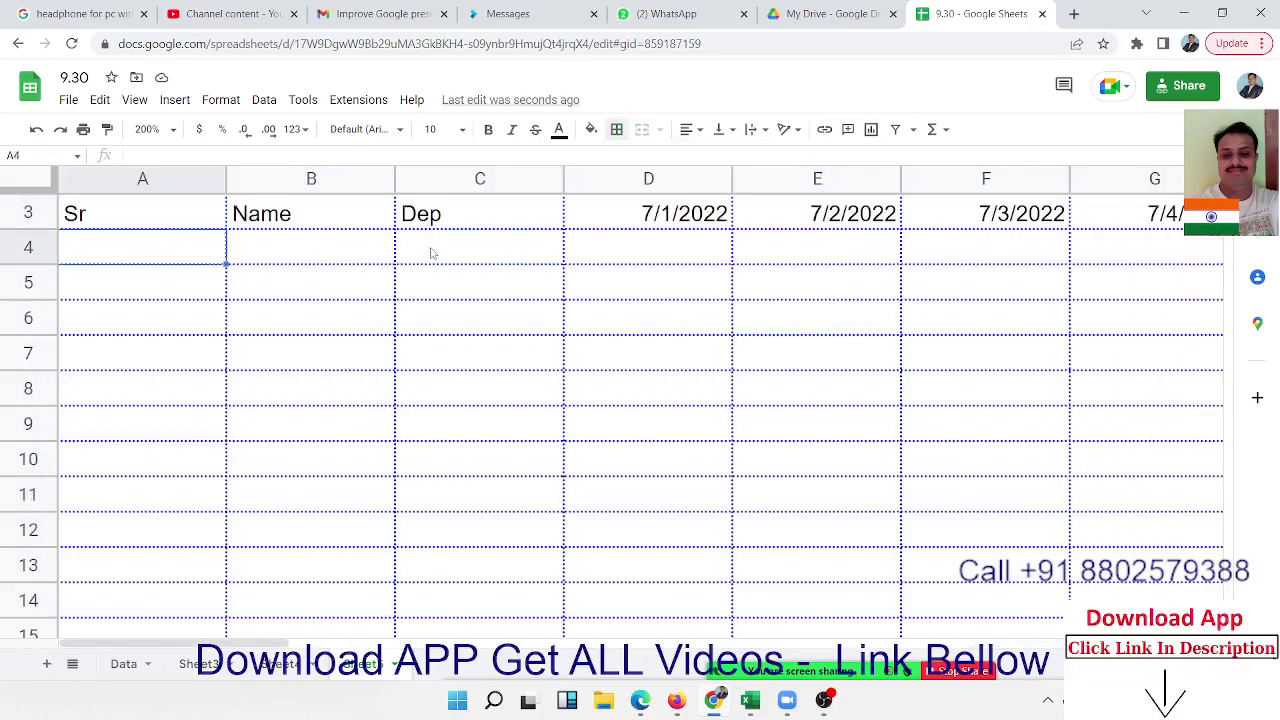
{"action": "type", "text": "1"}
{"action": "key", "text": "Return"}
{"action": "type", "text": "2"}
{"action": "key", "text": "Return"}
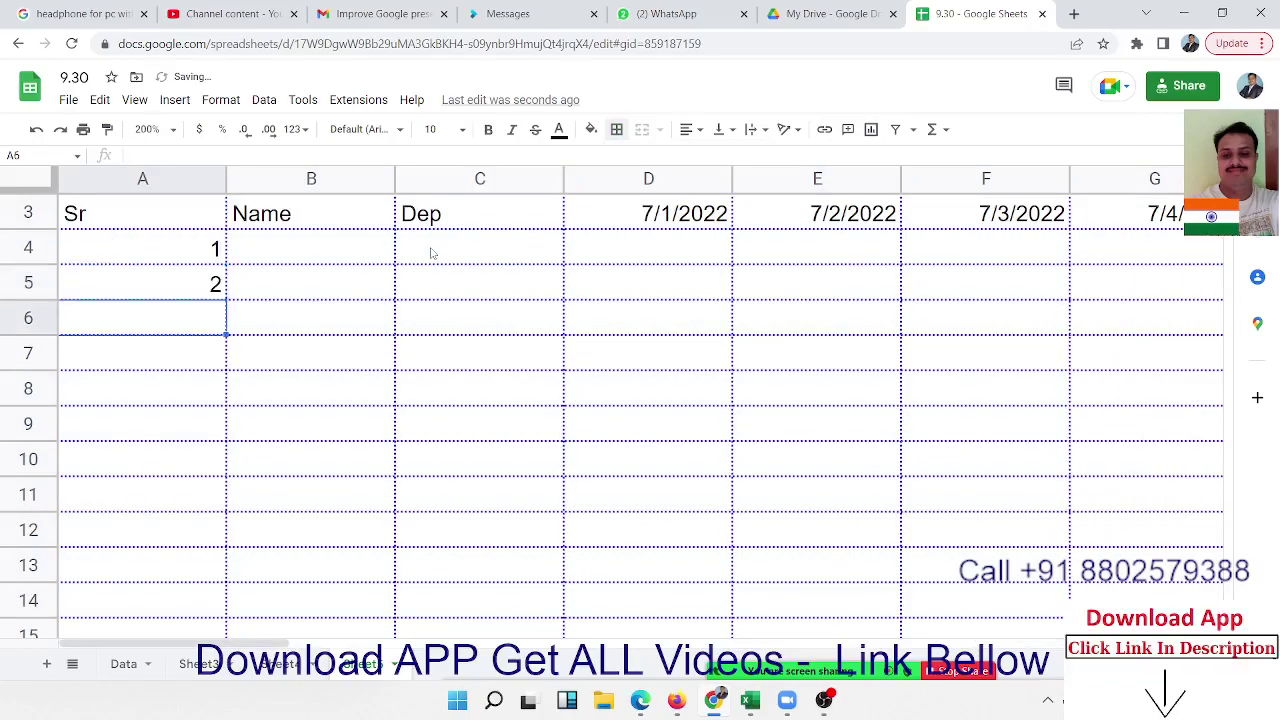
{"action": "type", "text": "3 4 5"}
{"action": "key", "text": "Return"}
{"action": "type", "text": "6"}
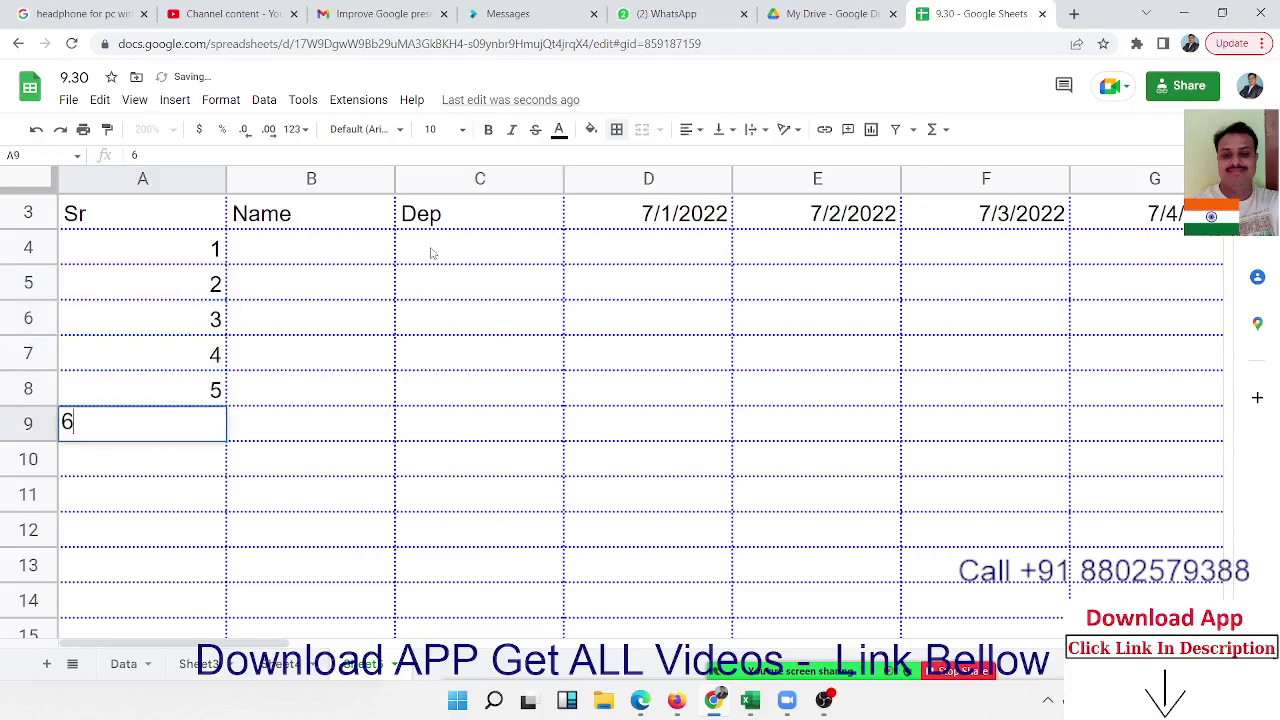
{"action": "key", "text": "Return"}
{"action": "type", "text": "7 8"}
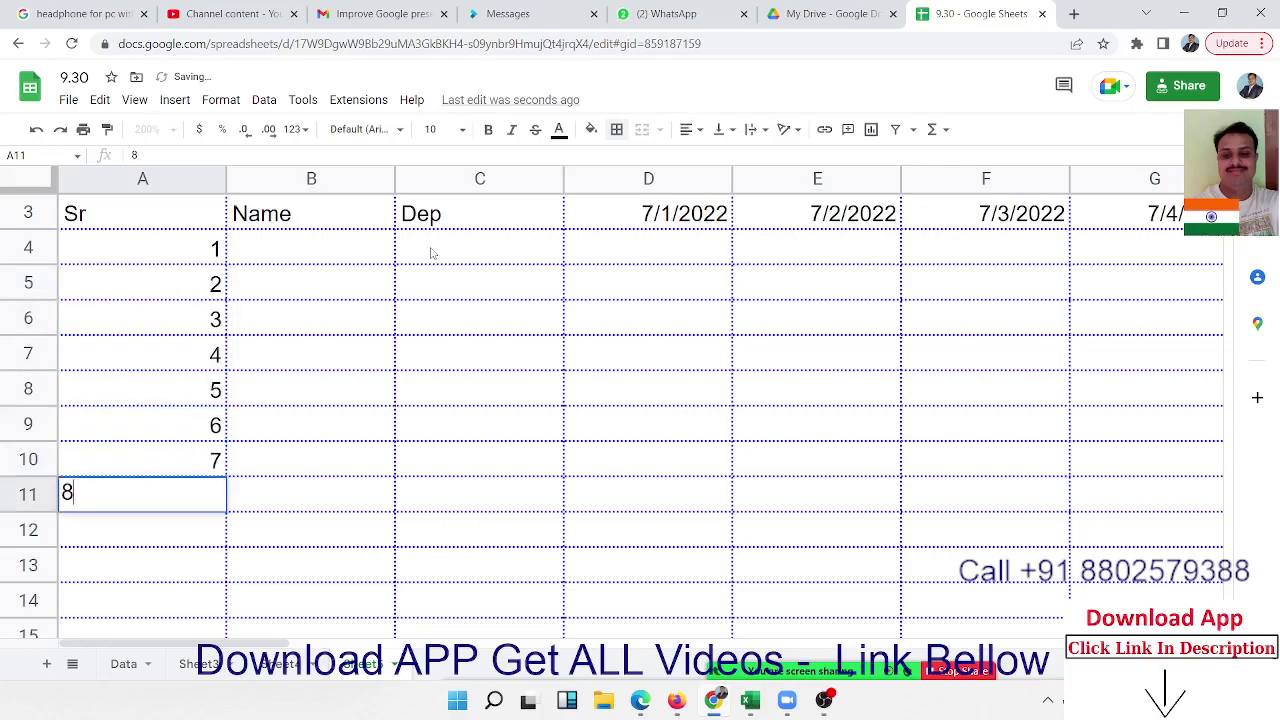
{"action": "type", "text": " 9 10"}
{"action": "key", "text": "Return"}
Zoom the page out to 90% and move back to the first data row.
{"action": "scroll", "coordinate": [431, 253], "scroll_direction": "down", "scroll_amount": 2}
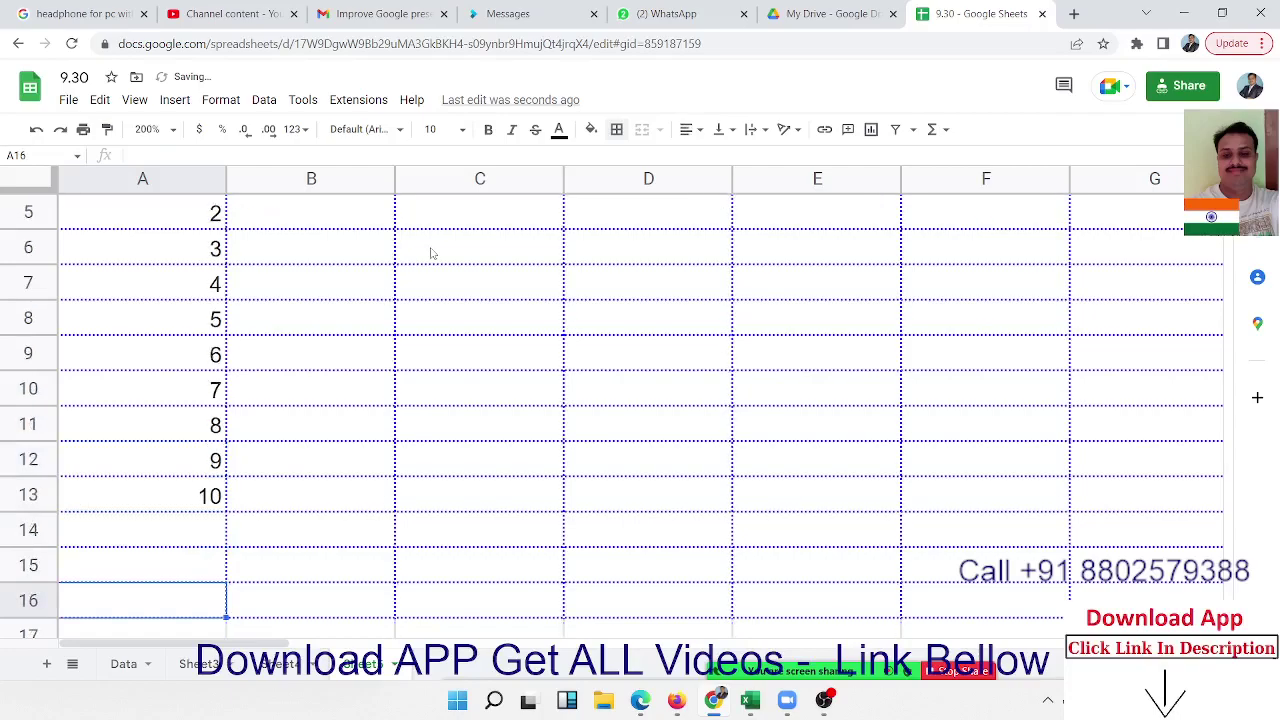
{"action": "scroll", "coordinate": [431, 253], "scroll_direction": "down", "scroll_amount": 2}
{"action": "key", "text": "ctrl+shift+Right"}
{"action": "key", "text": "shift+Down"}
{"action": "key", "text": "shift+Down"}
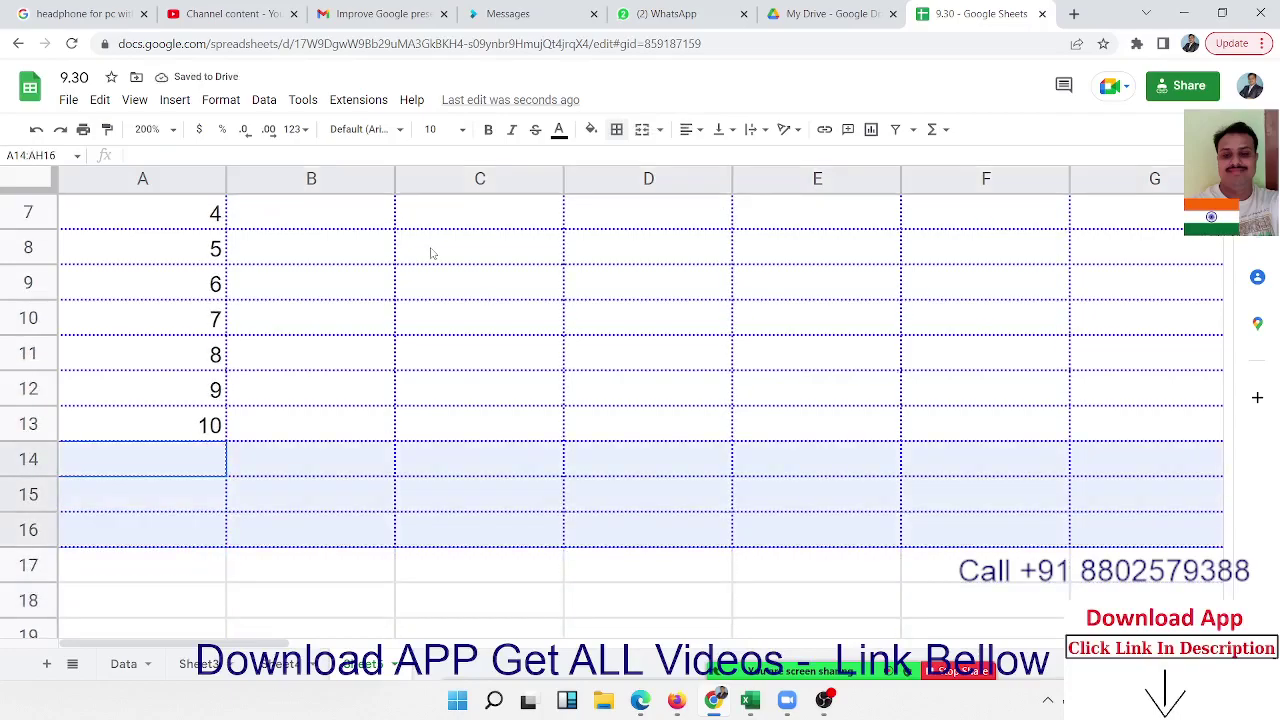
{"action": "key", "text": "ctrl+minus"}
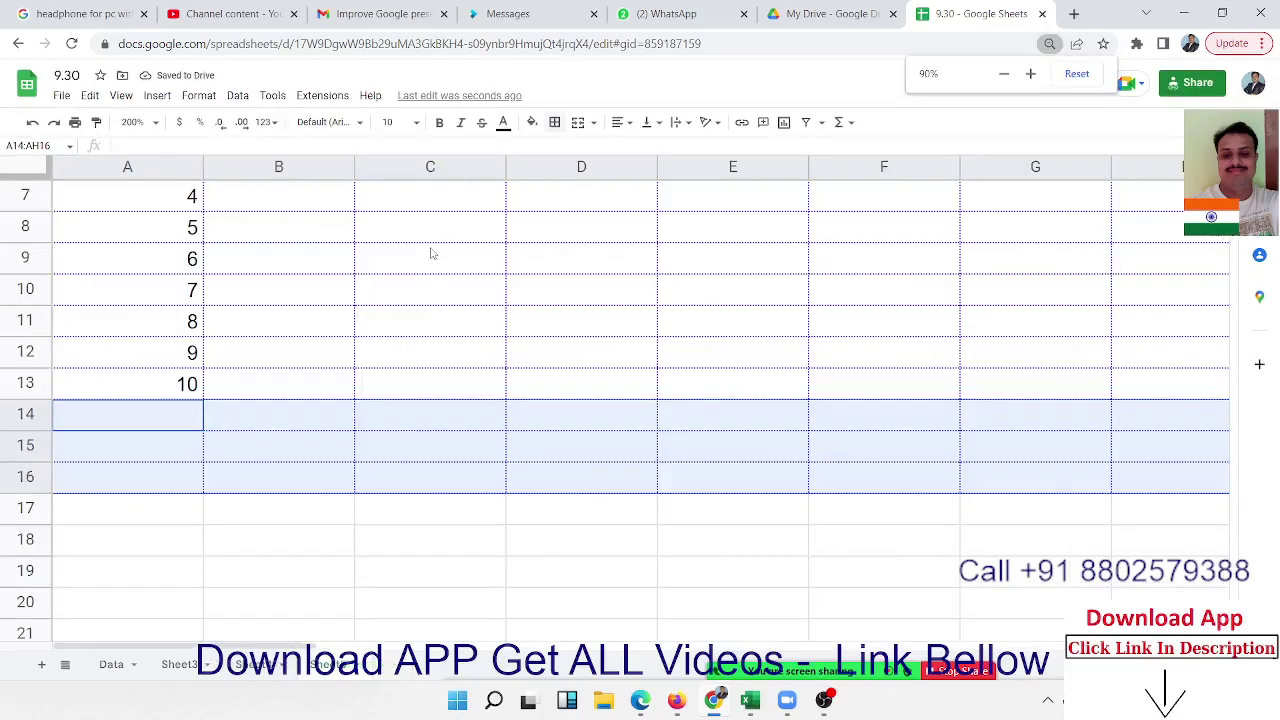
{"action": "key", "text": "Up"}
{"action": "key", "text": "ctrl+Up"}
{"action": "key", "text": "Up"}
{"action": "key", "text": "Up"}
{"action": "key", "text": "Right"}
{"action": "key", "text": "Right"}
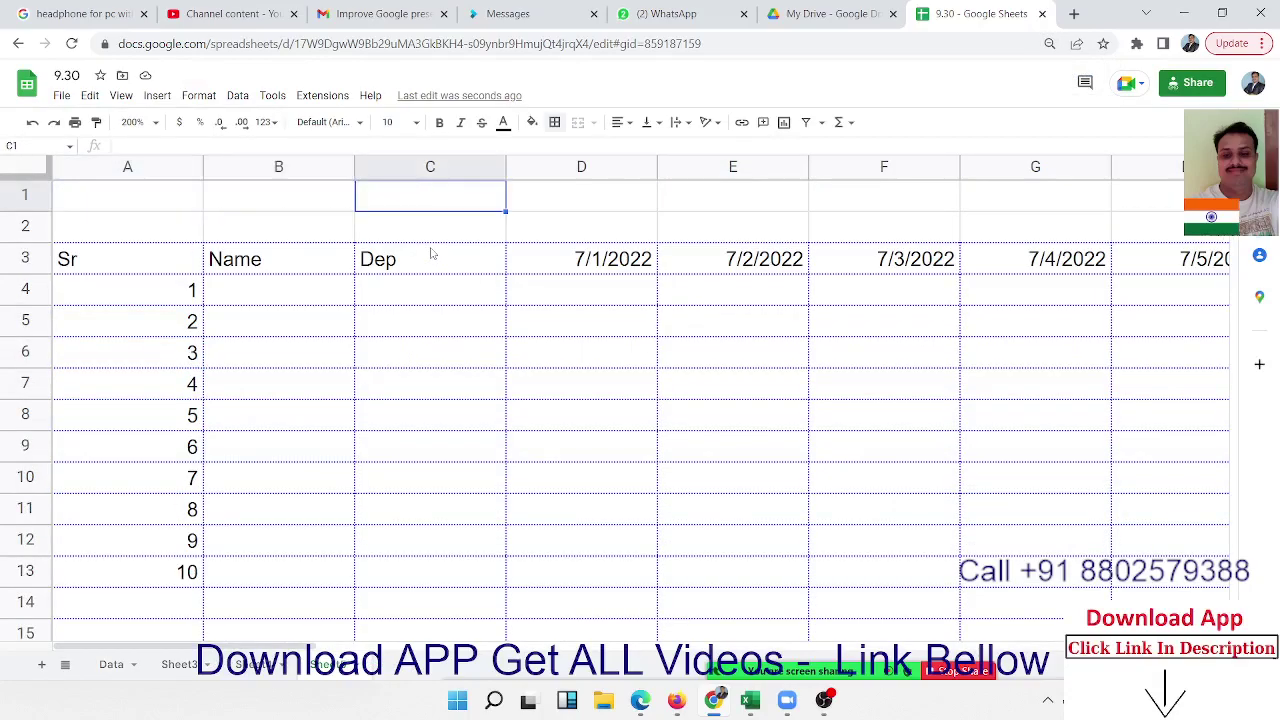
{"action": "key", "text": "Down"}
{"action": "key", "text": "Down"}
{"action": "key", "text": "Down"}
Enter the first five employee names in B4:B8, removing the stray backslash from B5.
{"action": "key", "text": "Left"}
{"action": "type", "text": "Pu"}
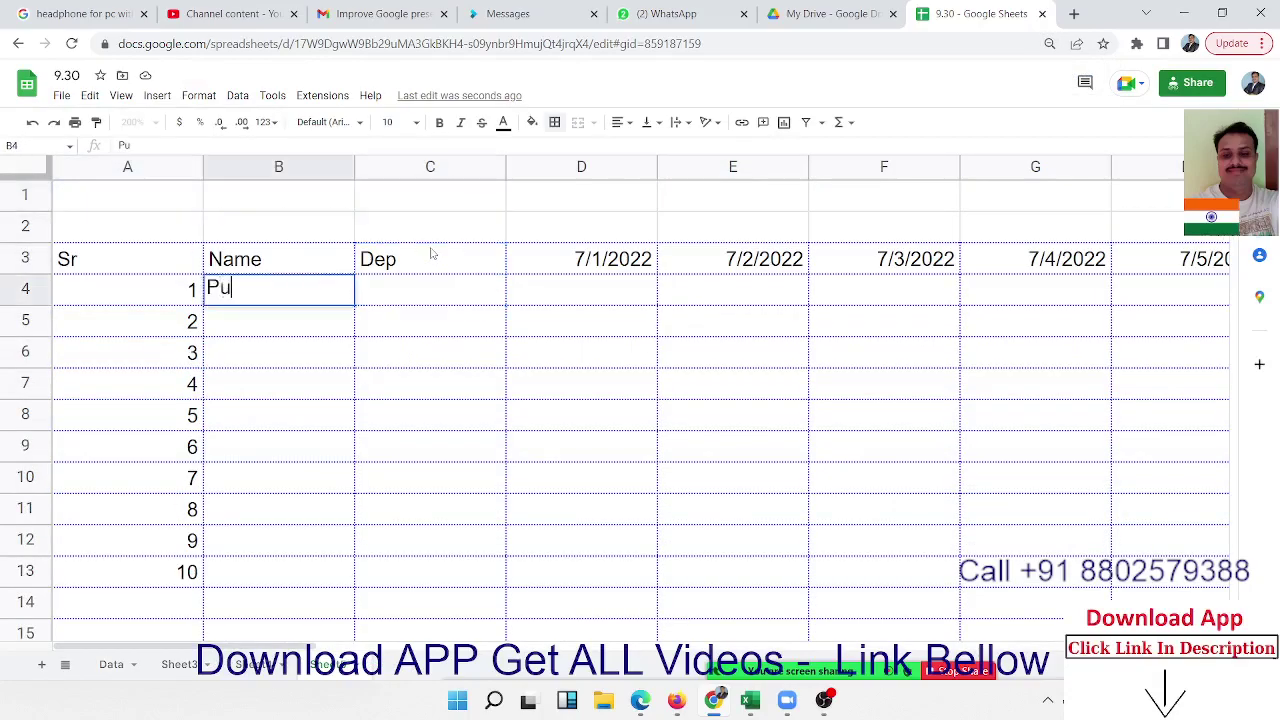
{"action": "type", "text": "ja"}
{"action": "key", "text": "Return"}
{"action": "type", "text": "Moh"}
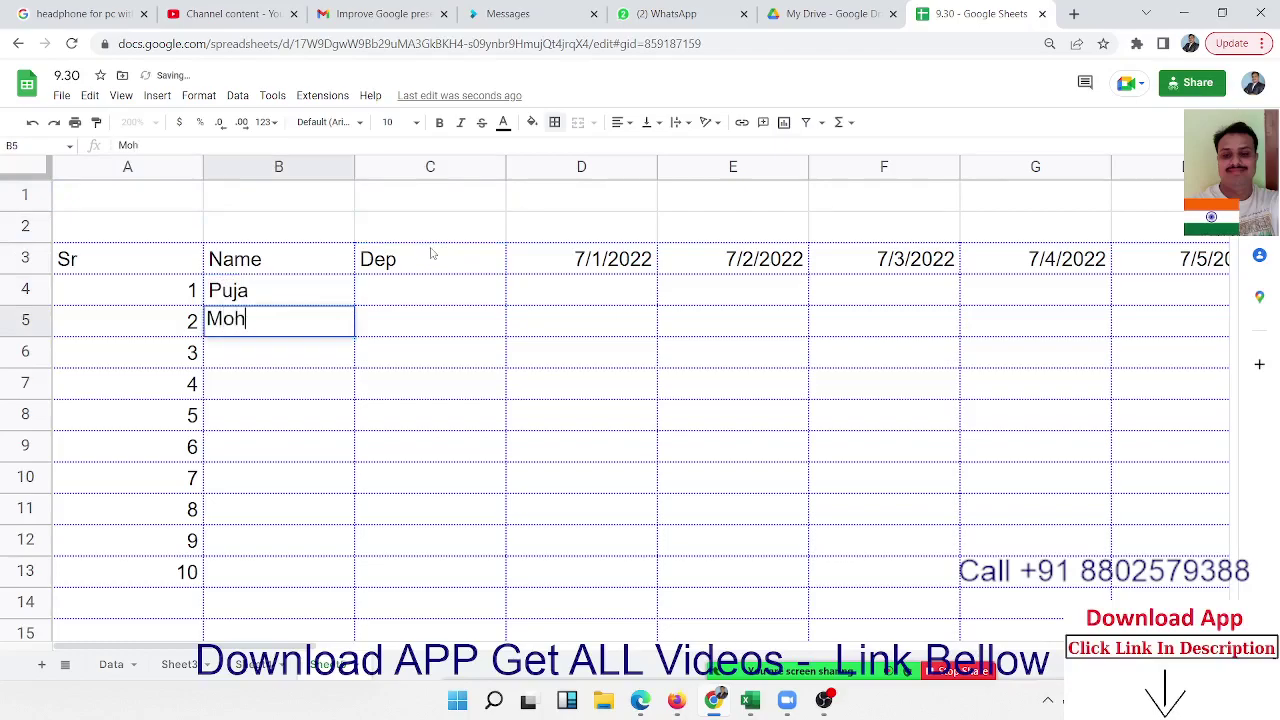
{"action": "type", "text": "an\\"}
{"action": "key", "text": "Return"}
{"action": "key", "text": "Up"}
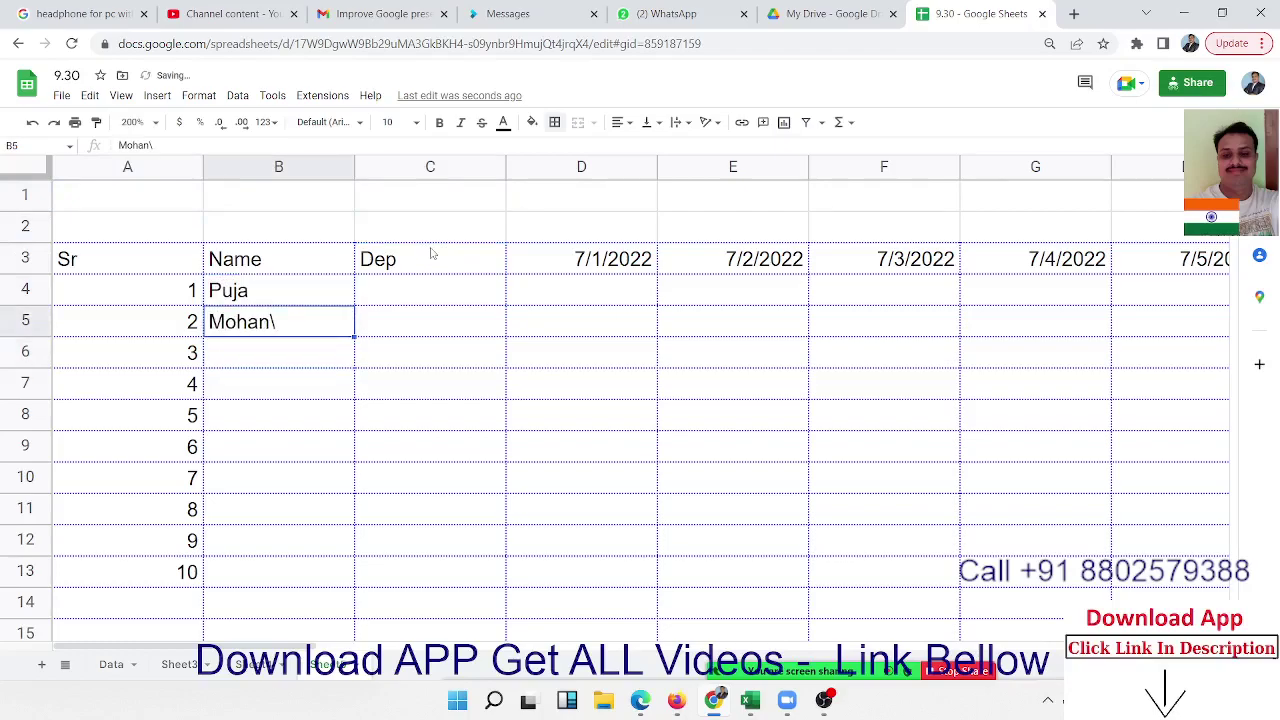
{"action": "key", "text": "Return"}
{"action": "key", "text": "BackSpace"}
{"action": "key", "text": "Return"}
{"action": "type", "text": "K"}
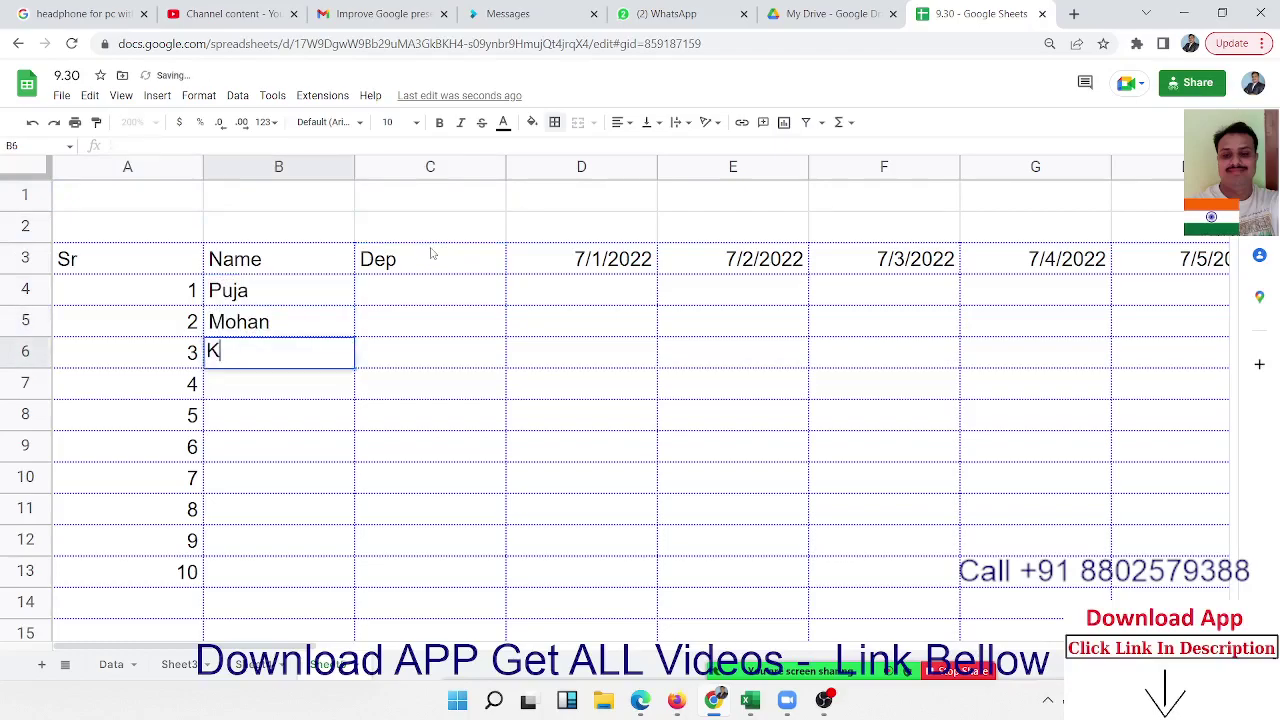
{"action": "type", "text": "avita"}
{"action": "key", "text": "Return"}
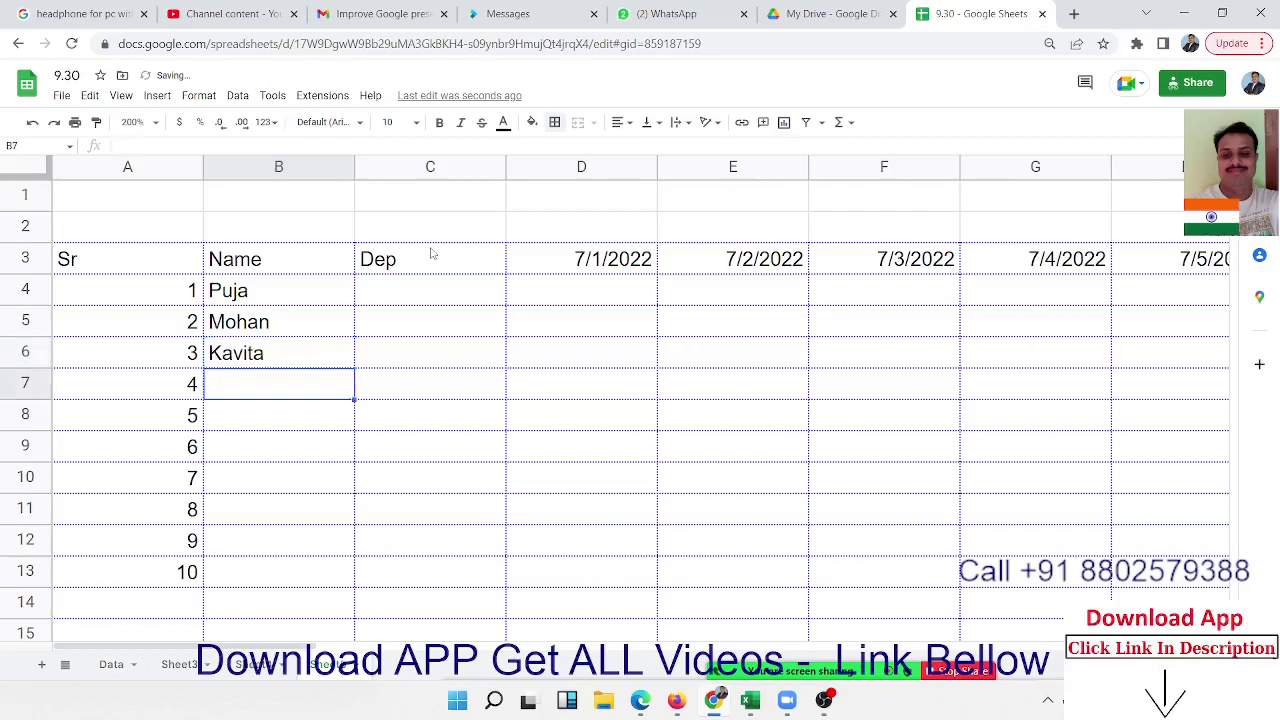
{"action": "type", "text": "Inder"}
{"action": "key", "text": "Return"}
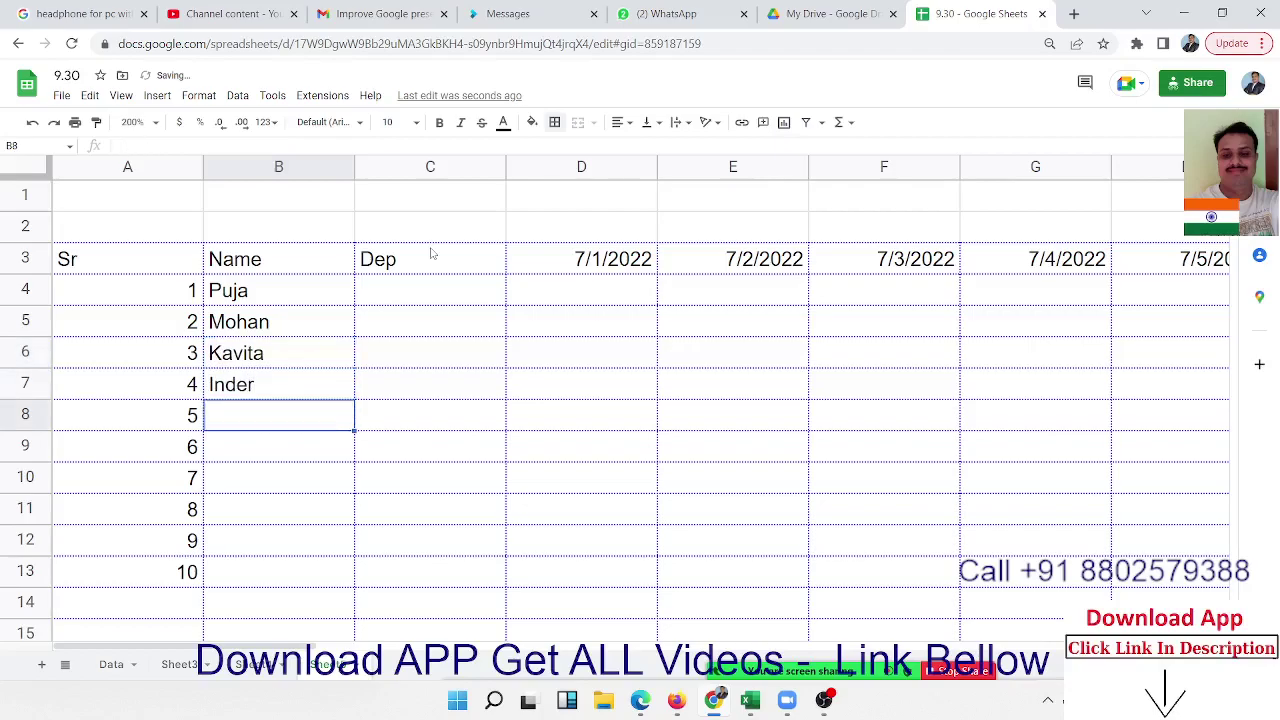
{"action": "type", "text": "Mohan"}
{"action": "key", "text": "Return"}
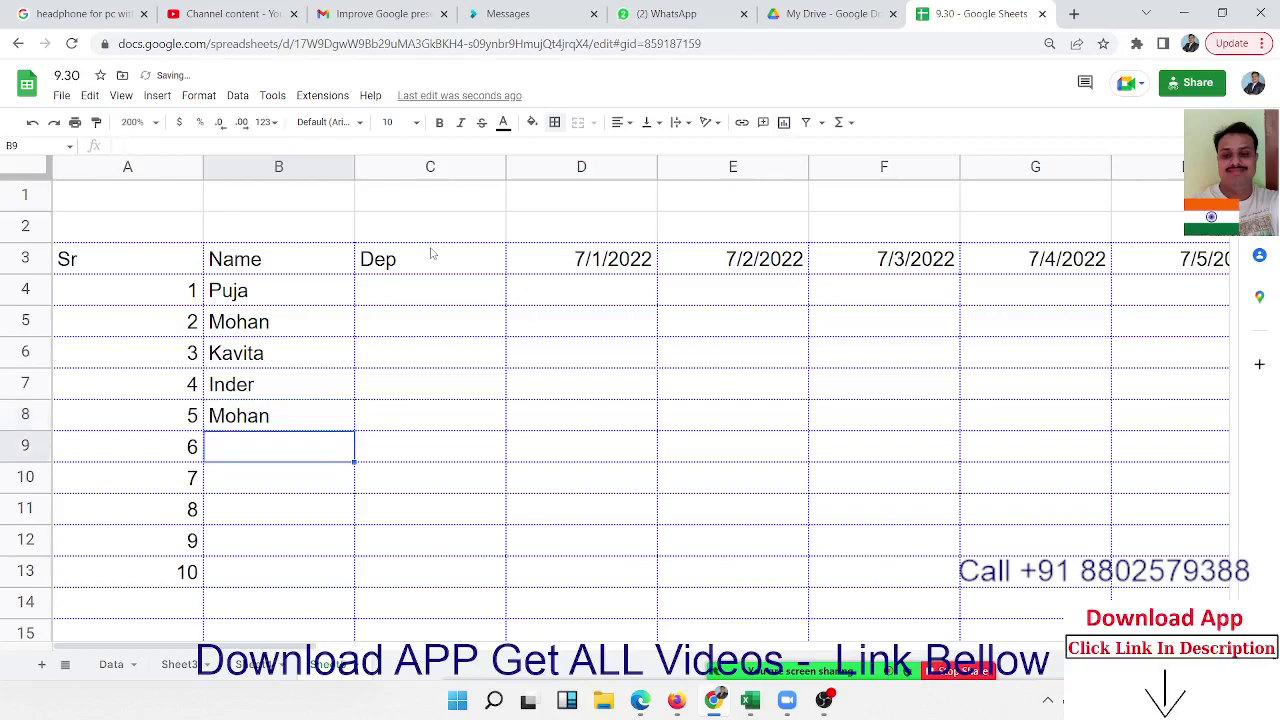
Enter the remaining five employee names in B9:B13, accepting the suggested name for the last row.
{"action": "type", "text": "Uda"}
{"action": "type", "text": "y"}
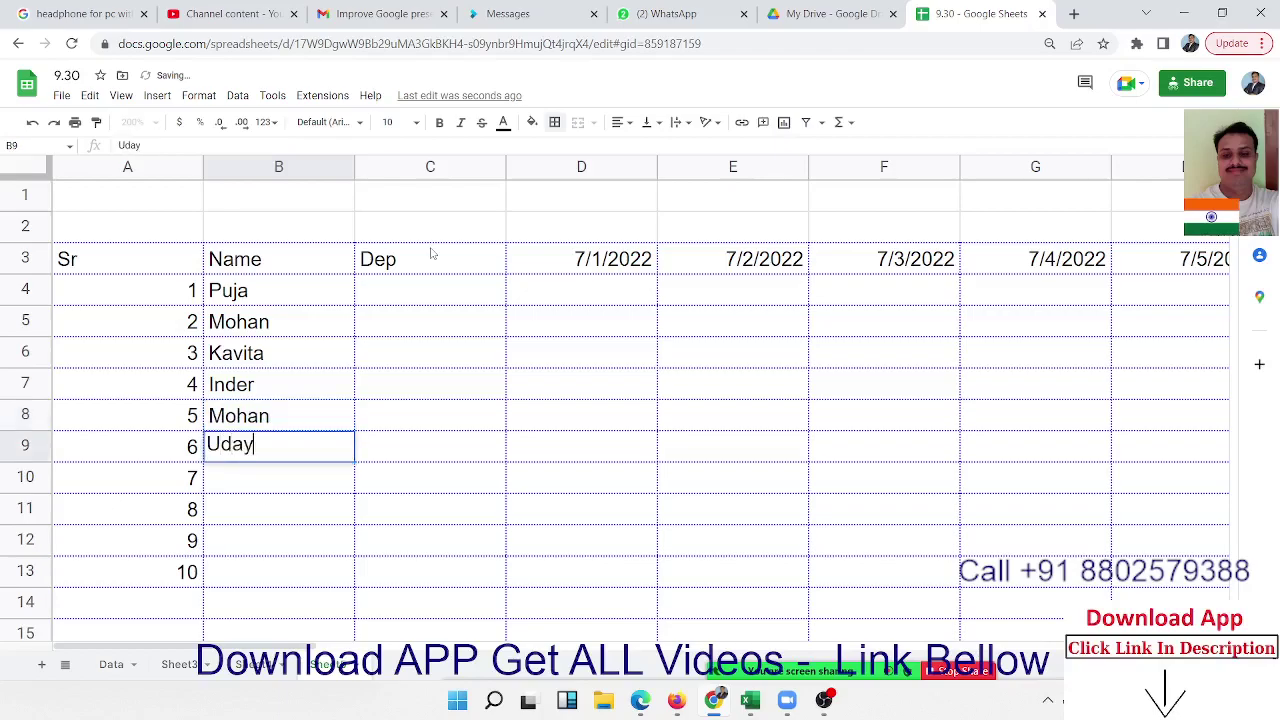
{"action": "key", "text": "Return"}
{"action": "type", "text": "Om"}
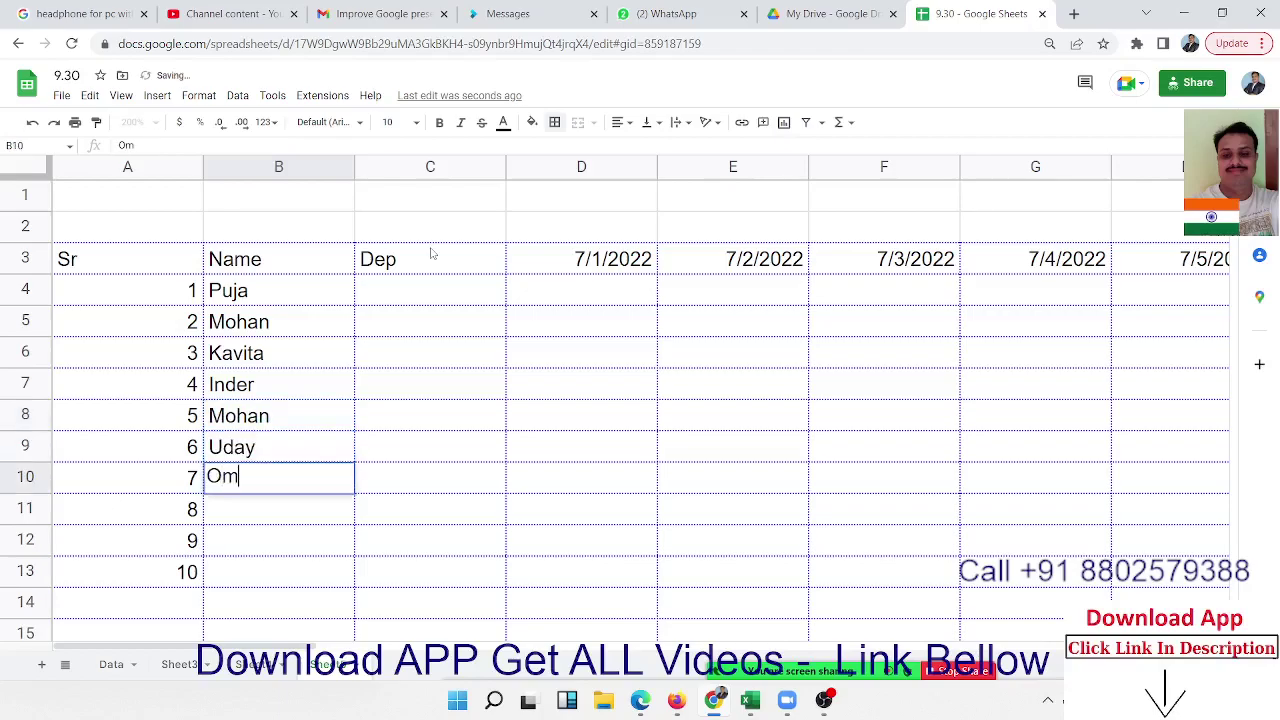
{"action": "key", "text": "Return"}
{"action": "type", "text": "Ek"}
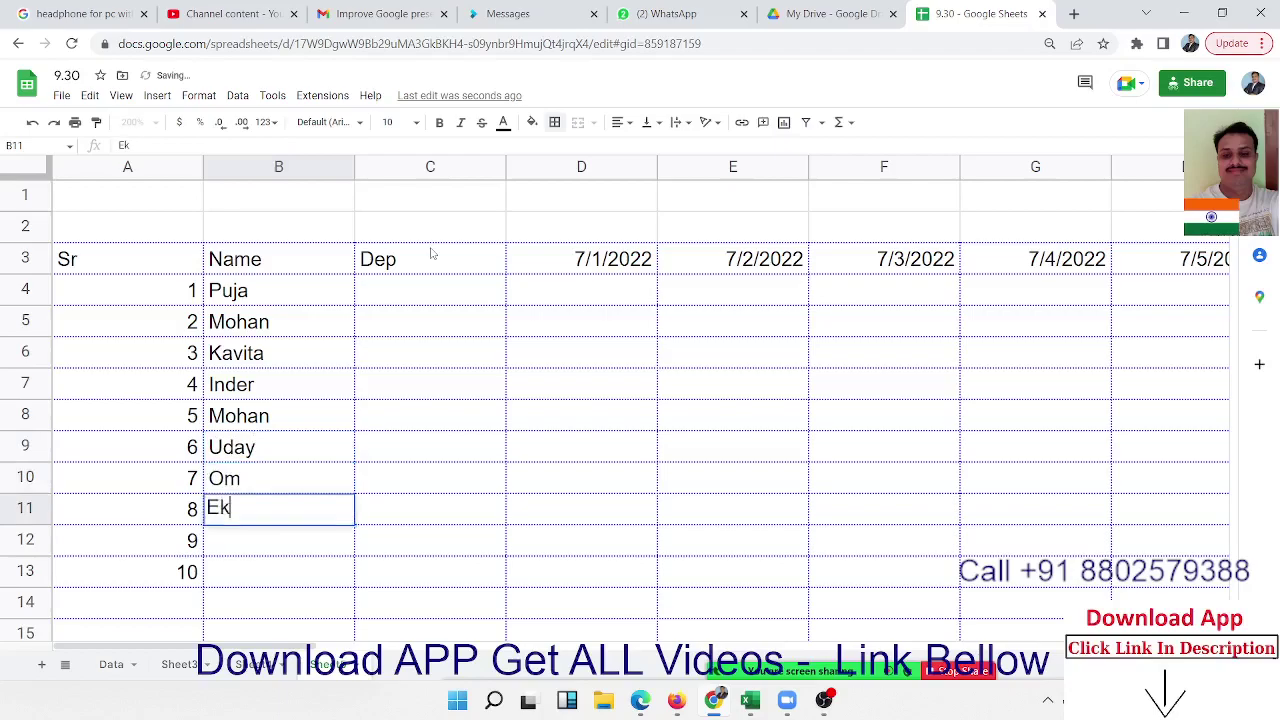
{"action": "type", "text": "ta"}
{"action": "key", "text": "Return"}
{"action": "type", "text": "P"}
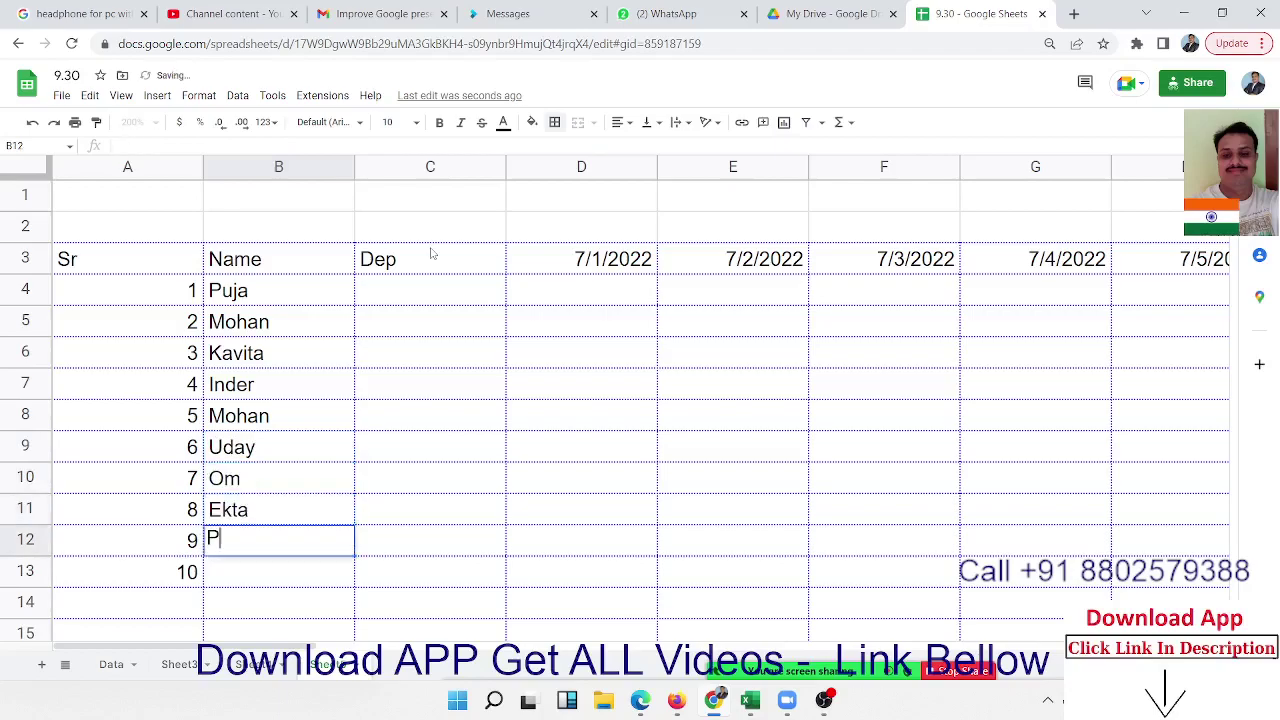
{"action": "type", "text": "us"}
{"action": "type", "text": "hpa"}
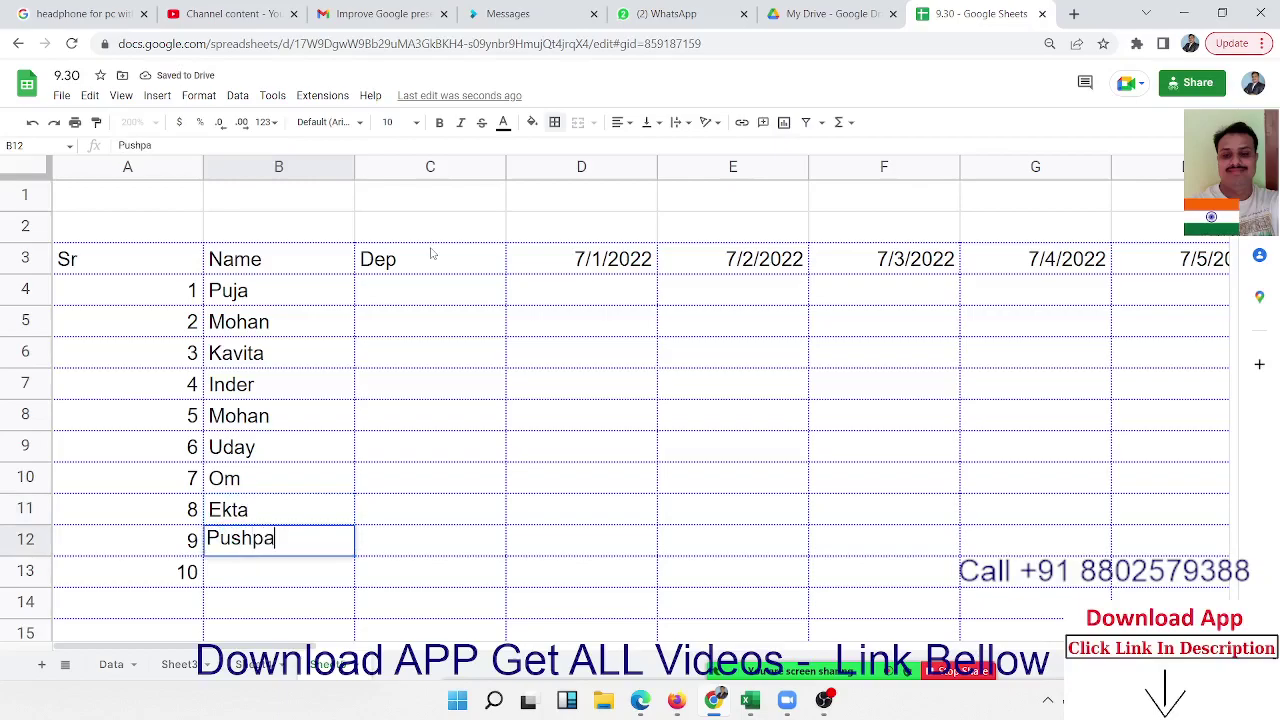
{"action": "key", "text": "Return"}
{"action": "type", "text": "I"}
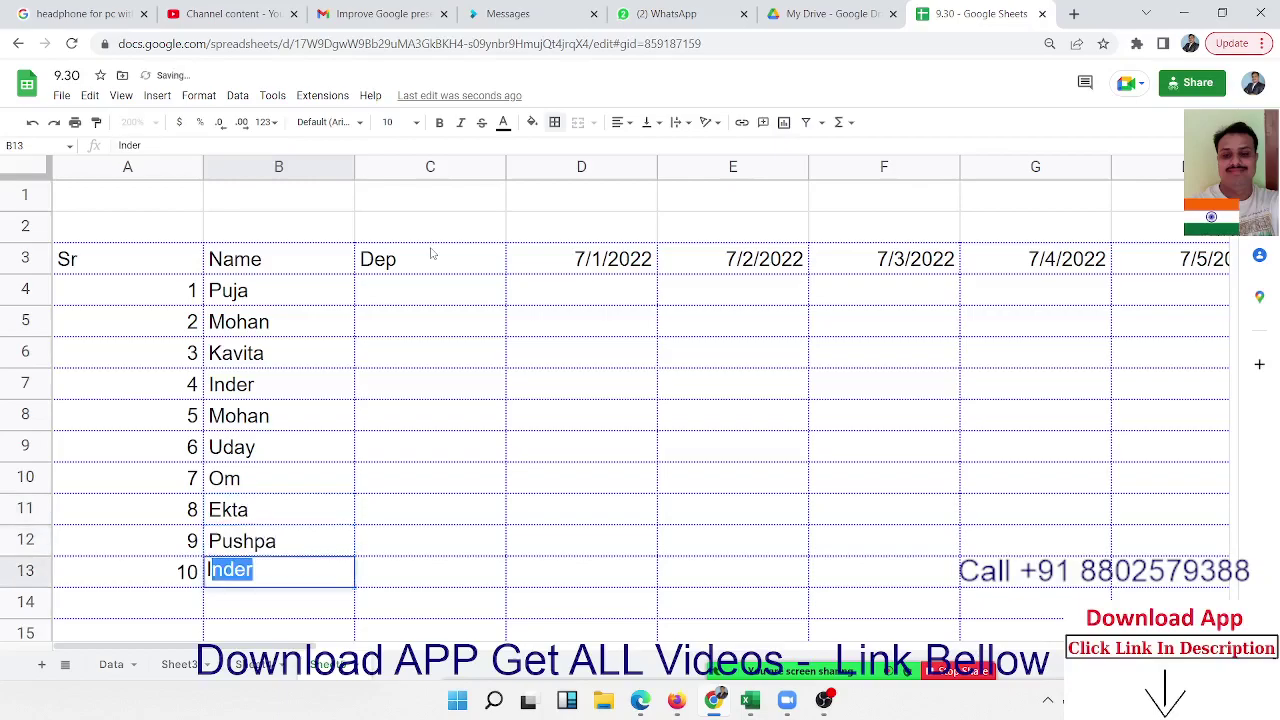
{"action": "key", "text": "Return"}
{"action": "key", "text": "Up"}
{"action": "key", "text": "Up"}
{"action": "key", "text": "Up"}
{"action": "key", "text": "Up"}
{"action": "key", "text": "Up"}
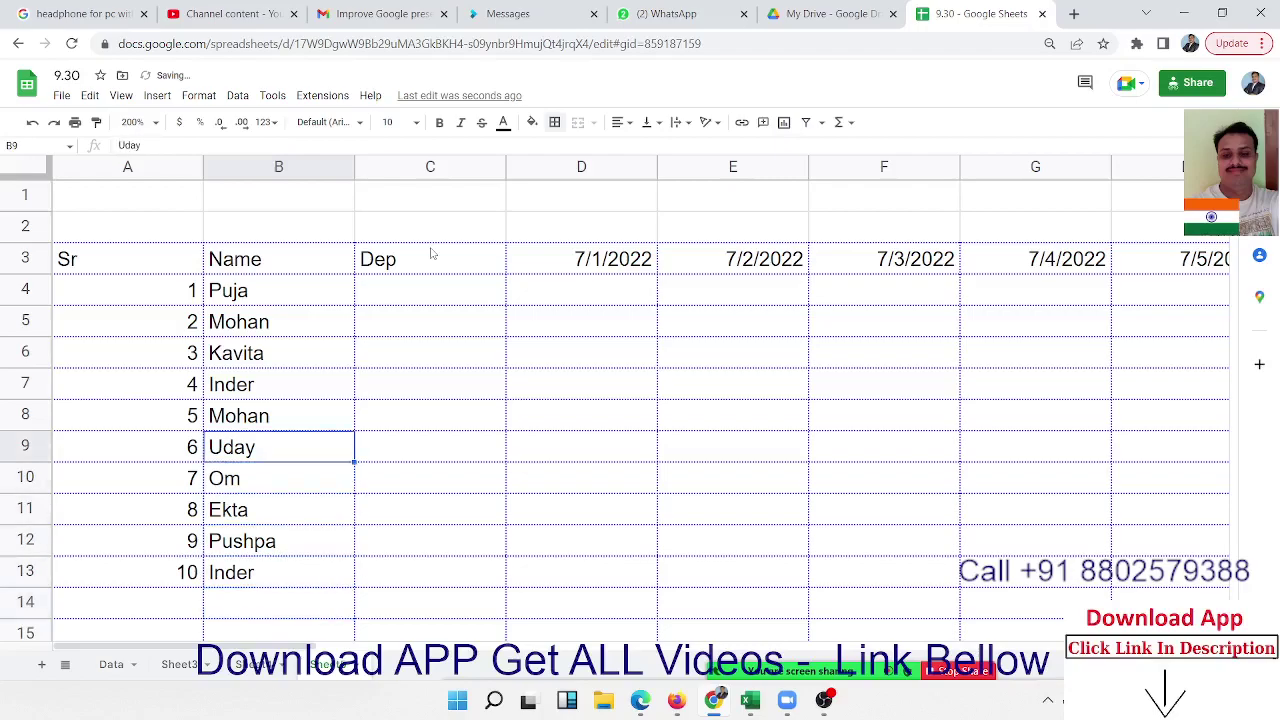
{"action": "key", "text": "Up"}
{"action": "key", "text": "Up"}
{"action": "key", "text": "Up"}
{"action": "key", "text": "Up"}
{"action": "key", "text": "Right"}
{"action": "key", "text": "Up"}
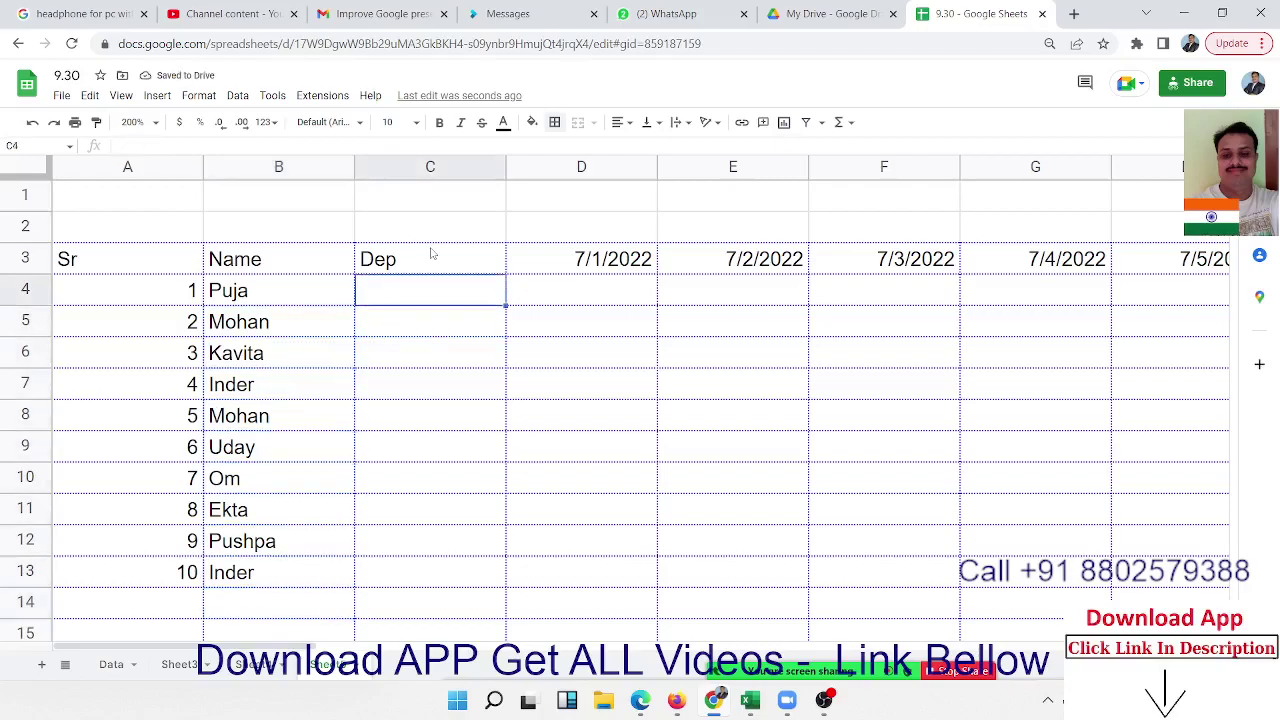
Fill HR into every Dep cell, C4 through C13.
{"action": "type", "text": "HR"}
{"action": "key", "text": "Return"}
{"action": "key", "text": "Left"}
{"action": "key", "text": "ctrl+Down"}
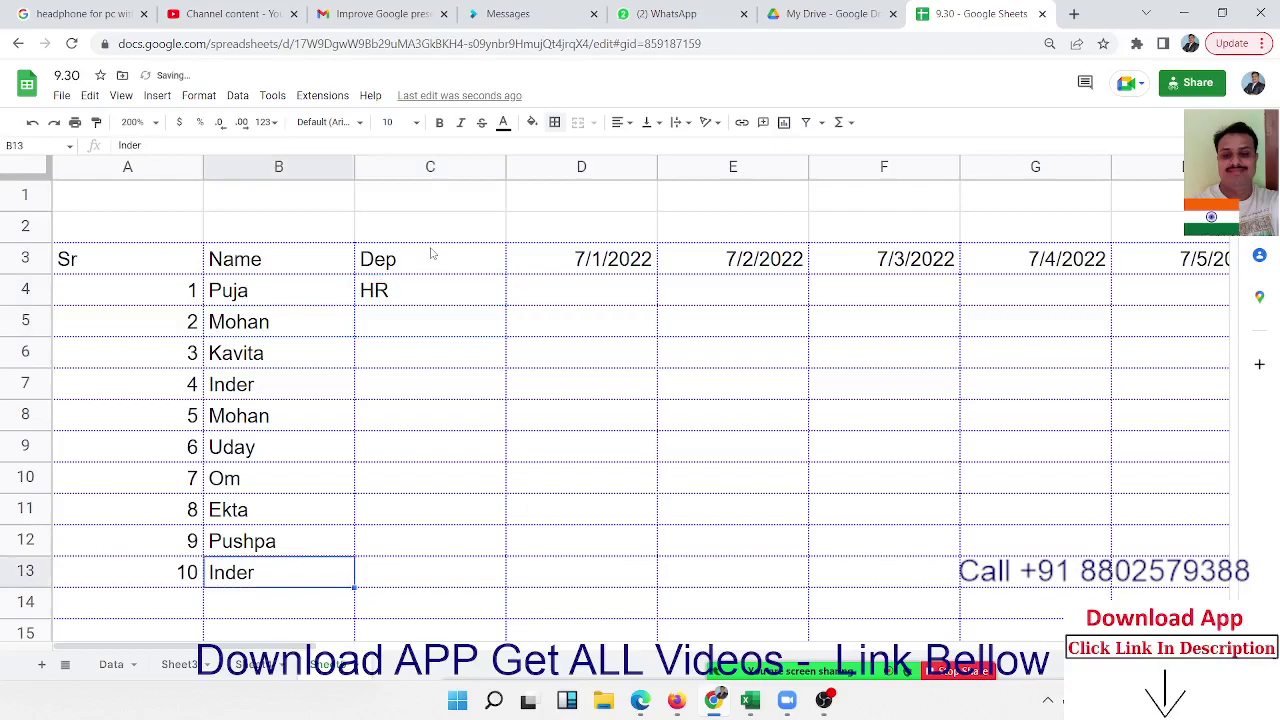
{"action": "key", "text": "Right"}
{"action": "key", "text": "ctrl+shift+Up"}
{"action": "key", "text": "ctrl+d"}
Fill P into every July date cell across D4:AH13.
{"action": "key", "text": "Right"}
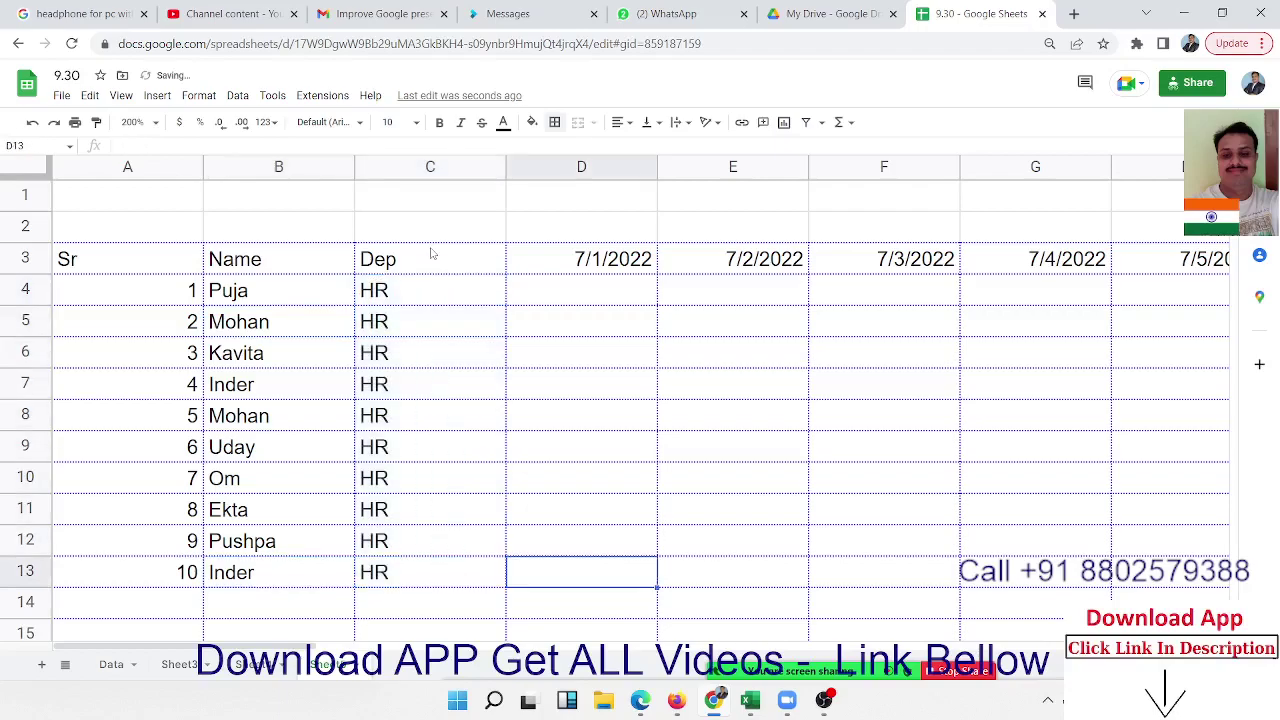
{"action": "key", "text": "ctrl+Up"}
{"action": "key", "text": "Down"}
{"action": "type", "text": "P"}
{"action": "key", "text": "Return"}
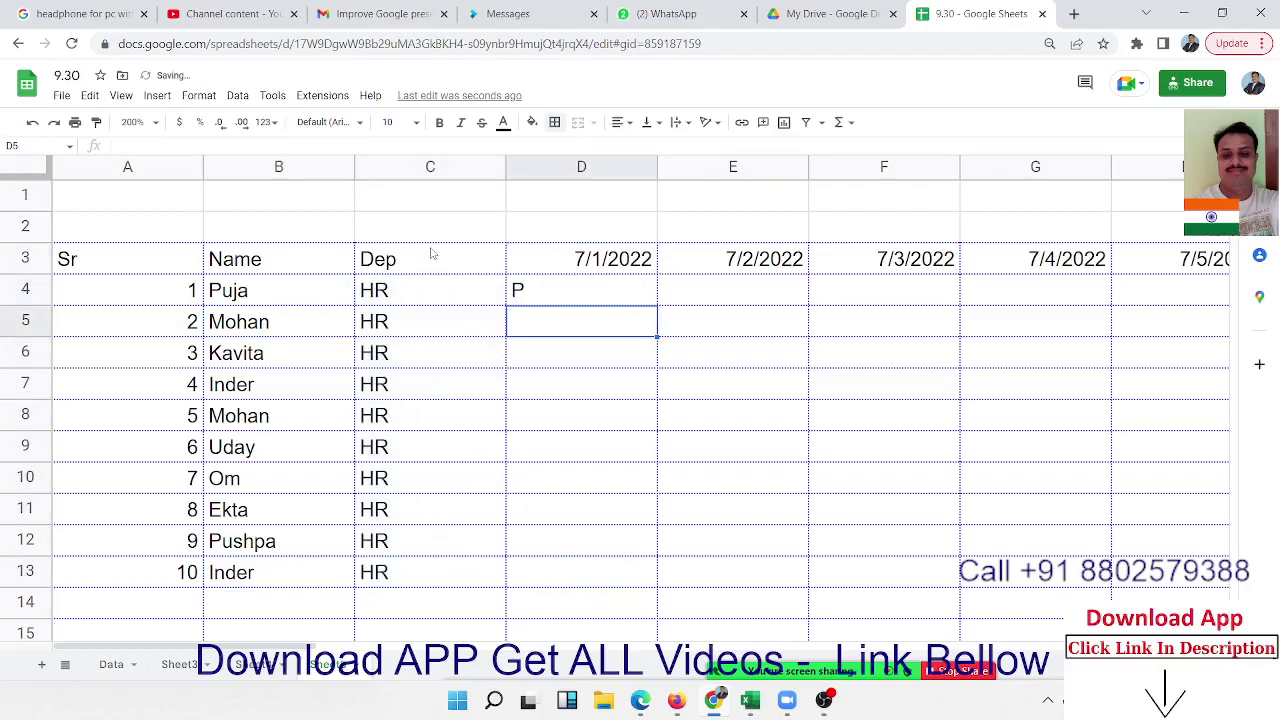
{"action": "key", "text": "Left"}
{"action": "key", "text": "ctrl+Down"}
{"action": "key", "text": "Right"}
{"action": "key", "text": "ctrl+shift+Up"}
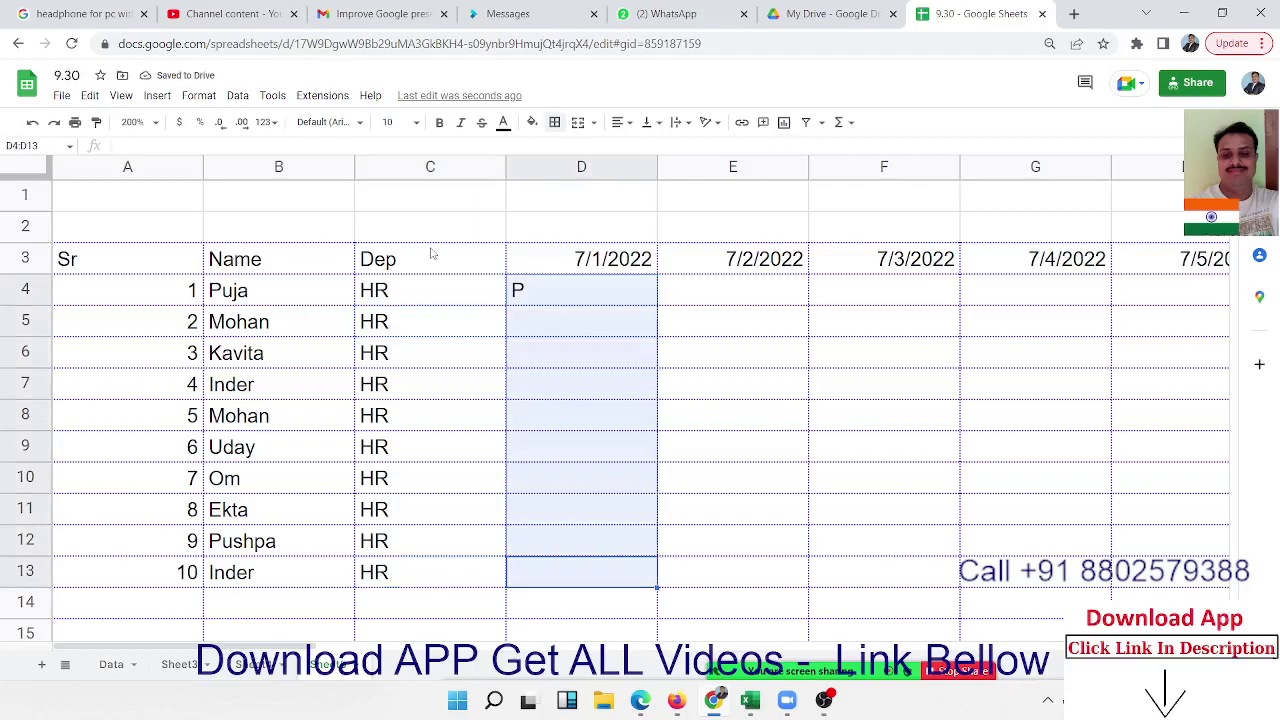
{"action": "key", "text": "ctrl+shift+Right"}
{"action": "key", "text": "ctrl+r"}
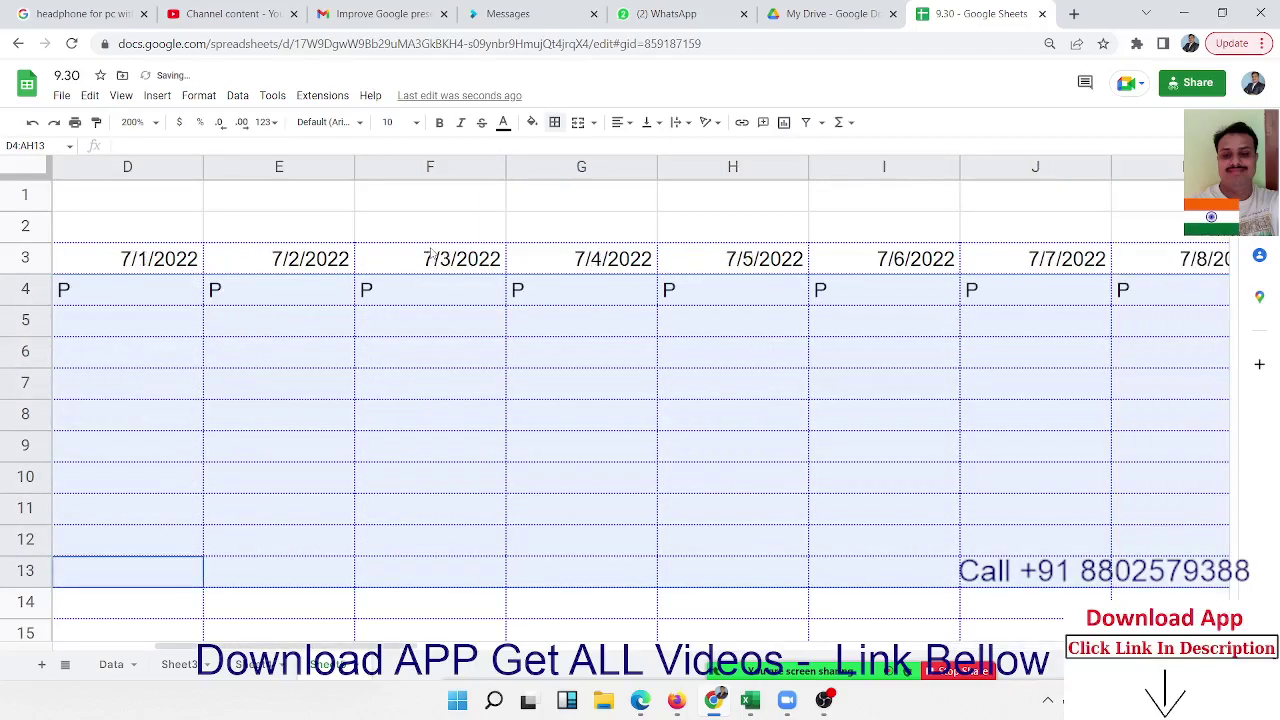
{"action": "key", "text": "Home"}
{"action": "key", "text": "Up"}
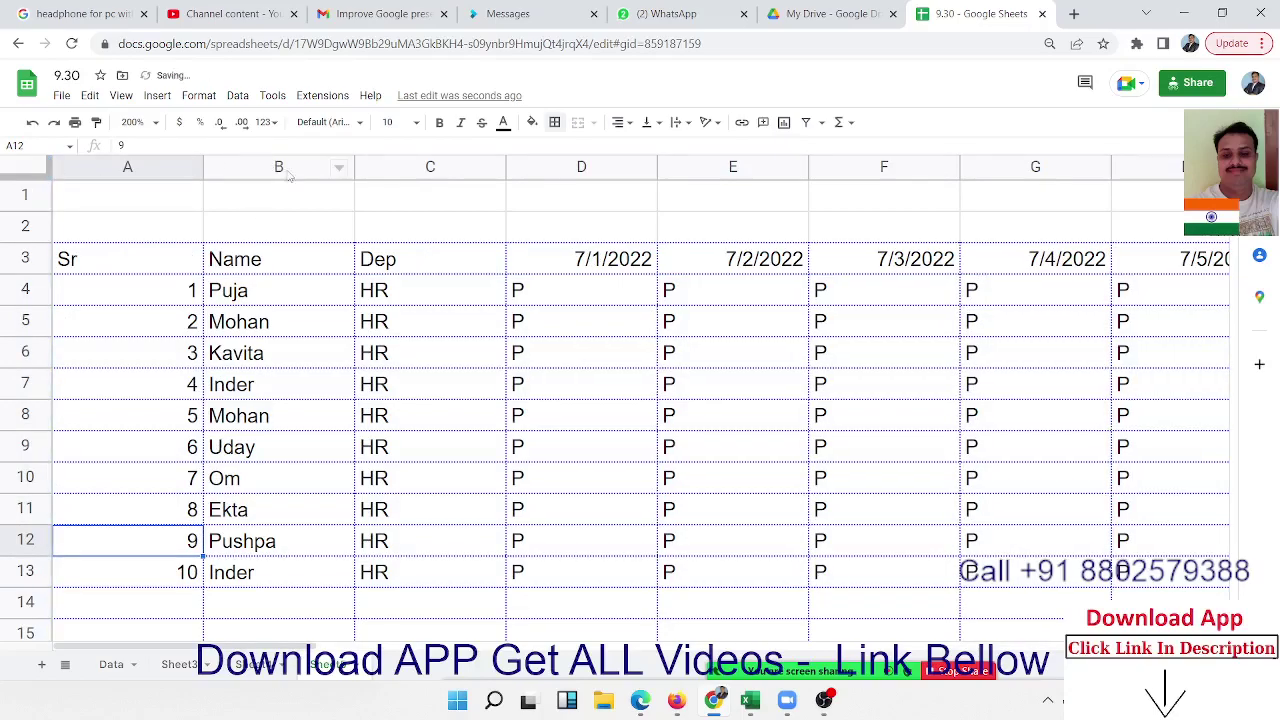
Auto-fit every column of the sheet to its content width.
{"action": "double_click", "coordinate": [352, 167]}
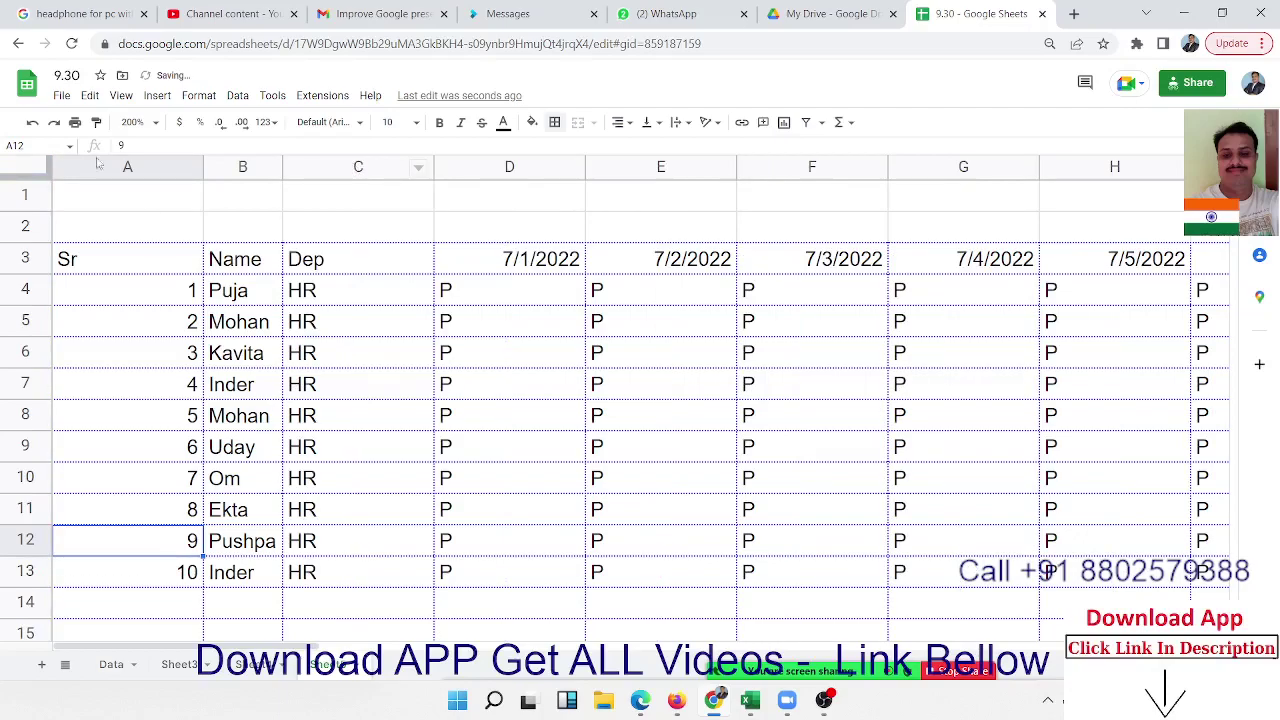
{"action": "left_click", "coordinate": [24, 167]}
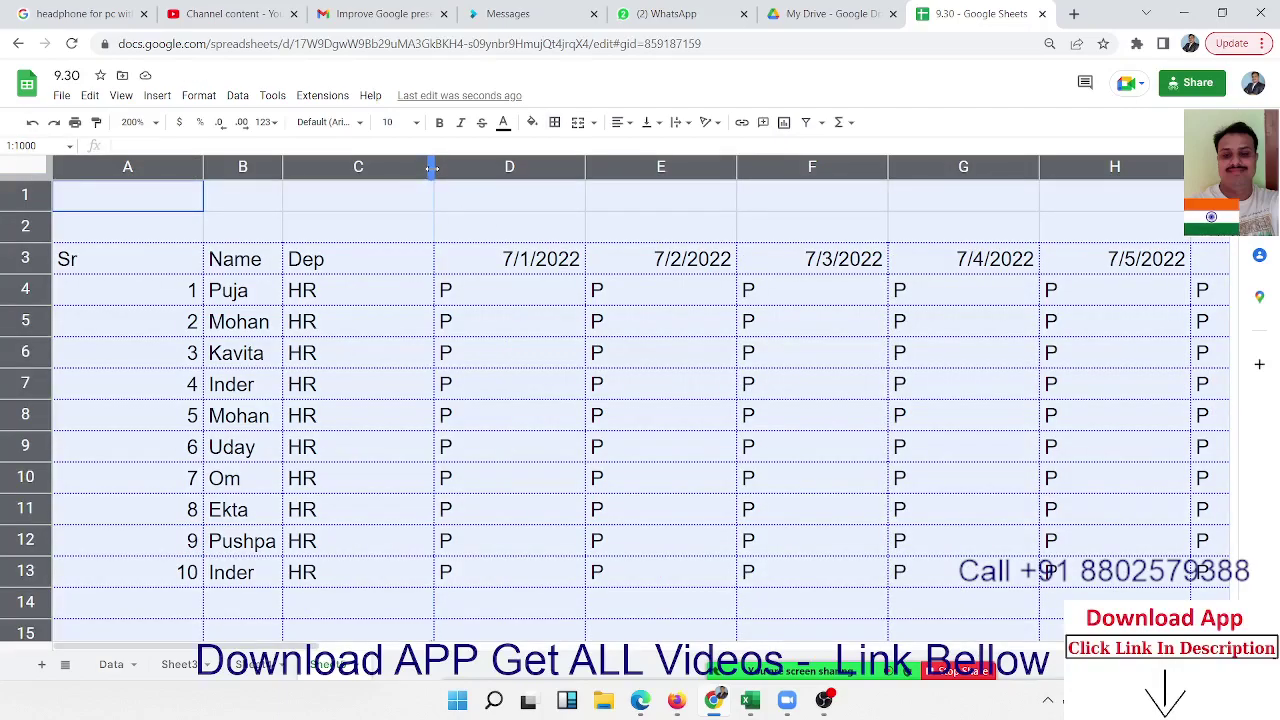
{"action": "double_click", "coordinate": [432, 167]}
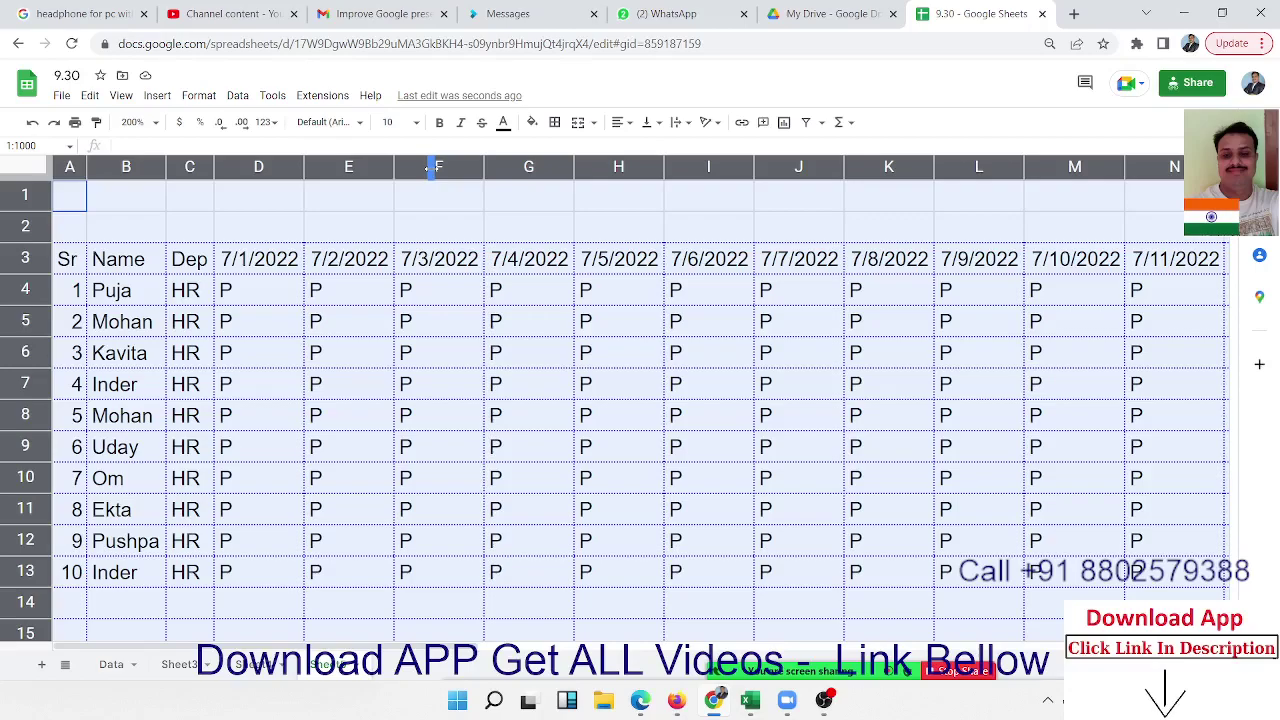
{"action": "left_click", "coordinate": [566, 425]}
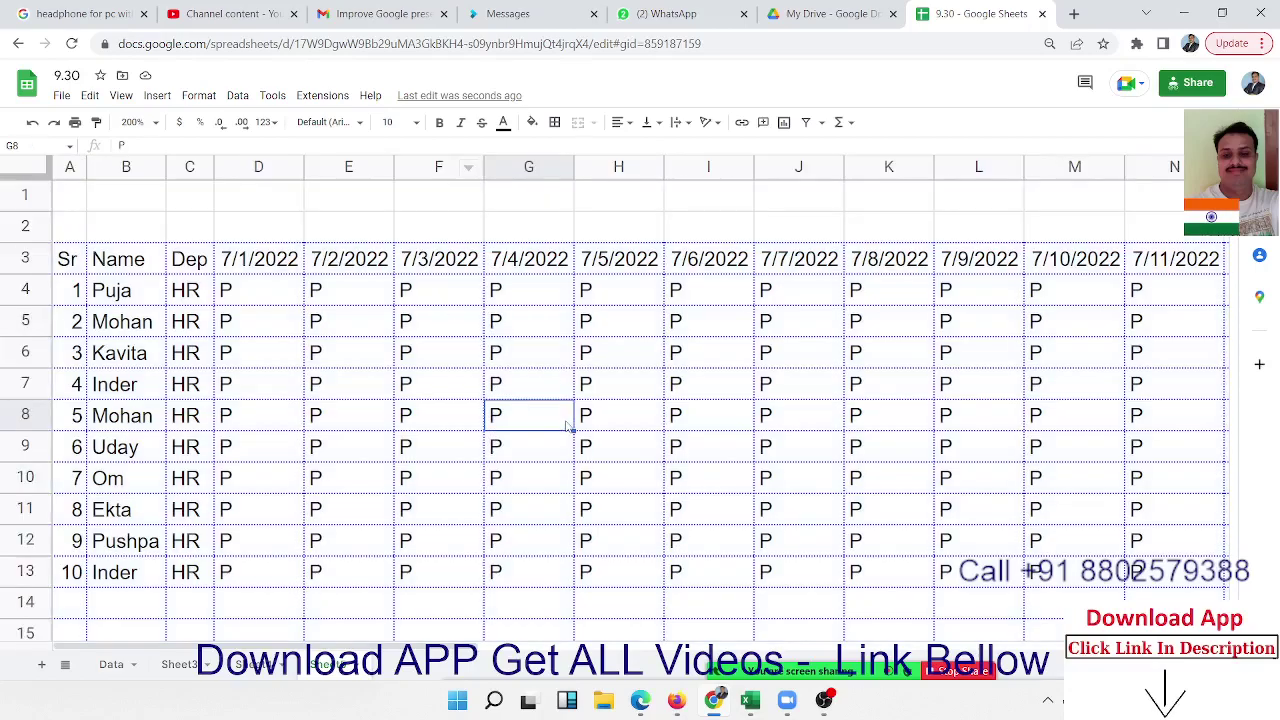
Open the print preview of the attendance sheet with Ctrl+P.
{"action": "key", "text": "Down"}
{"action": "key", "text": "Right"}
{"action": "key", "text": "Right"}
{"action": "key", "text": "Right"}
{"action": "key", "text": "Right"}
{"action": "key", "text": "Right"}
{"action": "key", "text": "Right"}
{"action": "key", "text": "Right"}
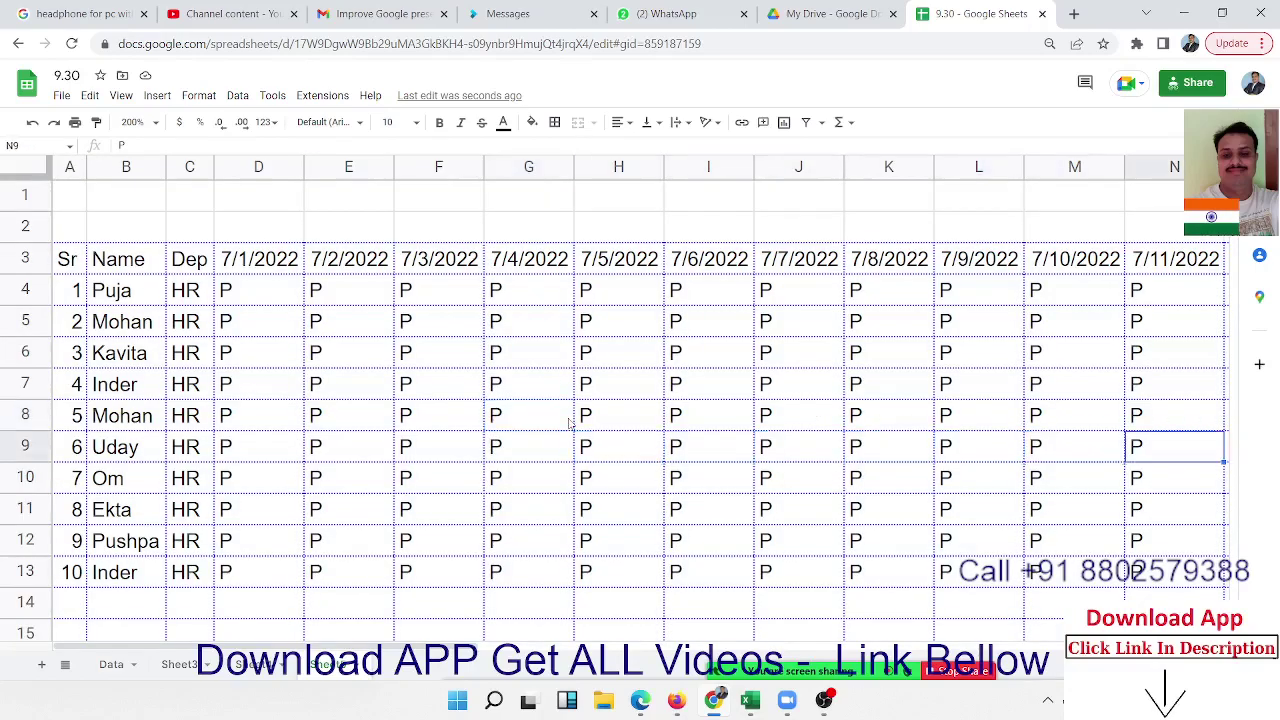
{"action": "key", "text": "Right"}
{"action": "key", "text": "Right"}
{"action": "key", "text": "Right"}
{"action": "key", "text": "Right"}
{"action": "key", "text": "Right"}
{"action": "key", "text": "Right"}
{"action": "key", "text": "Right"}
{"action": "key", "text": "Right"}
{"action": "key", "text": "Right"}
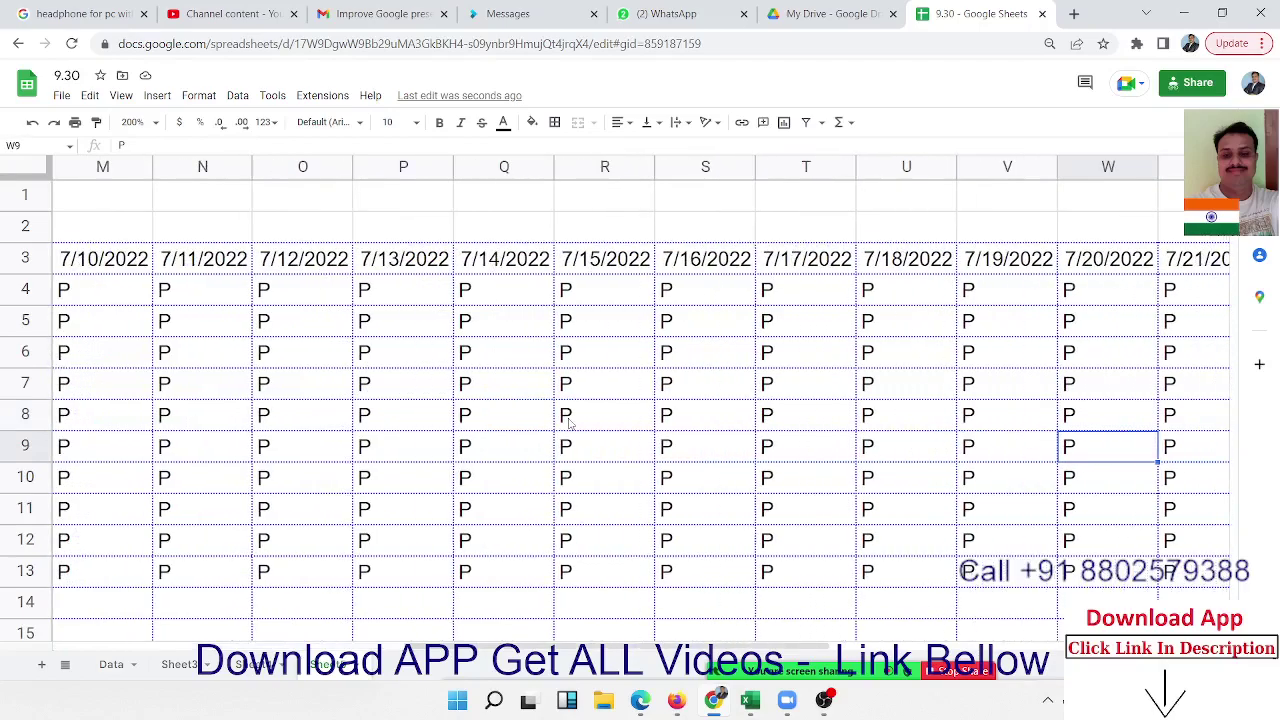
{"action": "key", "text": "Left"}
{"action": "key", "text": "Left"}
{"action": "key", "text": "Left"}
{"action": "key", "text": "Left"}
{"action": "key", "text": "Left"}
{"action": "key", "text": "Left"}
{"action": "key", "text": "Left"}
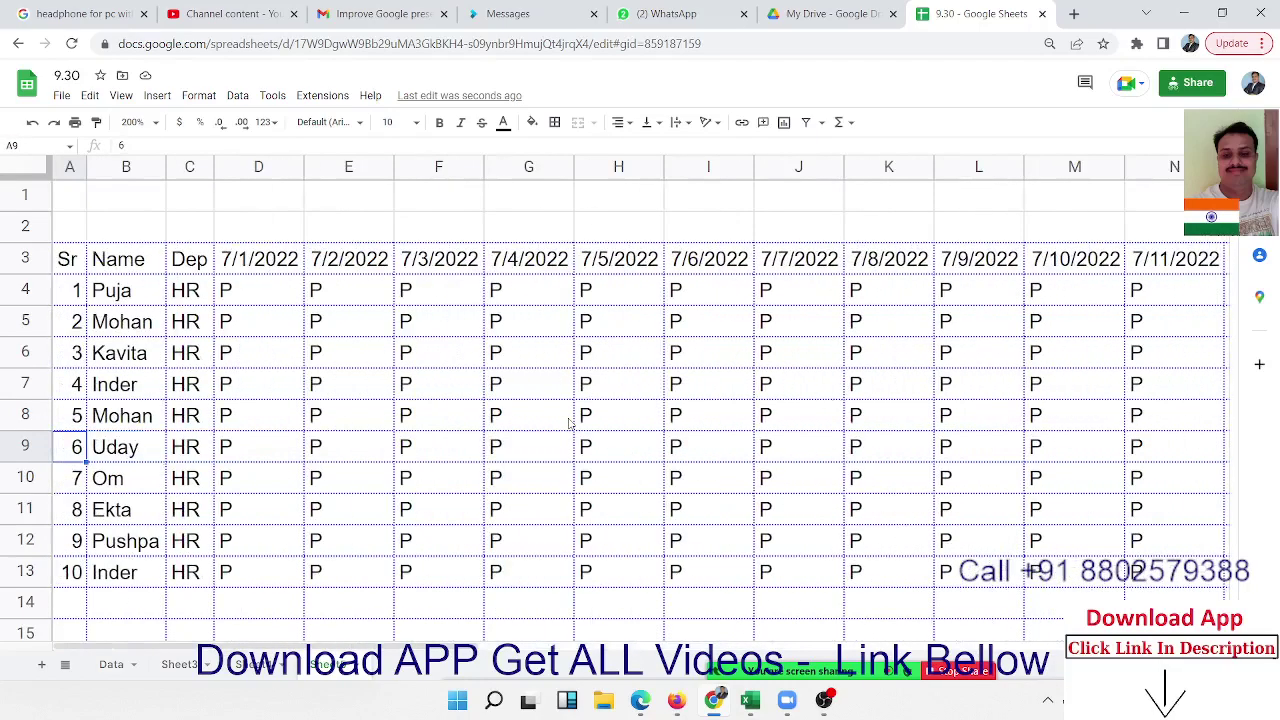
{"action": "key", "text": "ctrl+p"}
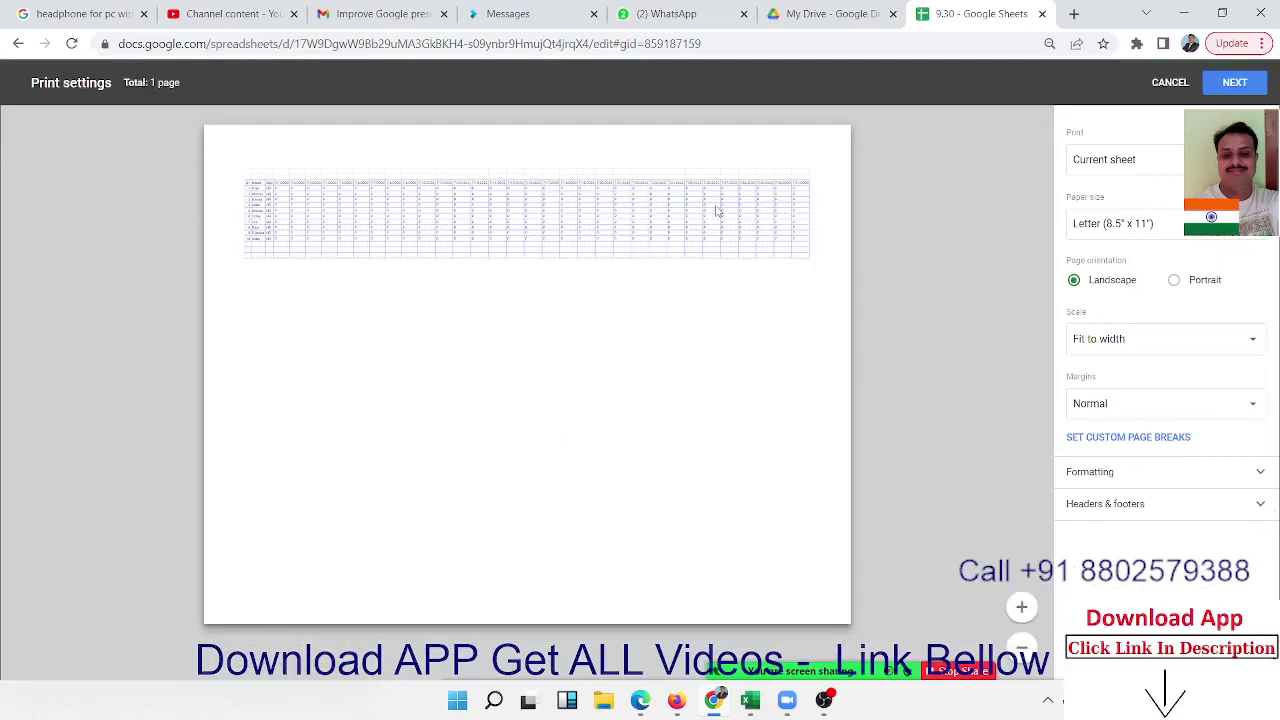
Set print scale to Normal (100%) and margins to Narrow, then cancel without printing.
{"action": "left_click", "coordinate": [1176, 350]}
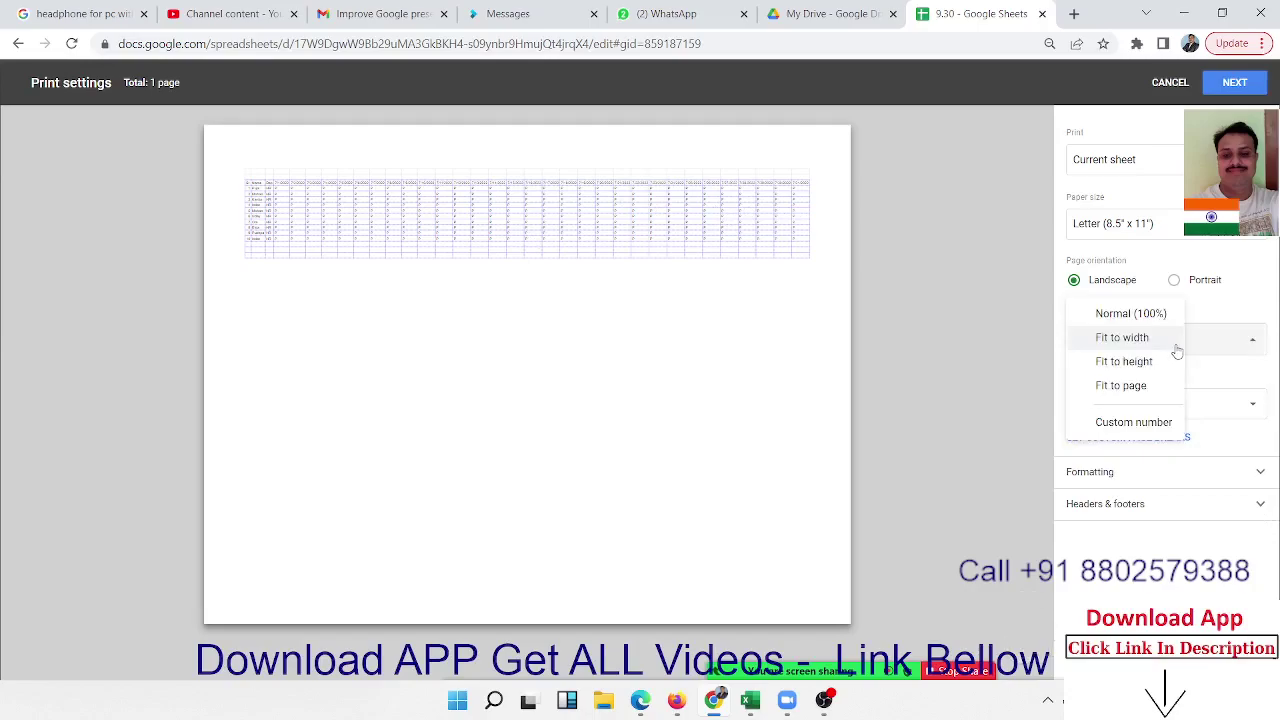
{"action": "left_click", "coordinate": [1157, 316]}
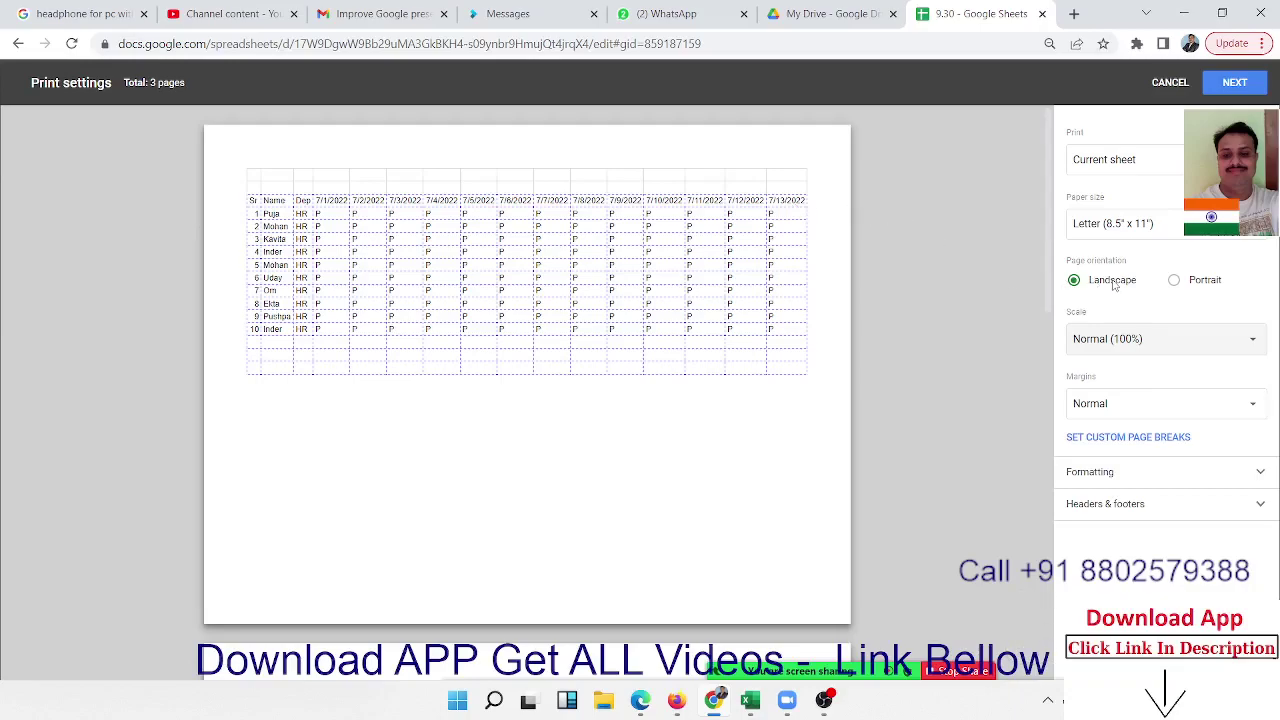
{"action": "left_click", "coordinate": [1108, 410]}
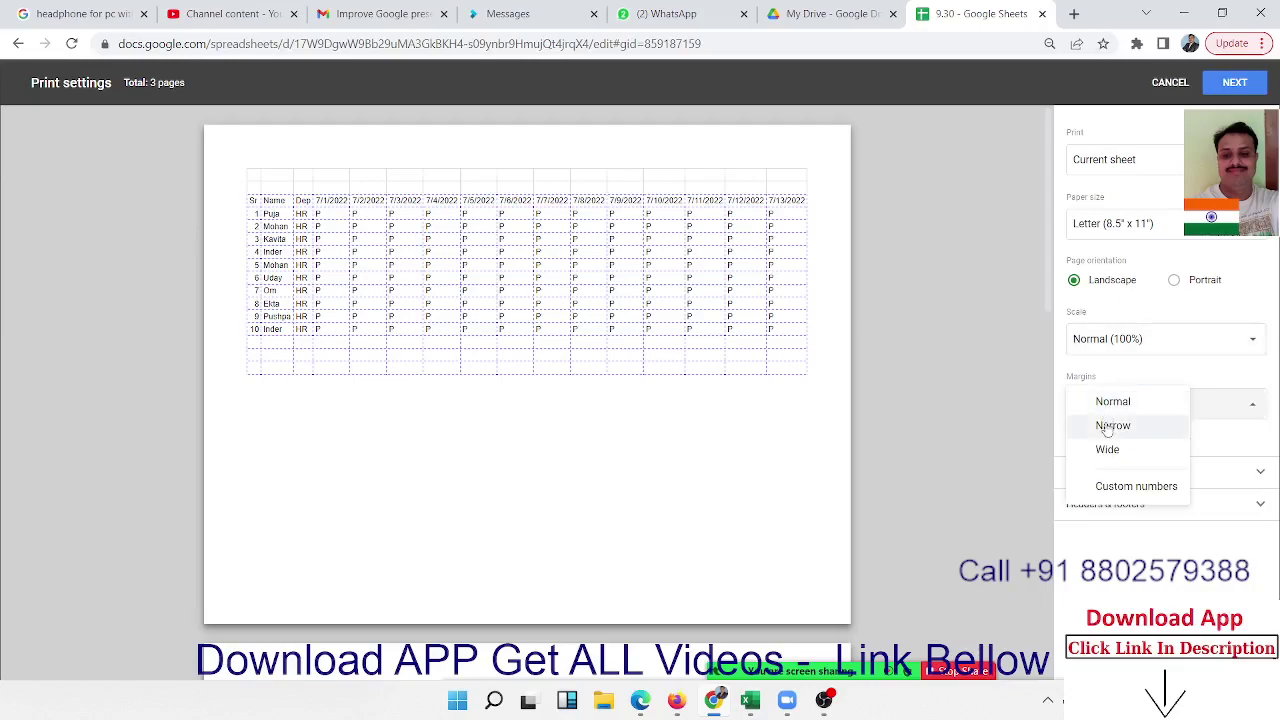
{"action": "left_click", "coordinate": [1112, 425]}
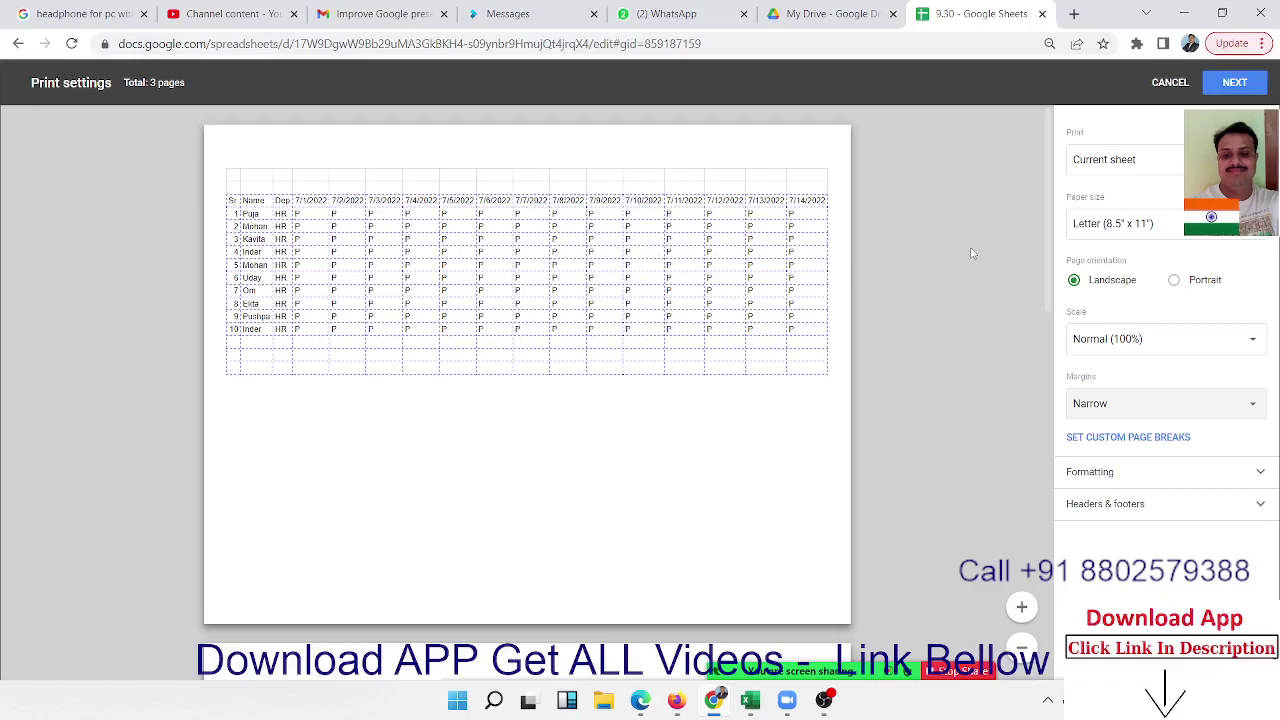
{"action": "left_click", "coordinate": [1168, 86]}
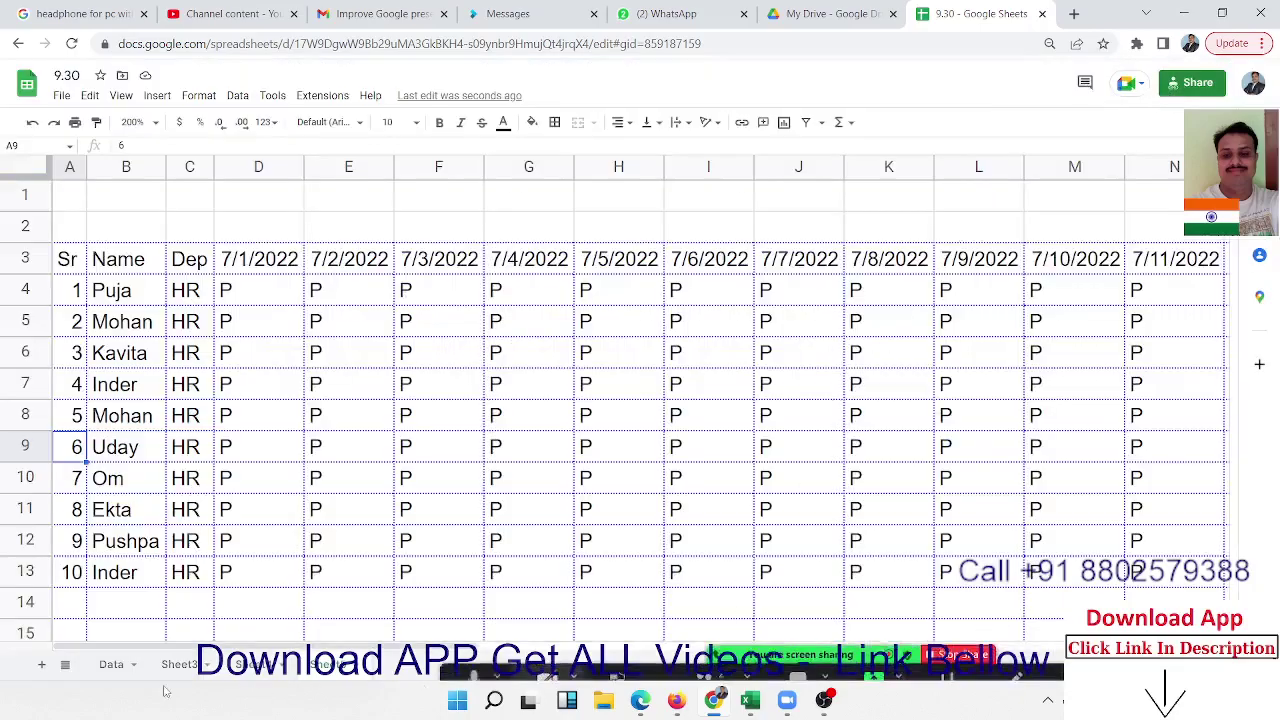
Select the header row A3:AH3, from Sr through 7/31/2022.
{"action": "left_click_drag", "start_coordinate": [258, 632], "coordinate": [615, 610]}
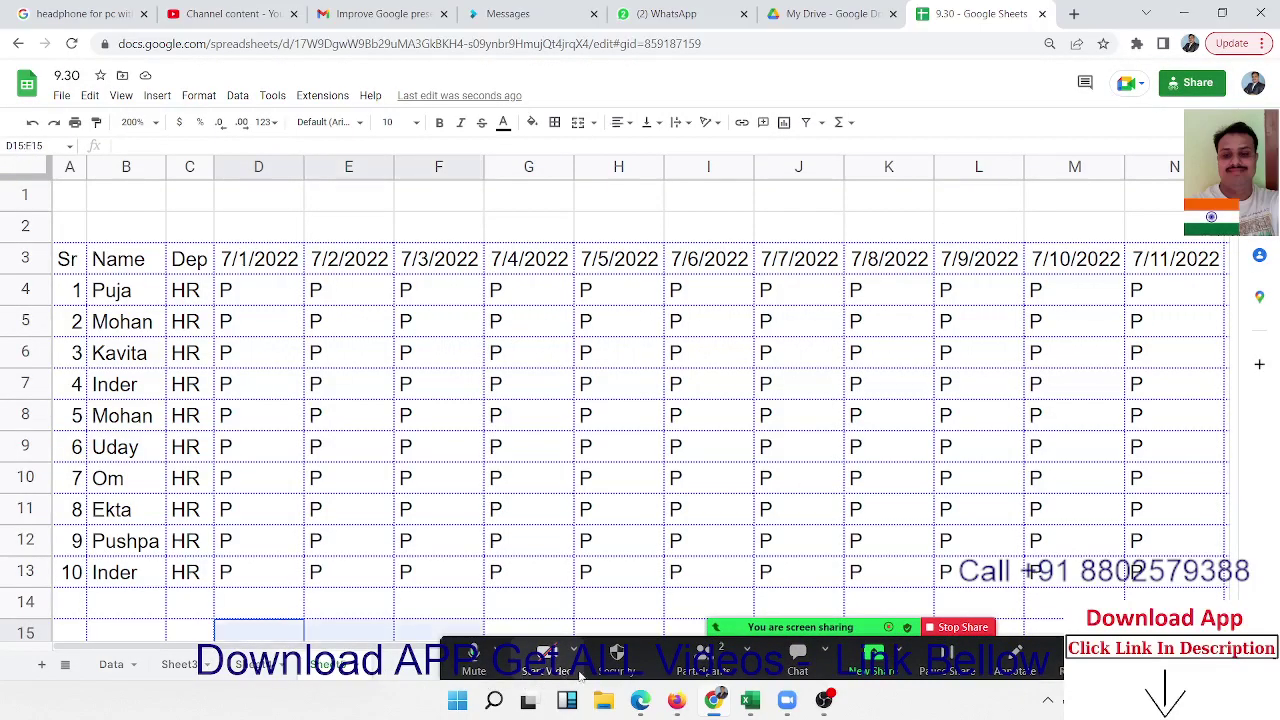
{"action": "left_click", "coordinate": [535, 318]}
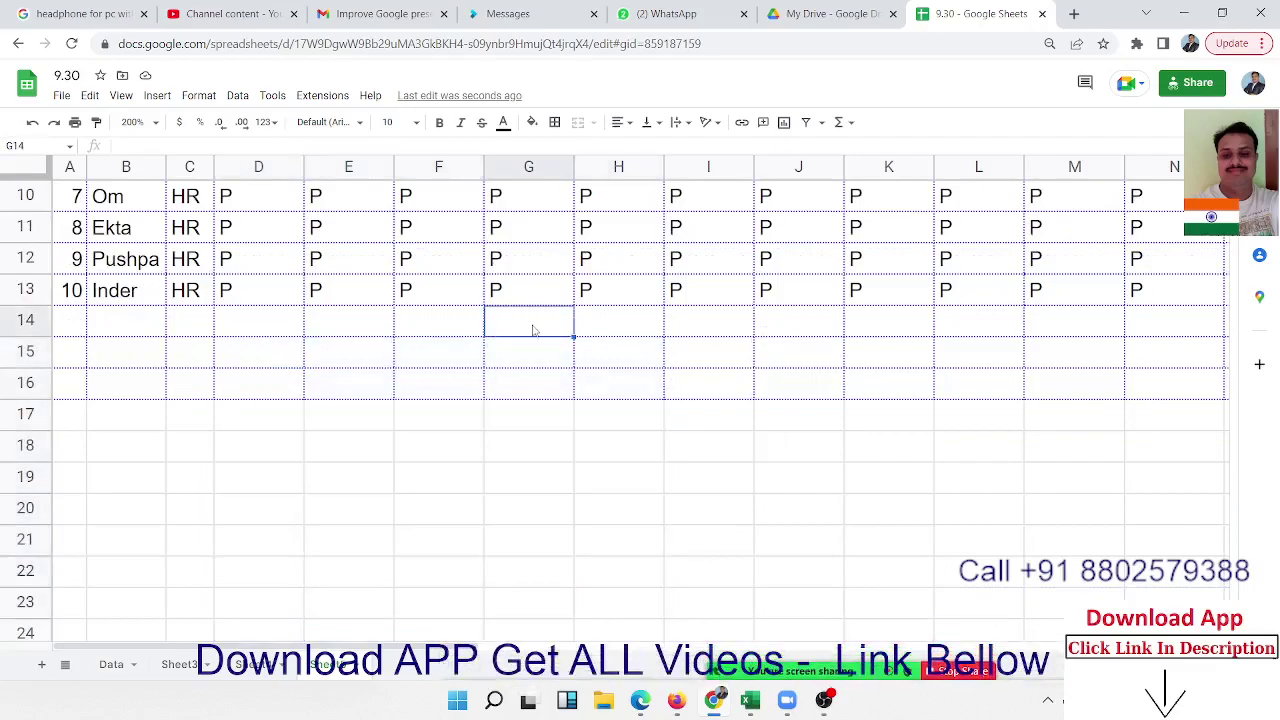
{"action": "scroll", "coordinate": [535, 335], "scroll_direction": "up", "scroll_amount": 2}
{"action": "scroll", "coordinate": [535, 340], "scroll_direction": "up", "scroll_amount": 1}
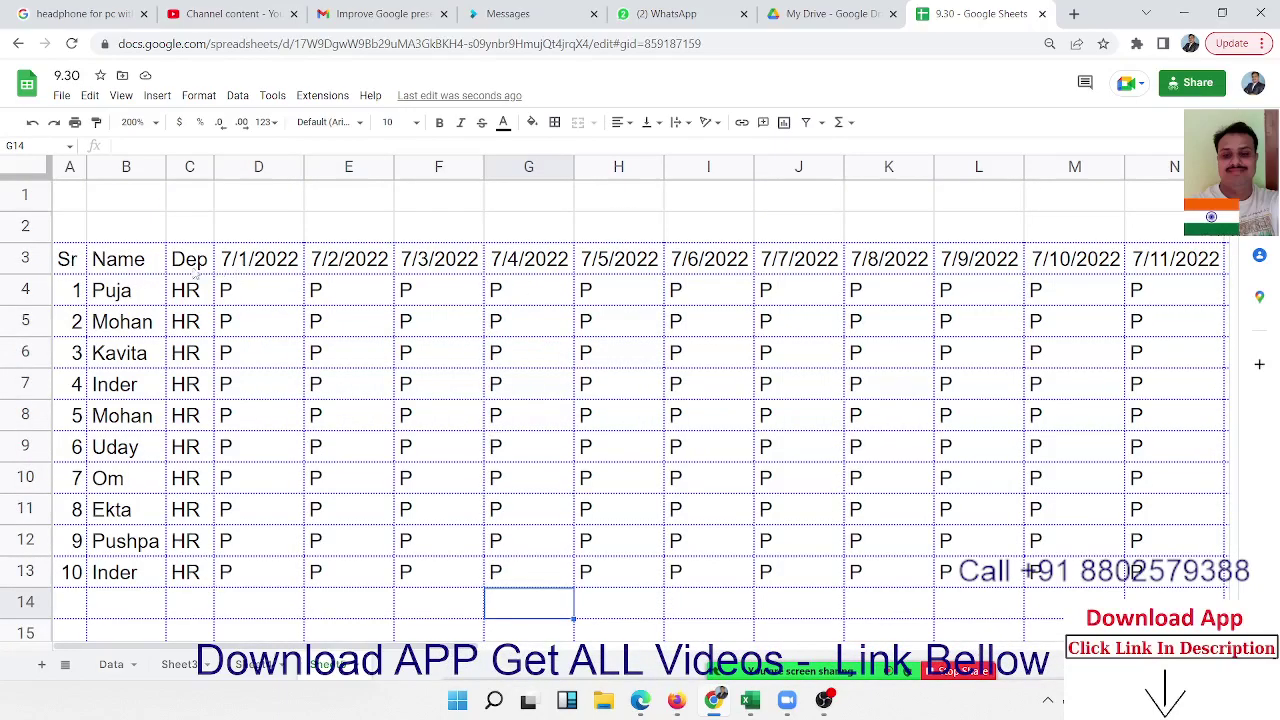
{"action": "left_click", "coordinate": [84, 257]}
{"action": "left_click_drag", "start_coordinate": [248, 289], "coordinate": [747, 463]}
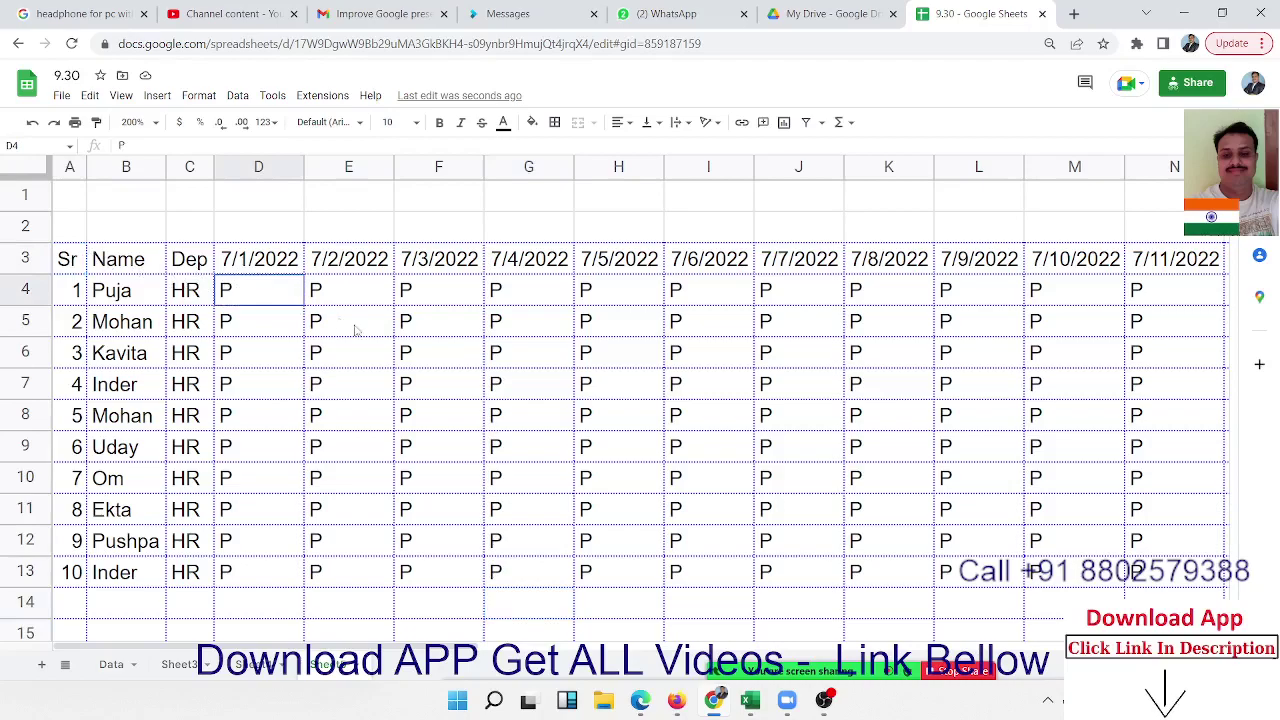
{"action": "left_click", "coordinate": [652, 257]}
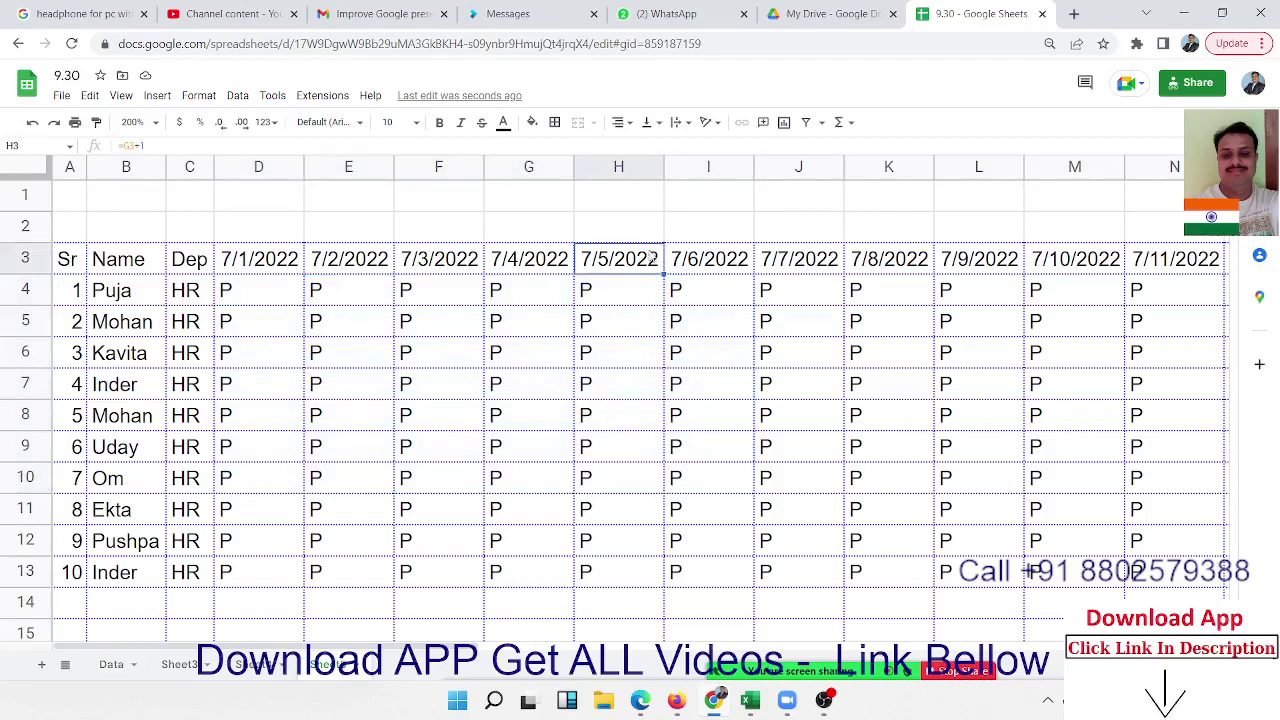
{"action": "key", "text": "ctrl+Left"}
{"action": "key", "text": "ctrl+shift+Right"}
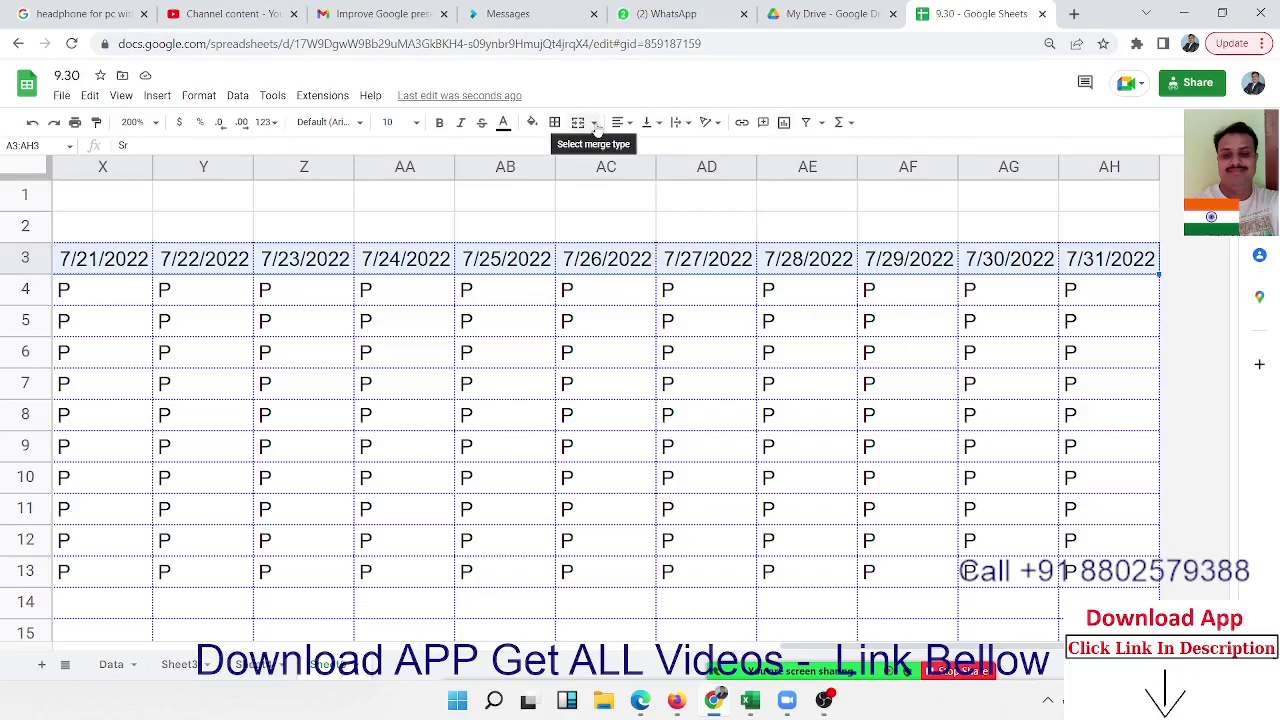
Rotate the row 3 headers upward and auto-fit all columns to their narrower contents.
{"action": "left_click", "coordinate": [714, 126]}
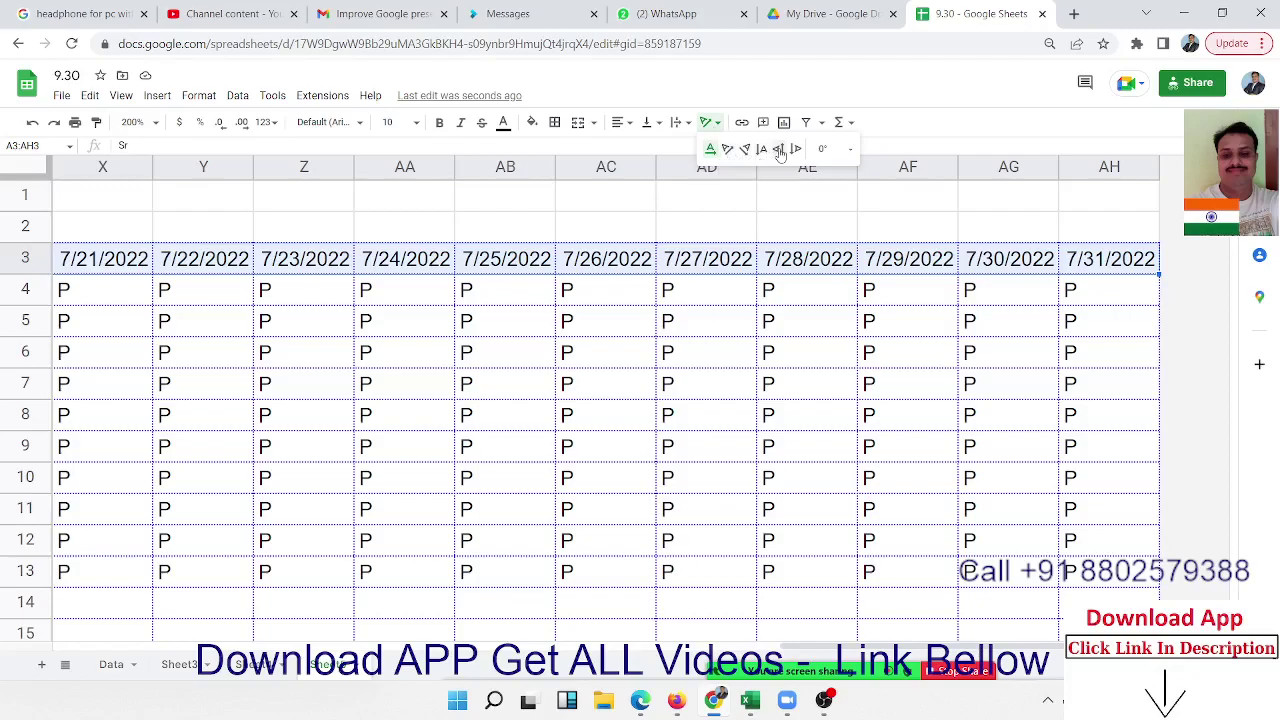
{"action": "left_click", "coordinate": [779, 149]}
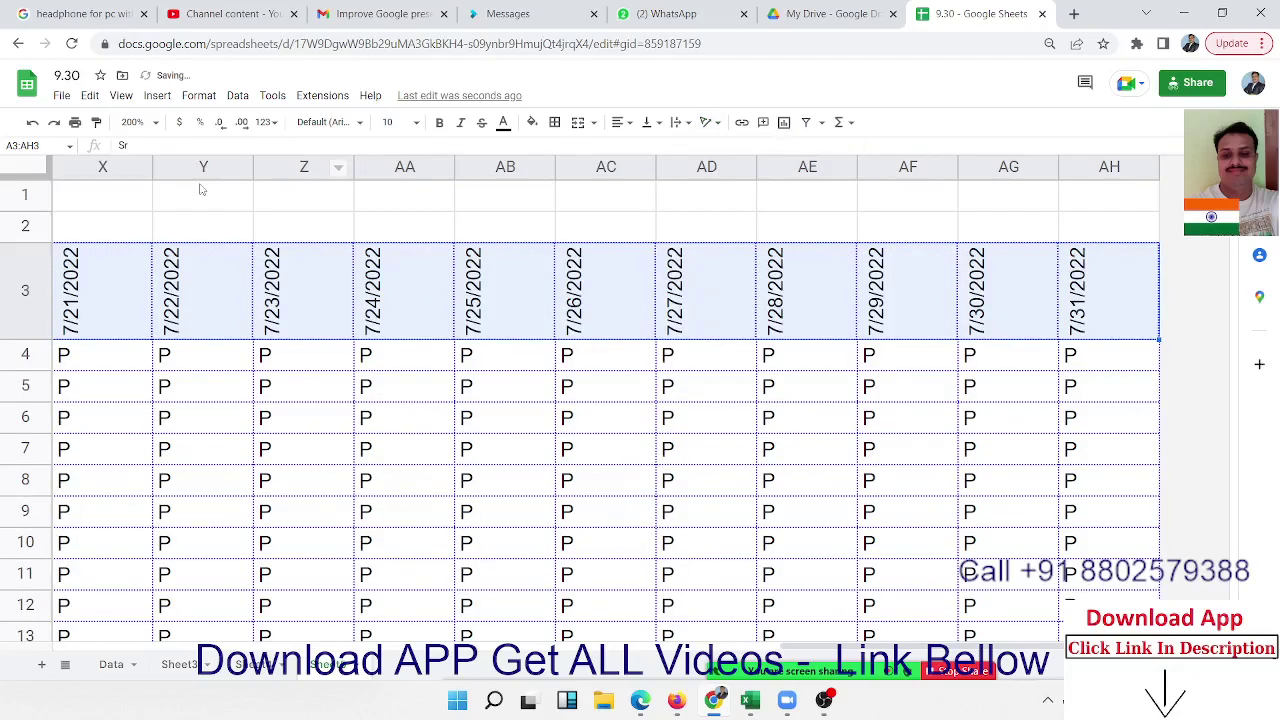
{"action": "left_click", "coordinate": [270, 335]}
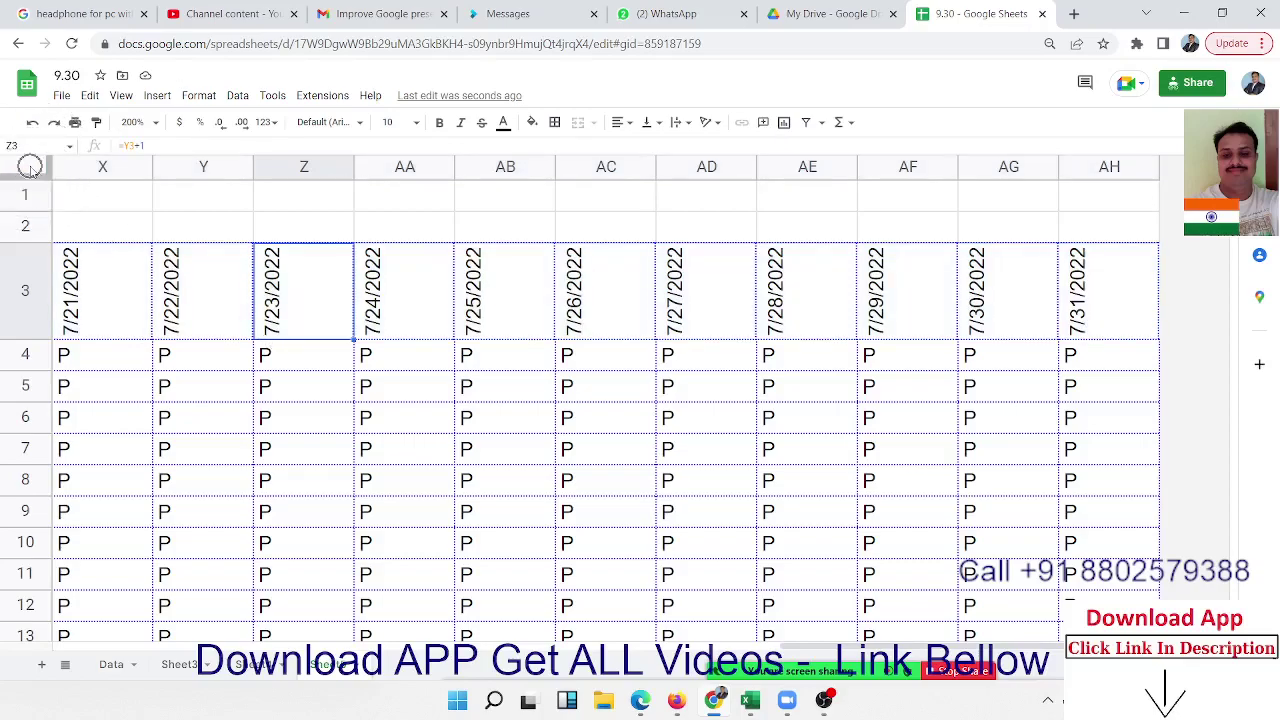
{"action": "left_click", "coordinate": [33, 171]}
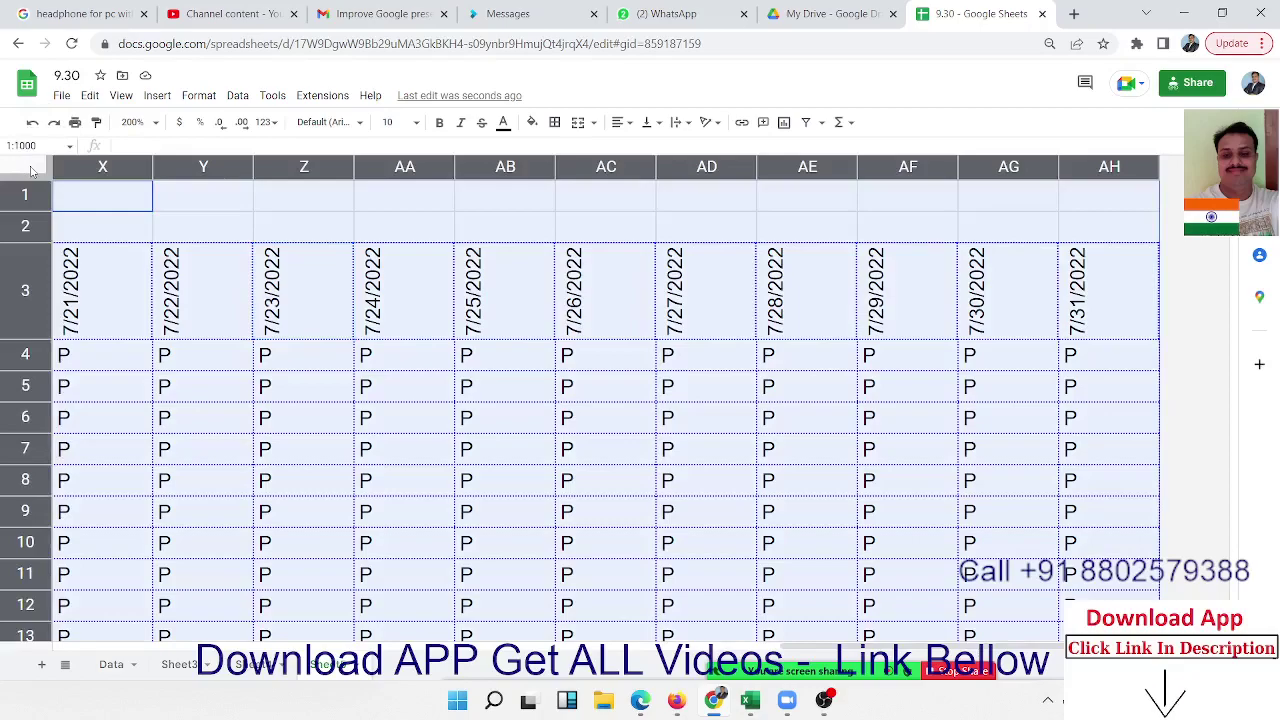
{"action": "double_click", "coordinate": [352, 169]}
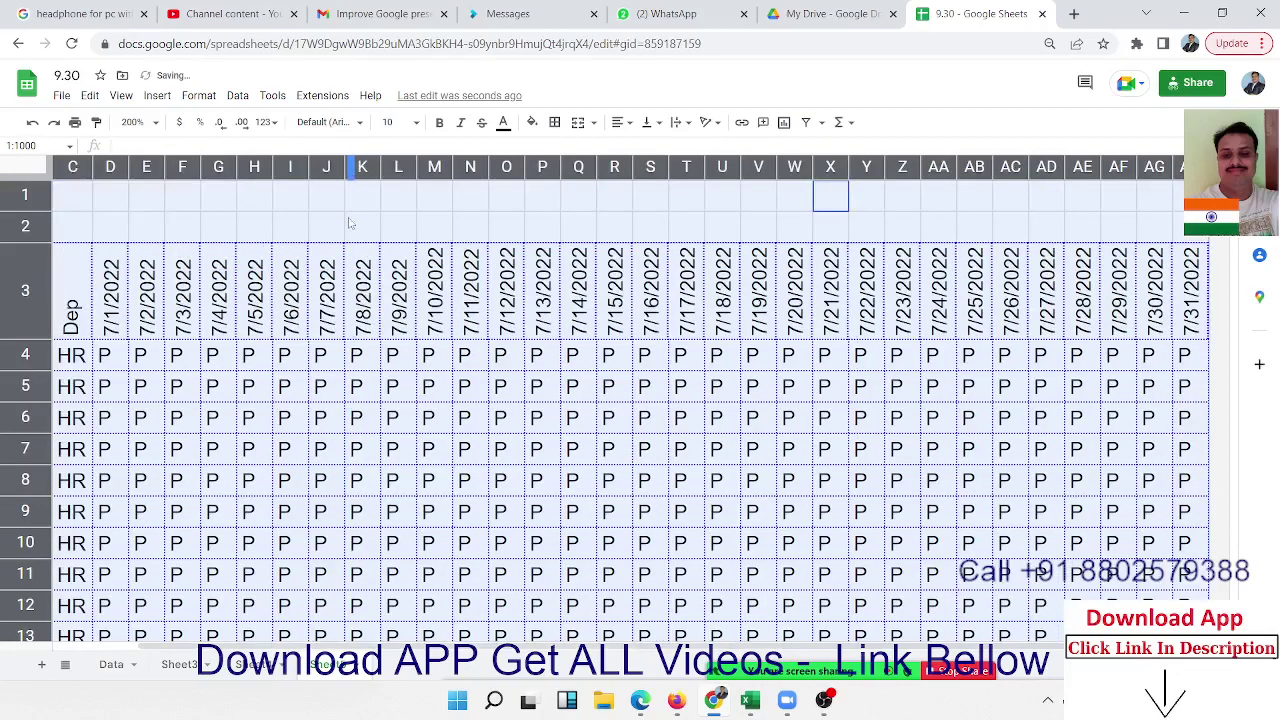
{"action": "left_click", "coordinate": [316, 364]}
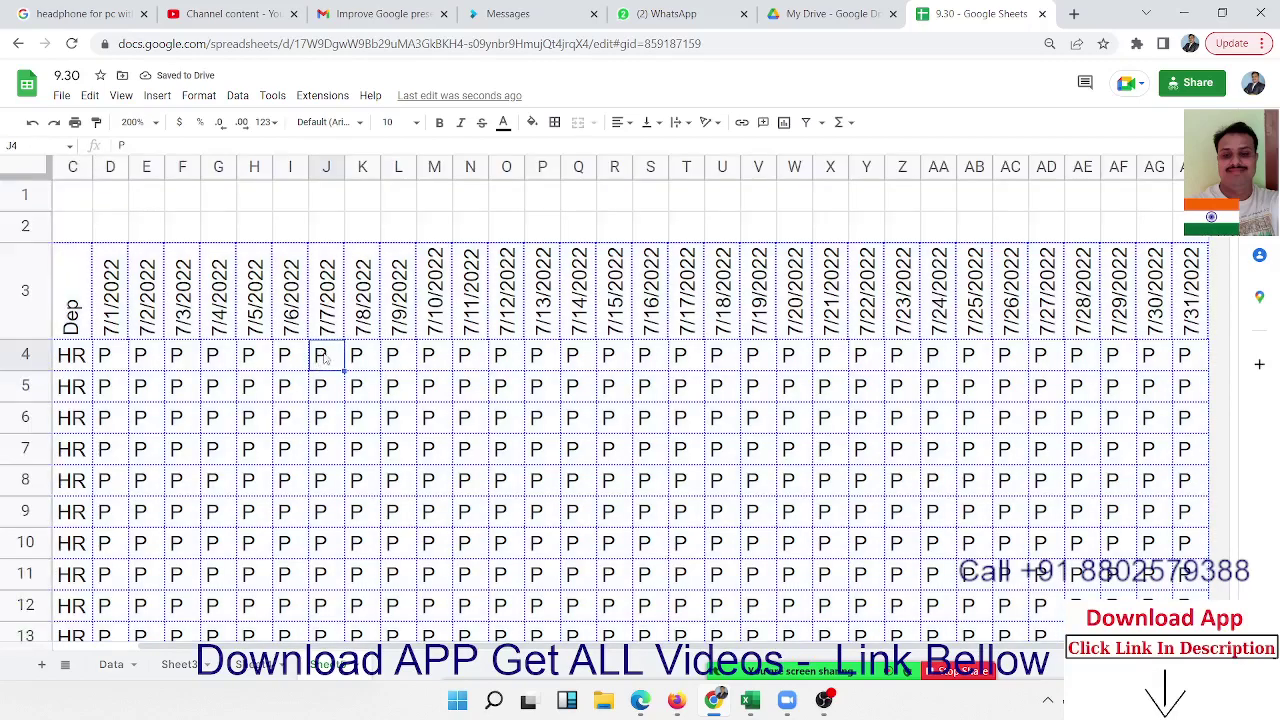
{"action": "scroll", "coordinate": [324, 358], "scroll_direction": "down", "scroll_amount": 2}
{"action": "key", "text": "ctrl+p"}
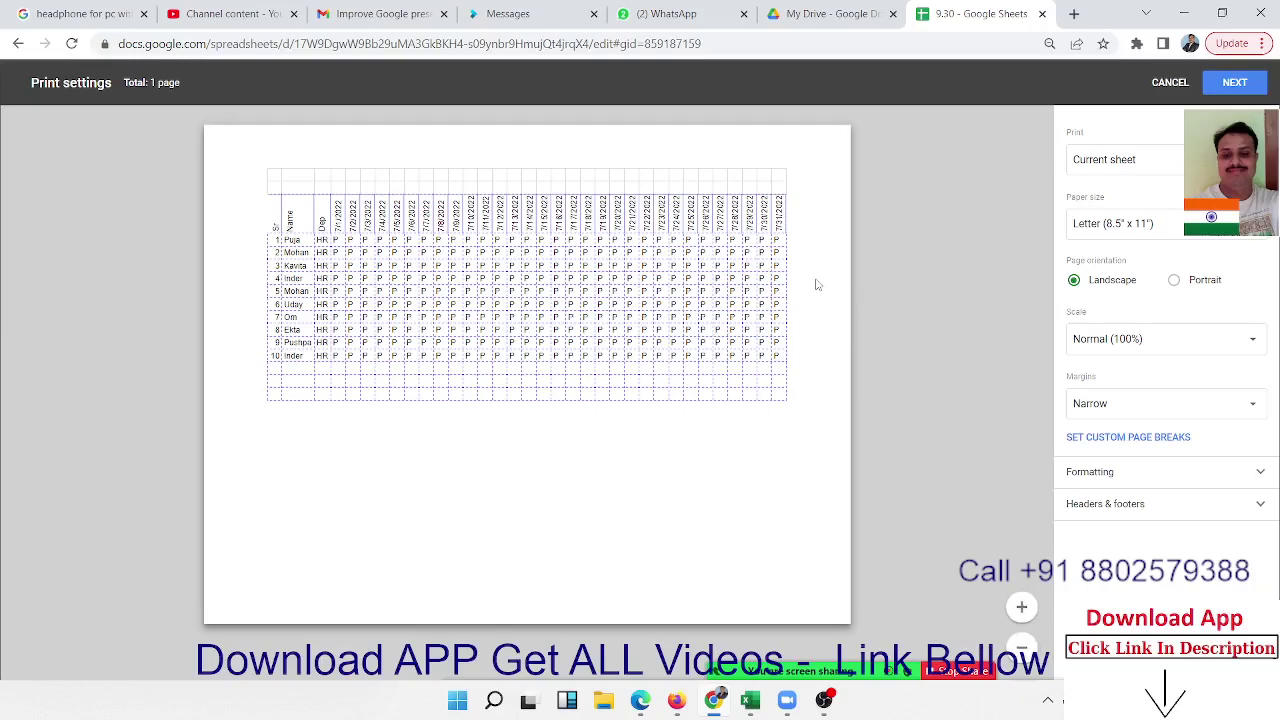
{"action": "key", "text": "Escape"}
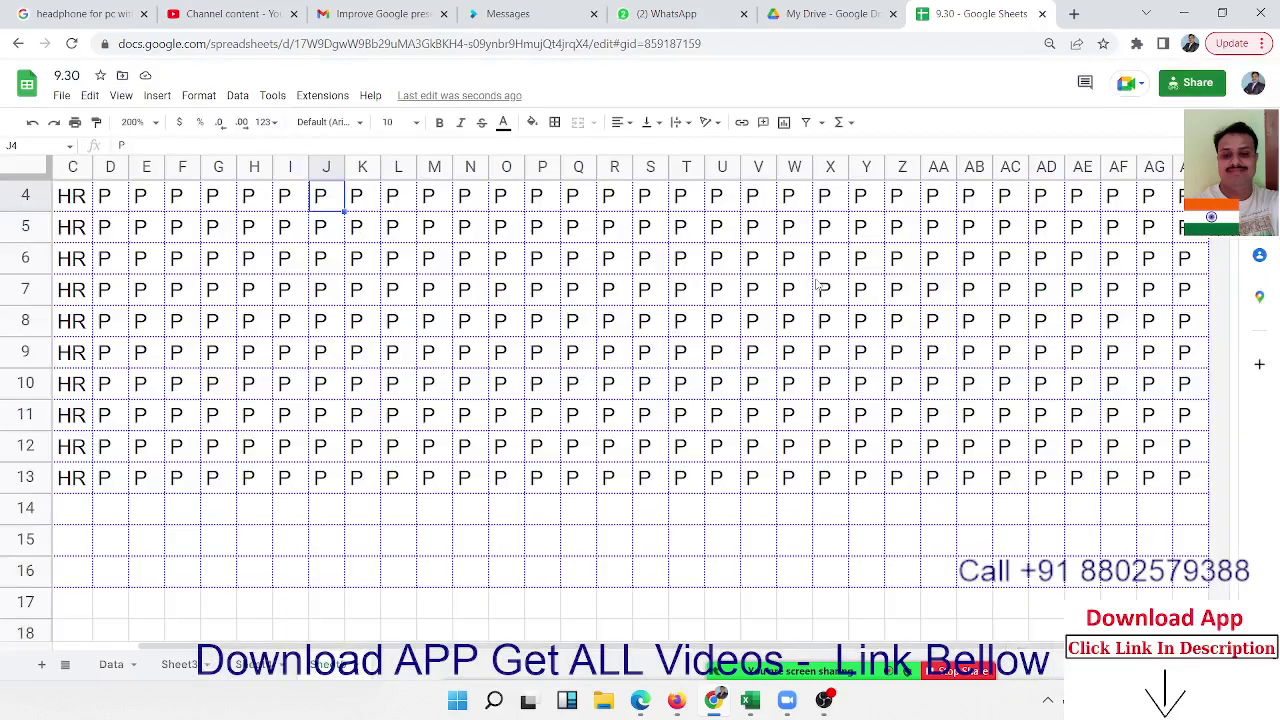
{"action": "scroll", "coordinate": [777, 290], "scroll_direction": "up", "scroll_amount": 3}
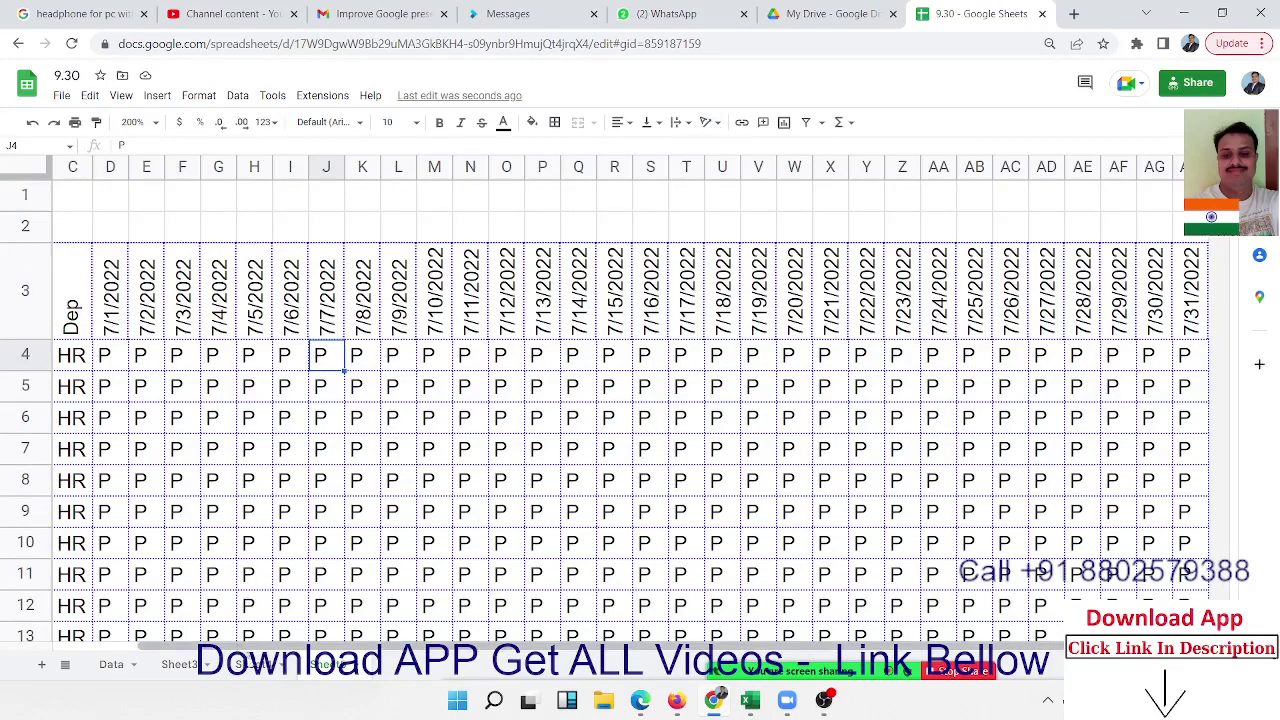
{"action": "left_click", "coordinate": [252, 665]}
{"action": "left_click", "coordinate": [274, 321]}
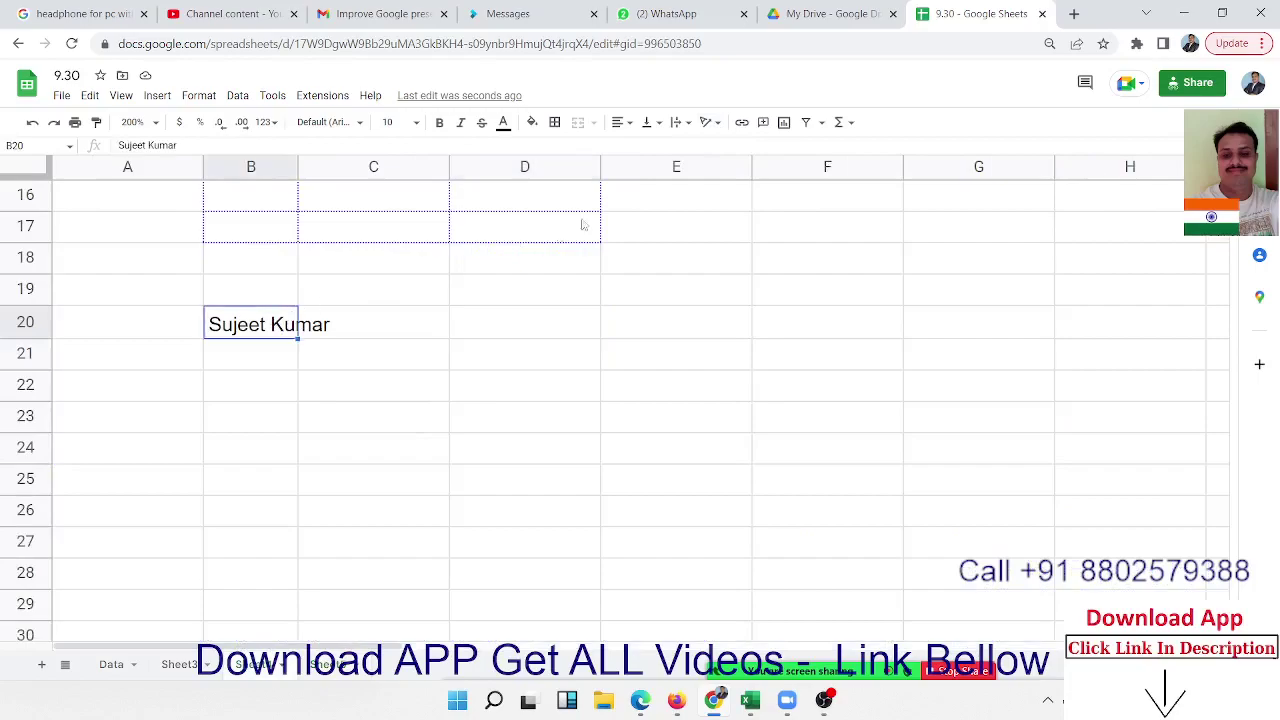
{"action": "left_click", "coordinate": [706, 122]}
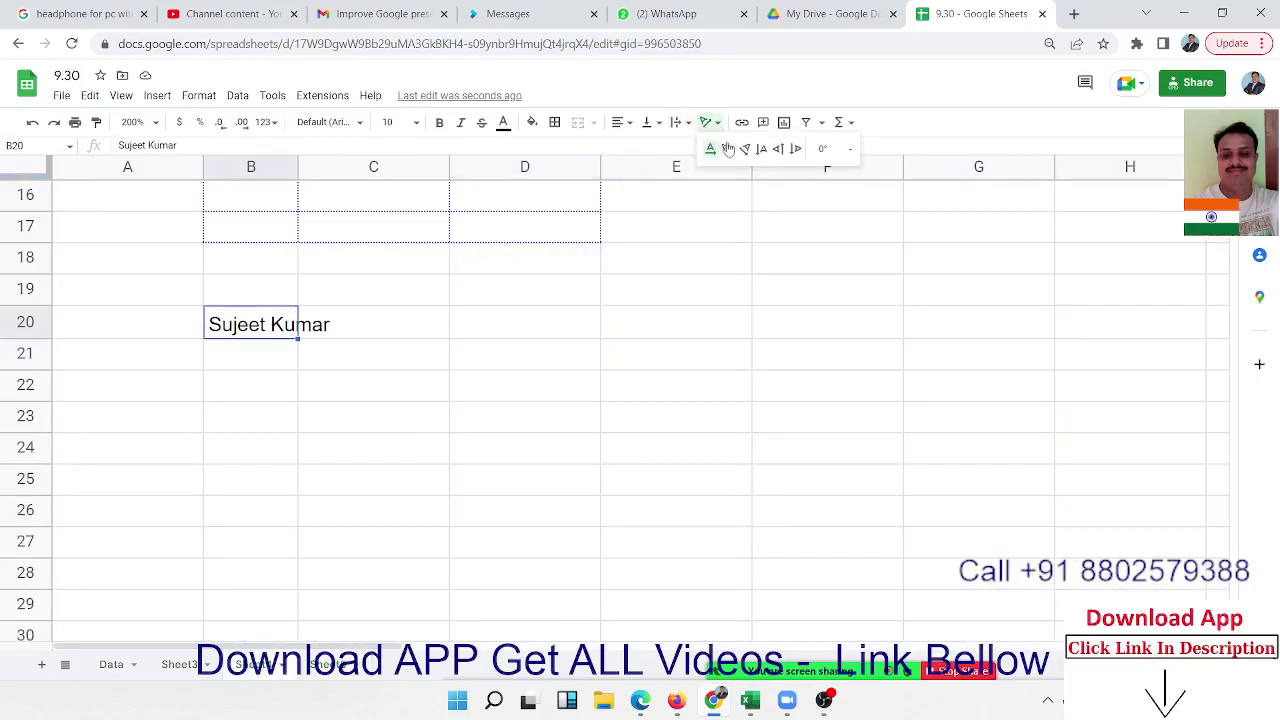
{"action": "left_click", "coordinate": [729, 149]}
{"action": "left_click", "coordinate": [706, 122]}
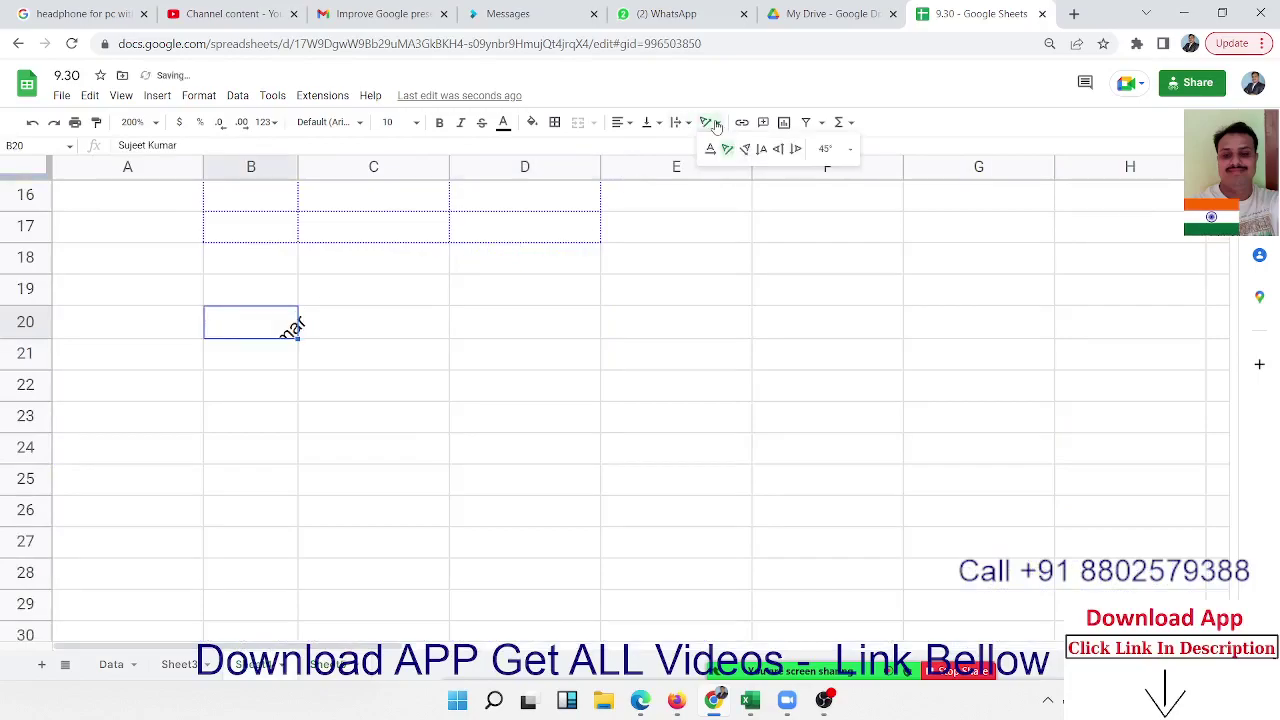
{"action": "left_click", "coordinate": [792, 149]}
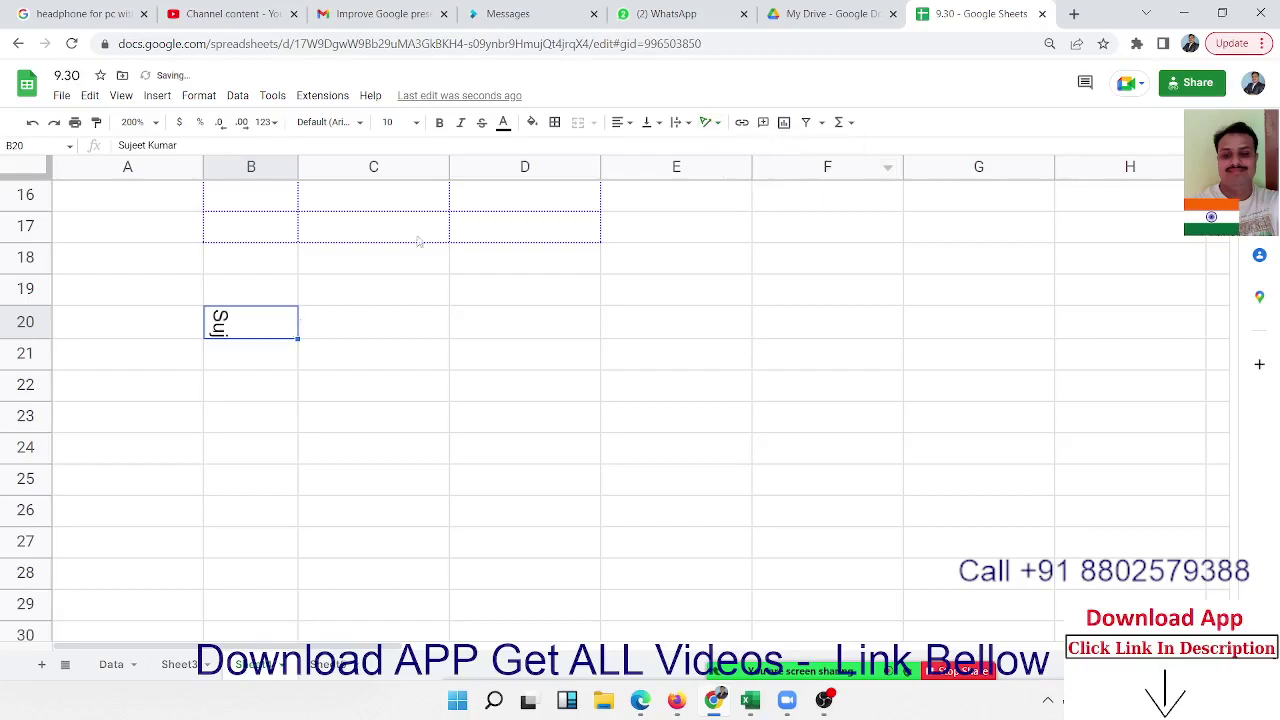
{"action": "left_click_drag", "start_coordinate": [28, 369], "coordinate": [32, 379]}
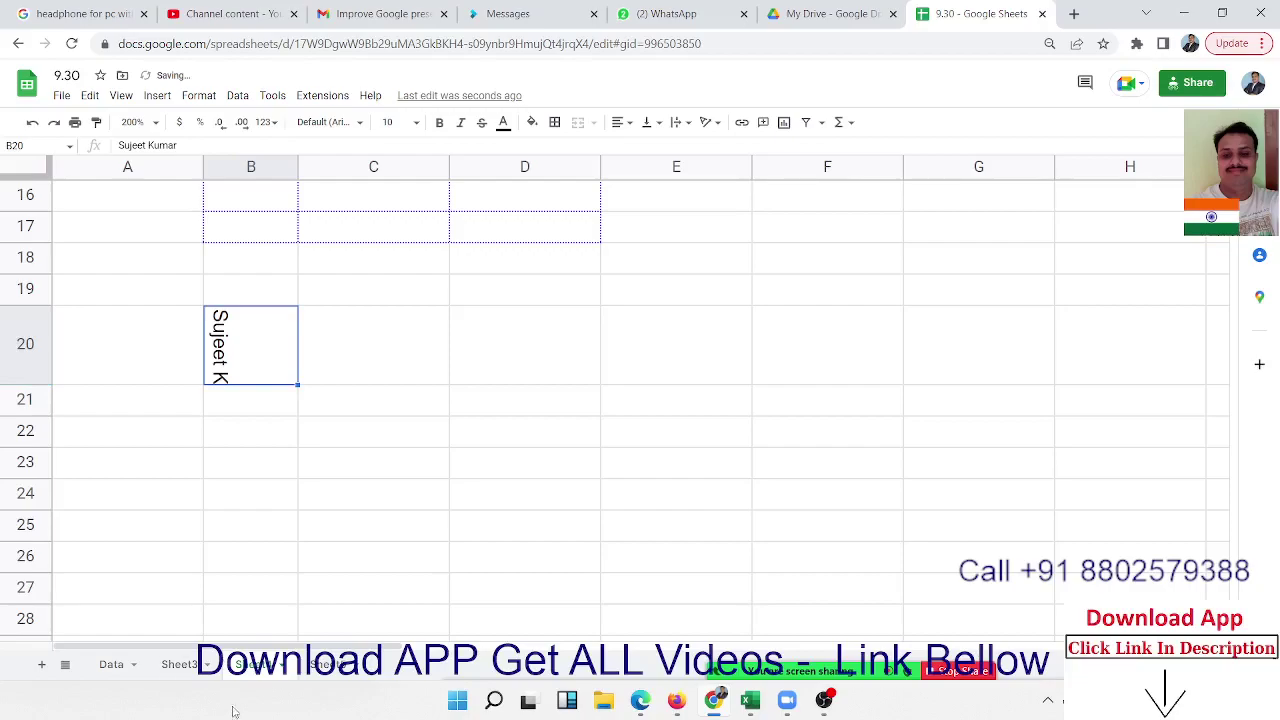
{"action": "left_click", "coordinate": [314, 670]}
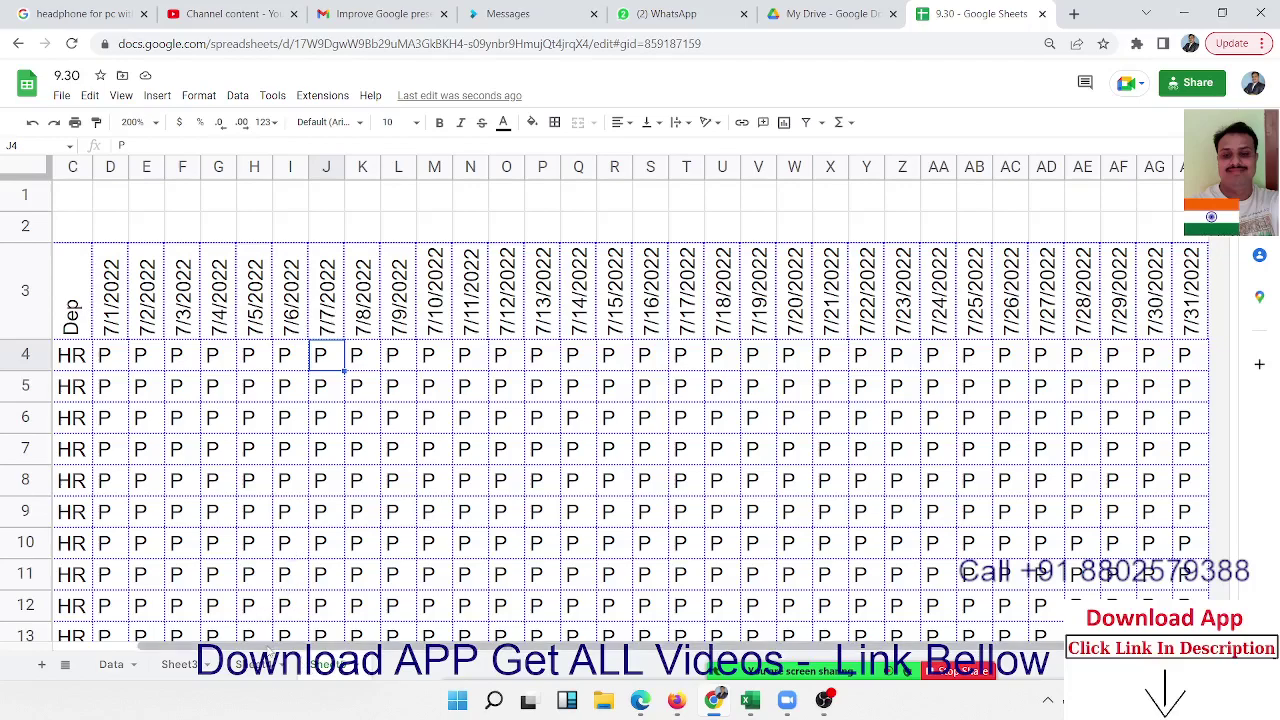
{"action": "left_click", "coordinate": [268, 665]}
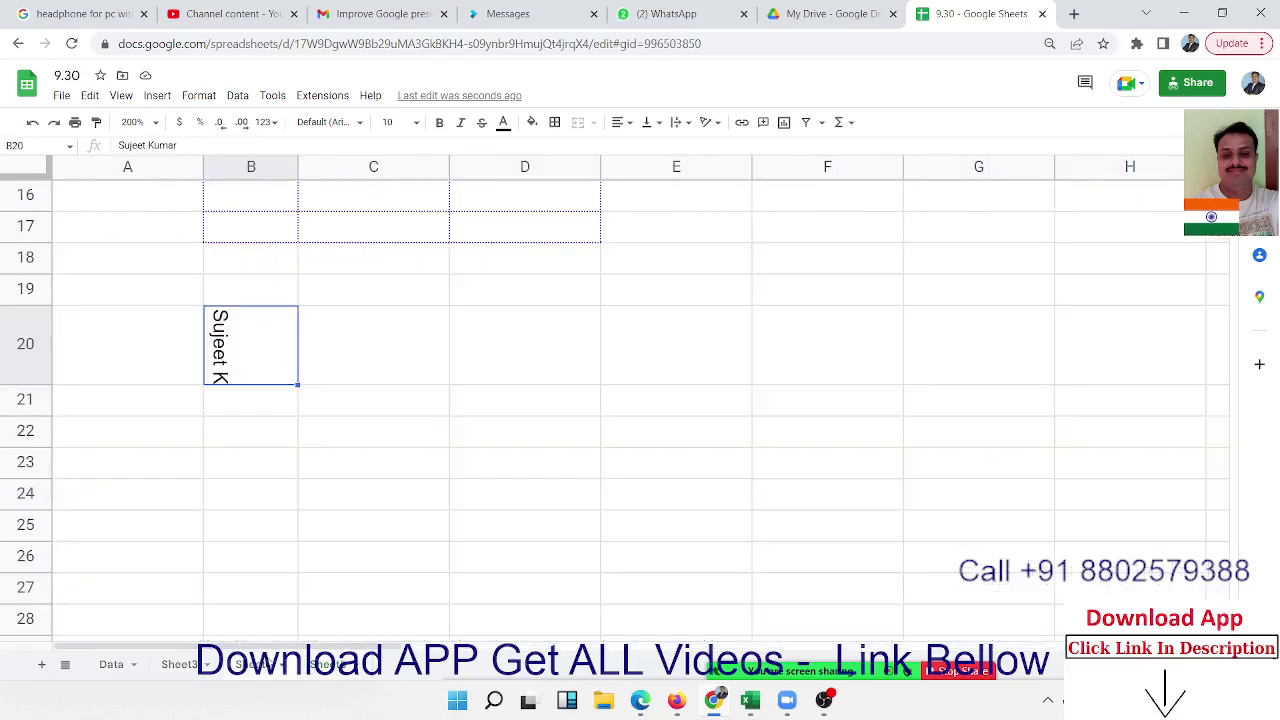
{"action": "left_click", "coordinate": [553, 397]}
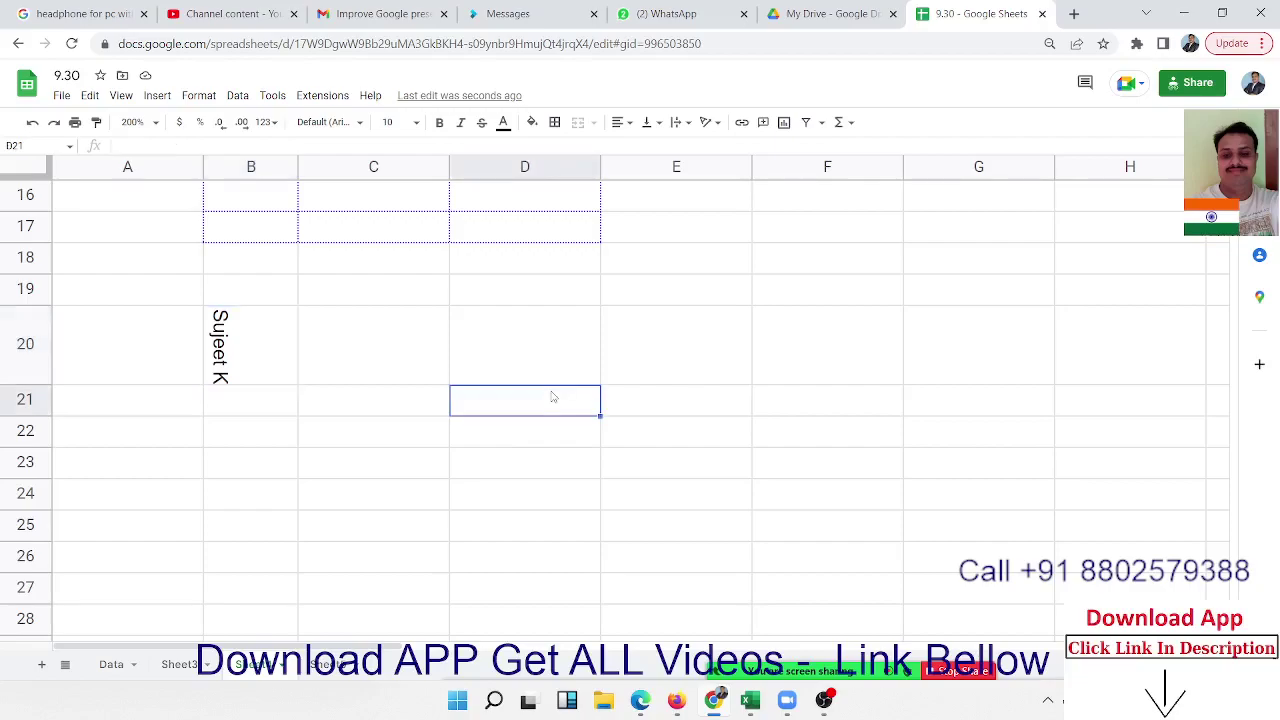
{"action": "left_click", "coordinate": [575, 357]}
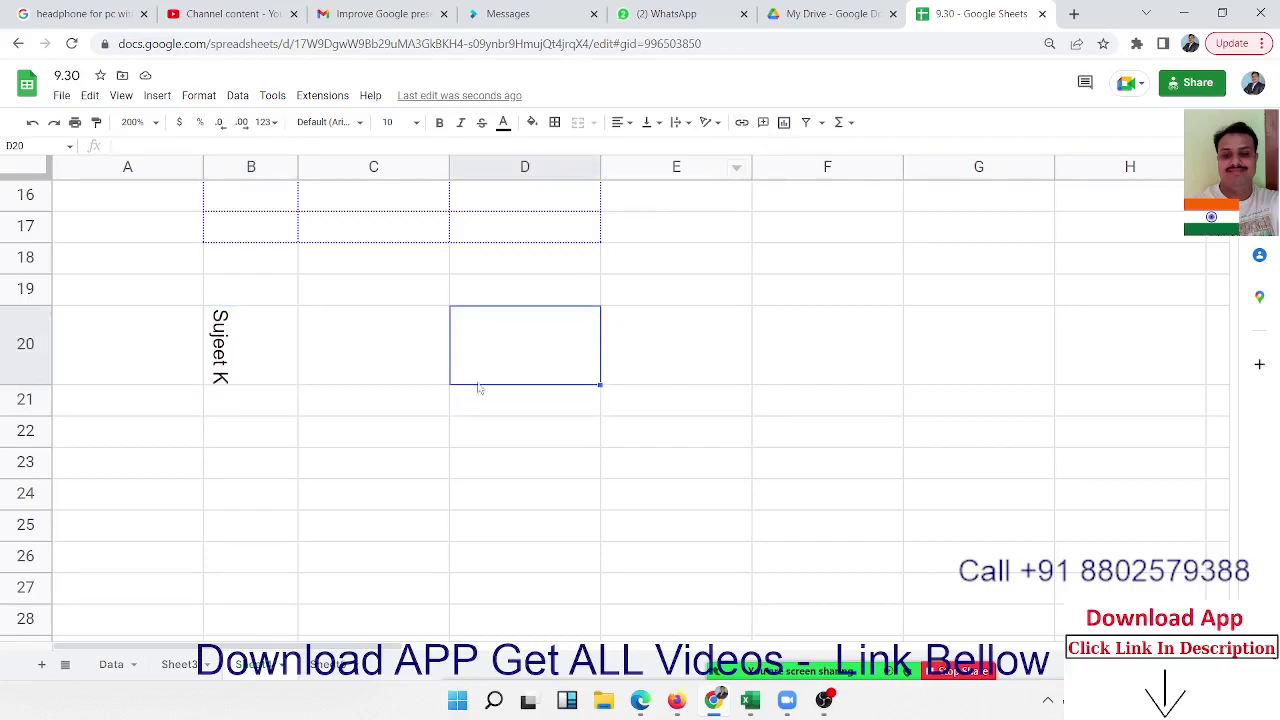
{"action": "scroll", "coordinate": [368, 433], "scroll_direction": "up", "scroll_amount": 5}
Enter 'Google' in F2 and link it to google.com.
{"action": "left_click", "coordinate": [810, 234]}
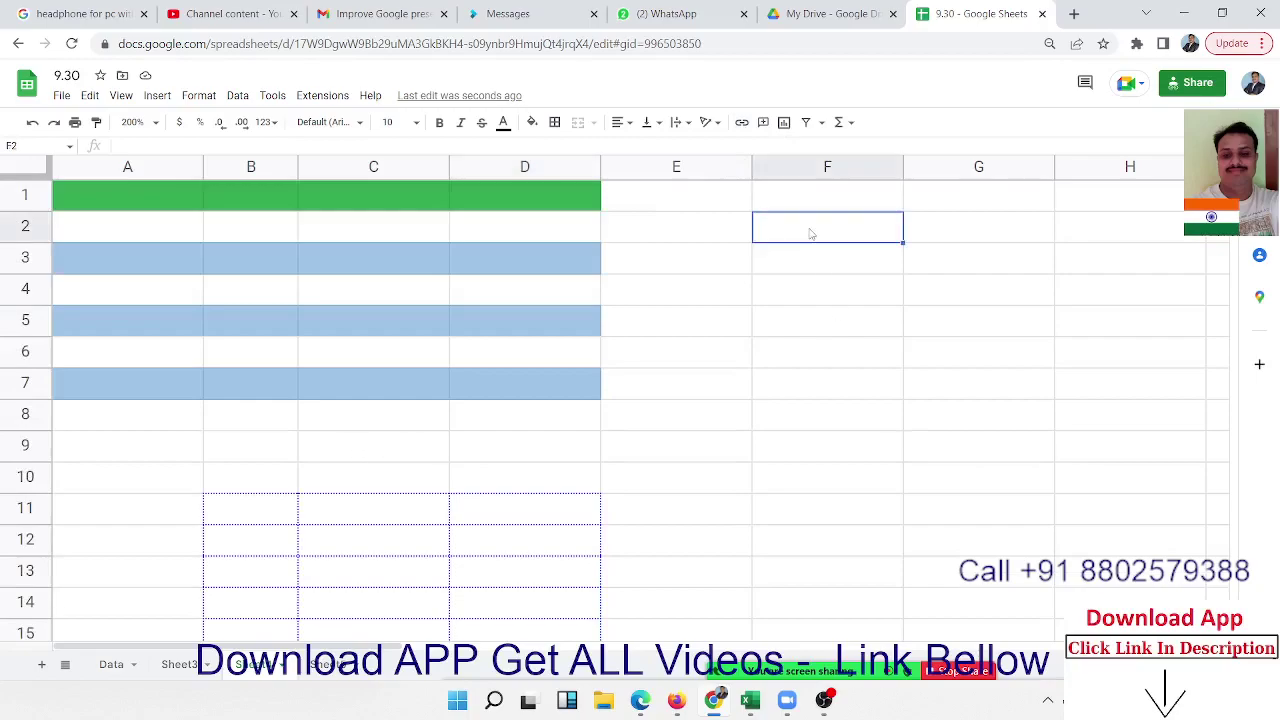
{"action": "type", "text": "G"}
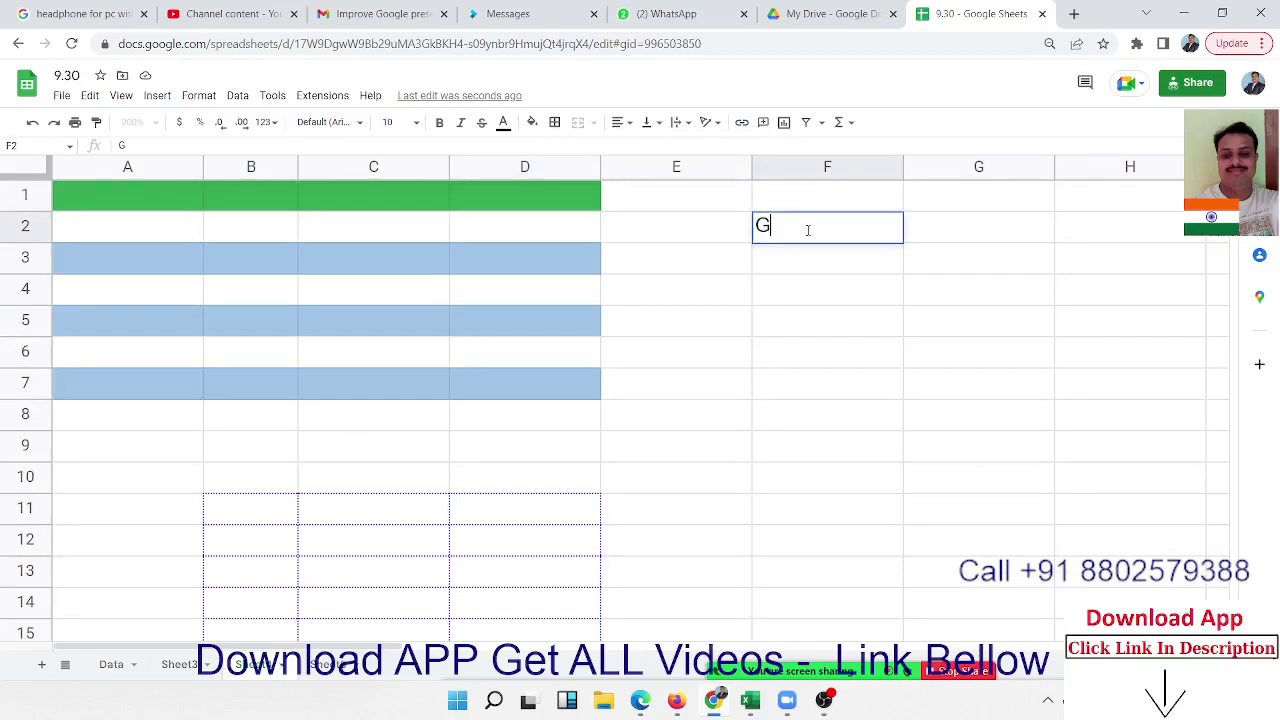
{"action": "type", "text": "oogle"}
{"action": "key", "text": "ctrl+Return"}
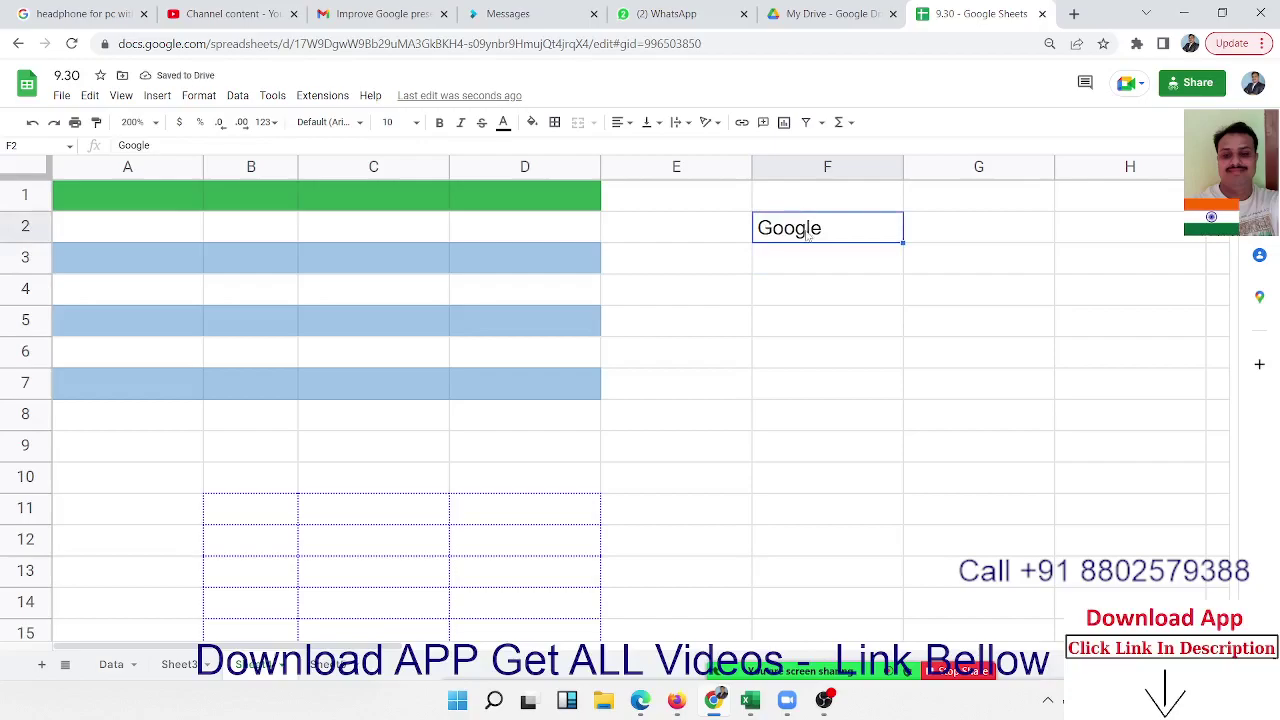
{"action": "left_click", "coordinate": [742, 122]}
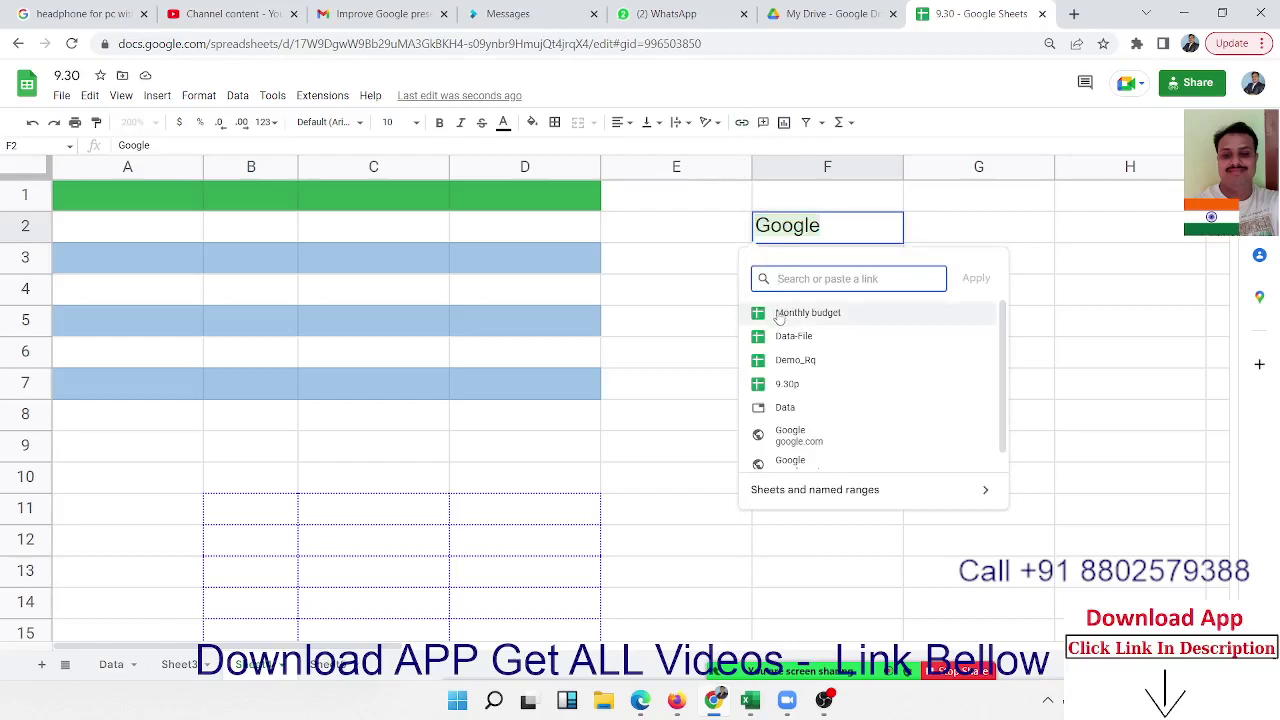
{"action": "scroll", "coordinate": [785, 362], "scroll_direction": "down", "scroll_amount": 1}
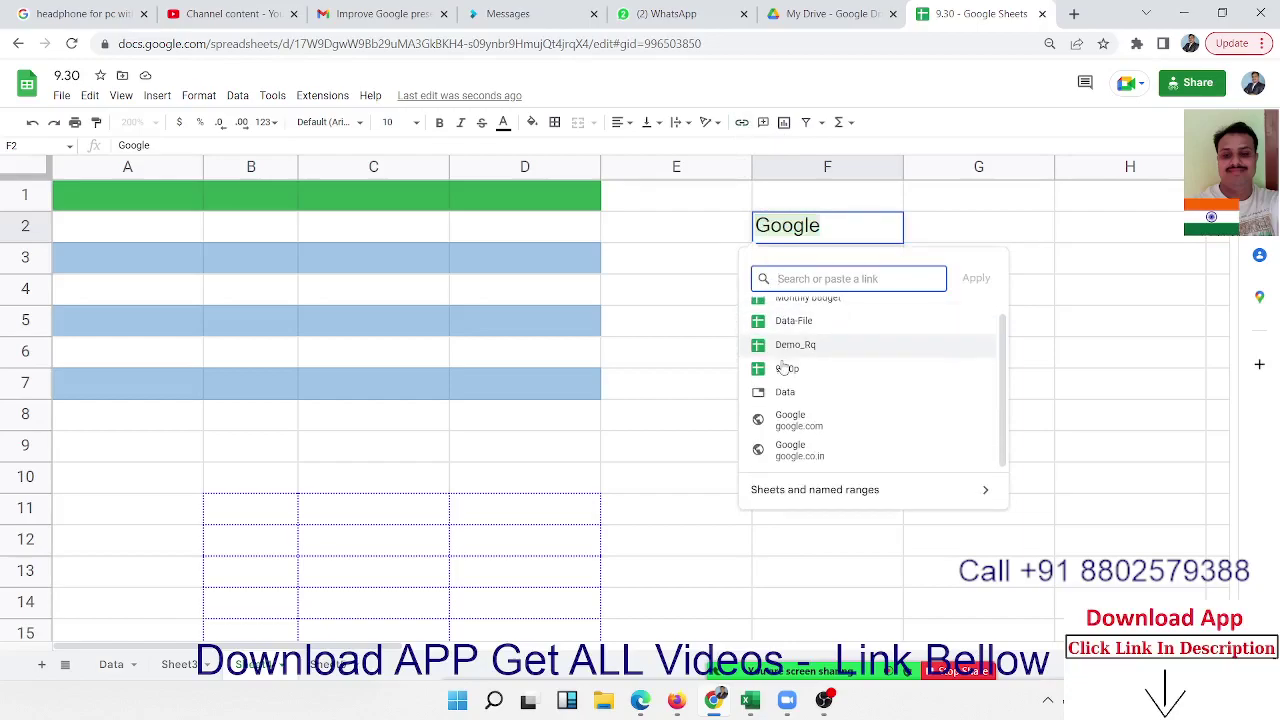
{"action": "scroll", "coordinate": [783, 368], "scroll_direction": "up", "scroll_amount": 1}
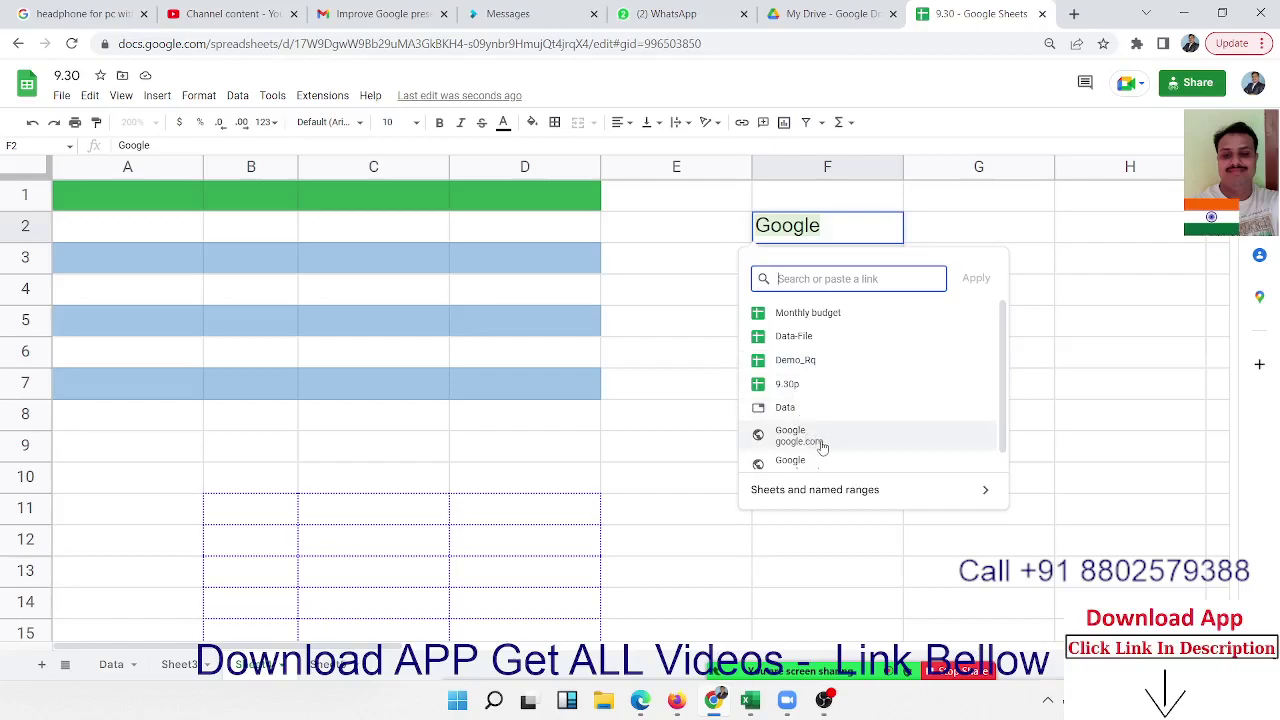
{"action": "left_click", "coordinate": [822, 447]}
Open the Google link from F2 to confirm it works, then close that tab.
{"action": "left_click", "coordinate": [818, 383]}
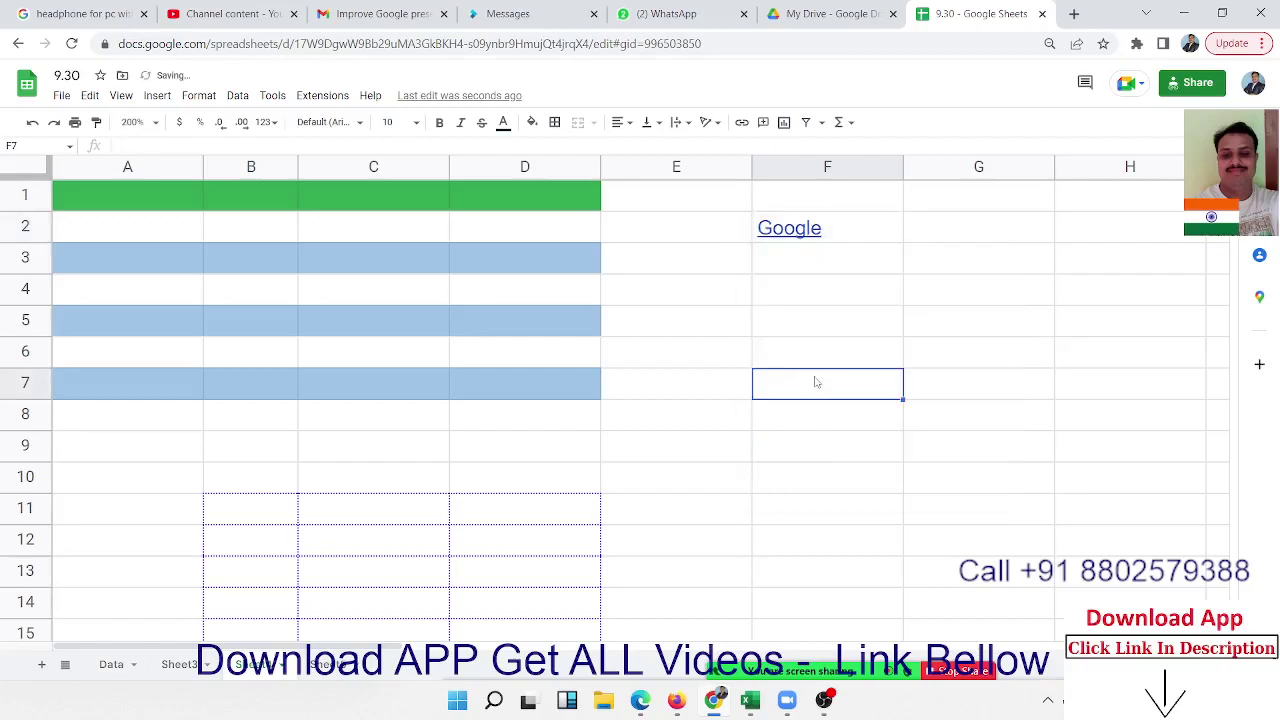
{"action": "mouse_move", "coordinate": [800, 238]}
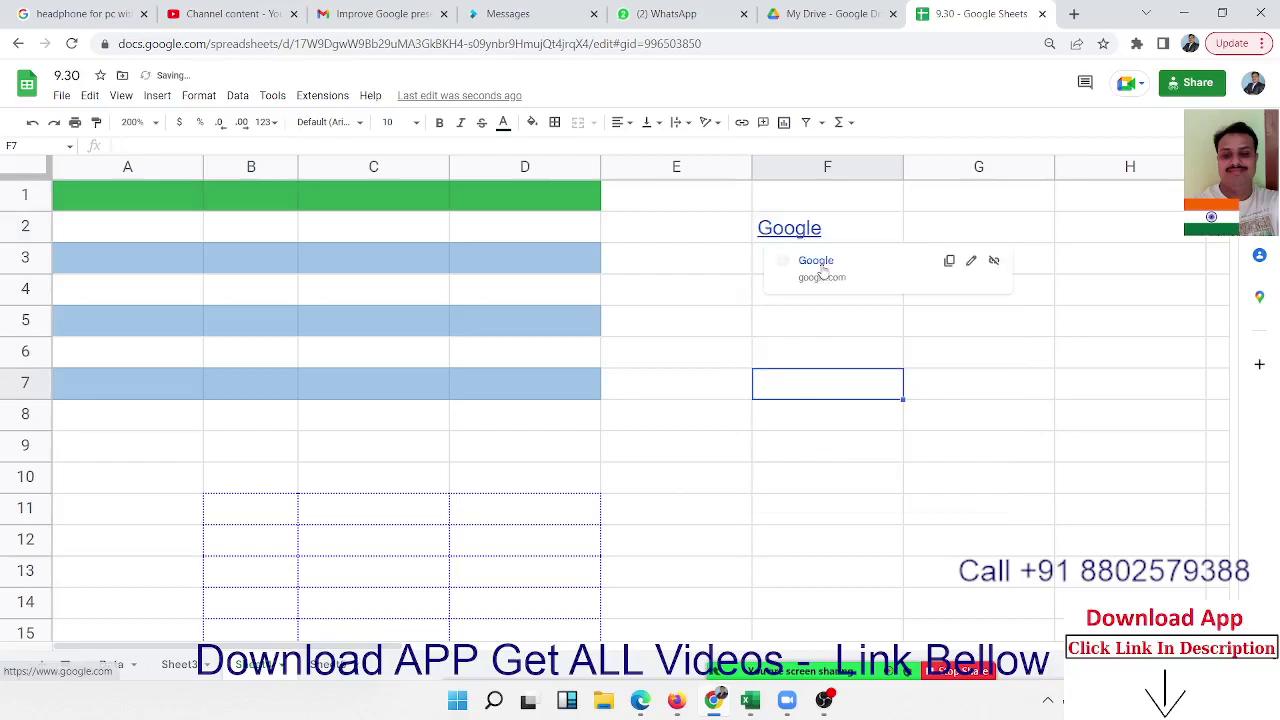
{"action": "left_click", "coordinate": [822, 269]}
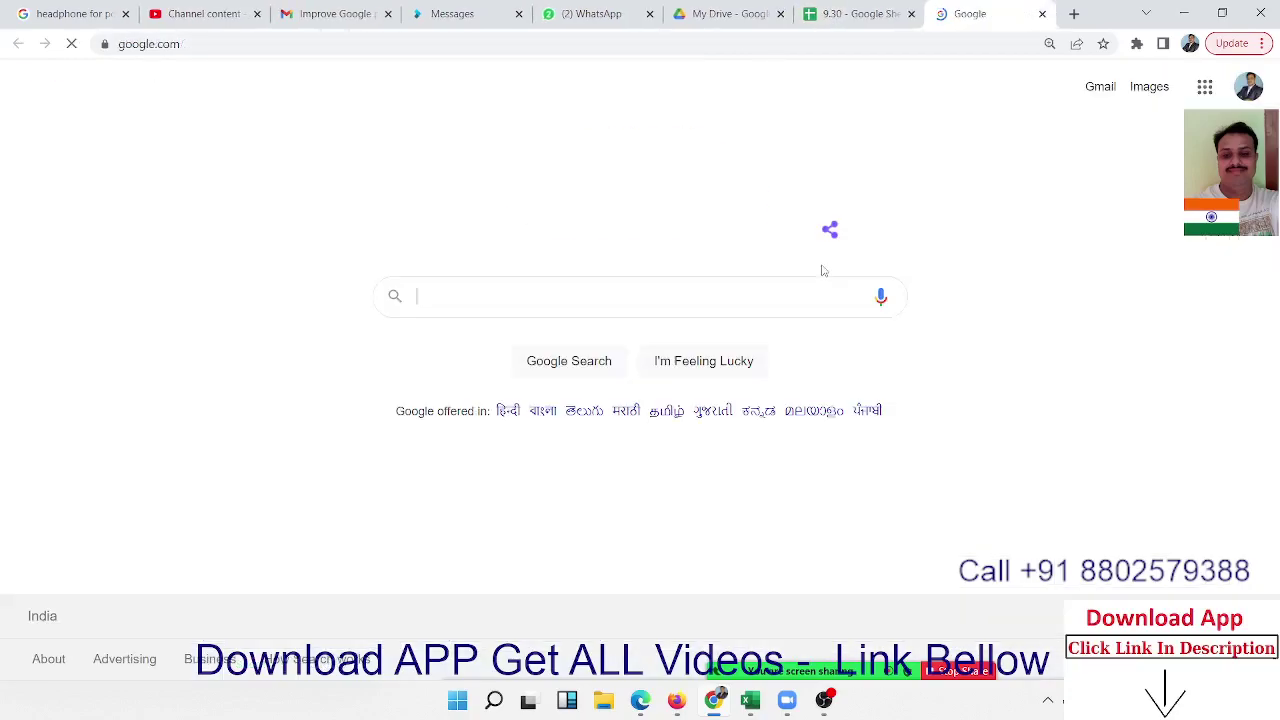
{"action": "left_click", "coordinate": [1041, 13]}
Enter 'IPT' in cell F3.
{"action": "left_click", "coordinate": [800, 335]}
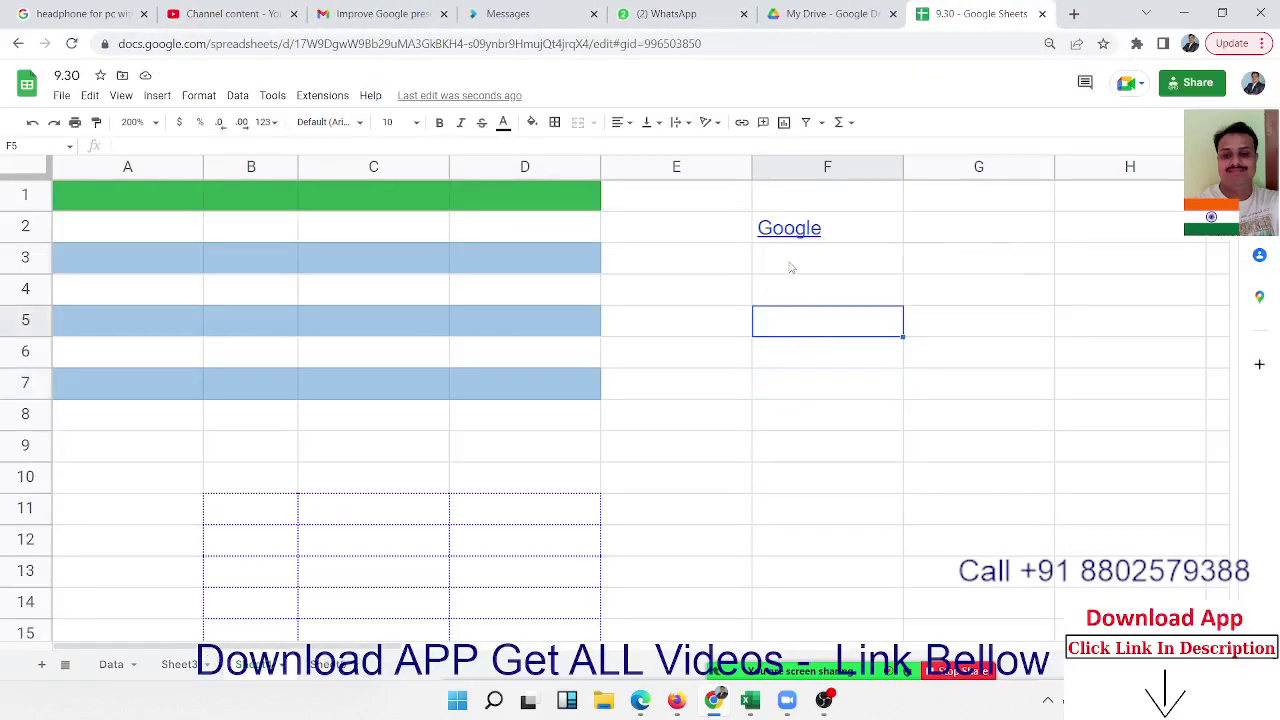
{"action": "left_click", "coordinate": [789, 266]}
{"action": "type", "text": "ww"}
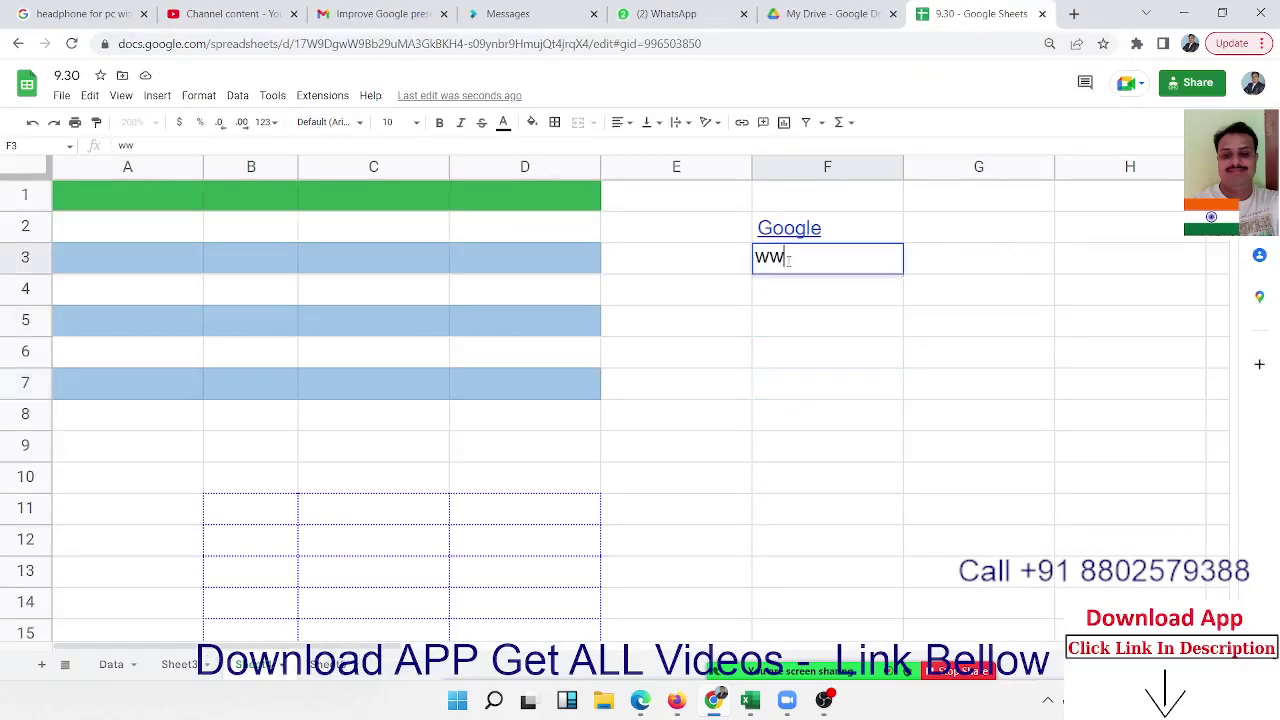
{"action": "key", "text": "BackSpace"}
{"action": "key", "text": "BackSpace"}
{"action": "type", "text": "IP"}
{"action": "type", "text": "T"}
{"action": "key", "text": "Return"}
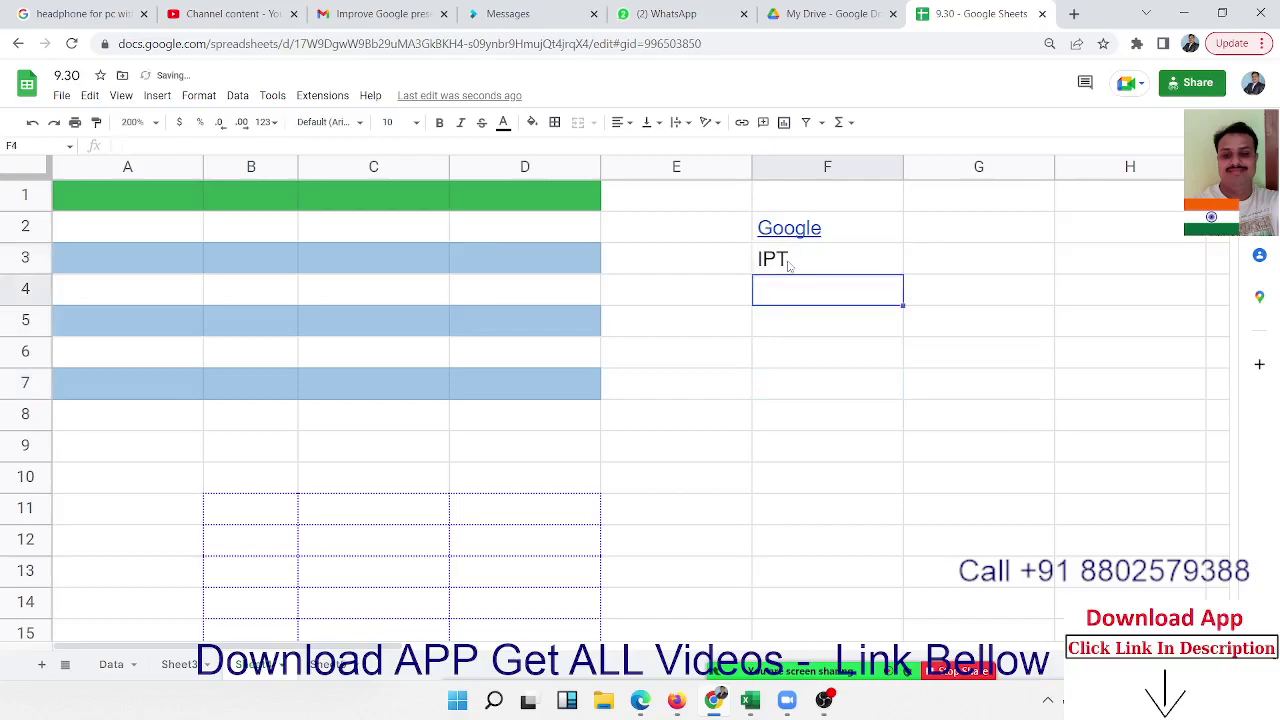
Link F3 to the IPT Excel School site (iptindia.com) and verify the link opens.
{"action": "left_click", "coordinate": [789, 262]}
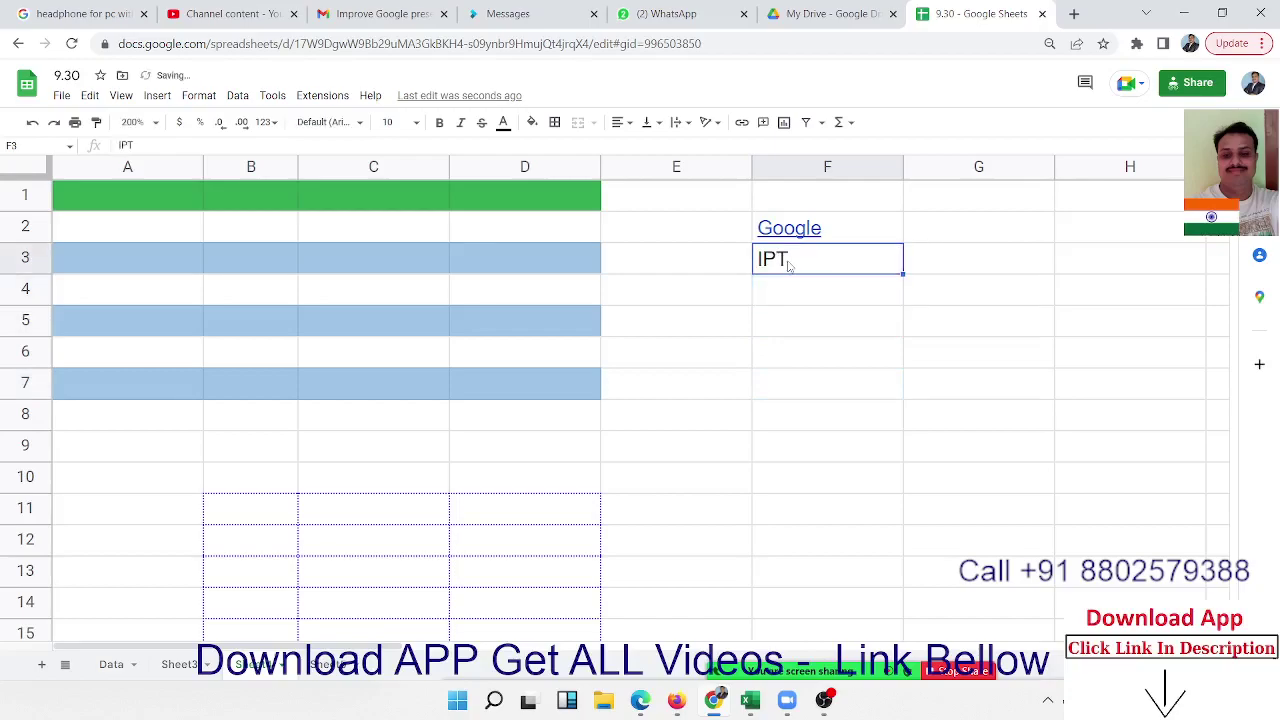
{"action": "left_click", "coordinate": [742, 122]}
{"action": "type", "text": "w"}
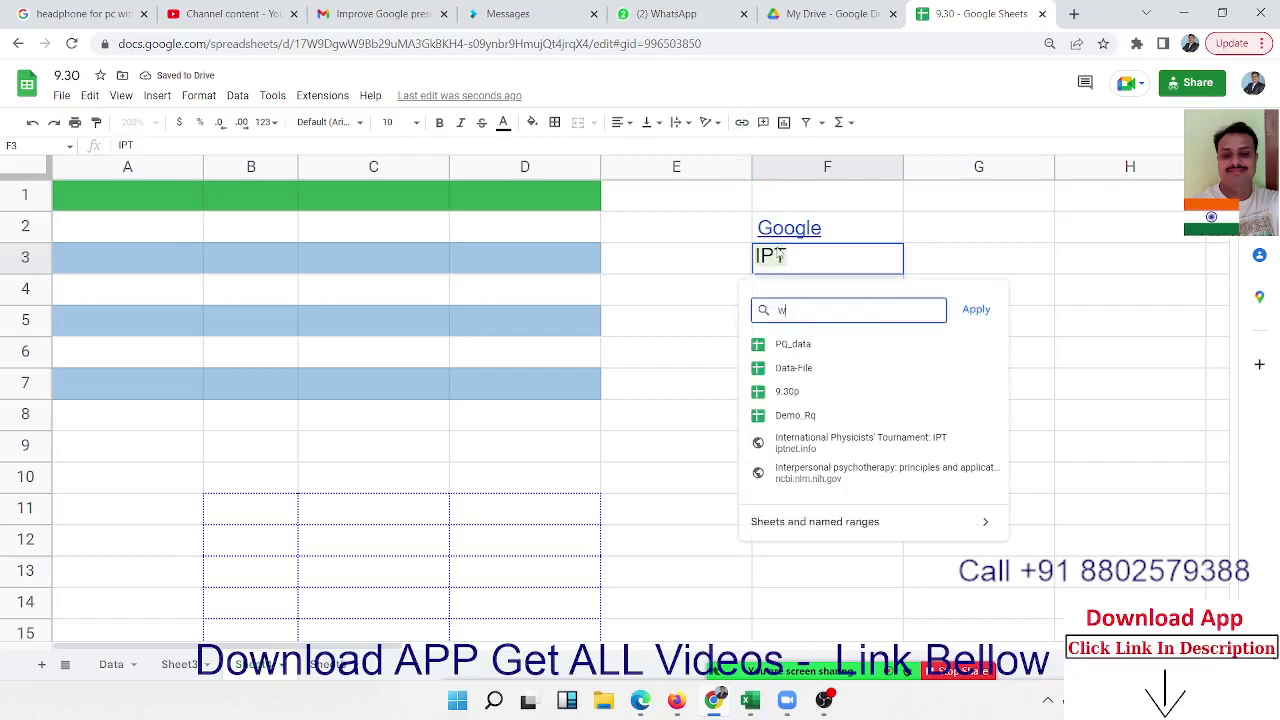
{"action": "type", "text": "ww.ip"}
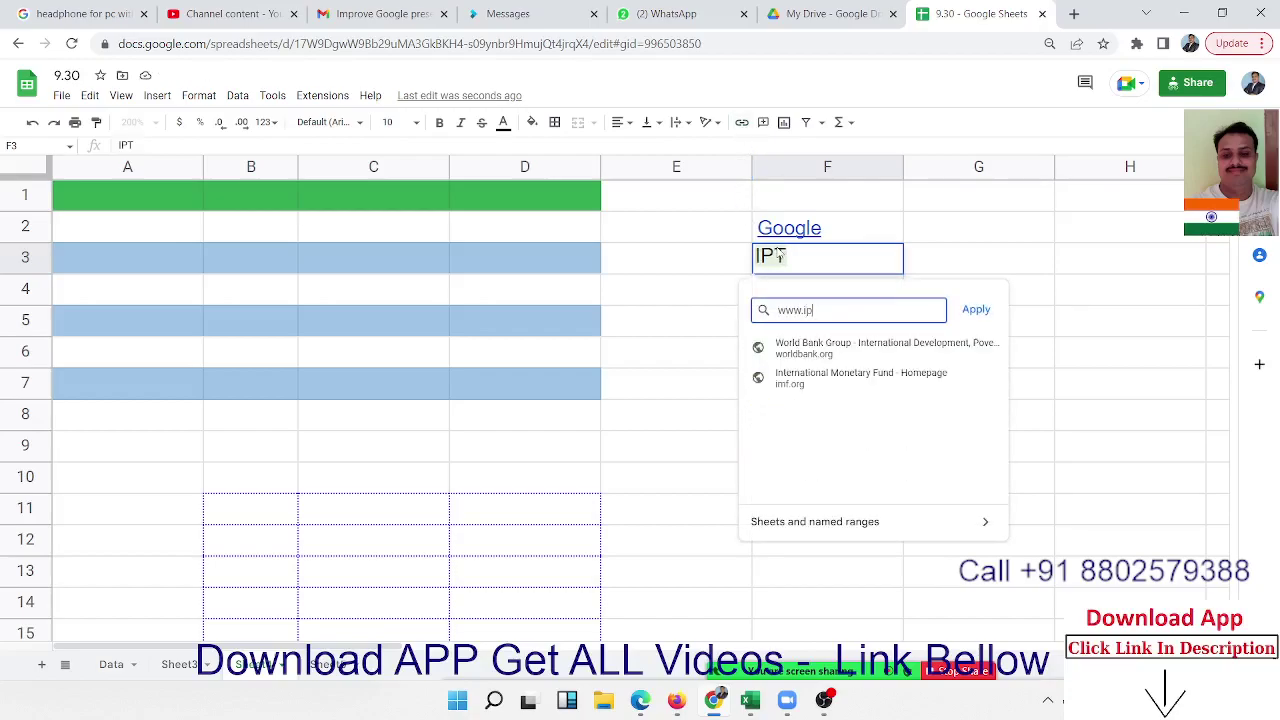
{"action": "type", "text": "tindia"}
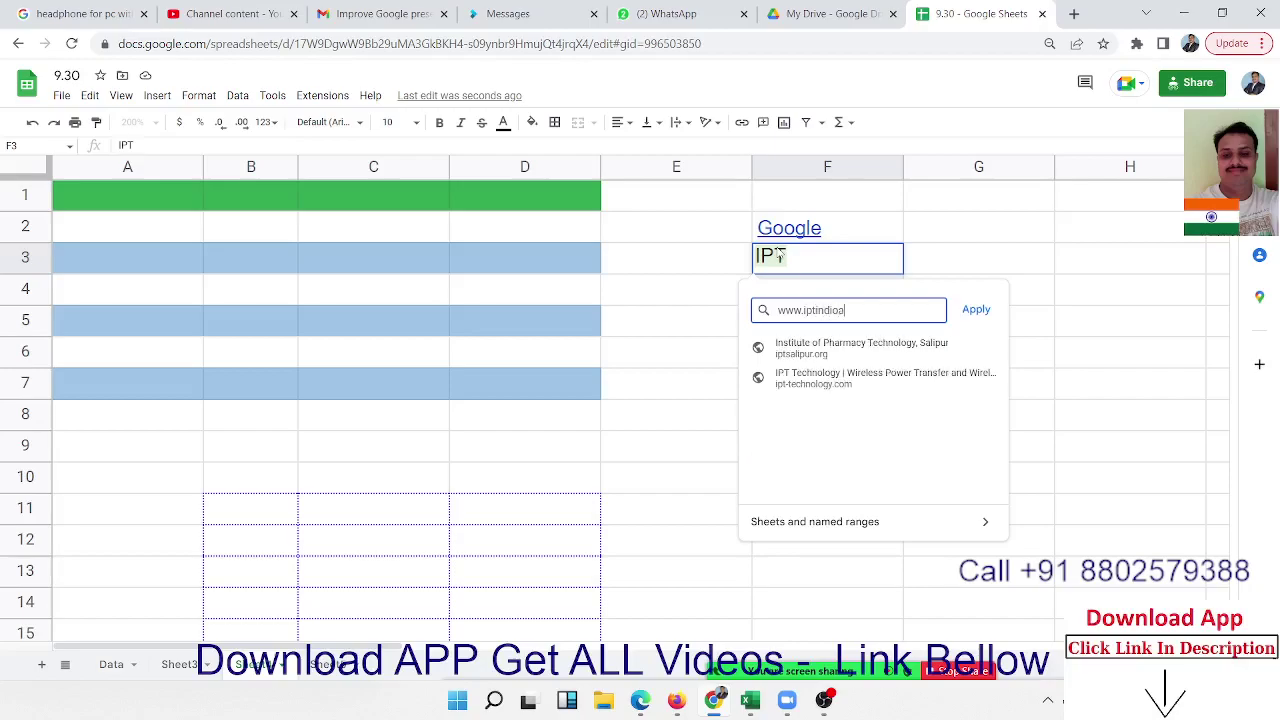
{"action": "key", "text": "BackSpace"}
{"action": "key", "text": "BackSpace"}
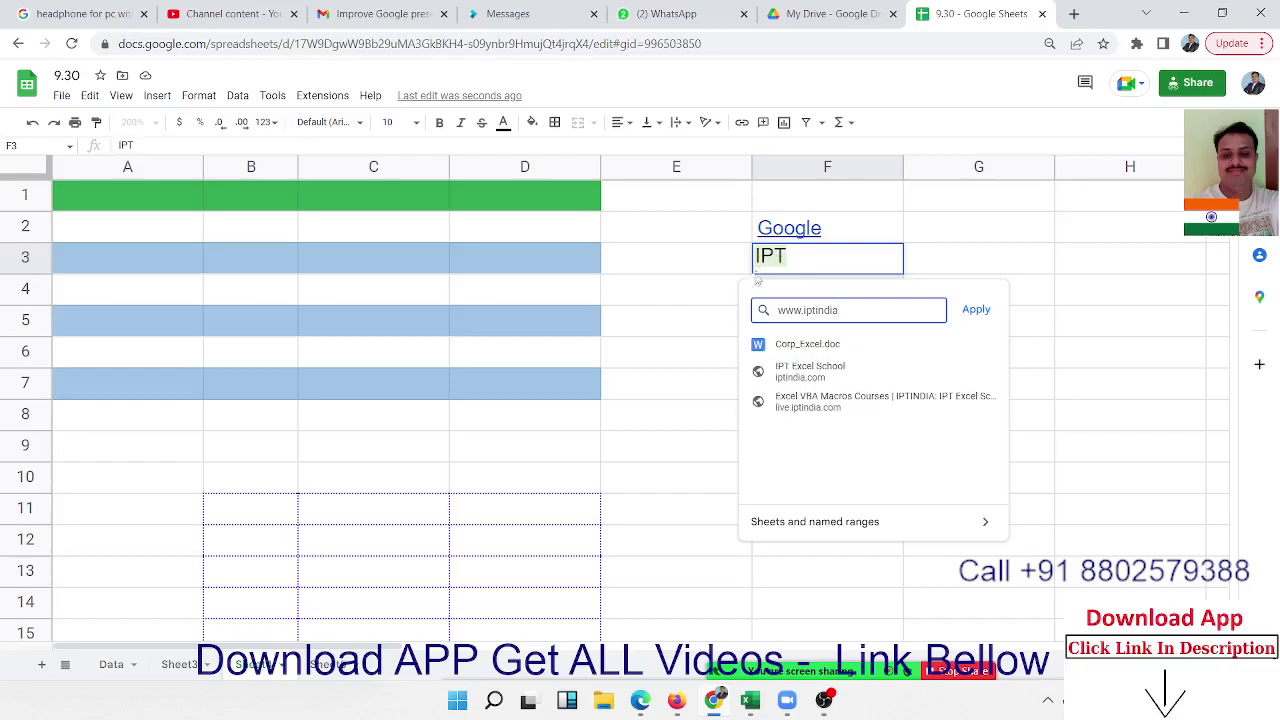
{"action": "left_click", "coordinate": [790, 375]}
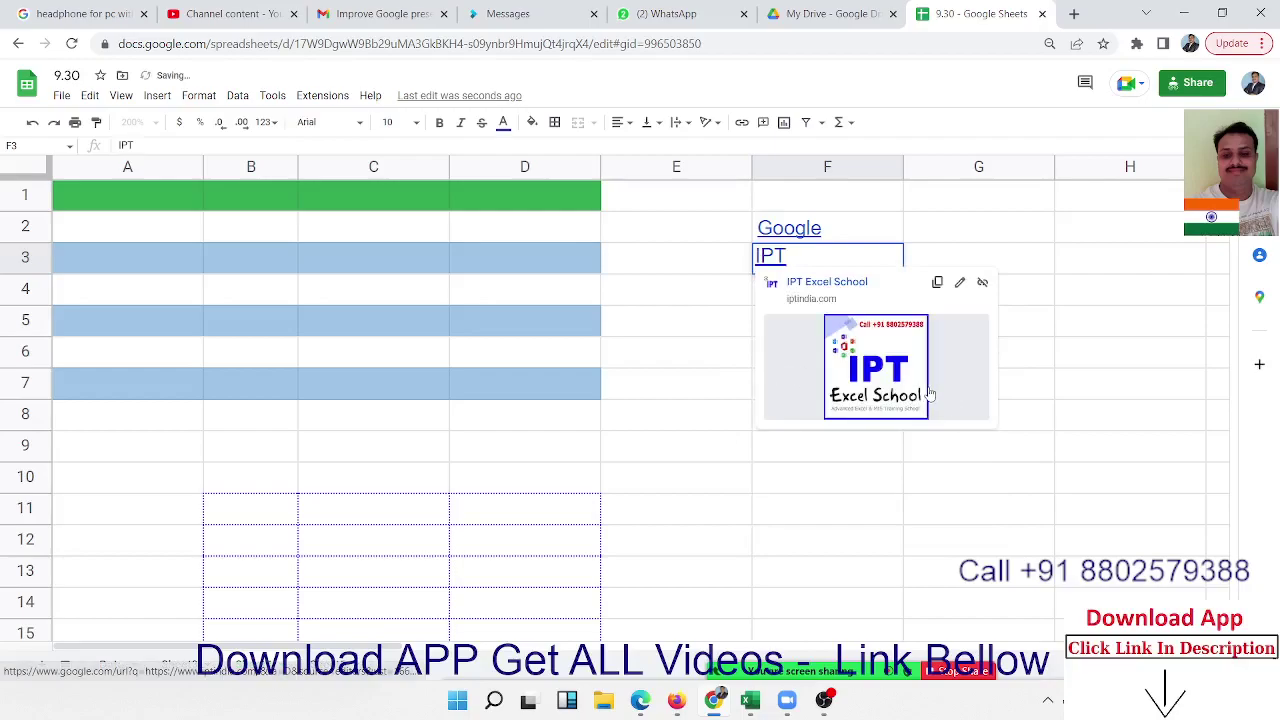
{"action": "left_click", "coordinate": [823, 477]}
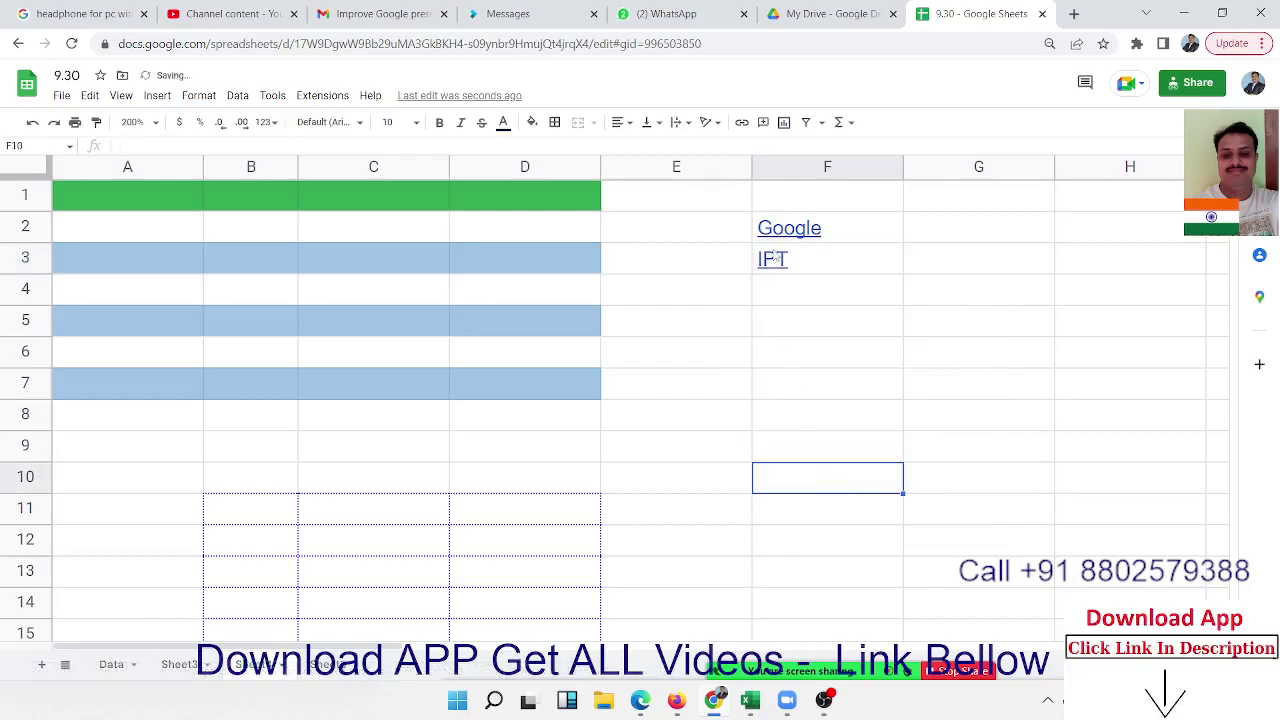
{"action": "mouse_move", "coordinate": [778, 259]}
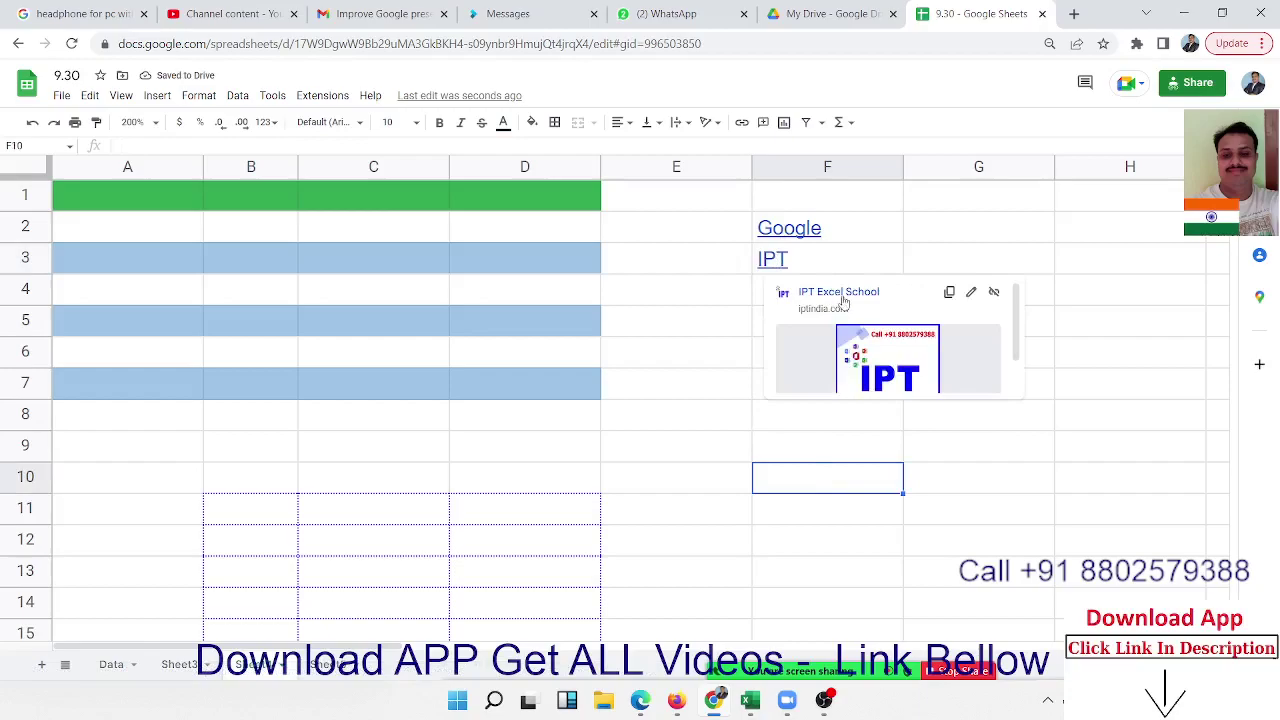
{"action": "left_click", "coordinate": [840, 293]}
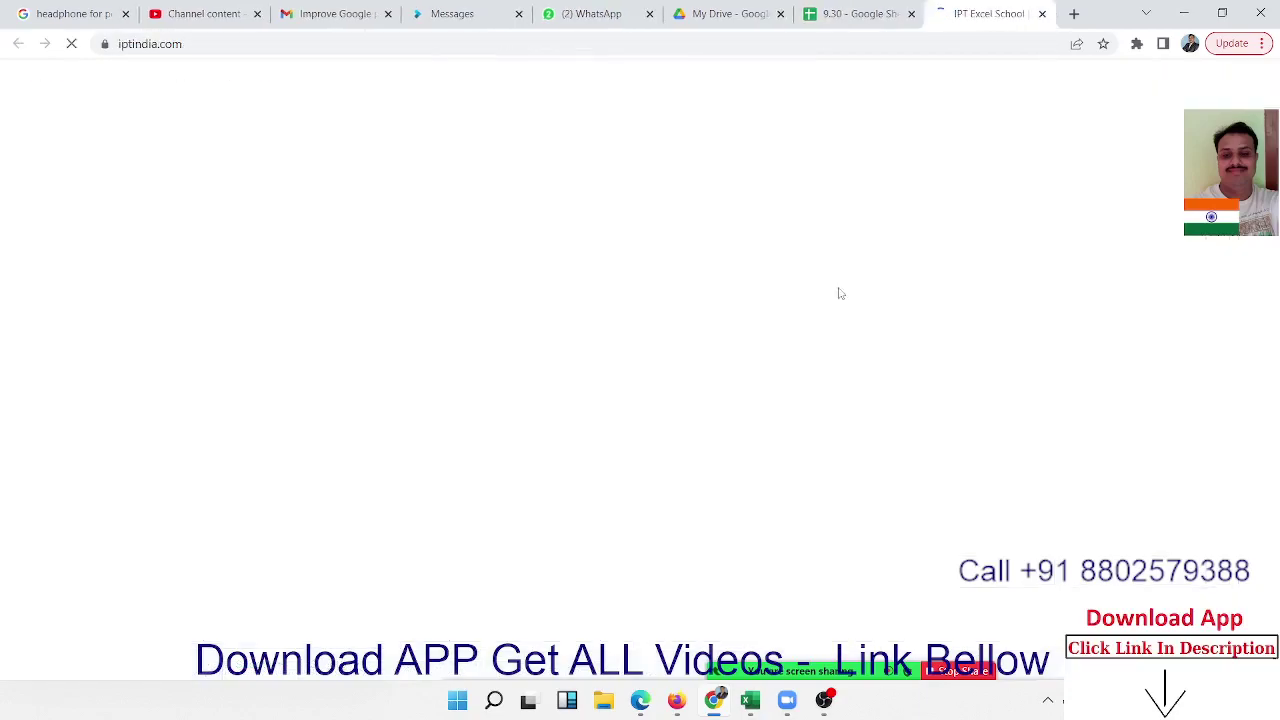
{"action": "left_click", "coordinate": [1042, 14]}
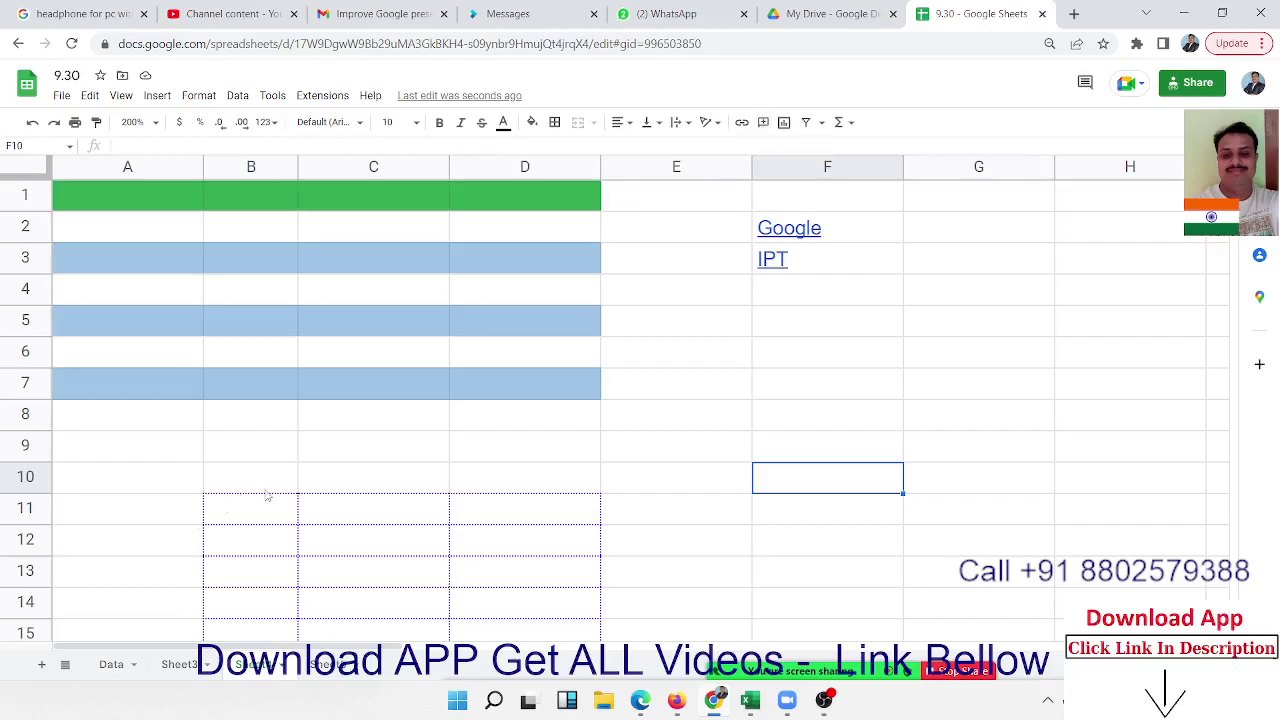
Go to the attendance sheet and select the Dep header cell C3.
{"action": "left_click", "coordinate": [170, 664]}
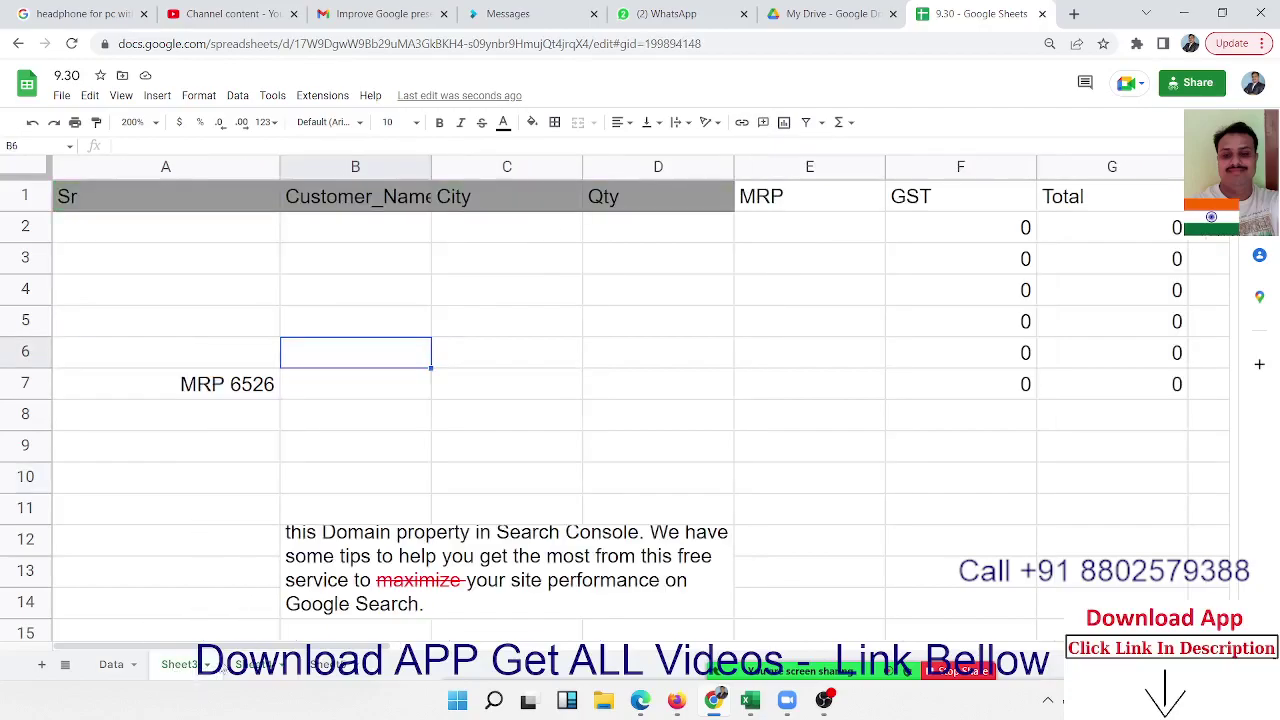
{"action": "left_click", "coordinate": [300, 665]}
{"action": "left_click", "coordinate": [338, 665]}
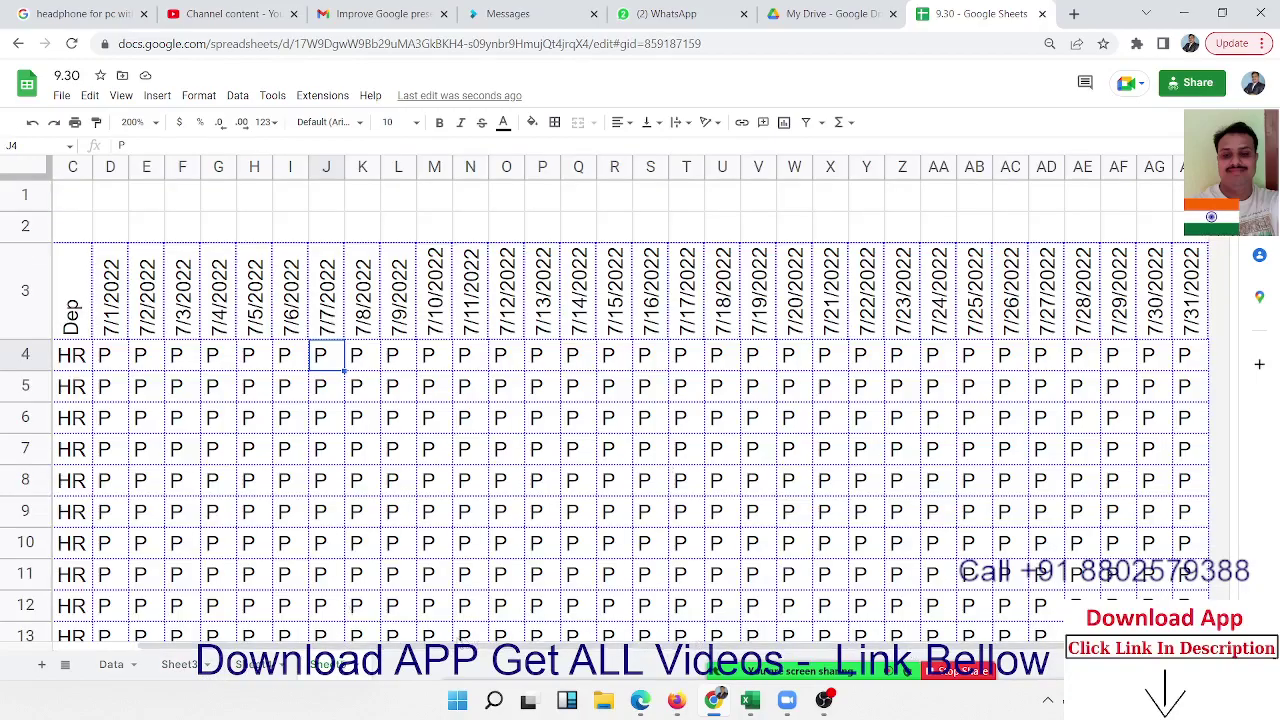
{"action": "scroll", "coordinate": [208, 574], "scroll_direction": "left", "scroll_amount": 2}
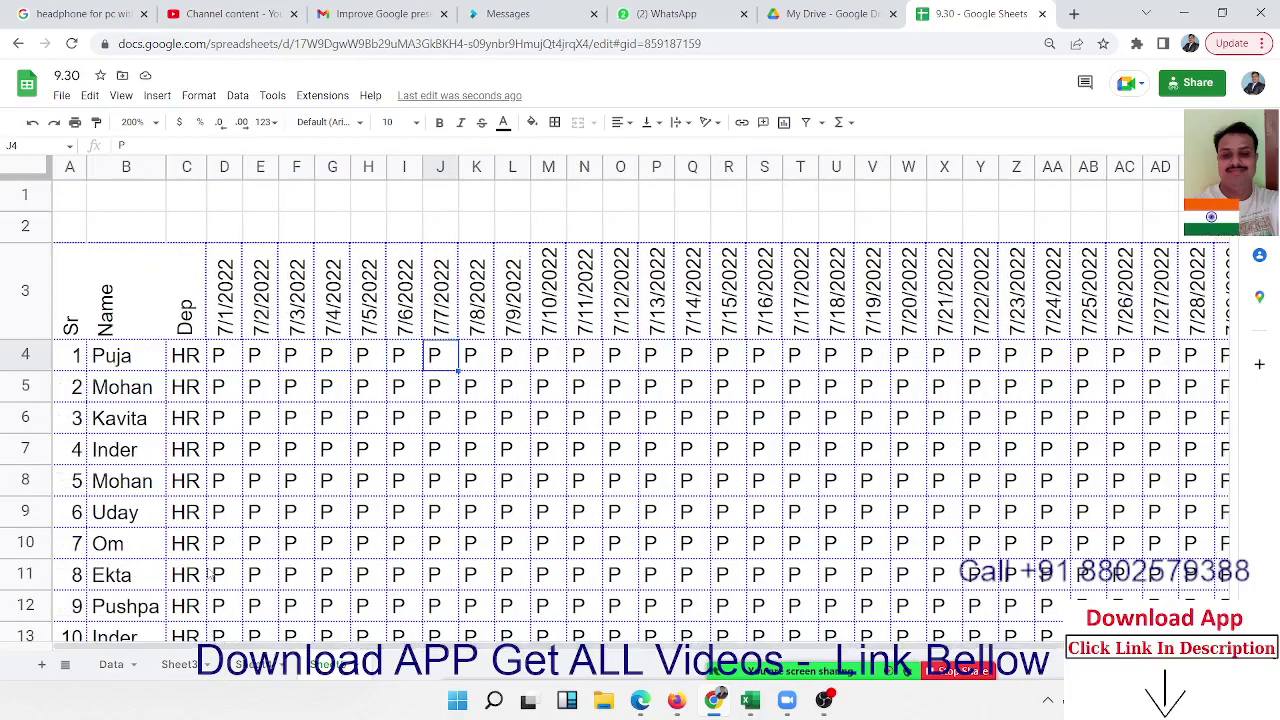
{"action": "left_click", "coordinate": [184, 300]}
{"action": "left_click", "coordinate": [148, 302]}
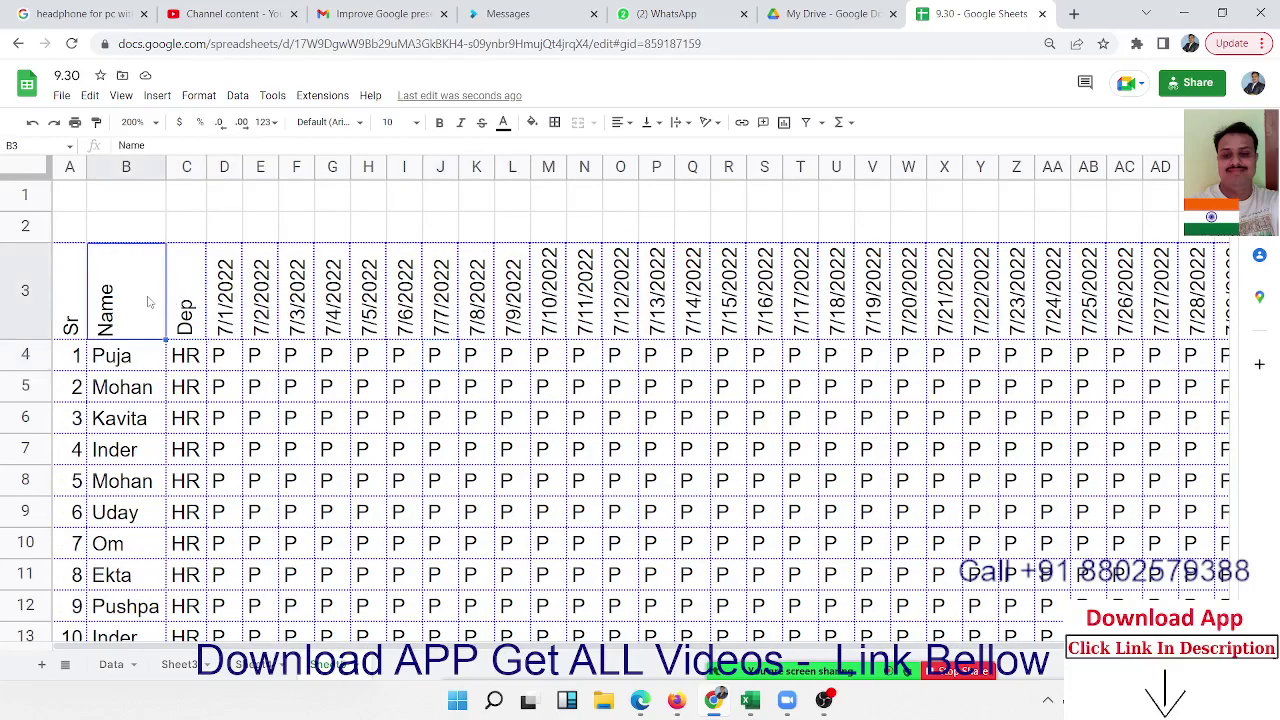
{"action": "key", "text": "Right"}
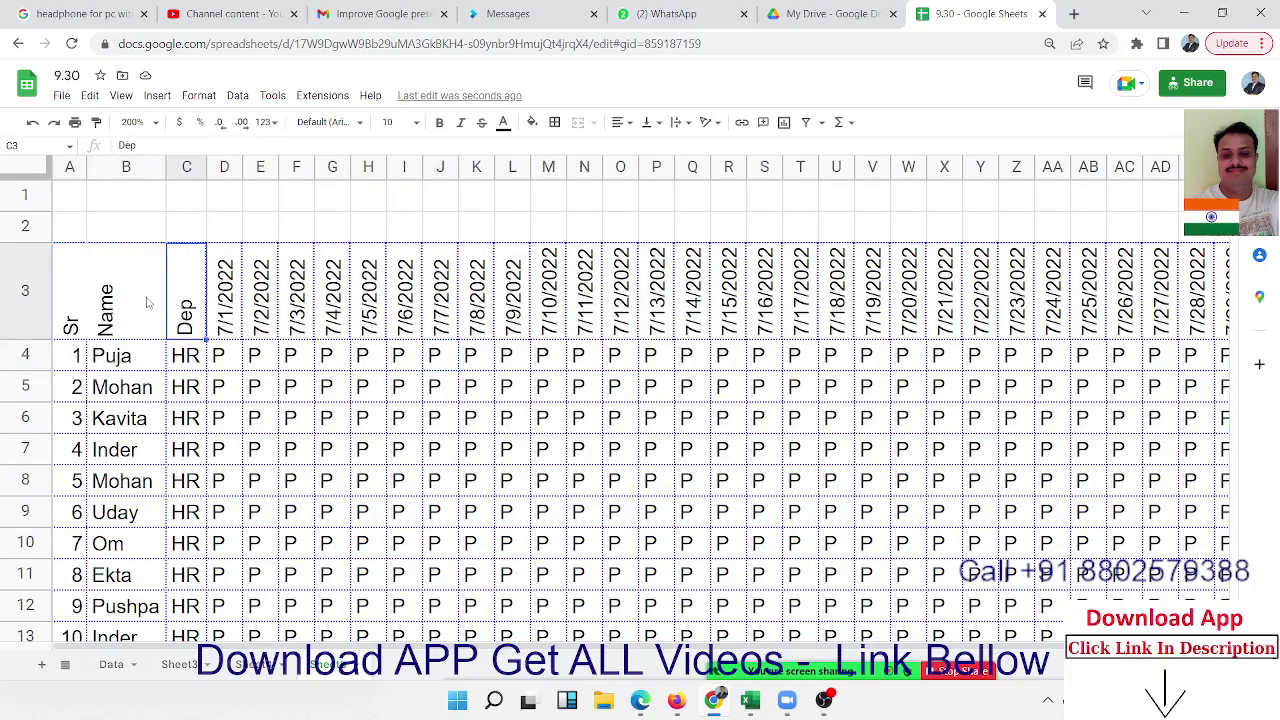
Post the comment 'This Joining Department' on cell C3.
{"action": "left_click", "coordinate": [762, 122]}
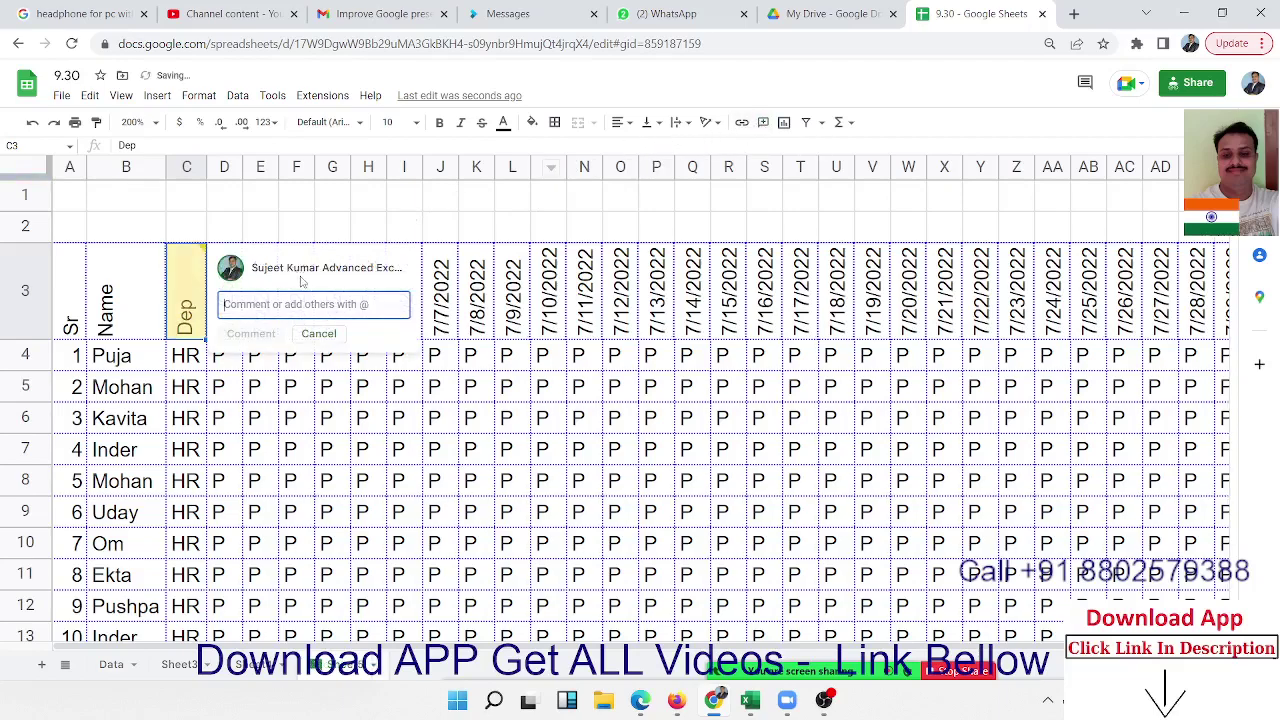
{"action": "type", "text": "This"}
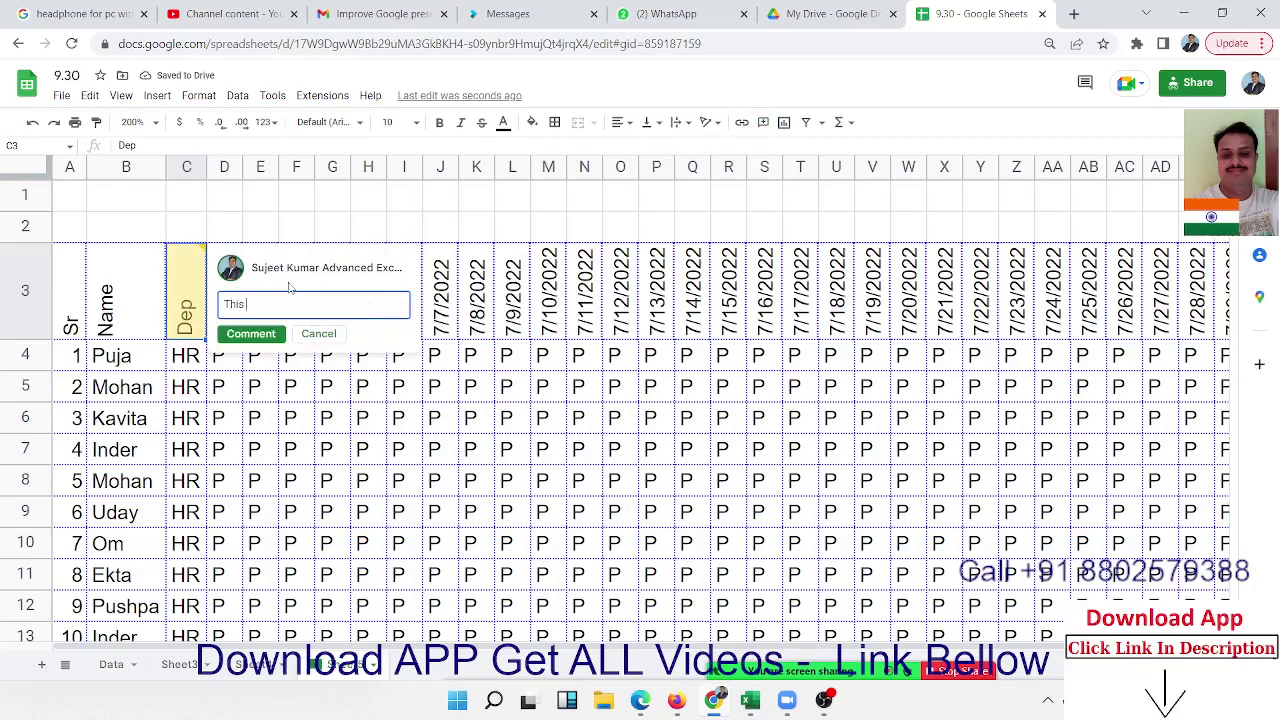
{"action": "type", "text": "njg"}
{"action": "left_click", "coordinate": [246, 340]}
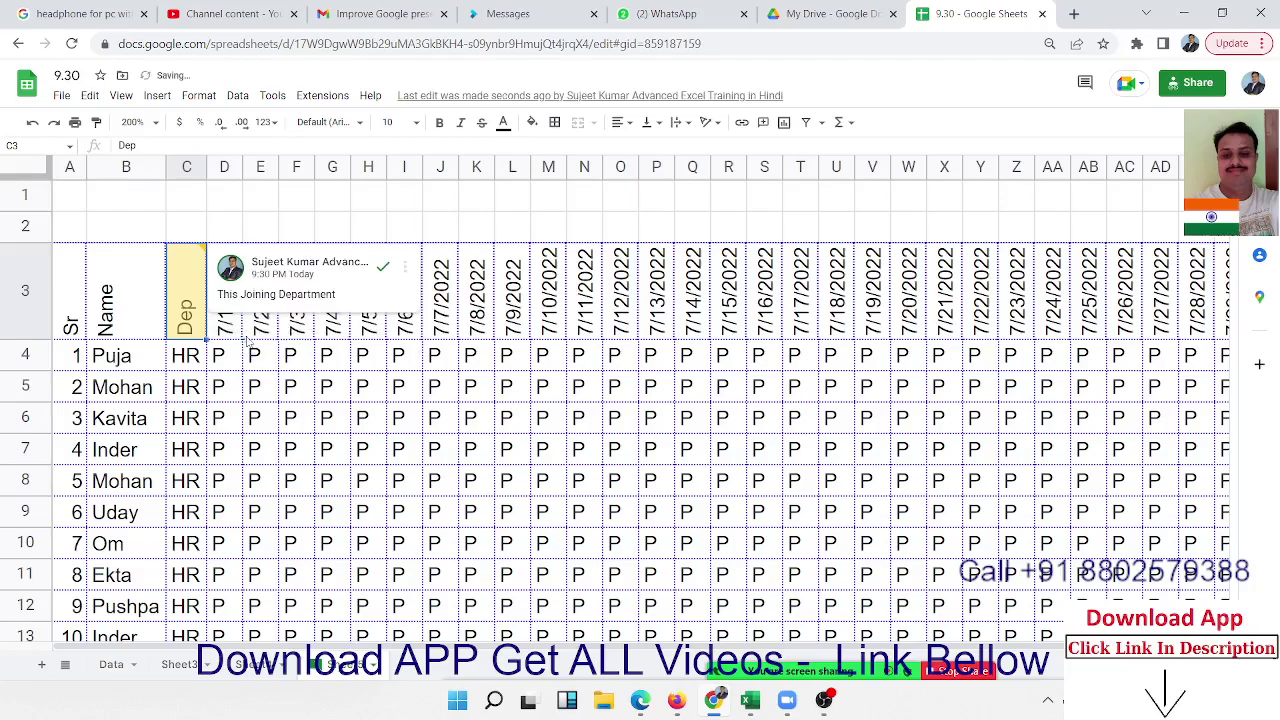
{"action": "left_click", "coordinate": [290, 390]}
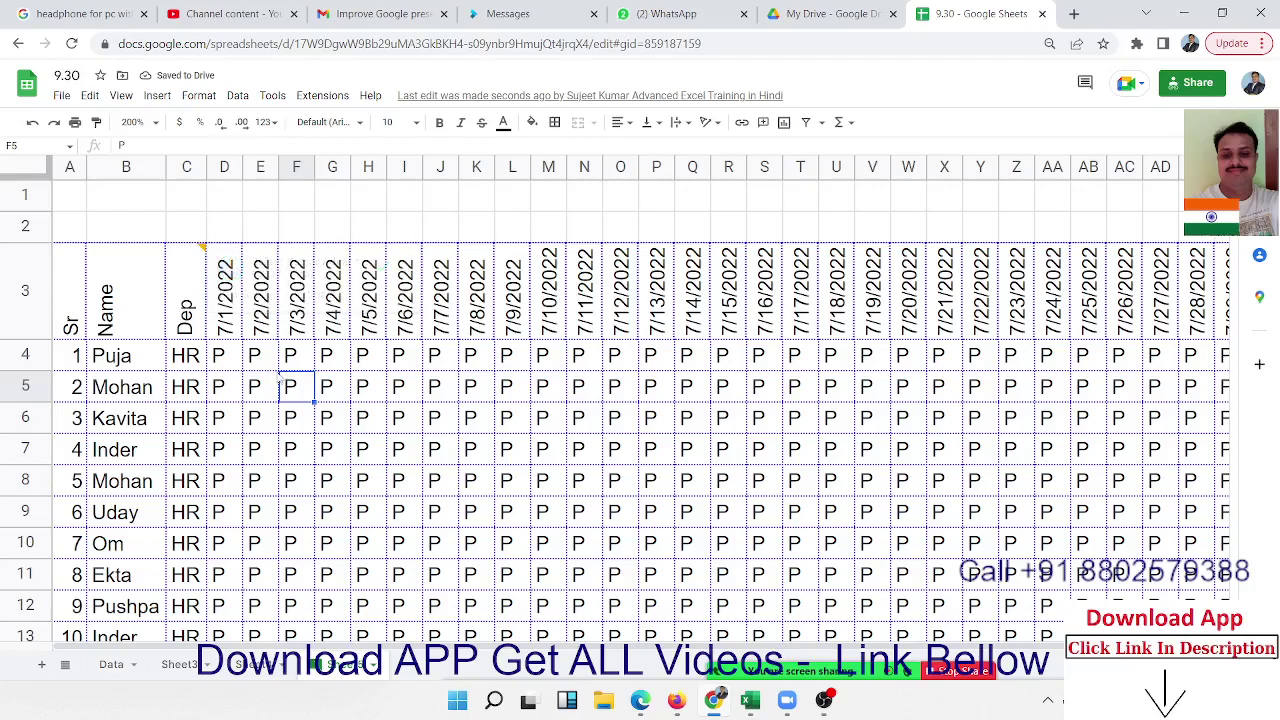
{"action": "mouse_move", "coordinate": [175, 281]}
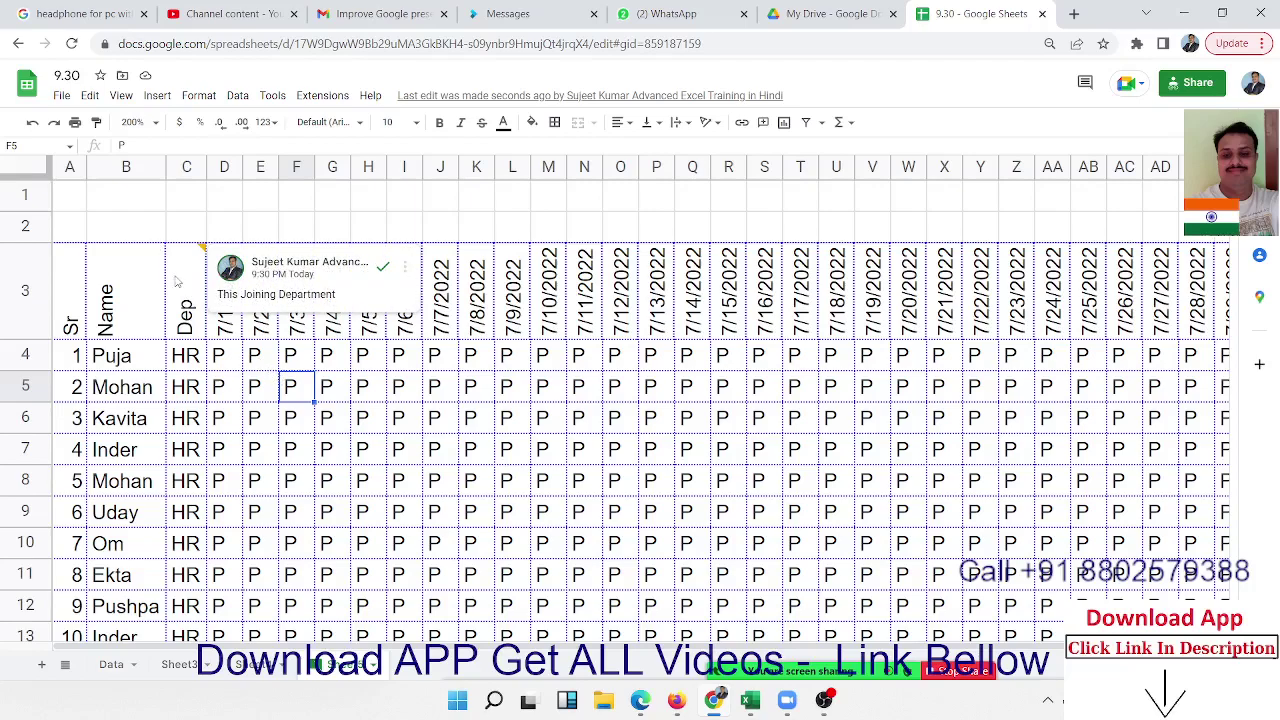
{"action": "left_click", "coordinate": [614, 385]}
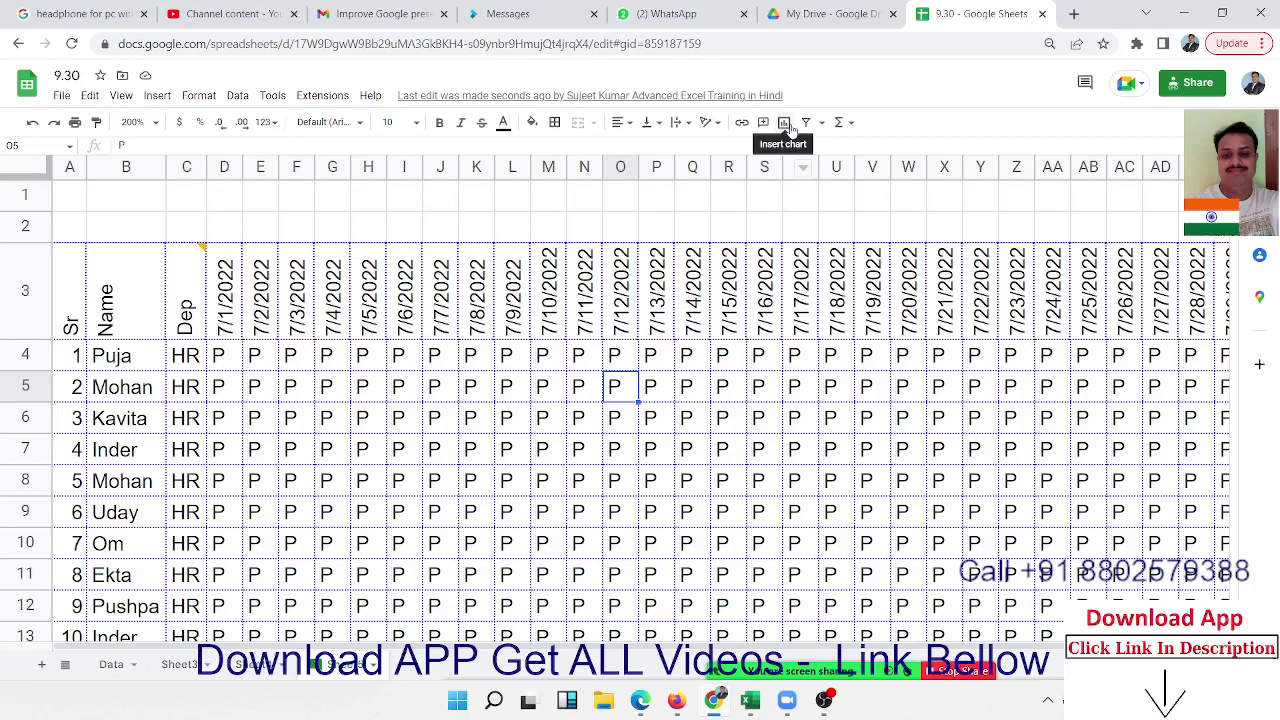
Add a new blank sheet to the workbook after glancing at the Data sheet.
{"action": "left_click", "coordinate": [122, 667]}
{"action": "scroll", "coordinate": [550, 496], "scroll_direction": "down", "scroll_amount": 2}
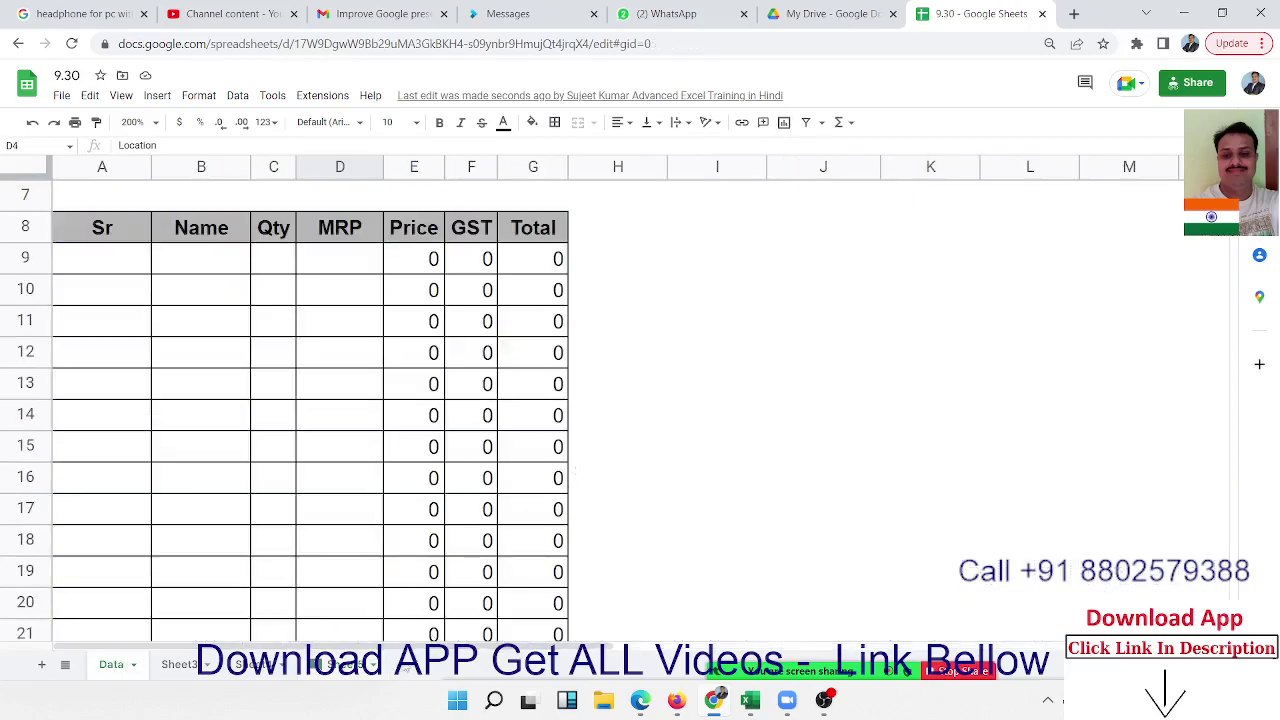
{"action": "left_click", "coordinate": [340, 664]}
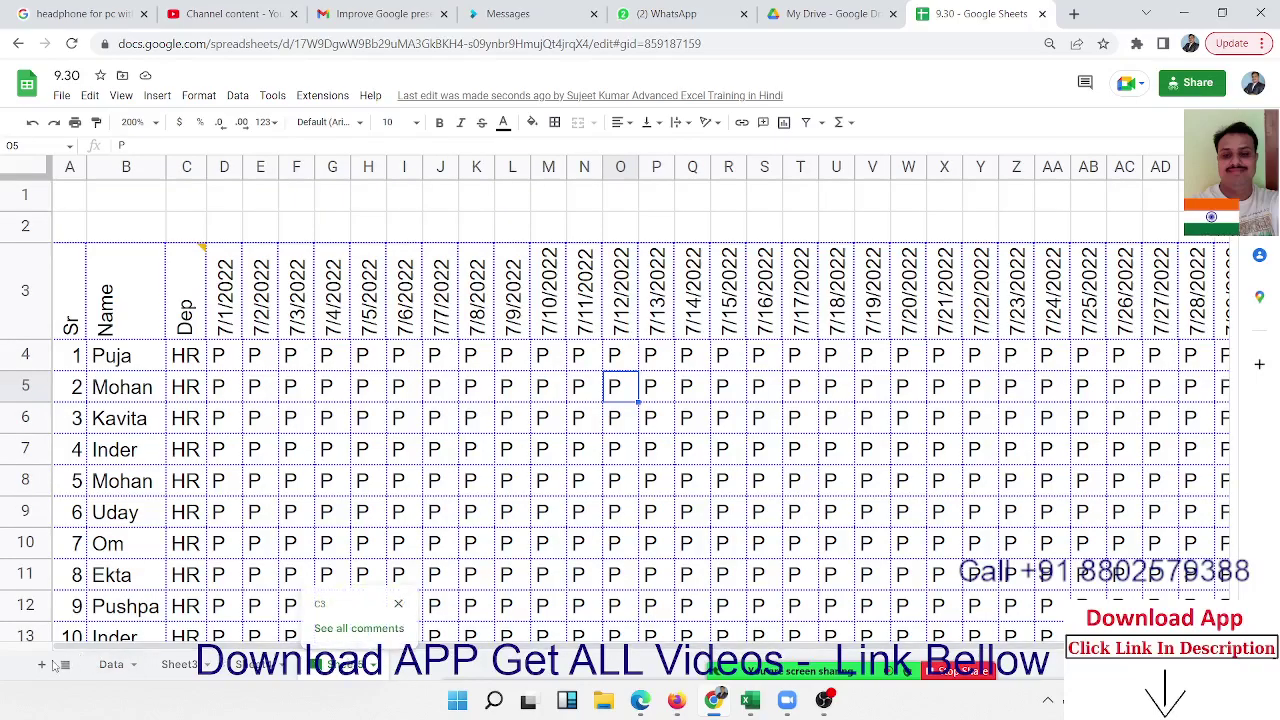
{"action": "left_click", "coordinate": [42, 664]}
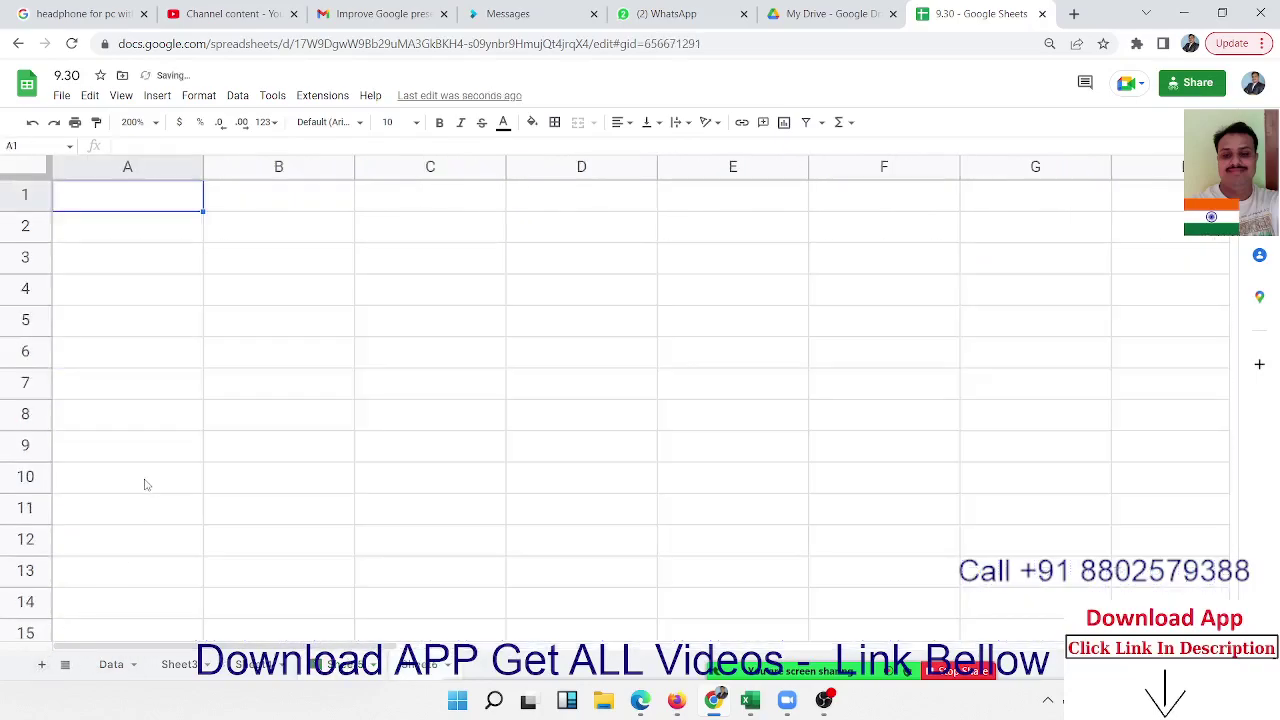
Enter the headers Month in A1 and Sales in B1.
{"action": "type", "text": "Mont"}
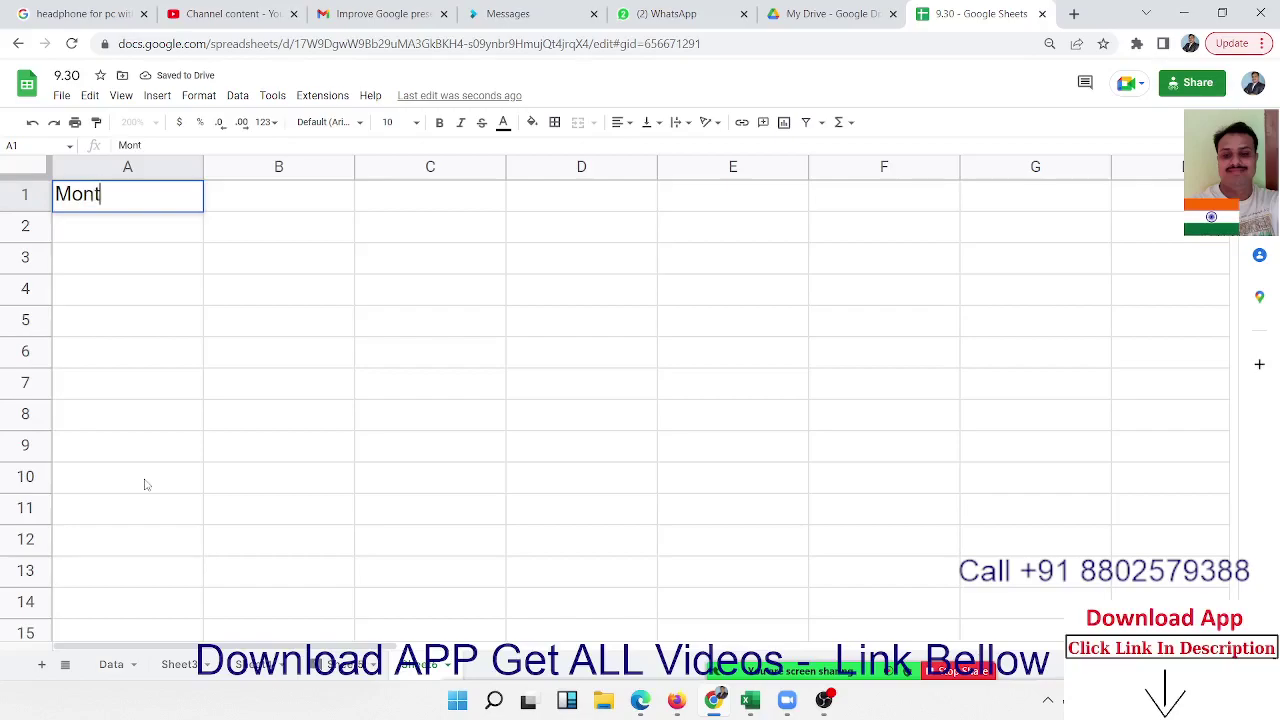
{"action": "type", "text": "h"}
{"action": "key", "text": "Return"}
{"action": "key", "text": "Right"}
{"action": "key", "text": "Up"}
{"action": "type", "text": "Sa"}
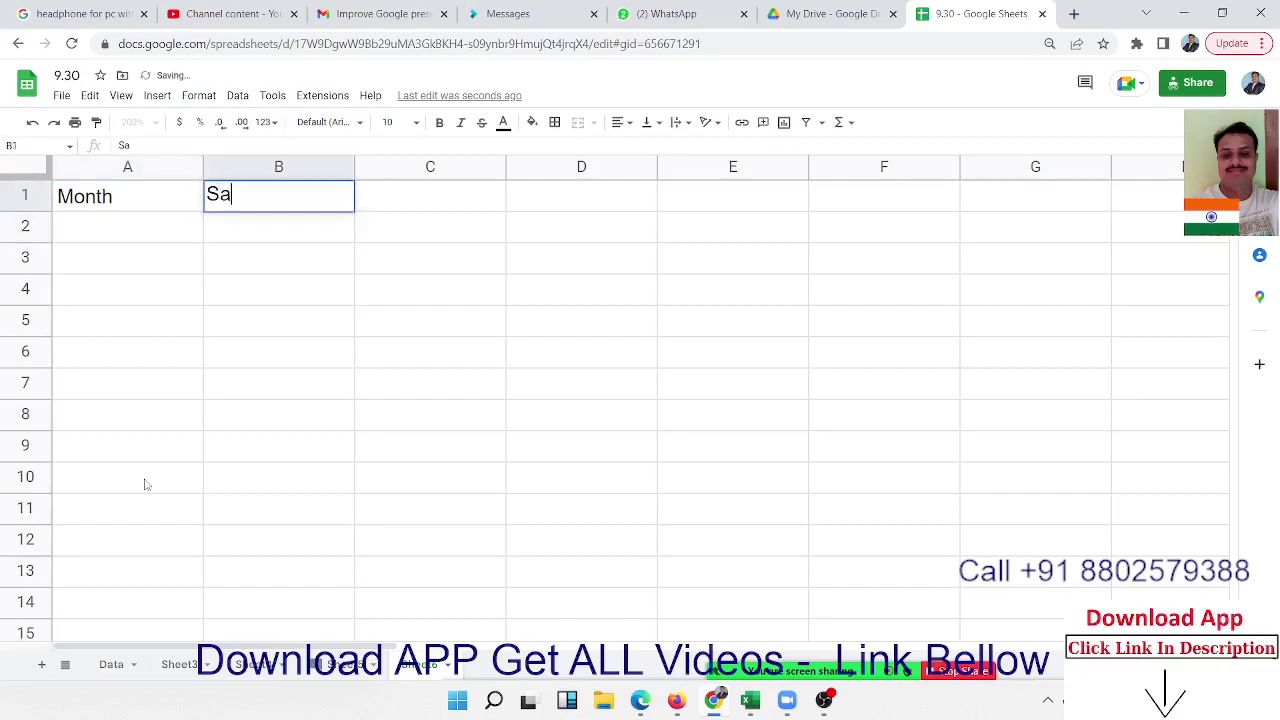
{"action": "type", "text": "les"}
{"action": "key", "text": "Return"}
Enter Jan in A2, fixing the typo, and fill Feb through Jul down to A8.
{"action": "key", "text": "Left"}
{"action": "type", "text": "JAn"}
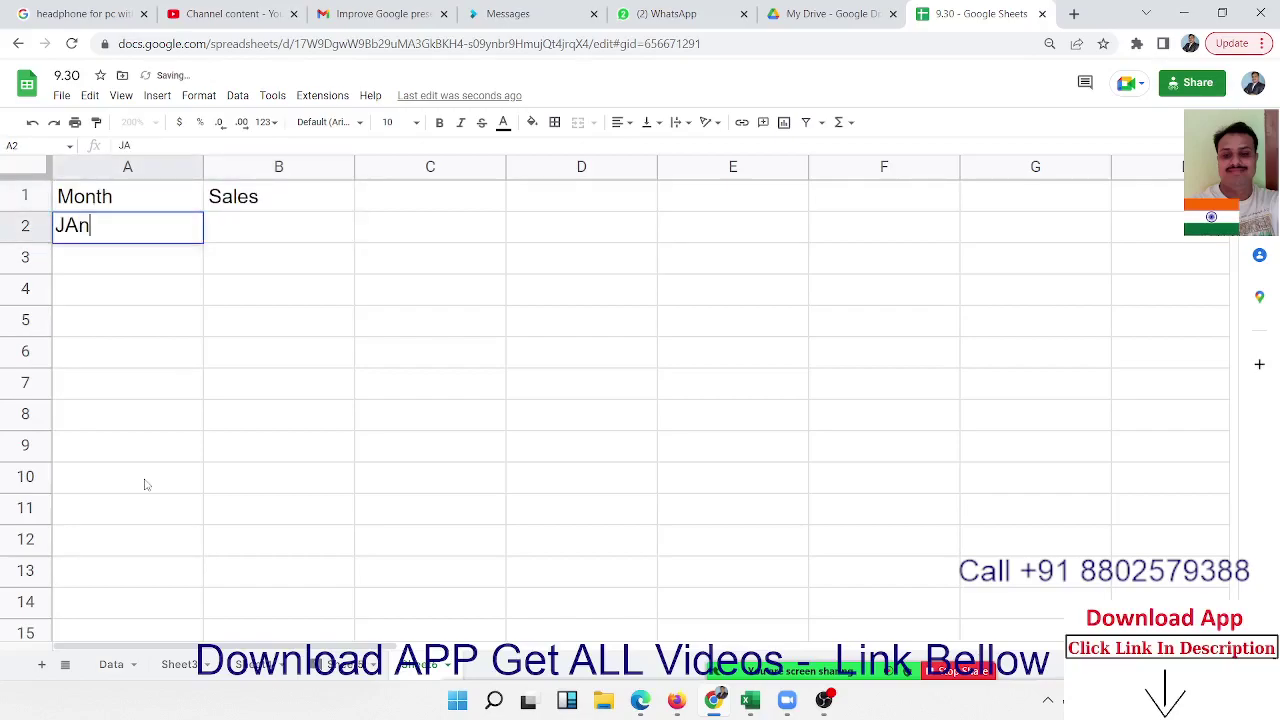
{"action": "key", "text": "Return"}
{"action": "double_click", "coordinate": [94, 218]}
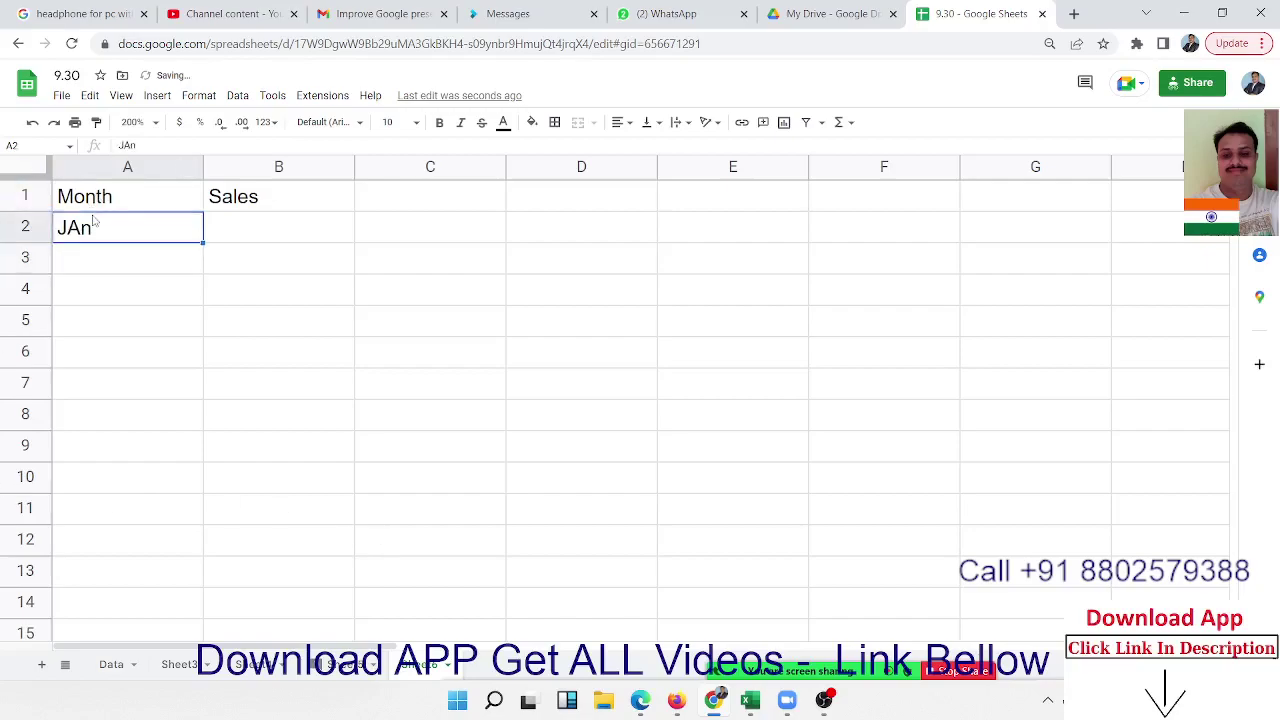
{"action": "key", "text": "BackSpace"}
{"action": "key", "text": "BackSpace"}
{"action": "type", "text": "an"}
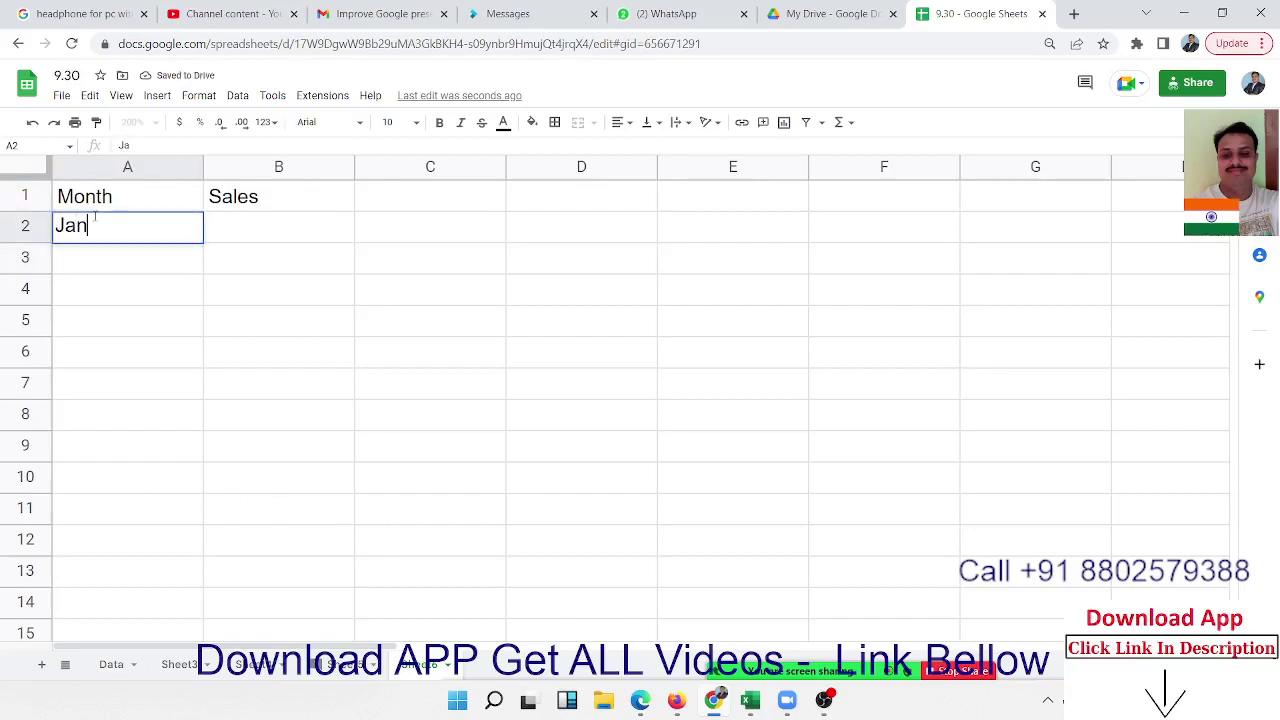
{"action": "key", "text": "Return"}
{"action": "left_click", "coordinate": [97, 232]}
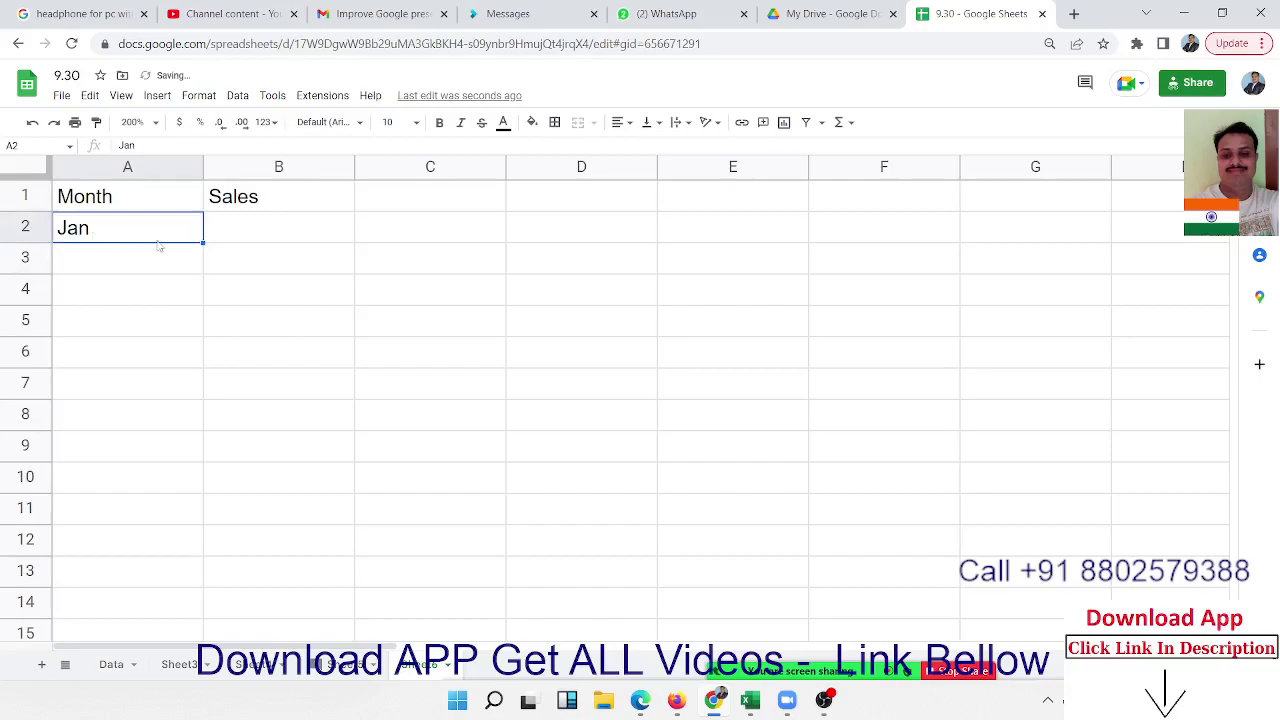
{"action": "left_click_drag", "start_coordinate": [200, 241], "coordinate": [201, 418]}
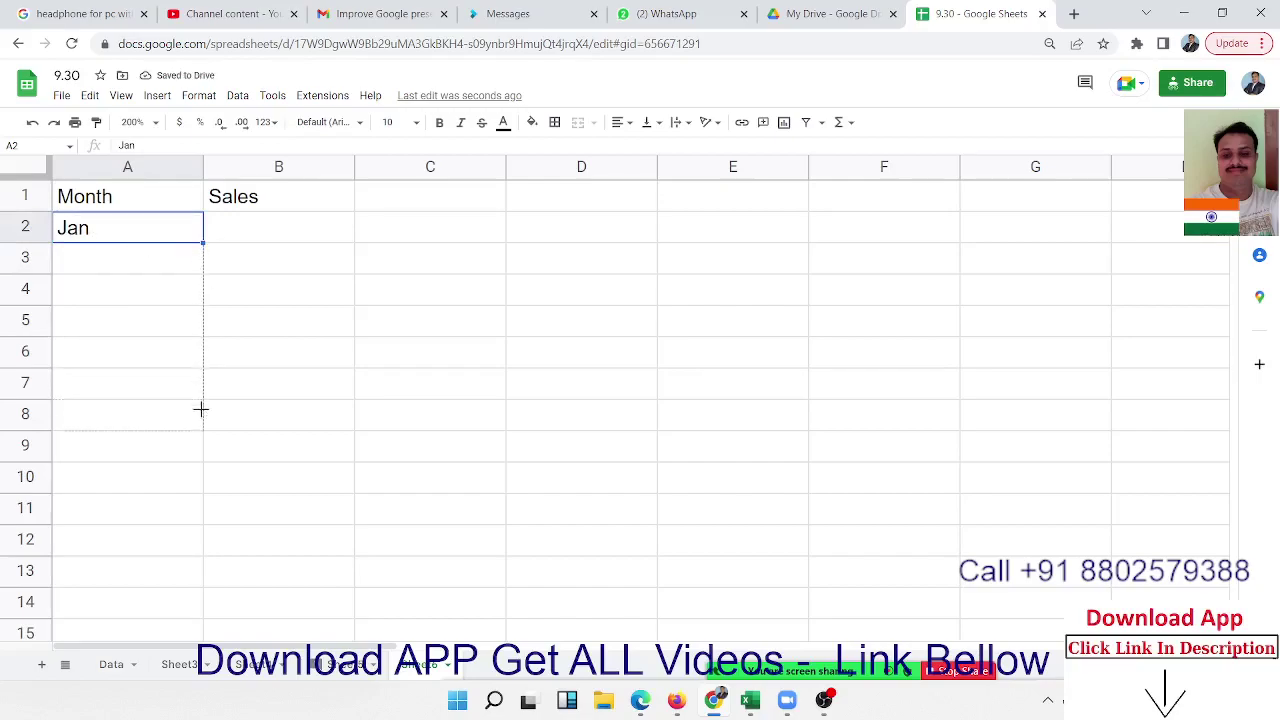
Enter sales 85, 36, 65, 36, 52, 36, 85 into B2:B8.
{"action": "left_click", "coordinate": [281, 238]}
{"action": "type", "text": "8"}
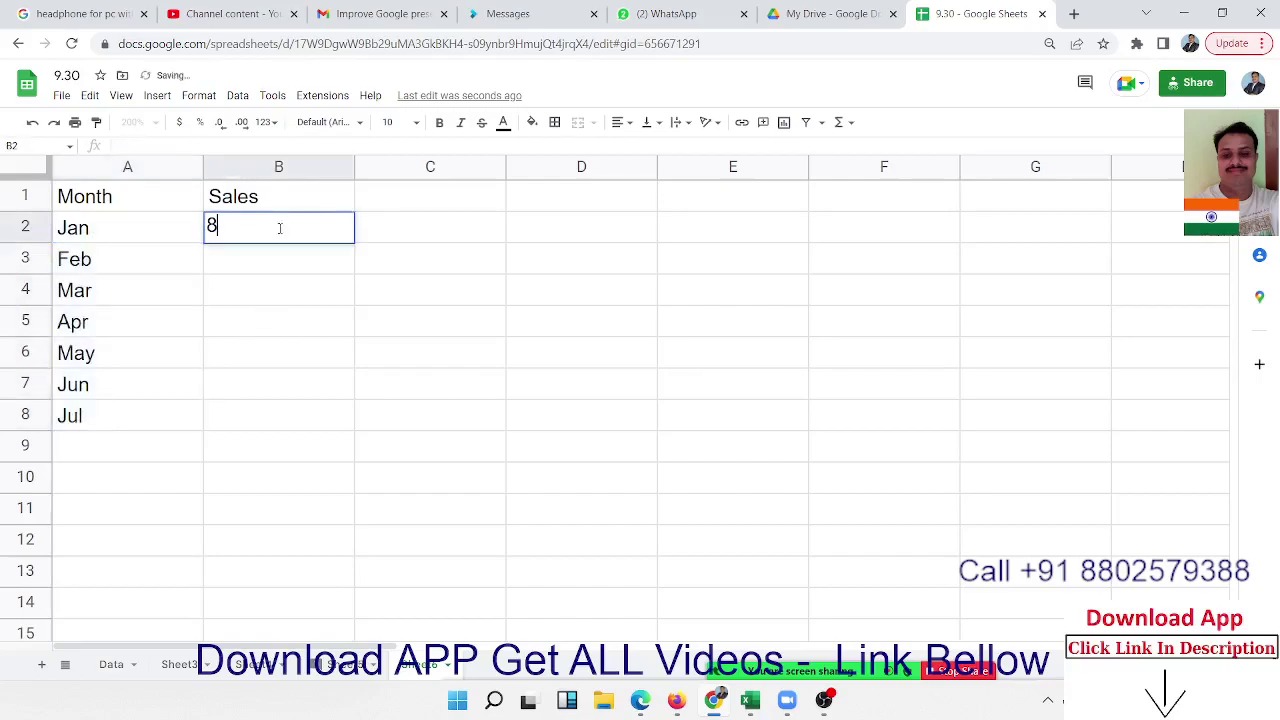
{"action": "type", "text": "5"}
{"action": "key", "text": "Return"}
{"action": "type", "text": "36"}
{"action": "key", "text": "Return"}
{"action": "type", "text": "65"}
{"action": "key", "text": "Return"}
{"action": "type", "text": "36"}
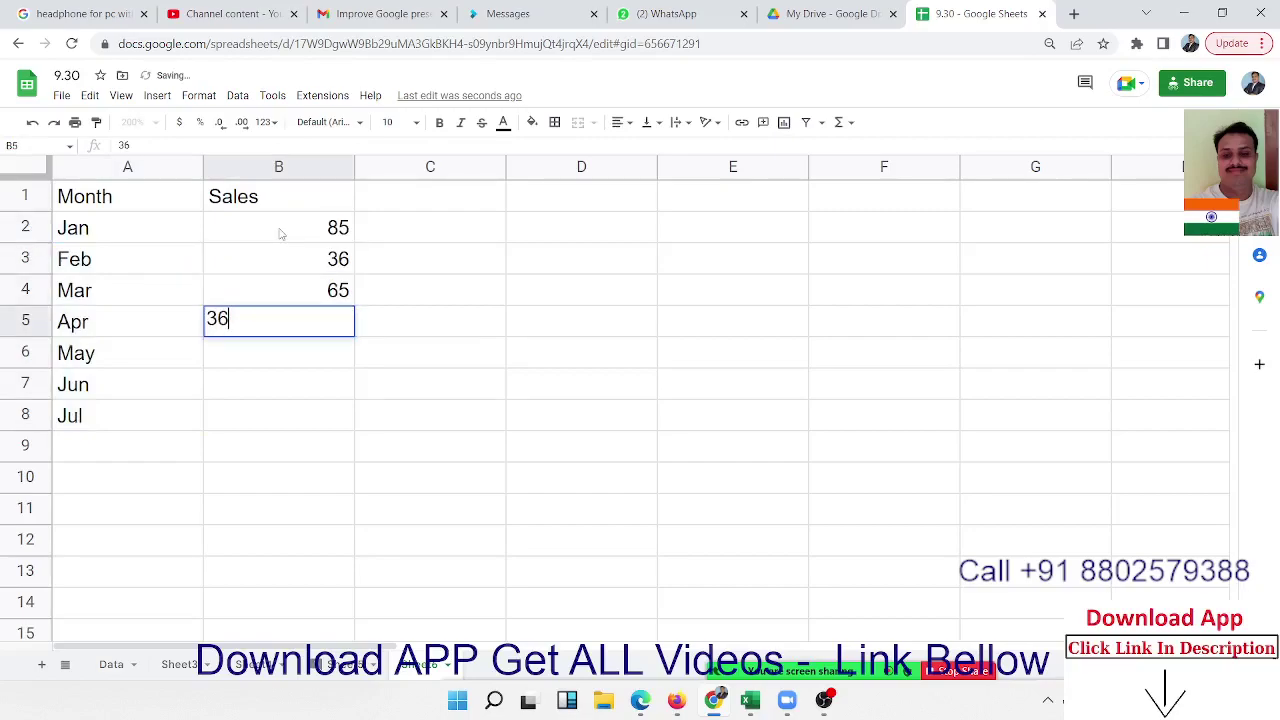
{"action": "key", "text": "Return"}
{"action": "type", "text": "52 36"}
{"action": "key", "text": "Return"}
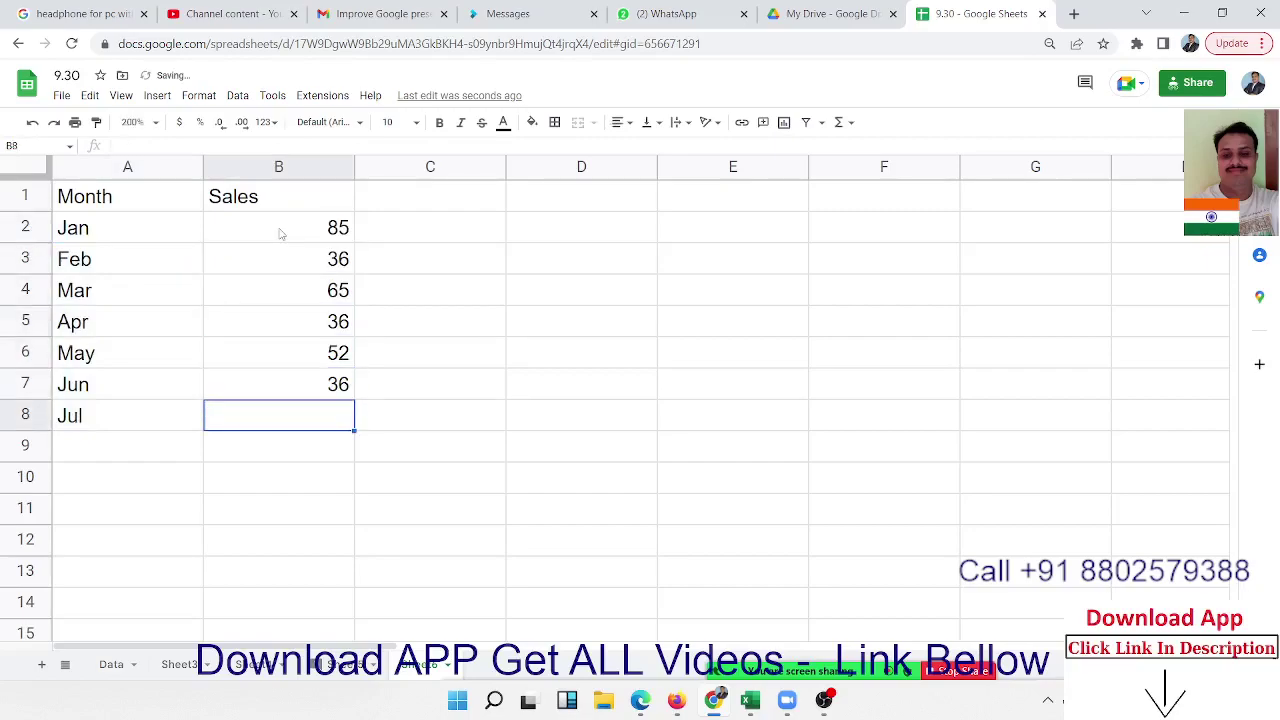
{"action": "type", "text": "85"}
{"action": "key", "text": "Return"}
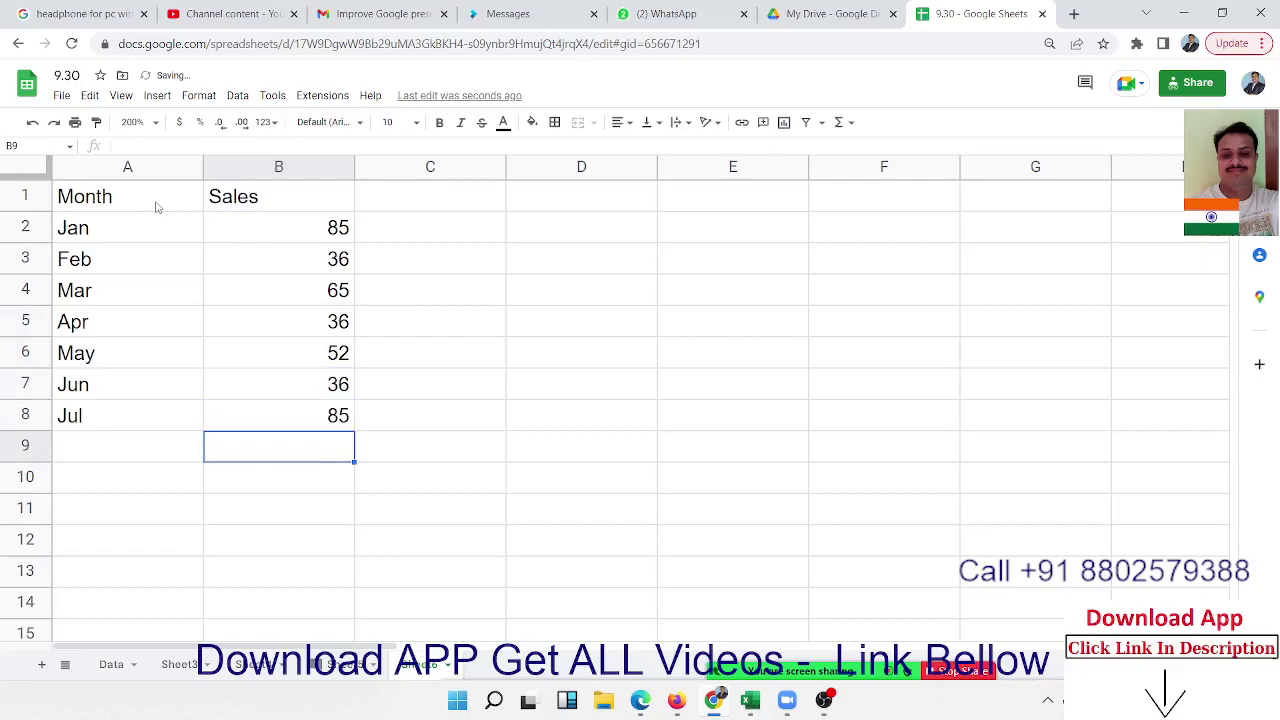
Insert an area chart of A1:B8, 'Sales vs. Month', and start shrinking it.
{"action": "left_click_drag", "start_coordinate": [155, 207], "coordinate": [290, 420]}
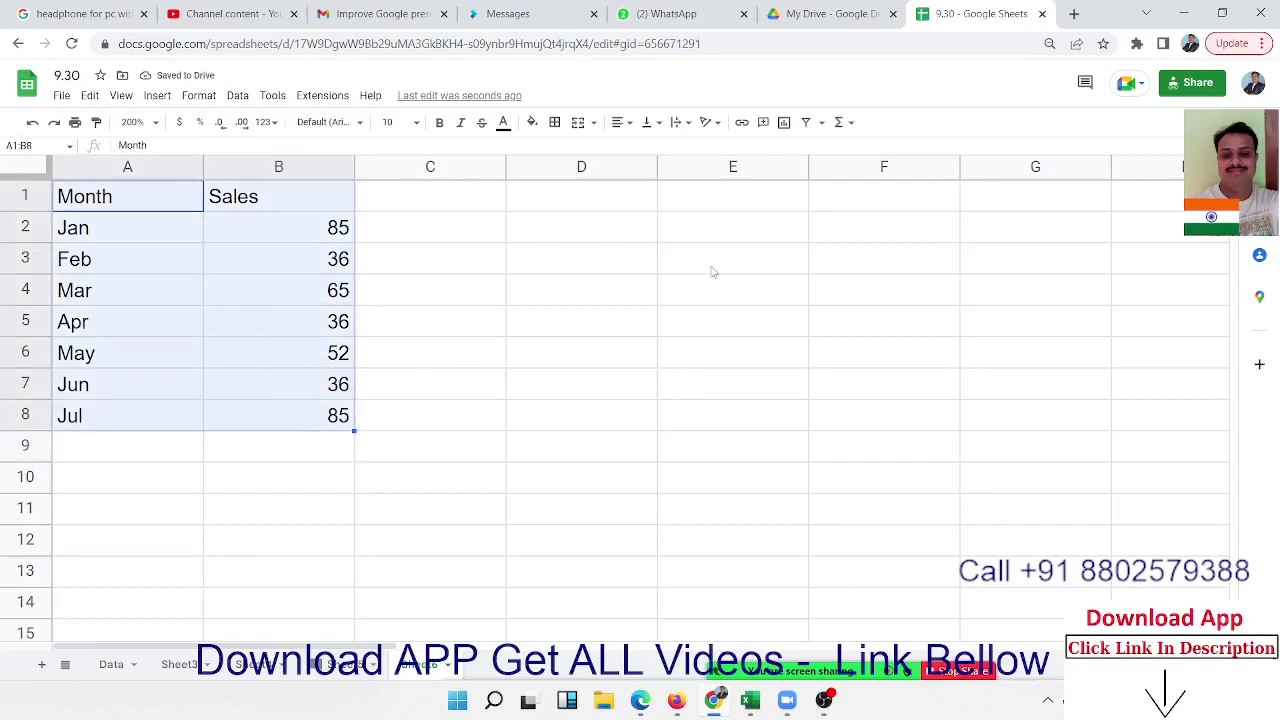
{"action": "left_click", "coordinate": [157, 96]}
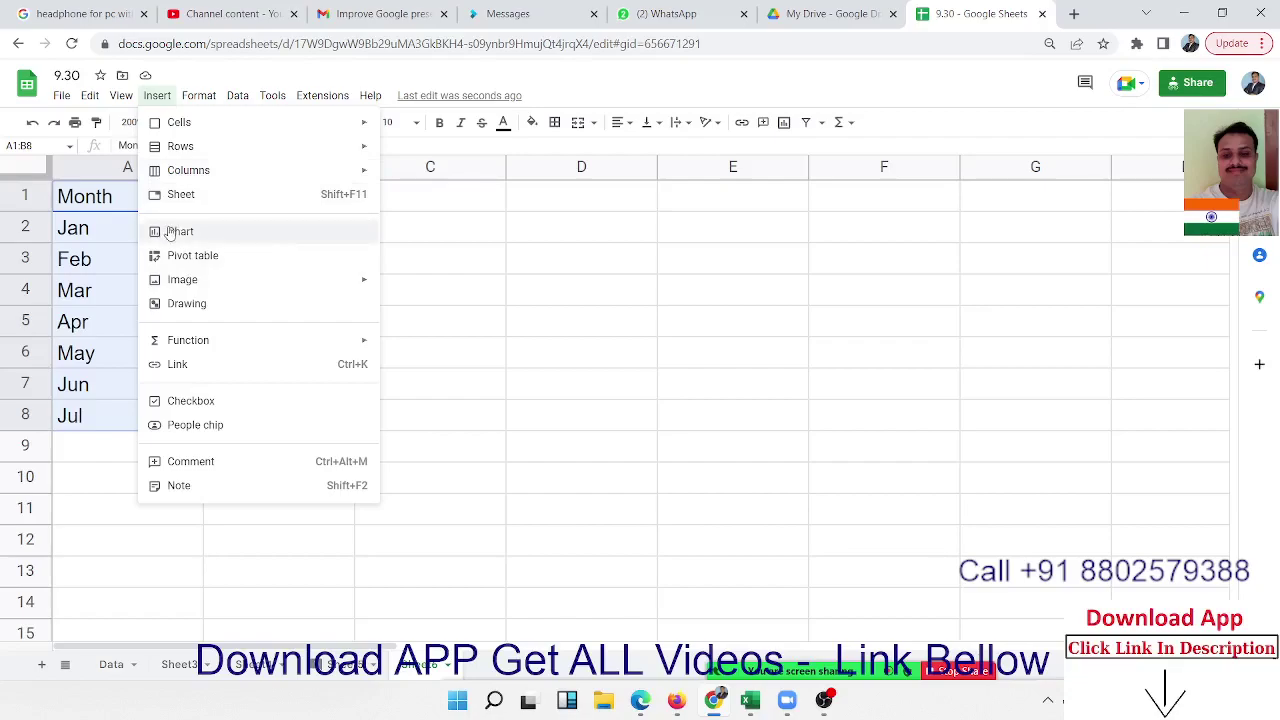
{"action": "left_click", "coordinate": [783, 124]}
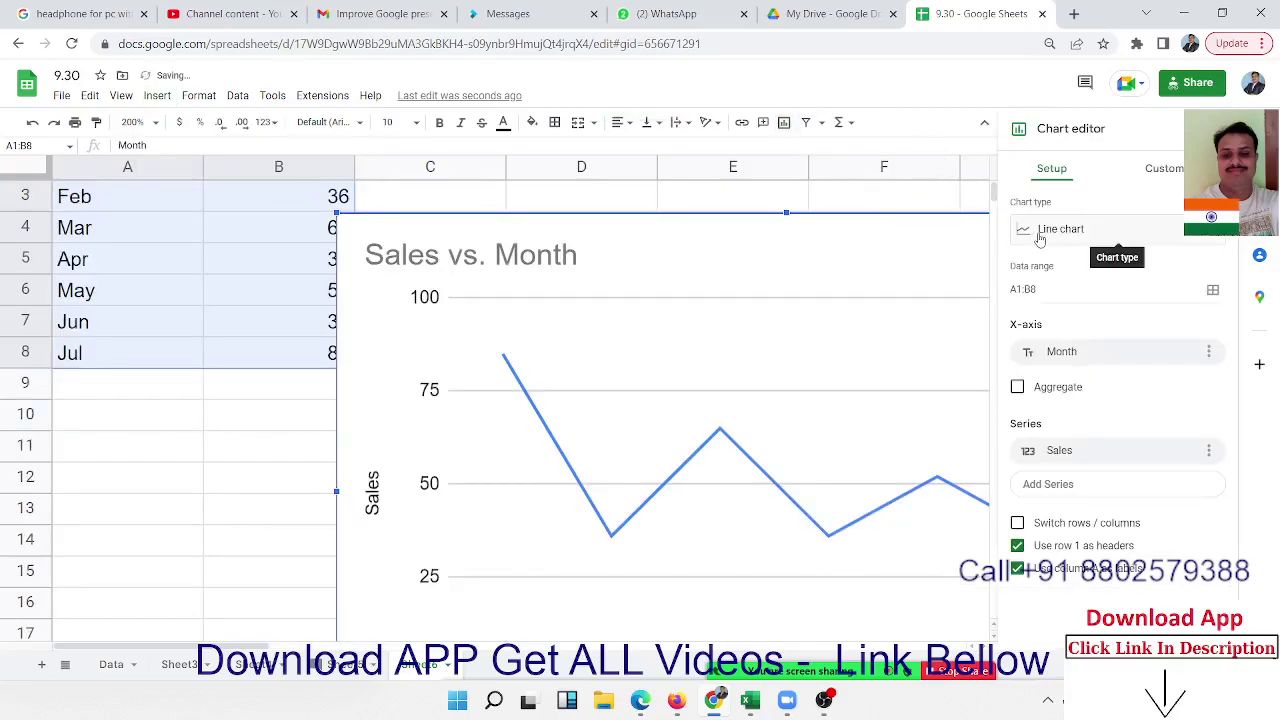
{"action": "left_click", "coordinate": [1040, 238]}
{"action": "left_click", "coordinate": [1166, 413]}
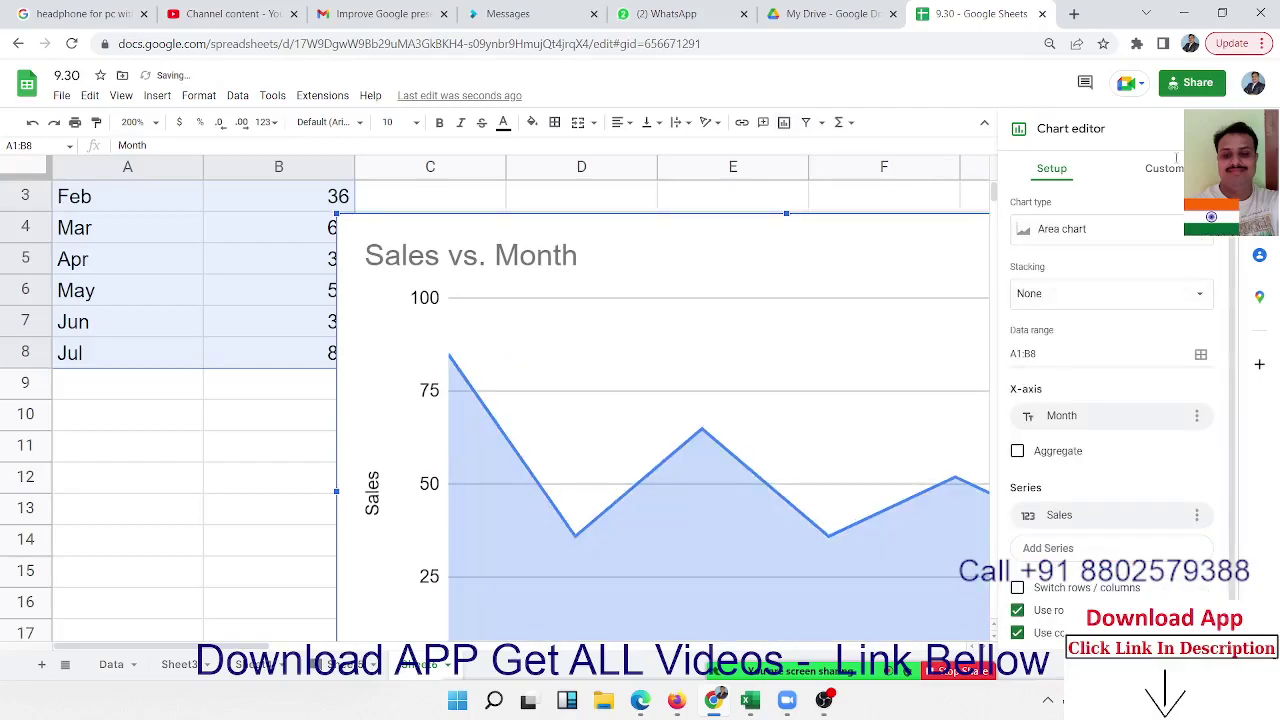
{"action": "left_click", "coordinate": [1226, 128]}
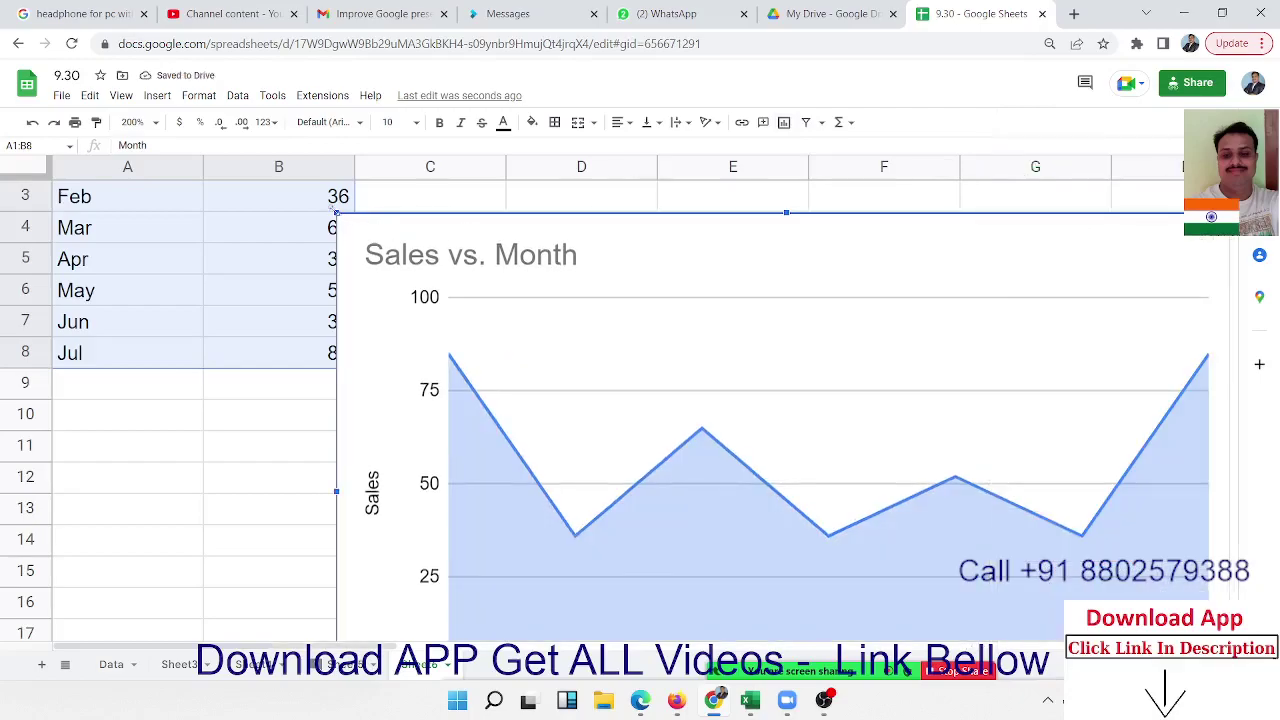
{"action": "mouse_move", "coordinate": [336, 210]}
{"action": "left_mouse_down"}
{"action": "mouse_move", "coordinate": [858, 489]}
{"action": "mouse_move", "coordinate": [455, 313]}
{"action": "left_mouse_up"}
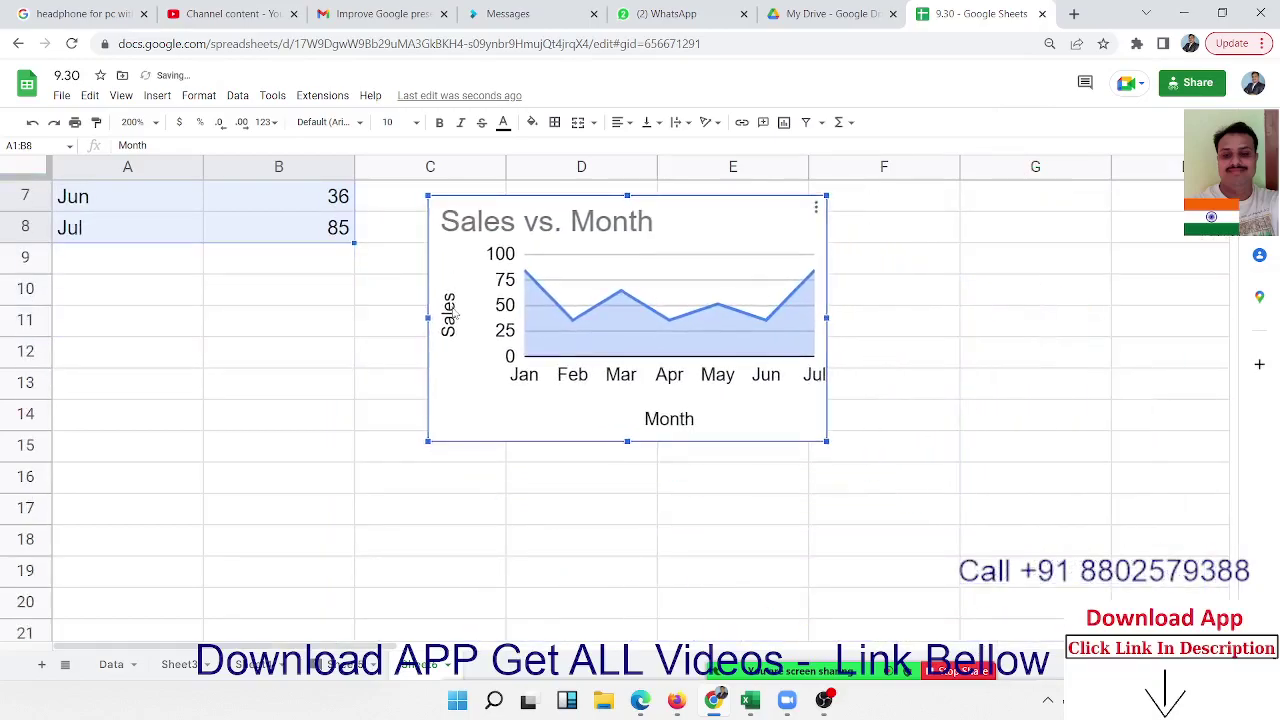
Move the chart beside the table at rows 1–8, enlarge it slightly, and dismiss the popup.
{"action": "scroll", "coordinate": [455, 330], "scroll_direction": "up", "scroll_amount": 3}
{"action": "left_click_drag", "start_coordinate": [474, 400], "coordinate": [426, 203]}
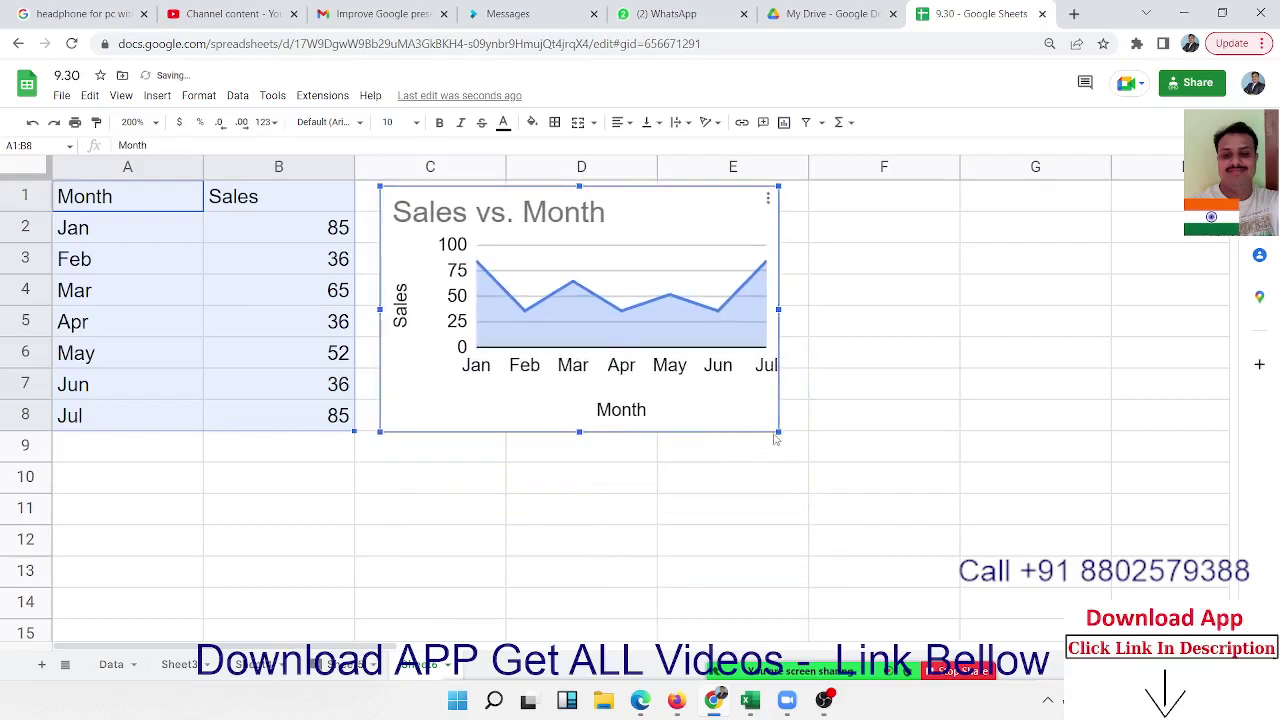
{"action": "left_click_drag", "start_coordinate": [780, 431], "coordinate": [801, 445]}
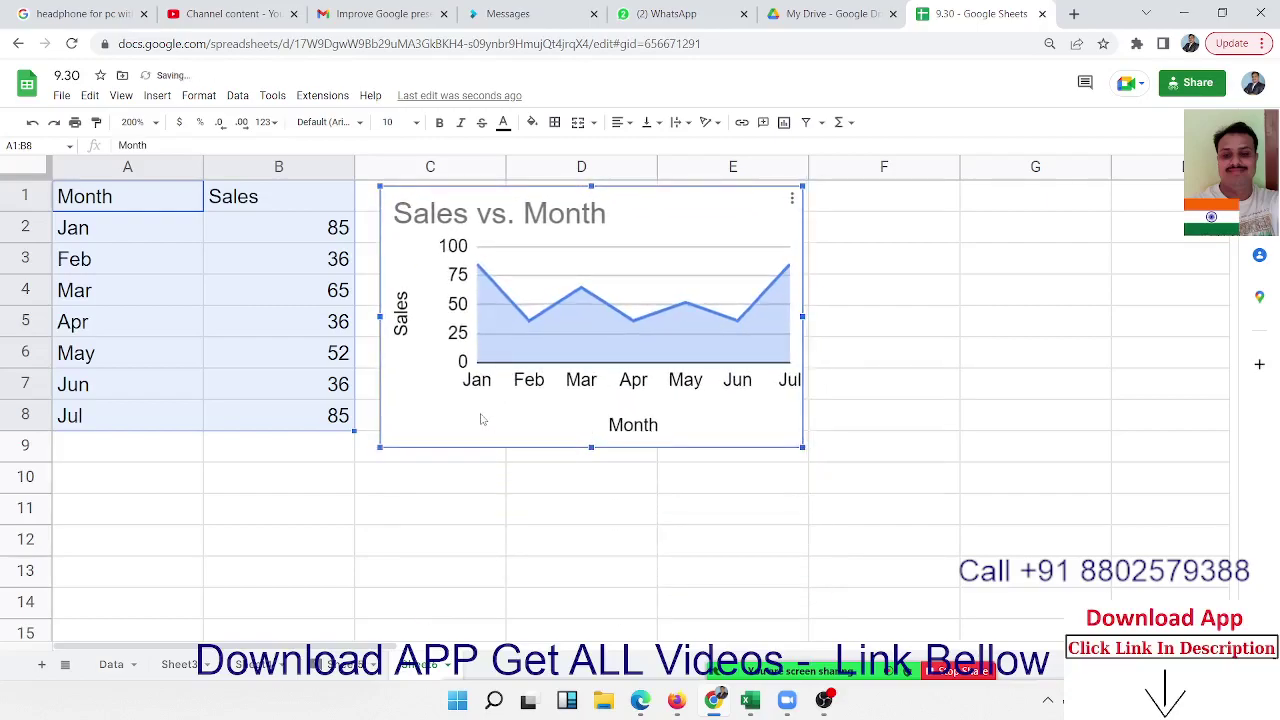
{"action": "left_click", "coordinate": [507, 498]}
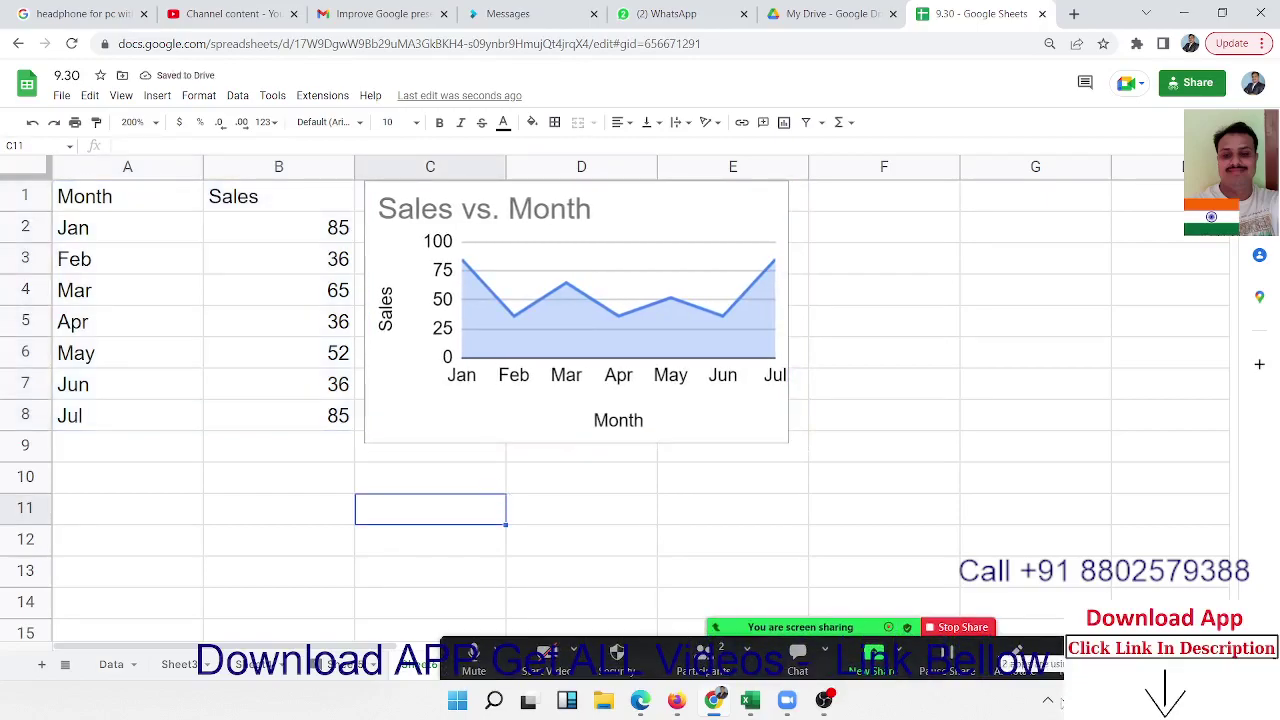
{"action": "left_click", "coordinate": [1050, 701]}
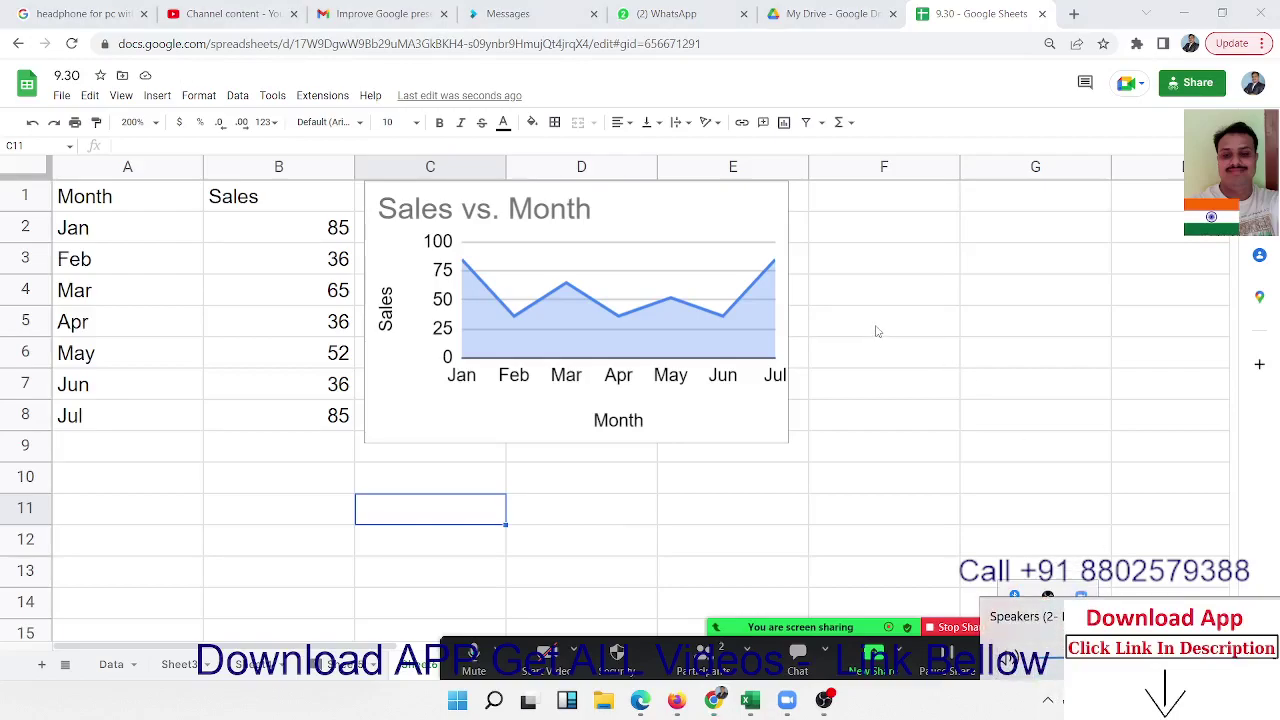
{"action": "left_click", "coordinate": [1017, 485]}
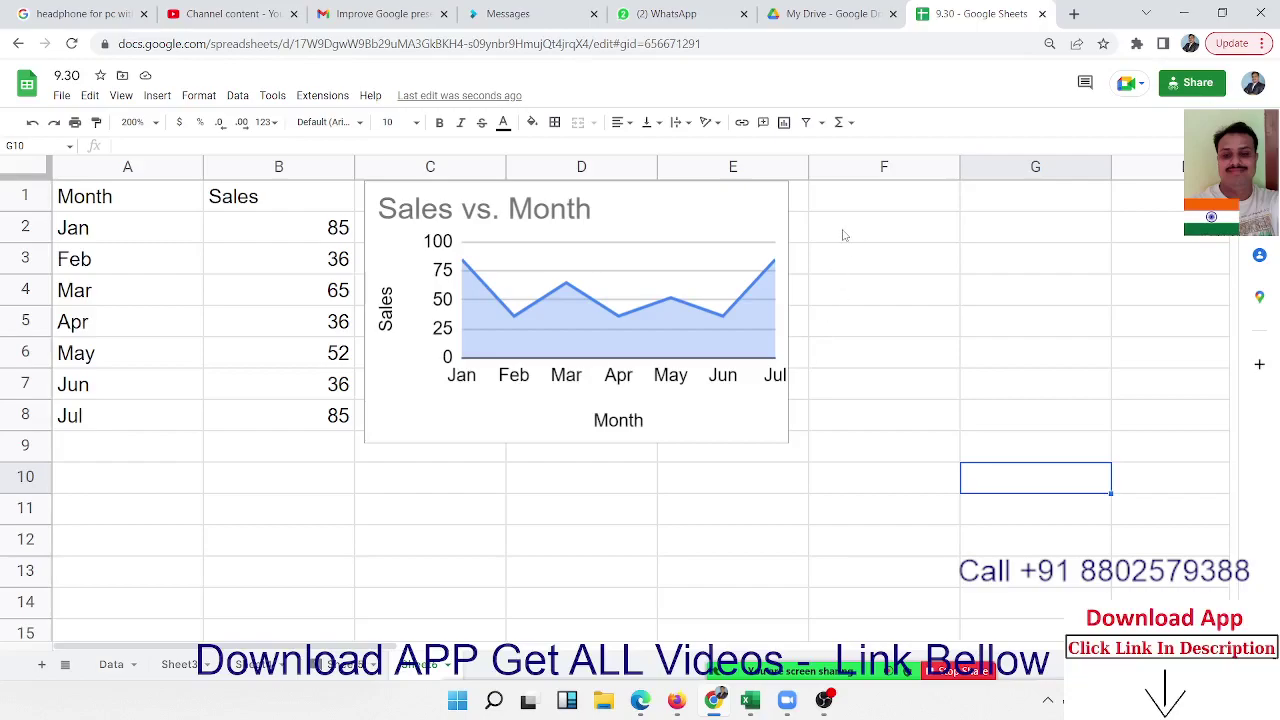
Open the Σ common functions list, close it, and select cell B9 under the Sales figures.
{"action": "left_click", "coordinate": [287, 261]}
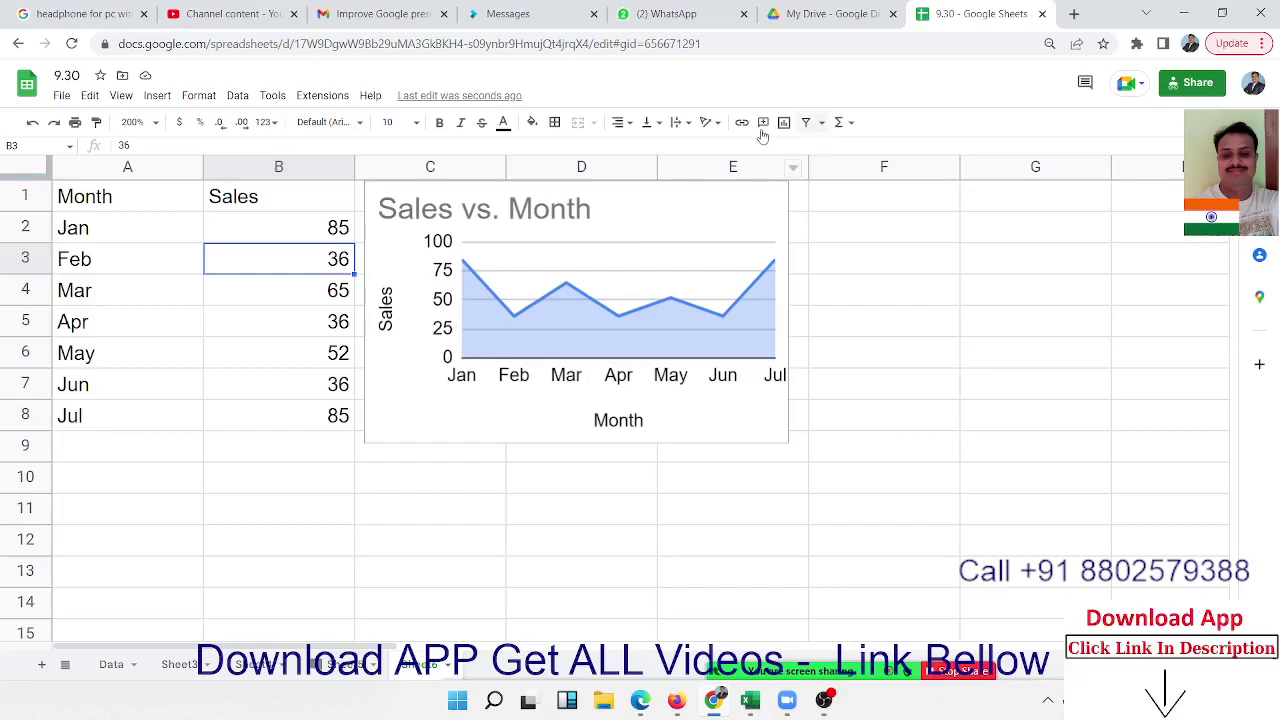
{"action": "left_click", "coordinate": [824, 123]}
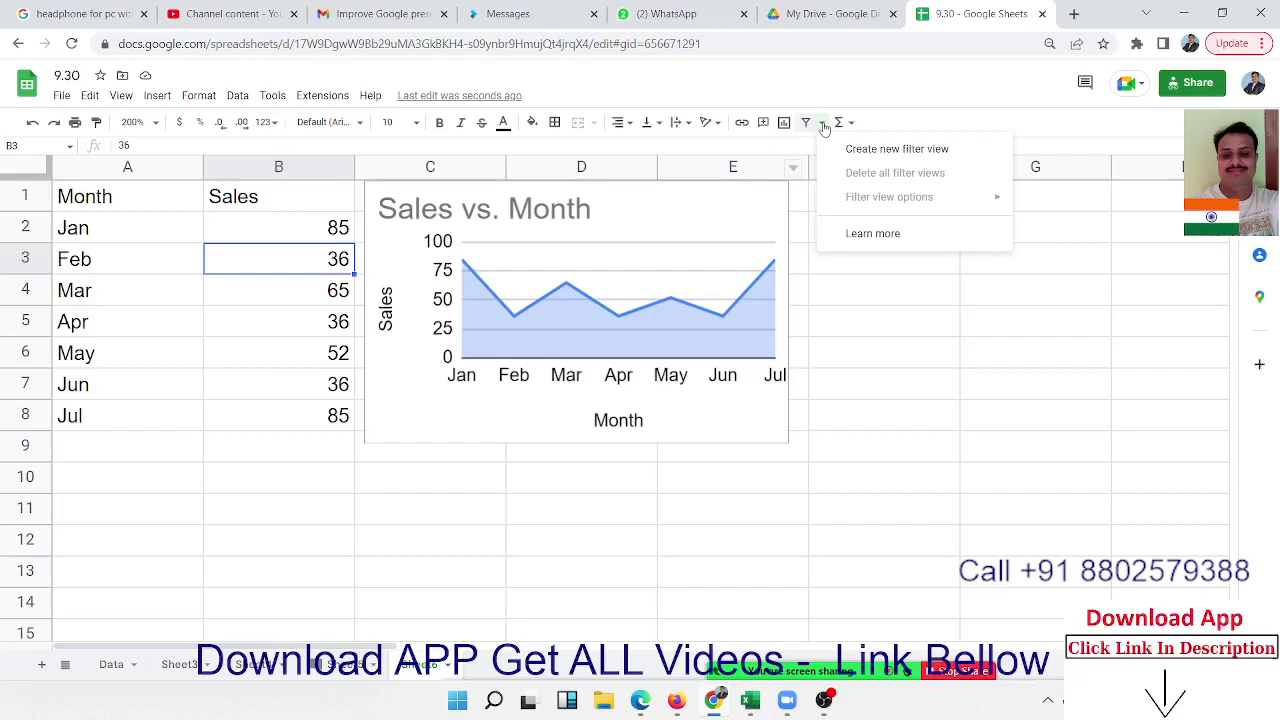
{"action": "left_click", "coordinate": [848, 125]}
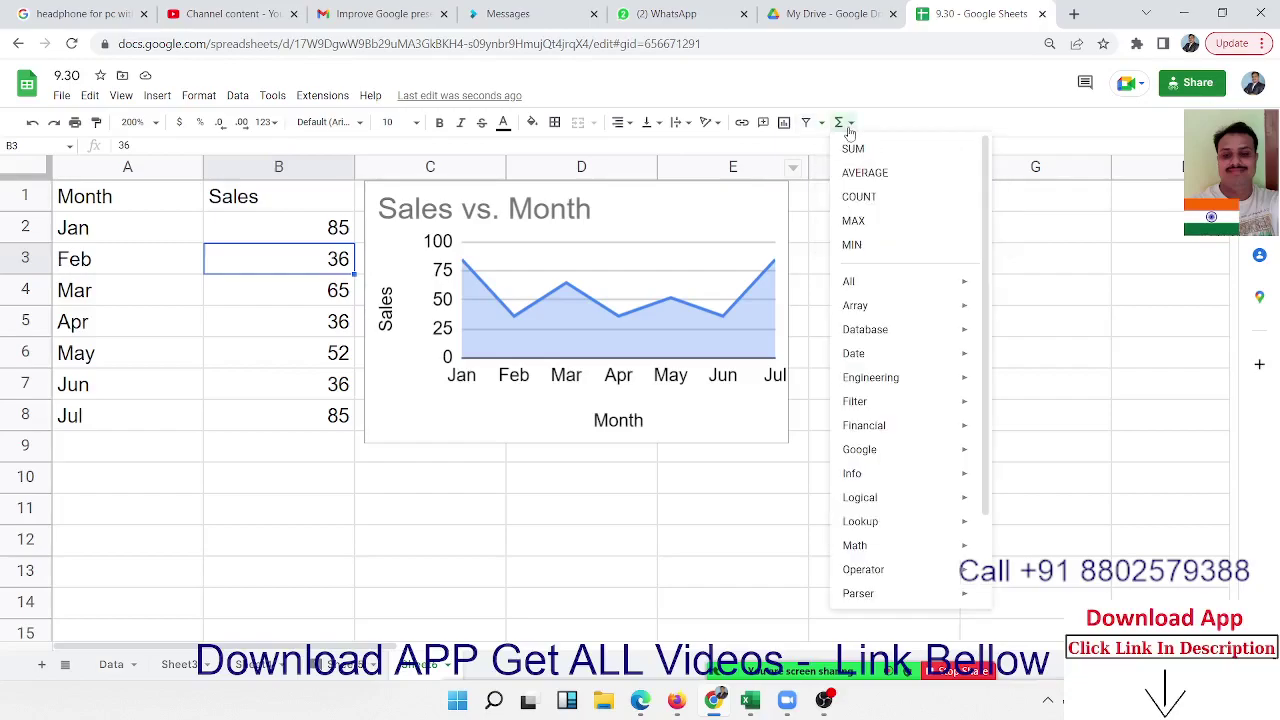
{"action": "left_click", "coordinate": [998, 221]}
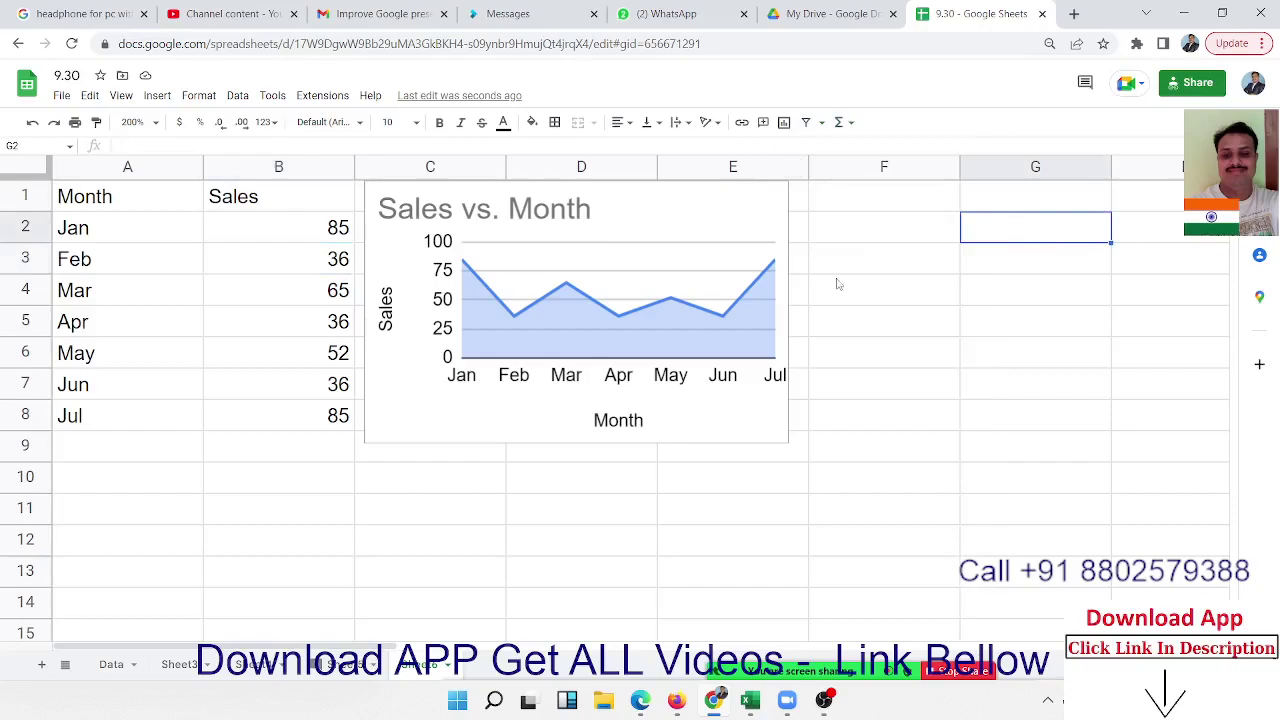
{"action": "left_click", "coordinate": [302, 450]}
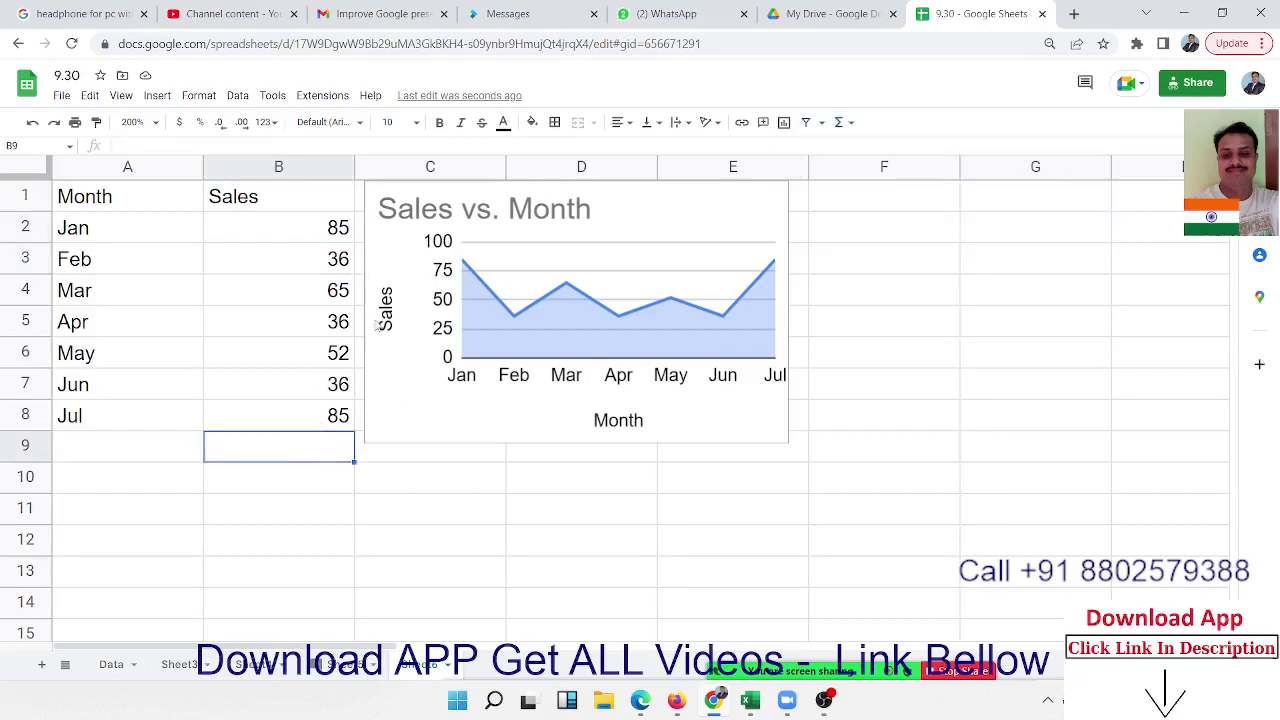
Add SUM of B2:B8 in B9 (395) and AVERAGE of B2:B8 in B10 (56.42857143).
{"action": "left_click", "coordinate": [845, 123]}
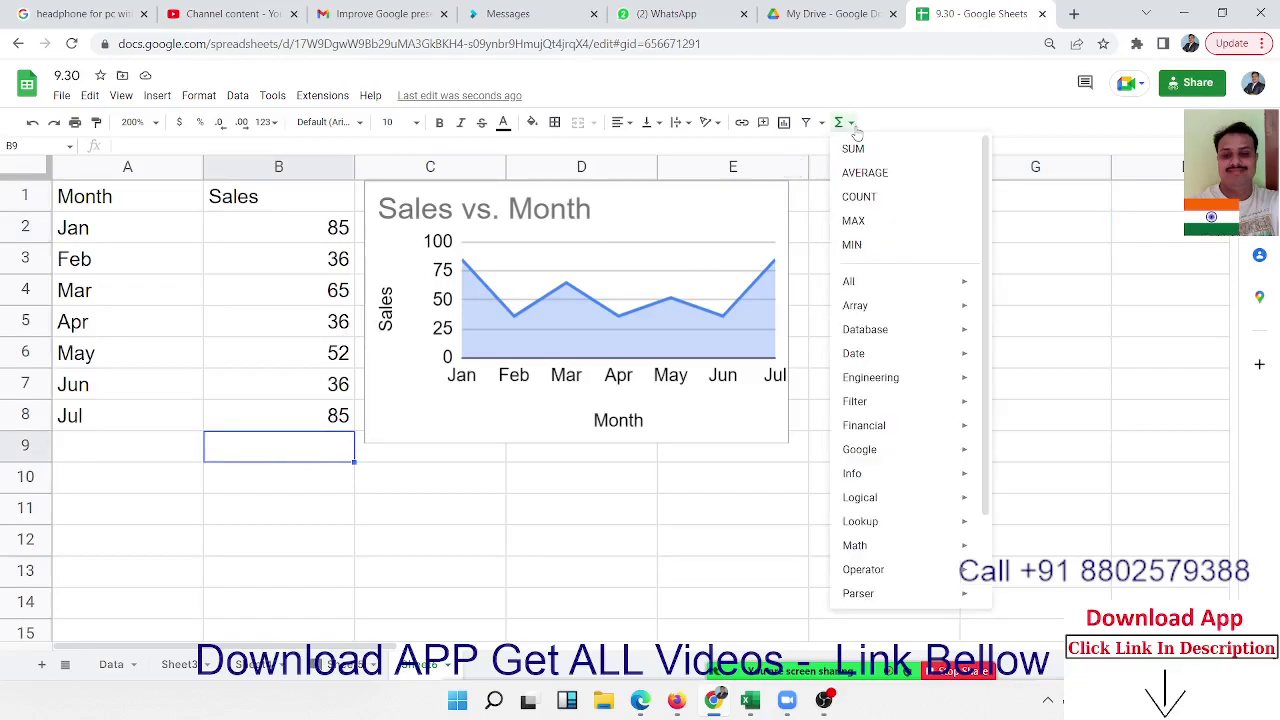
{"action": "left_click", "coordinate": [865, 151]}
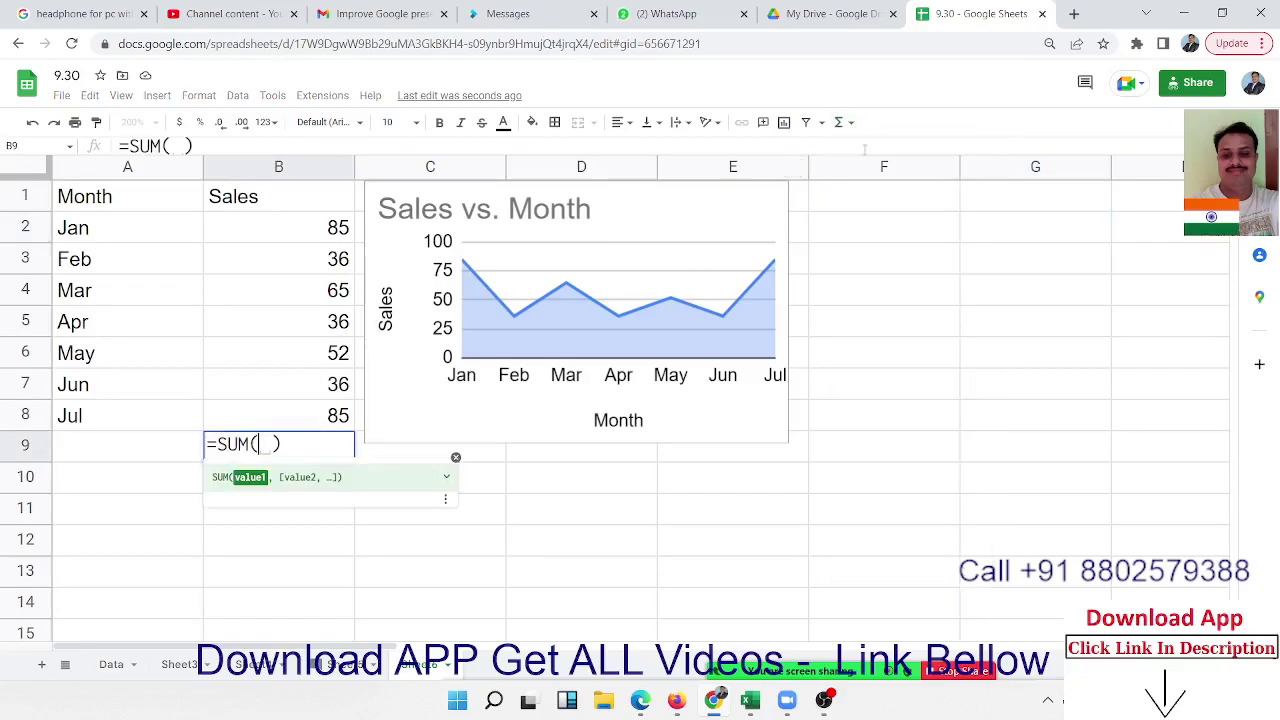
{"action": "left_click_drag", "start_coordinate": [340, 232], "coordinate": [339, 384]}
{"action": "left_click_drag", "start_coordinate": [300, 404], "coordinate": [316, 416]}
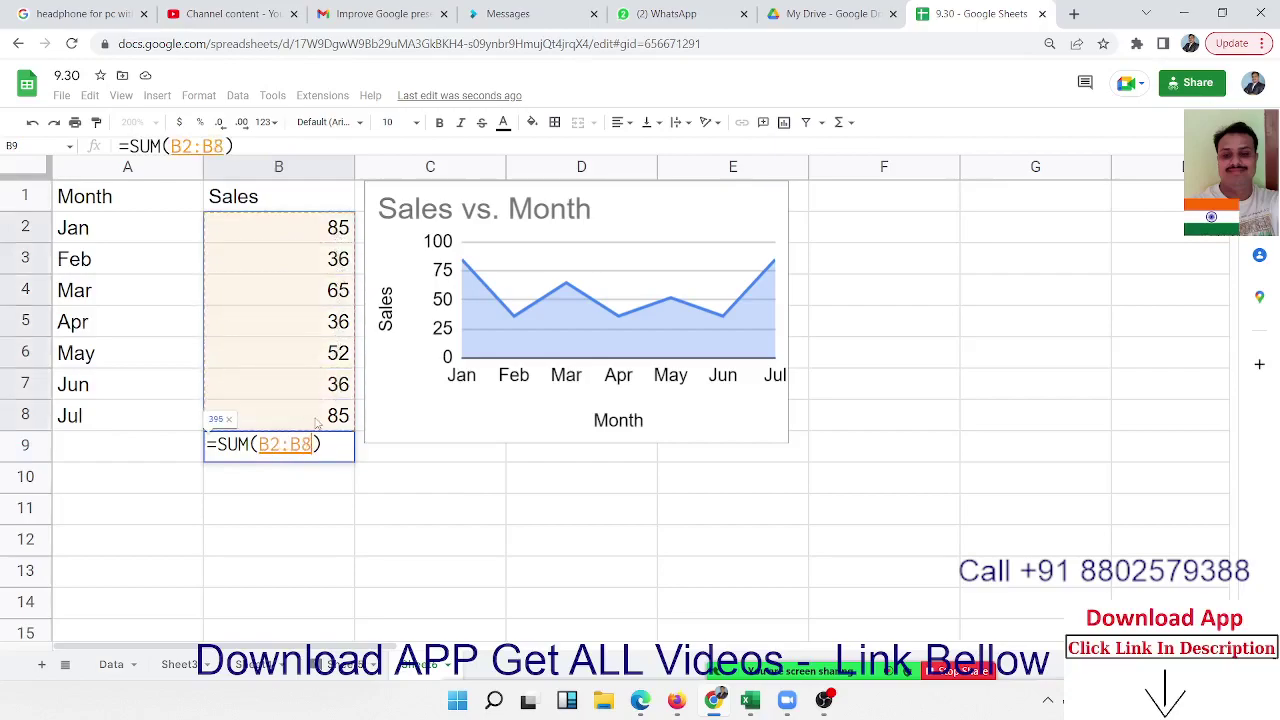
{"action": "key", "text": "Return"}
{"action": "key", "text": "Up"}
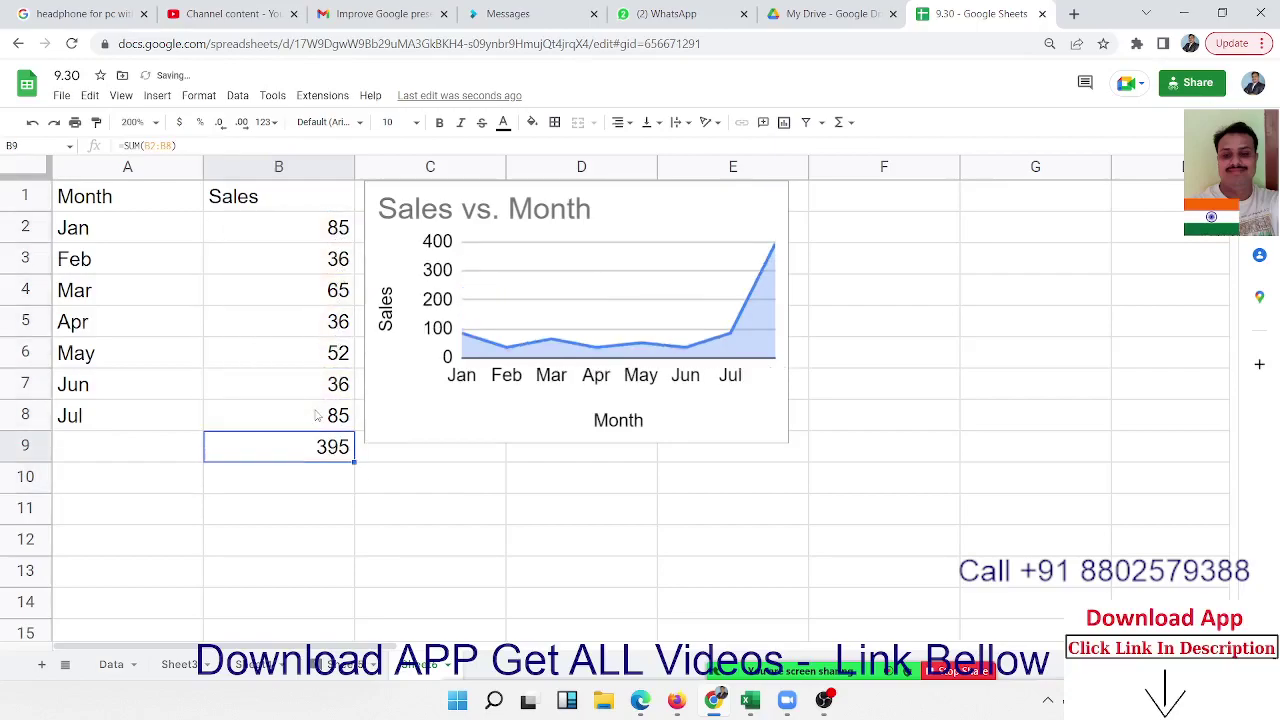
{"action": "key", "text": "Down"}
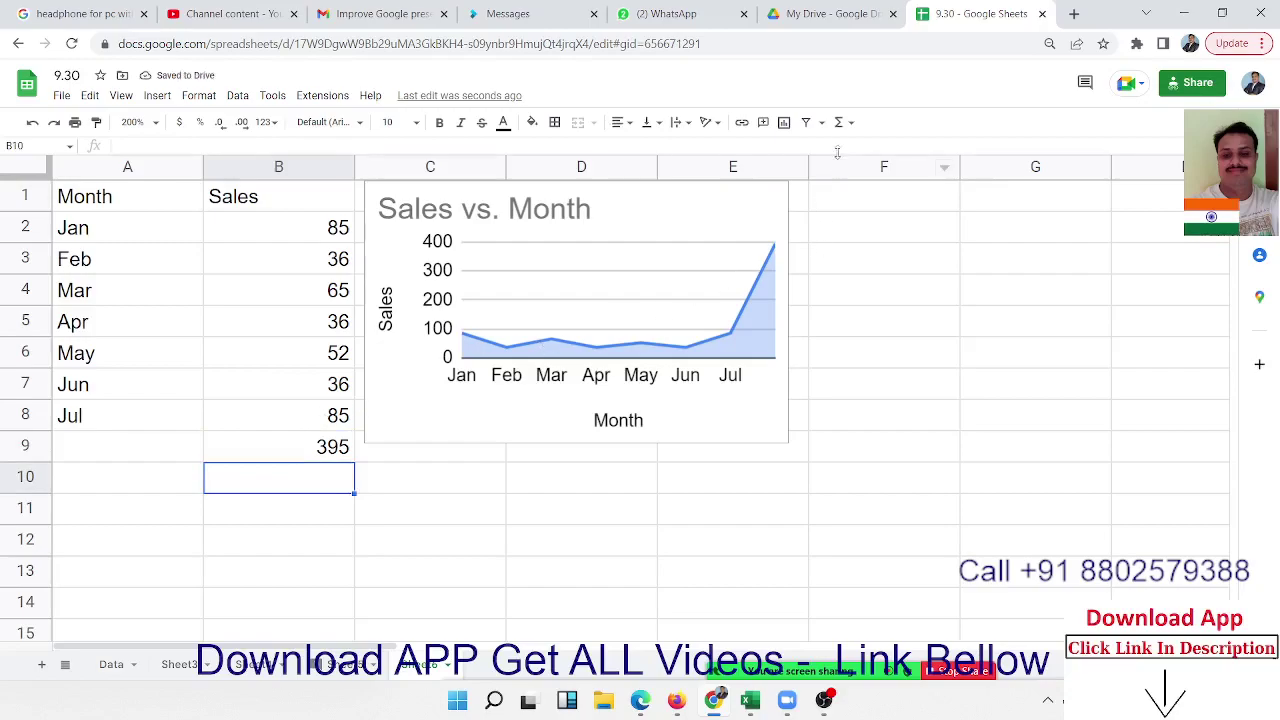
{"action": "left_click", "coordinate": [850, 126]}
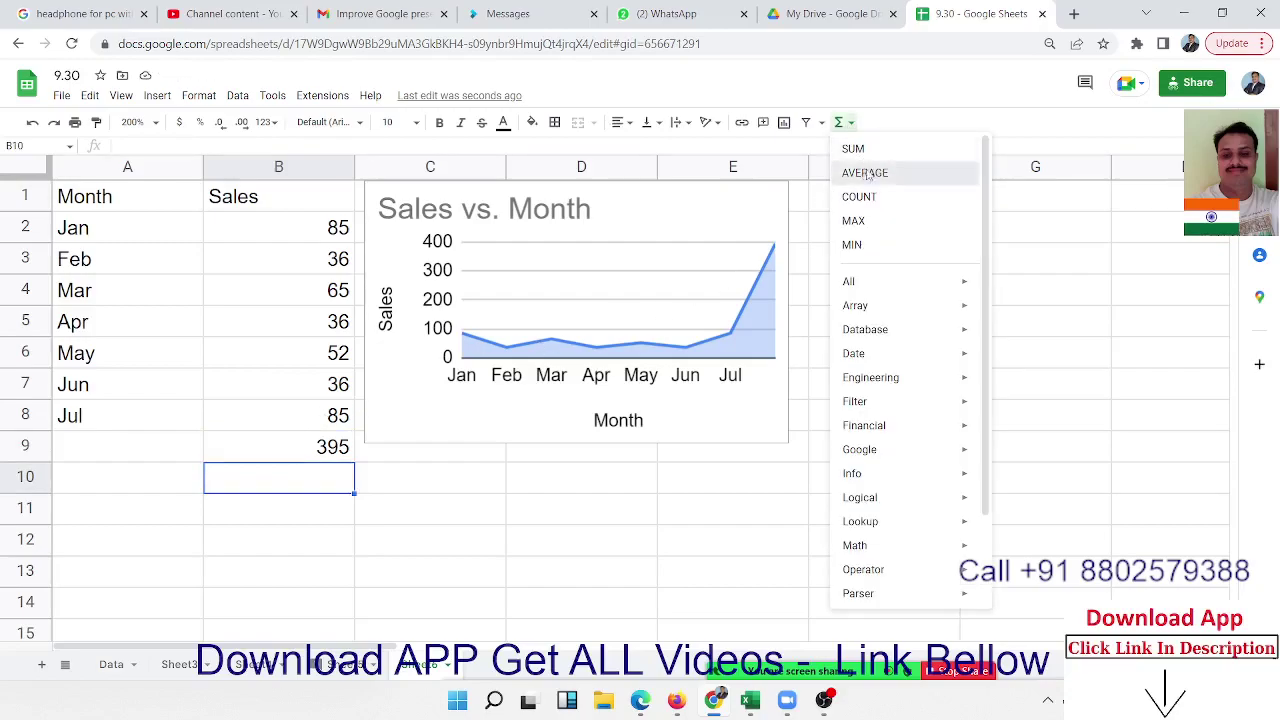
{"action": "left_click", "coordinate": [866, 174]}
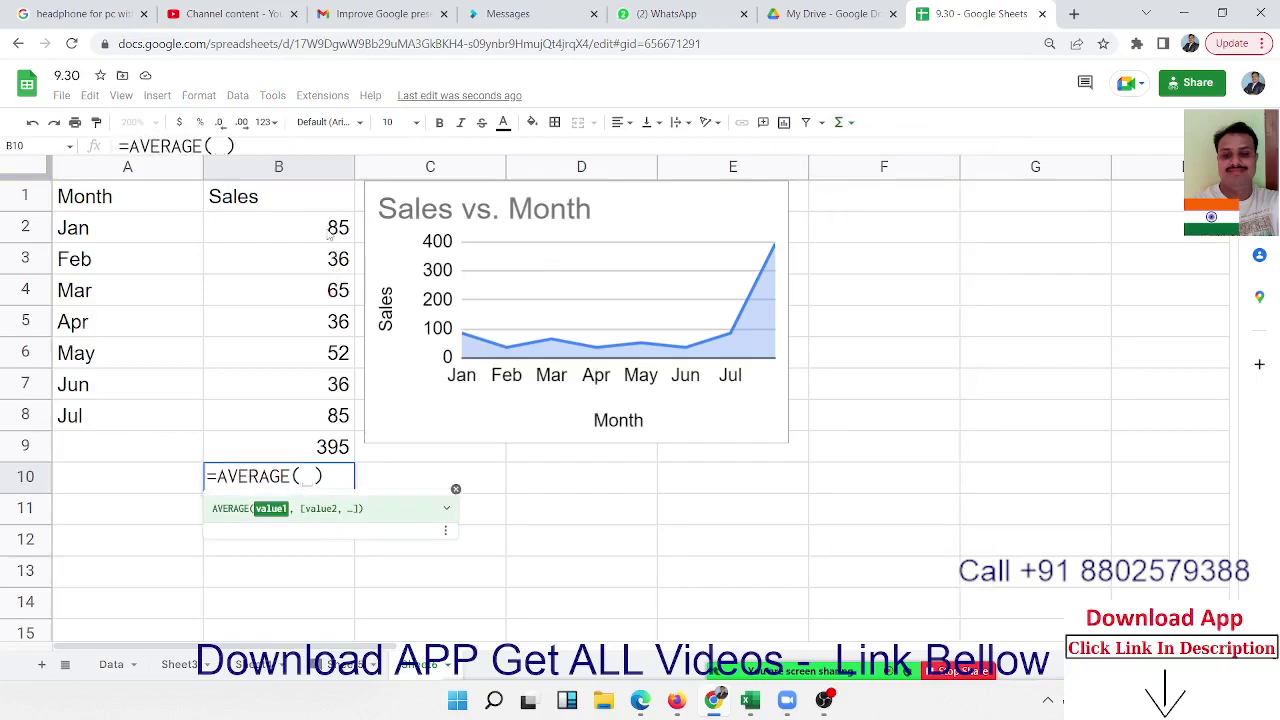
{"action": "left_click_drag", "start_coordinate": [331, 234], "coordinate": [336, 416]}
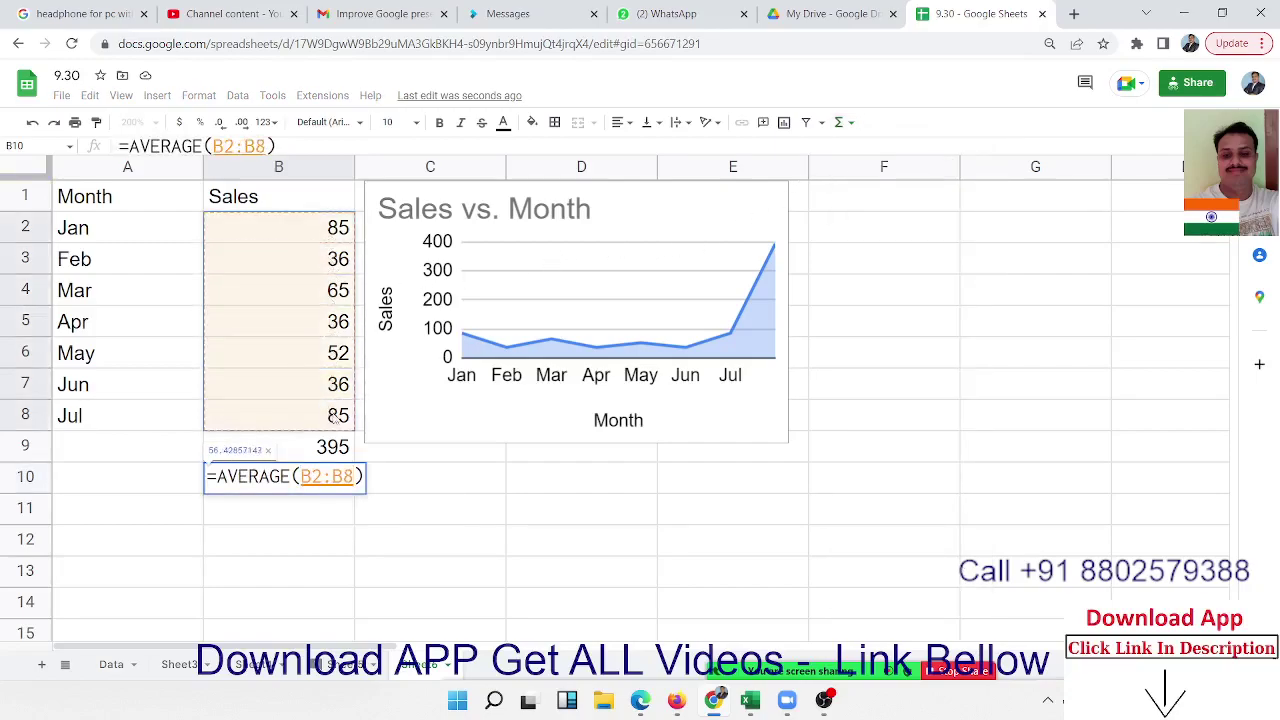
{"action": "key", "text": "Return"}
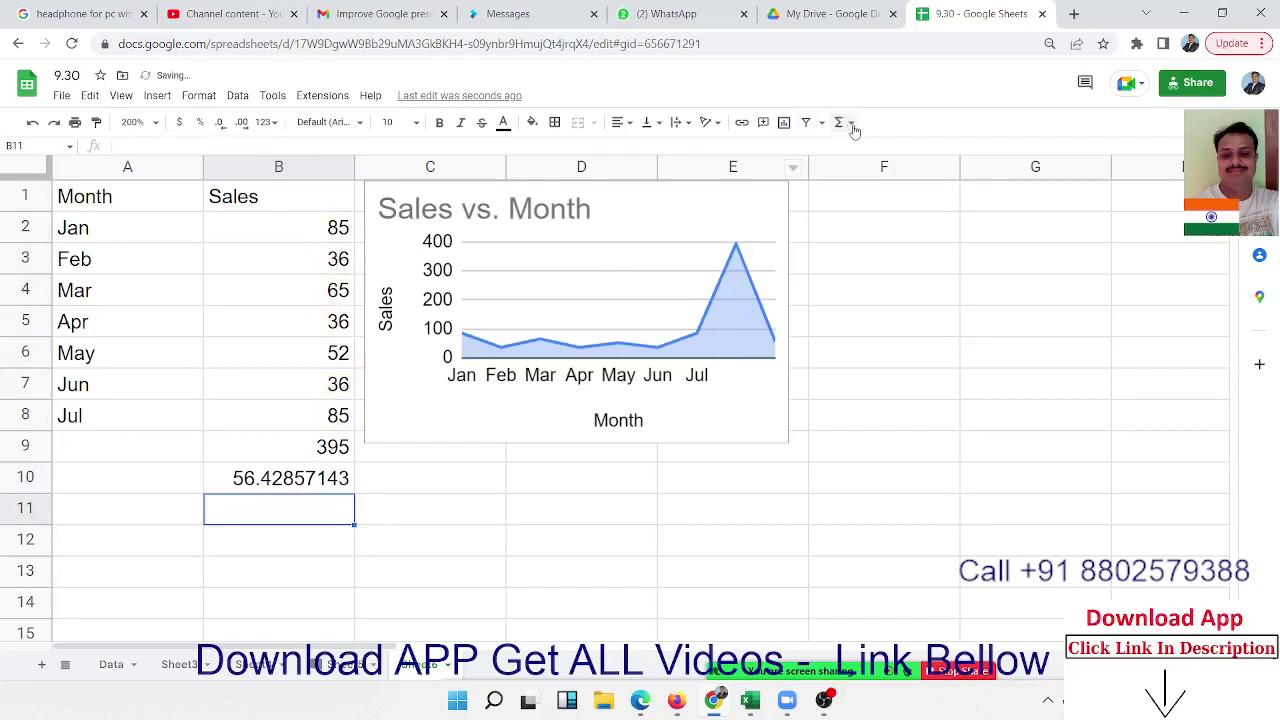
Add MAX of the Sales values in B11 (85) and MIN in B12 (36).
{"action": "left_click", "coordinate": [850, 123]}
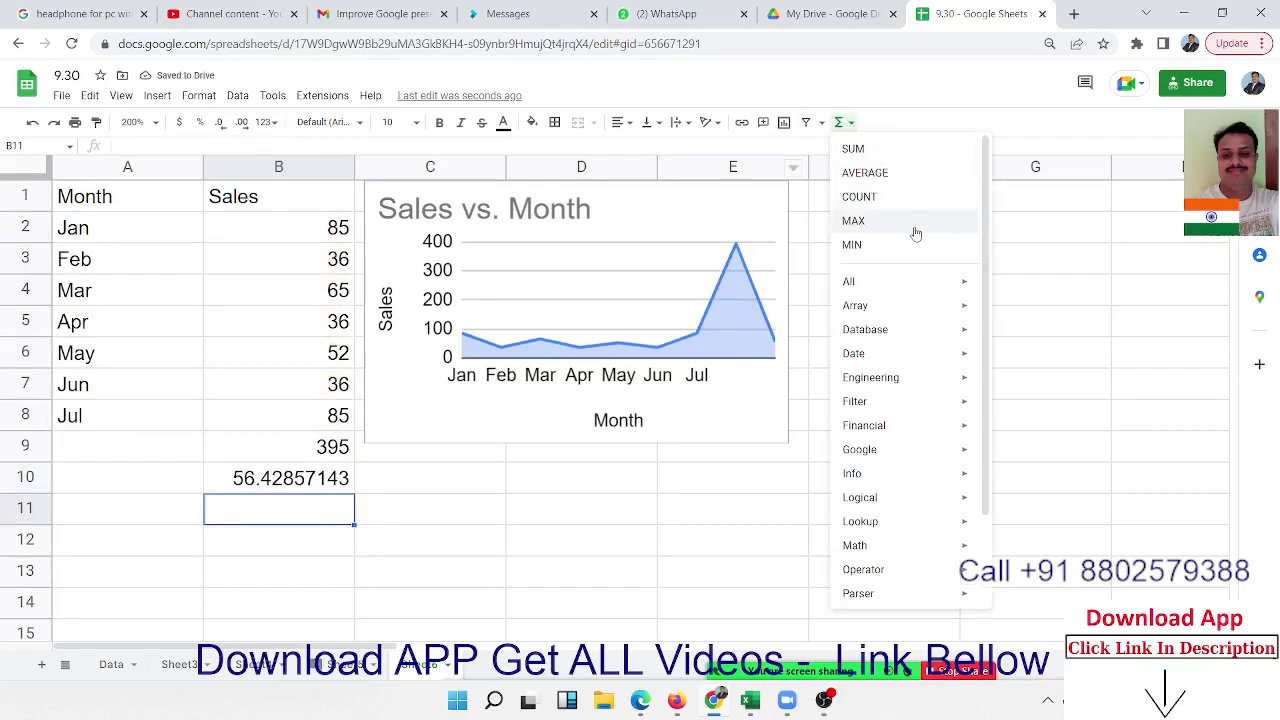
{"action": "left_click", "coordinate": [853, 221]}
{"action": "left_click_drag", "start_coordinate": [334, 238], "coordinate": [343, 425]}
{"action": "key", "text": "Return"}
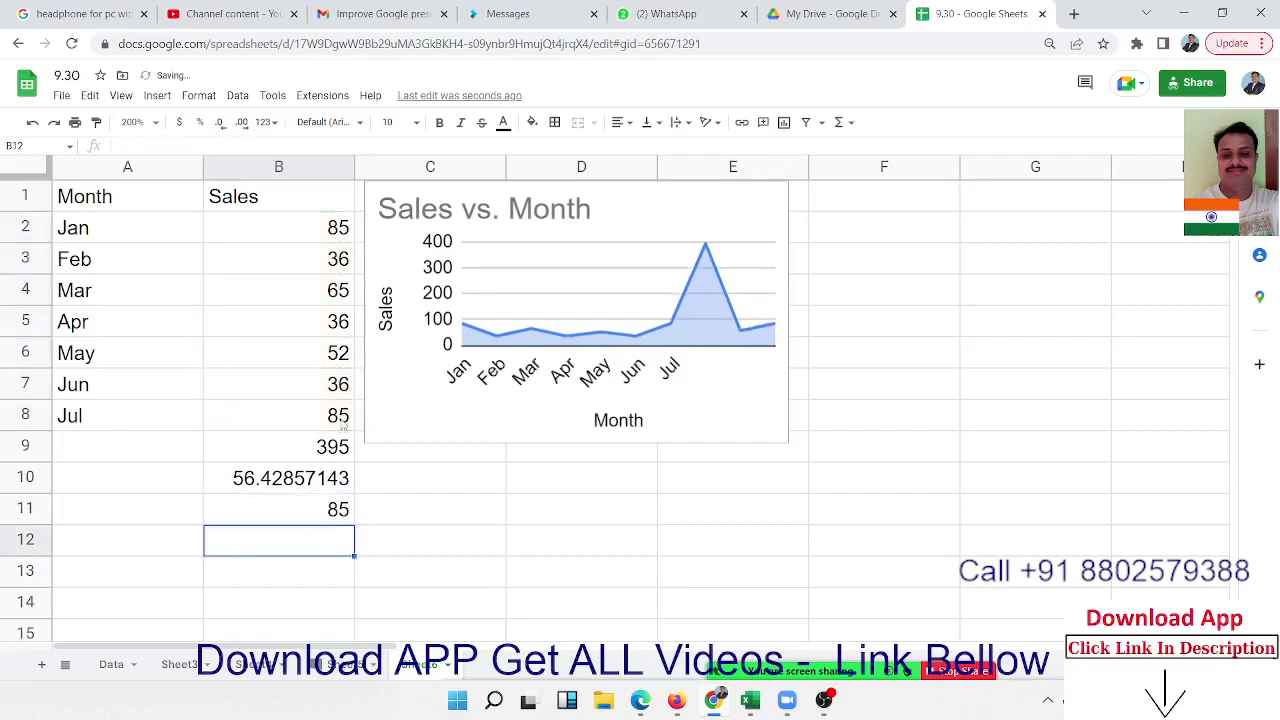
{"action": "left_click", "coordinate": [851, 128]}
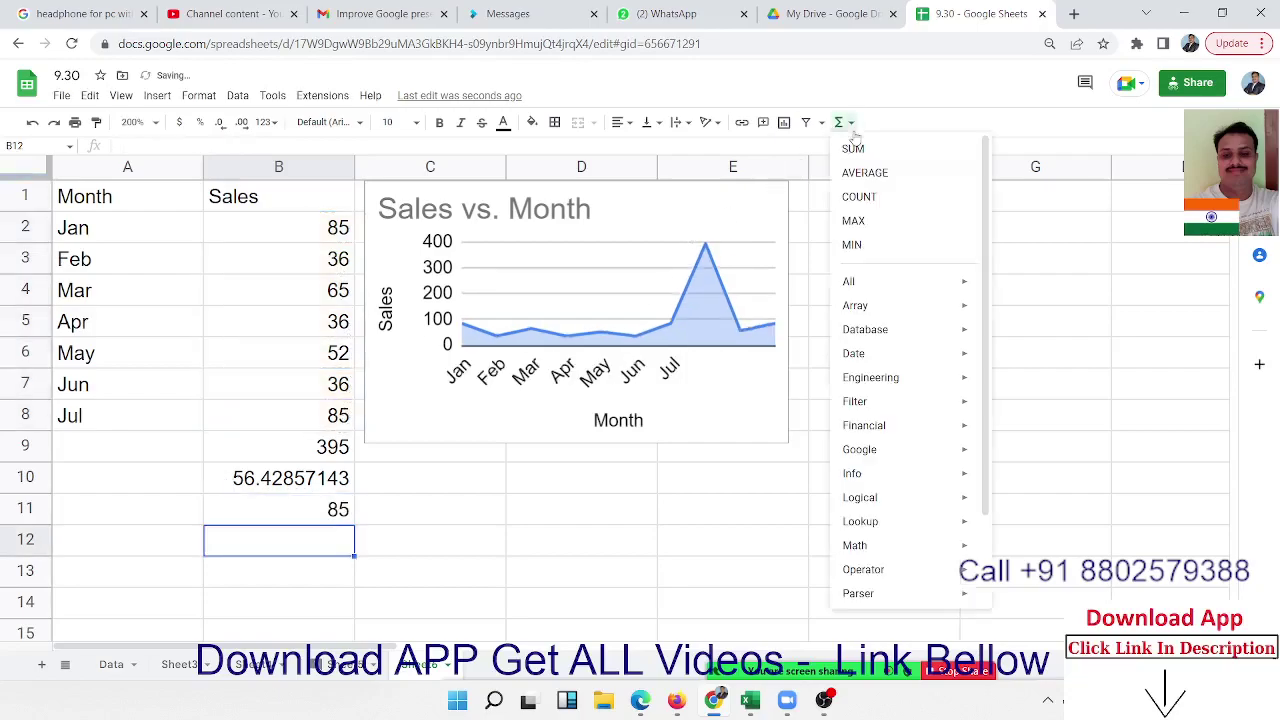
{"action": "left_click", "coordinate": [852, 245]}
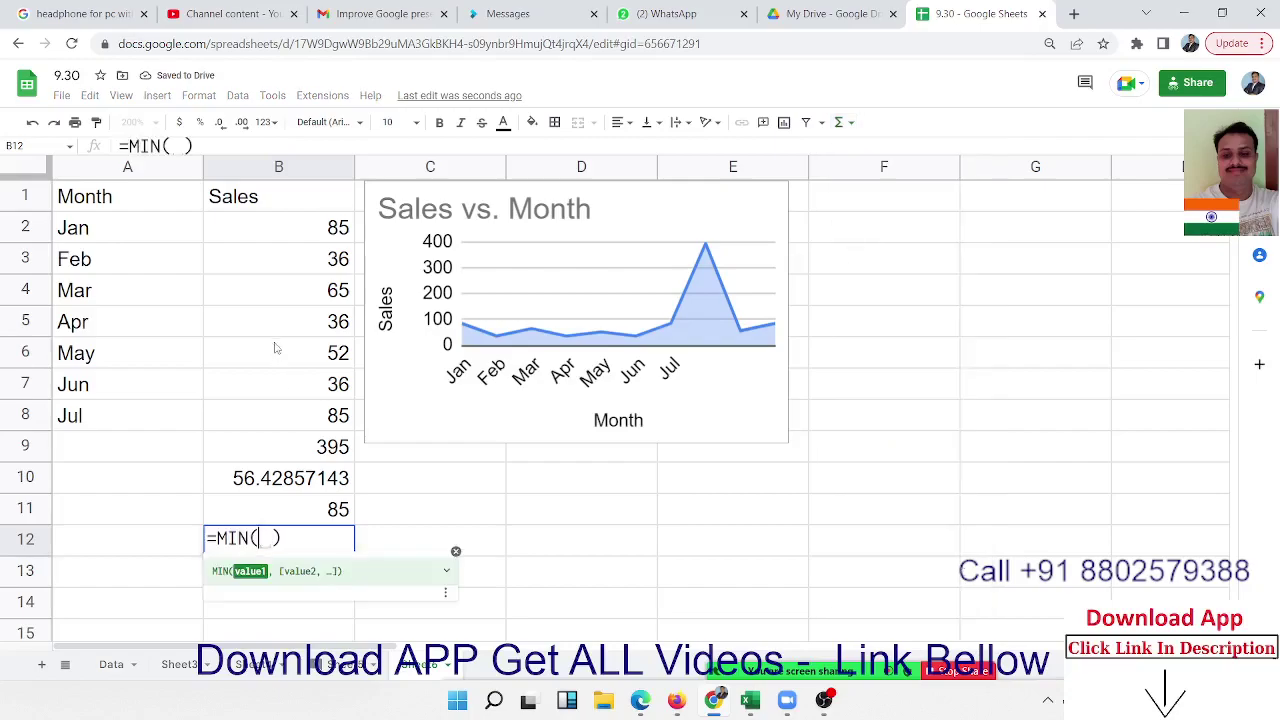
{"action": "left_click_drag", "start_coordinate": [300, 238], "coordinate": [307, 449]}
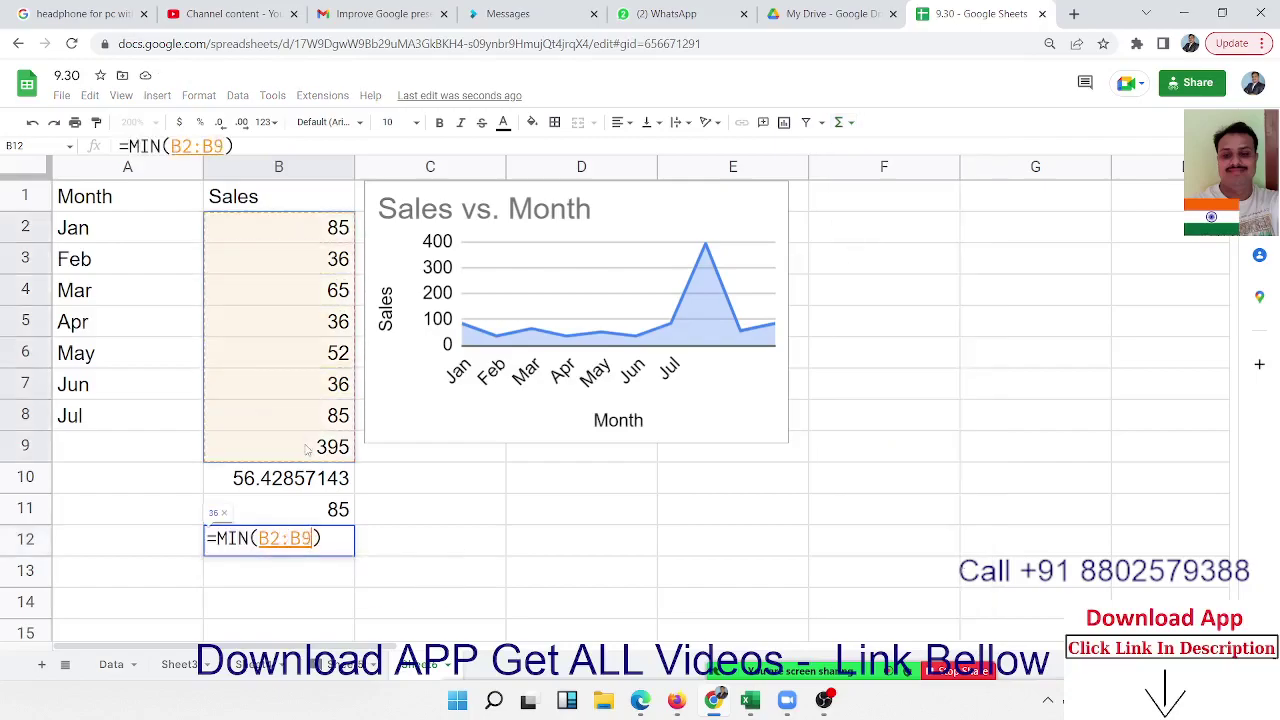
{"action": "key", "text": "Return"}
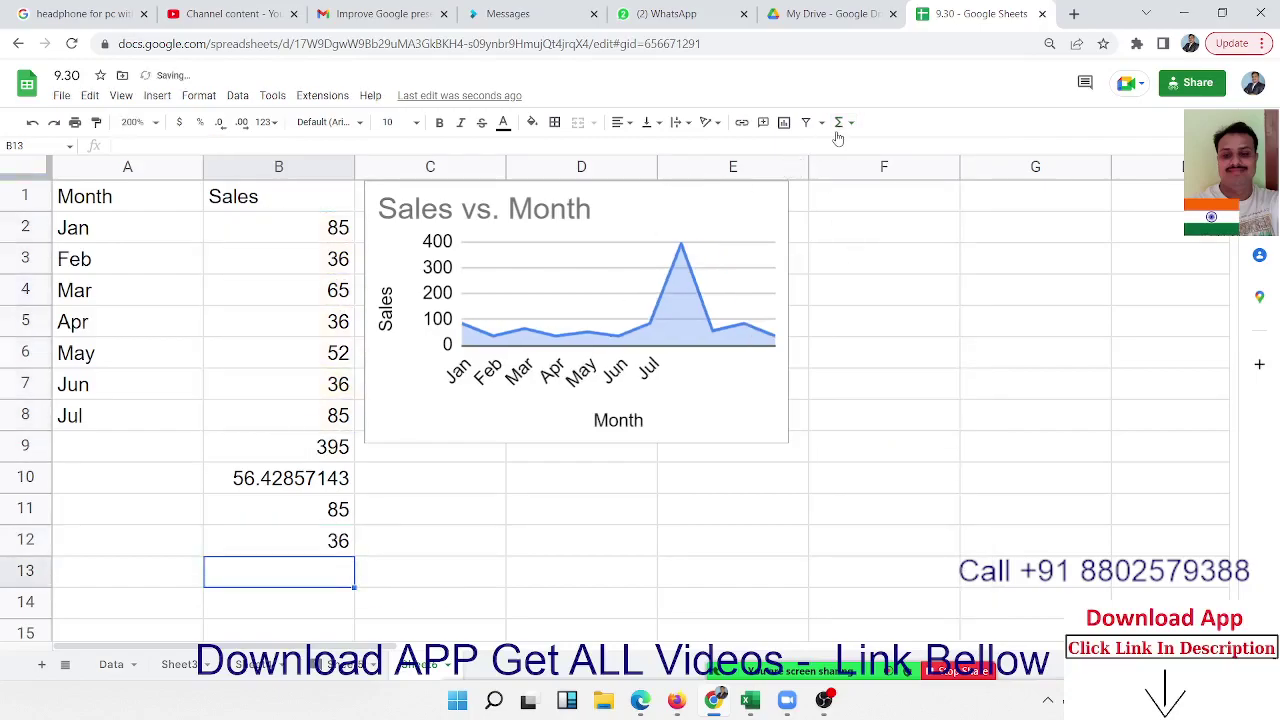
{"action": "left_click", "coordinate": [839, 122]}
{"action": "mouse_move", "coordinate": [888, 283]}
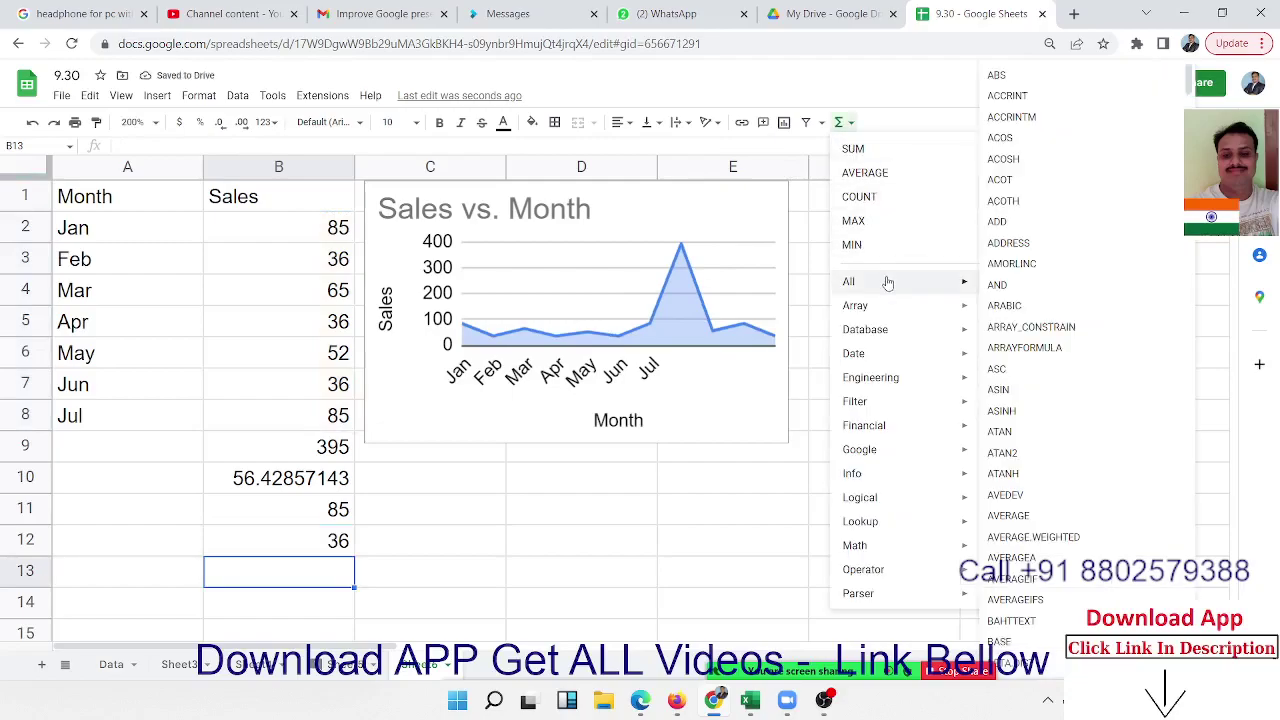
{"action": "scroll", "coordinate": [1043, 320], "scroll_direction": "down", "scroll_amount": 2}
{"action": "scroll", "coordinate": [1043, 320], "scroll_direction": "down", "scroll_amount": 10}
{"action": "scroll", "coordinate": [1044, 323], "scroll_direction": "down", "scroll_amount": 20}
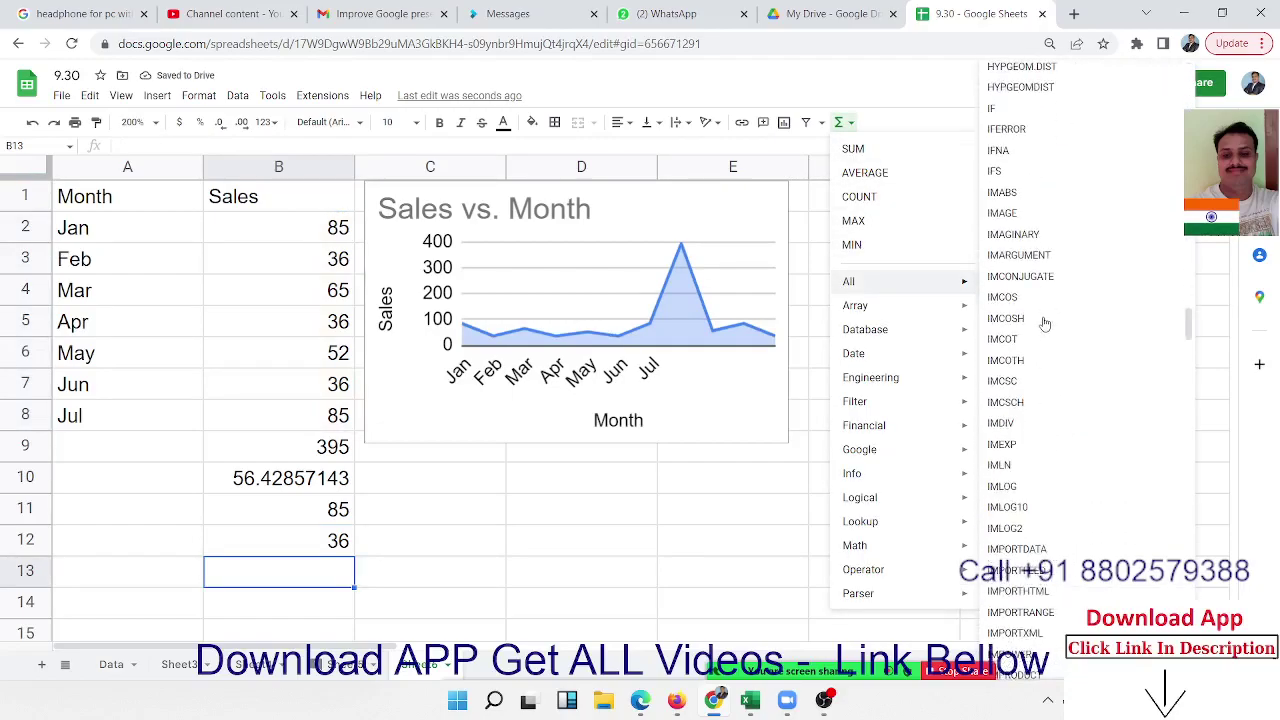
{"action": "scroll", "coordinate": [1043, 323], "scroll_direction": "down", "scroll_amount": 20}
{"action": "scroll", "coordinate": [1043, 323], "scroll_direction": "down", "scroll_amount": 20}
{"action": "scroll", "coordinate": [1043, 323], "scroll_direction": "down", "scroll_amount": 3}
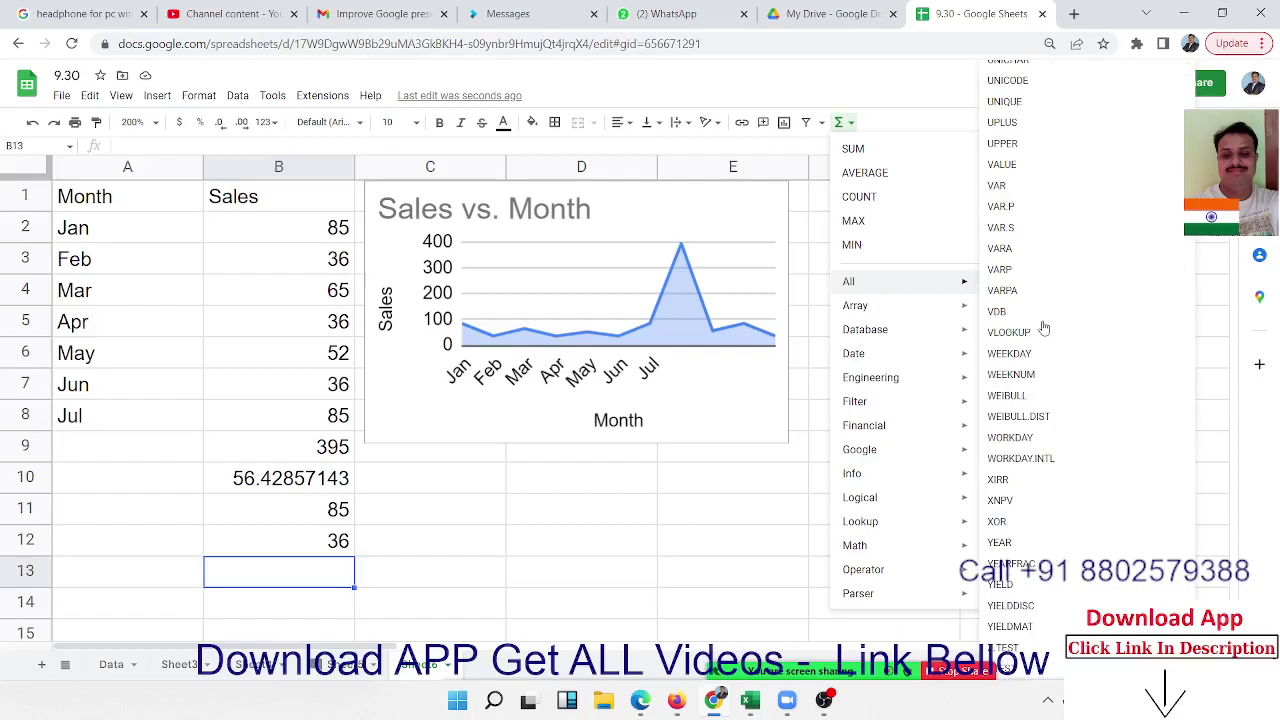
{"action": "left_click", "coordinate": [586, 544]}
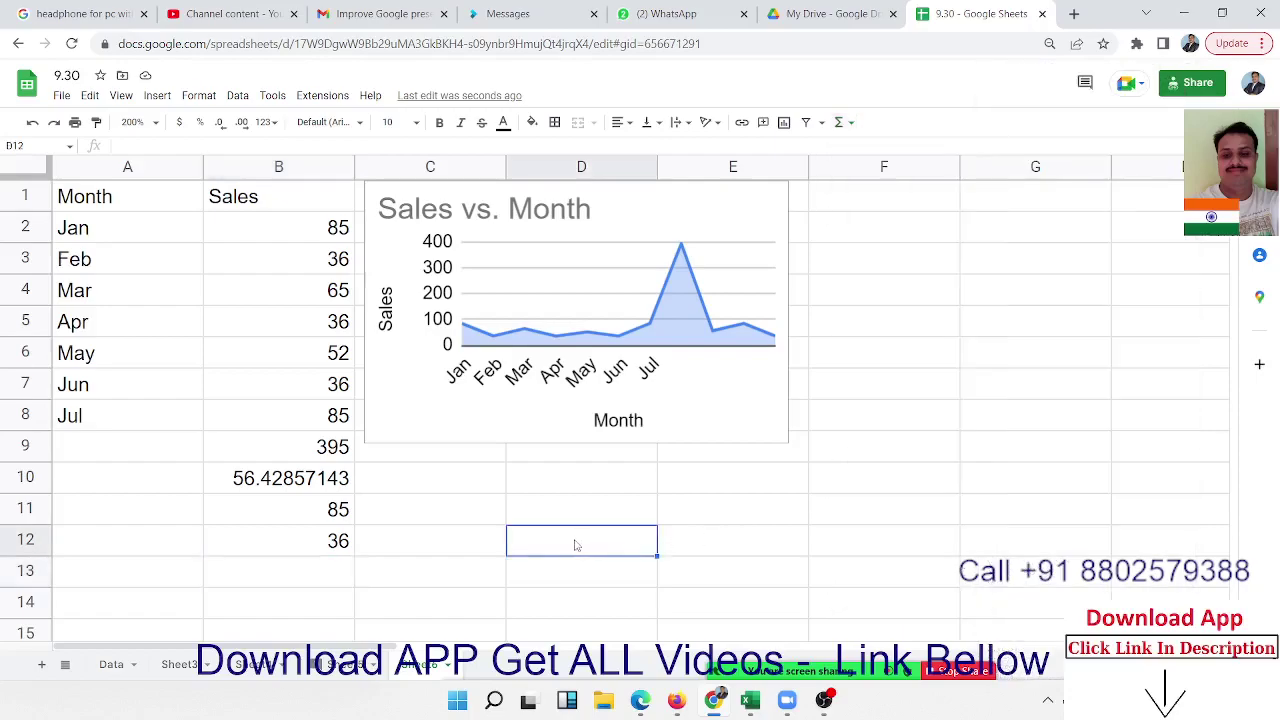
Open and close the Insert menu, then select cell D11.
{"action": "left_click", "coordinate": [156, 95]}
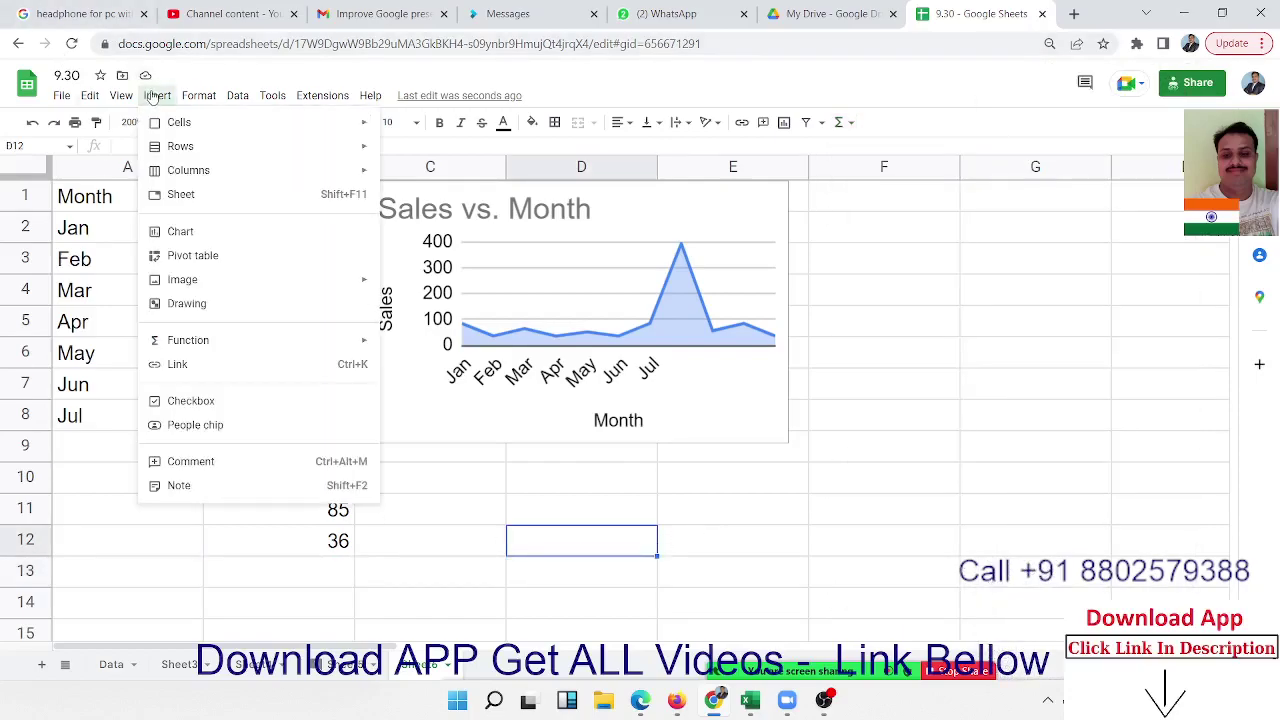
{"action": "left_click", "coordinate": [690, 545]}
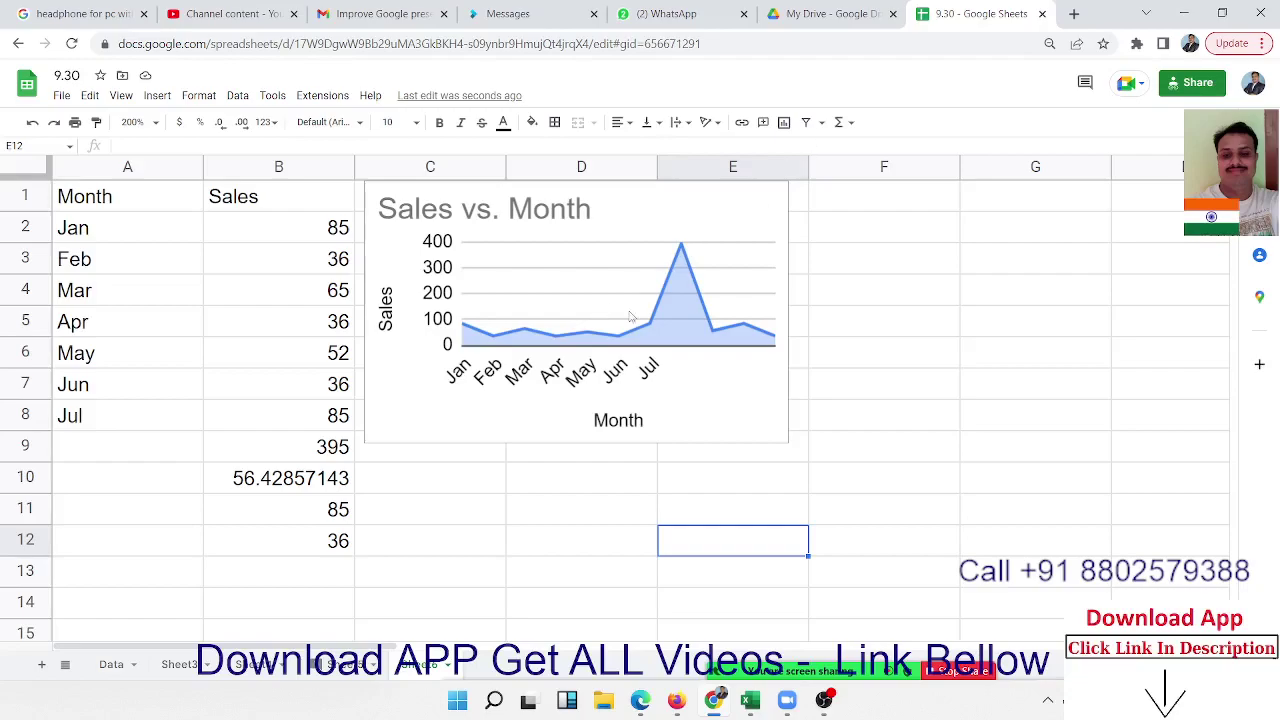
{"action": "left_click", "coordinate": [519, 513]}
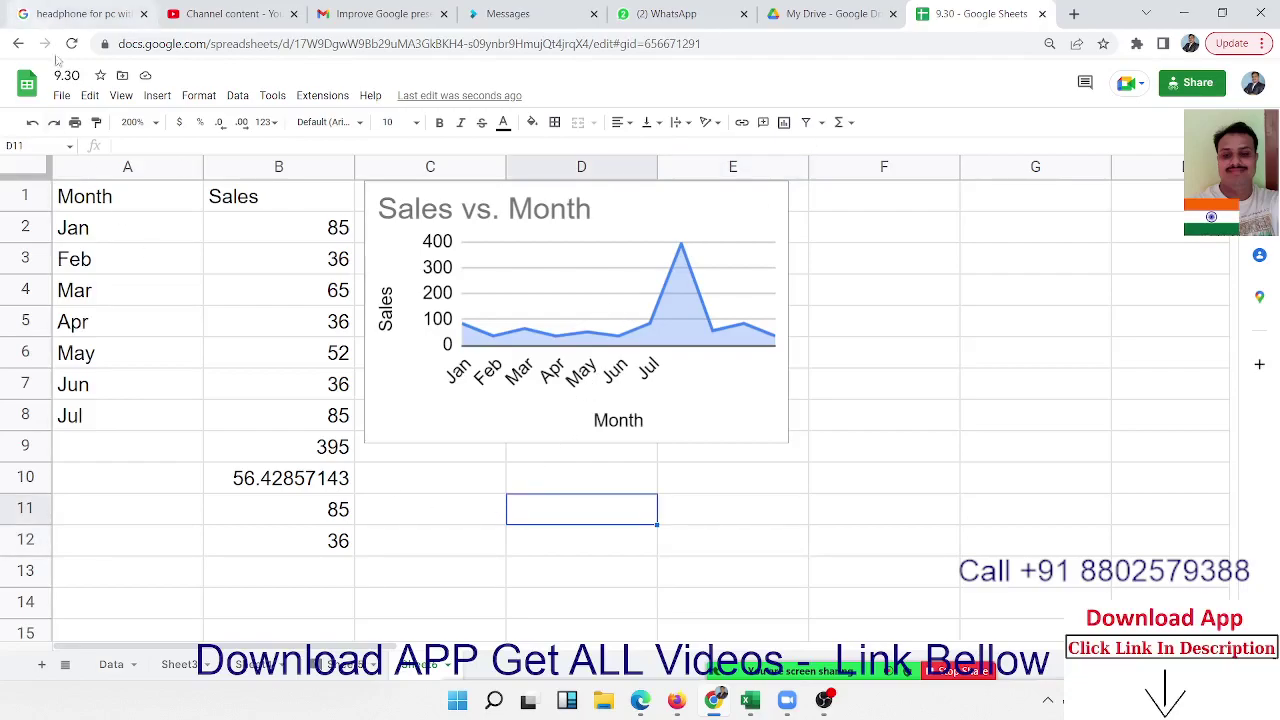
Browse the File, Tools and Extensions menus to show the Add-ons submenu.
{"action": "left_click", "coordinate": [62, 96]}
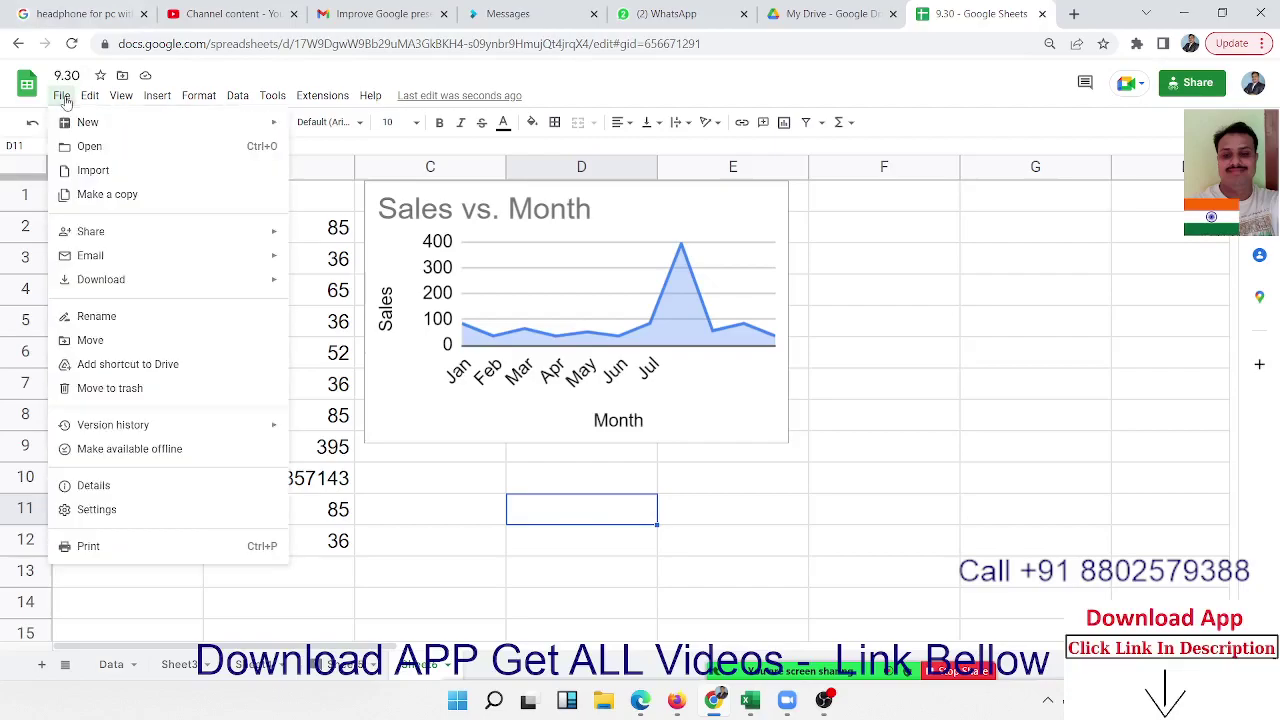
{"action": "mouse_move", "coordinate": [86, 97]}
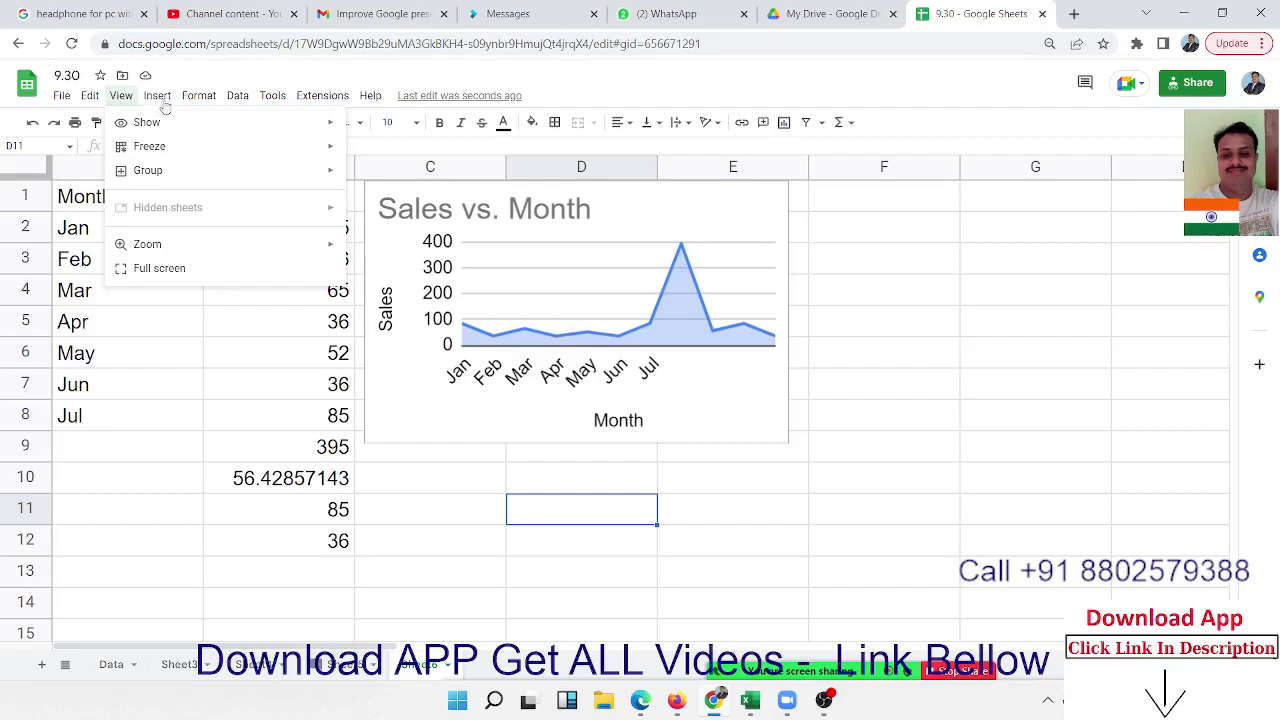
{"action": "mouse_move", "coordinate": [163, 105]}
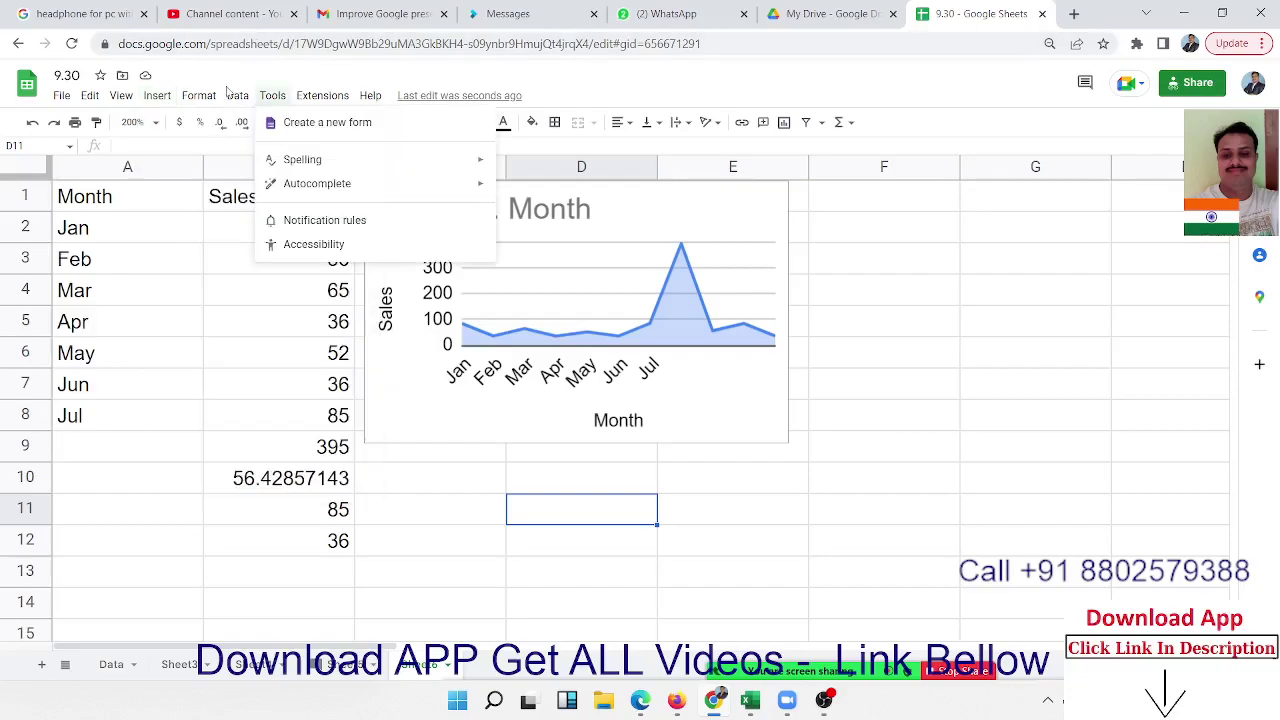
{"action": "mouse_move", "coordinate": [205, 97]}
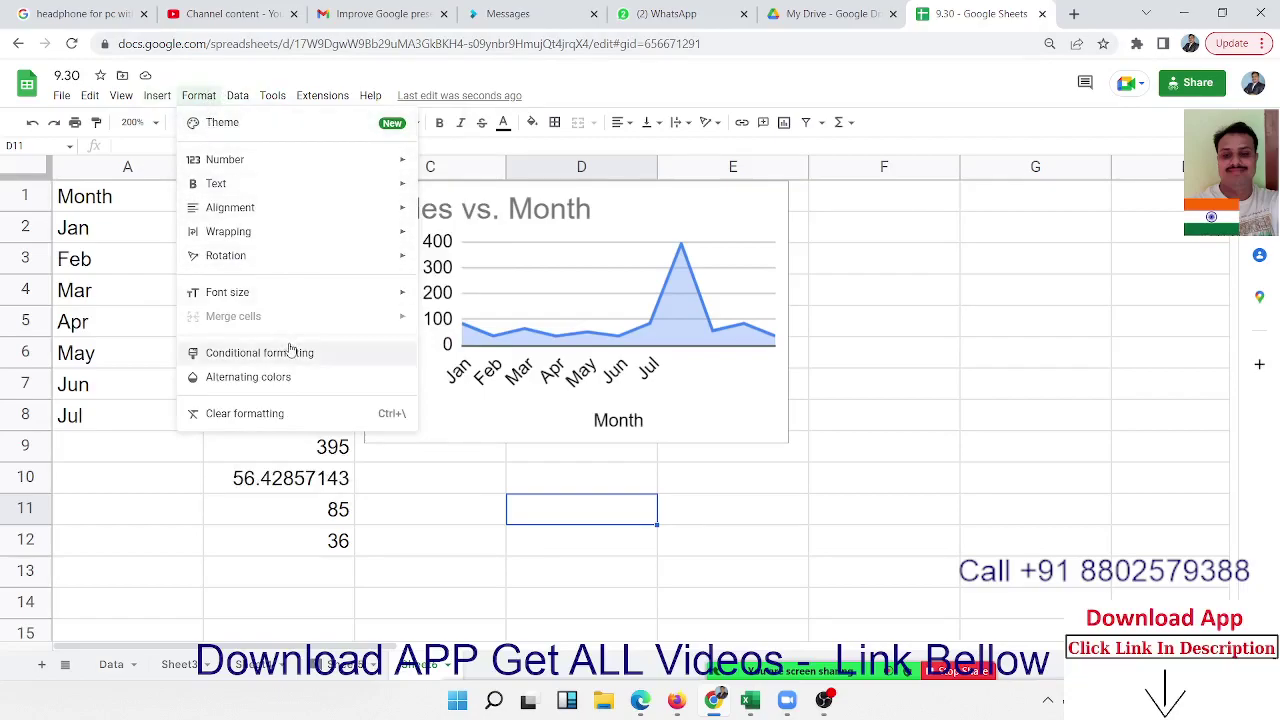
{"action": "mouse_move", "coordinate": [266, 233]}
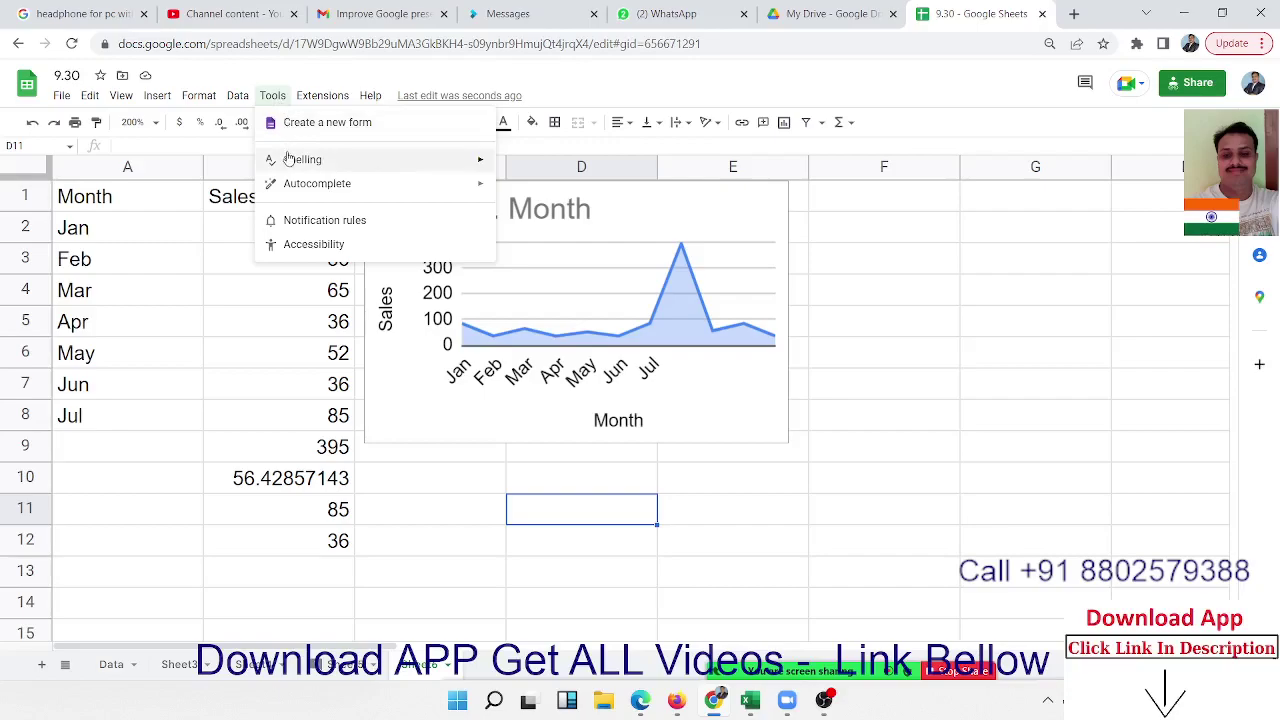
{"action": "mouse_move", "coordinate": [289, 158]}
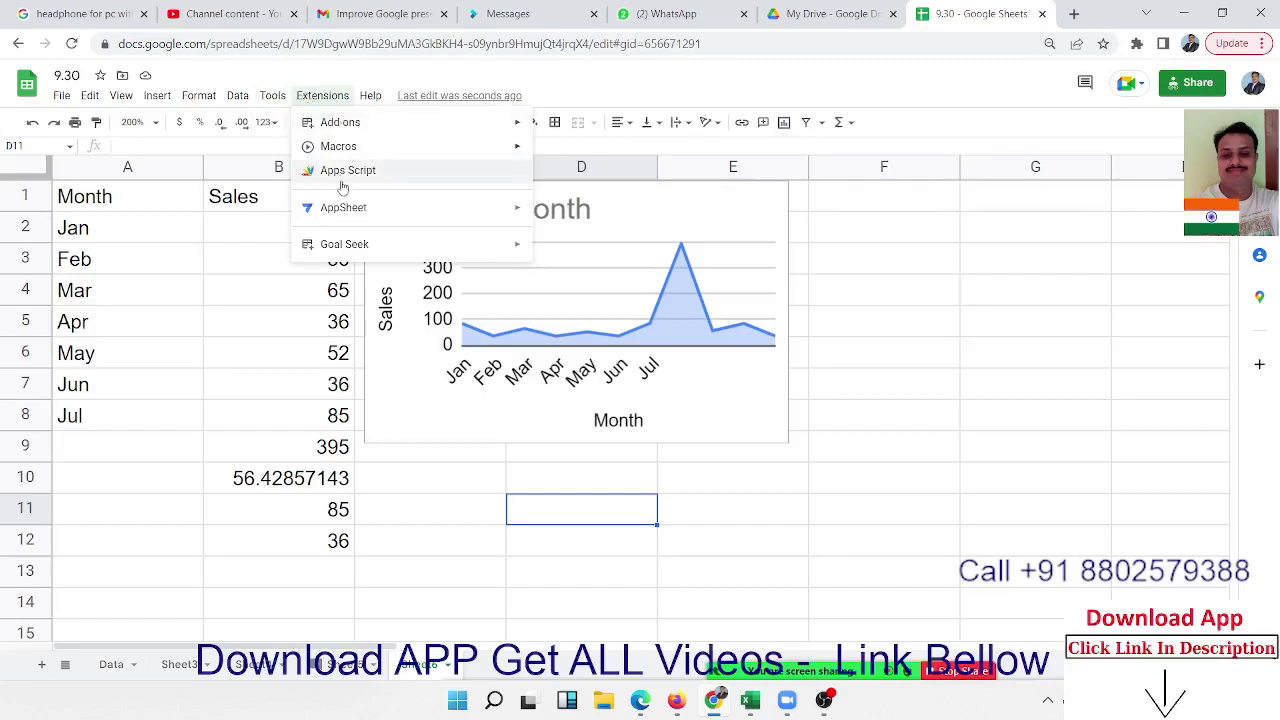
{"action": "mouse_move", "coordinate": [352, 214]}
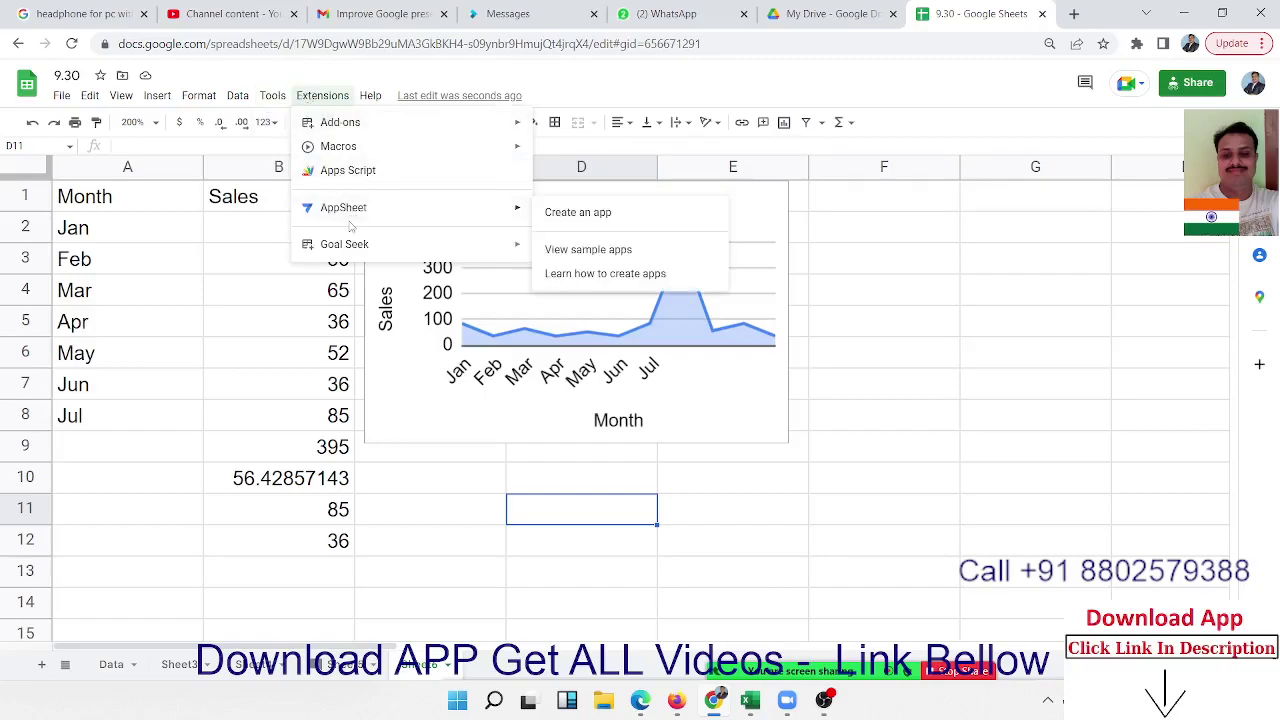
{"action": "mouse_move", "coordinate": [339, 121]}
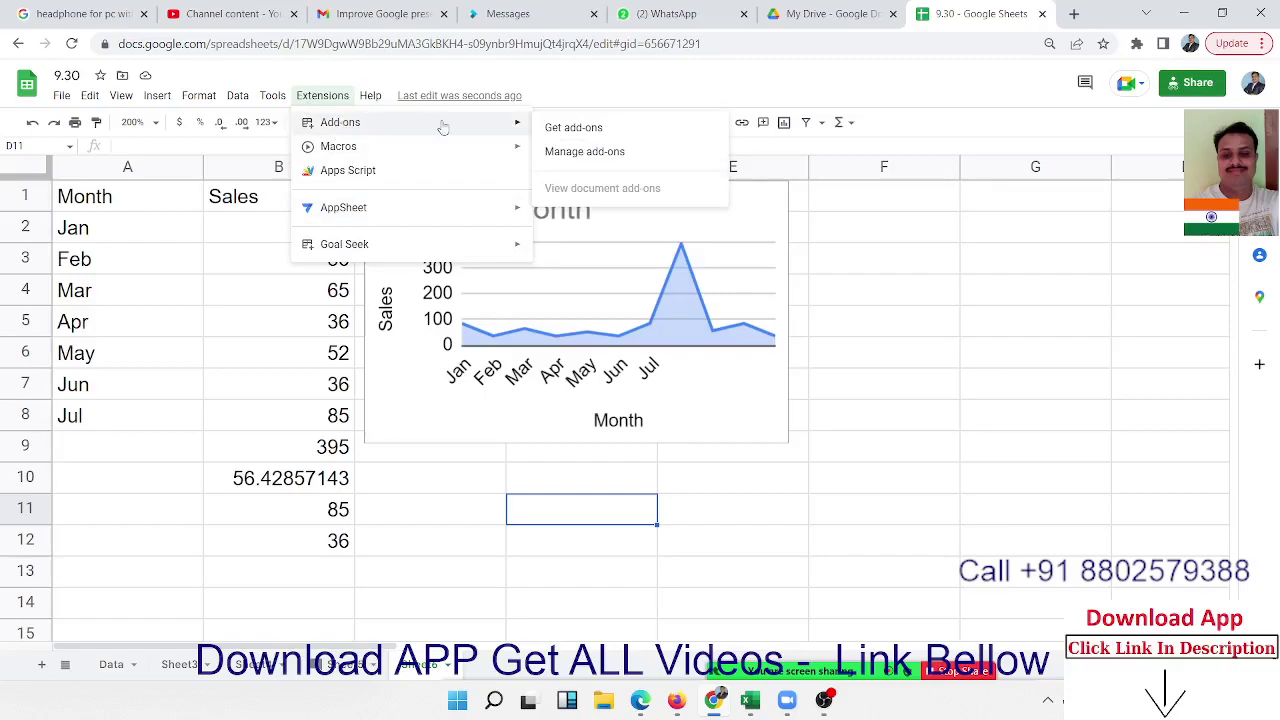
Open Get add-ons, scroll through the Google Workspace Marketplace grid, then close it.
{"action": "left_click", "coordinate": [547, 134]}
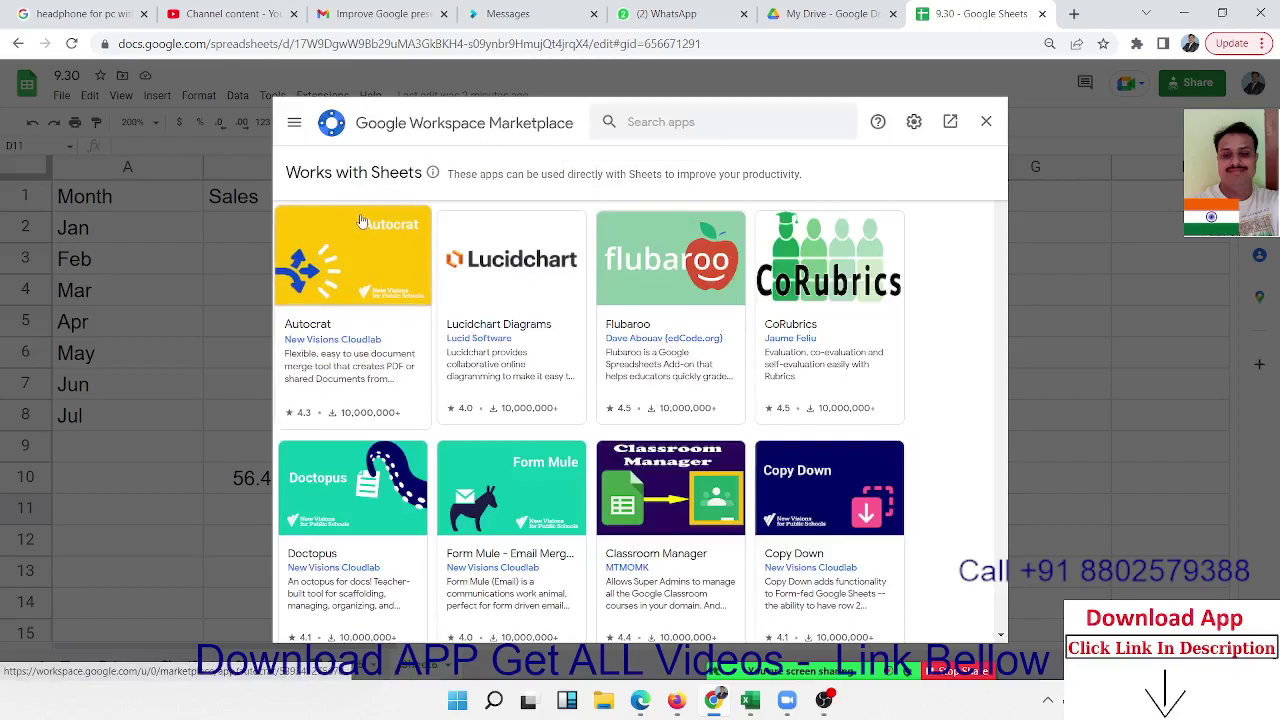
{"action": "scroll", "coordinate": [657, 292], "scroll_direction": "down", "scroll_amount": 5}
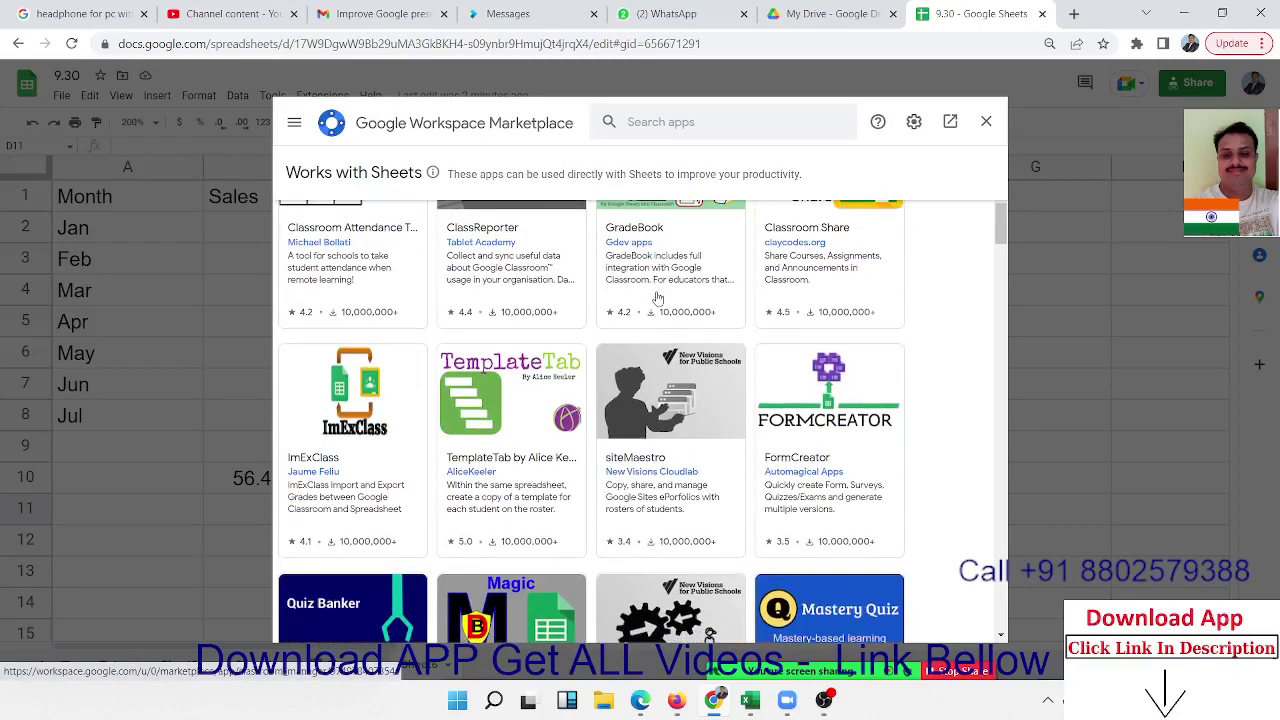
{"action": "scroll", "coordinate": [657, 297], "scroll_direction": "down", "scroll_amount": 3}
{"action": "scroll", "coordinate": [657, 297], "scroll_direction": "down", "scroll_amount": 3}
{"action": "scroll", "coordinate": [655, 300], "scroll_direction": "down", "scroll_amount": 2}
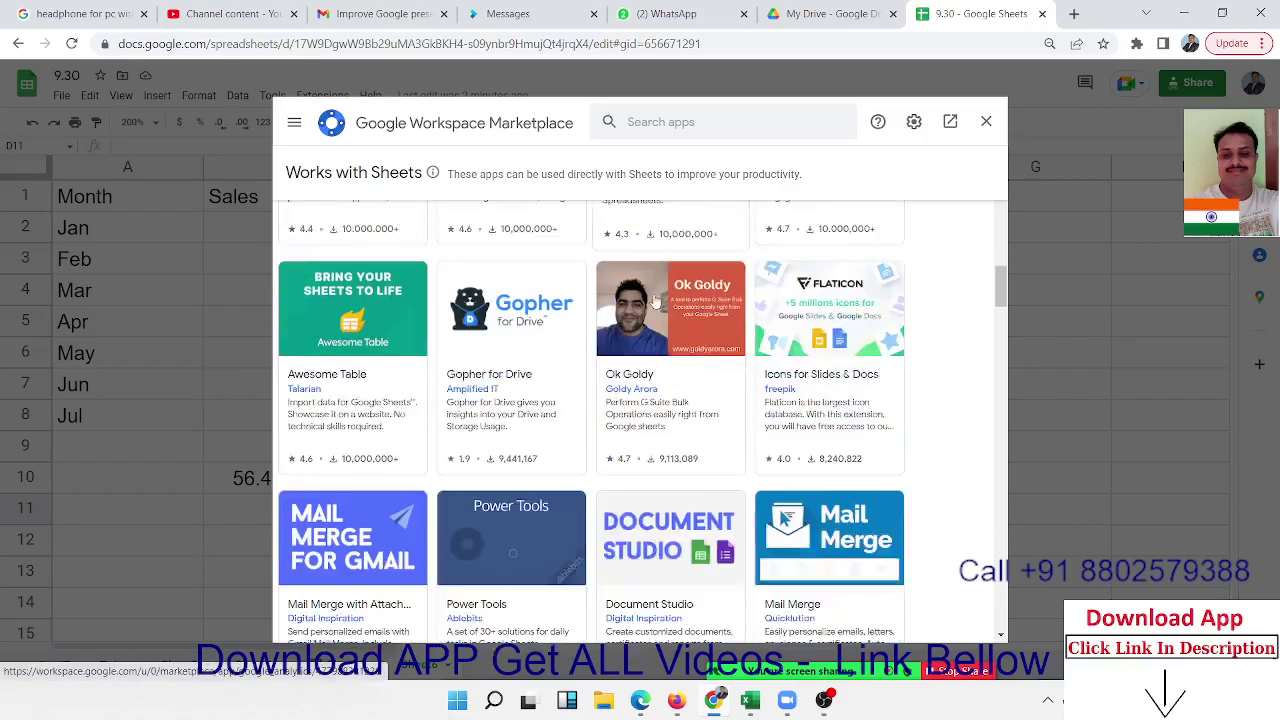
{"action": "scroll", "coordinate": [652, 302], "scroll_direction": "down", "scroll_amount": 3}
{"action": "scroll", "coordinate": [650, 306], "scroll_direction": "up", "scroll_amount": 3}
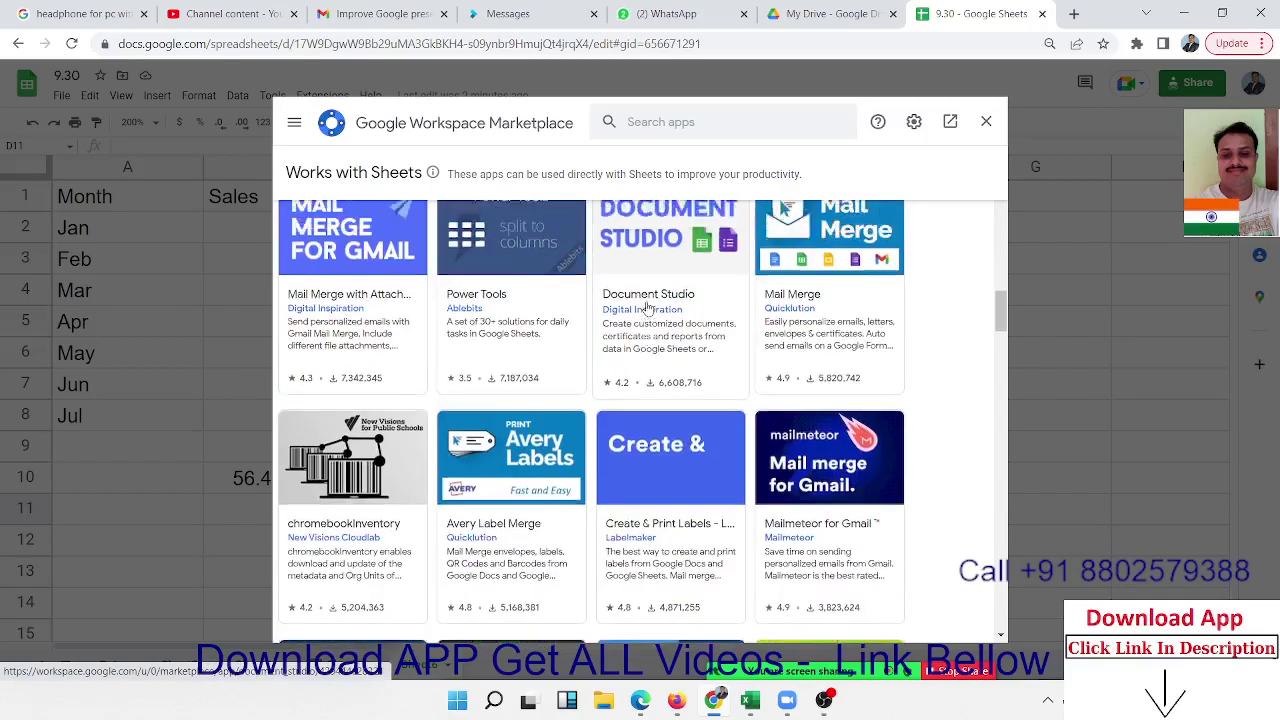
{"action": "scroll", "coordinate": [646, 312], "scroll_direction": "down", "scroll_amount": 3}
{"action": "scroll", "coordinate": [645, 312], "scroll_direction": "down", "scroll_amount": 1}
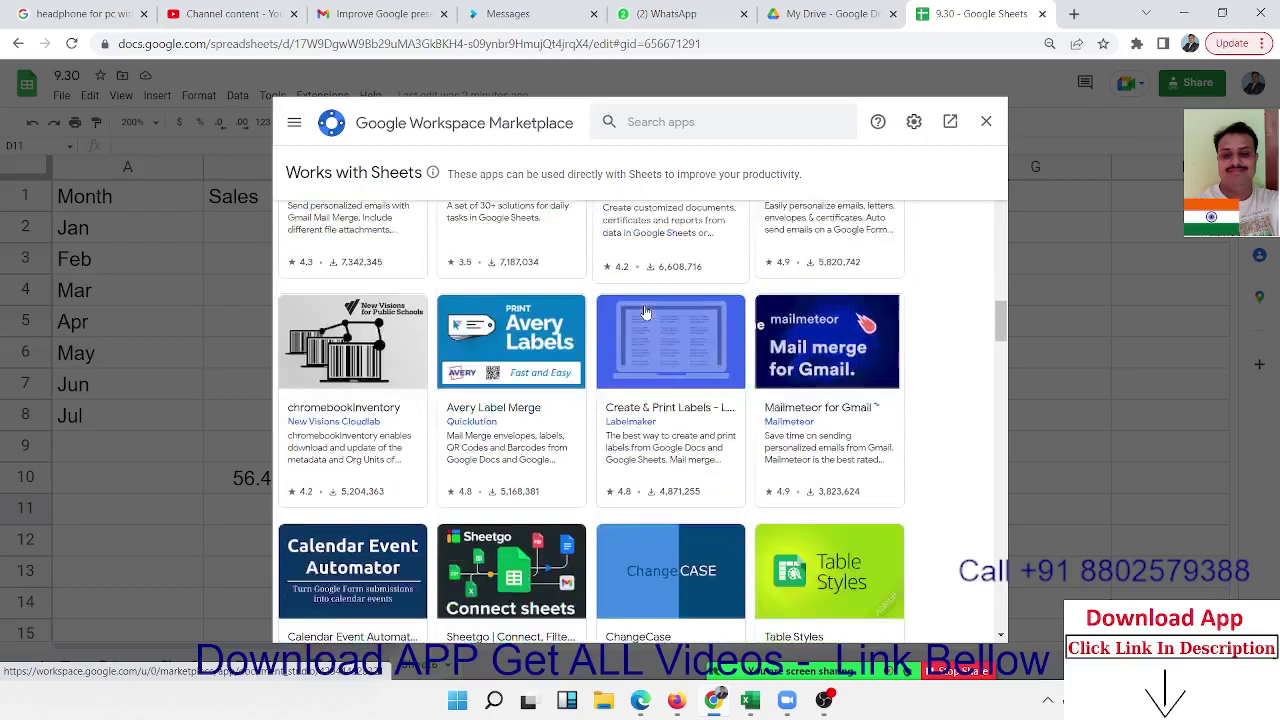
{"action": "scroll", "coordinate": [643, 314], "scroll_direction": "down", "scroll_amount": 2}
{"action": "scroll", "coordinate": [641, 316], "scroll_direction": "down", "scroll_amount": 3}
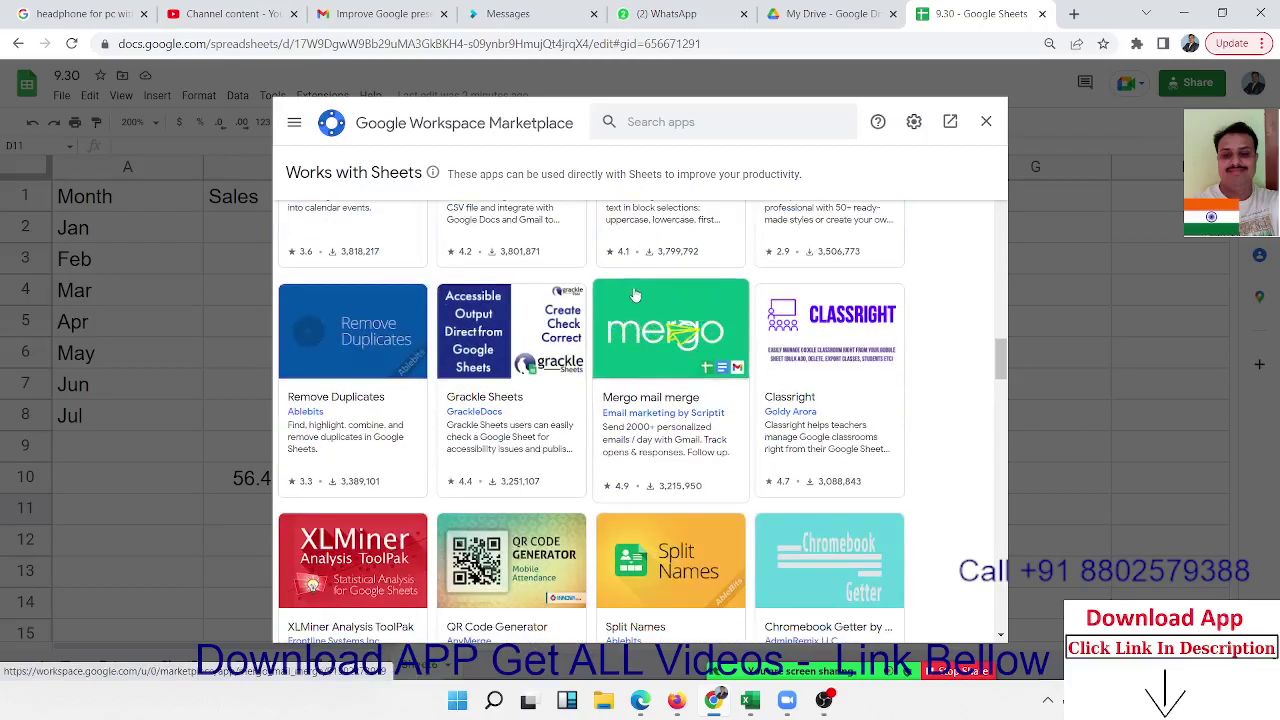
{"action": "scroll", "coordinate": [634, 308], "scroll_direction": "down", "scroll_amount": 5}
{"action": "scroll", "coordinate": [632, 305], "scroll_direction": "down", "scroll_amount": 1}
{"action": "scroll", "coordinate": [632, 305], "scroll_direction": "down", "scroll_amount": 2}
{"action": "scroll", "coordinate": [632, 305], "scroll_direction": "down", "scroll_amount": 5}
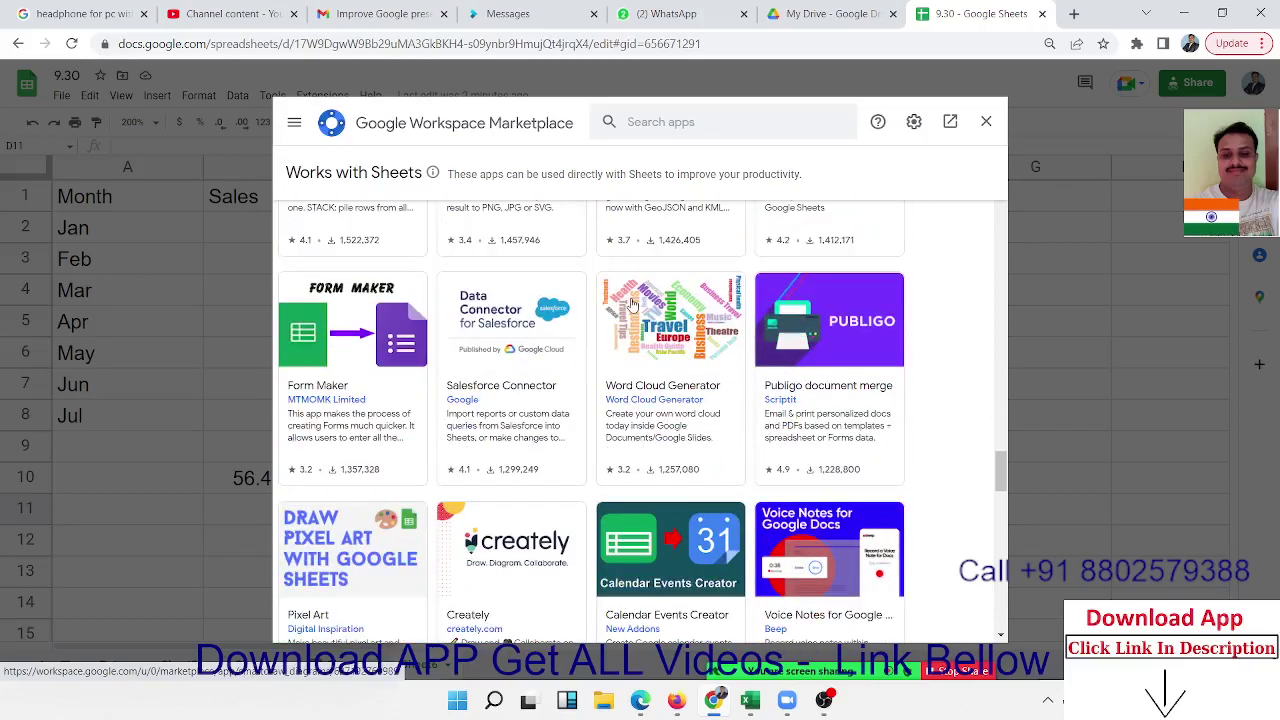
{"action": "scroll", "coordinate": [632, 305], "scroll_direction": "up", "scroll_amount": 4}
{"action": "scroll", "coordinate": [632, 305], "scroll_direction": "up", "scroll_amount": 3}
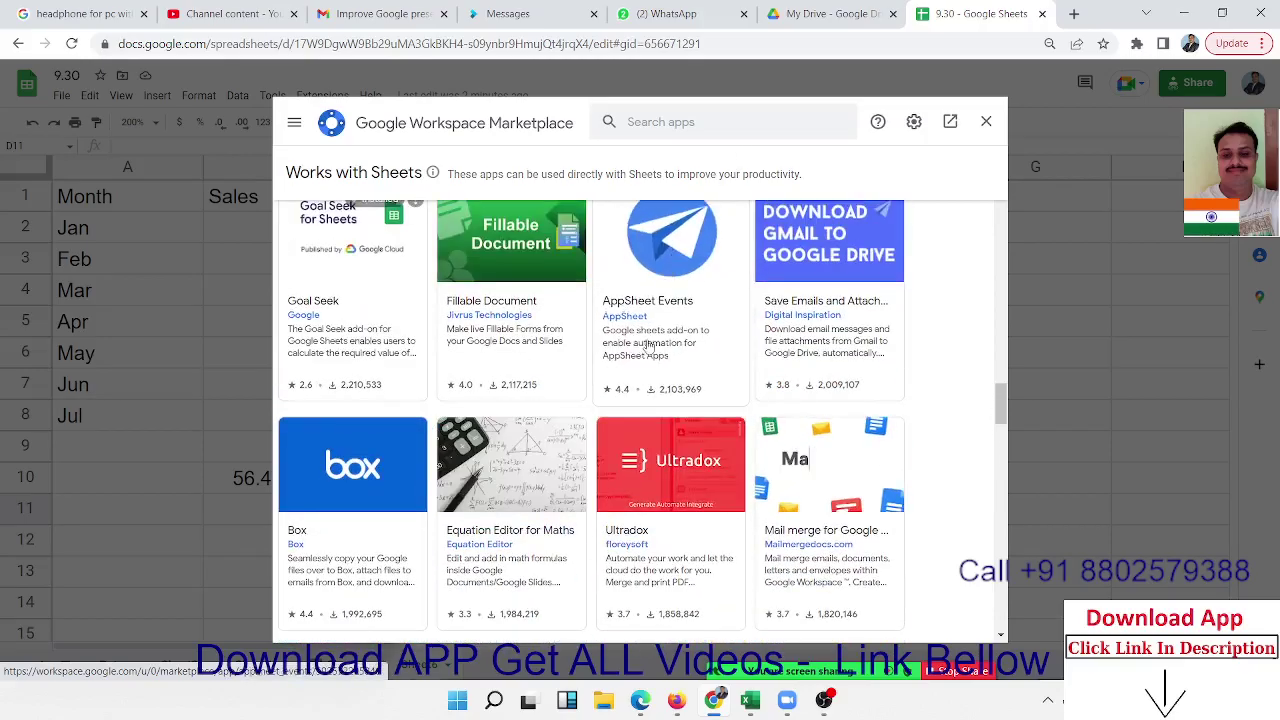
{"action": "scroll", "coordinate": [635, 320], "scroll_direction": "down", "scroll_amount": 4}
{"action": "scroll", "coordinate": [645, 342], "scroll_direction": "down", "scroll_amount": 2}
{"action": "scroll", "coordinate": [645, 342], "scroll_direction": "down", "scroll_amount": 5}
{"action": "scroll", "coordinate": [645, 342], "scroll_direction": "down", "scroll_amount": 2}
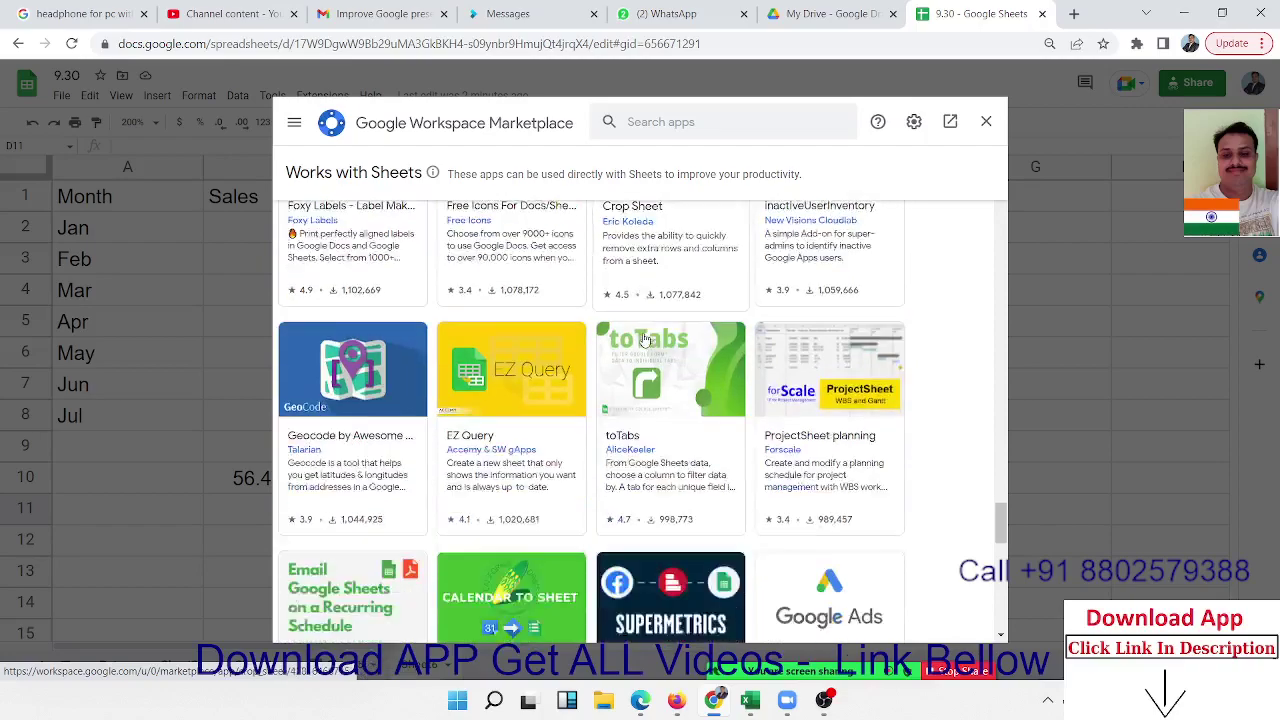
{"action": "scroll", "coordinate": [645, 342], "scroll_direction": "down", "scroll_amount": 2}
{"action": "scroll", "coordinate": [645, 342], "scroll_direction": "down", "scroll_amount": 3}
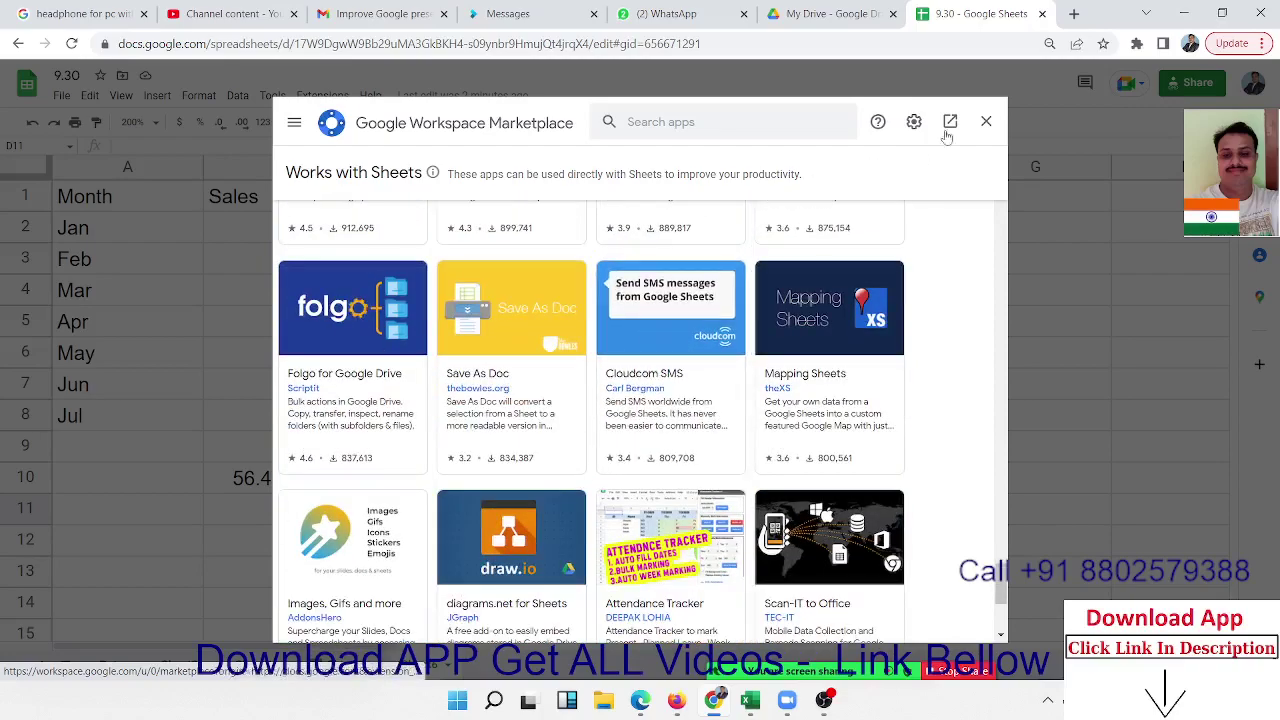
{"action": "left_click", "coordinate": [985, 122]}
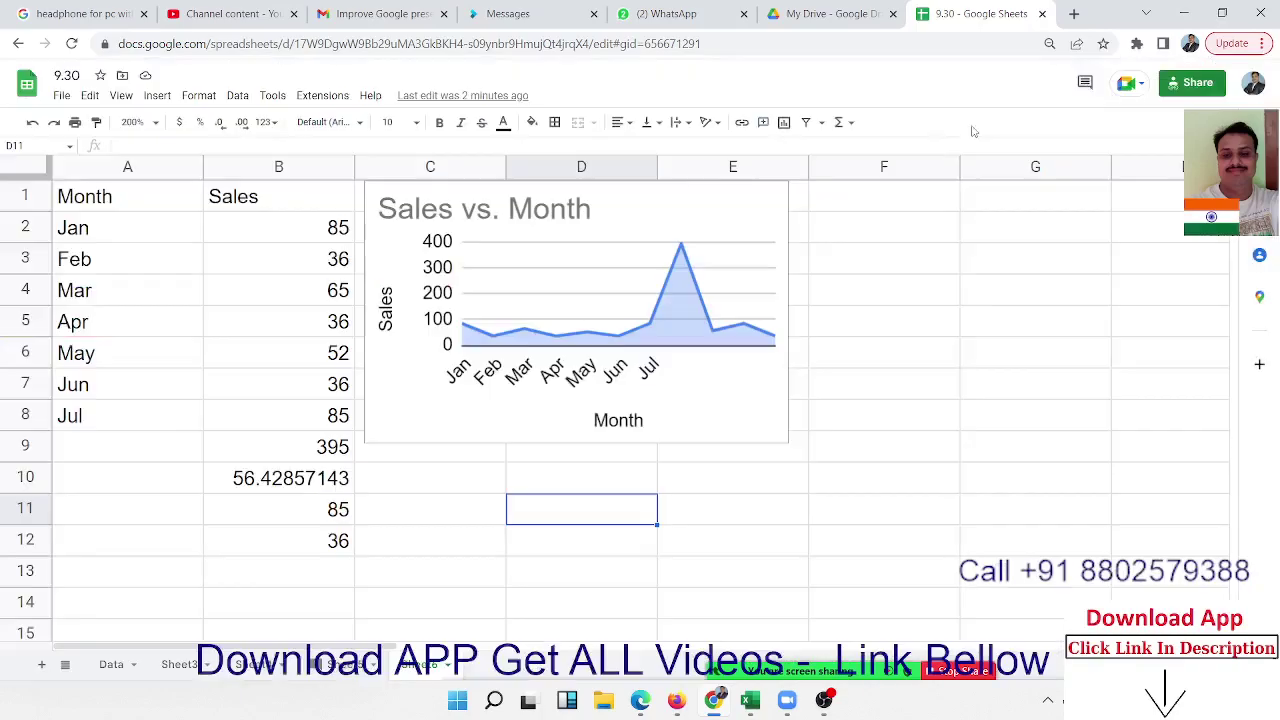
{"action": "left_click", "coordinate": [954, 270]}
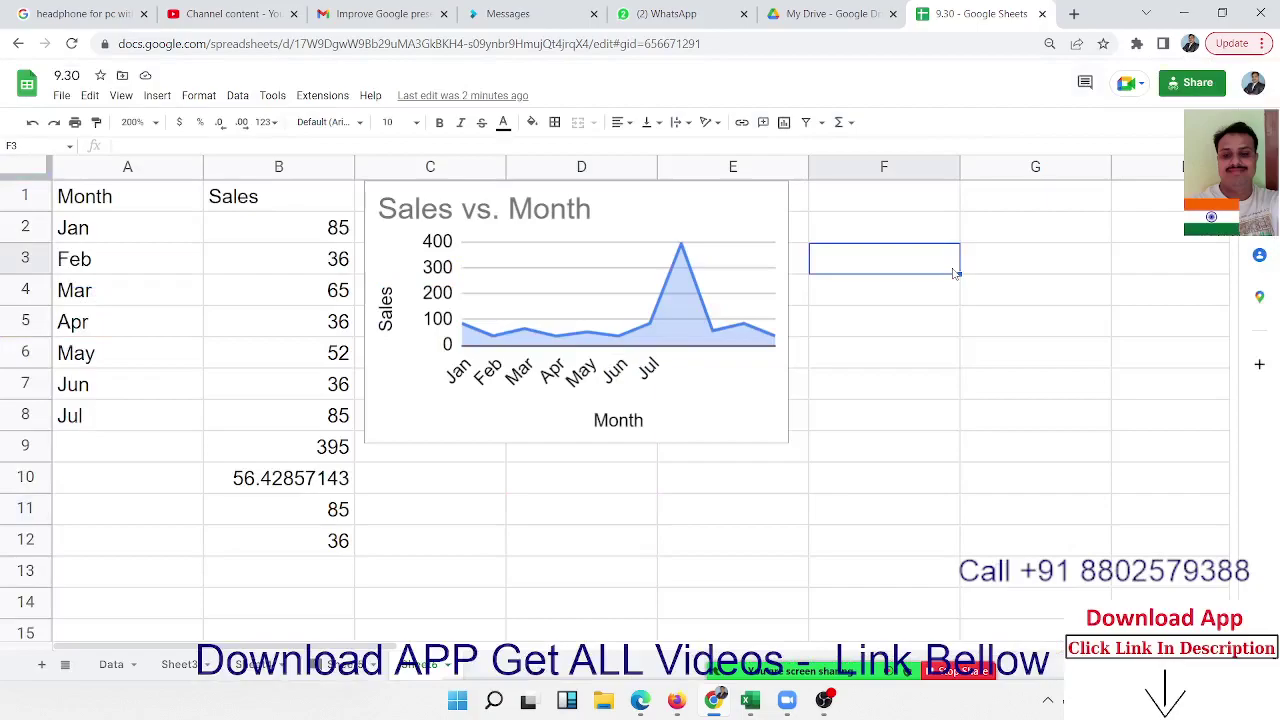
{"action": "left_click", "coordinate": [851, 124]}
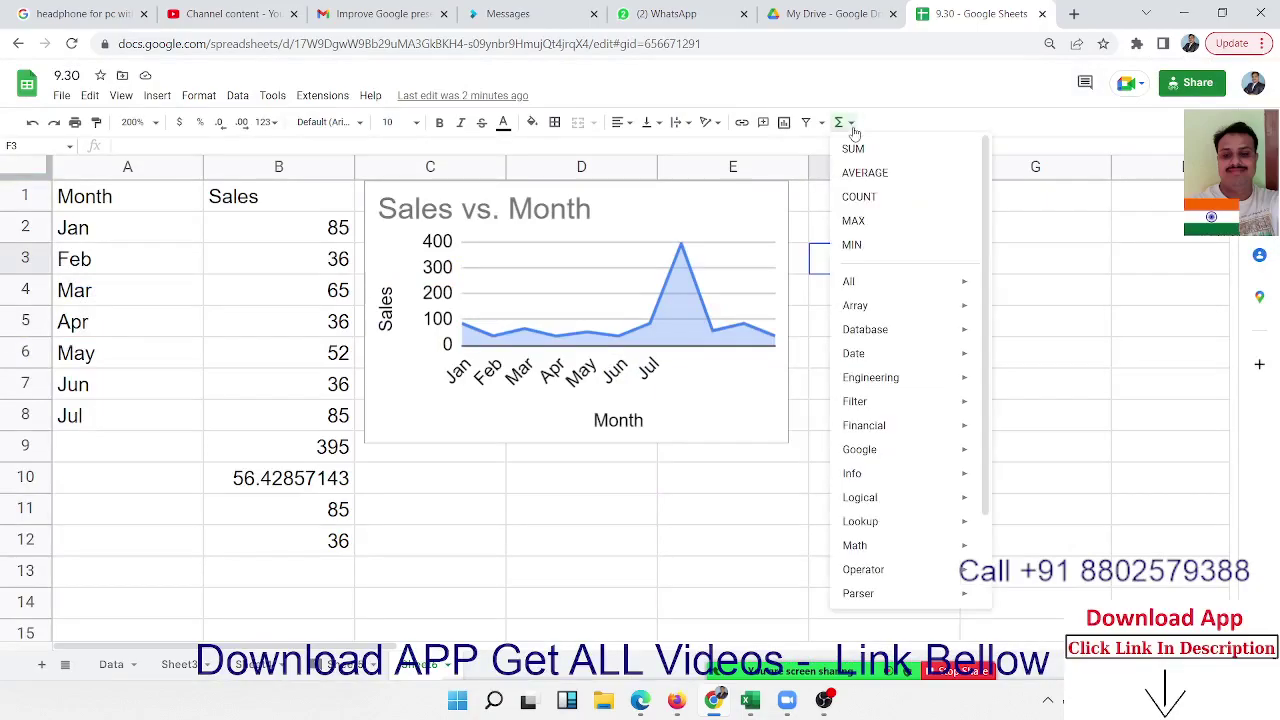
{"action": "left_click", "coordinate": [853, 126]}
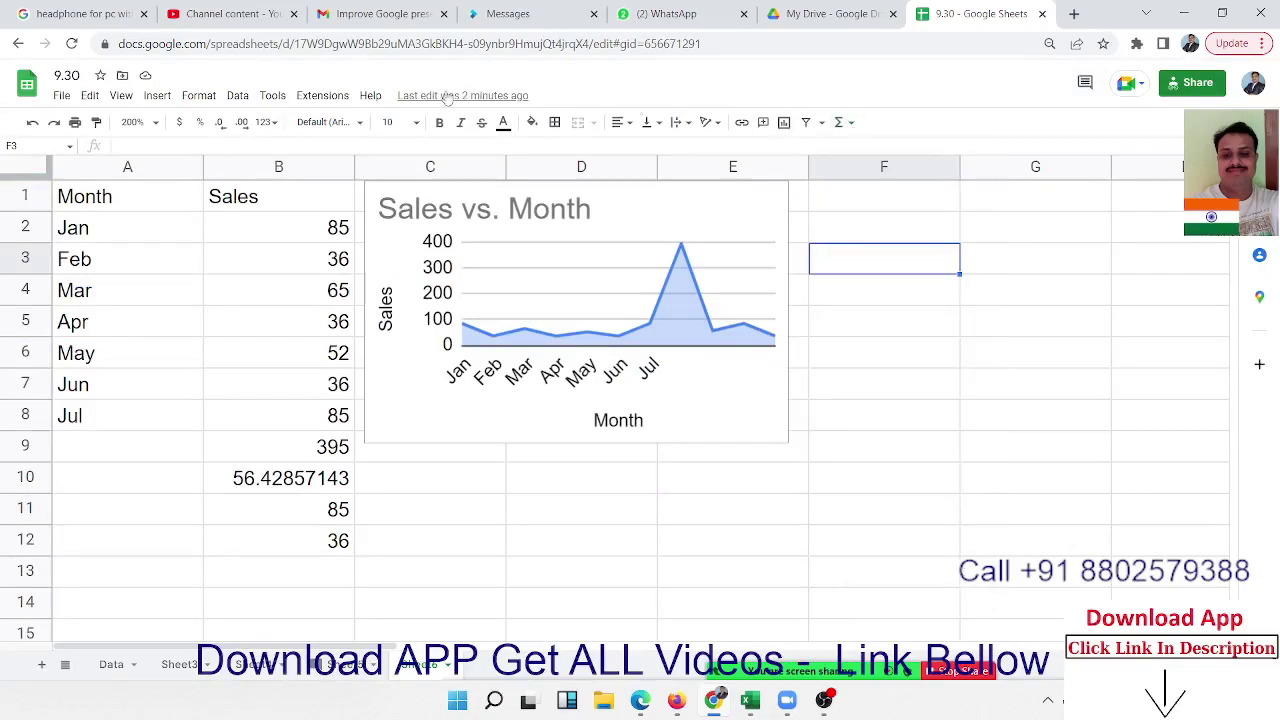
{"action": "left_click", "coordinate": [165, 98]}
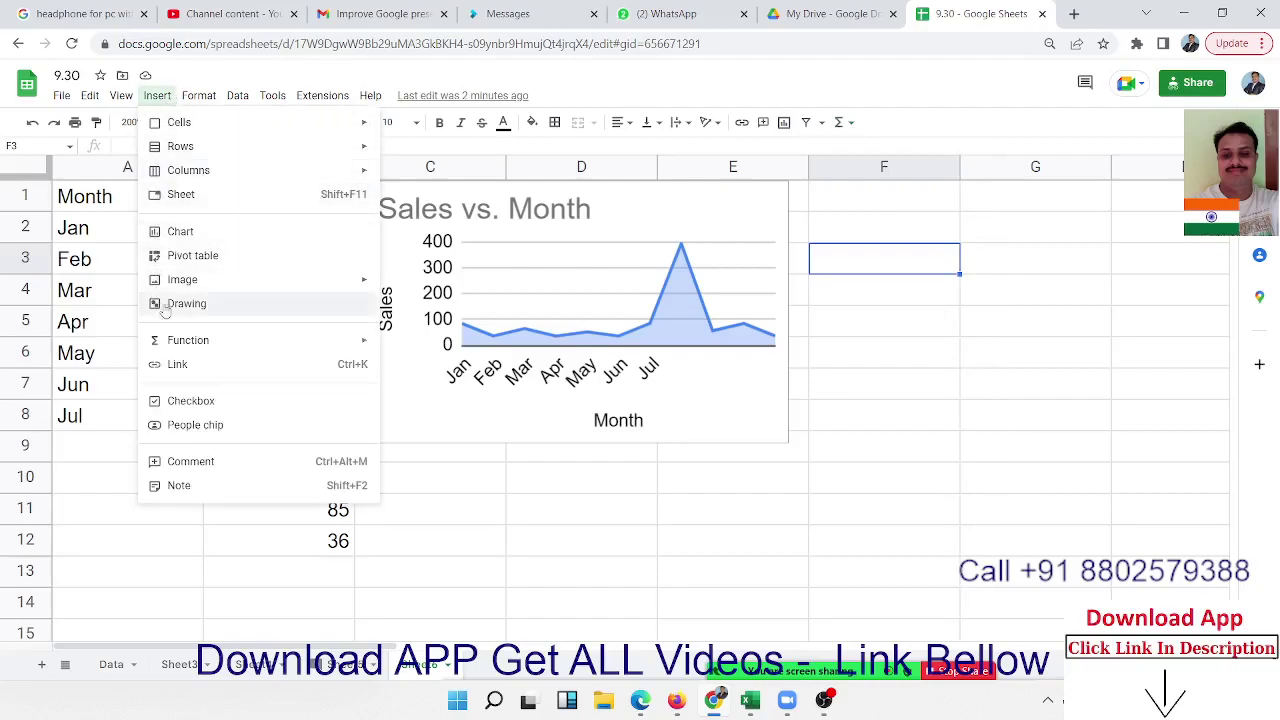
{"action": "left_click", "coordinate": [838, 520]}
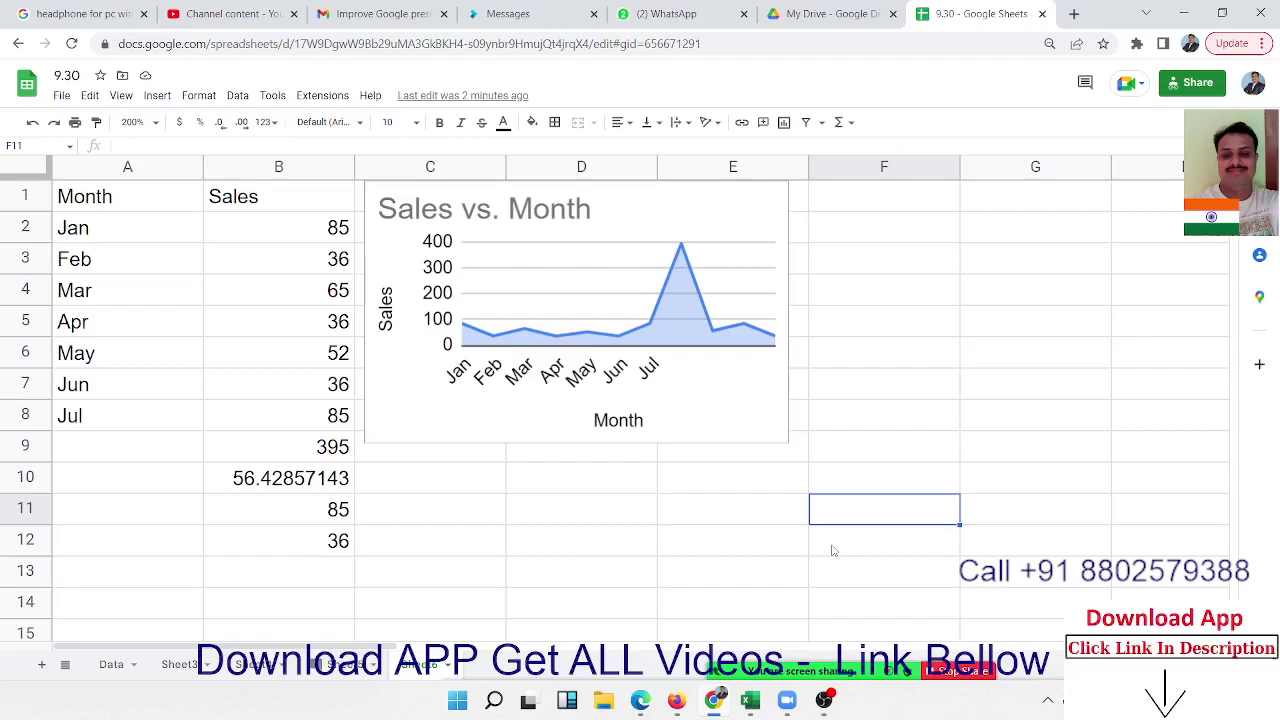
Select C17, check the Format and Insert menus, select D18, and open the Data menu.
{"action": "scroll", "coordinate": [714, 460], "scroll_direction": "down", "scroll_amount": 4}
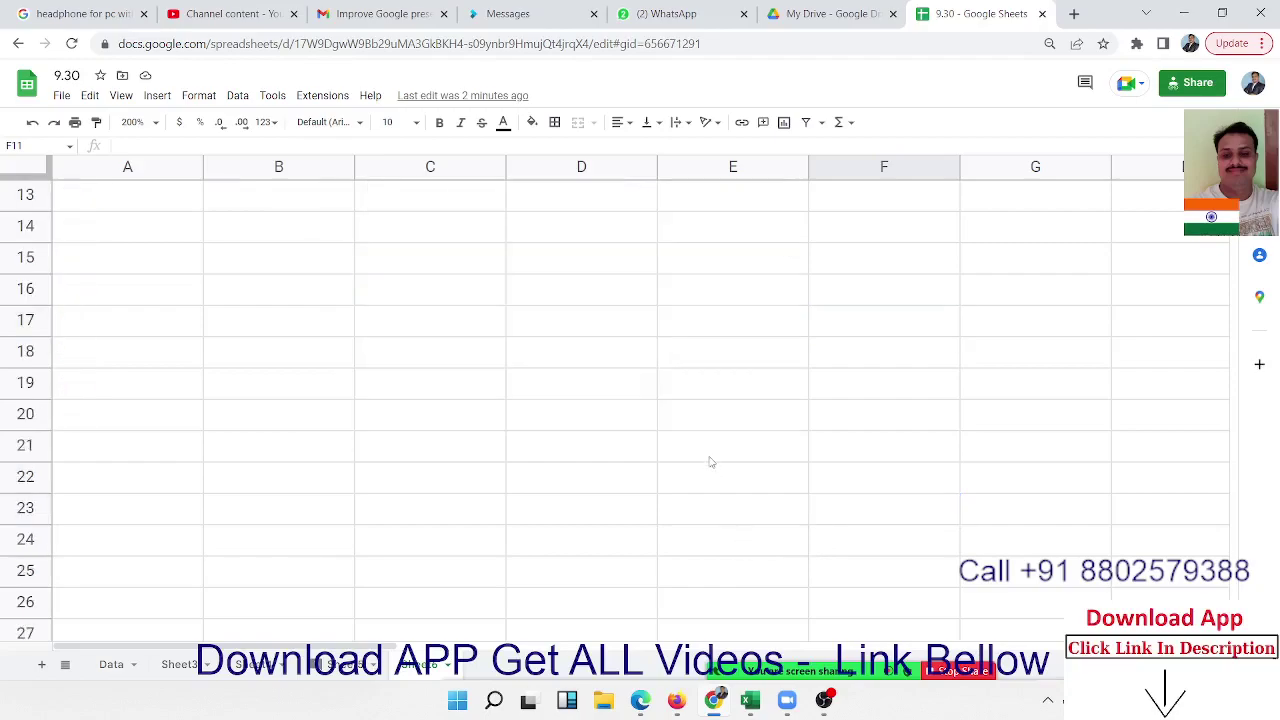
{"action": "left_click", "coordinate": [449, 320]}
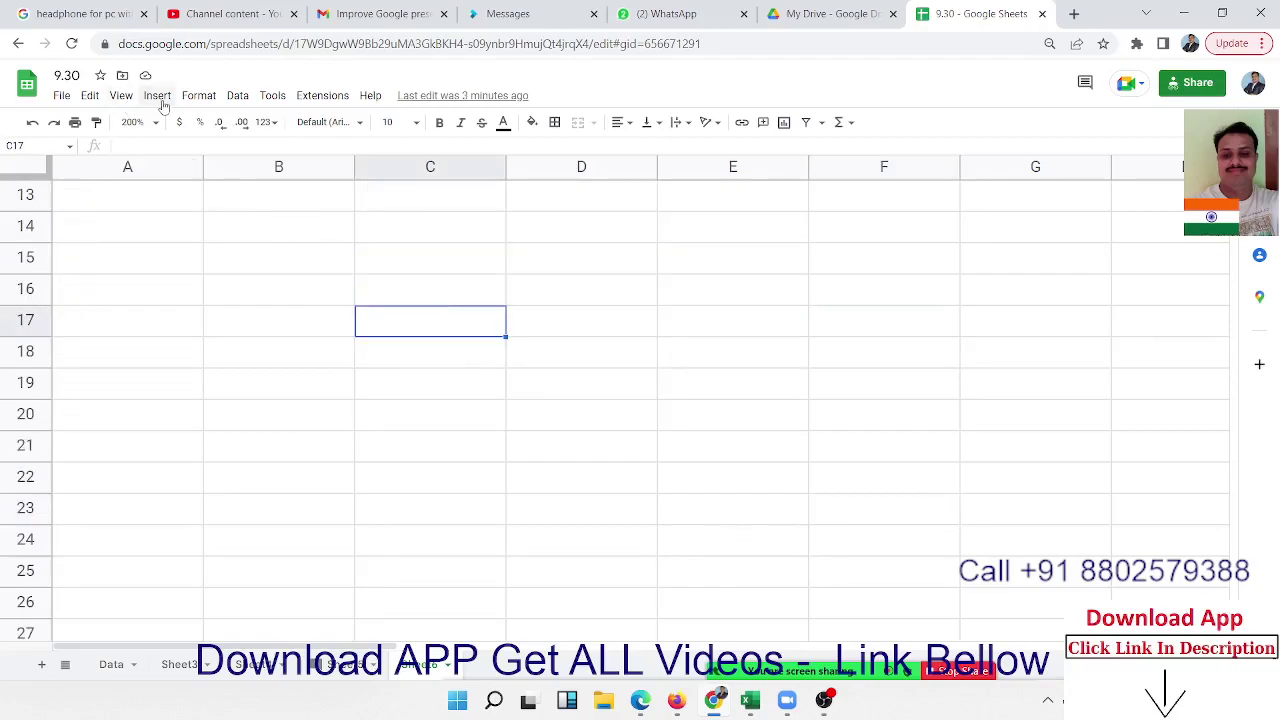
{"action": "left_click", "coordinate": [200, 95]}
{"action": "left_click", "coordinate": [200, 95]}
{"action": "left_click", "coordinate": [155, 95]}
{"action": "left_click", "coordinate": [121, 95]}
{"action": "left_click", "coordinate": [192, 96]}
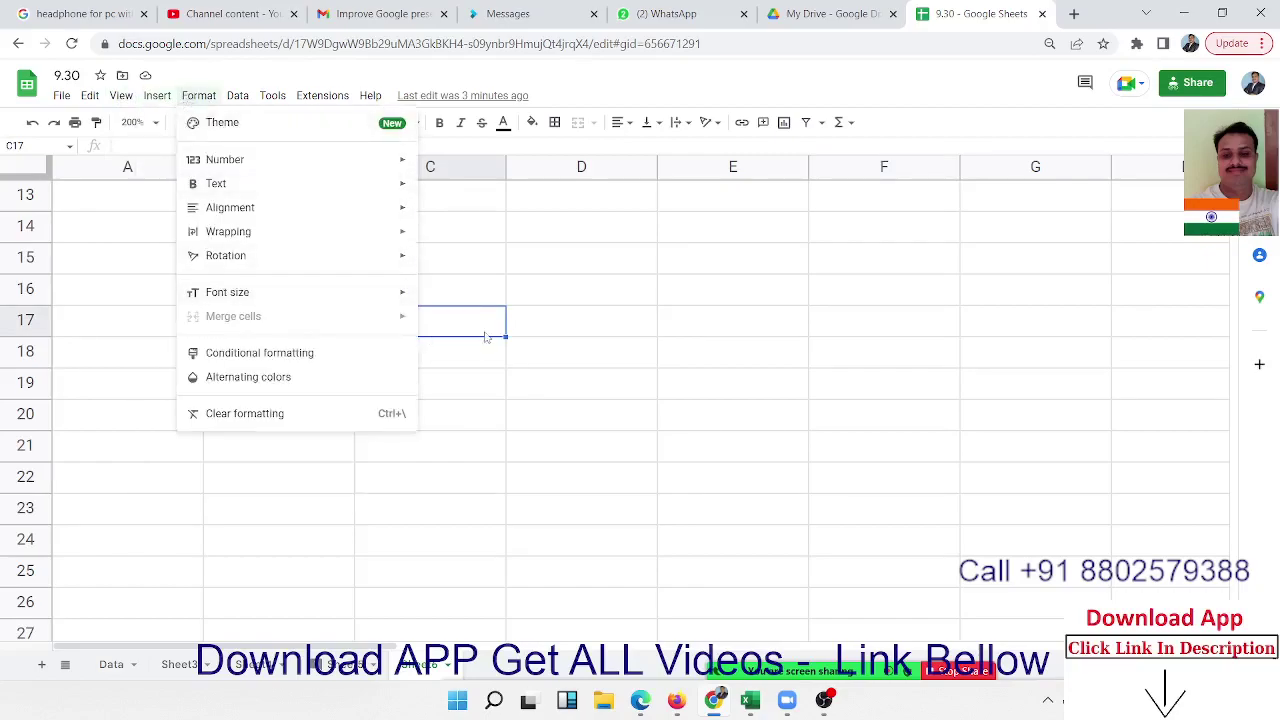
{"action": "left_click", "coordinate": [592, 352]}
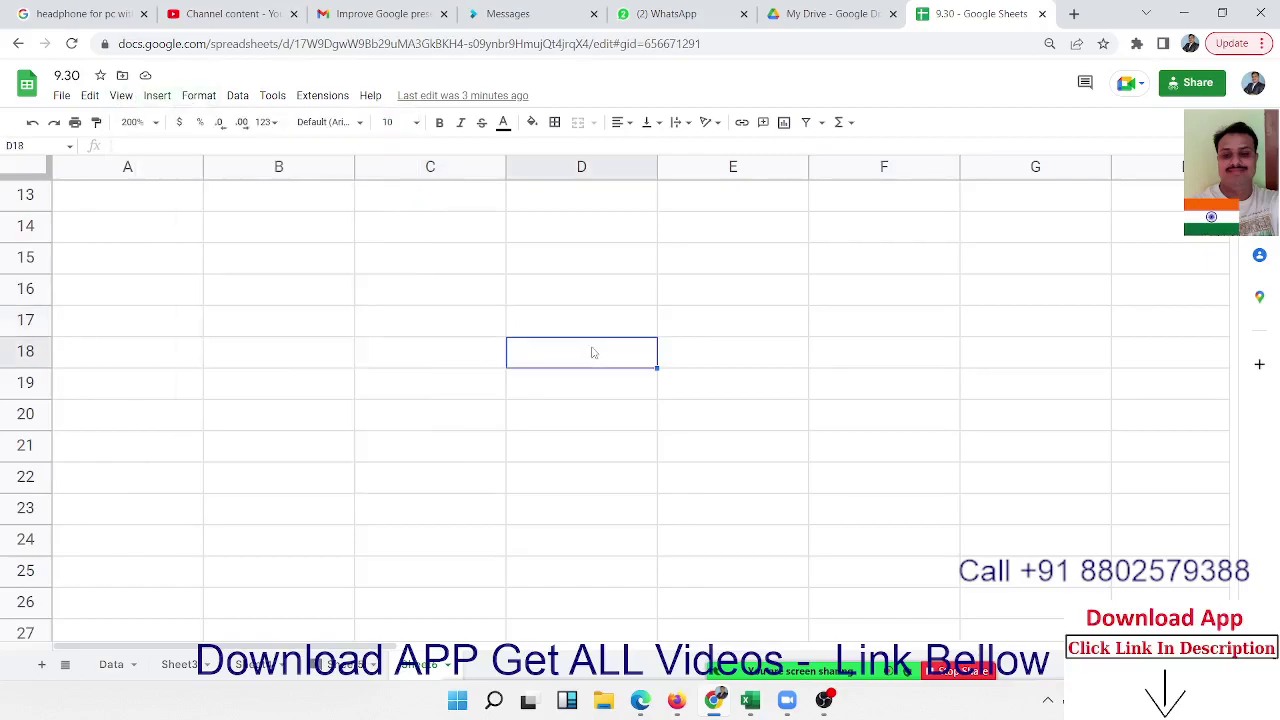
{"action": "left_click", "coordinate": [237, 95]}
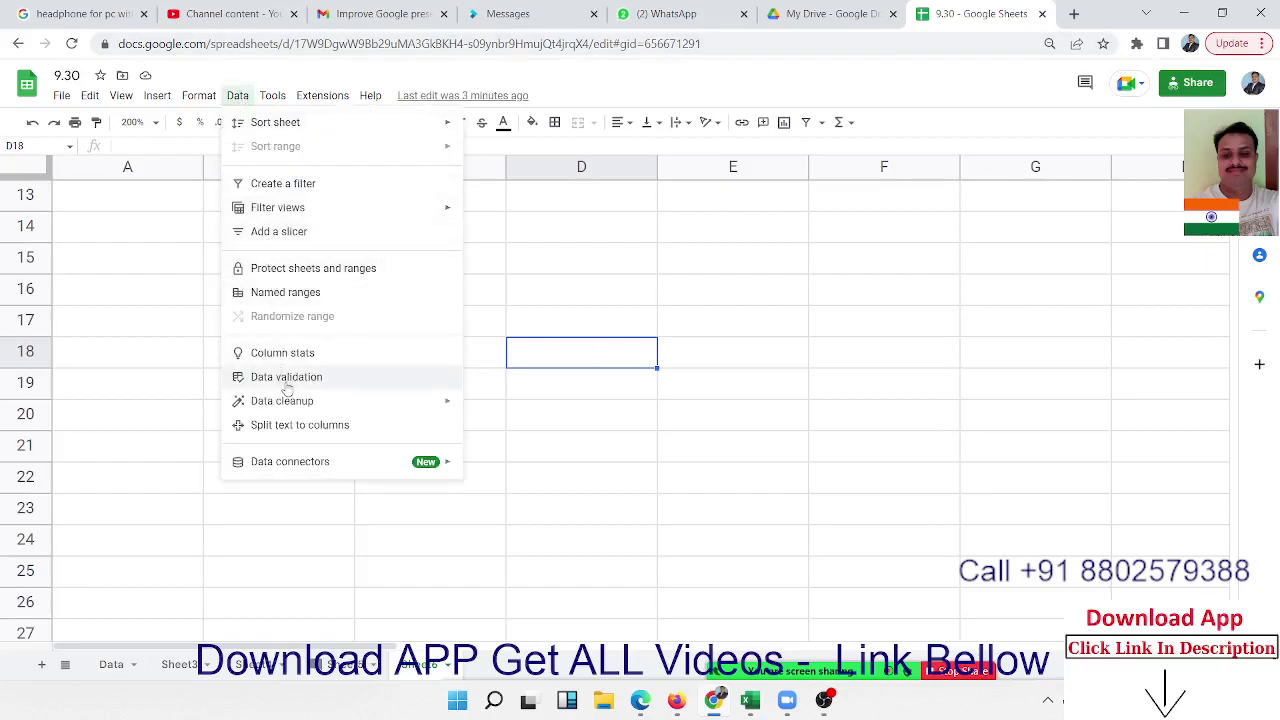